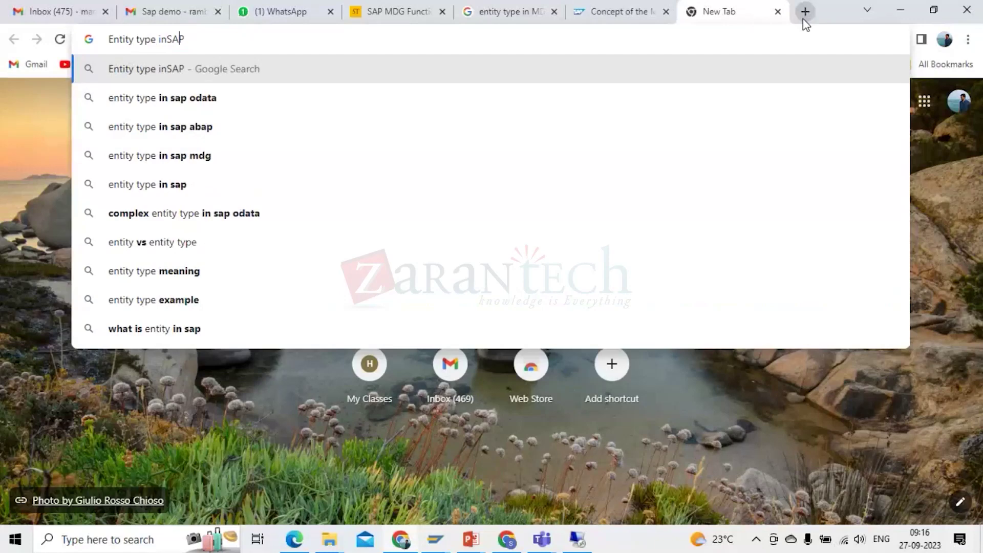
Search the web for "Entity type in SAP", read through the Entity Types page on SAP Help Portal, and return to the results
key("Left")
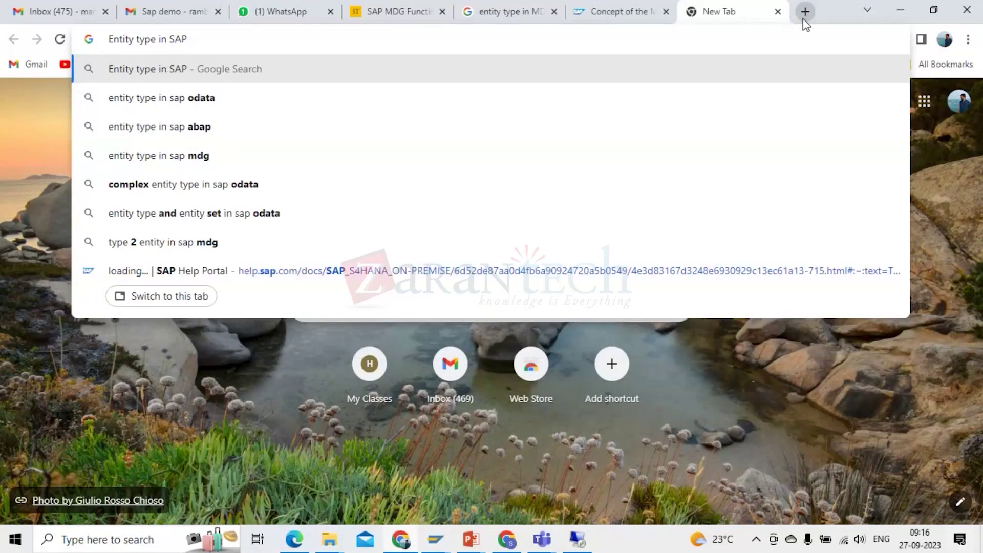
key("Return")
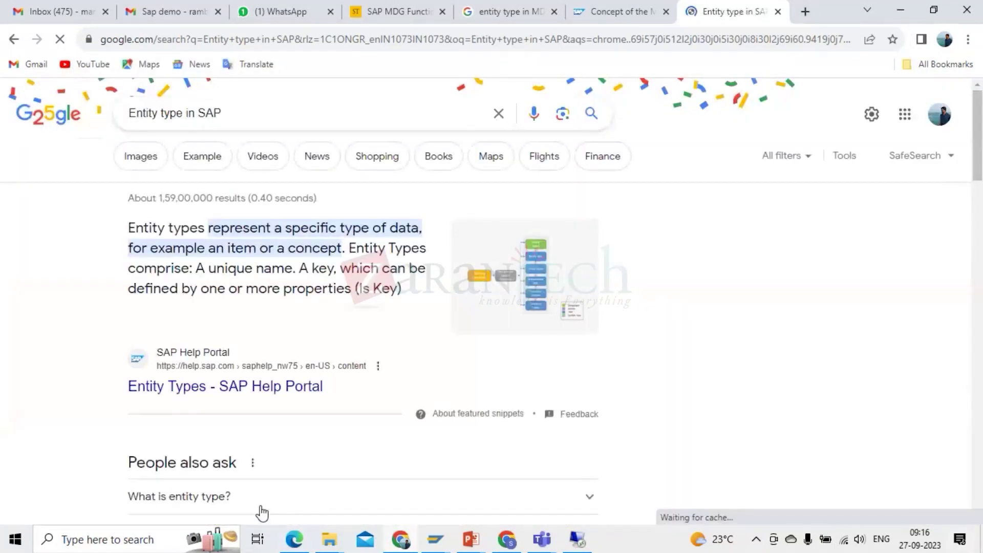
left_click(256, 387)
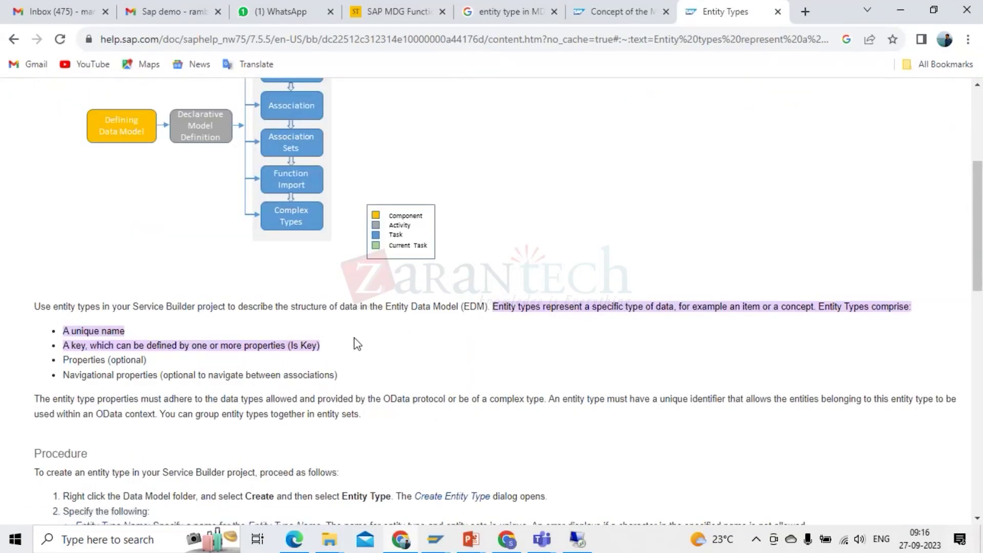
scroll(358, 344, "down", 8)
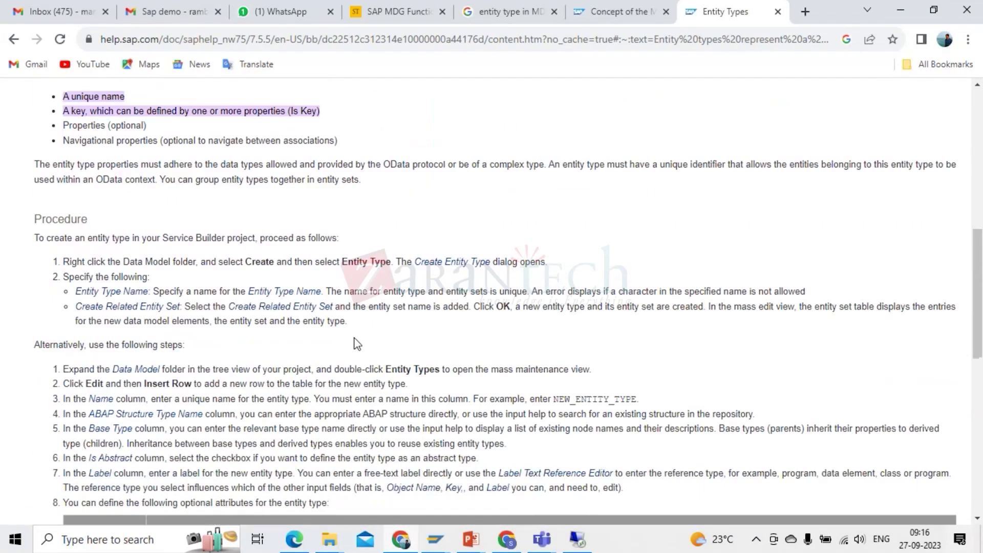
scroll(355, 339, "down", 6)
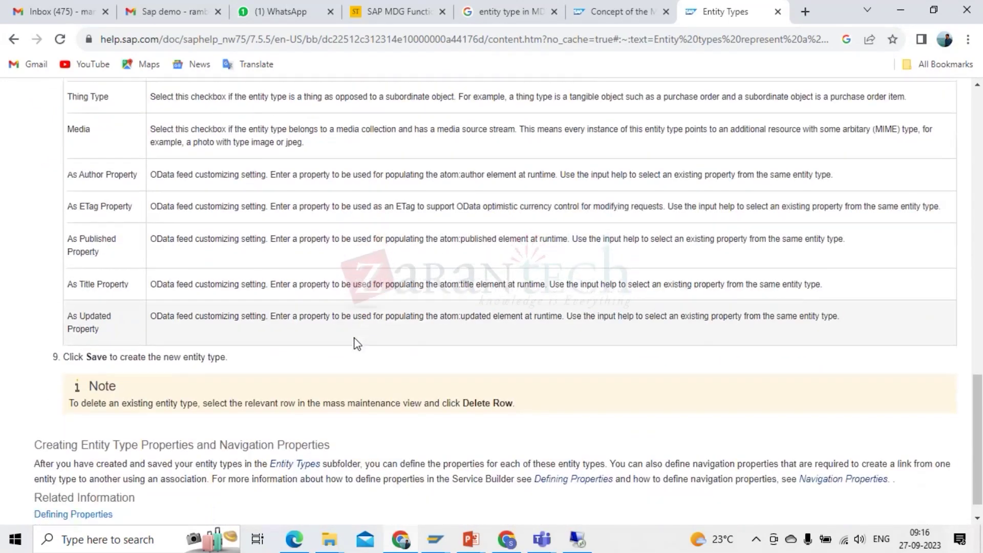
scroll(358, 343, "up", 18)
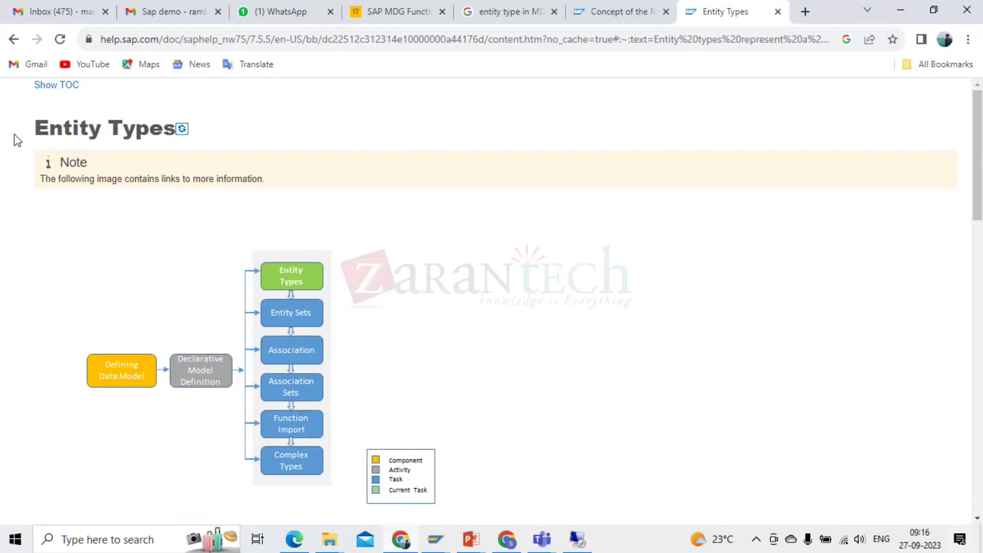
left_click(14, 39)
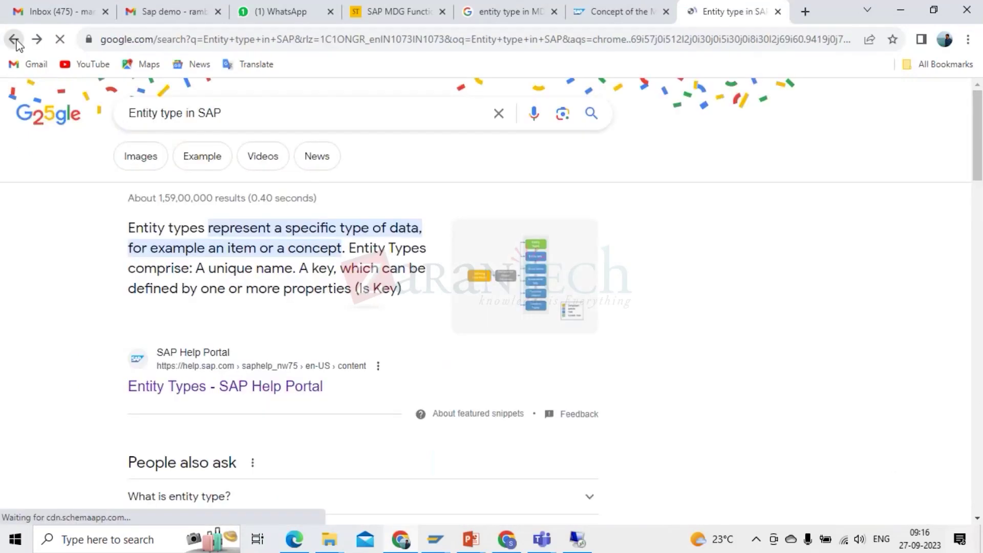
Refine the search to "Entity type in SAP MDG" and open the Concept of the MDG Data Modeling result in a new tab
left_click(291, 115)
type("MDG")
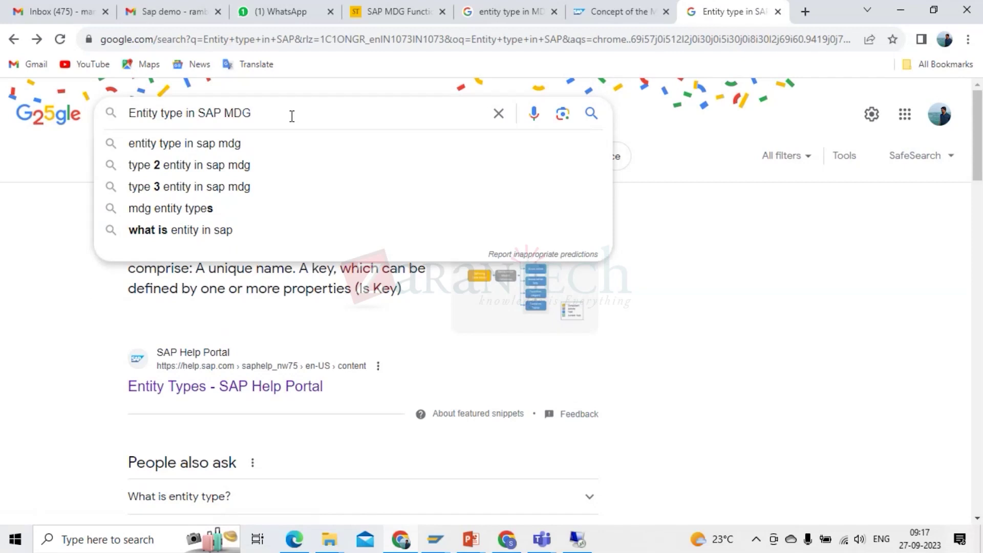
key("Return")
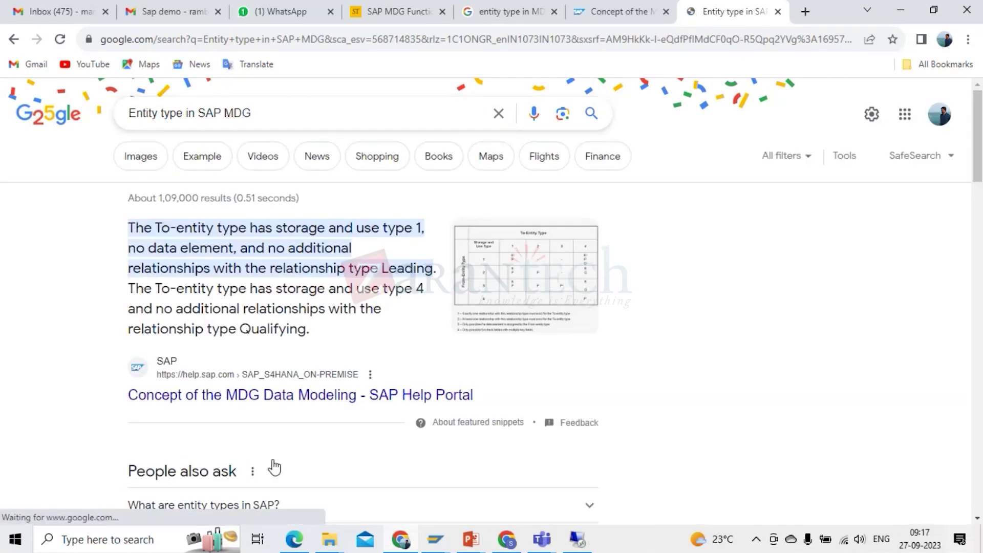
right_click(267, 400)
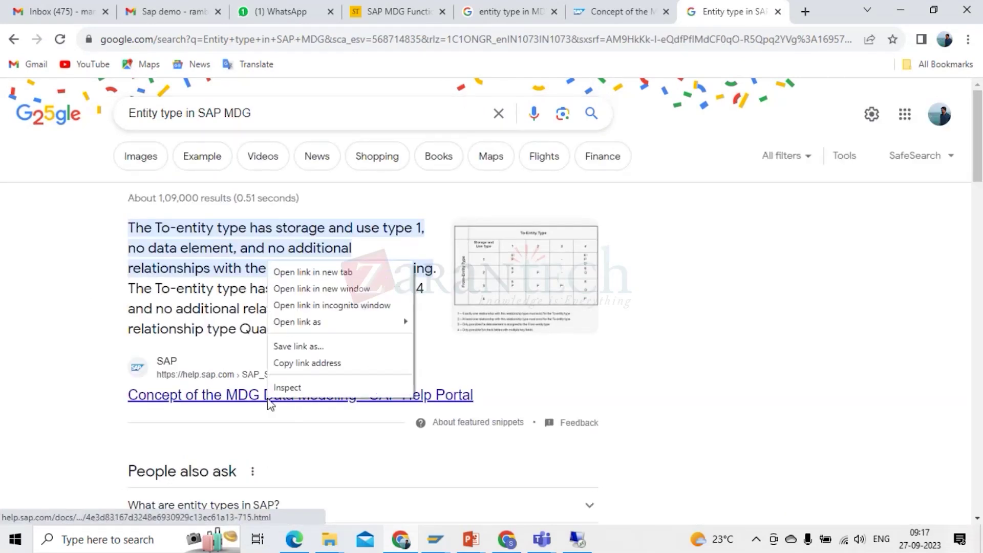
left_click(336, 268)
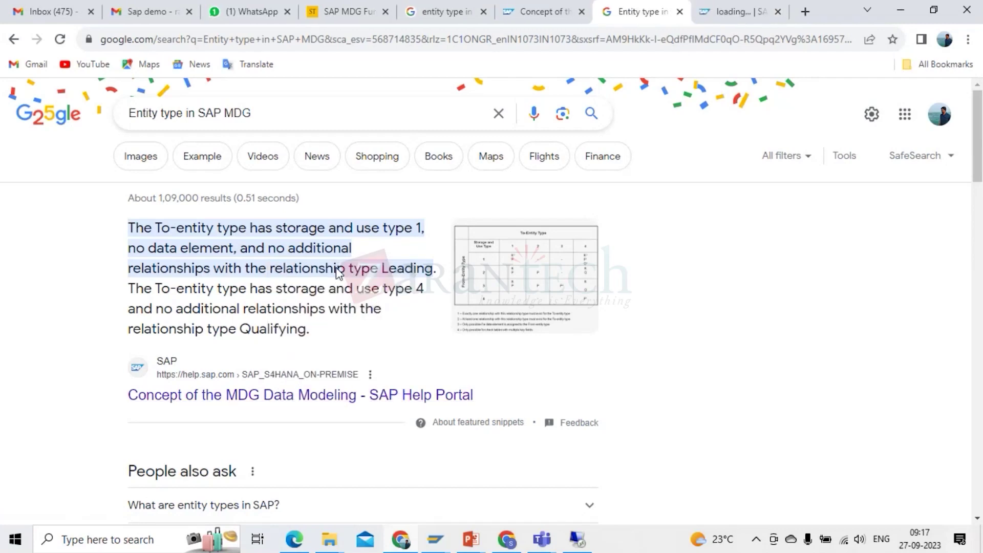
Examine the Concept of the MDG Data Modeling page from the relationship types back up to the storage and use types
scroll(336, 271, "down", 1)
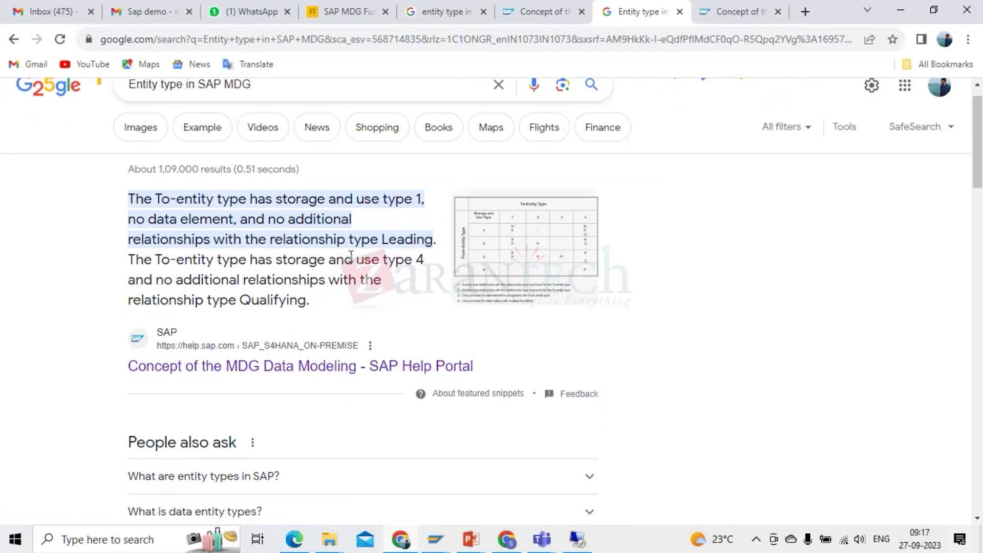
left_click(733, 10)
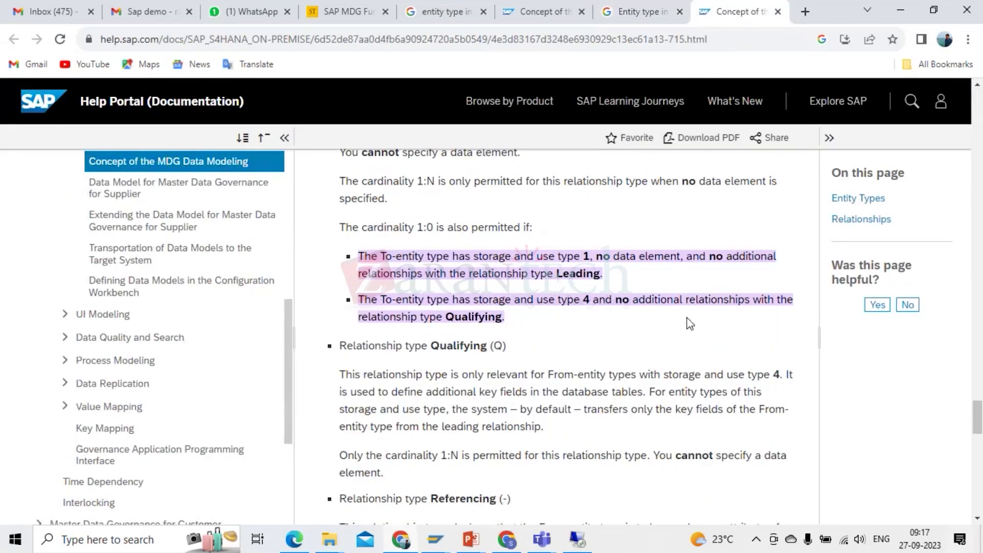
scroll(690, 323, "up", 10)
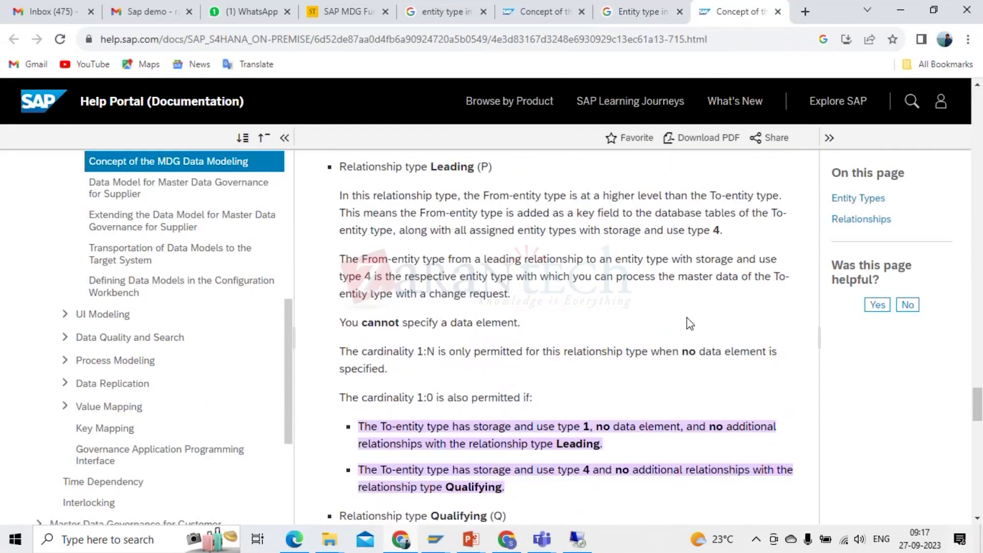
scroll(690, 323, "up", 10)
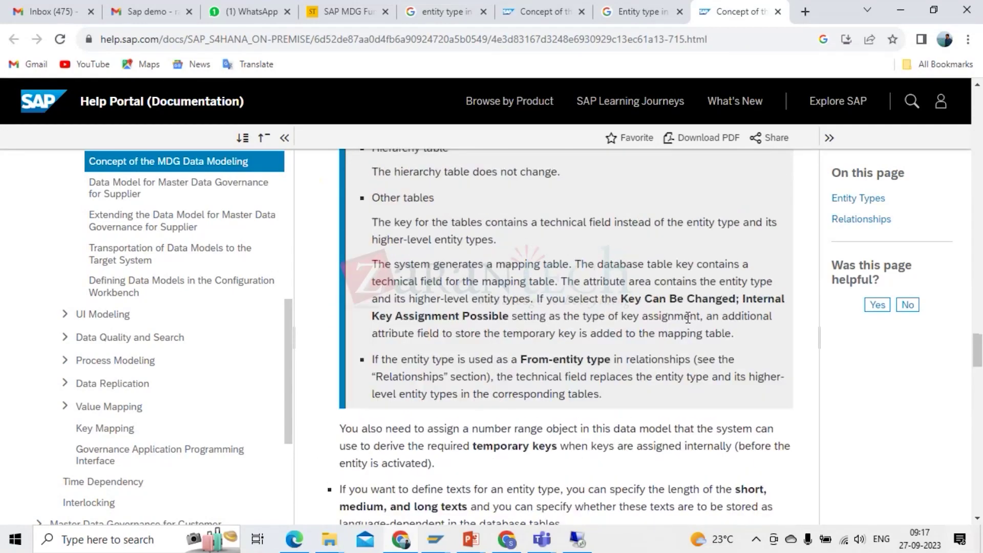
scroll(690, 322, "up", 10)
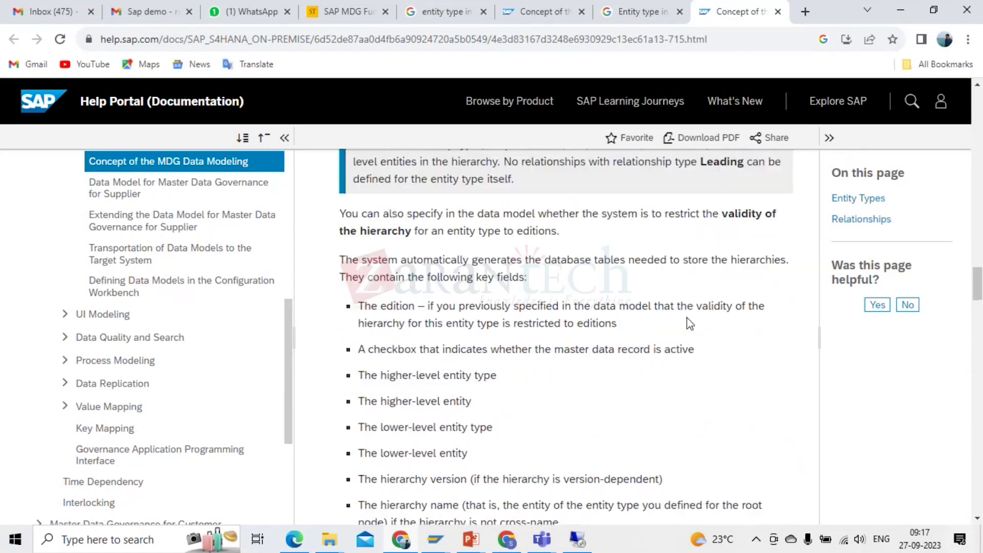
scroll(690, 323, "up", 10)
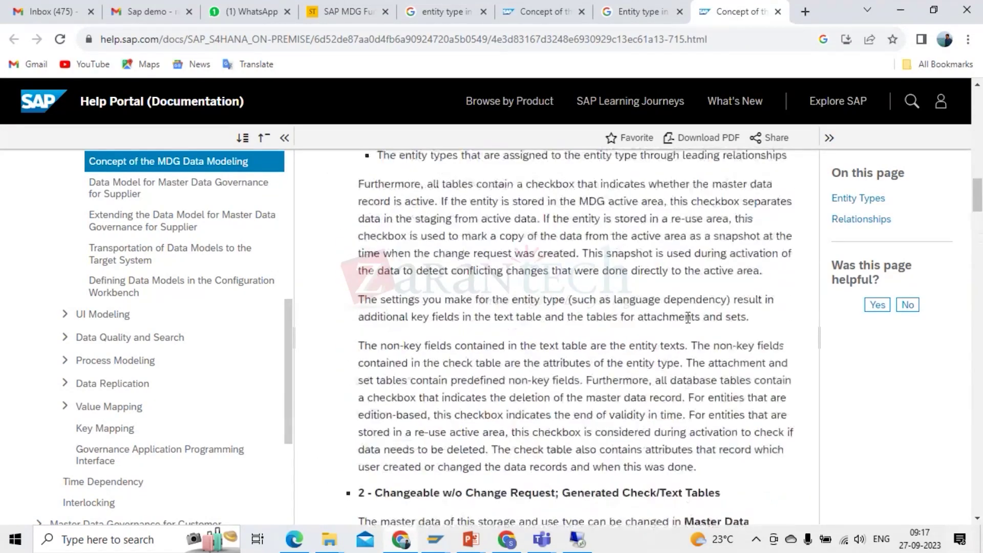
Return to the "Entity type in SAP MDG" search results and look through the listed pages on entity types
left_click(646, 6)
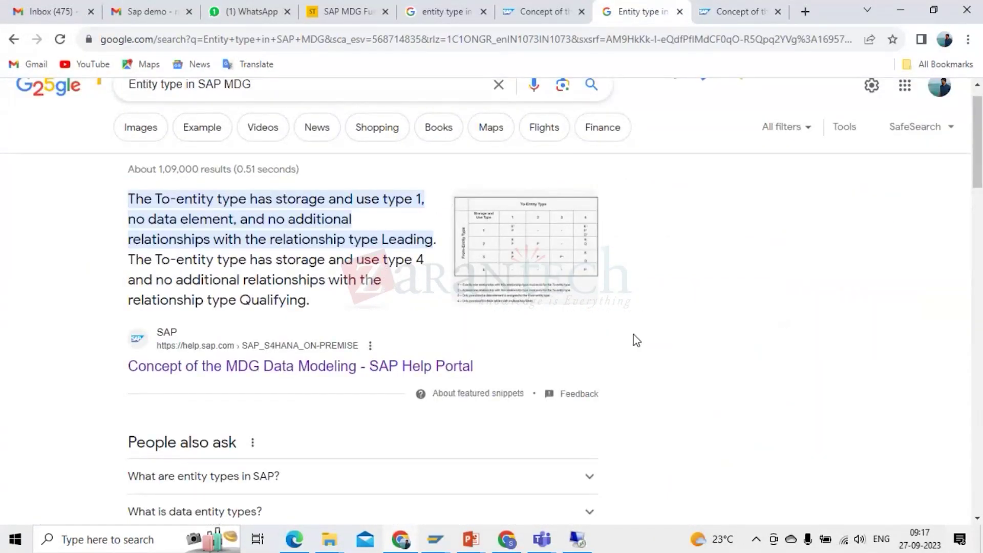
scroll(734, 308, "down", 1)
scroll(735, 308, "down", 8)
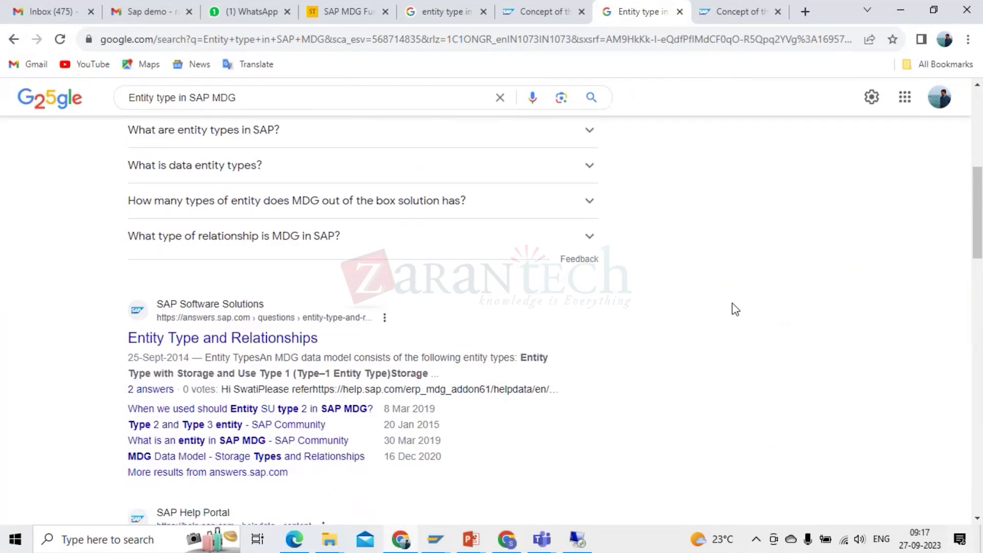
scroll(735, 309, "down", 7)
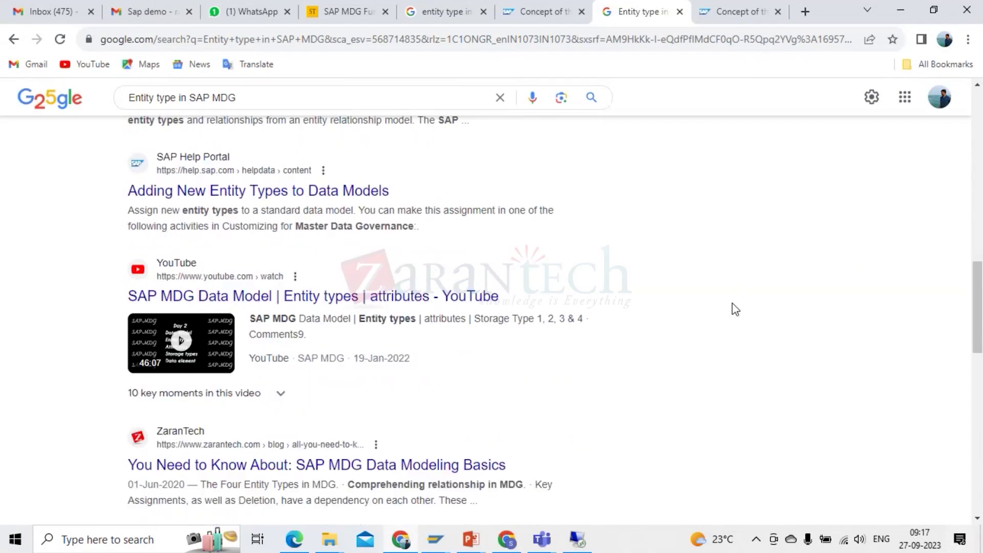
scroll(734, 308, "down", 5)
scroll(735, 309, "up", 8)
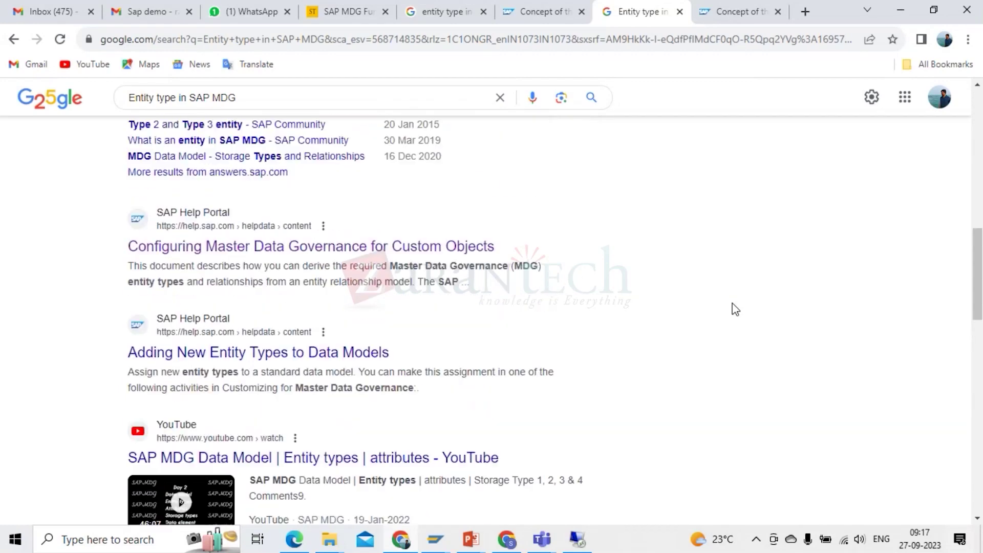
scroll(735, 308, "up", 12)
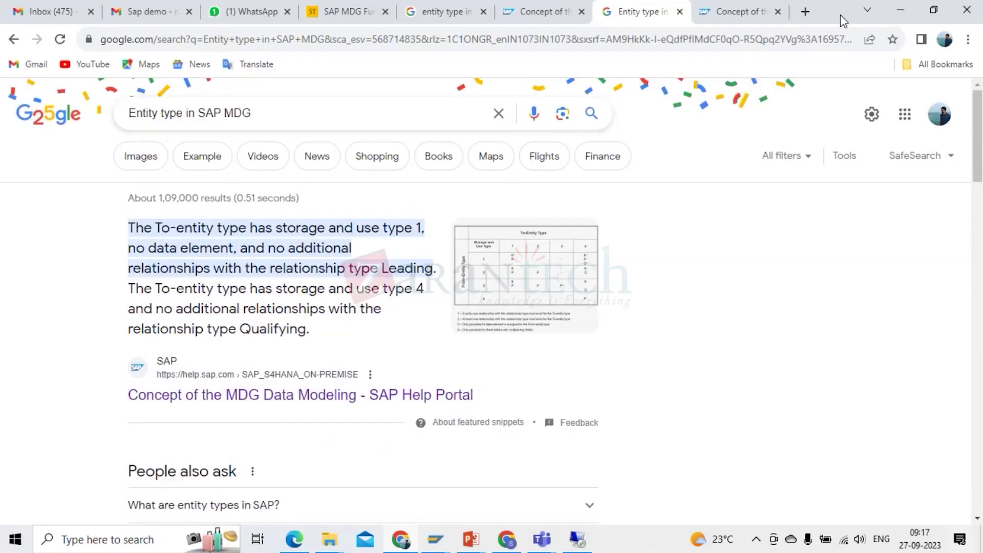
From the earlier "entity type in MDG" results, open Concept of the MDG Data Modeling in a new tab and read to the Relationships section
left_click(756, 10)
left_click(551, 10)
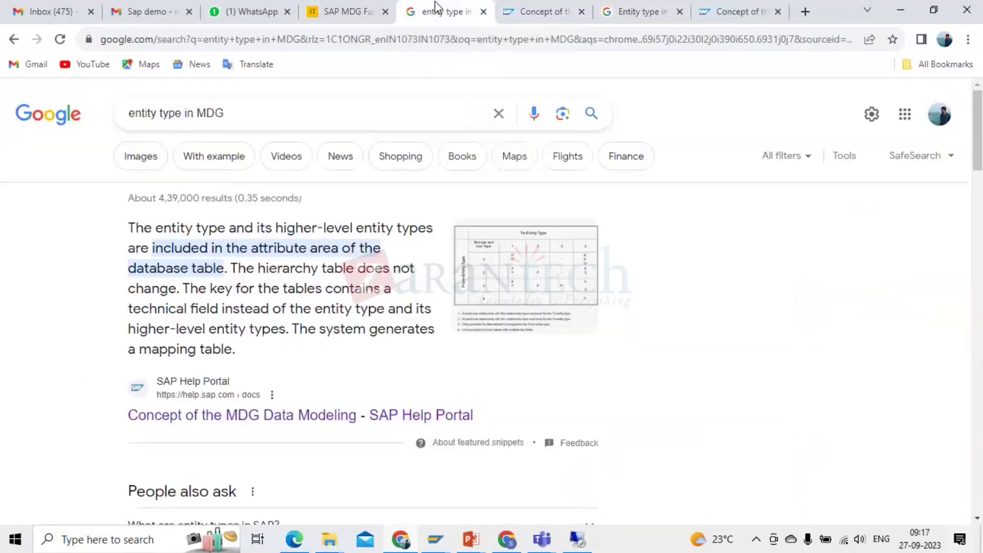
left_click(435, 1)
right_click(288, 414)
left_click(367, 287)
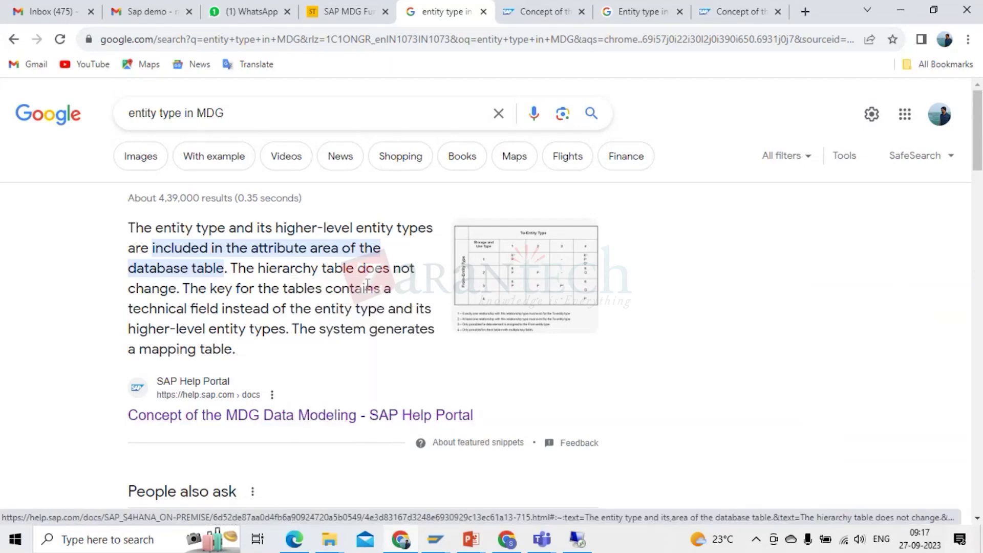
left_click(467, 12)
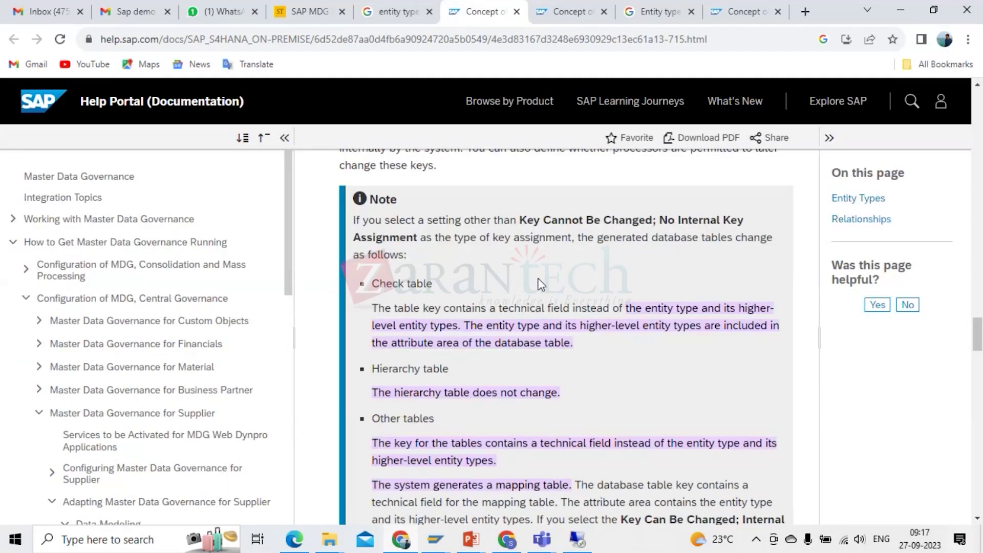
scroll(540, 283, "down", 10)
scroll(540, 278, "up", 3)
scroll(540, 278, "down", 7)
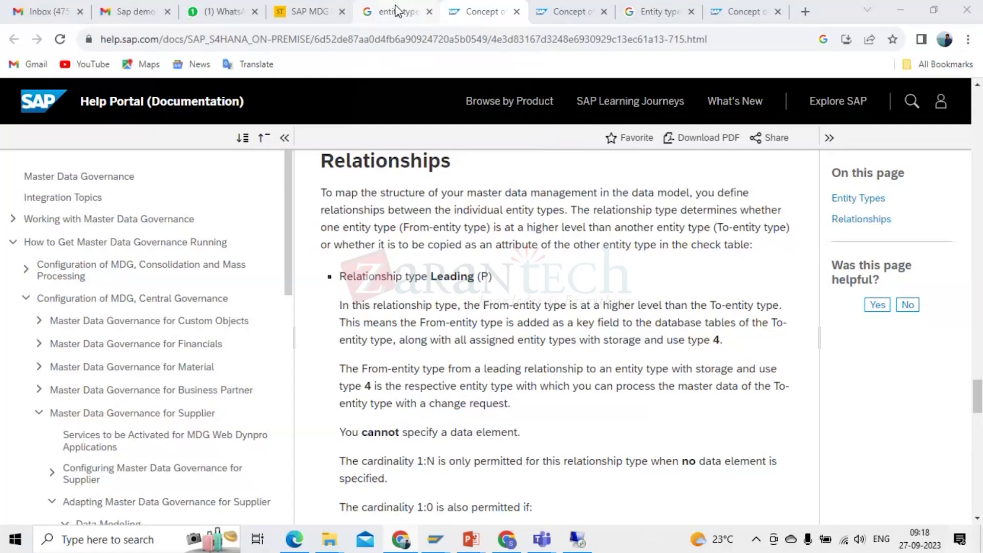
Switch to the remote desktop session with the Excel Data model worksheet
key("alt+Tab")
key("alt+Tab")
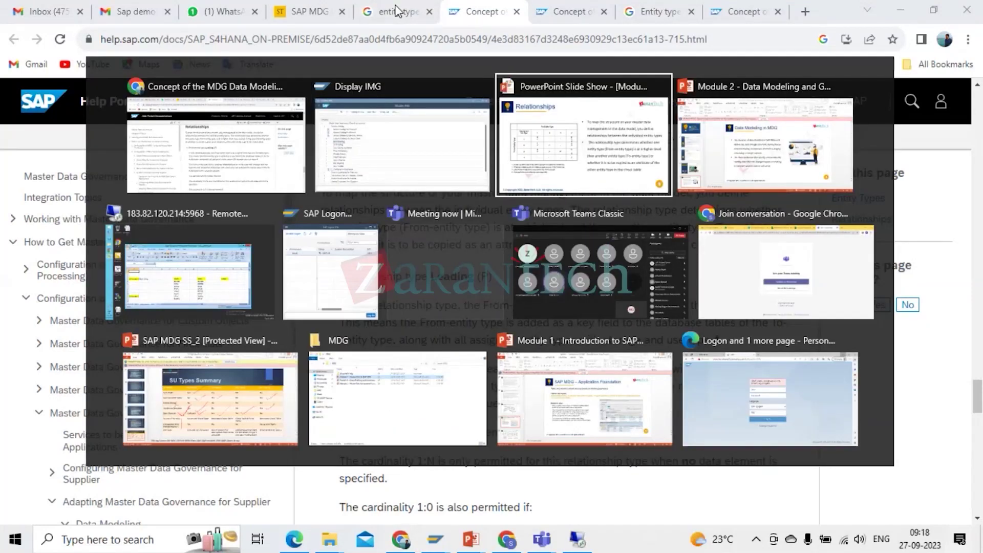
key("Down")
key("Left")
key("Left")
key("Left")
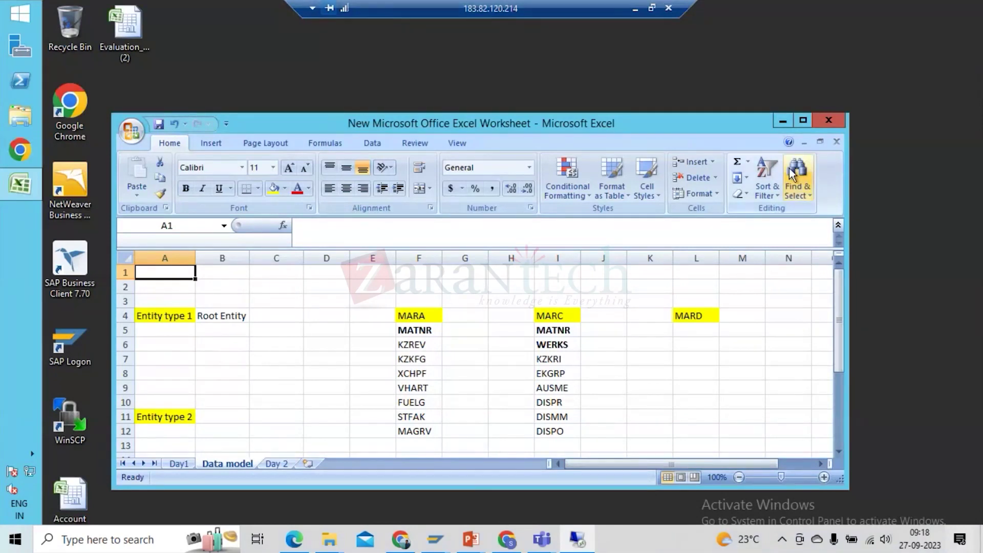
Examine the MARA, MARC and MARD table headings in row 4 and the fields listed under MARA
left_click(414, 317)
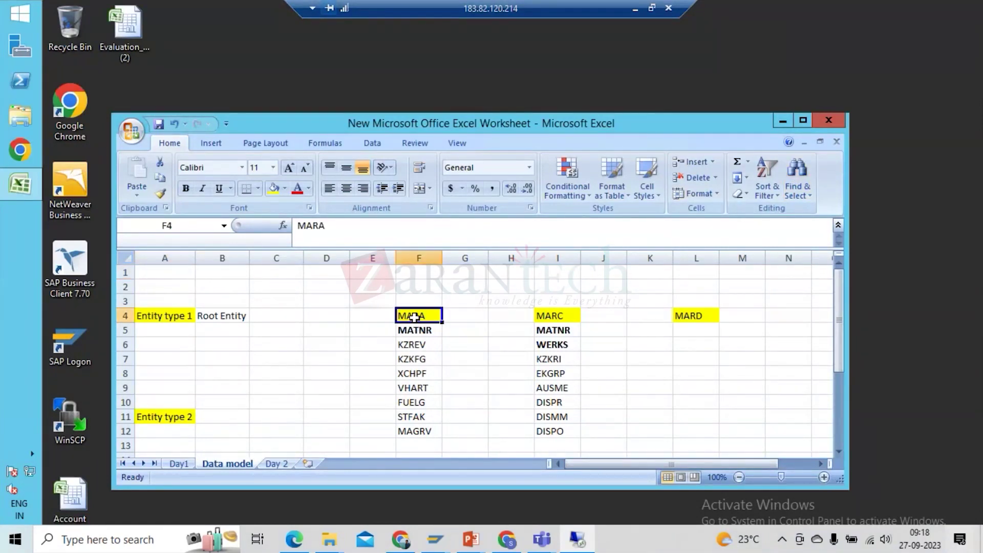
key("shift+Right")
key("shift+Right")
key("shift+Right")
key("shift+Right")
key("shift+Right")
key("shift+Right")
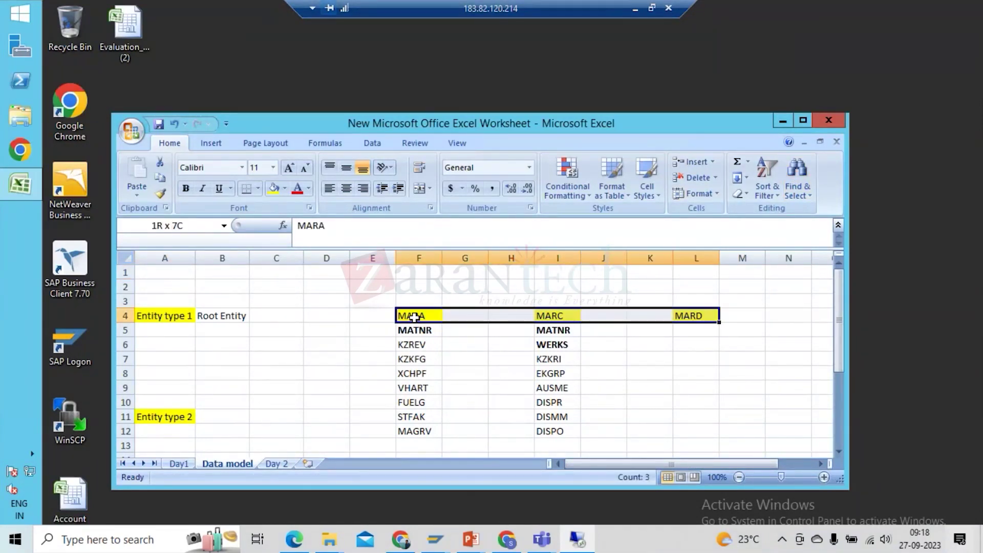
key("Down")
key("Down")
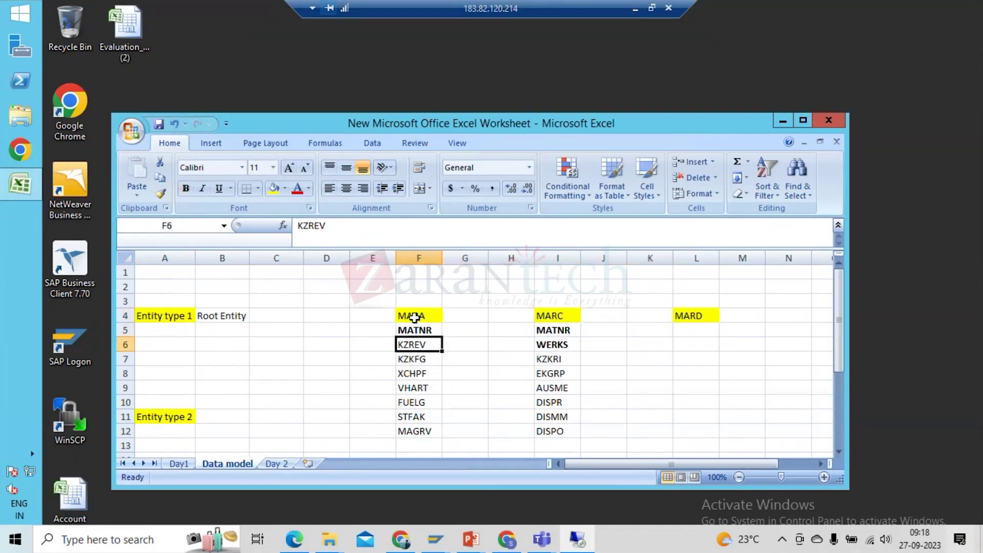
Maximize the Excel window and go through the Entity type 1 to 4 labels, ending on the cell below Entity type 1
key("Up")
key("Up")
key("Left")
key("Left")
key("Left")
key("Left")
key("Left")
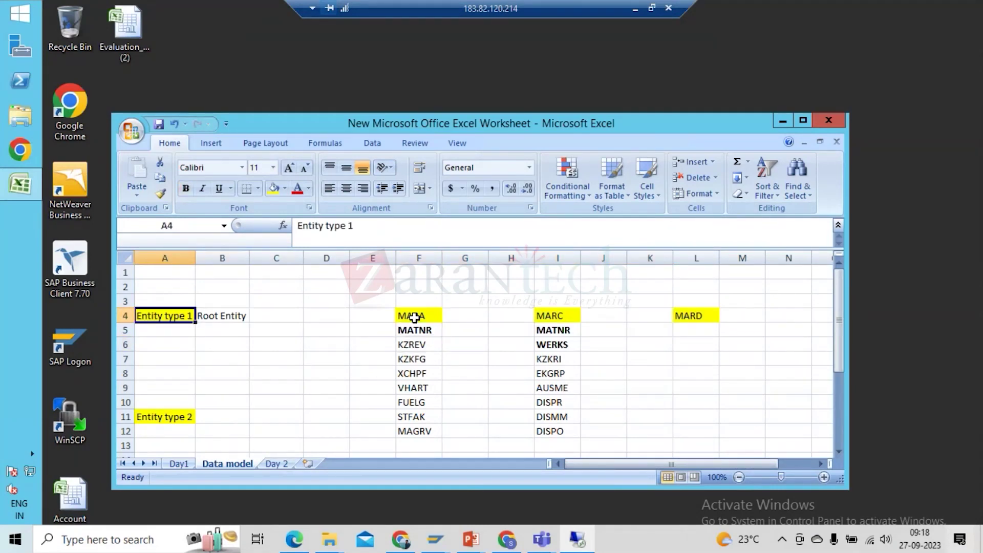
key("Down")
key("Down")
key("Down")
key("Down")
key("Down")
key("Down")
key("Down")
key("Down")
key("Down")
key("Down")
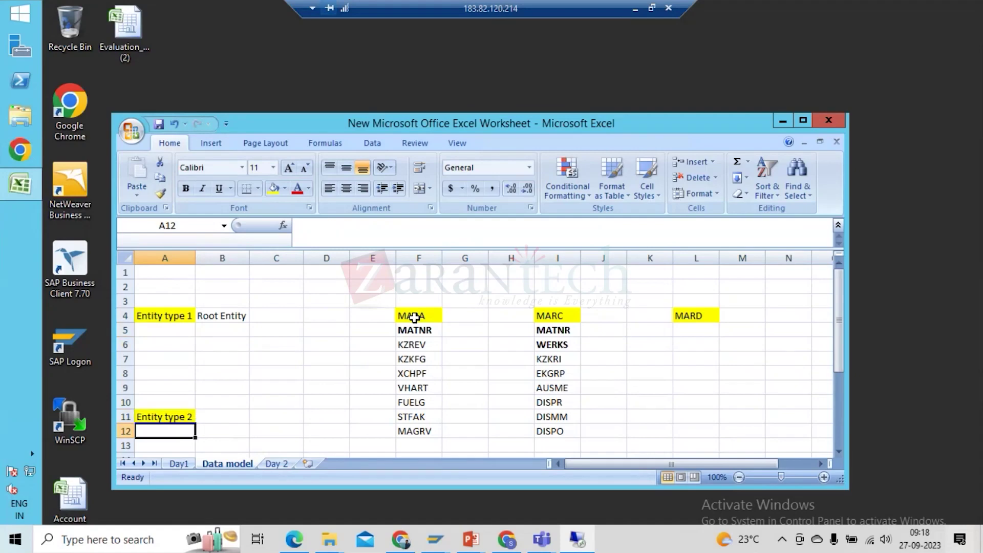
left_click(803, 122)
key("Up")
key("Up")
key("Up")
key("Up")
key("Up")
key("Up")
key("Up")
key("Up")
key("Up")
key("Up")
key("Up")
key("Up")
key("Down")
key("Down")
key("Down")
key("Down")
key("Down")
key("Down")
key("Down")
key("Down")
key("Down")
key("Down")
key("Down")
key("Down")
key("Down")
key("Down")
key("Down")
key("Down")
key("Down")
key("Down")
key("Down")
key("Down")
key("Down")
key("Up")
key("Right")
key("Up")
key("Up")
key("Up")
key("Up")
key("Up")
key("Up")
key("Up")
key("Up")
key("Up")
key("Up")
key("Up")
key("Up")
key("Up")
key("Up")
key("Up")
key("Up")
key("Up")
key("Up")
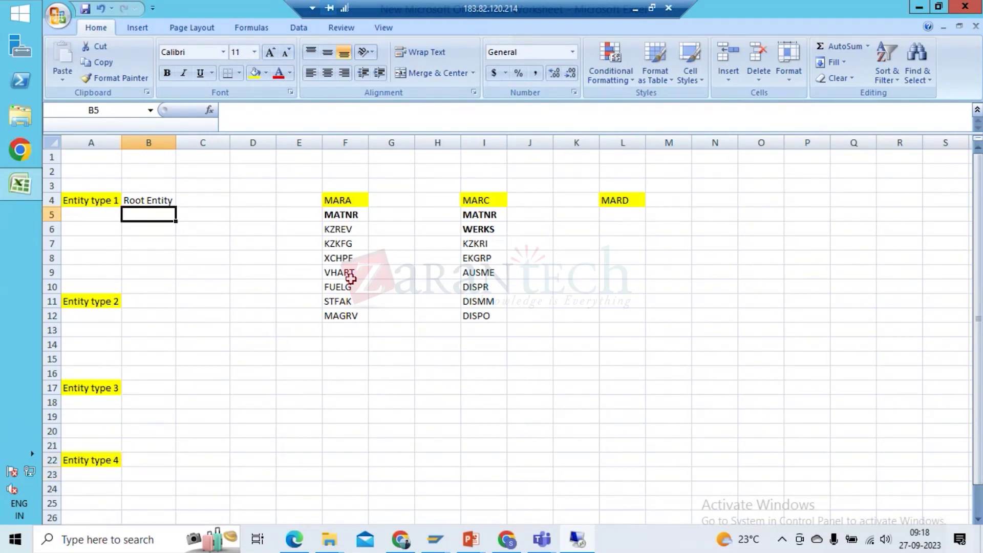
key("Up")
key("Left")
key("Down")
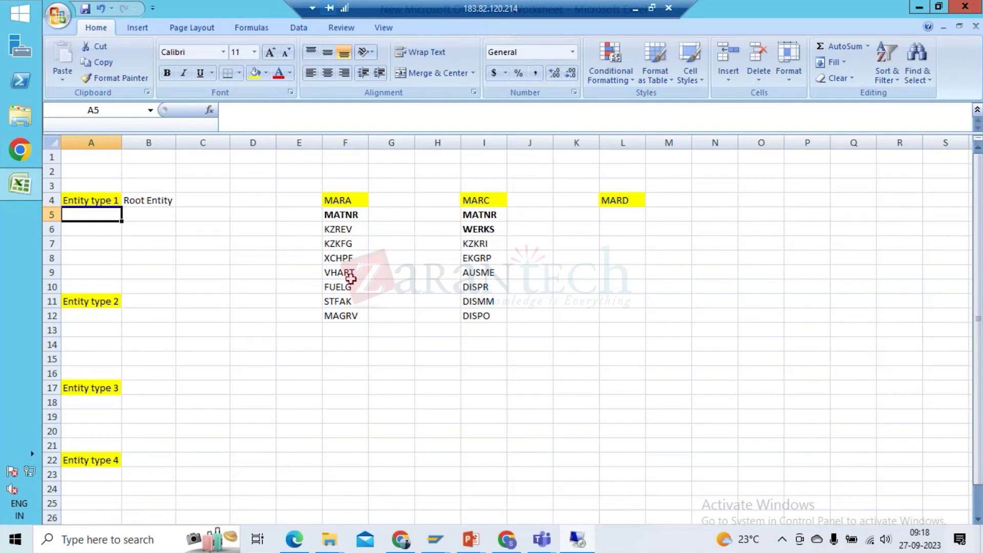
Enter the heading "MM Tables" in cell F2 above the MARA column
key("Up")
key("Up")
key("Down")
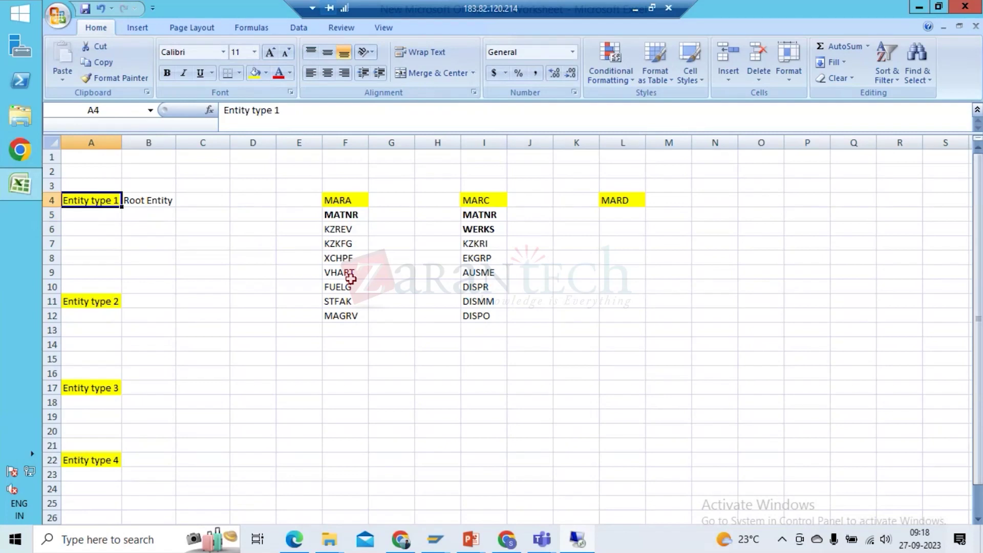
key("Right")
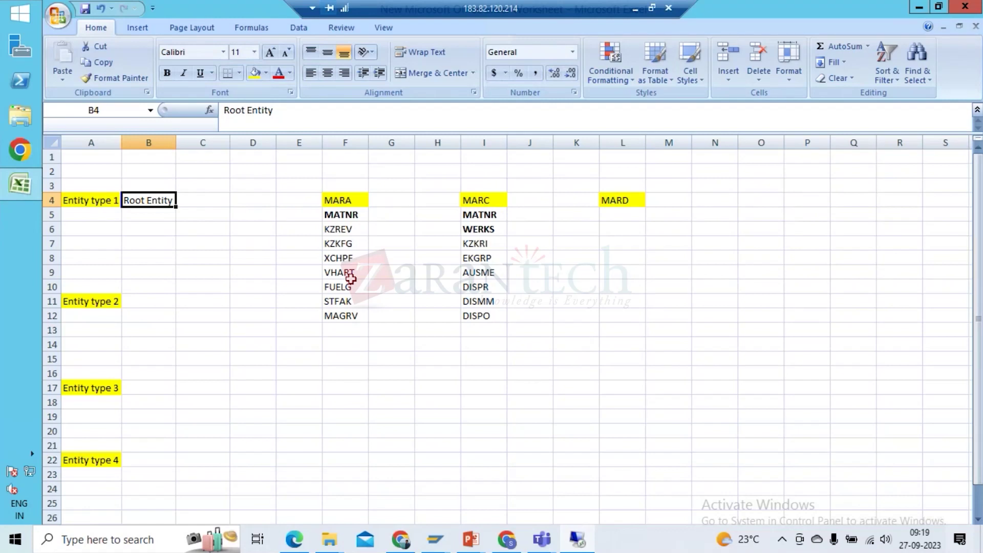
key("Up")
key("Right")
key("Right")
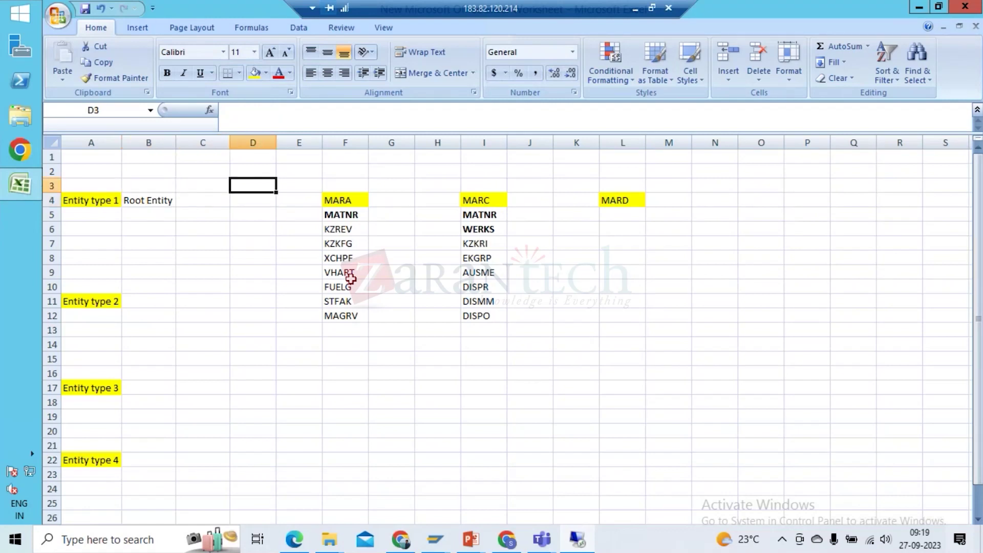
key("Right")
key("Right")
key("Up")
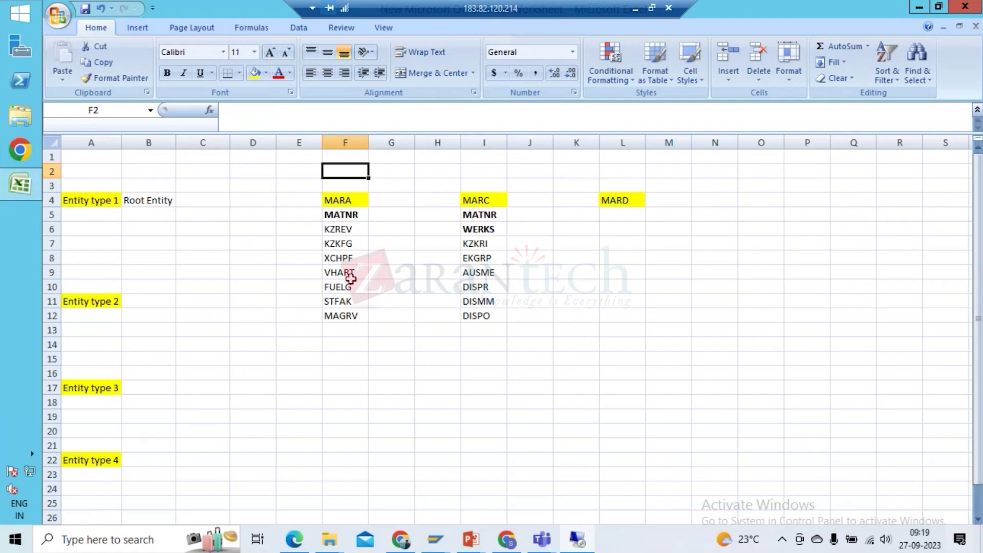
type("MM")
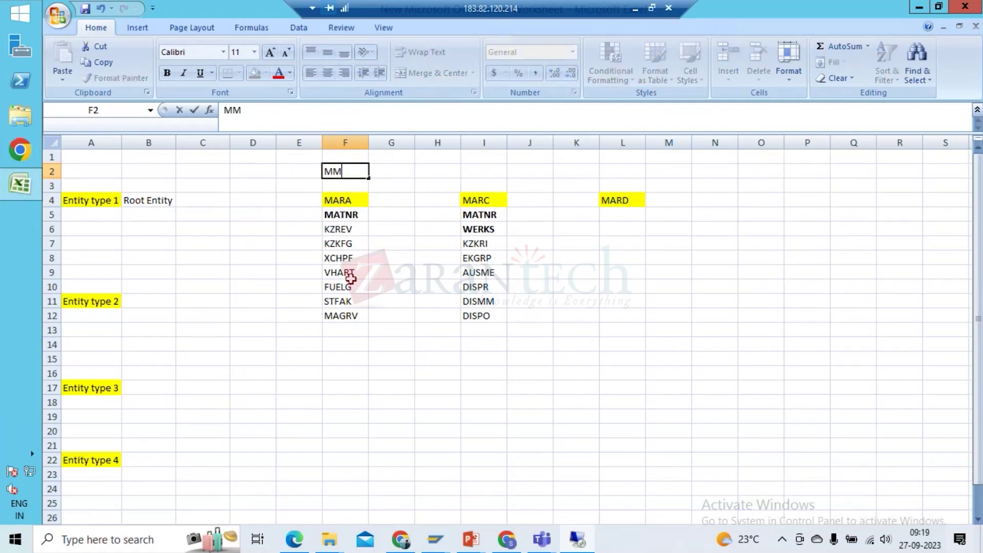
type(" Tables")
key("Return")
Highlight the row 4 heading cells from MARA through MARD
key("Right")
key("Down")
key("Left")
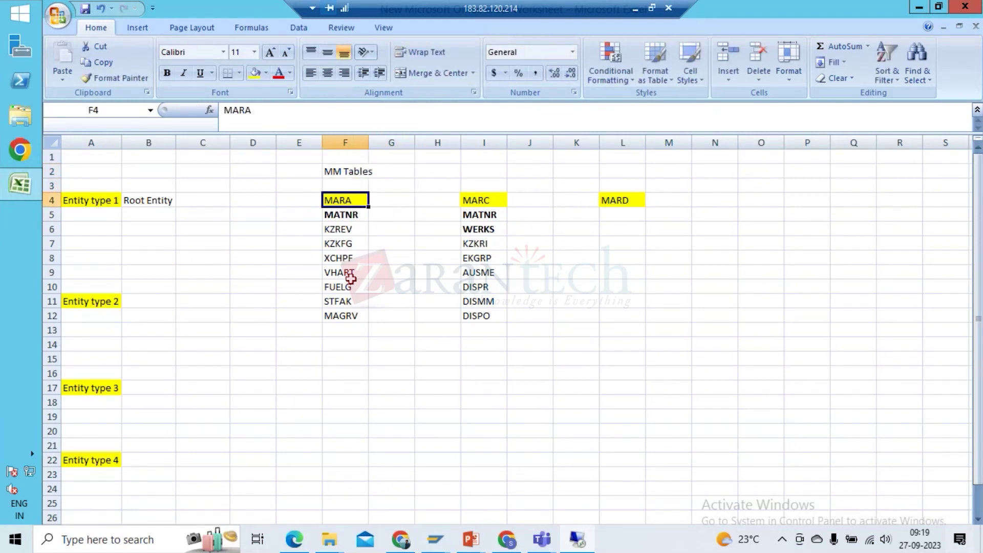
key("shift+Right")
key("shift+Right")
key("shift+Right")
key("shift+Right")
key("shift+Right")
key("shift+Right")
key("shift+Right")
key("shift+Left")
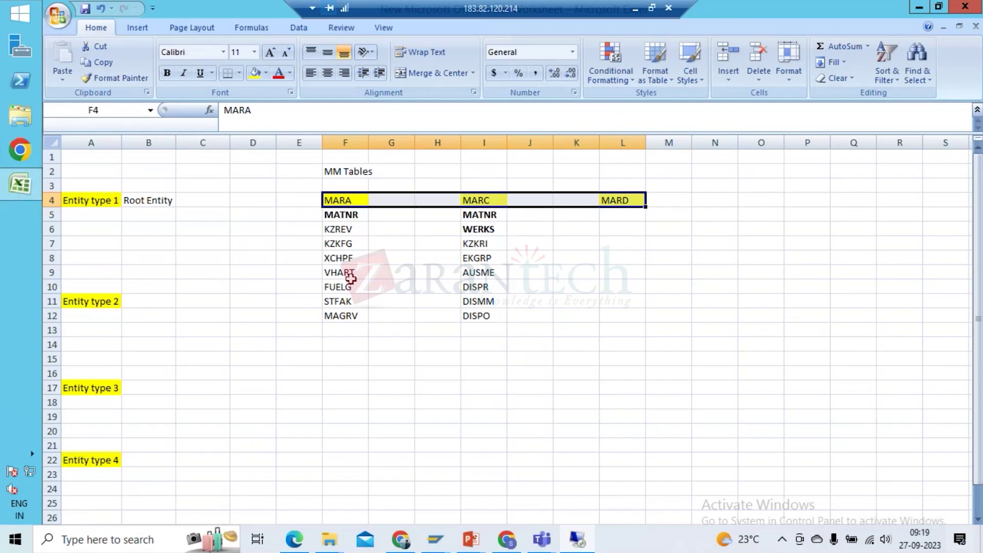
left_click(451, 182)
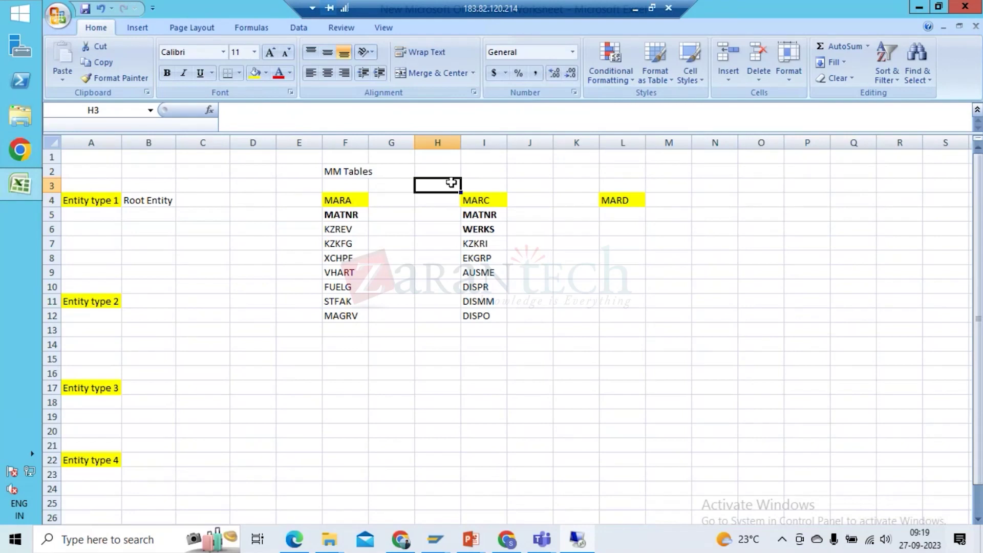
Go through the MARA and MARC headings in row 4 one by one, ending with F4 to L4 selected
key("Down")
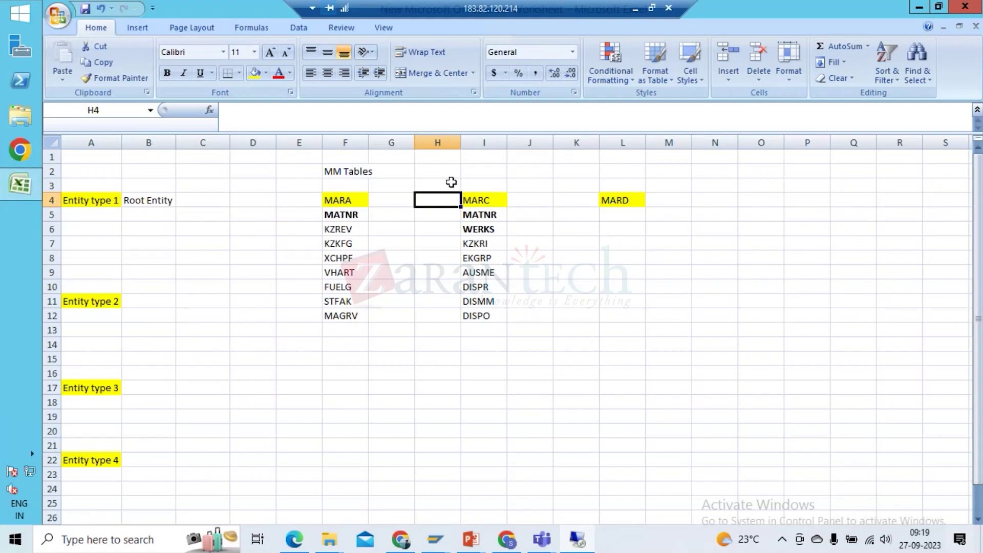
key("Right")
key("Right")
key("Right")
key("Right")
key("Left")
key("Left")
key("Left")
key("Left")
key("Left")
key("Left")
key("Left")
key("Right")
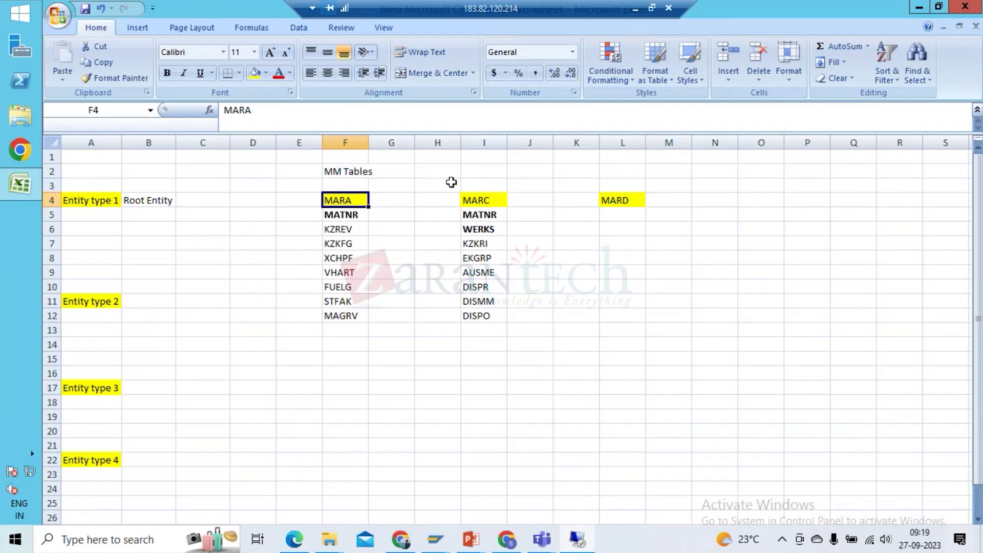
key("Up")
key("Up")
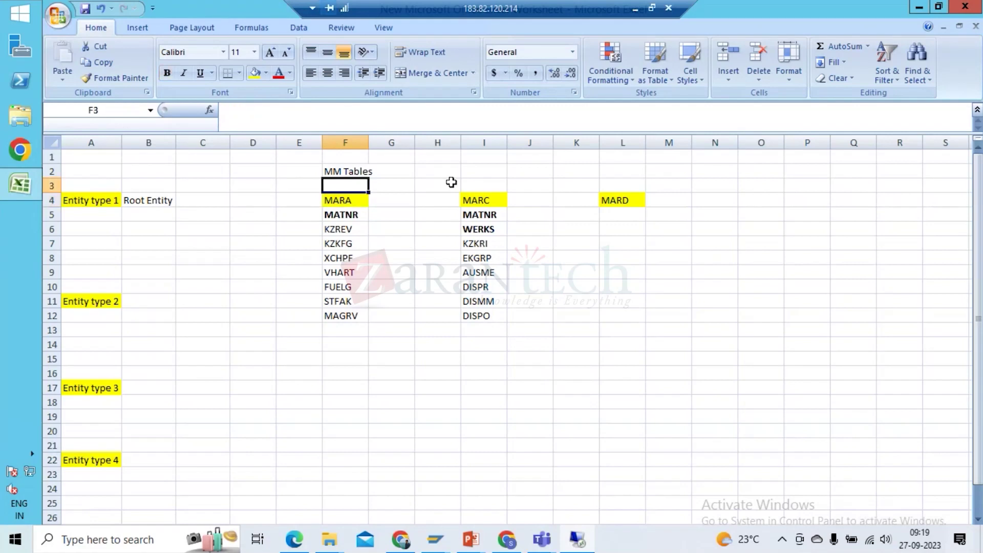
key("Down")
key("Down")
key("shift+Right")
key("shift+Right")
key("shift+Right")
key("shift+Right")
key("shift+Right")
key("shift+Right")
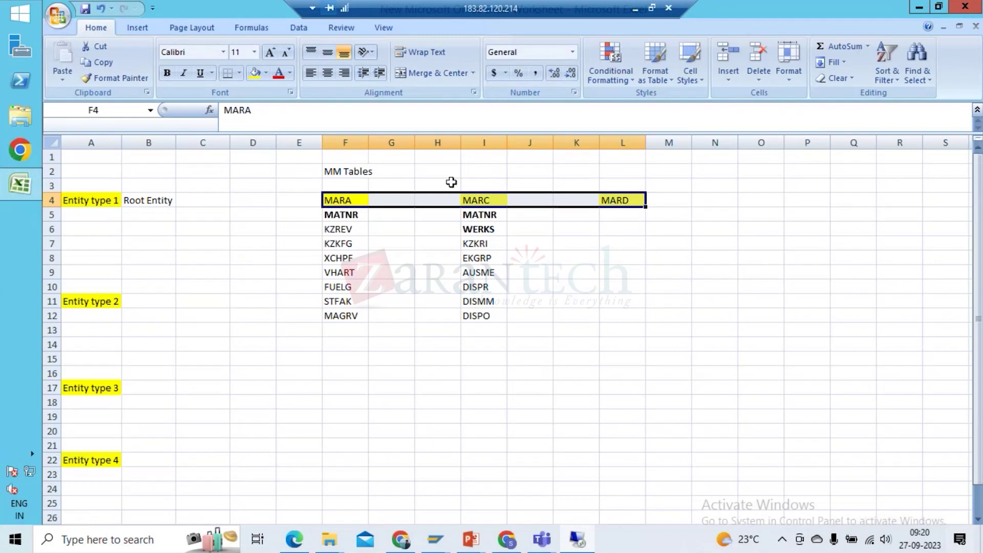
Label the table heading row by entering "Entity" in cell E4 beside MARA
key("Up")
key("Down")
key("Left")
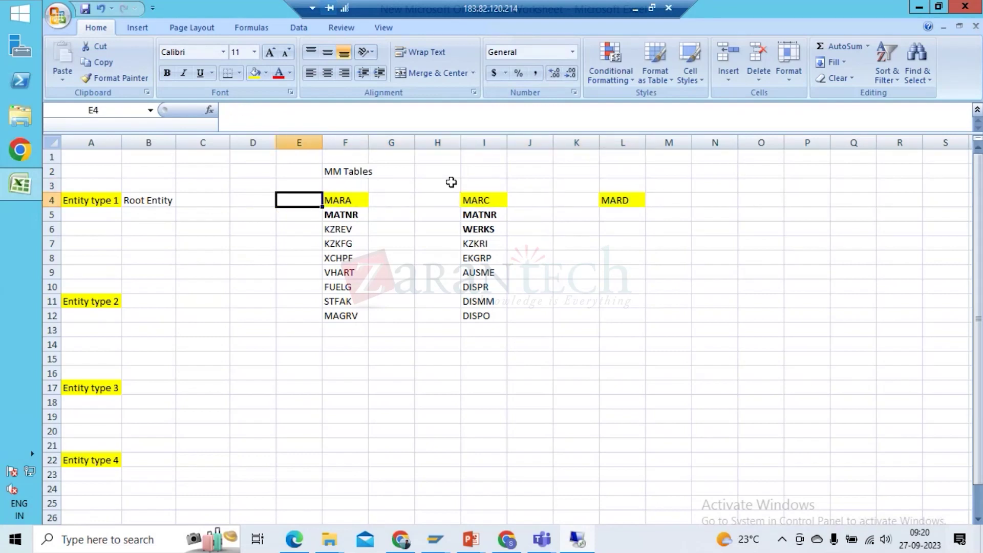
key("Left")
key("Right")
key("Left")
key("Right")
type("Entity")
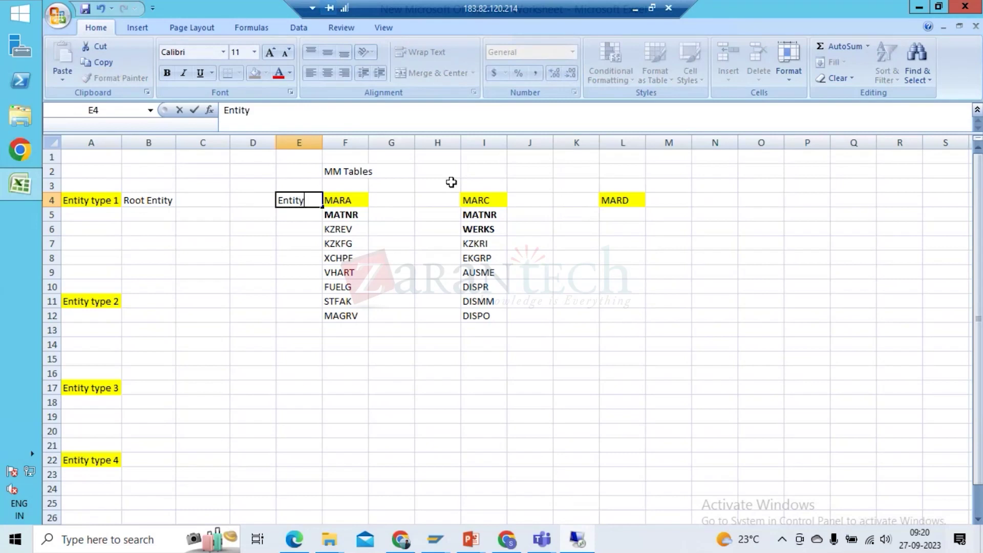
key("Return")
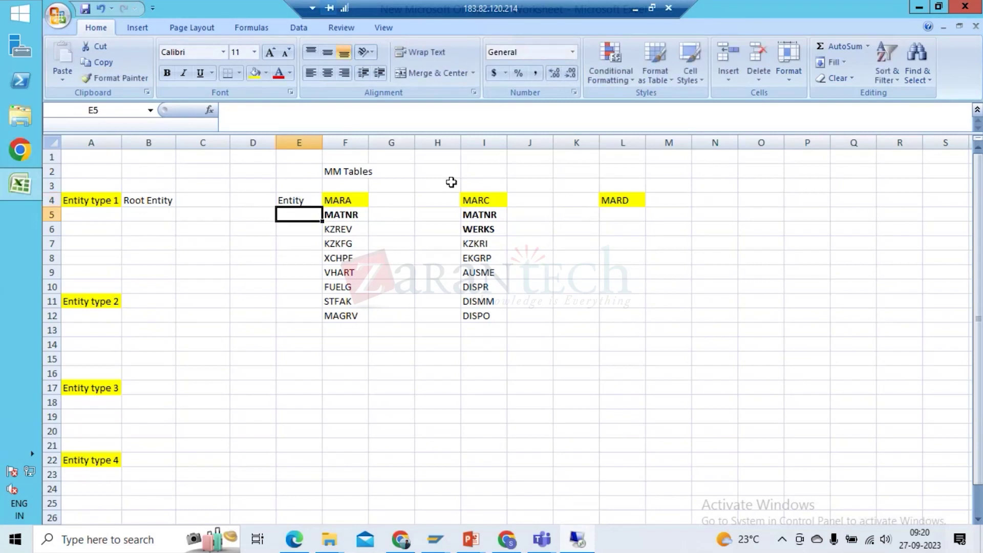
Copy the MARA table name from F4 and switch to the SAP session showing Display IMG
key("Up")
key("Right")
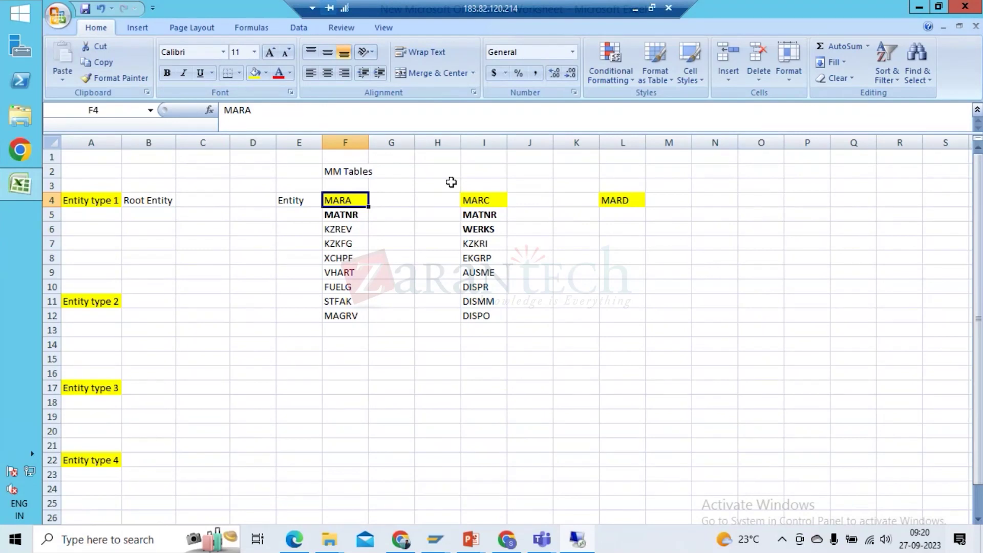
key("Down")
key("Up")
key("ctrl+c")
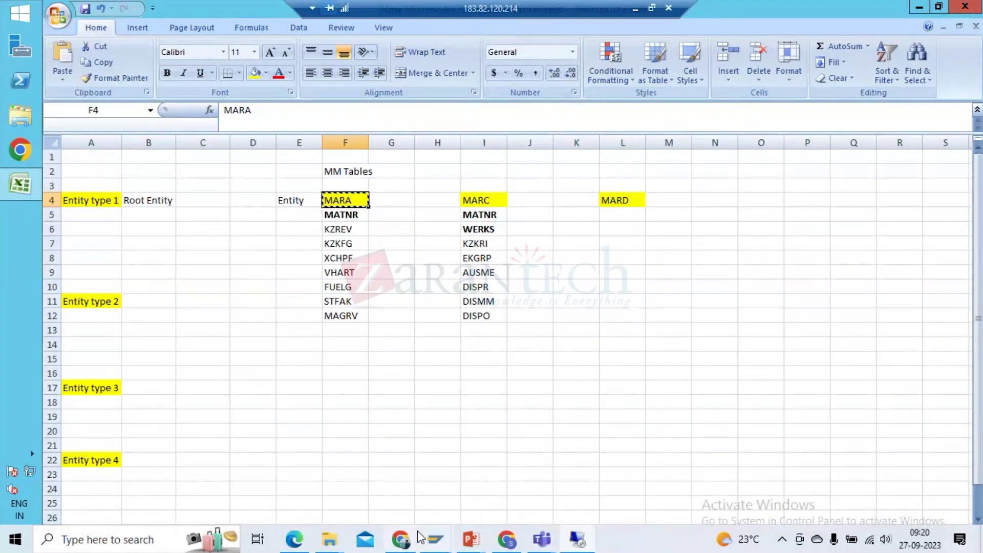
mouse_move(434, 539)
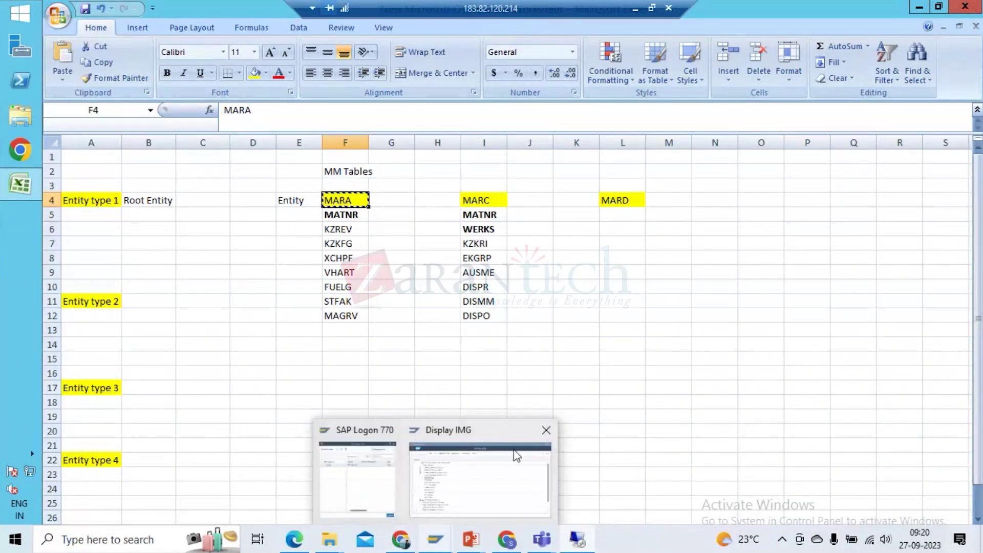
left_click(516, 454)
Open the ABAP Dictionary from Display IMG with transaction /nSE11
left_click(49, 71)
type("SE11")
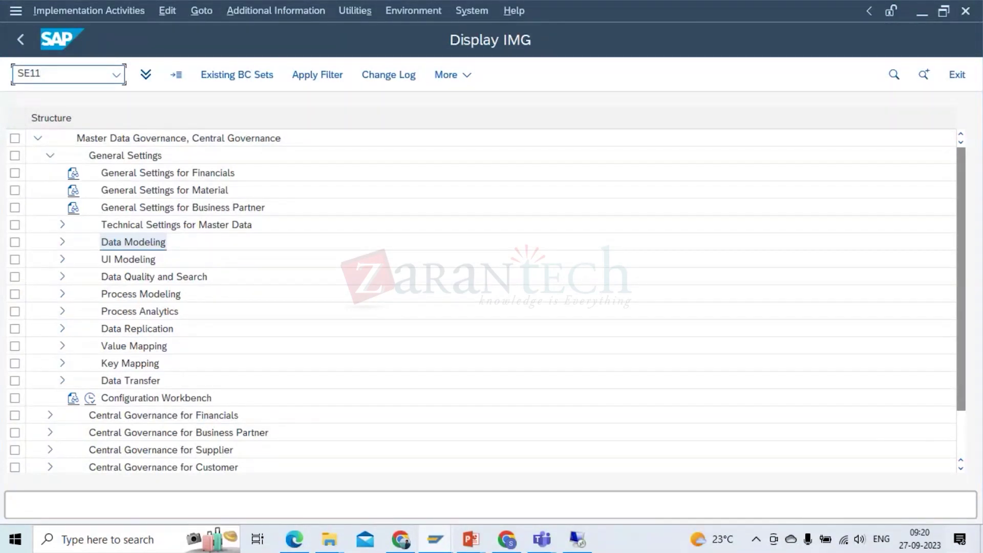
key("Return")
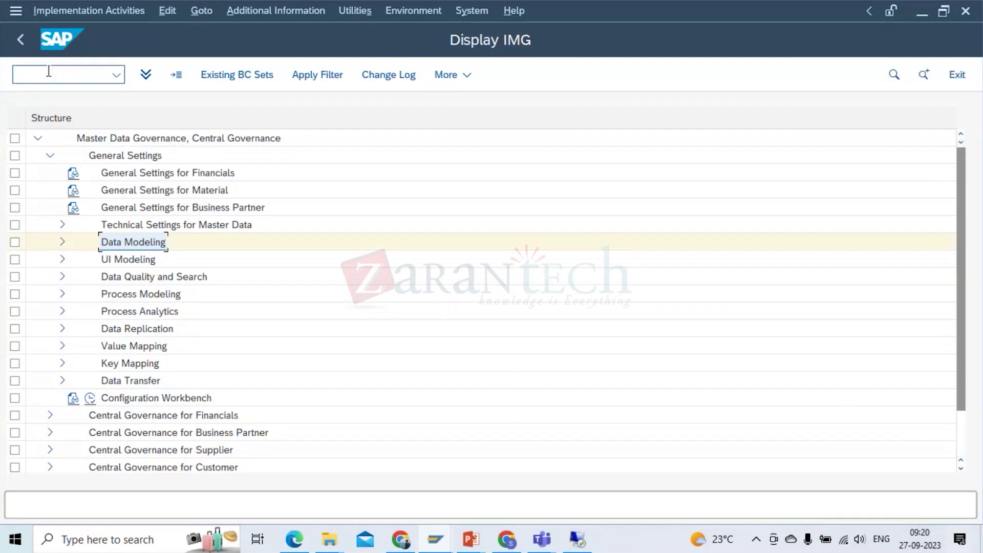
left_click(49, 71)
type("/nSE11")
key("Return")
Display the database table MARA and highlight its key field MATNR and the Material Number description
type("MARA")
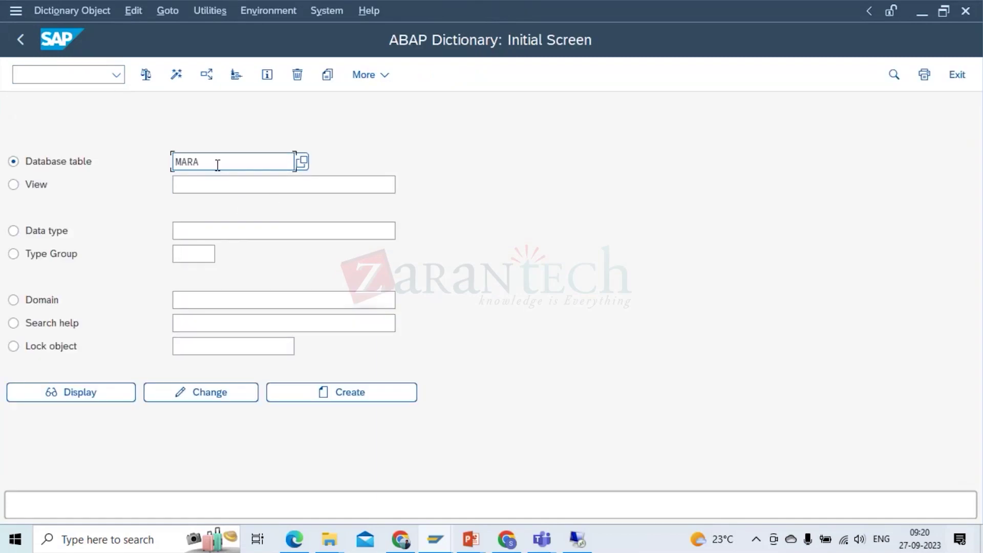
left_click(68, 397)
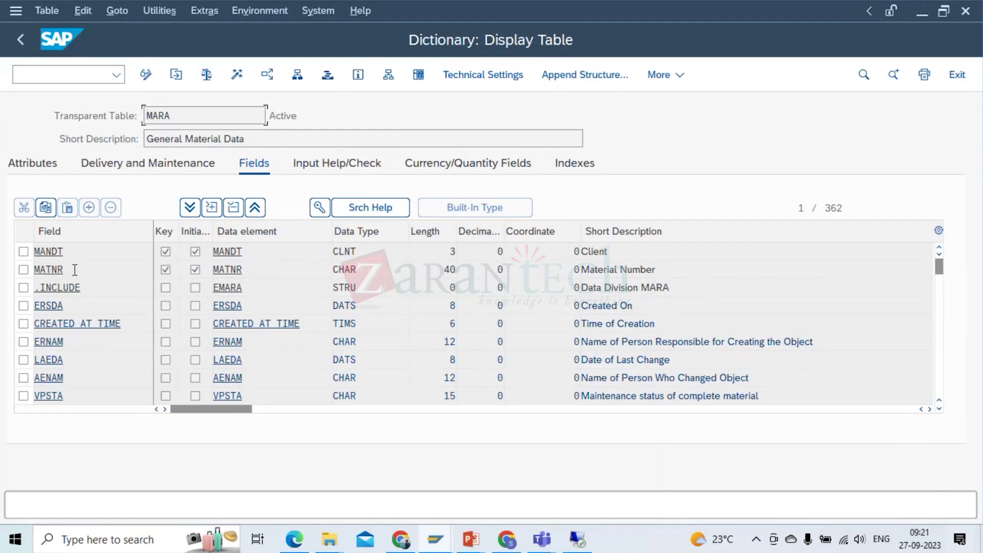
left_click(74, 270)
left_click_drag(656, 270, 568, 268)
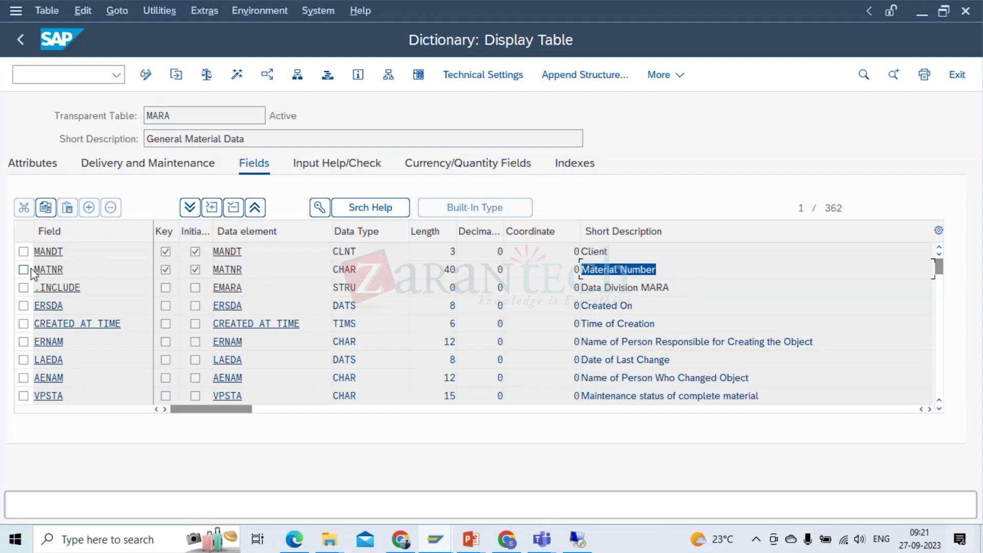
left_click_drag(71, 271, 25, 276)
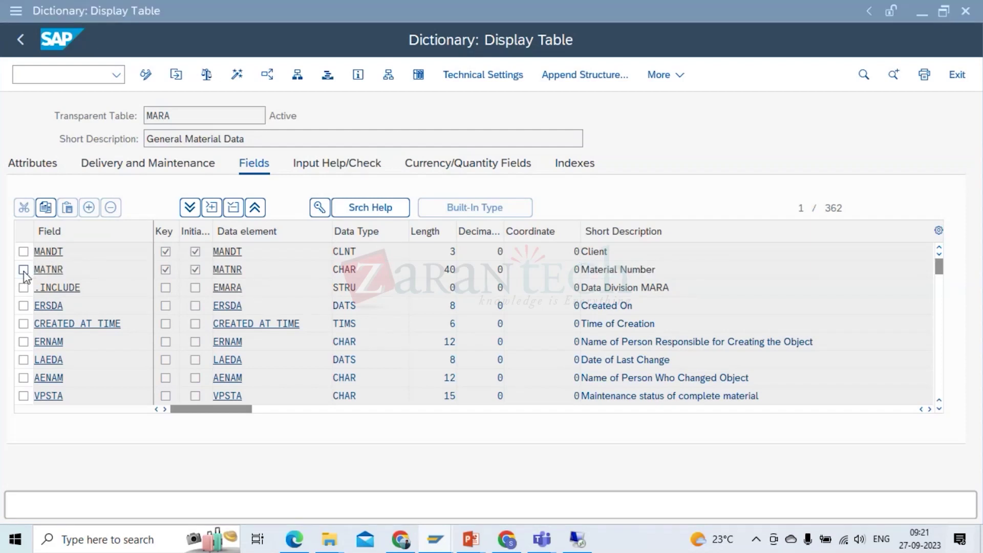
Switch back to the Excel worksheet and enter "Key attribute" in cell E5 beside MATNR
key("alt+Tab")
key("Up")
key("Down")
key("Left")
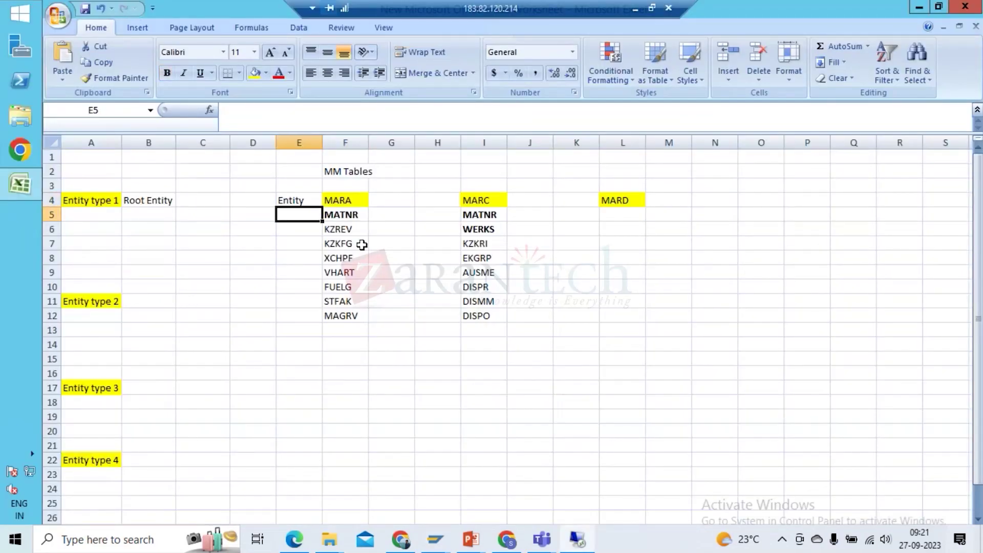
key("Left")
key("Right")
type("Key att")
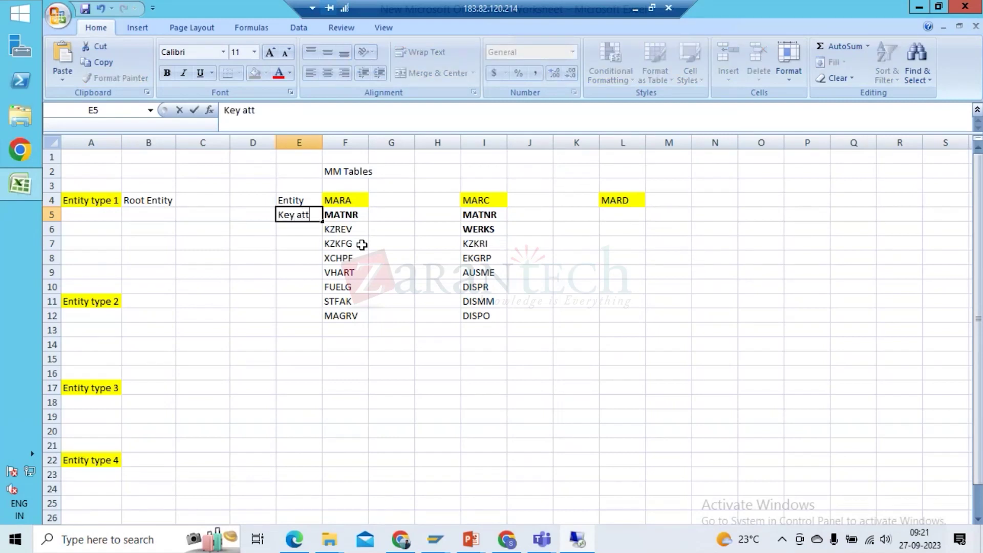
type("ribute")
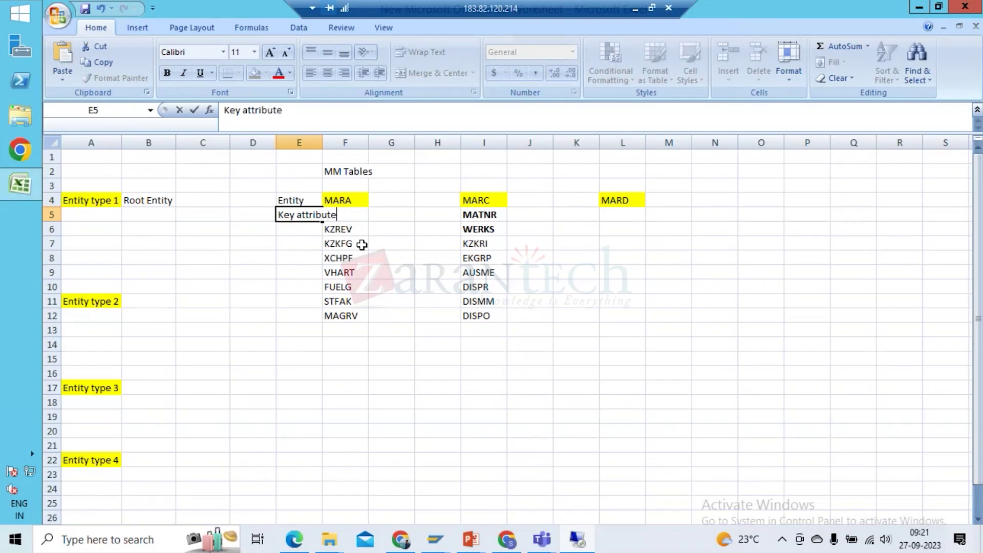
key("Return")
Copy the MARC table name from I4 and switch to the SAP window displaying table MARA
key("Up")
key("Right")
key("Up")
key("Down")
key("Left")
key("Up")
key("Right")
key("Right")
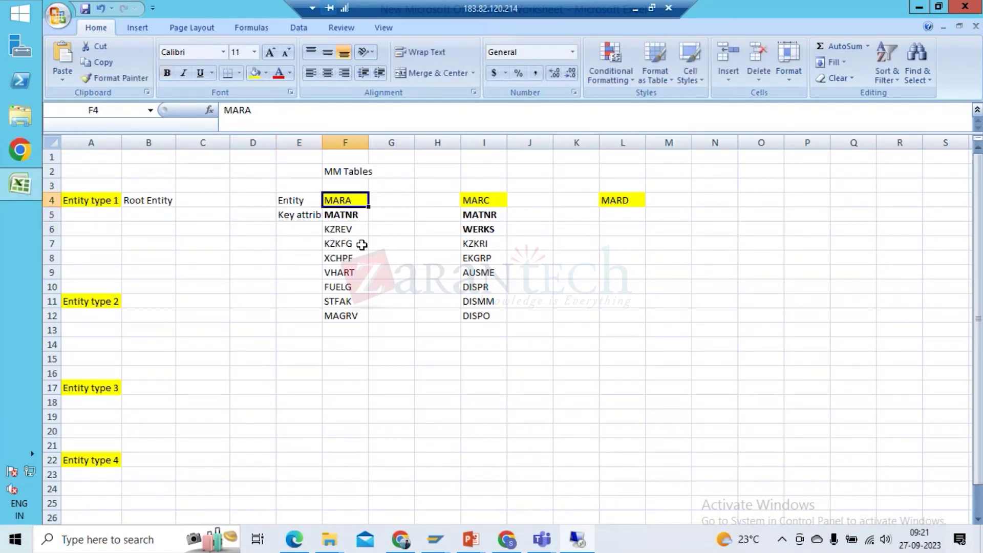
key("Right")
key("Right")
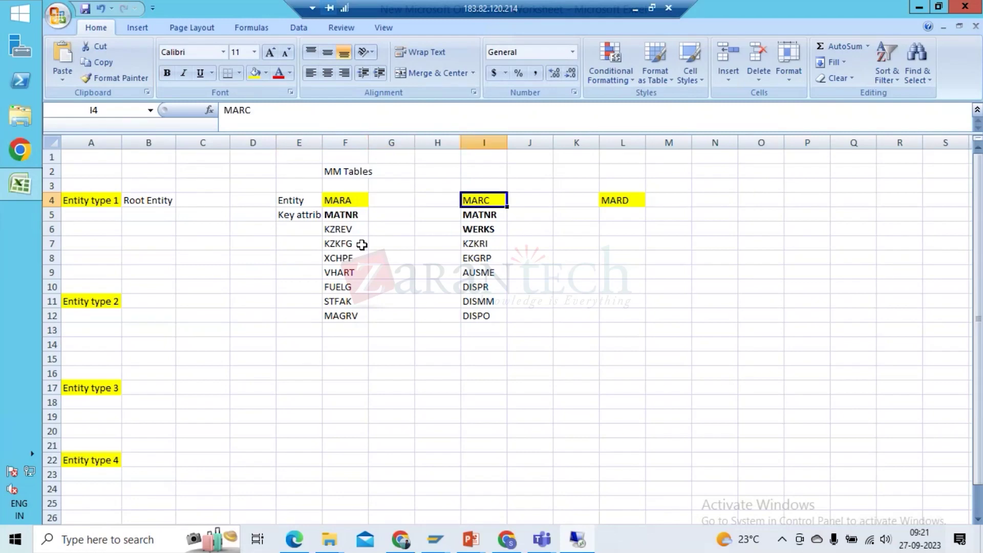
key("alt+Tab")
key("alt+Tab")
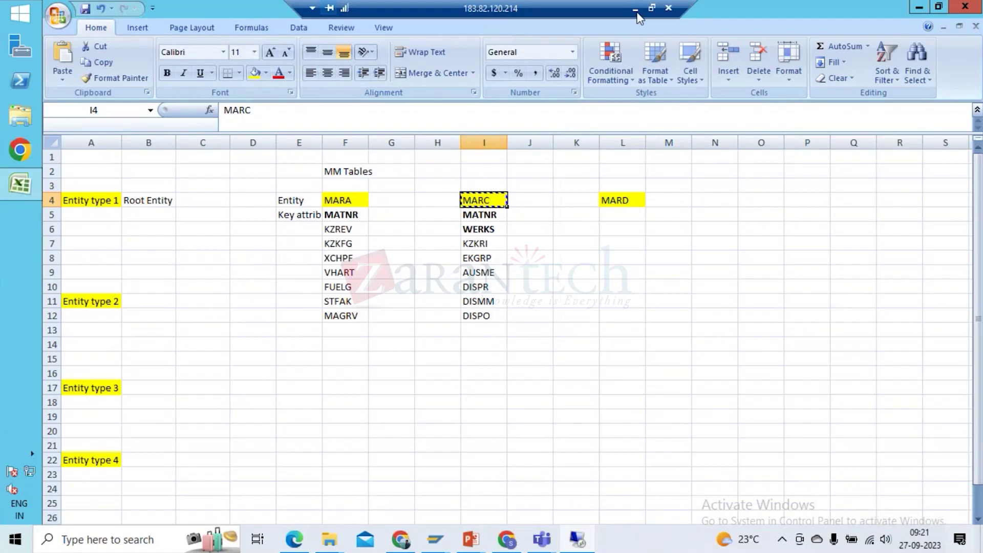
left_click(636, 11)
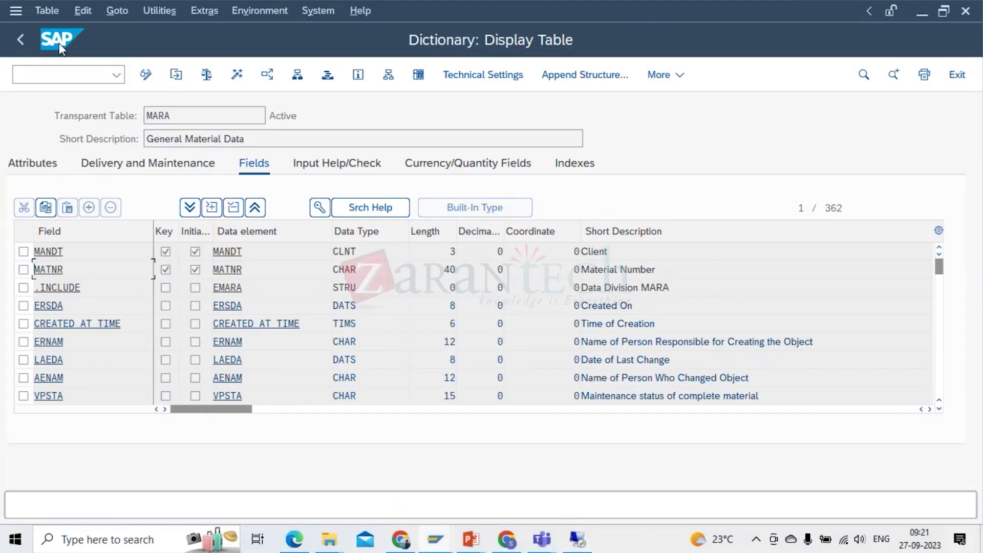
Display the database table MARC and highlight the Material Number and Plant descriptions of its key fields
left_click(21, 39)
double_click(216, 160)
type("MARC")
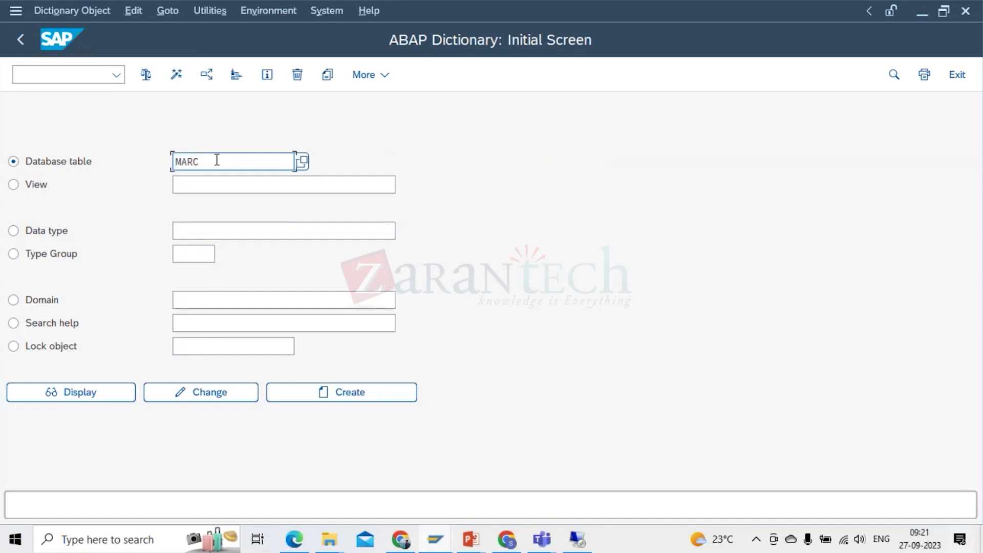
left_click(83, 392)
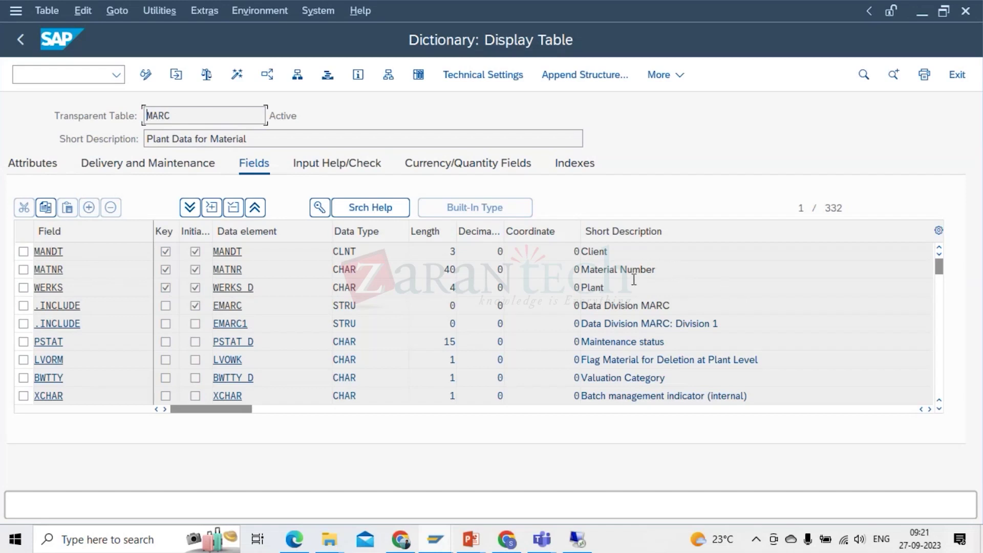
left_click(655, 267)
left_click_drag(655, 267, 578, 267)
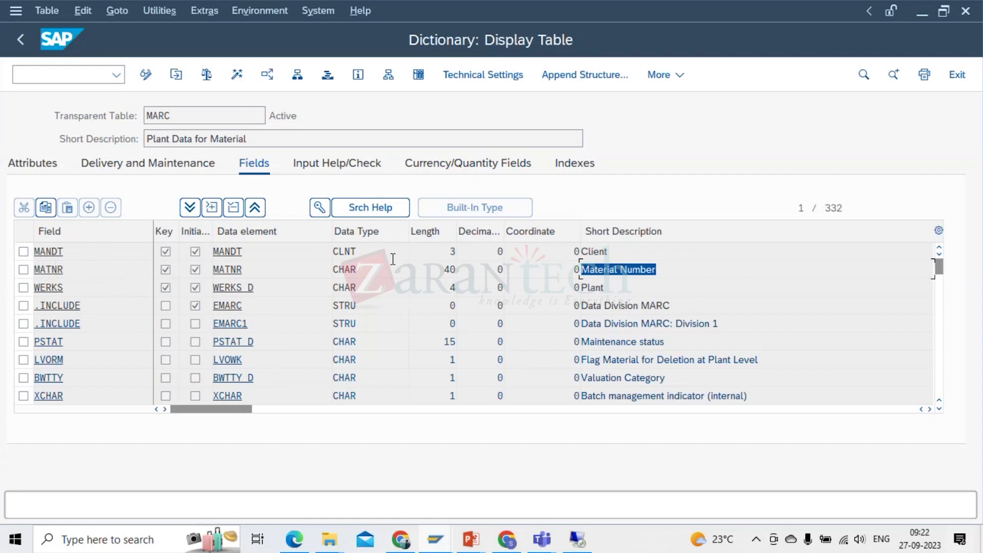
left_click(605, 289)
left_click_drag(605, 290, 582, 288)
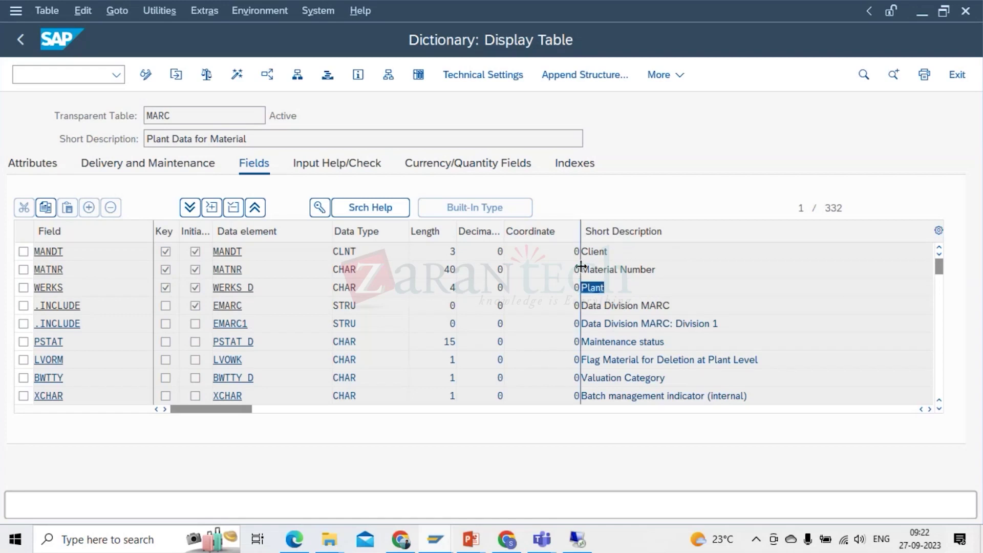
Switch back to the Excel worksheet and enter "Common Key field" in cell B5 below Root Entity
key("alt+Tab")
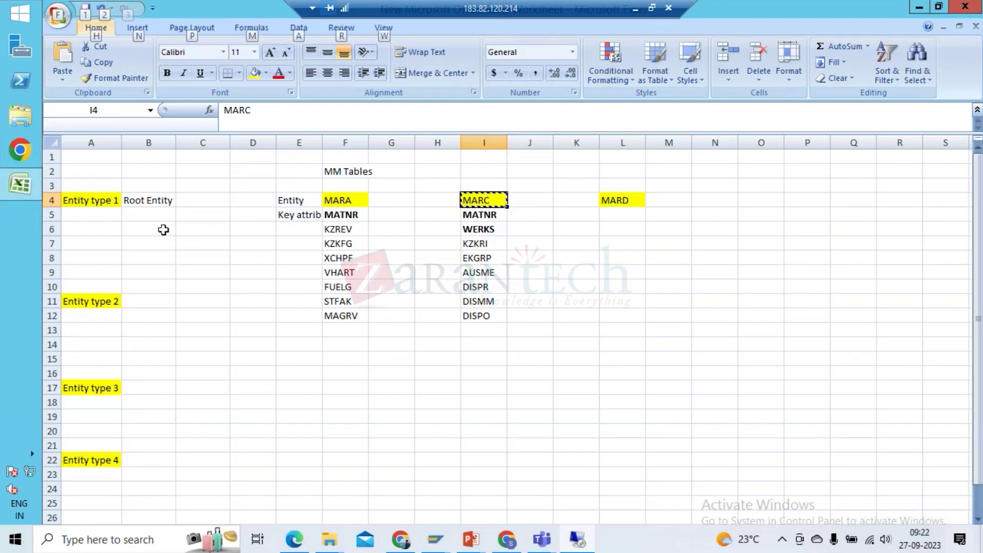
left_click(107, 215)
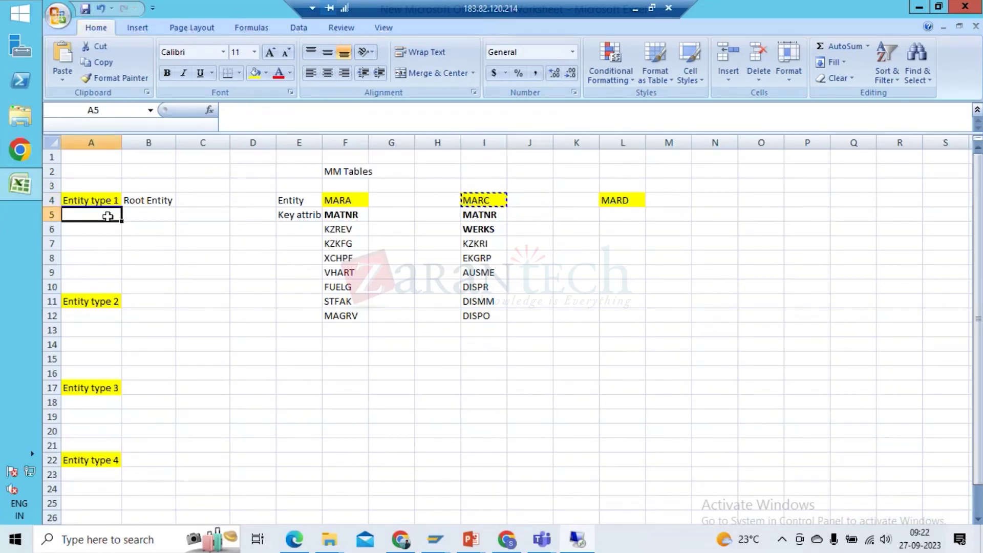
key("Right")
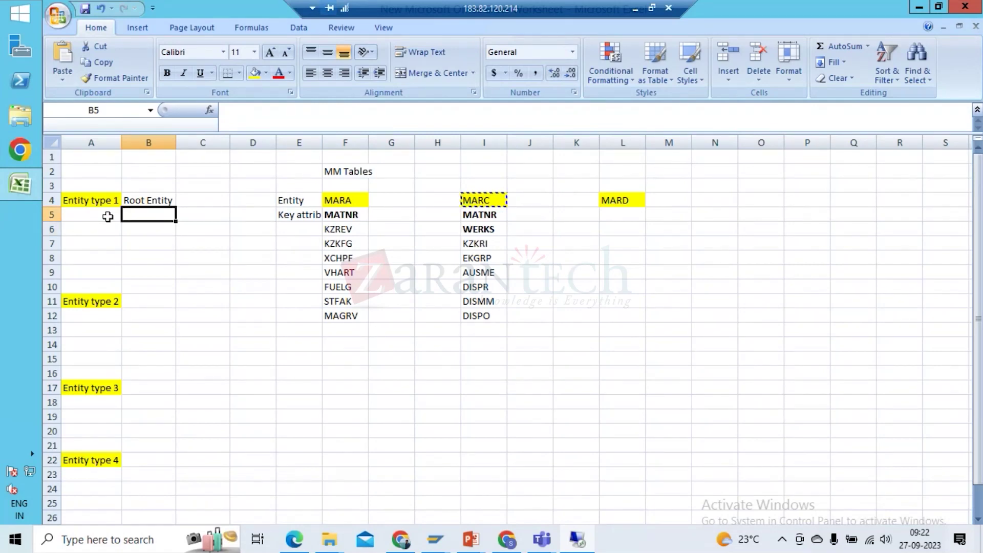
type("Comm")
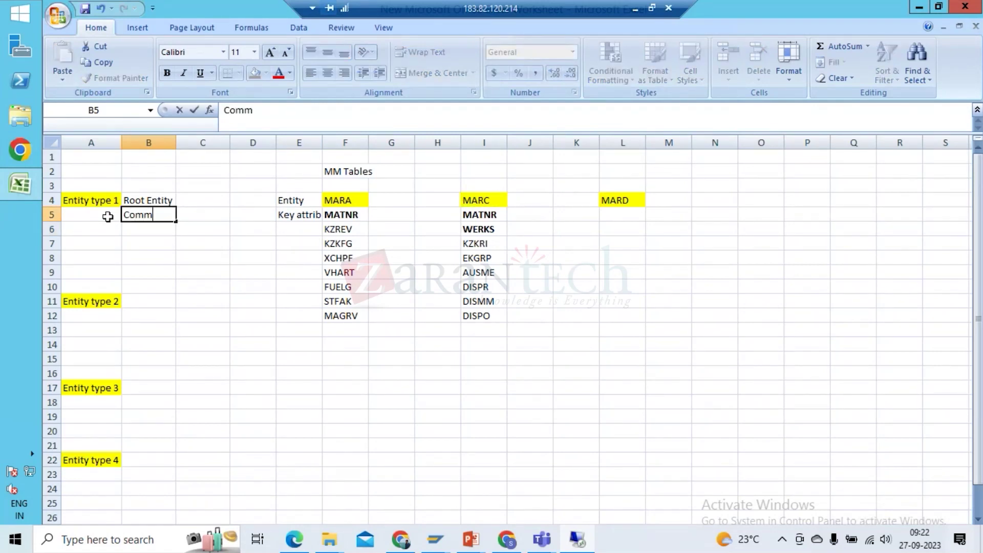
type("on Key field")
key("Return")
Go over the key field cells of MARA and MARC and enter "Key att" in cell H6 beside WERKS
key("Up")
key("Up")
key("Right")
key("Right")
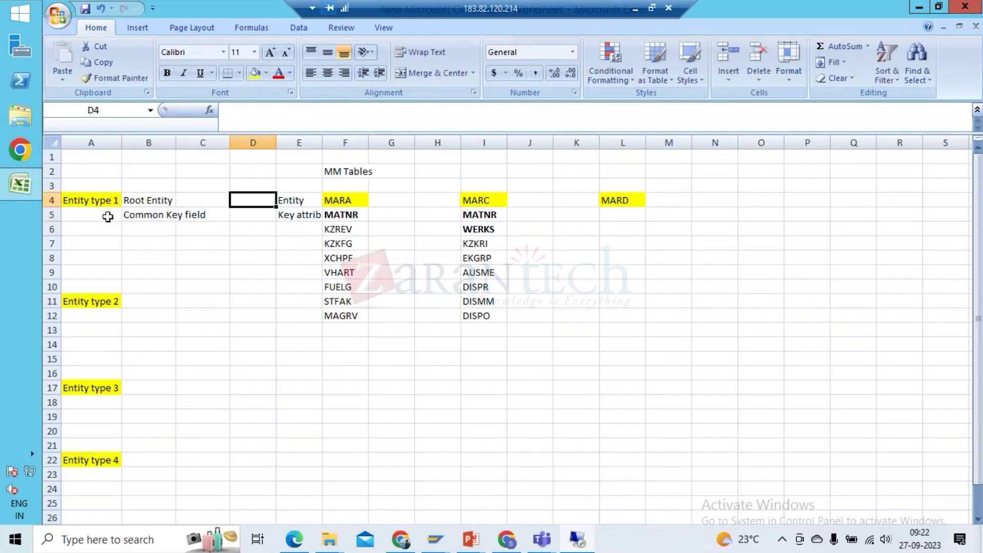
key("Right")
key("Right")
key("Down")
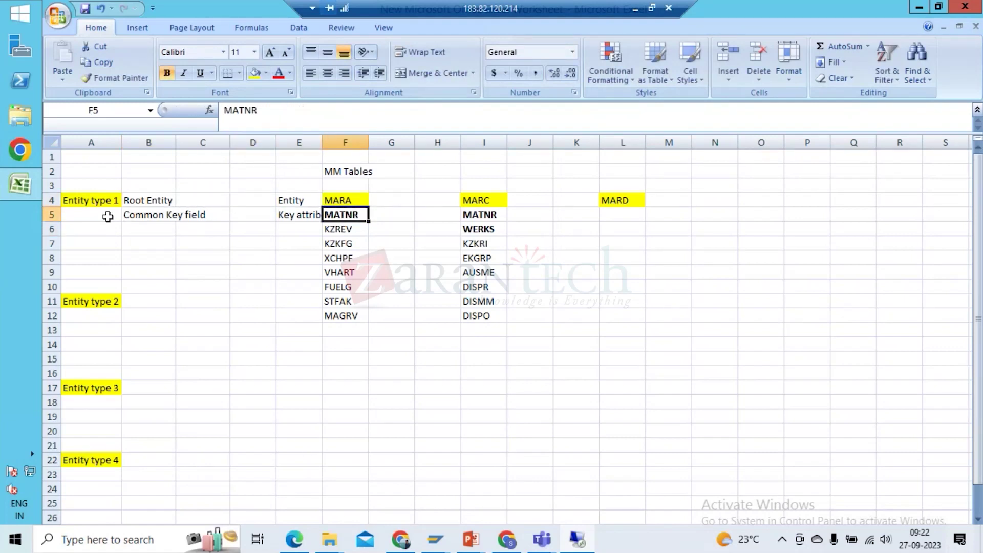
key("Left")
key("Right")
key("Right")
key("Right")
key("Right")
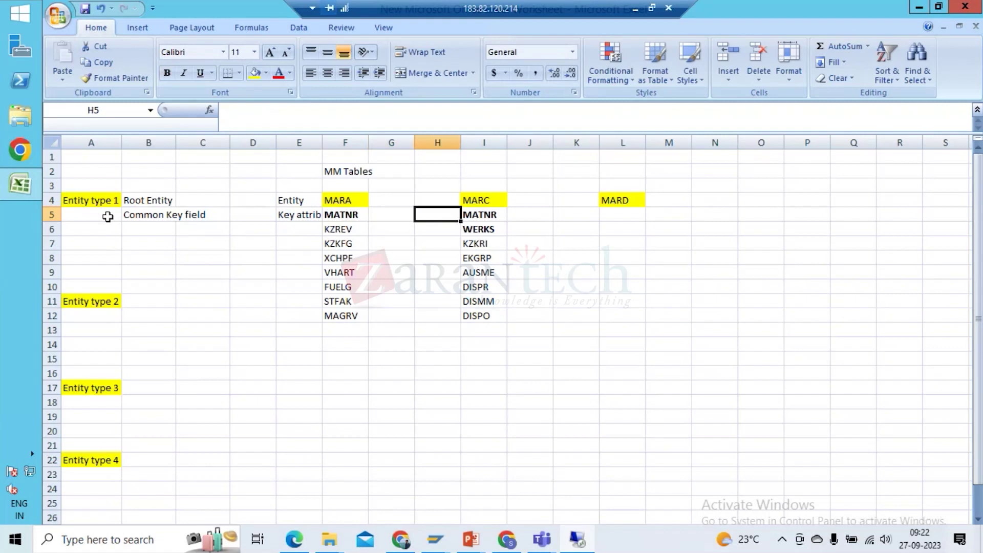
key("Up")
key("Down")
key("Up")
key("Down")
key("Up")
key("Down")
key("Down")
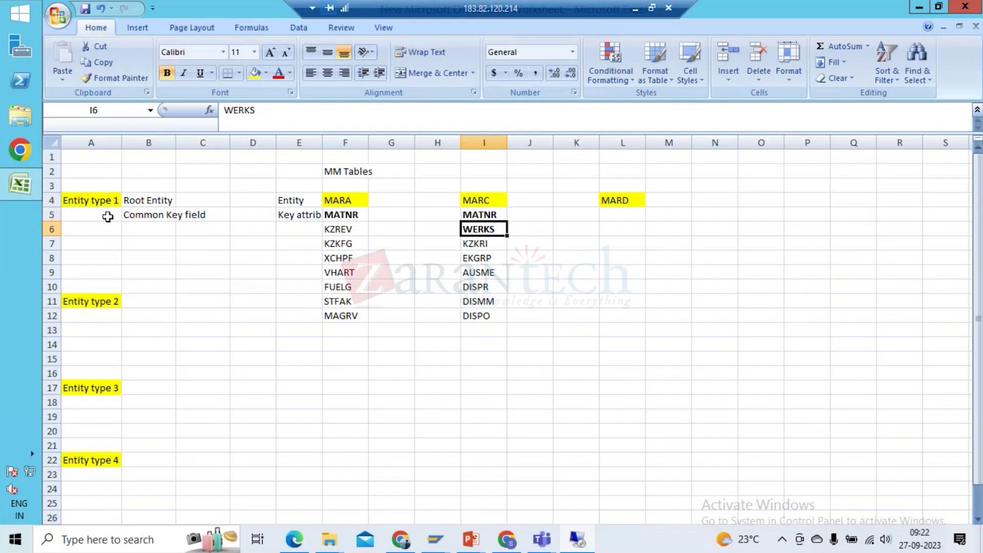
key("Left")
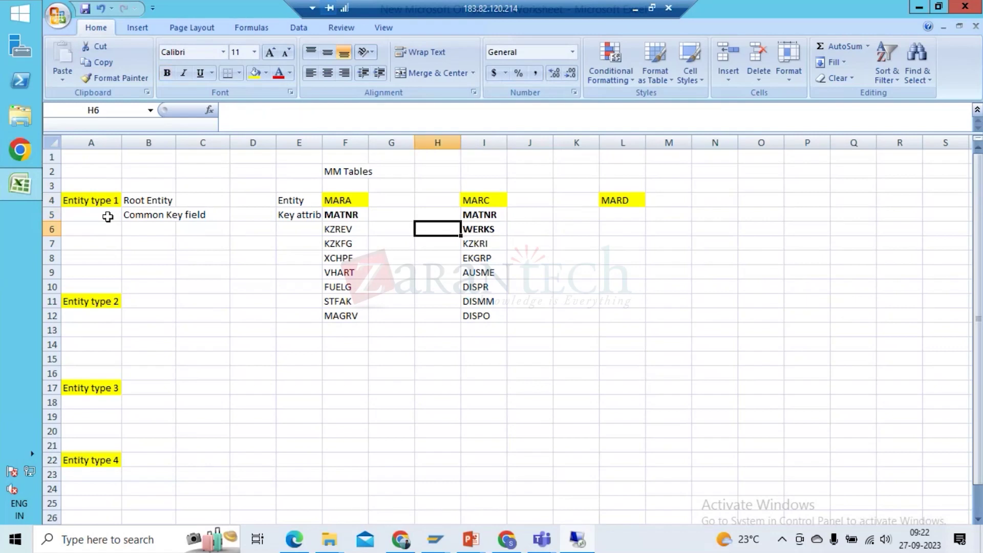
type("Key att")
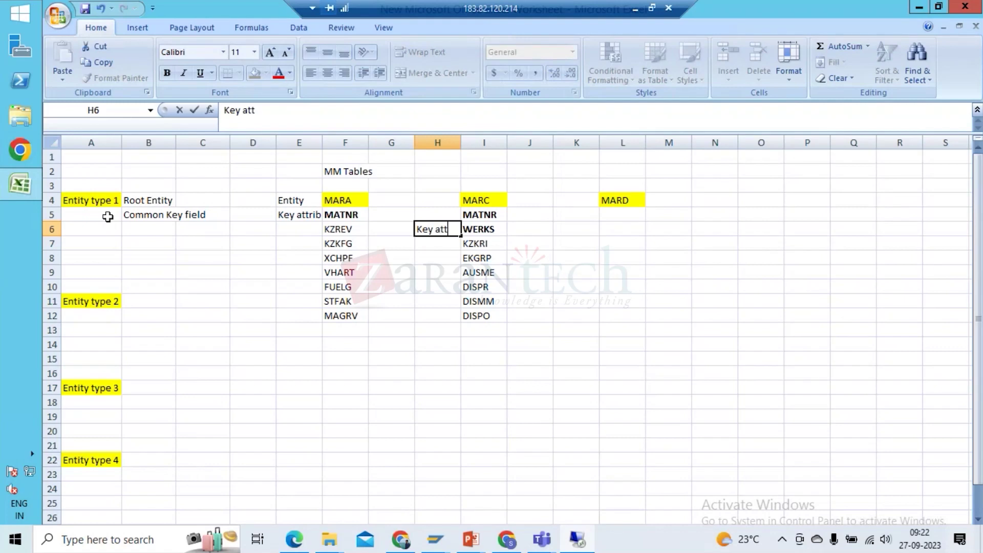
key("Return")
Enter "Ket att" in cell H5 beside MARC's MATNR field
key("Up")
key("Up")
type("Ke")
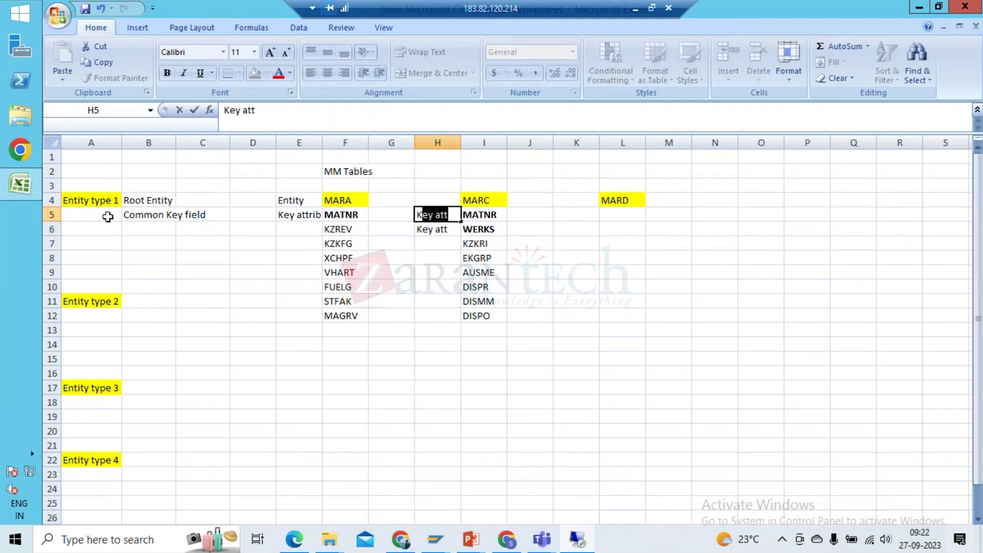
type("ta")
key("BackSpace")
type("att")
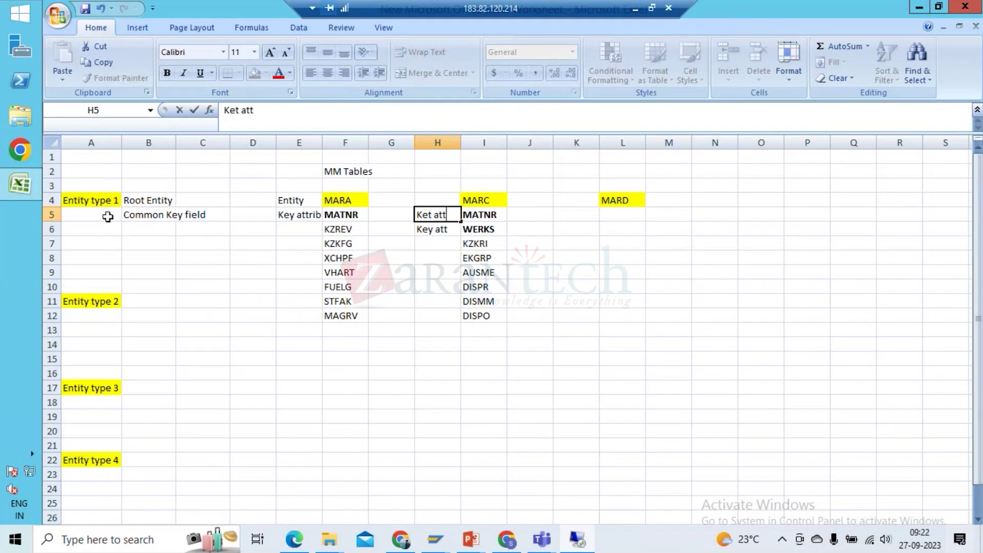
key("Return")
Copy the MARD table name from L4 and switch to the SAP window displaying table MARC
key("Up")
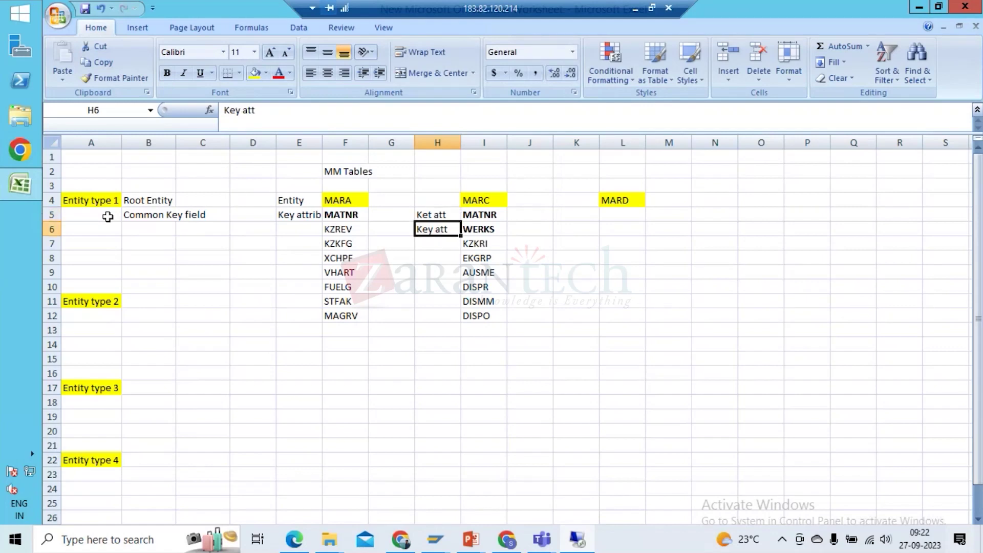
key("Right")
key("Right")
key("Right")
key("Right")
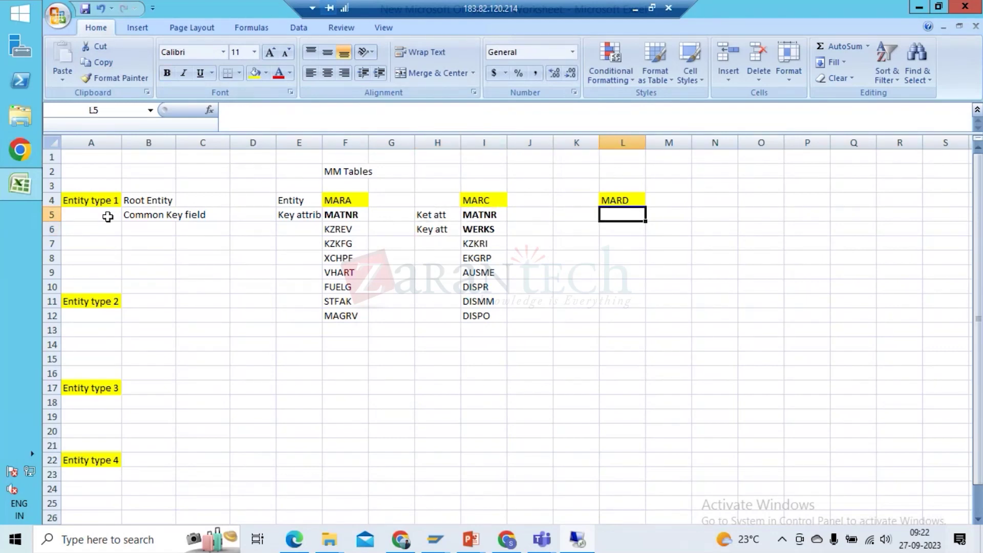
key("Up")
key("Down")
key("Up")
key("Down")
key("Up")
key("ctrl+c")
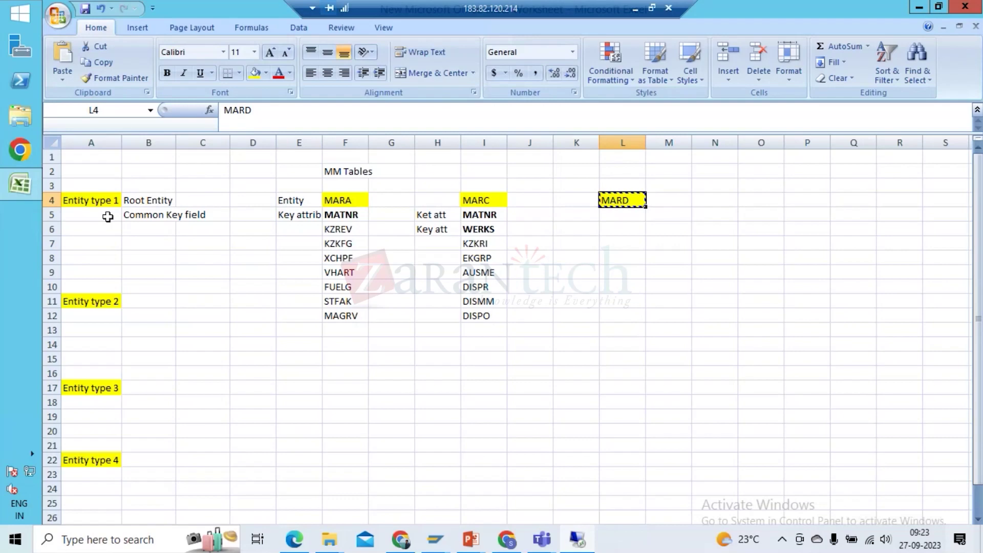
key("alt+Tab")
key("alt+Tab")
left_click(634, 12)
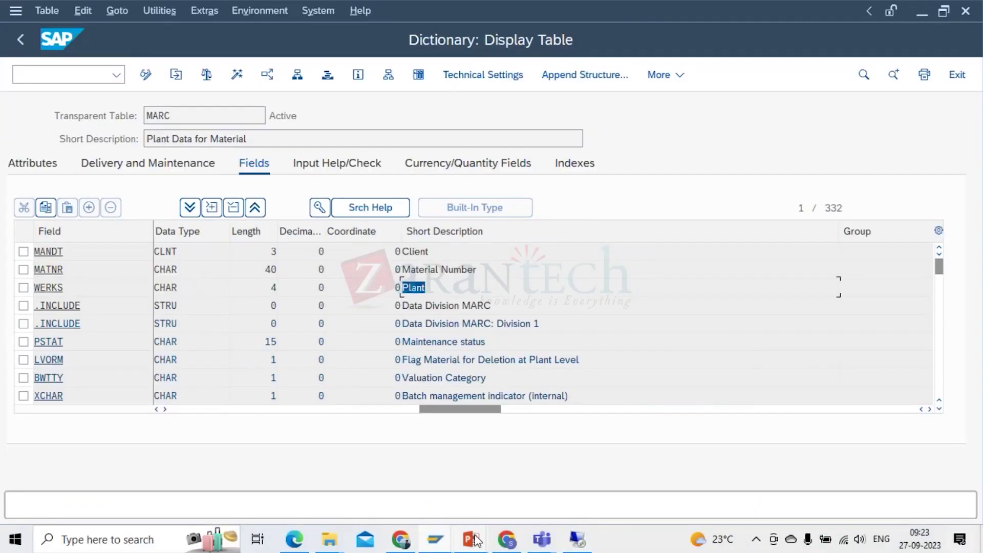
Return to the ABAP Dictionary initial screen and display the database table MARD
left_click(21, 39)
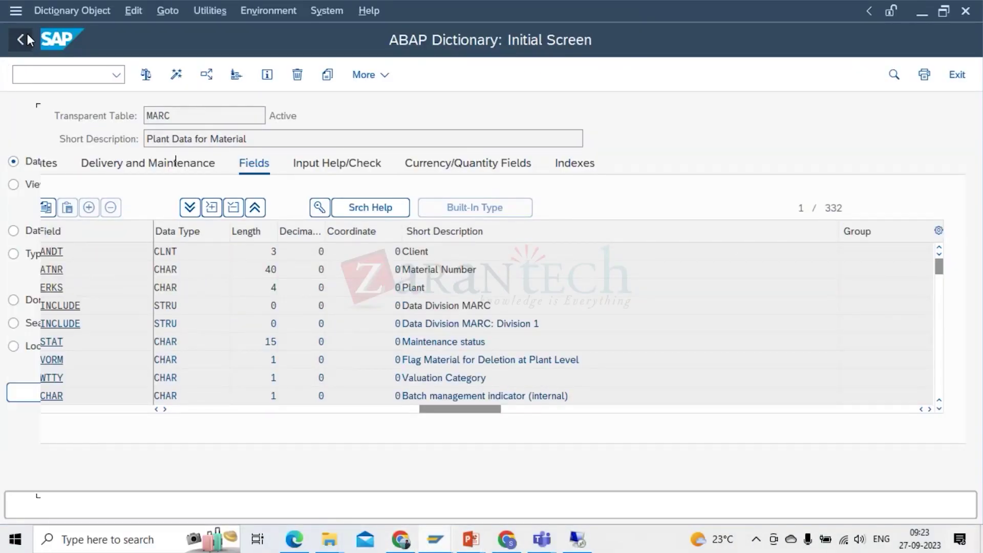
double_click(218, 157)
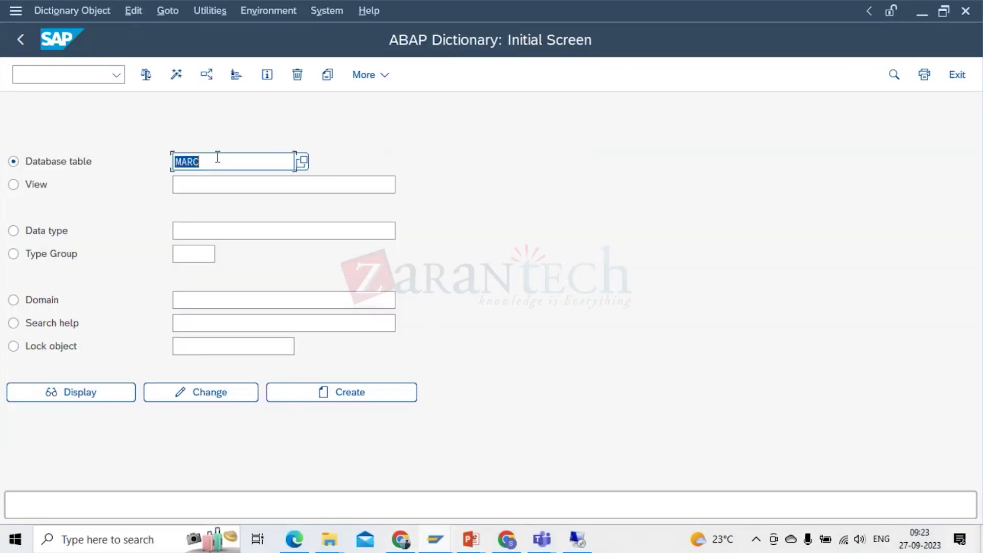
type("MARD")
left_click(73, 392)
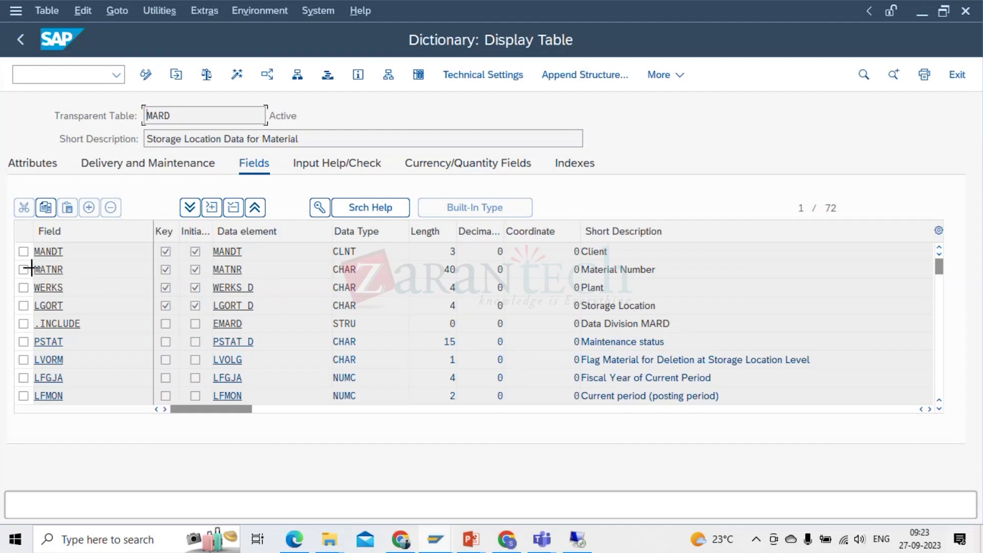
Try to copy MARD's key fields MATNR, WERKS and LGORT into cell L5 of the Excel worksheet
left_click(44, 289)
left_click_drag(28, 263, 49, 307)
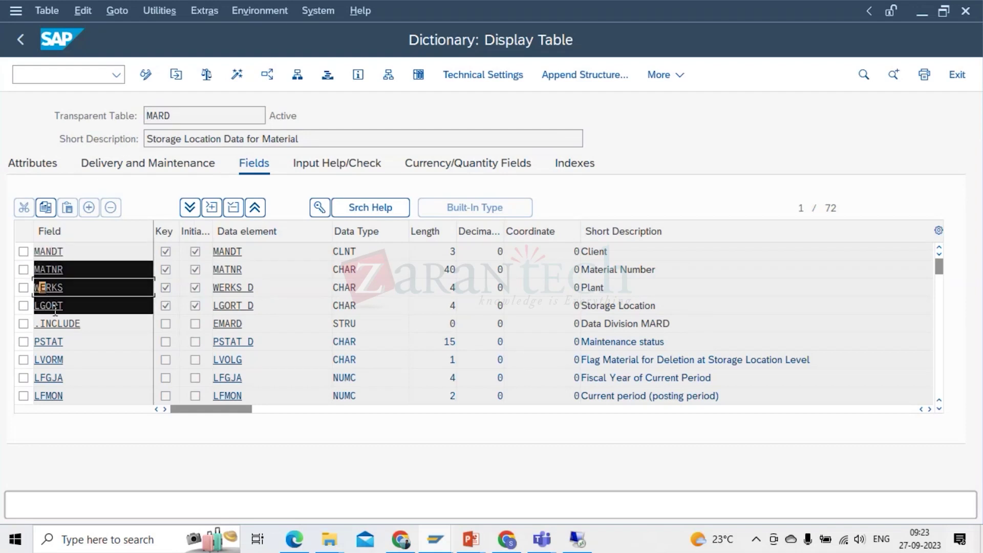
key("ctrl+c")
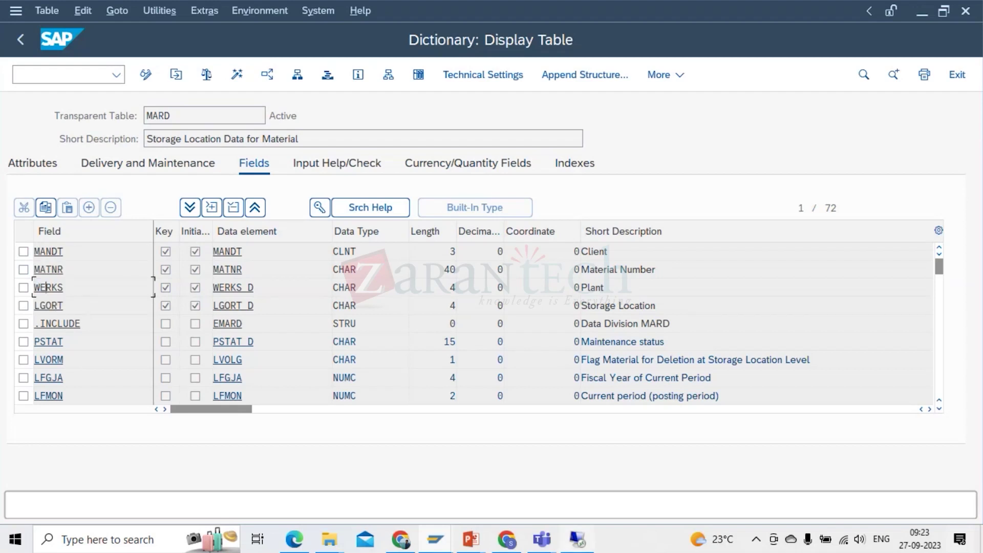
left_click(577, 539)
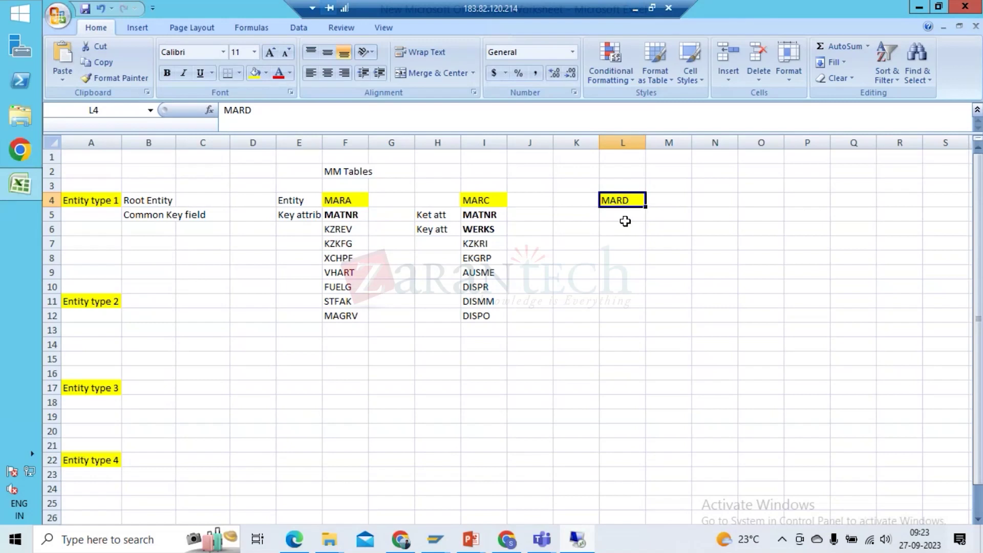
left_click(626, 218)
key("ctrl+v")
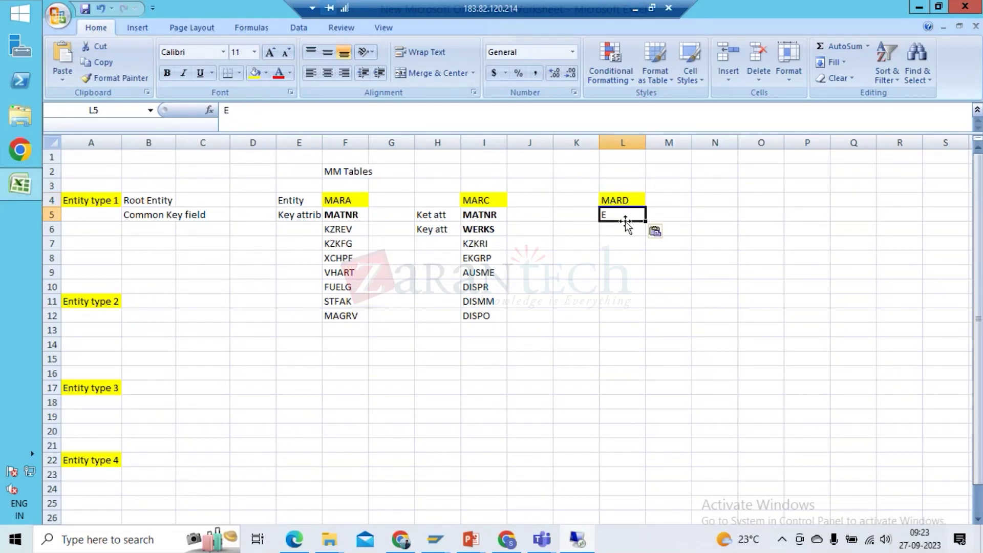
key("Delete")
key("ctrl+v")
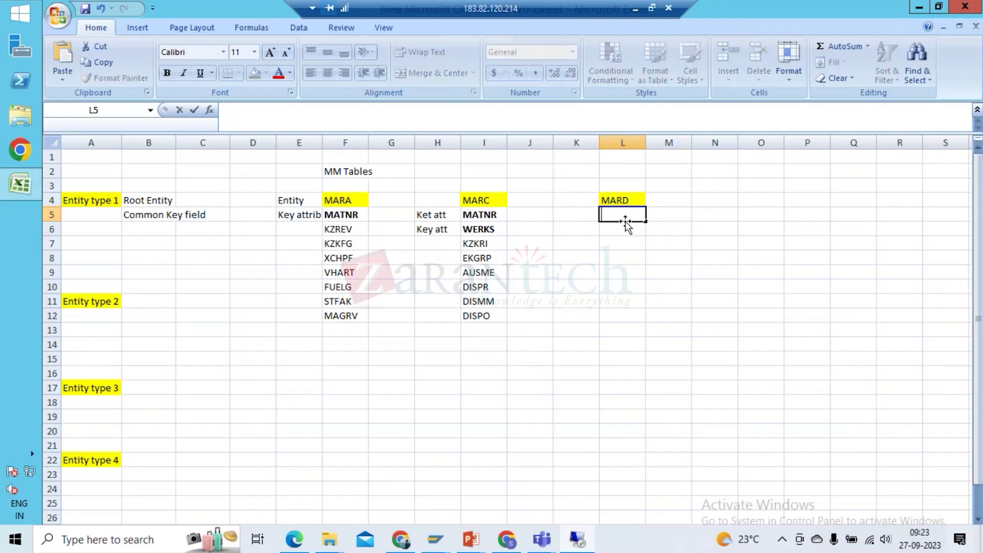
Copy the field names MANDT, MATNR and WERKS from table MARD in SAP and paste them into Excel cell L5
key("alt+Tab")
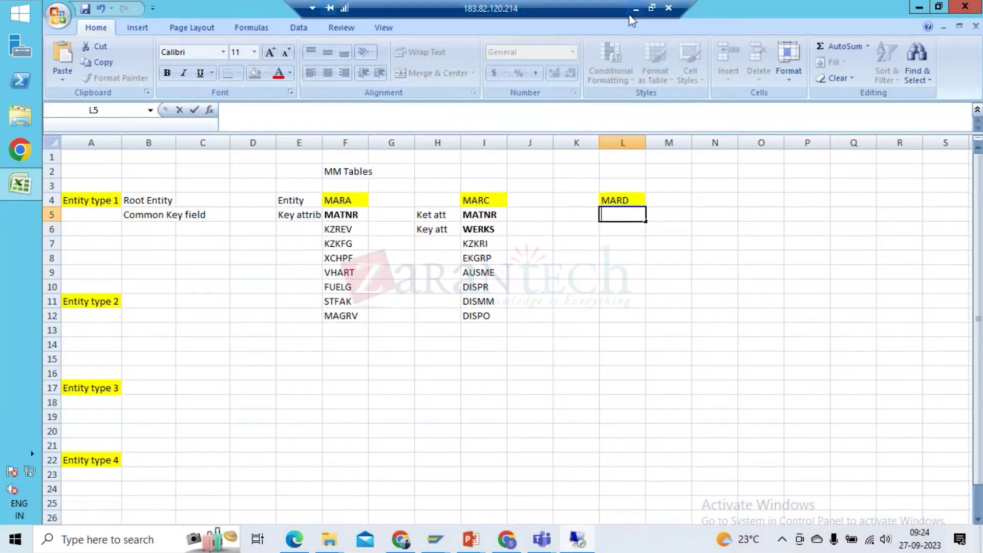
left_click(631, 11)
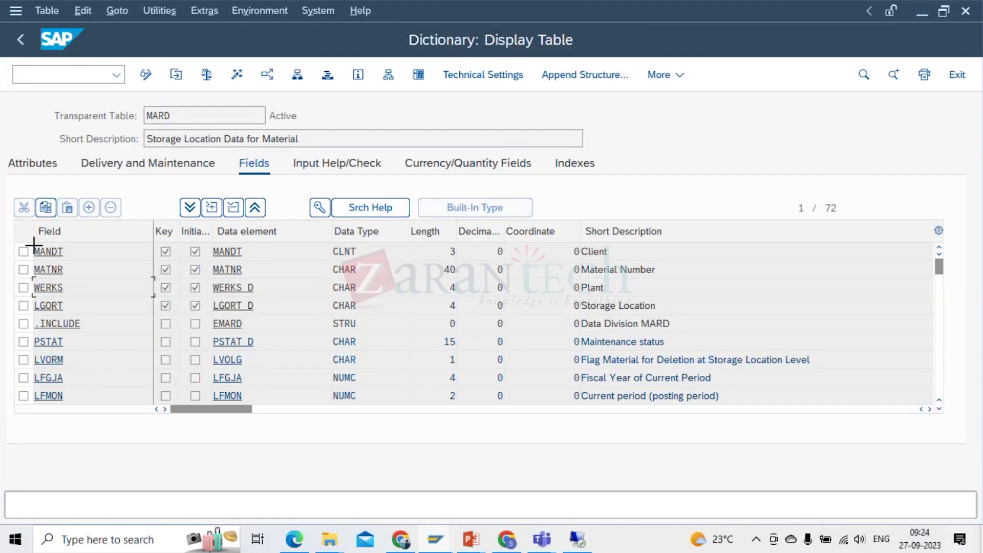
left_click_drag(32, 241, 60, 288)
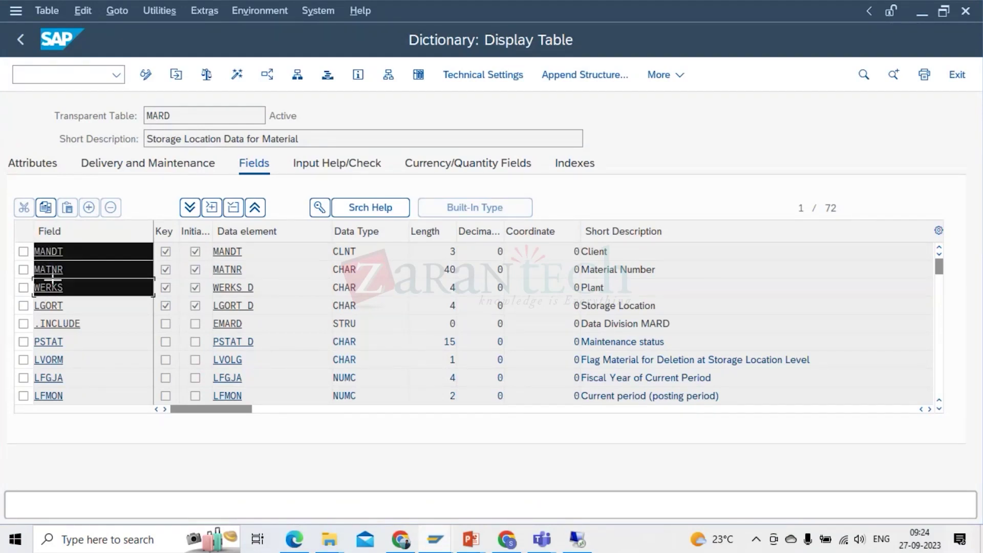
key("ctrl+c")
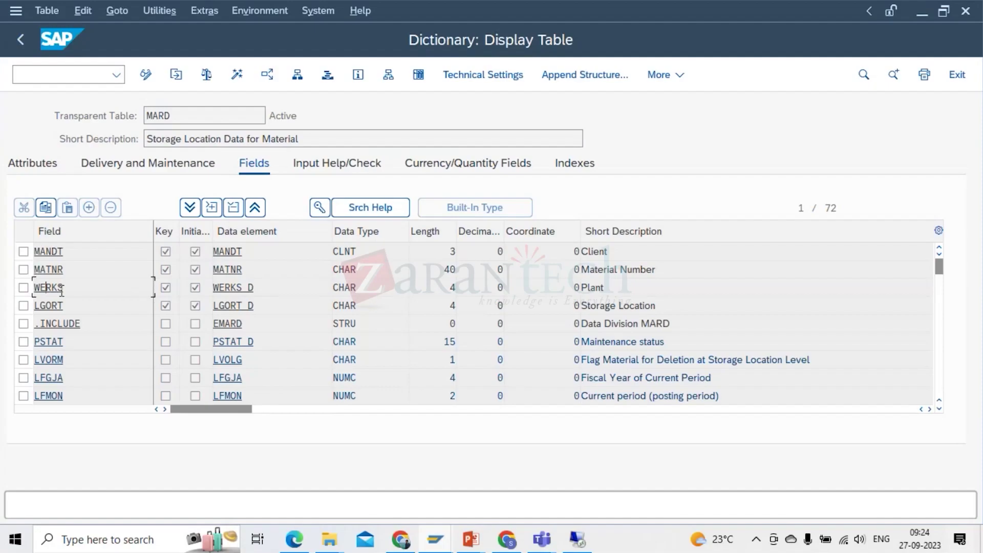
key("alt+Tab")
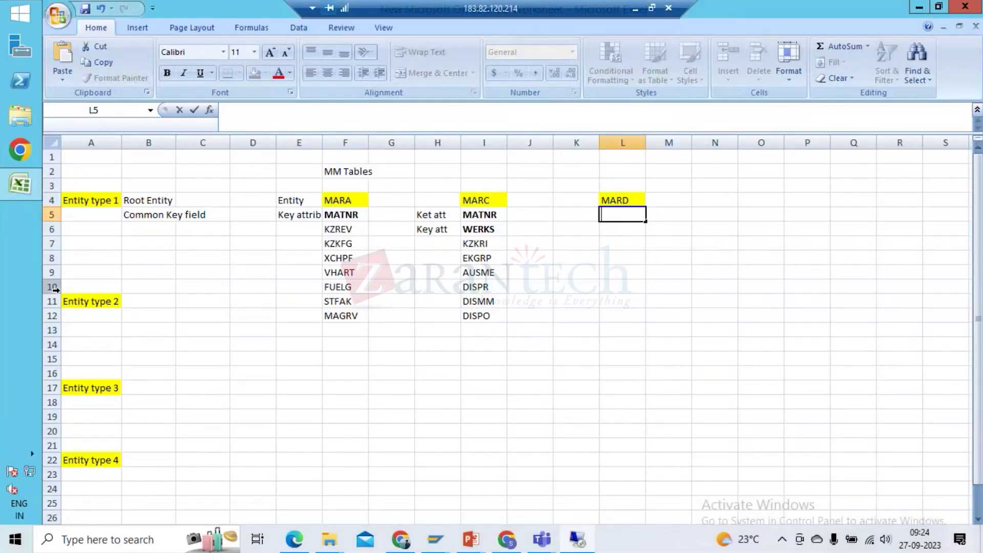
key("ctrl+v")
key("Return")
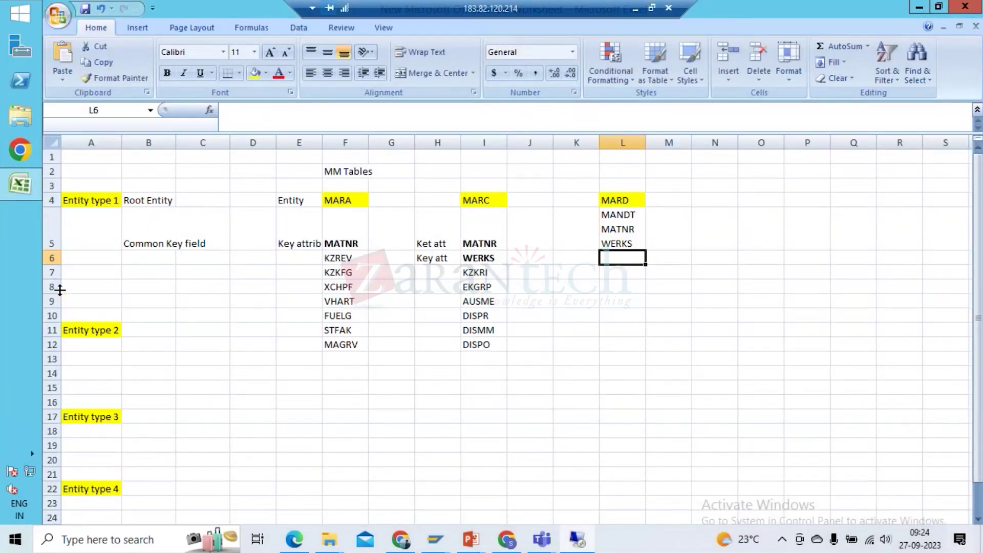
Cut MATNR out of the combined text in L5, leaving MANDT and WERKS, and paste it below into cells L6:L7
key("Up")
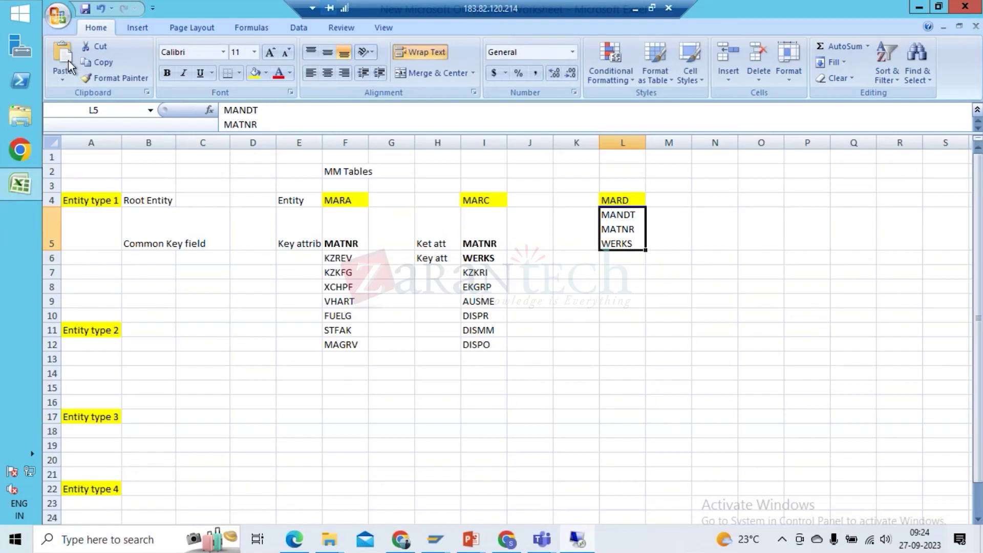
left_click(268, 124)
key("shift+Left")
key("shift+Left")
key("shift+Left")
key("shift+Left")
key("shift+Left")
key("shift+Left")
key("shift+Left")
key("shift+Left")
key("shift+Left")
key("shift+Left")
key("shift+Left")
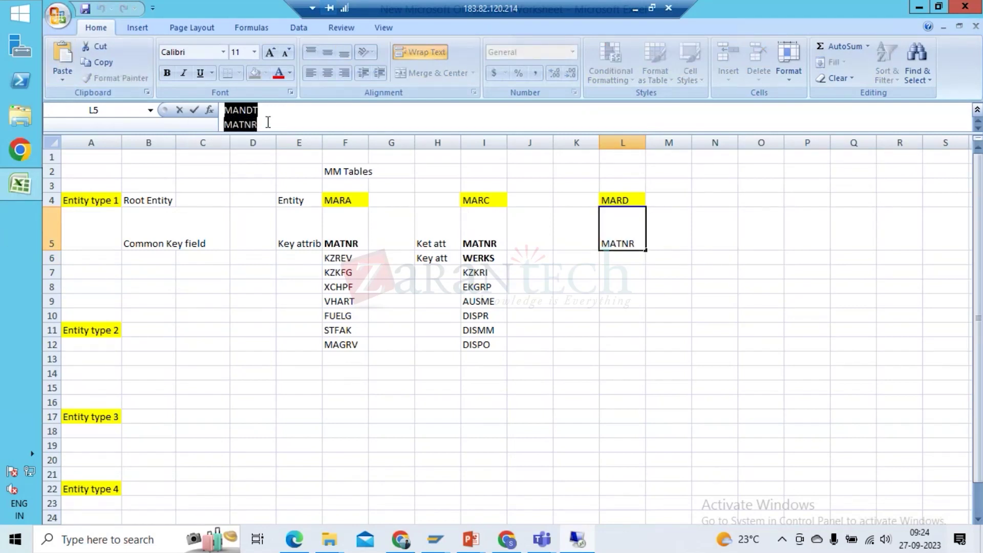
key("shift+Right")
key("shift+Right")
key("shift+Right")
key("shift+Right")
key("shift+Right")
key("shift+Right")
type("WERKS")
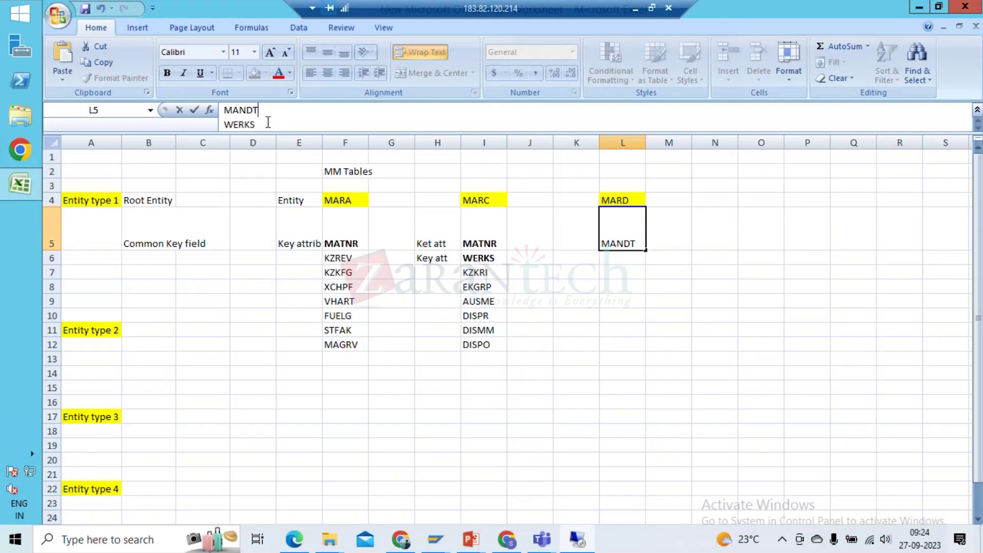
key("Return")
key("ctrl+v")
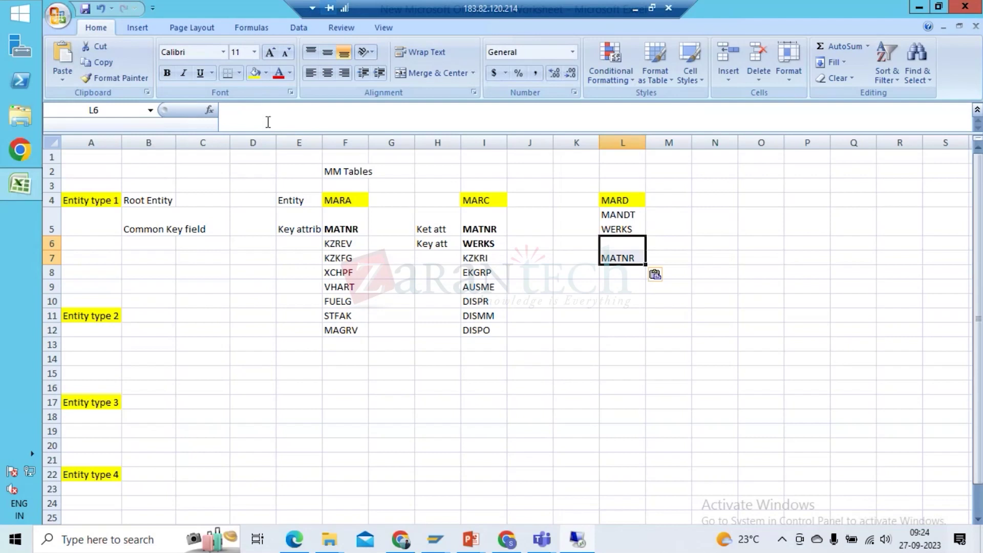
key("Down")
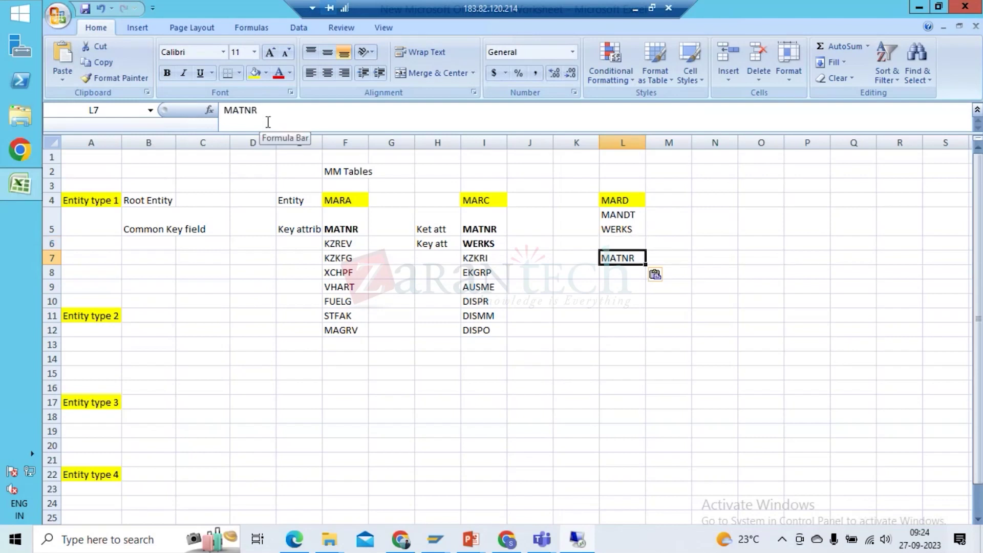
Remove MANDT from the combined text in cell L5 and paste it into cell L8
key("Down")
key("Up")
key("Up")
key("Down")
key("Up")
key("Up")
key("Up")
key("Down")
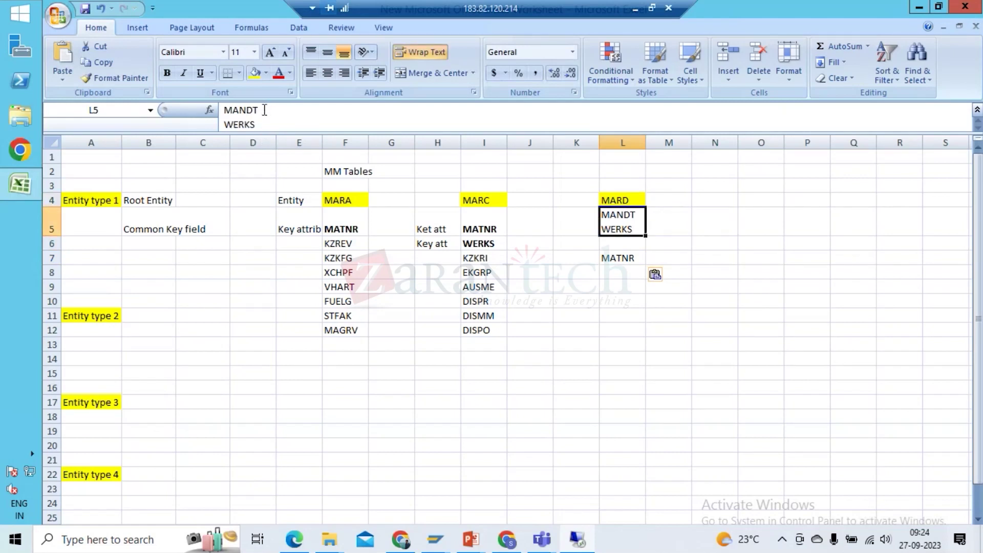
left_click(264, 110)
double_click(265, 110)
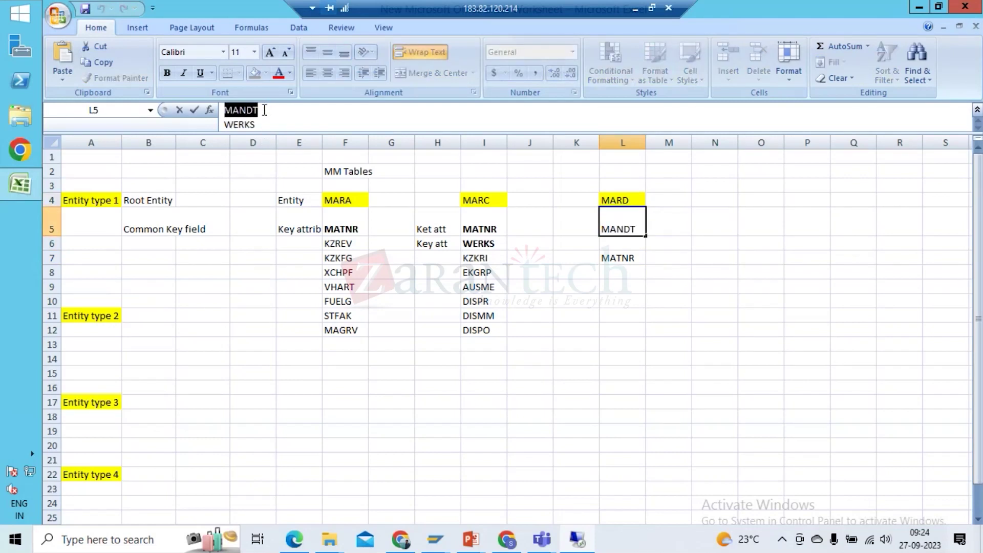
key("BackSpace")
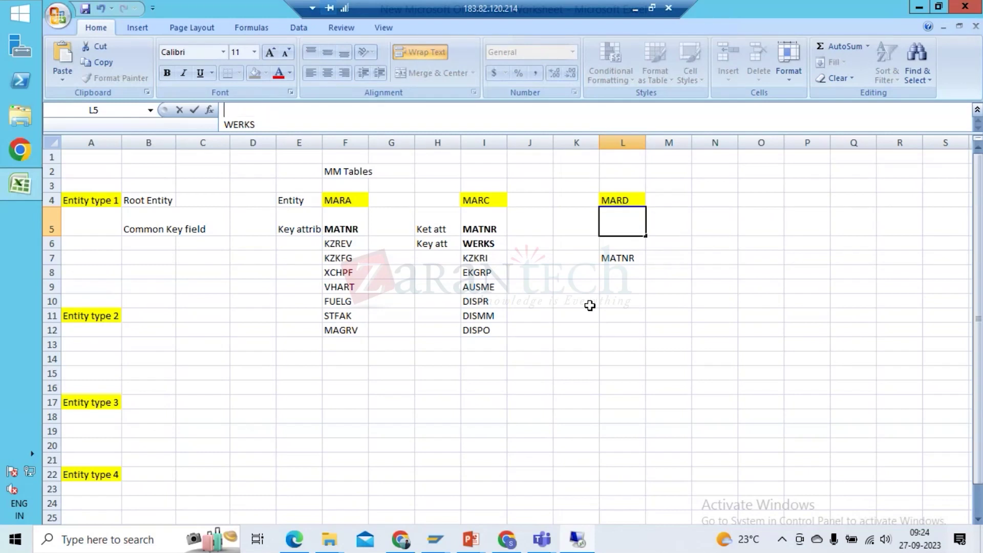
left_click(616, 274)
key("ctrl+v")
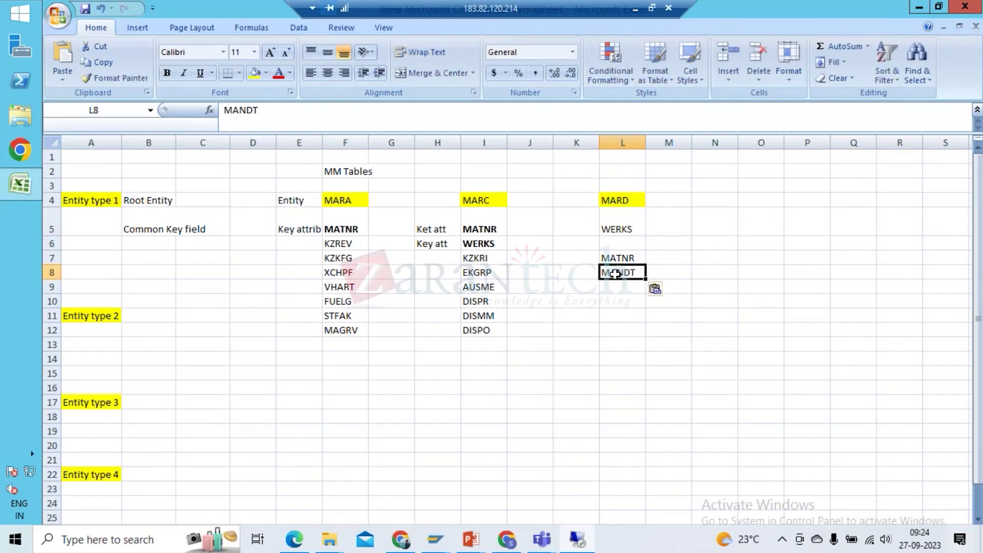
Cut the remaining WERKS text out of cell L5 and paste it into cell L9
left_click(623, 226)
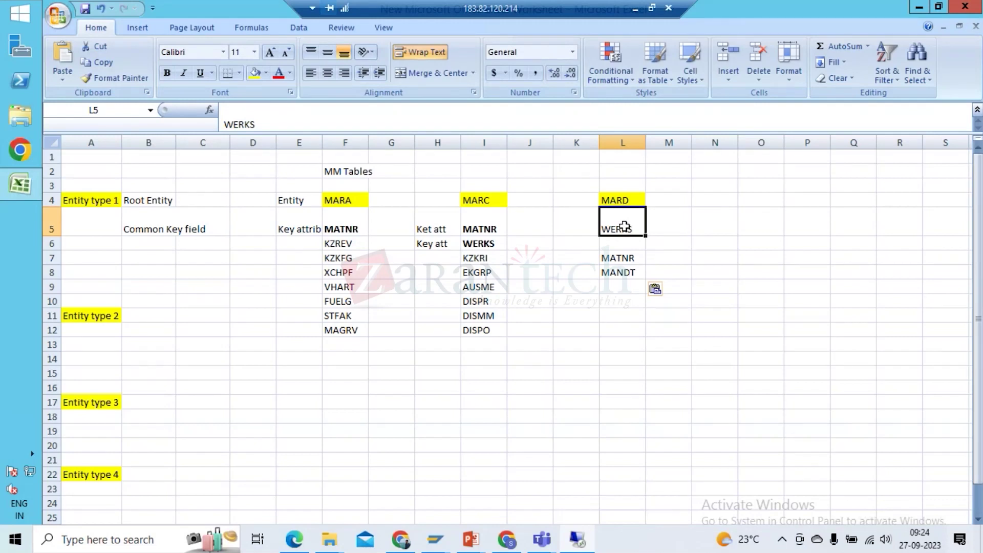
left_click(446, 122)
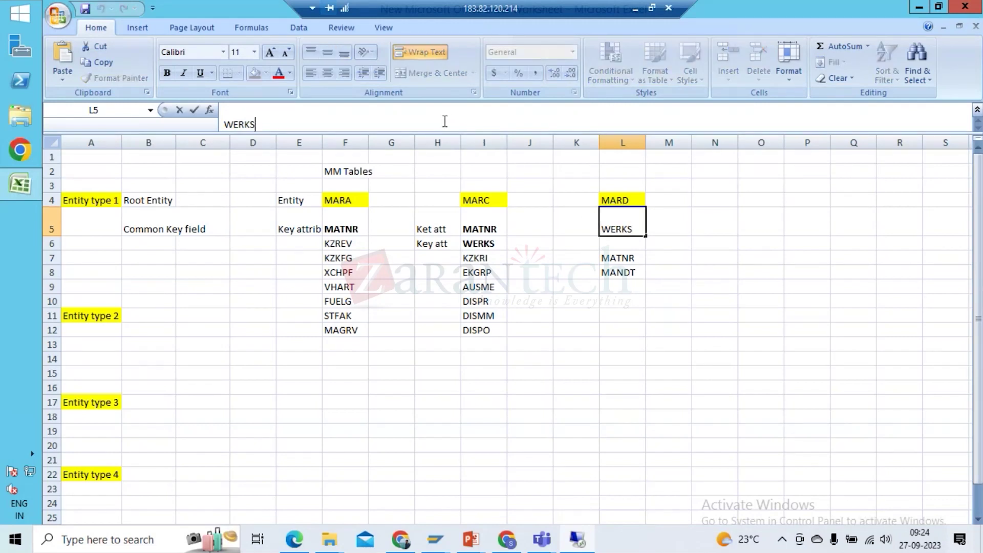
key("shift+Left")
key("shift+Left")
key("shift+Left")
key("shift+Left")
key("shift+Left")
key("Delete")
key("Return")
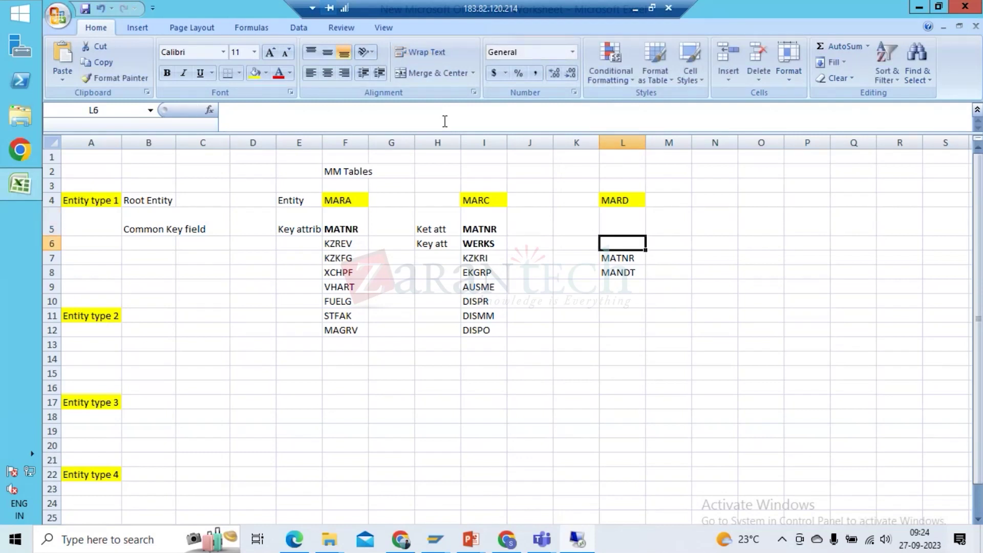
key("Right")
key("Right")
key("Left")
key("Left")
key("Down")
key("Down")
key("Down")
key("ctrl+v")
Move the block MATNR, MANDT and WERKS from L7:L9 up to L5:L7, directly under MARD
key("Up")
key("Up")
key("shift+Down")
key("shift+Down")
key("ctrl+x")
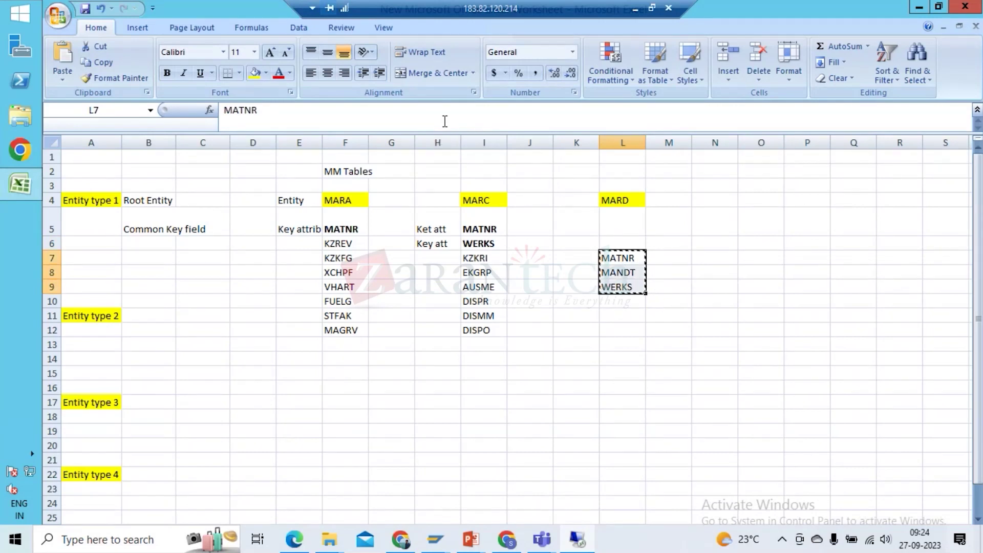
key("Up")
key("Up")
key("ctrl+v")
key("Down")
key("Down")
key("Down")
key("Down")
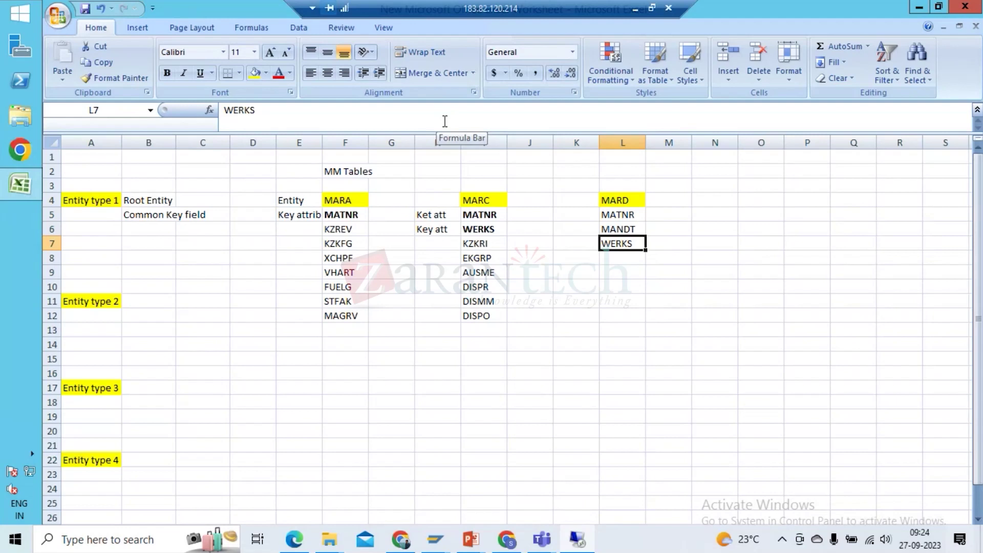
Make the MARD key fields in L5:L7 bold
key("Up")
key("Up")
key("Up")
key("Up")
key("Down")
key("Up")
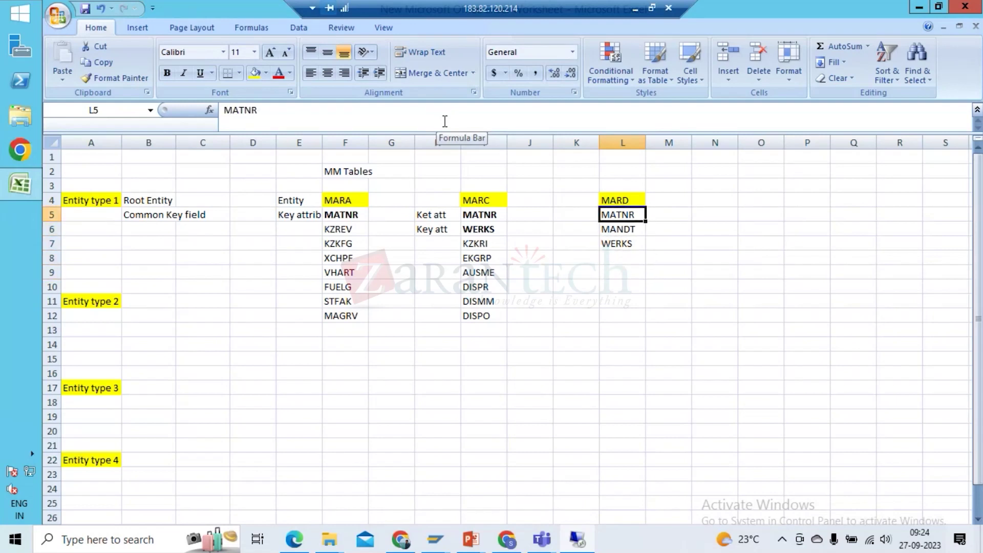
key("shift+Down")
key("shift+Down")
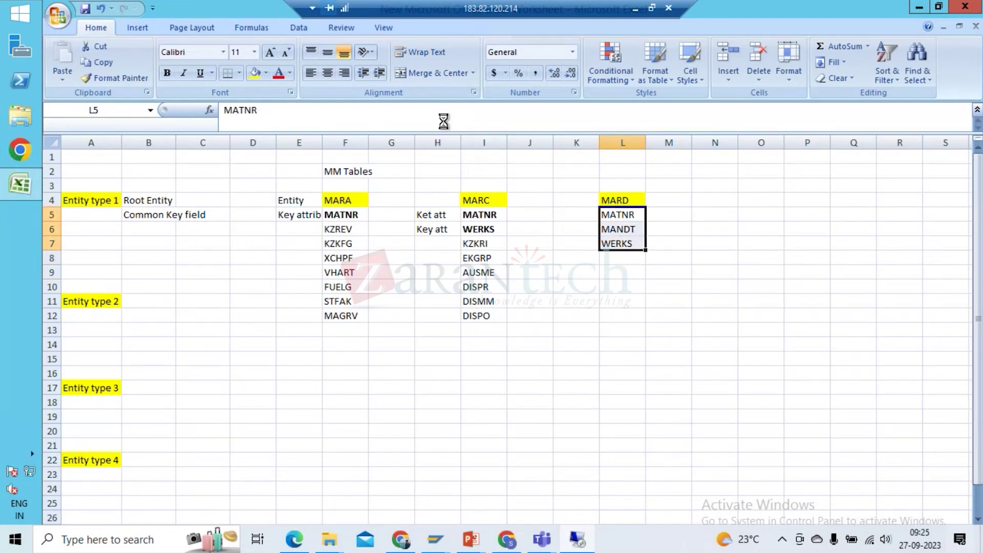
key("ctrl+b")
Label the three MARD key fields by entering "Ket Att" in cells K5, K6 and K7
key("Left")
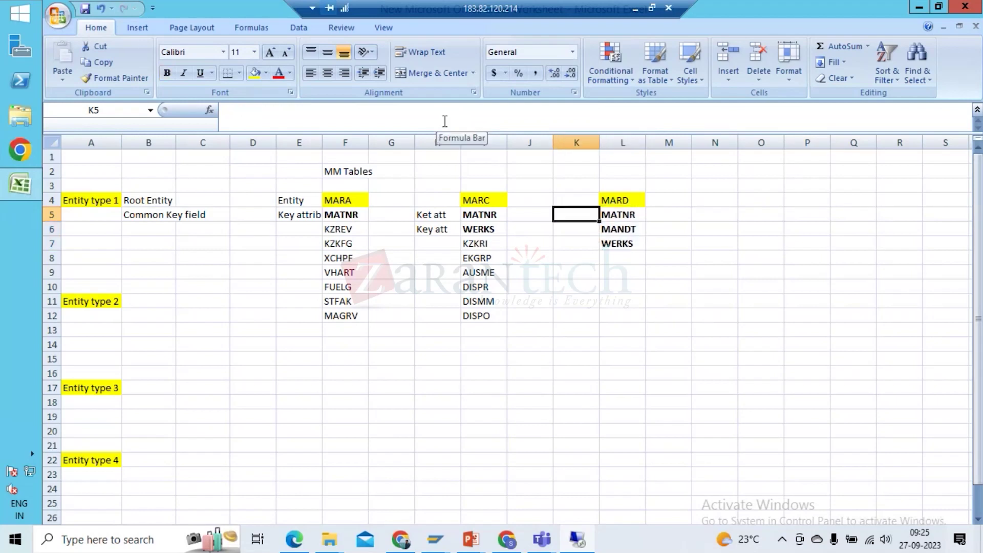
type("Ket Att")
key("Return")
type("Ket Att")
key("Tab")
key("Left")
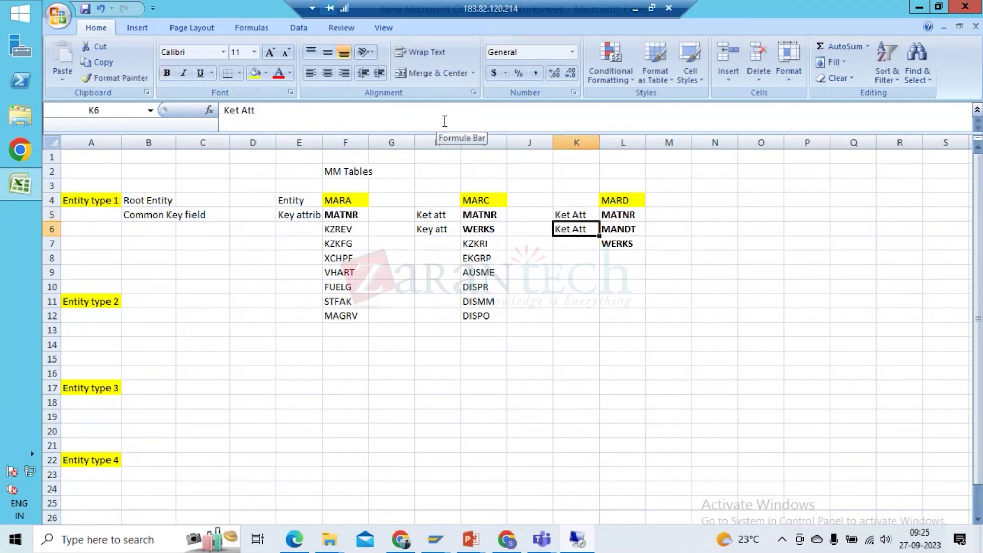
key("Down")
key("ctrl+d")
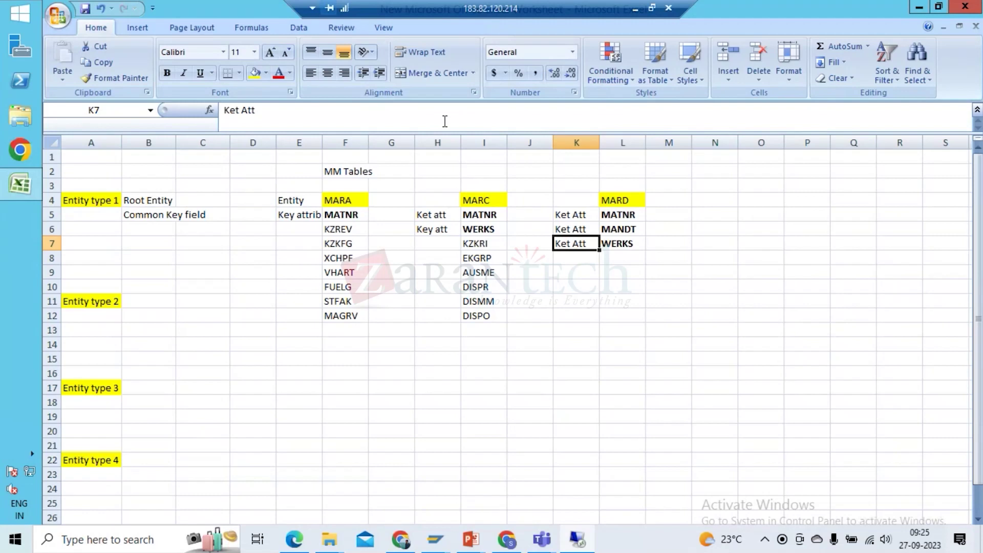
key("Up")
key("Up")
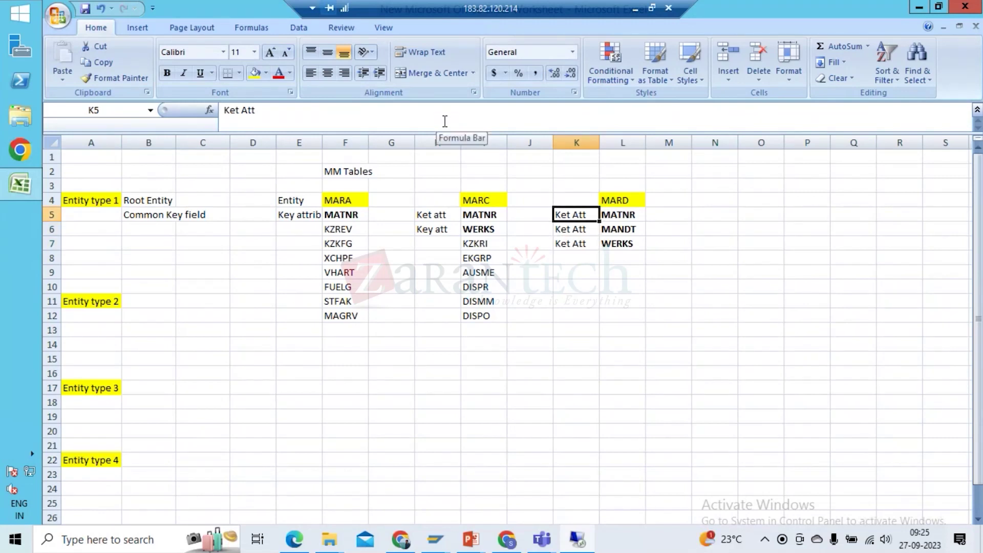
Fill the MARD key fields in L5:L7 with light orange, keeping their font colour black
key("Right")
key("shift+Down")
key("shift+Down")
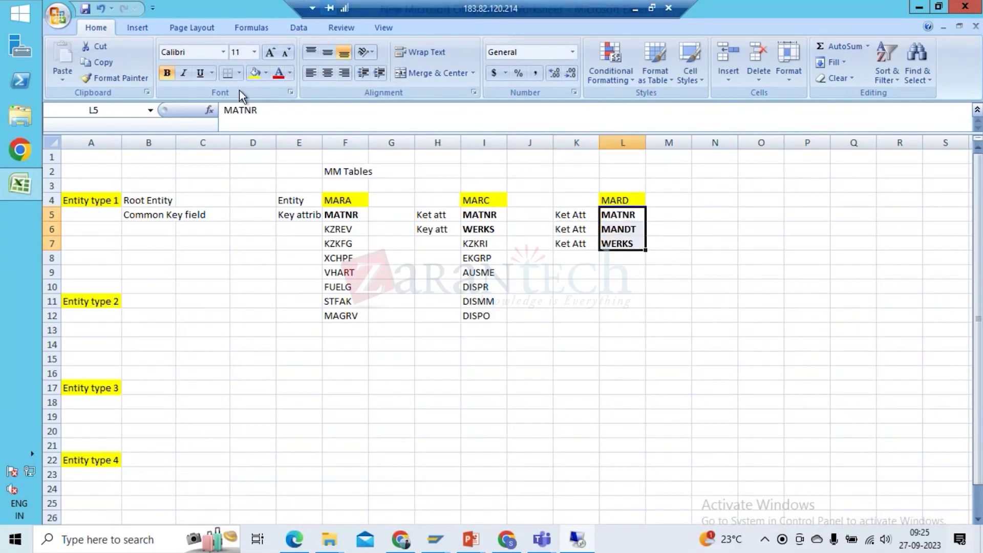
left_click(277, 73)
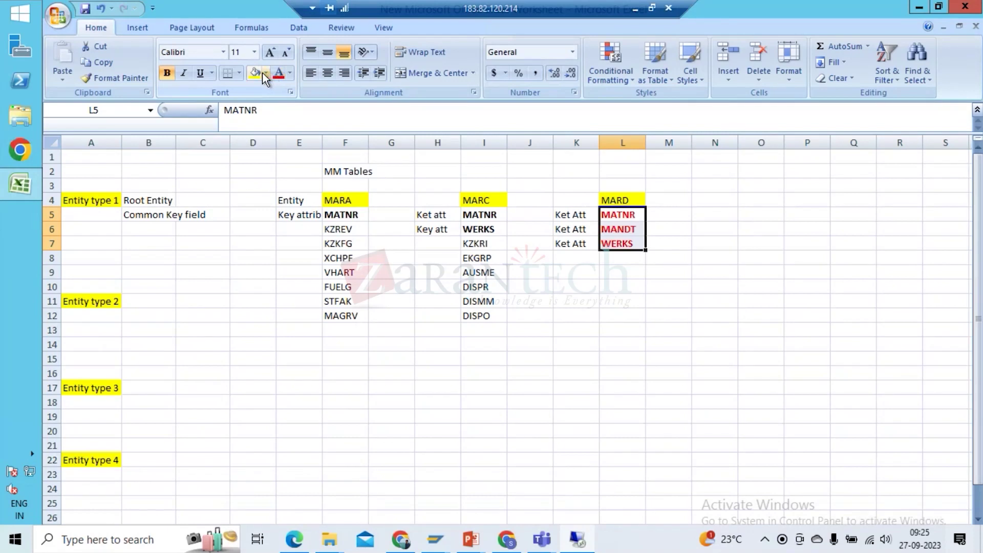
key("ctrl+z")
left_click(262, 72)
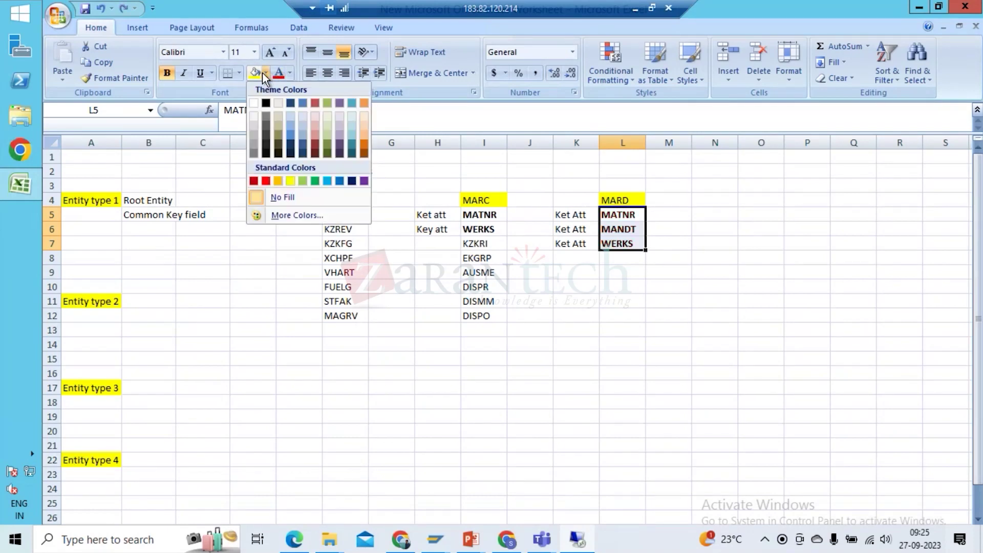
left_click(366, 131)
Apply the same light orange fill to the MARC key fields in I5:I6 and MARA's MATNR in F5
left_click_drag(478, 215, 481, 218)
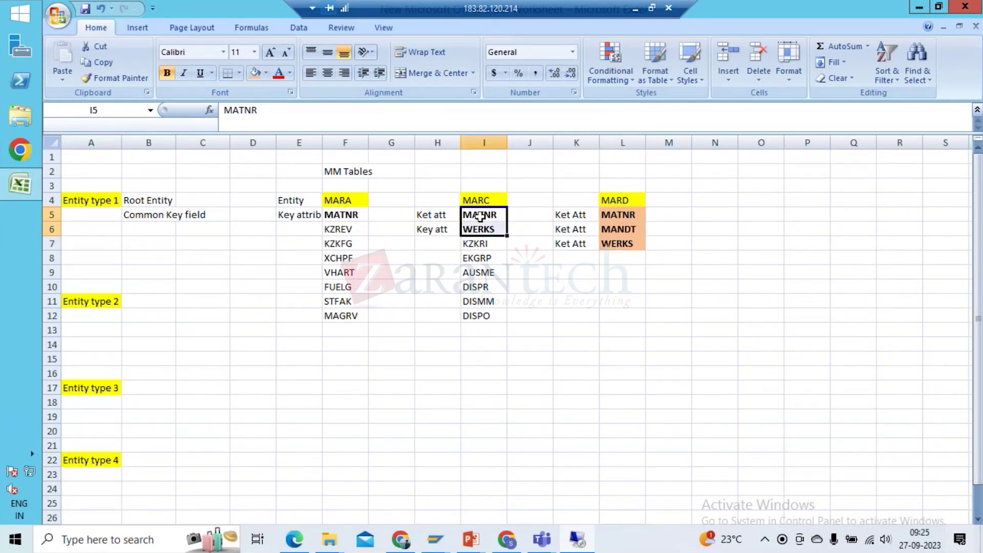
left_click(251, 73)
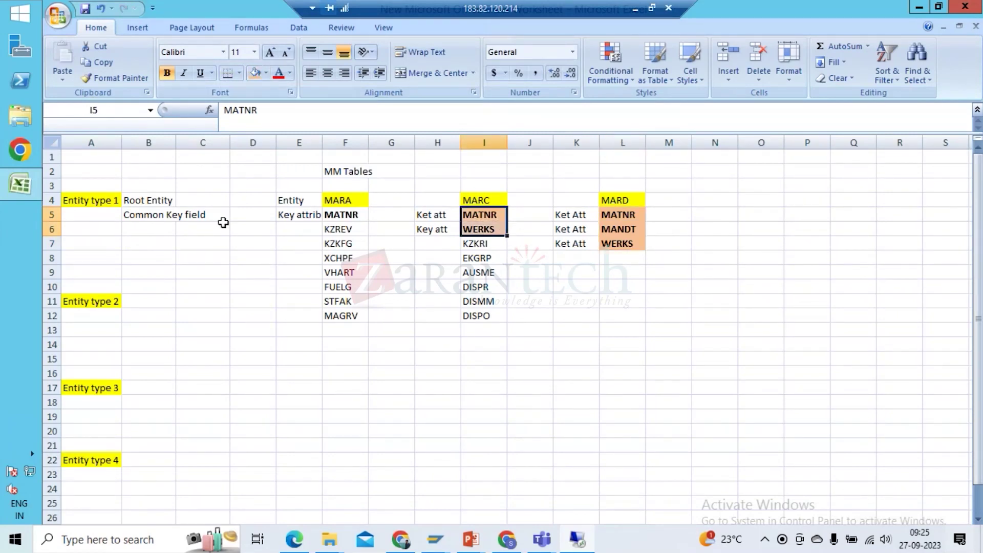
left_click(339, 212)
left_click(254, 71)
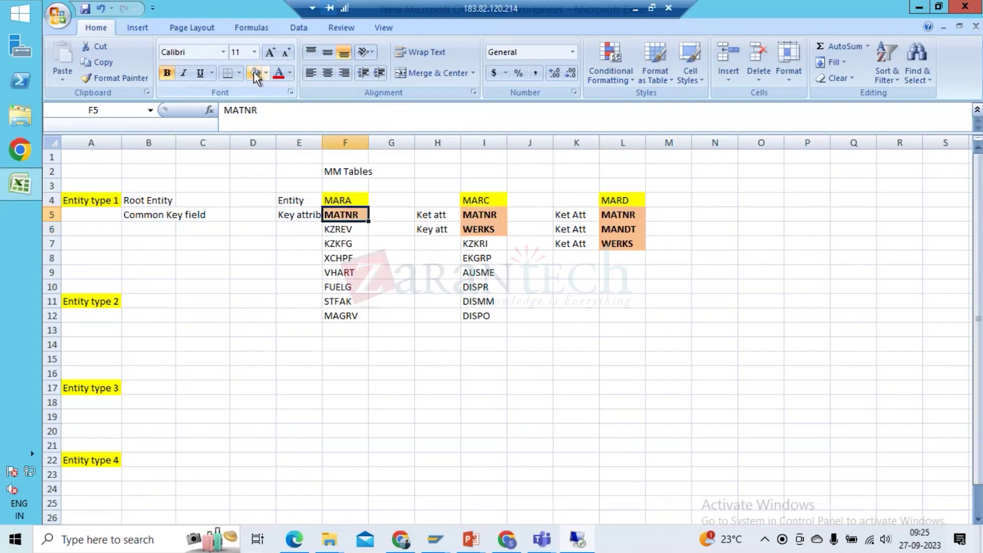
key("Down")
key("Up")
key("Right")
key("Right")
key("Right")
key("Right")
key("Right")
key("Right")
key("Down")
key("Down")
key("Down")
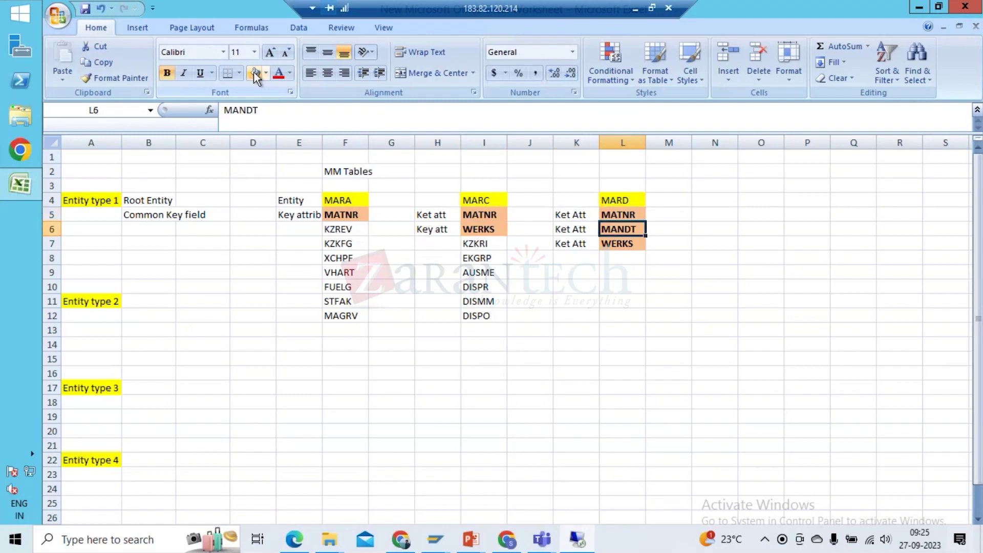
key("Left")
key("Left")
key("Left")
key("Up")
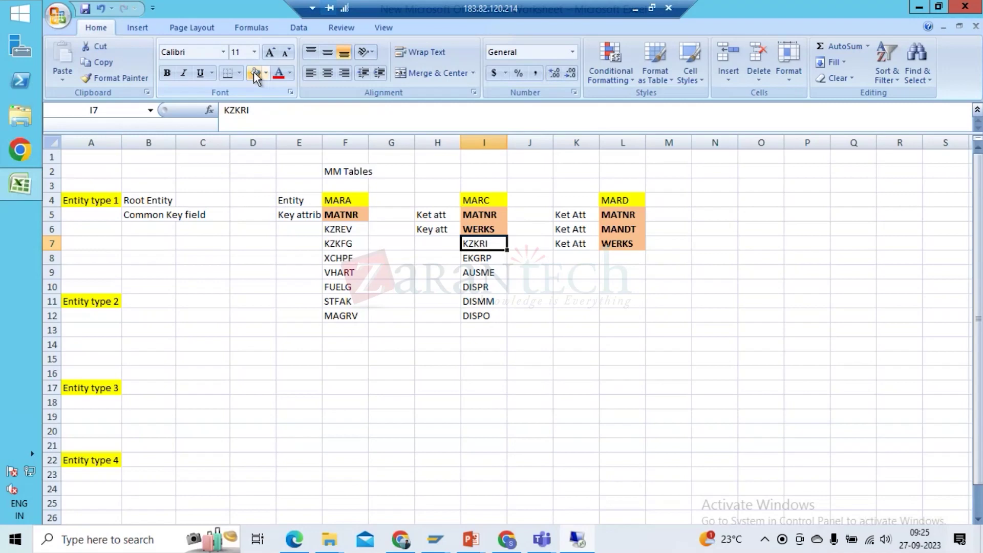
Switch to SAP's display of table MARD and copy the non-key field names KZILL, KZILQ and KZILE
key("alt+Tab")
key("alt+Tab")
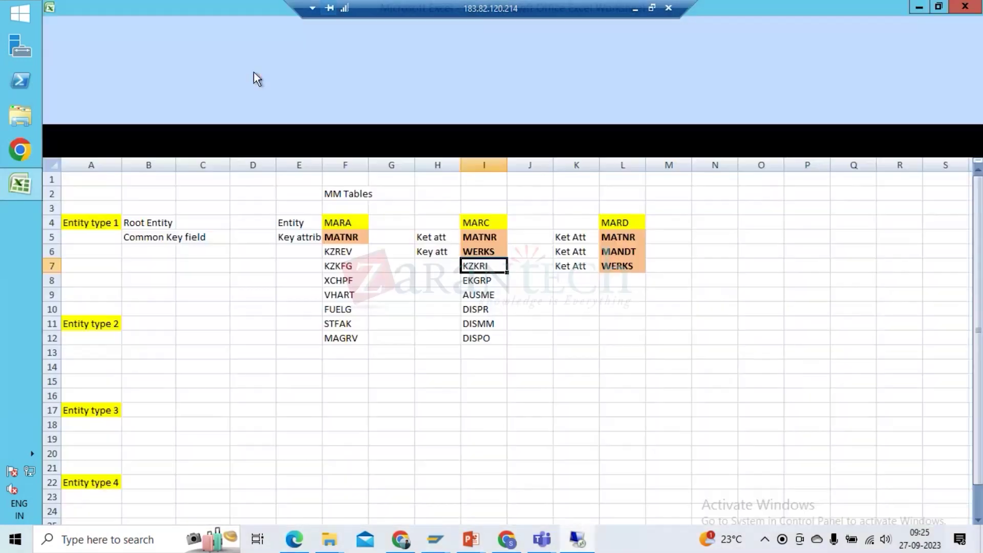
left_click(635, 7)
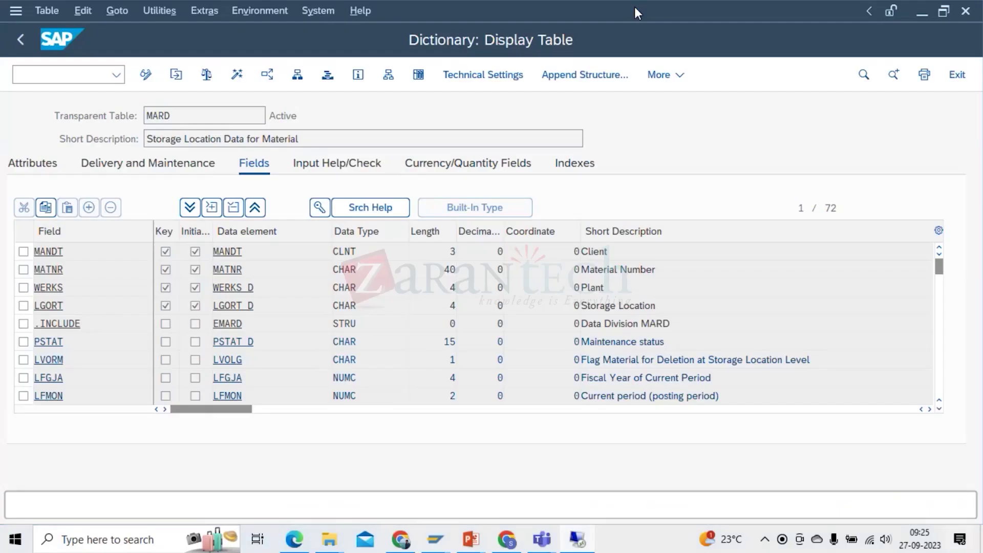
left_click(940, 405)
left_click(940, 405)
left_click(940, 405)
left_click(940, 404)
left_click(940, 405)
left_click(939, 404)
left_click(940, 405)
left_click(939, 405)
left_click(940, 404)
left_click(940, 404)
left_click(940, 405)
left_click(940, 405)
left_click(940, 404)
left_click(940, 404)
left_click(940, 406)
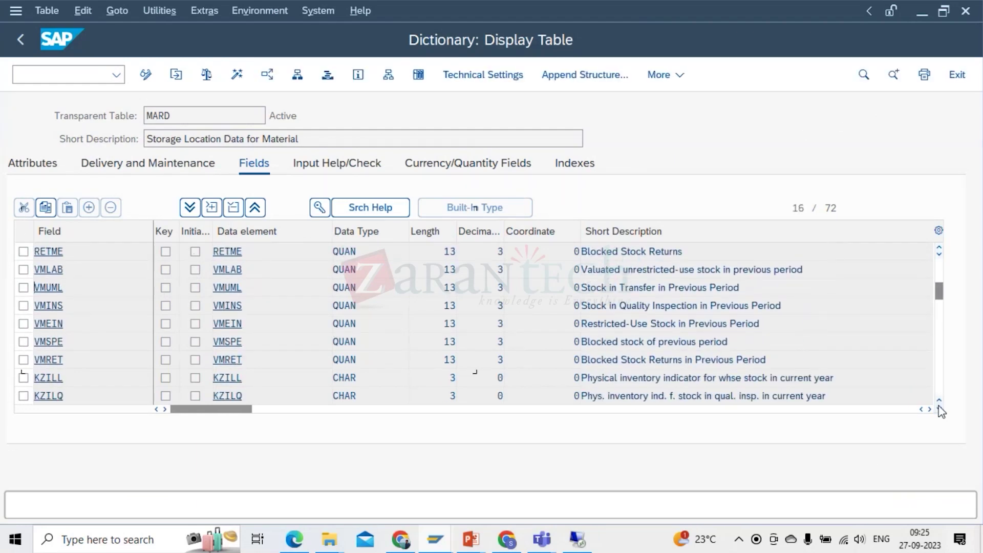
left_click(939, 406)
left_click(940, 406)
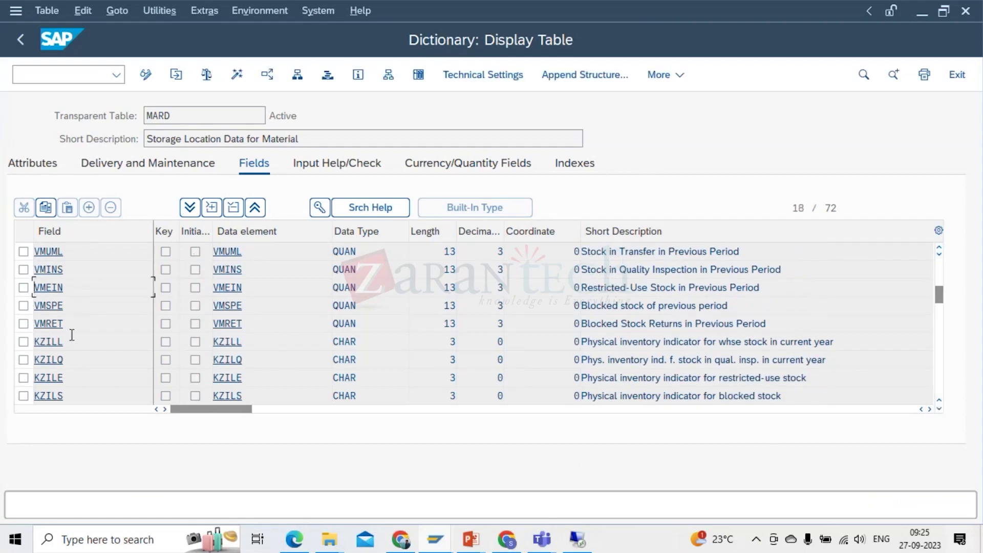
left_click_drag(32, 335, 64, 377)
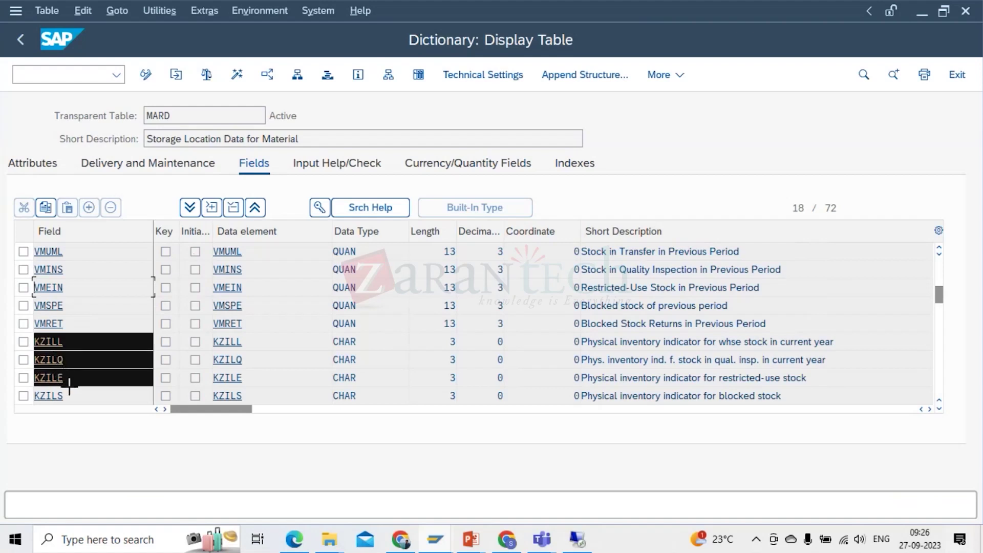
key("ctrl+c")
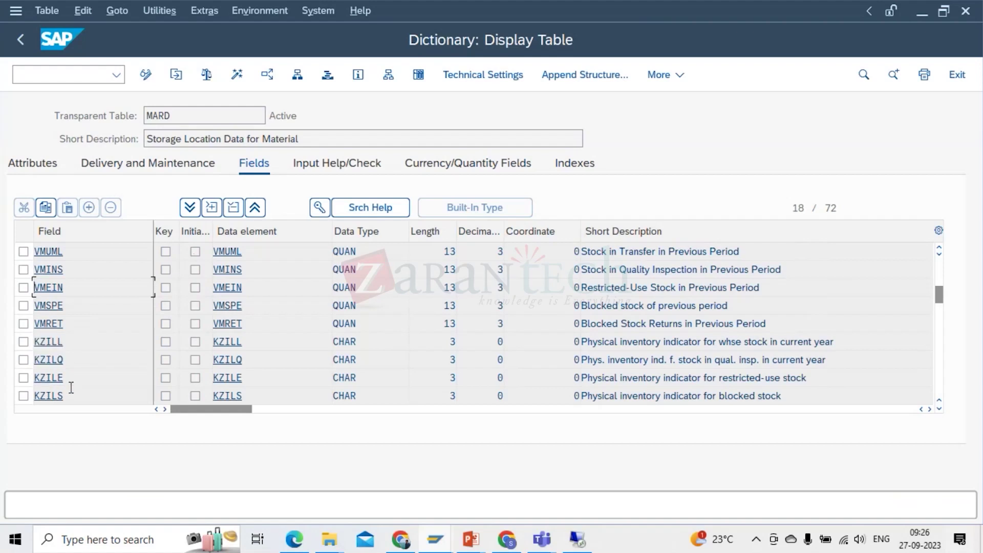
Return to the Excel worksheet and paste the copied MARD fields into L8:L10 below WERKS
left_click(922, 20)
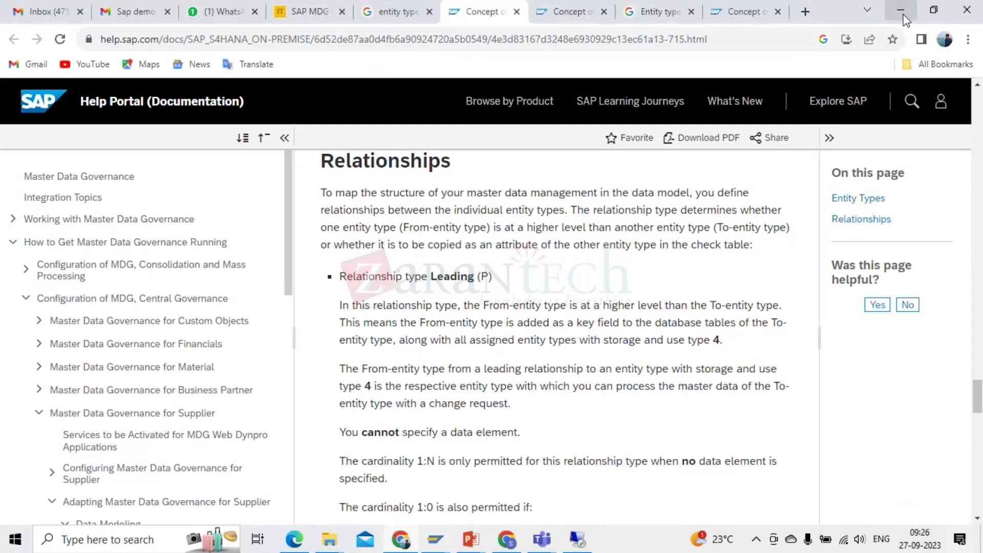
left_click(901, 12)
key("alt+Tab")
key("alt+Tab")
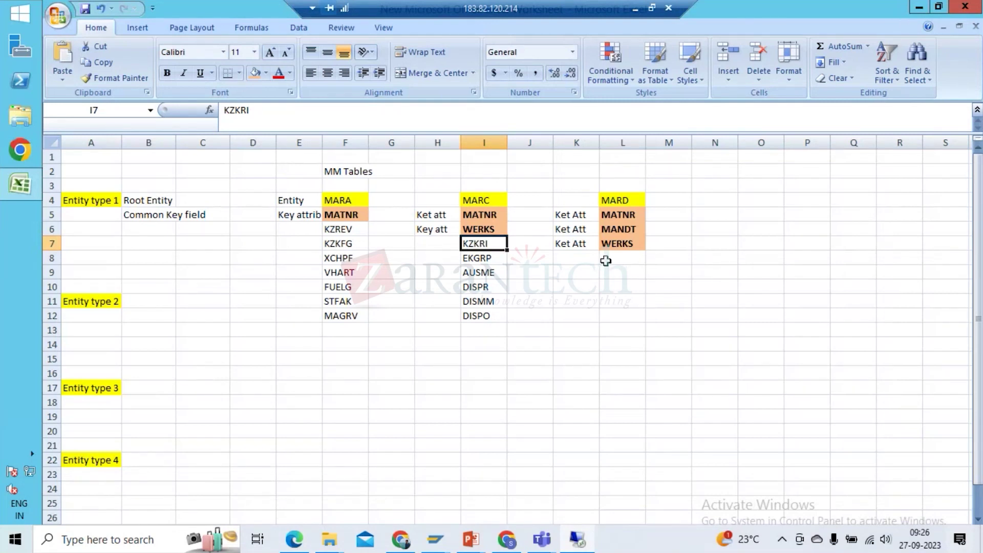
left_click(605, 261)
key("ctrl+v")
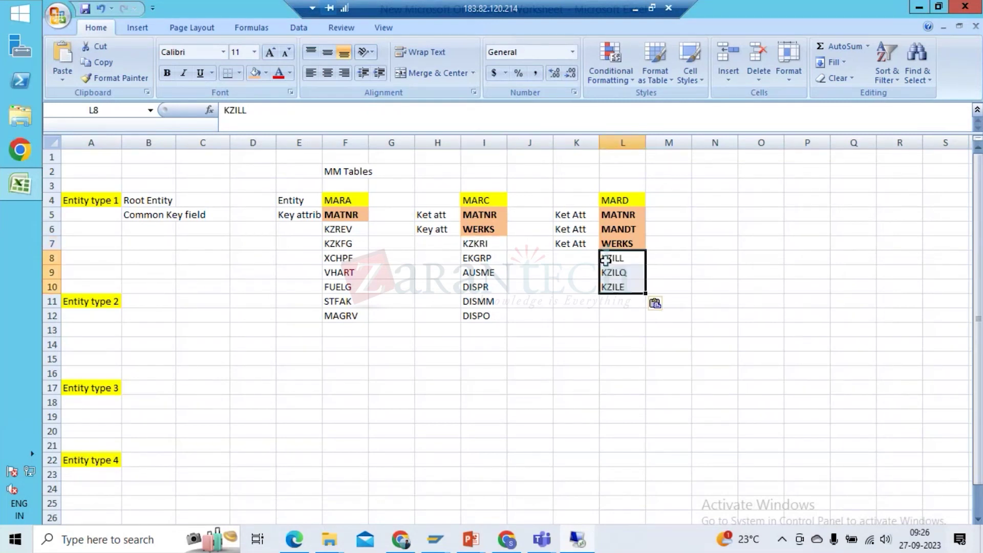
key("Down")
key("Up")
key("Left")
key("Right")
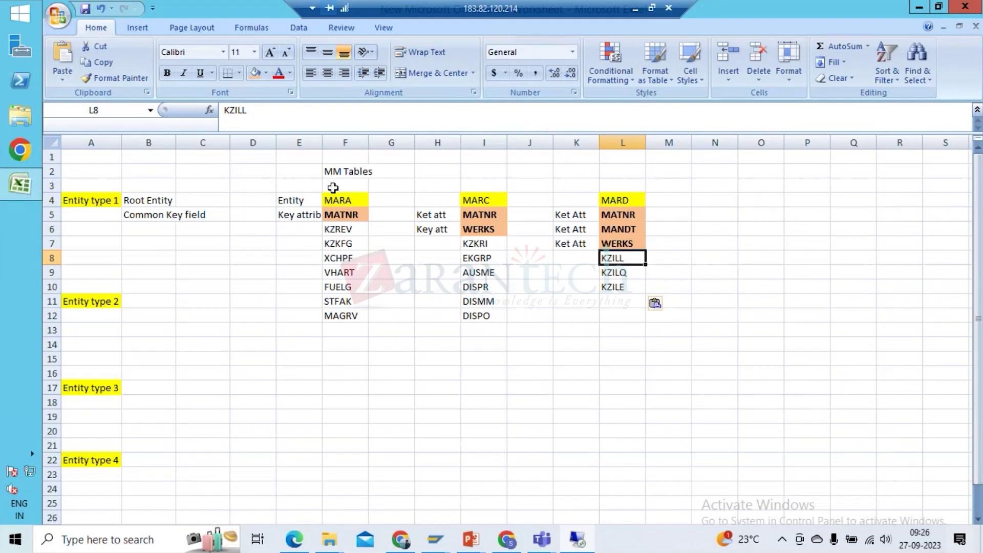
Review the entity row E4:L4, spanning the tables MARA, MARC and MARD
left_click(308, 200)
key("shift+Right")
key("shift+Right")
key("shift+Right")
key("shift+Right")
key("shift+Right")
key("shift+Right")
key("shift+Right")
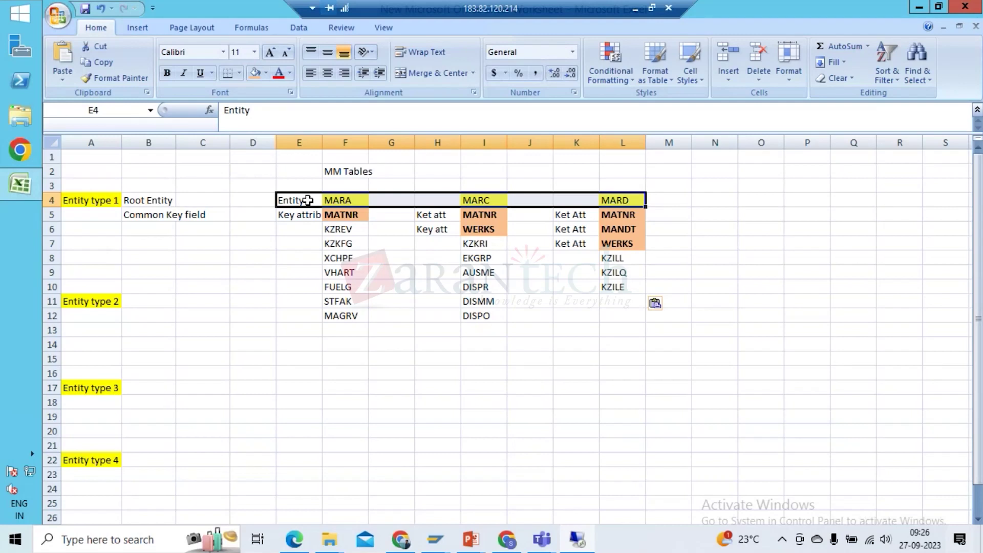
left_click(136, 469)
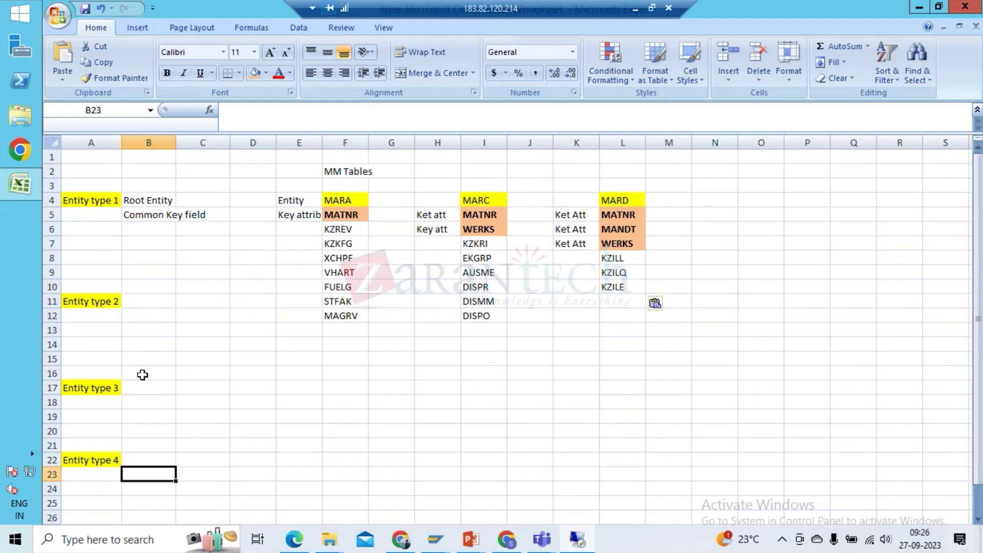
Switch from the worksheet to SAP's dictionary display of table MARD
key("Up")
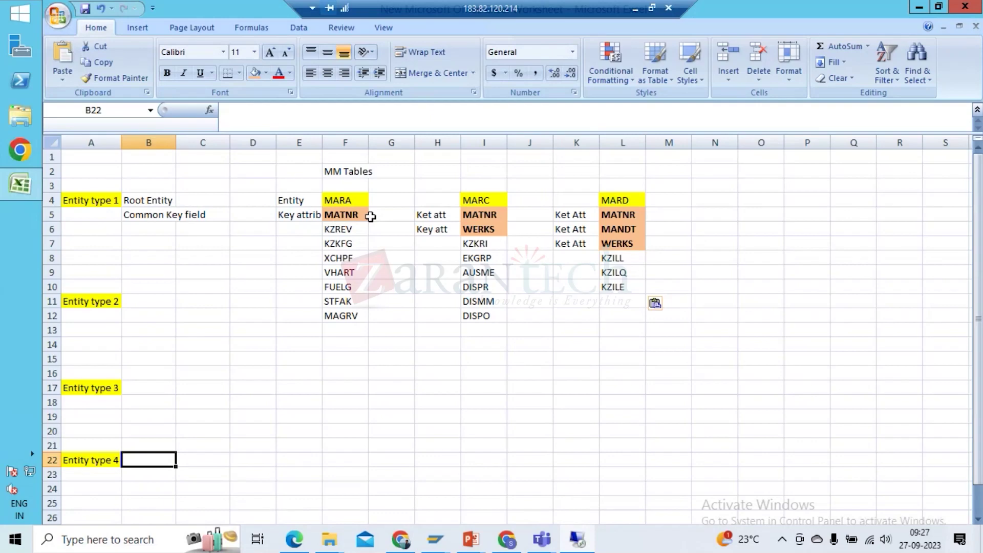
key("alt+Tab")
key("alt+Tab")
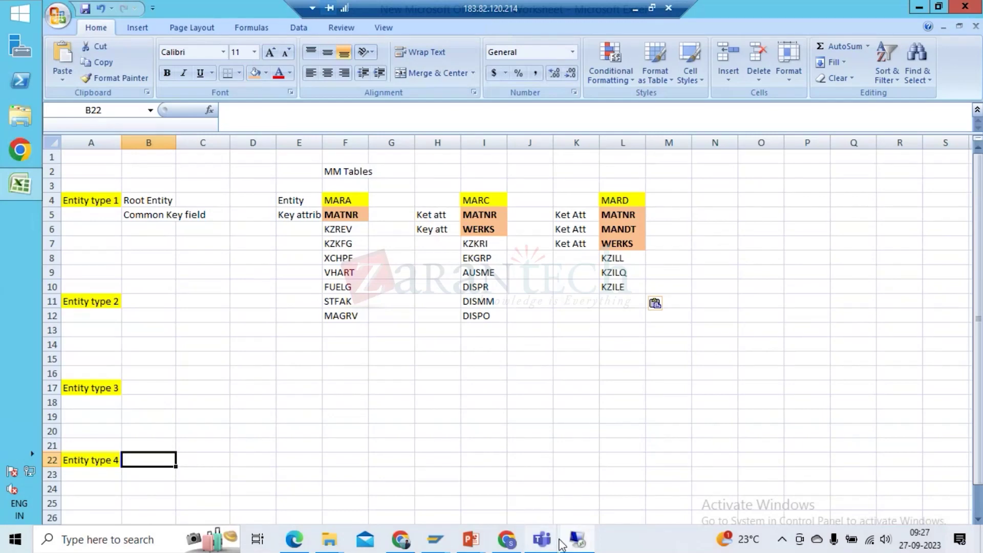
mouse_move(562, 544)
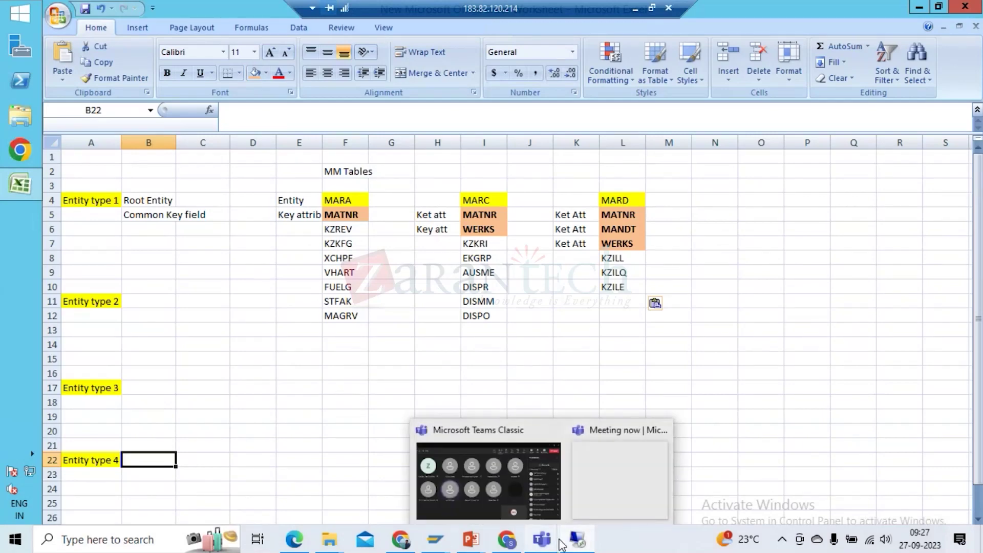
mouse_move(436, 541)
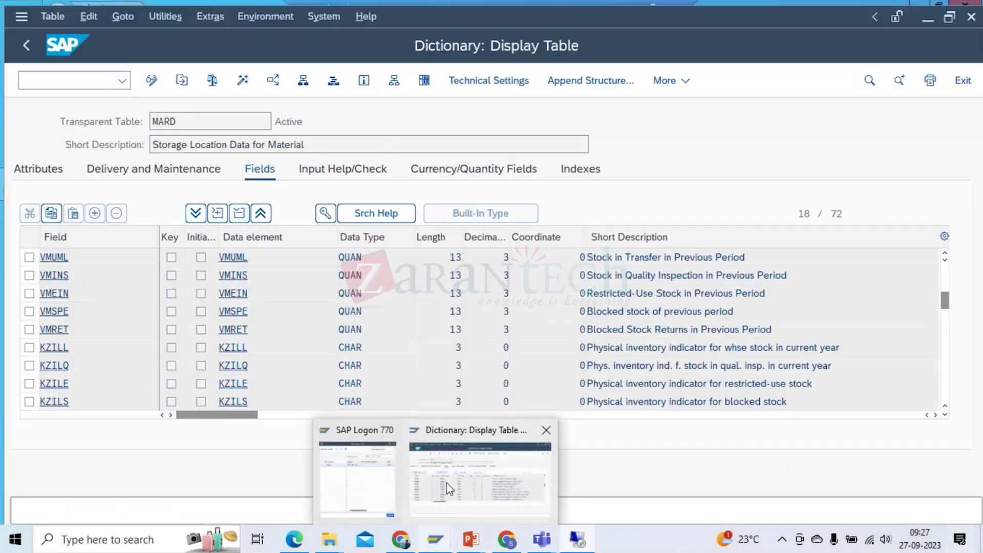
left_click(449, 487)
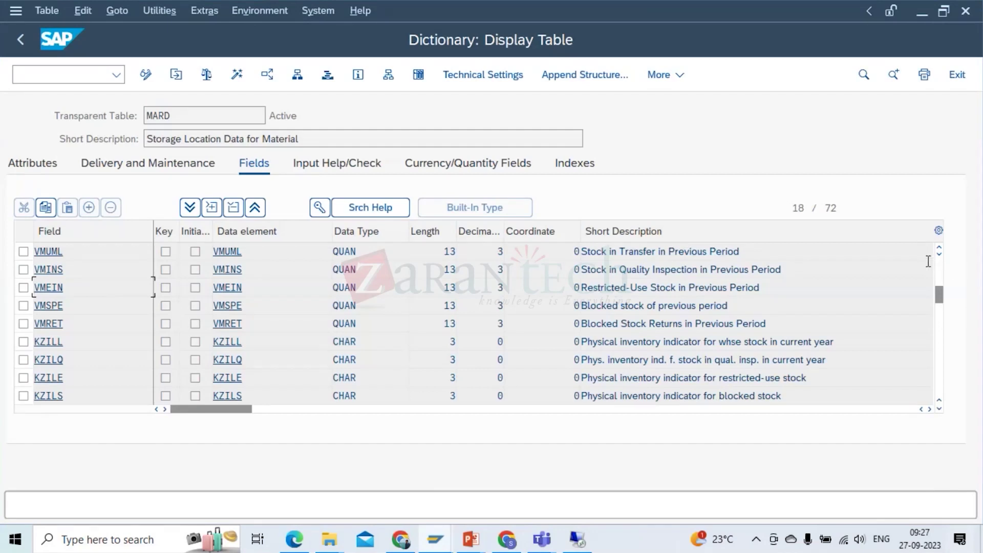
Display database table MARA in the ABAP Dictionary and look through its key and non-key fields
left_click(24, 45)
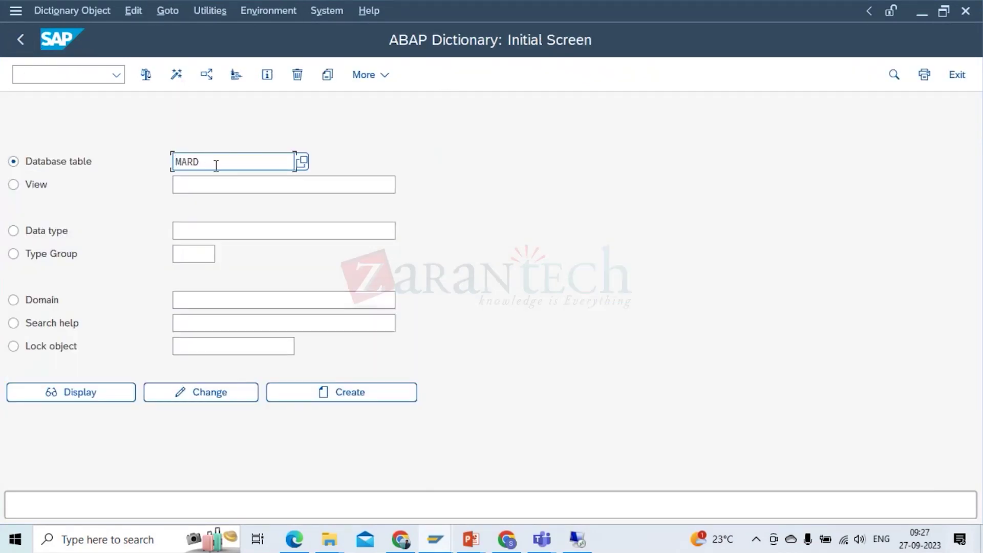
key("BackSpace")
key("BackSpace")
key("BackSpace")
type("ARA")
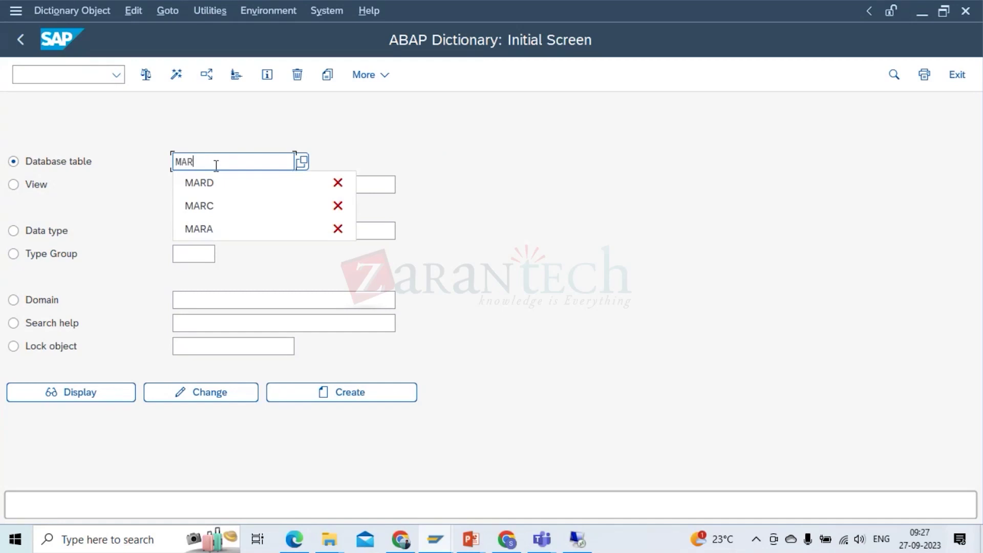
left_click(82, 393)
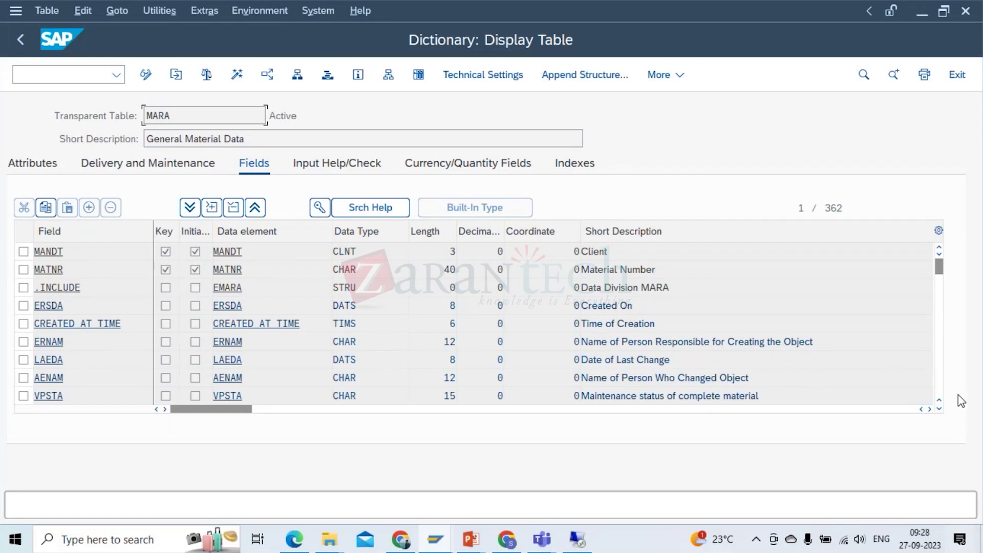
left_click(940, 409)
left_click(939, 409)
left_click(940, 409)
left_click(940, 409)
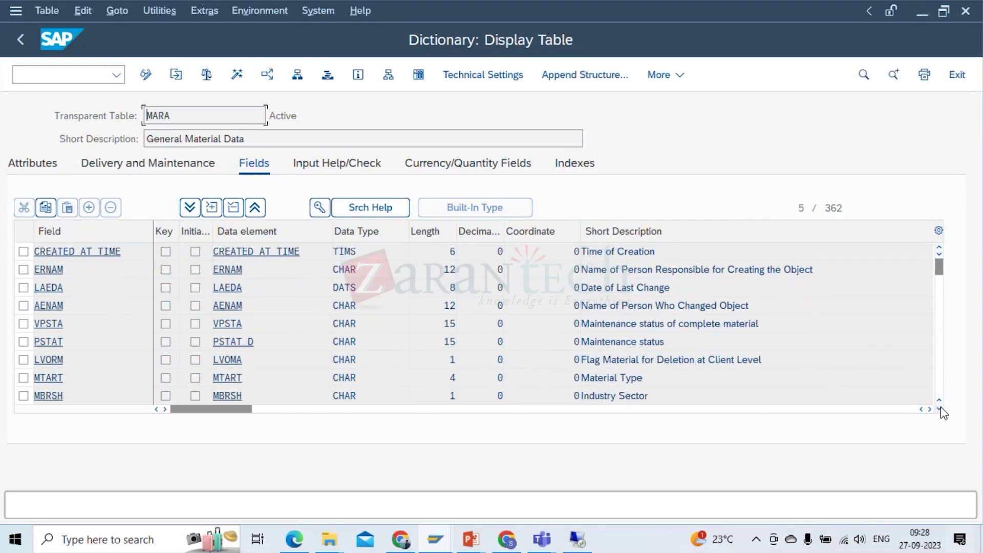
left_click(939, 409)
Return to the Excel worksheet and enter "Dependent entity" in B22 beside Entity type 4
key("alt+Tab")
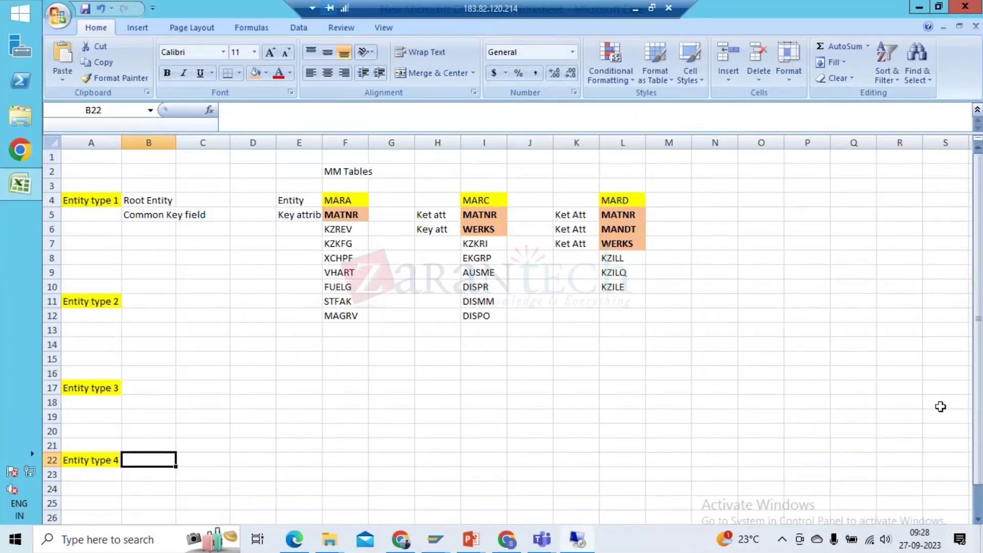
type("Depent")
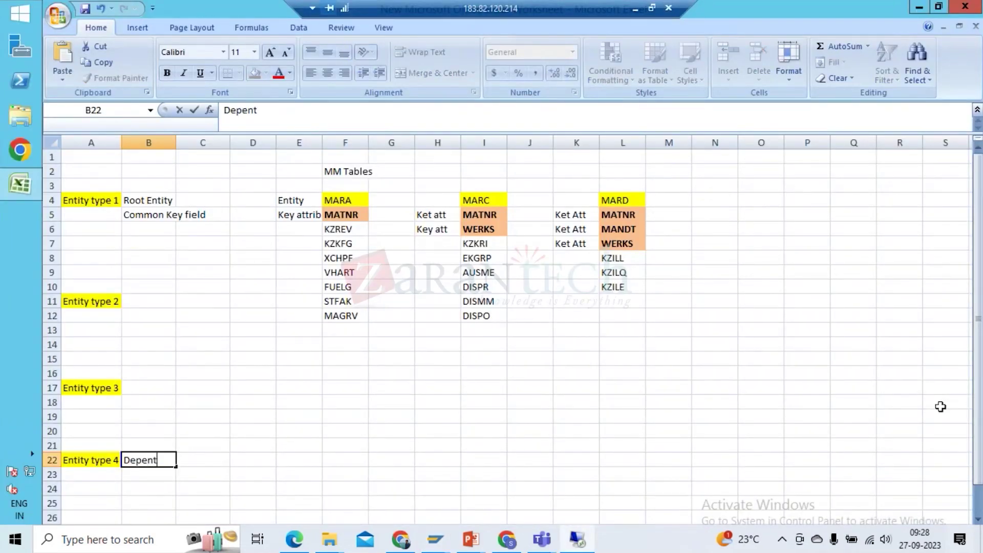
key("BackSpace")
type("dent entity")
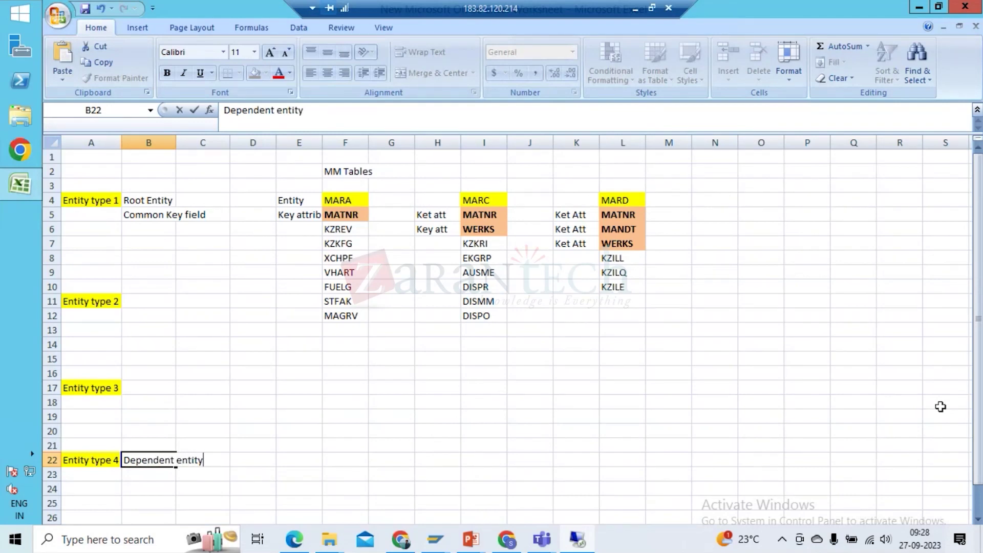
key("Return")
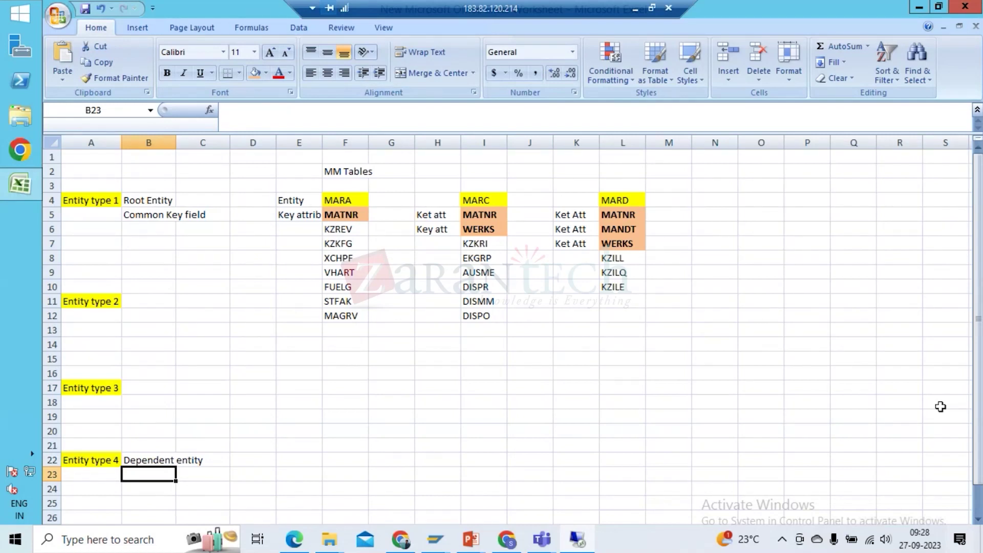
Enter "How depentent" in B23 below the Dependent entity description
type("Ma")
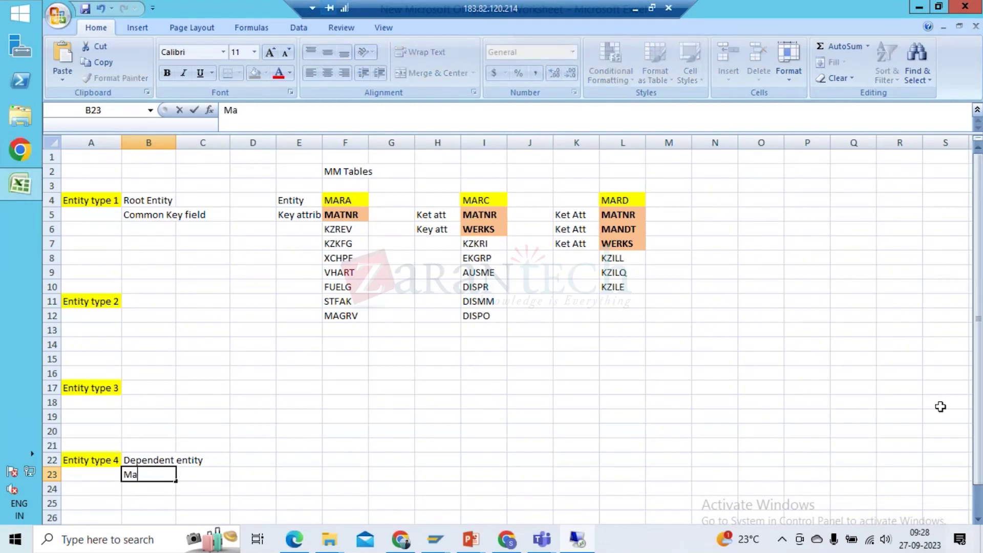
key("BackSpace")
key("BackSpace")
type("How depent")
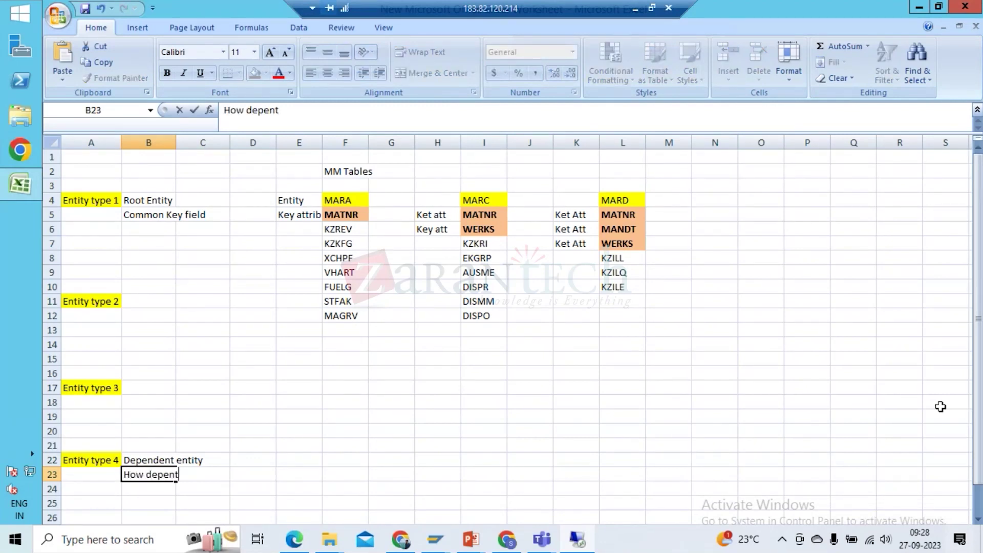
type("end")
key("BackSpace")
type("t")
key("Return")
key("Up")
key("Right")
key("Left")
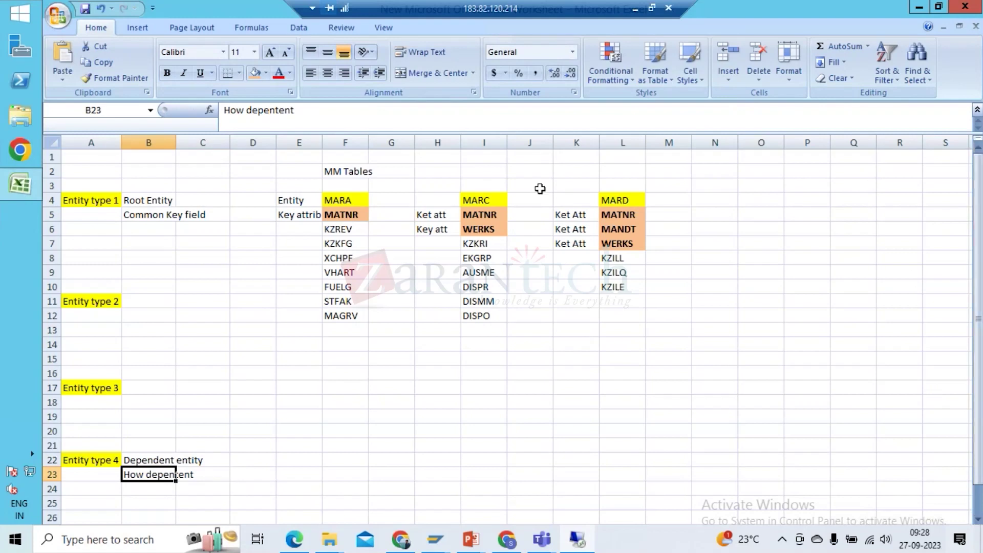
Extend the note in B23 with "MARA is root entity MARC and MARD dependent entities"
left_click(358, 117)
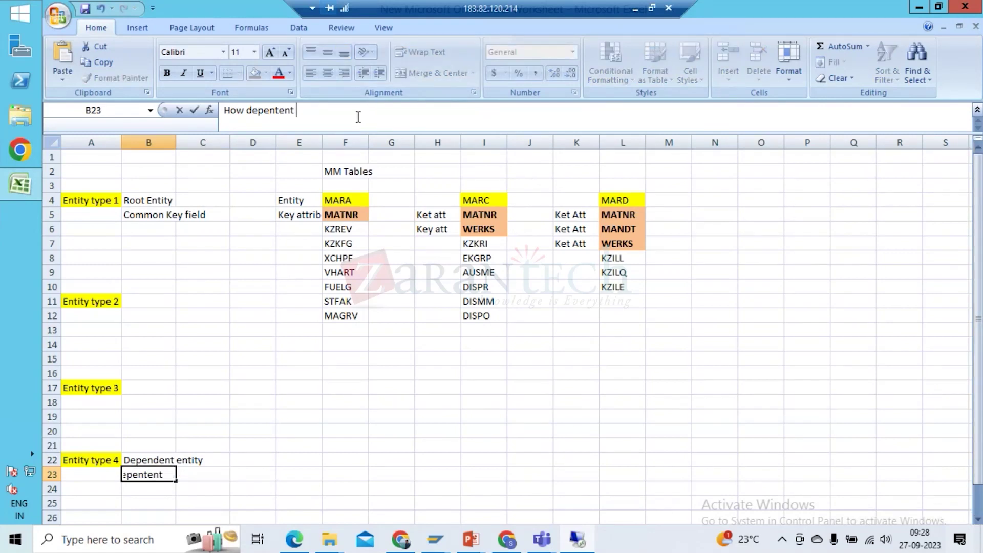
type("MARA is root entity")
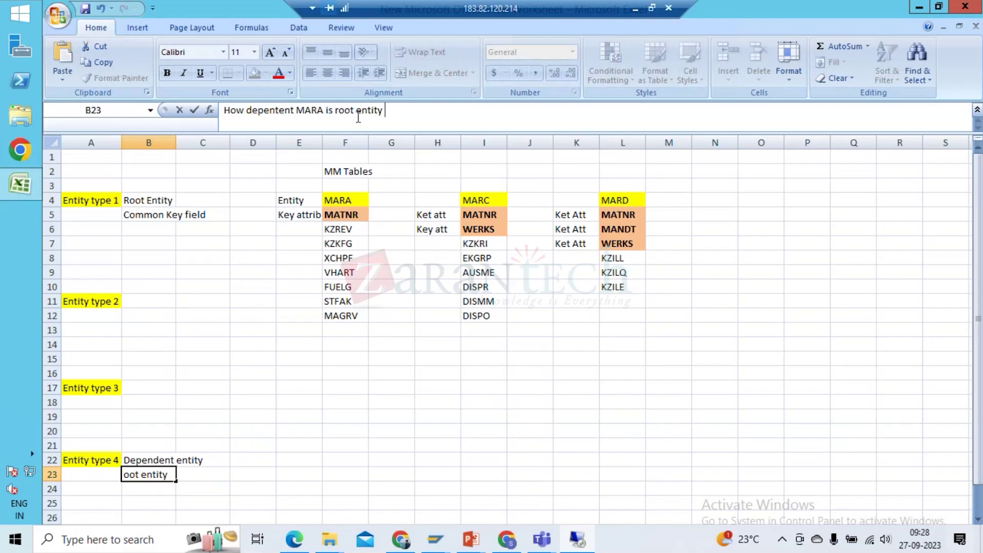
type("MA")
type("RC a")
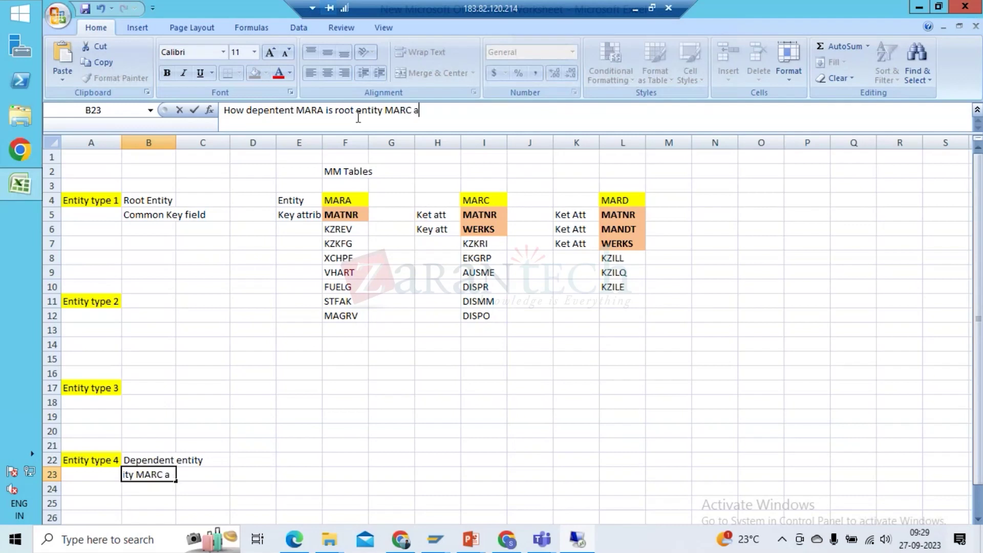
type("nd MARD ")
type("depend")
type("ent ")
type("entit")
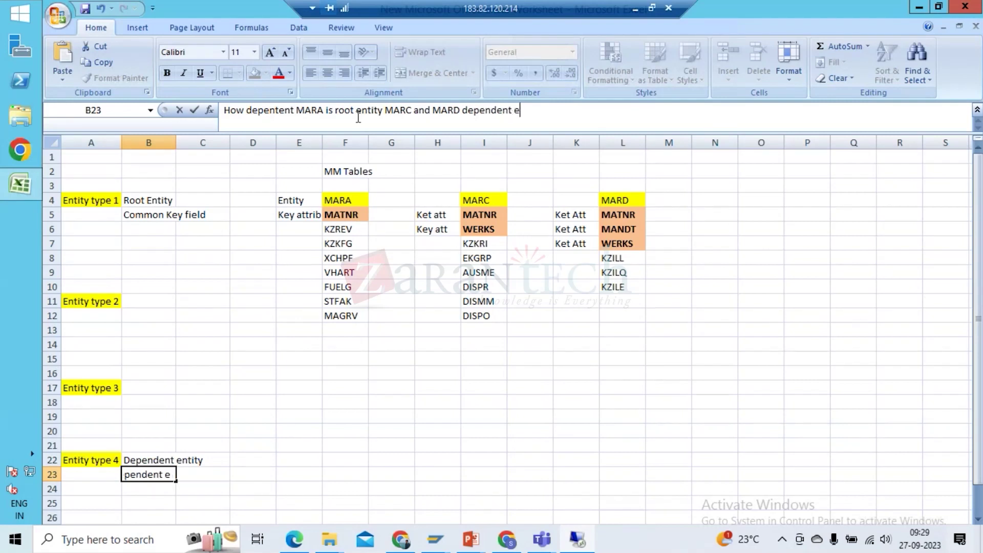
type("ies")
key("Return")
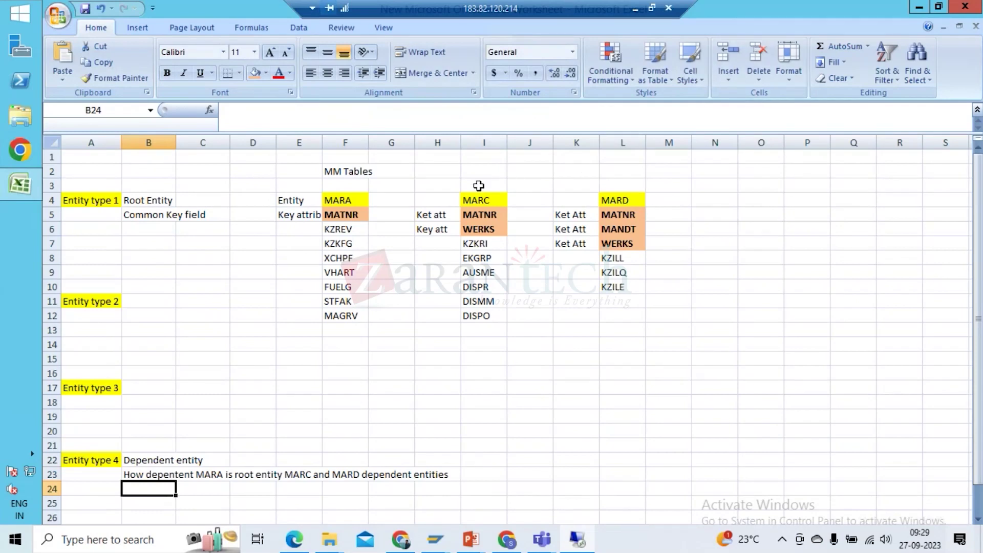
Compare the key field MATNR across MARA, MARC and MARD in row 5, ending at the MARD heading
left_click(337, 212)
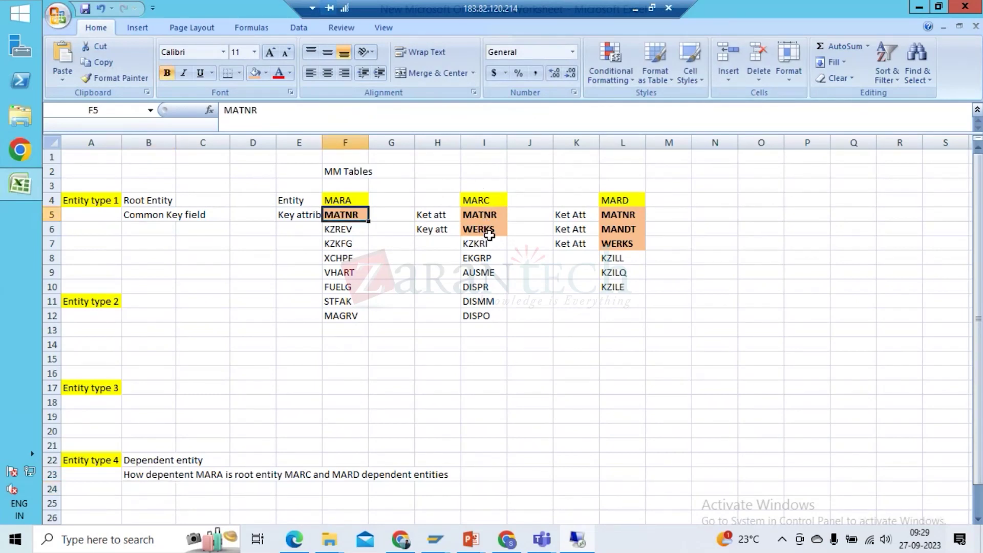
left_click(487, 212)
key("Up")
key("Down")
key("shift+Right")
key("shift+Right")
key("shift+Right")
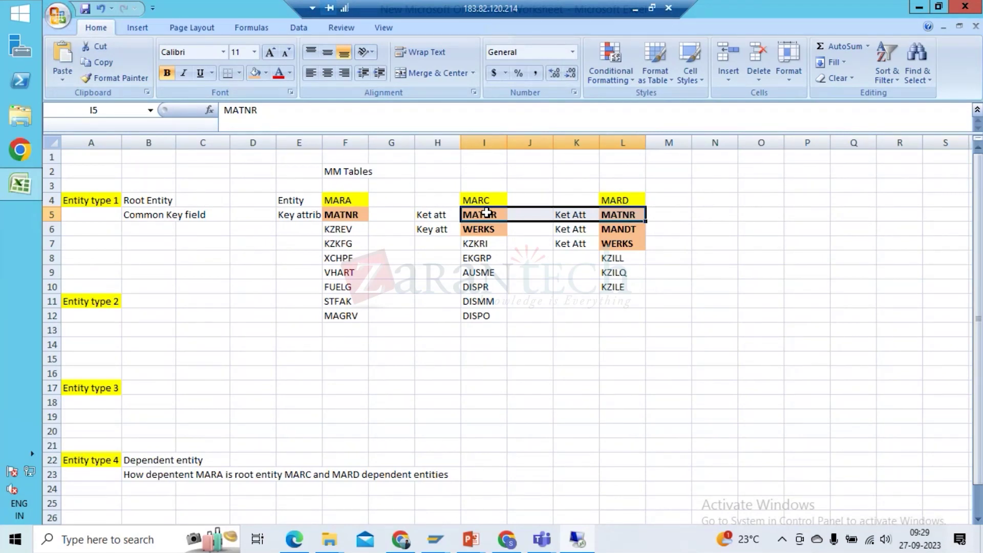
key("Up")
key("Right")
key("Right")
key("Right")
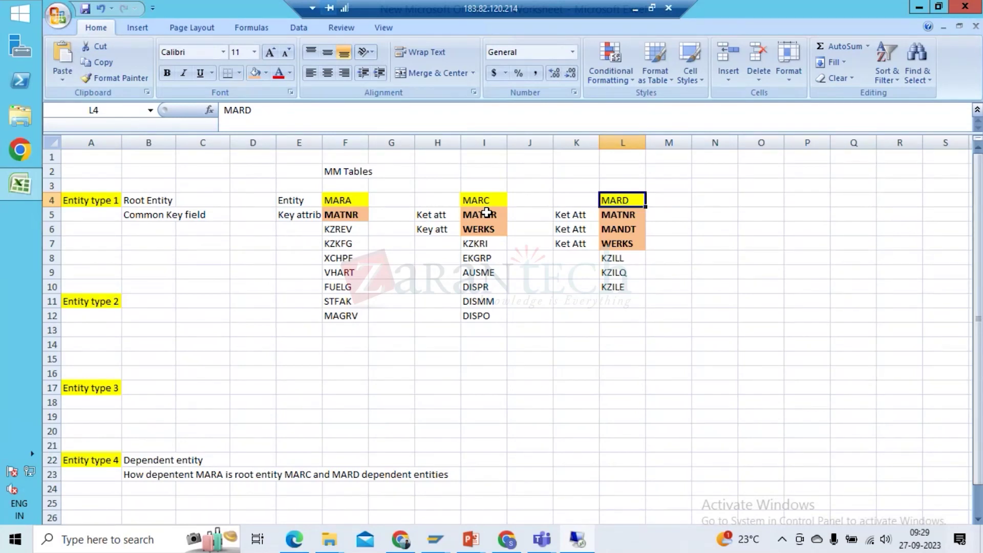
Label the MARC table as "Entity 4" in I3 above its heading
left_click(475, 188)
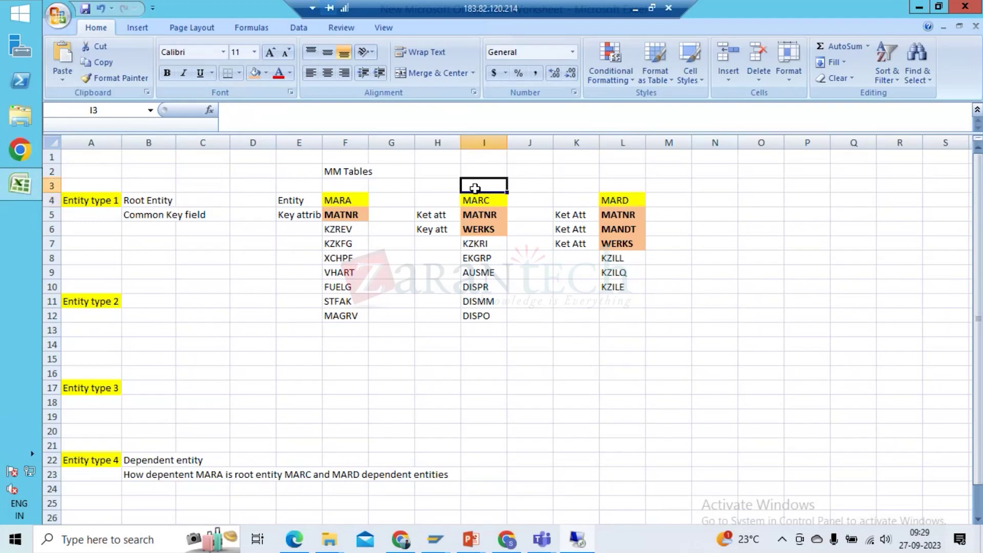
type("Eti")
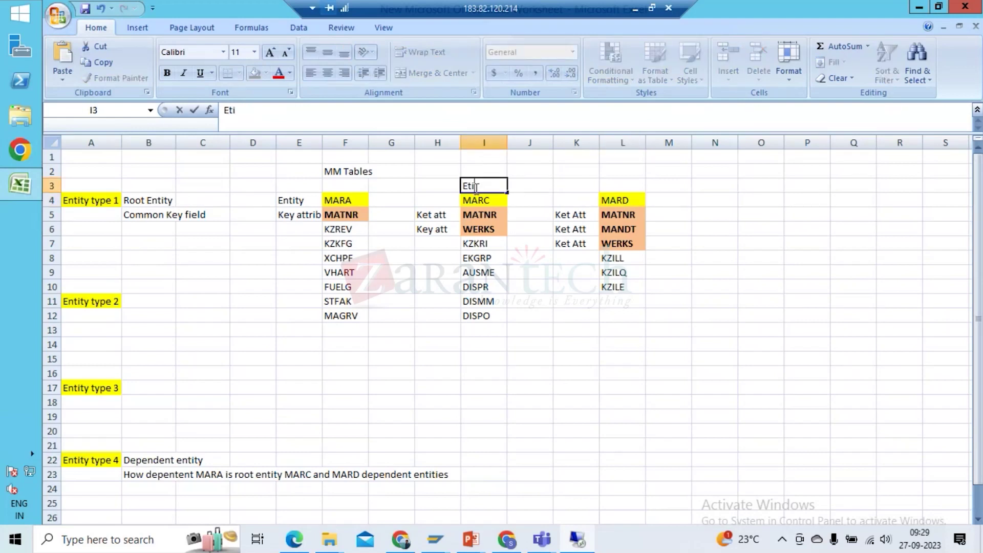
key("BackSpace")
key("BackSpace")
type("ntity 4")
key("Return")
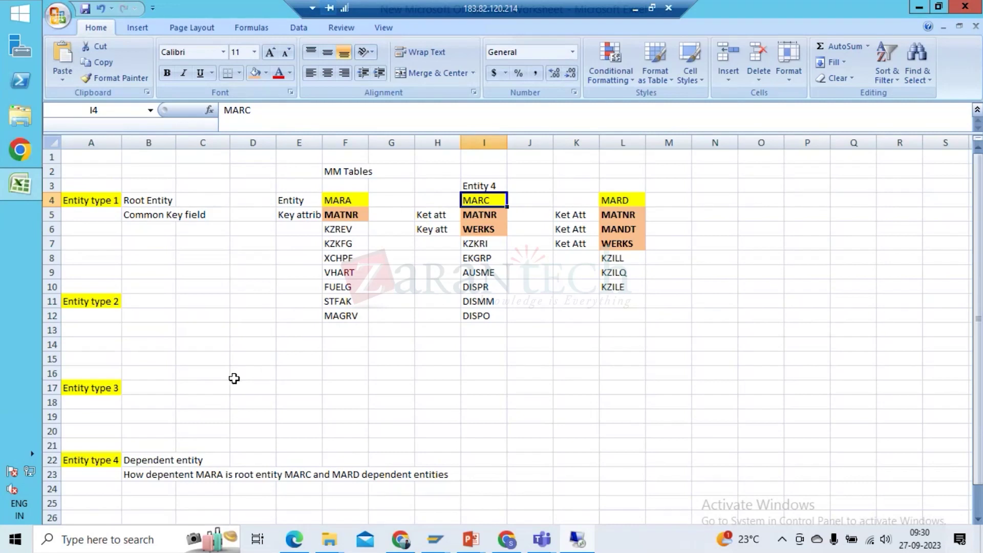
Describe Entity type 3 in B17 as "If any additional key key fields in type 1 and type 4 except main keys"
left_click(138, 388)
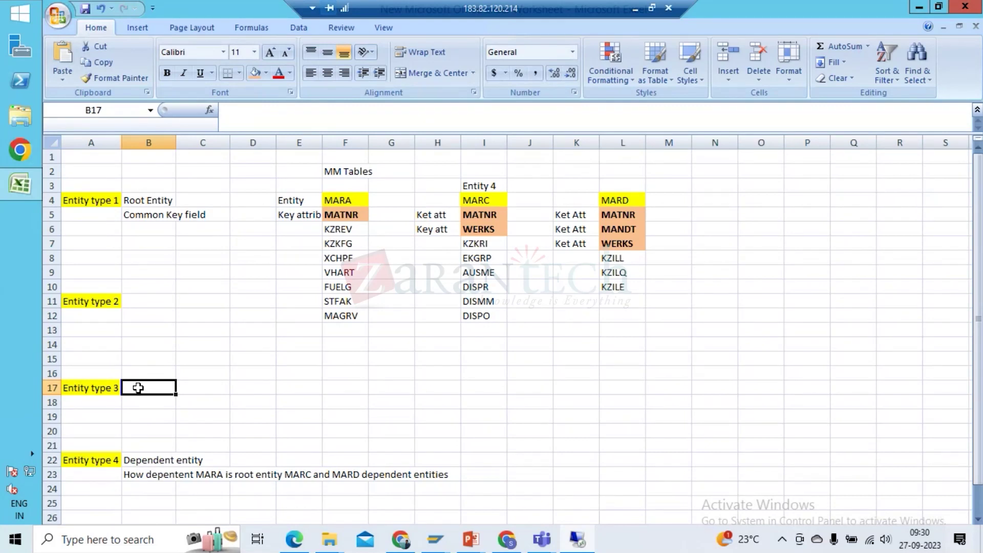
type("A")
key("BackSpace")
type("If any ")
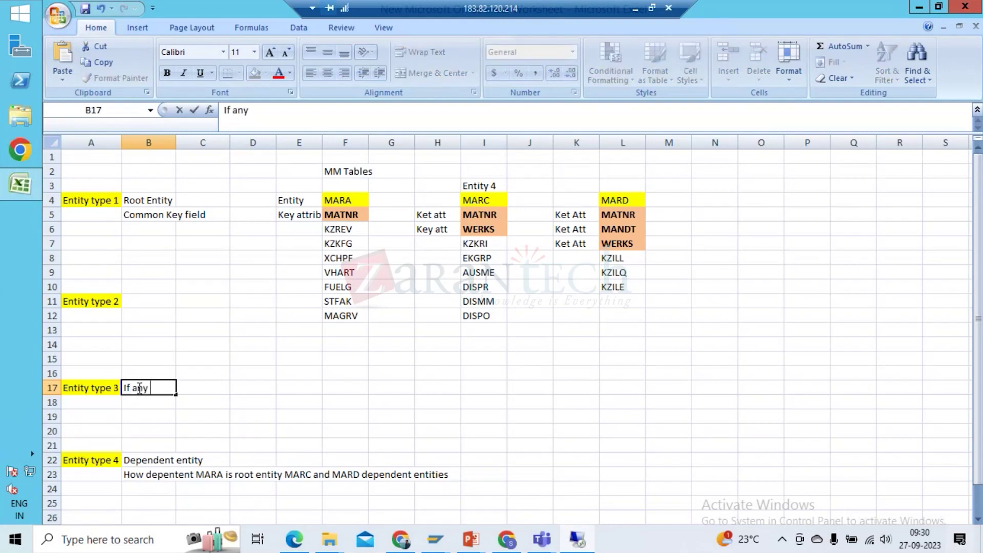
type("additional ke")
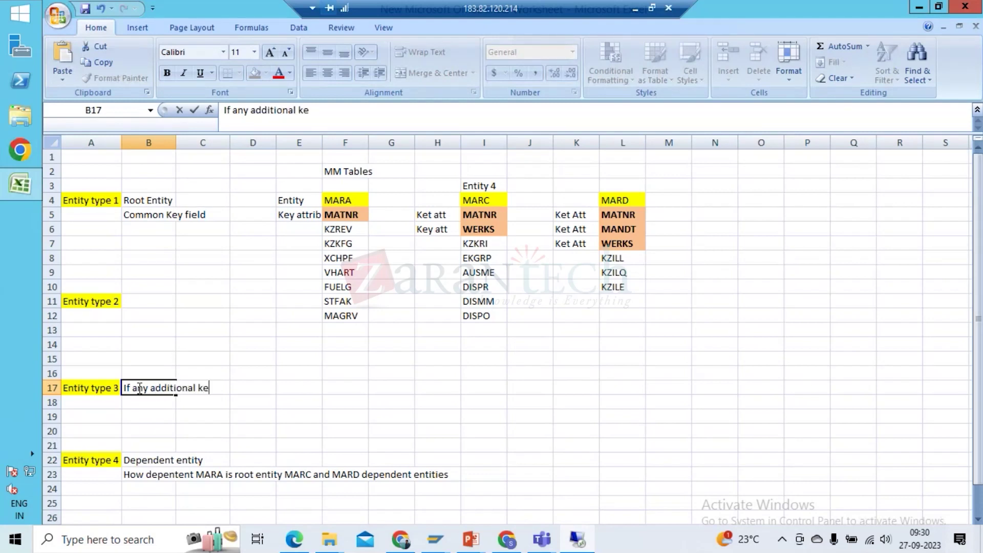
type("y key fields in type 1 and type")
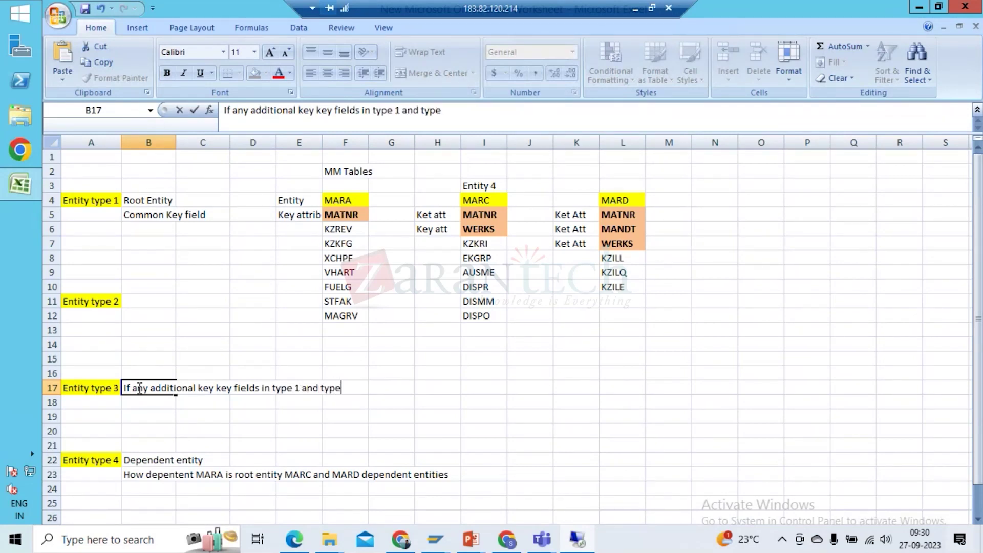
type(" 4 except main keys")
key("Return")
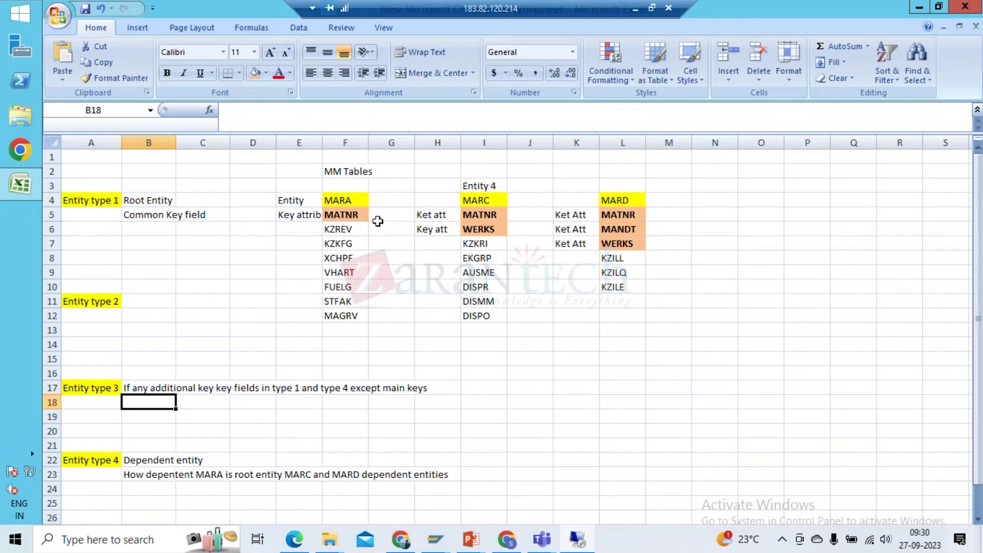
Review MARA's key attribute in row 5 and the non-key fields starting at KZREV in F6
left_click(345, 234)
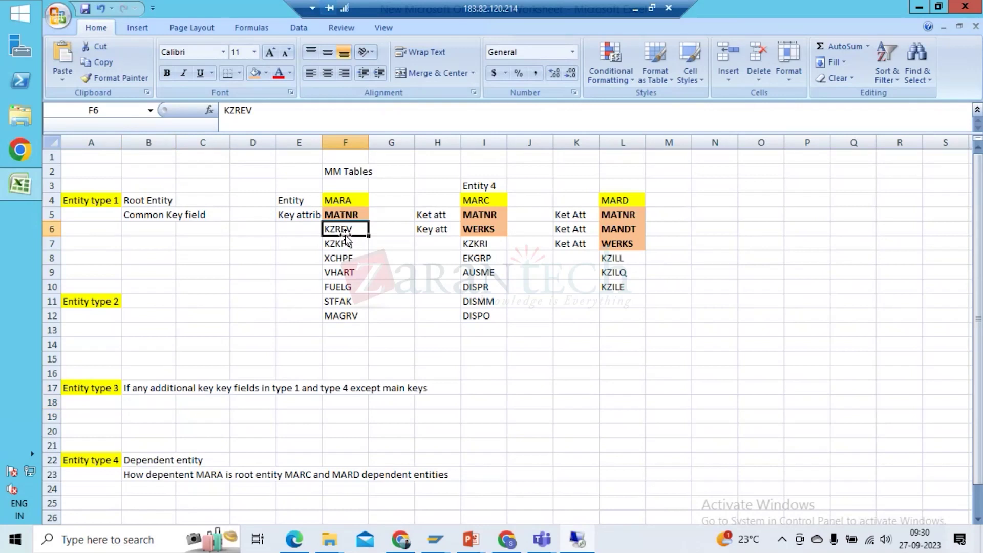
key("shift+Down")
key("shift+Down")
key("Up")
key("Left")
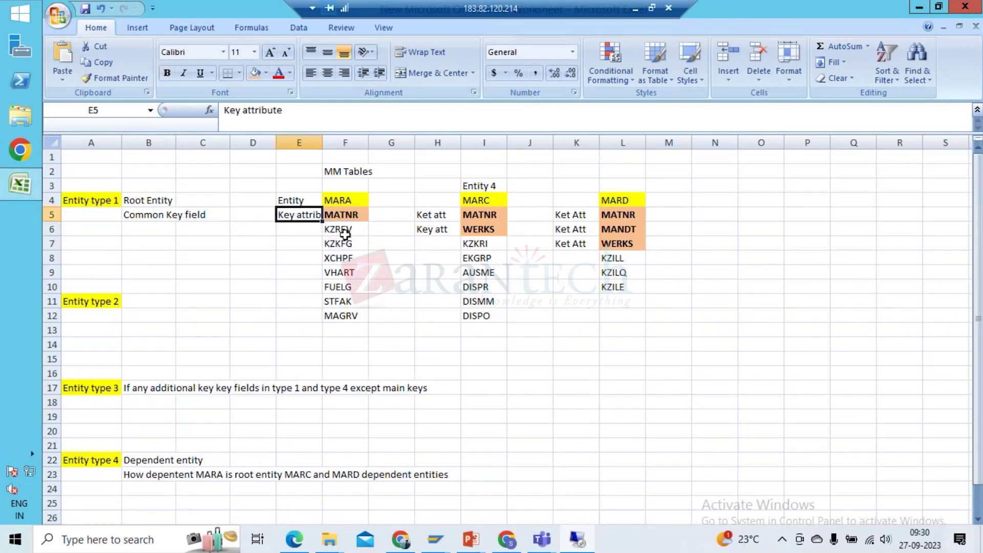
key("Right")
key("Down")
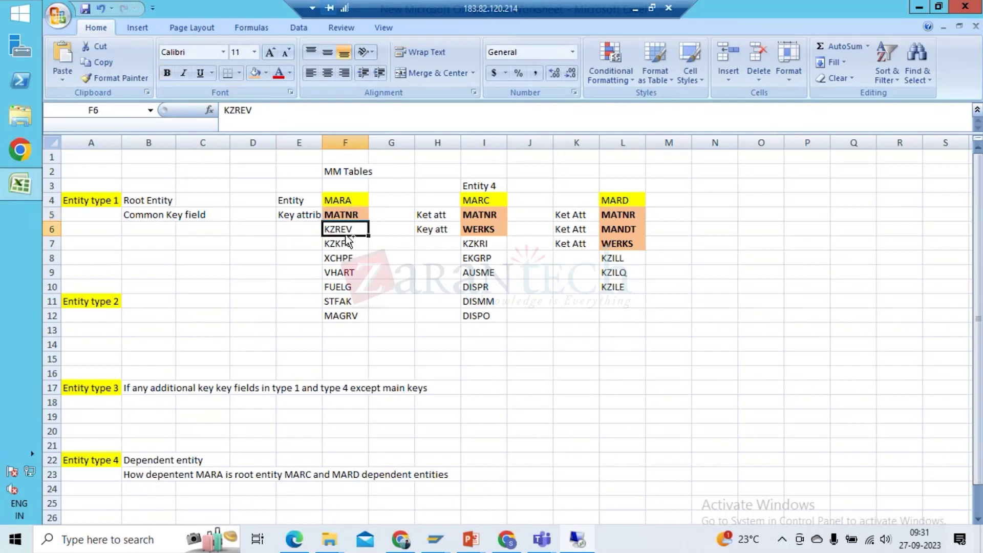
Review MARA's non-key fields in F6:F12, ending at the Entity type 2 label in A11
key("ctrl+shift+Down")
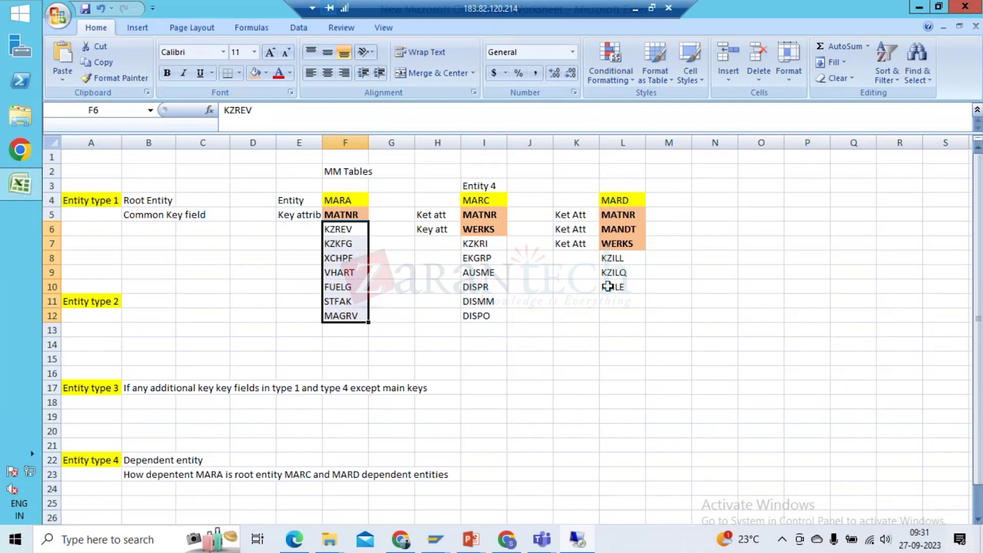
key("Down")
key("Down")
key("Down")
key("Down")
key("Down")
key("Down")
key("Down")
key("Down")
key("Down")
key("Down")
key("Down")
key("ctrl+Left")
key("ctrl+Left")
key("ctrl+Up")
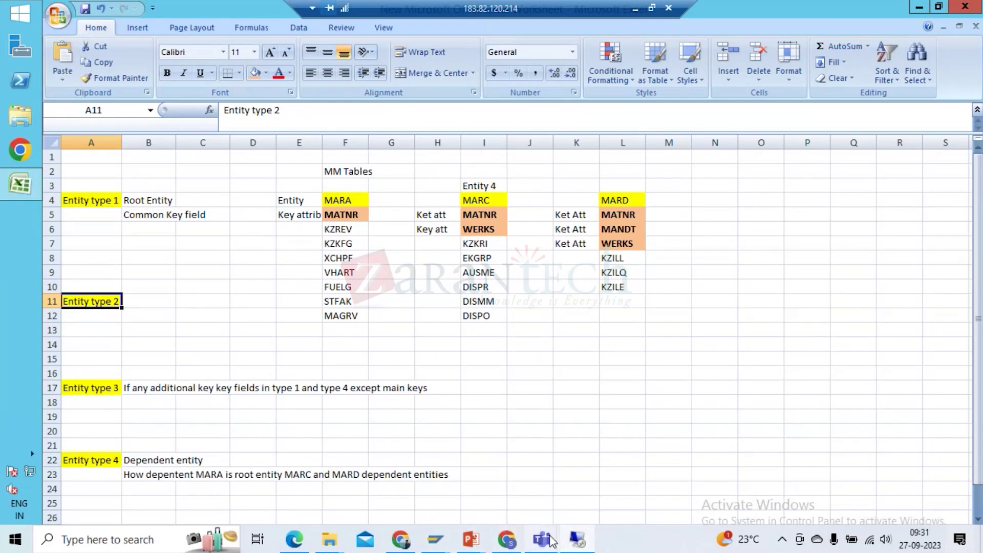
Switch to SAP GUI, go back from MARA to the ABAP Dictionary initial screen and clear the database table name
mouse_move(552, 541)
mouse_move(435, 540)
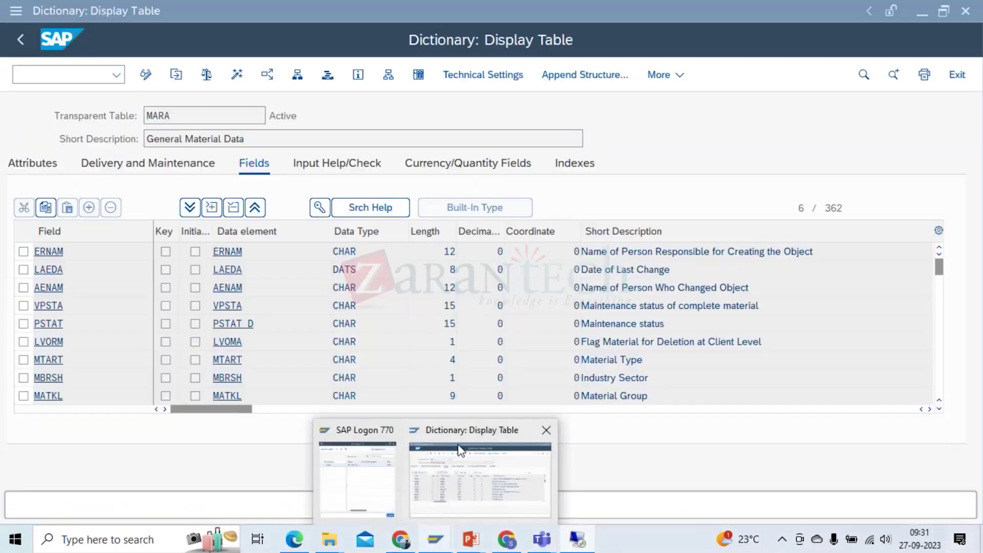
left_click(458, 444)
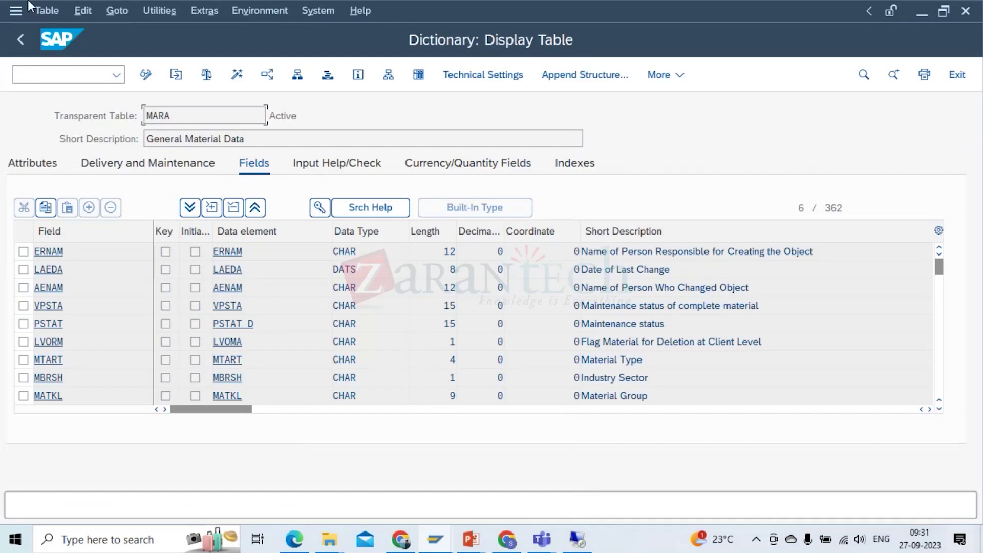
left_click(21, 40)
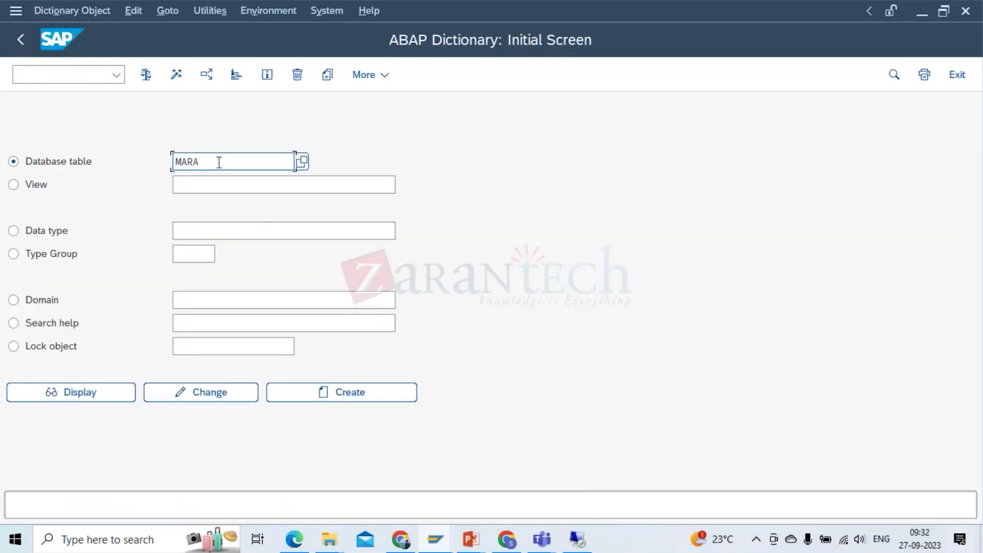
key("BackSpace")
key("BackSpace")
key("BackSpace")
key("BackSpace")
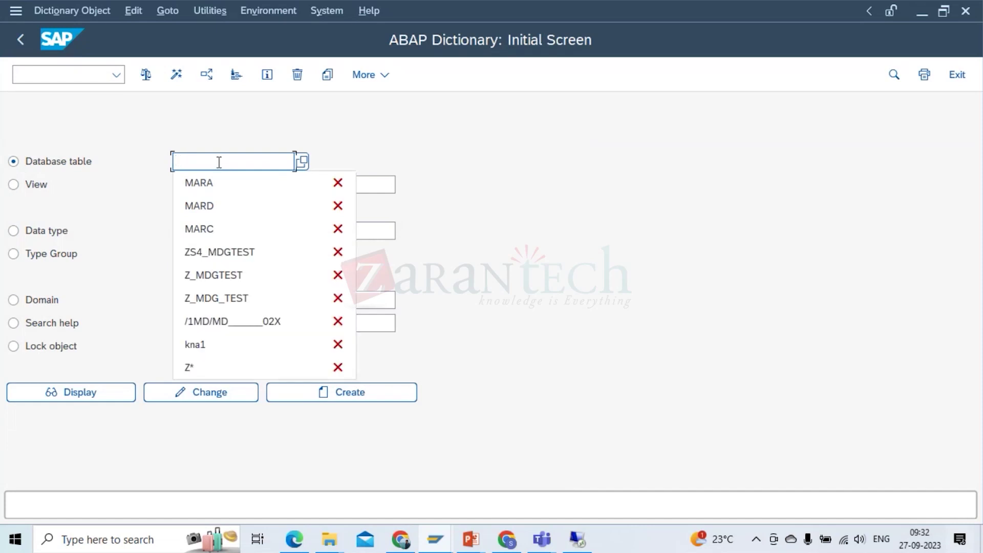
Search the repository information system for tables without selection criteria and pick IPERSONADDRESS as the database table
left_click(305, 163)
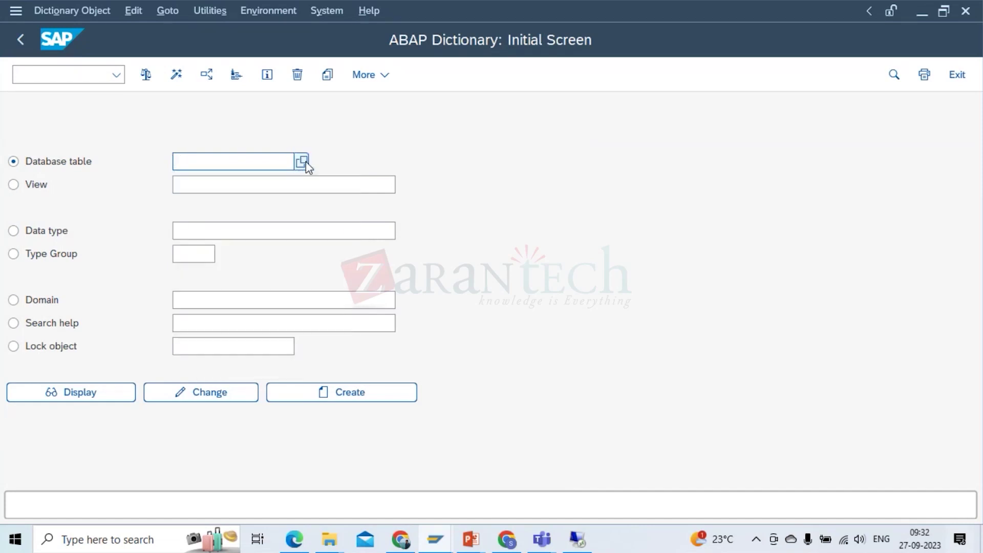
left_click(305, 163)
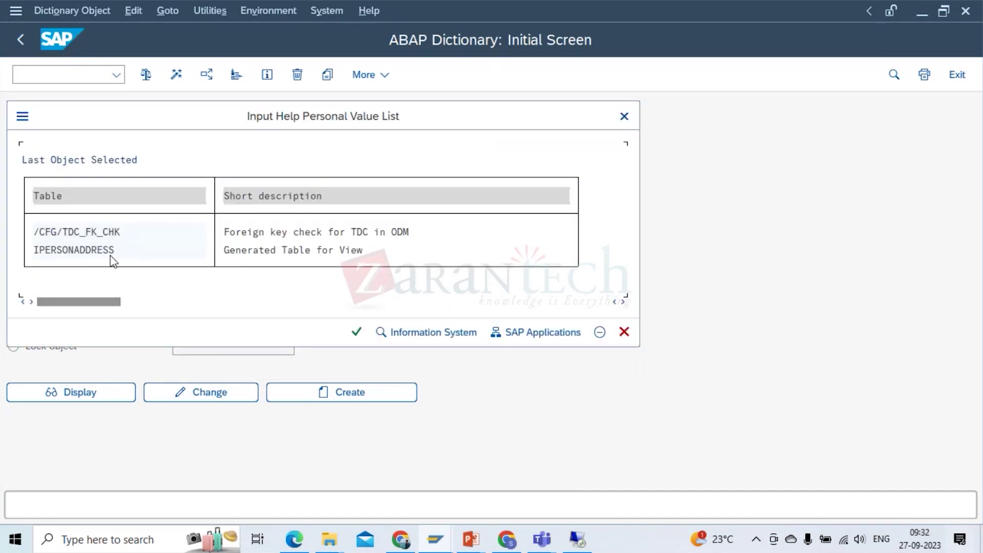
left_click(421, 334)
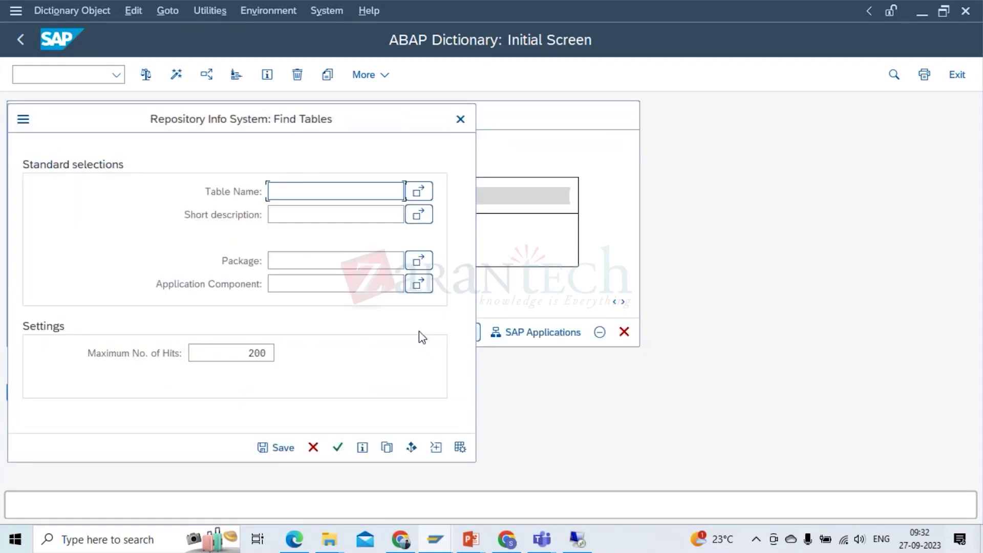
left_click(336, 449)
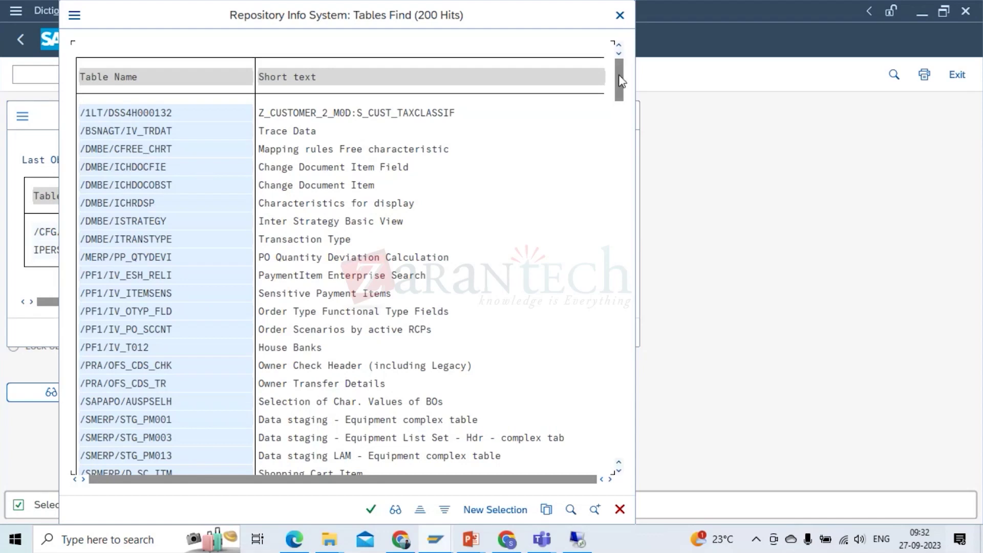
left_click_drag(619, 81, 628, 320)
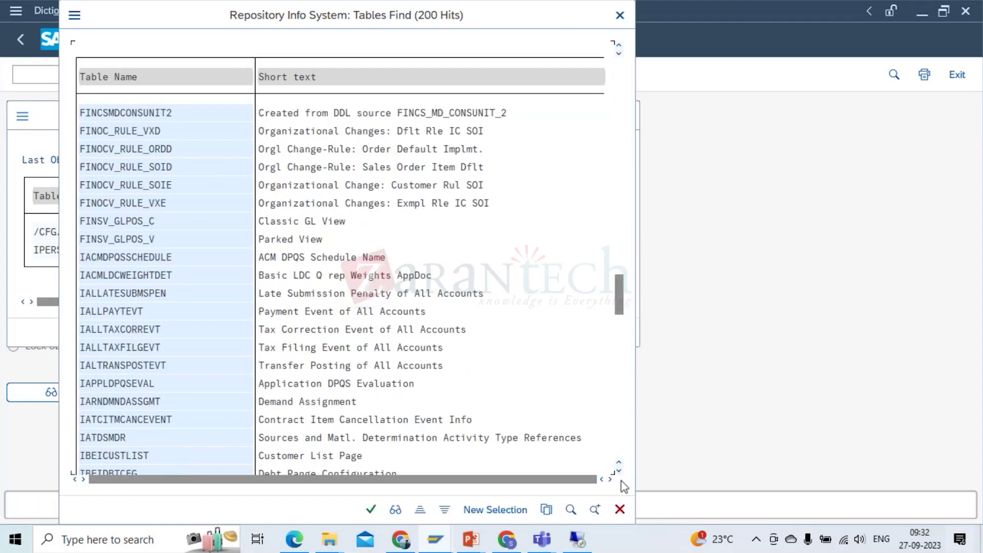
left_click(620, 387)
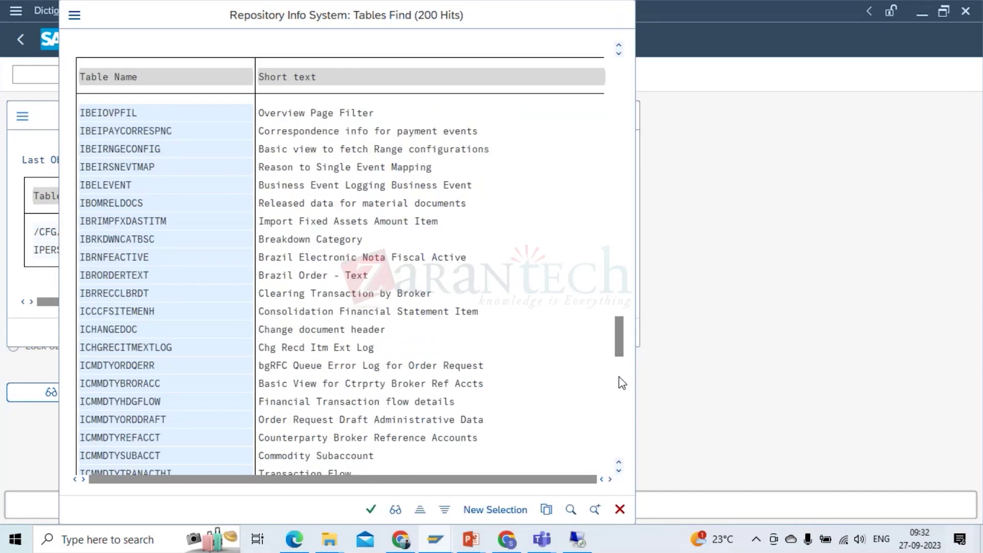
left_click(619, 387)
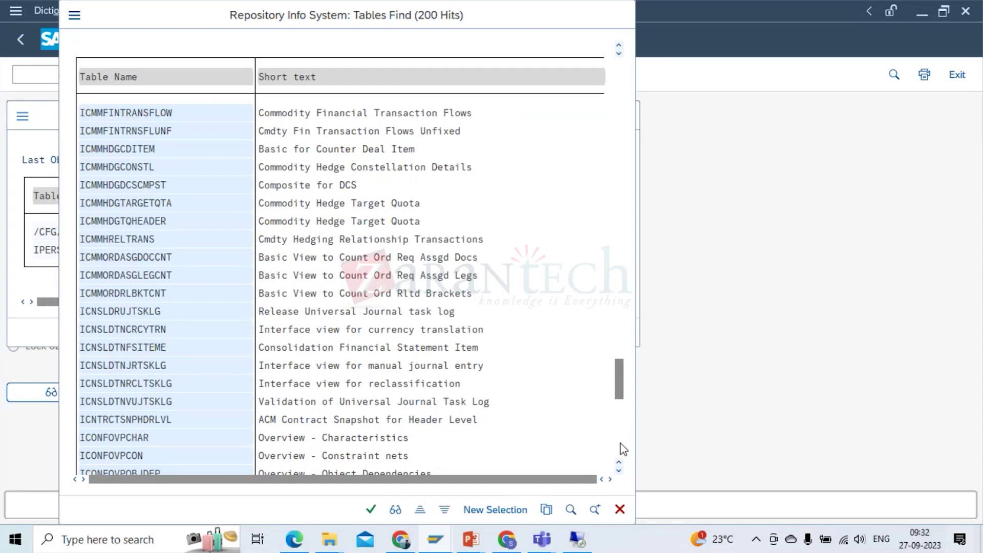
left_click(621, 449)
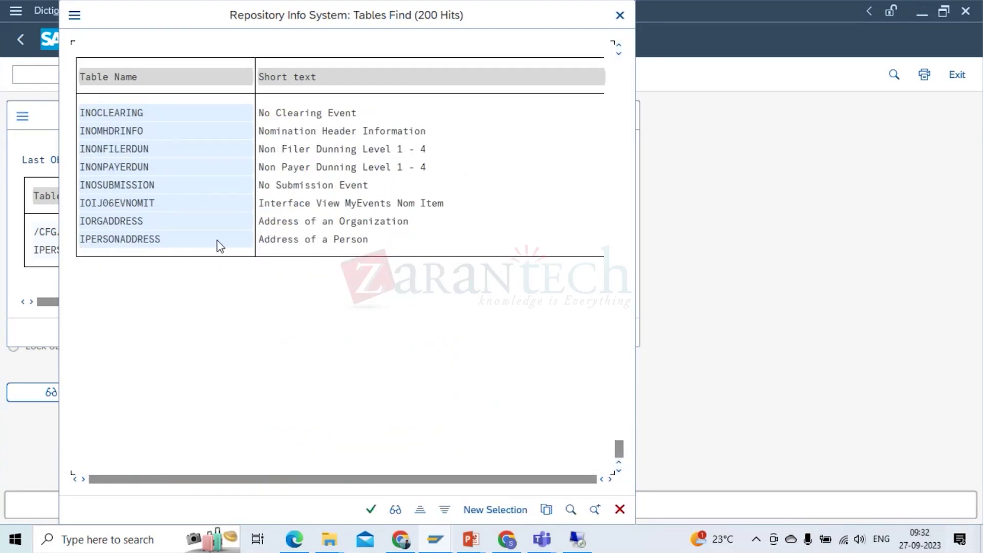
double_click(300, 244)
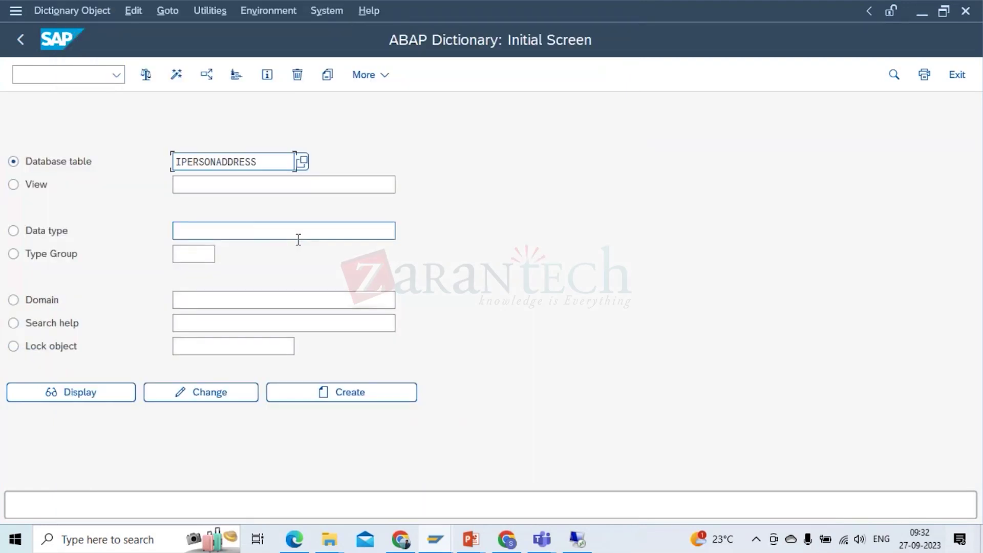
Display IPERSONADDRESS and examine its table/join conditions and selection conditions
left_click(73, 395)
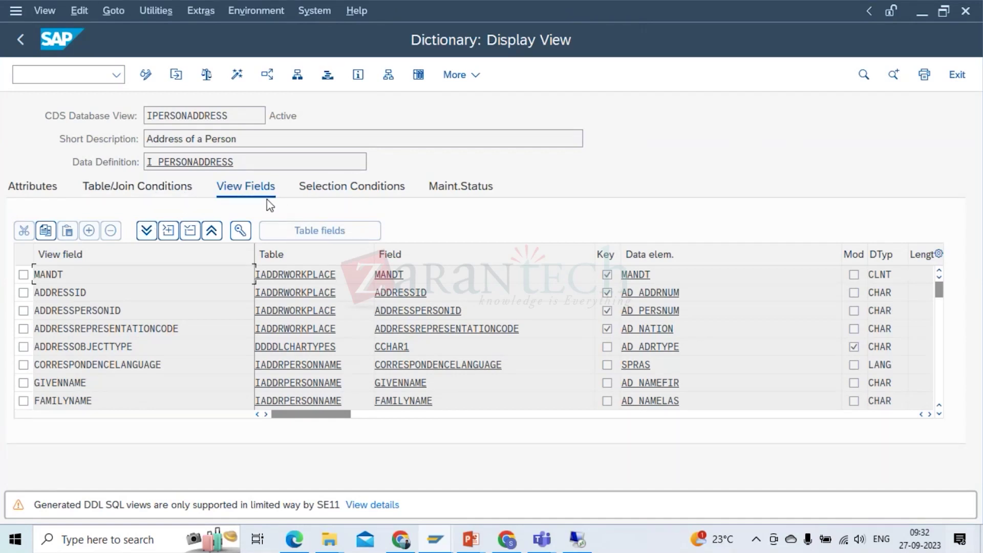
left_click(159, 198)
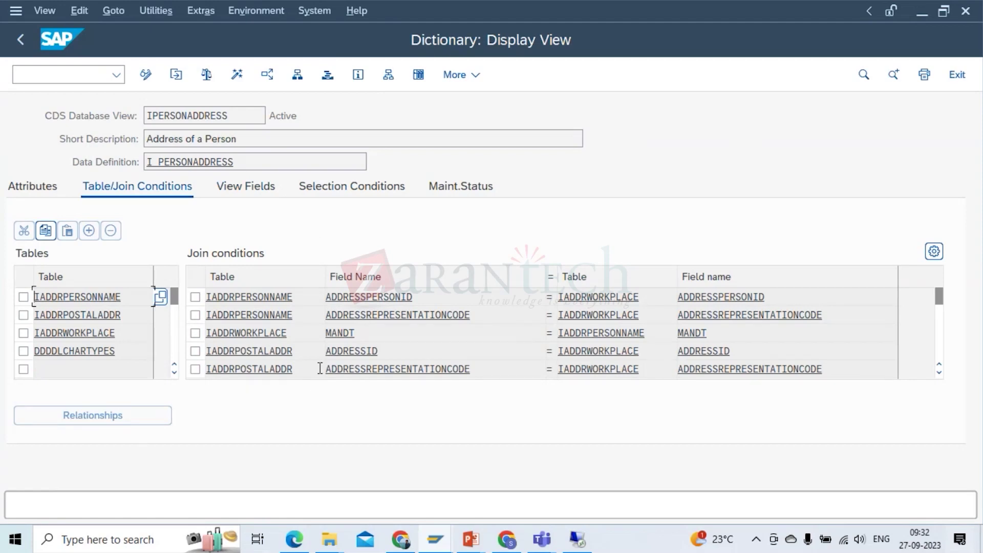
left_click(352, 193)
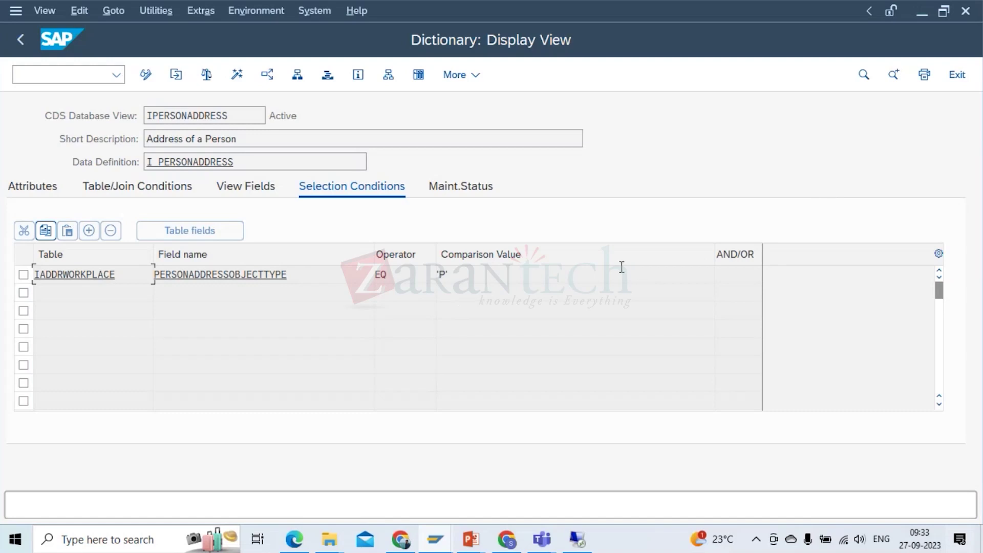
Return to the Excel sheet and describe Entity type 2 in A12 as "to Upload check table and txet table"
left_click(920, 13)
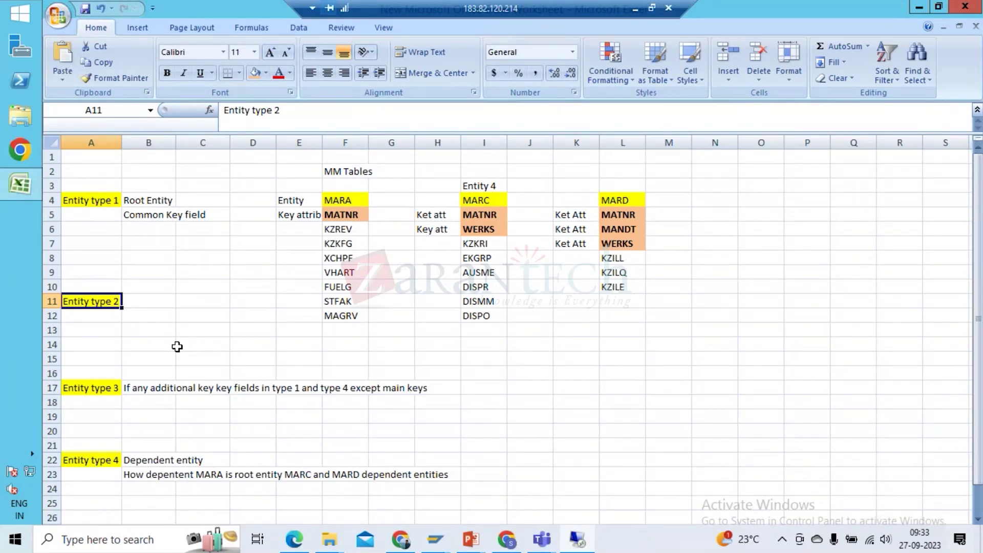
left_click(83, 318)
type("to")
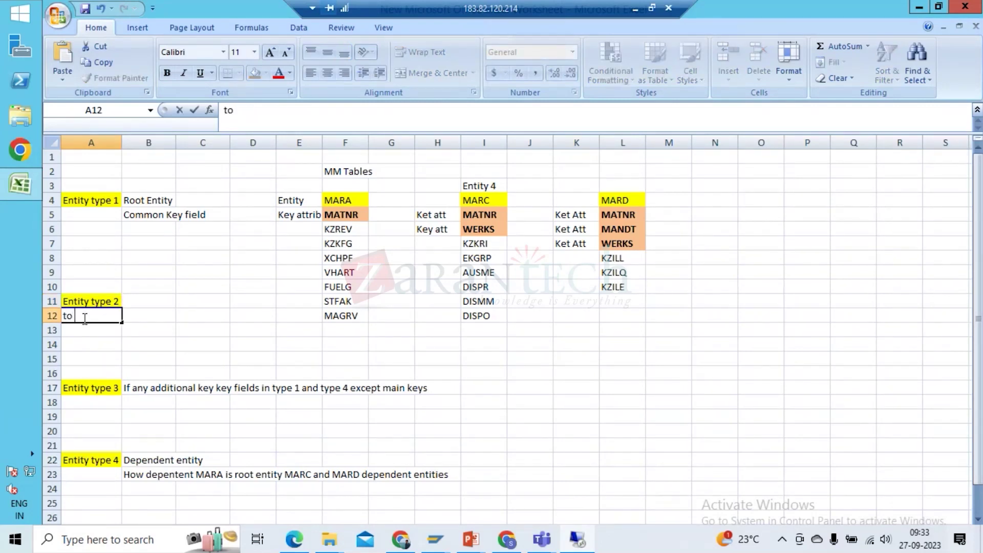
type(" Upload check ")
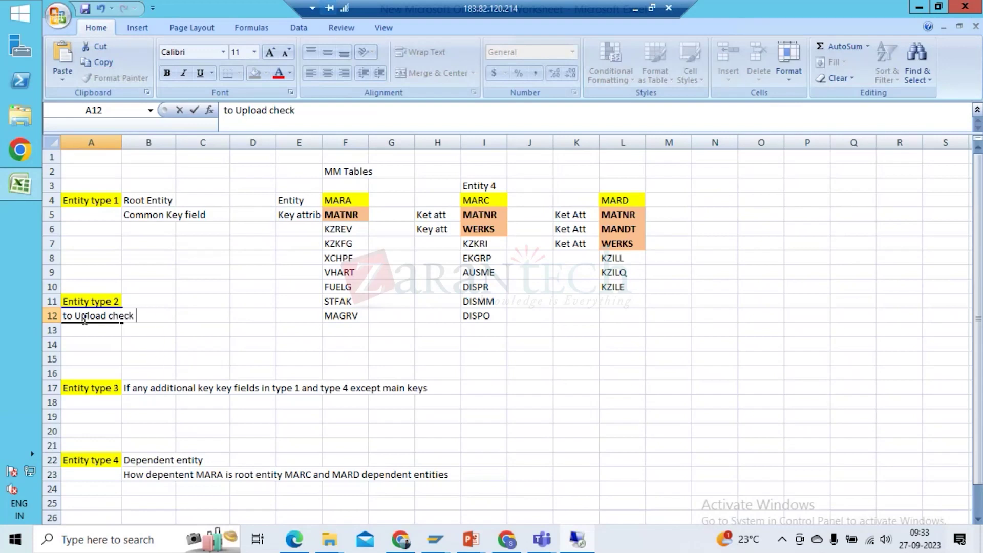
type("table and t")
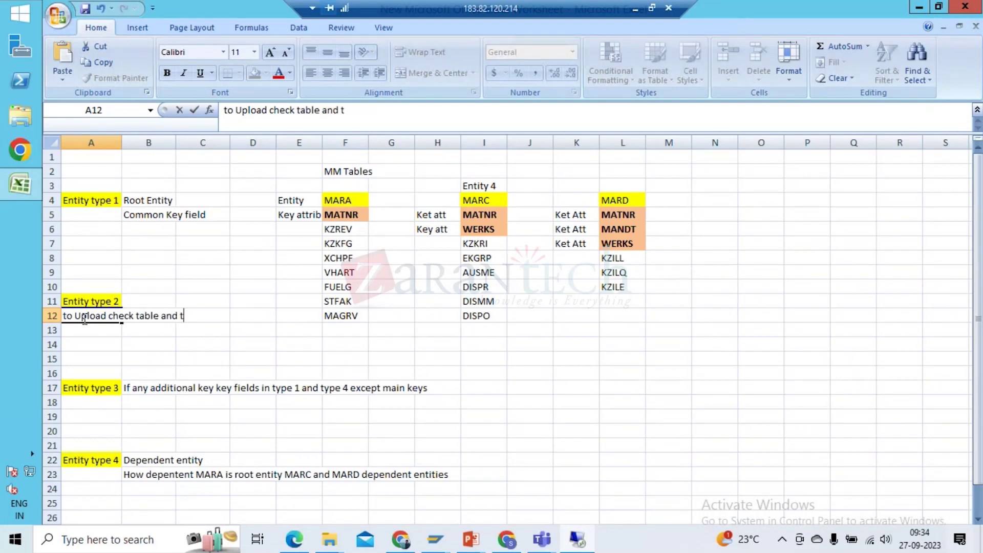
type("xet table")
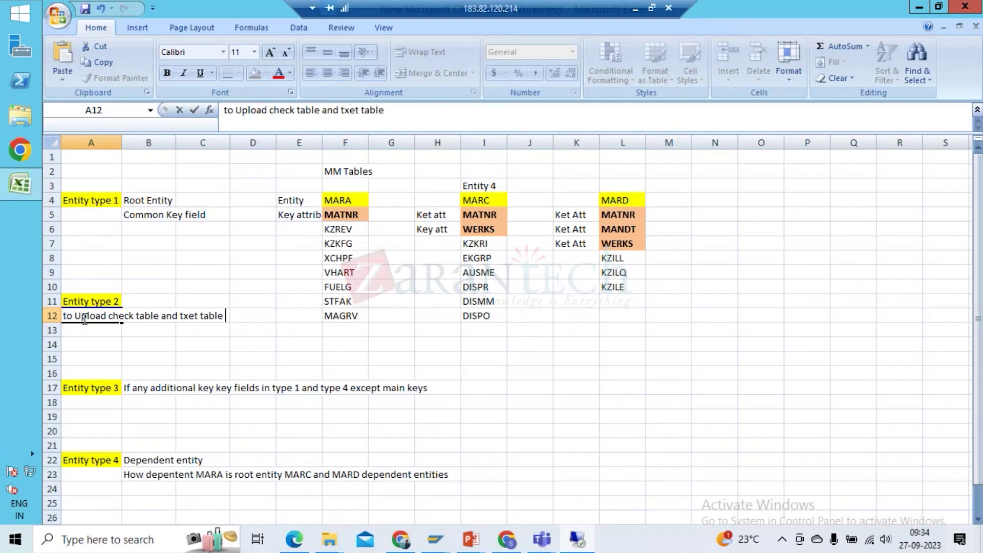
key("Return")
Add the transaction code "SE11" in A13 below the Entity type 2 description
key("Return")
key("Up")
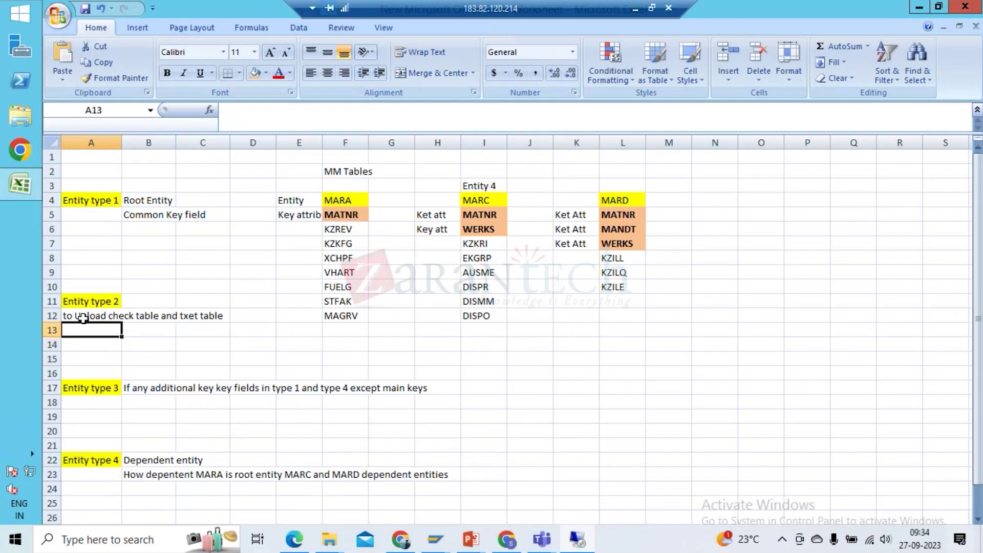
type("SE11")
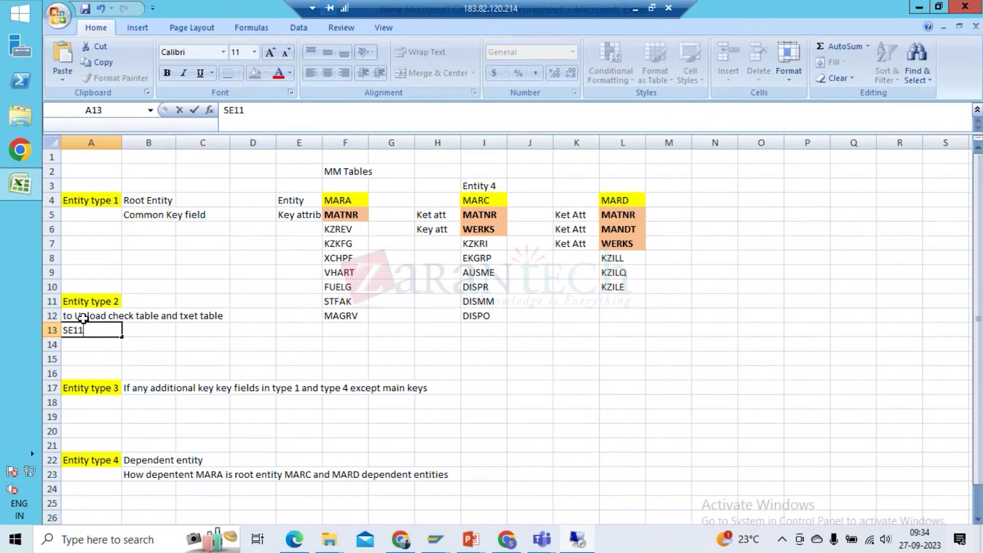
key("Return")
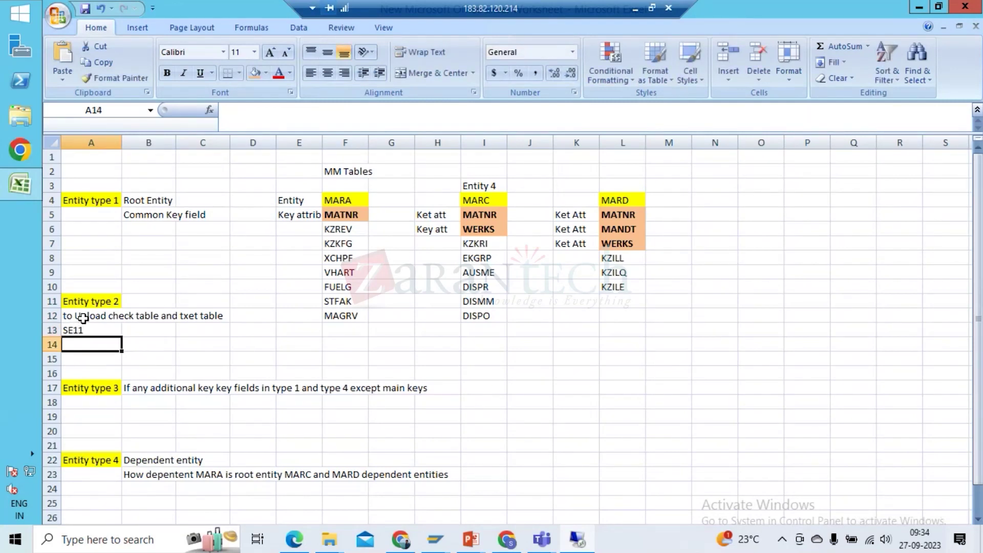
Switch to SAP GUI and go back from the IPERSONADDRESS view to the ABAP Dictionary initial screen
key("alt+Tab")
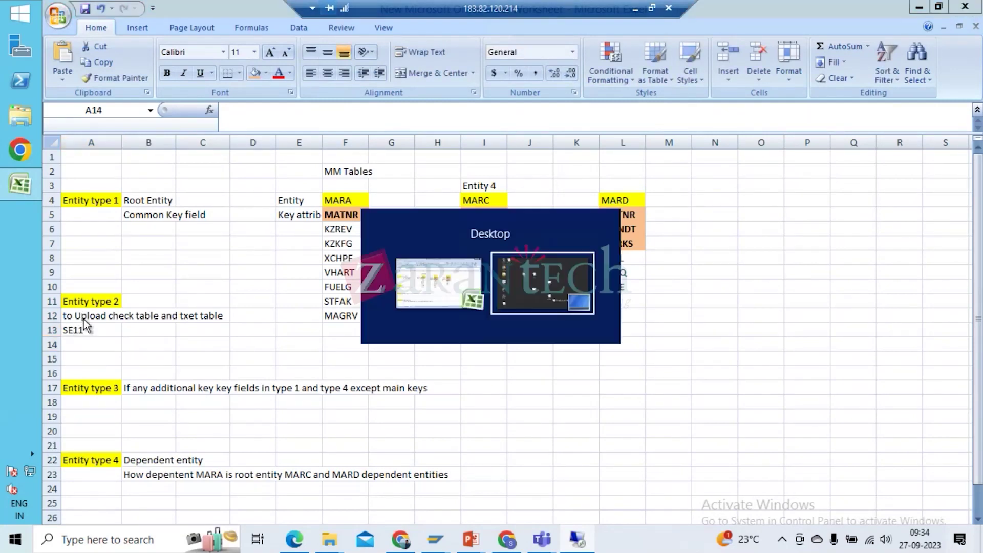
key("alt+Tab")
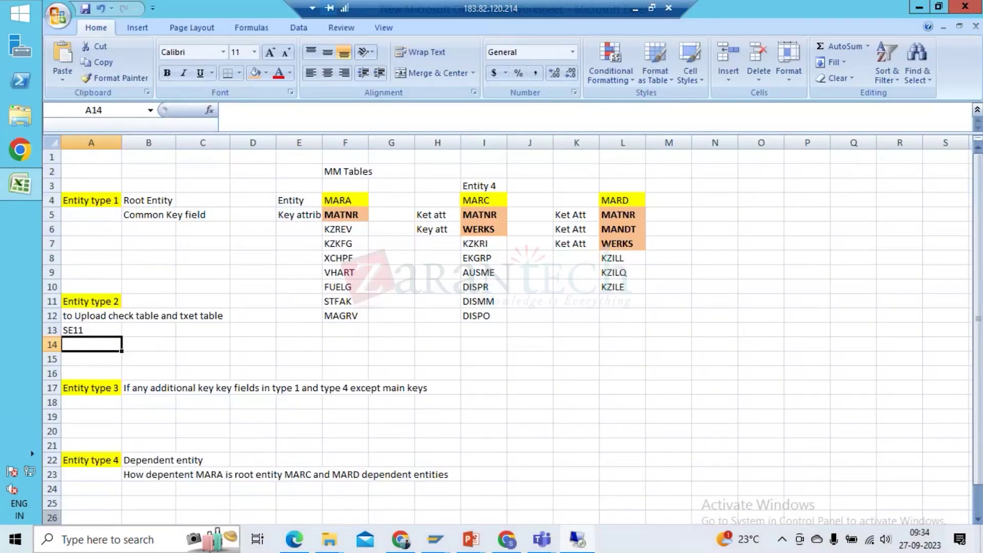
mouse_move(577, 539)
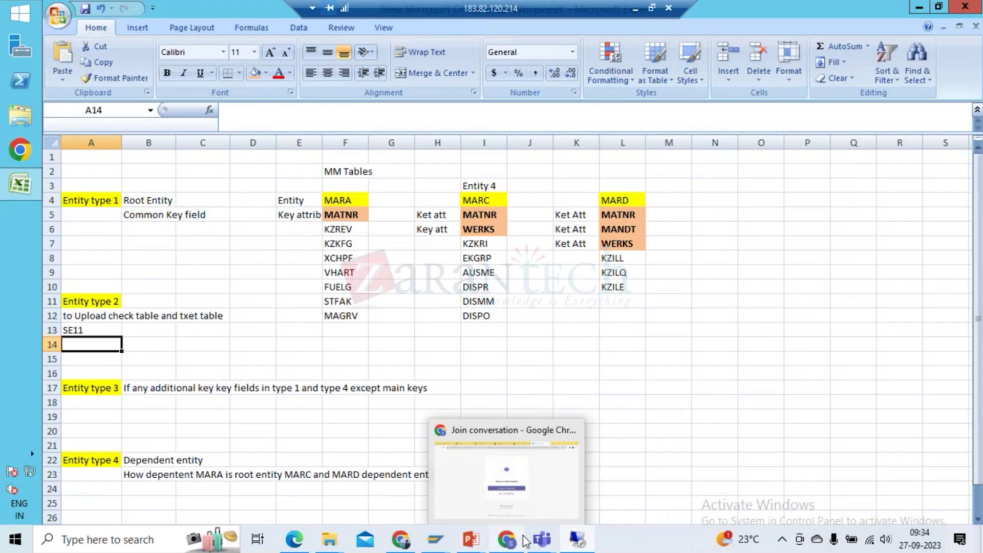
mouse_move(540, 544)
mouse_move(435, 543)
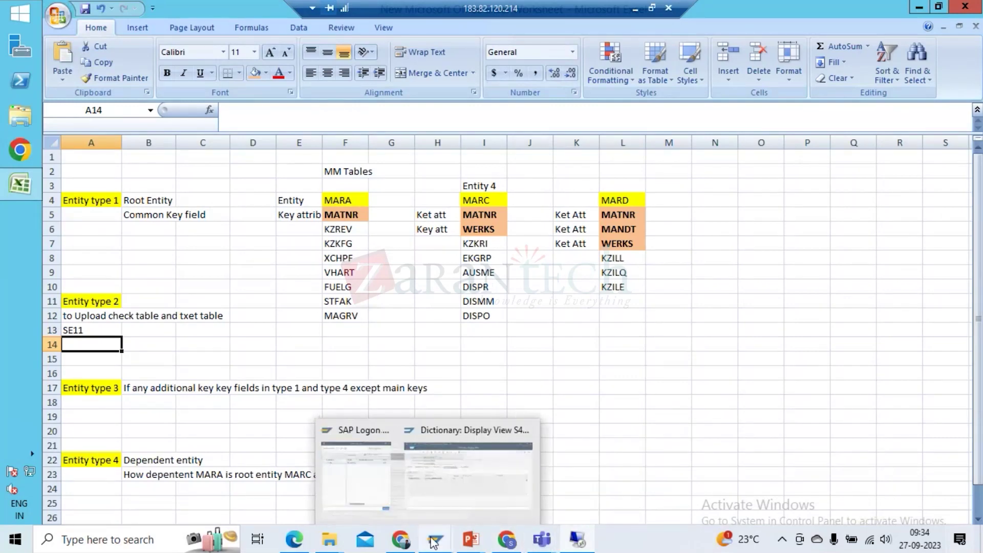
left_click(461, 457)
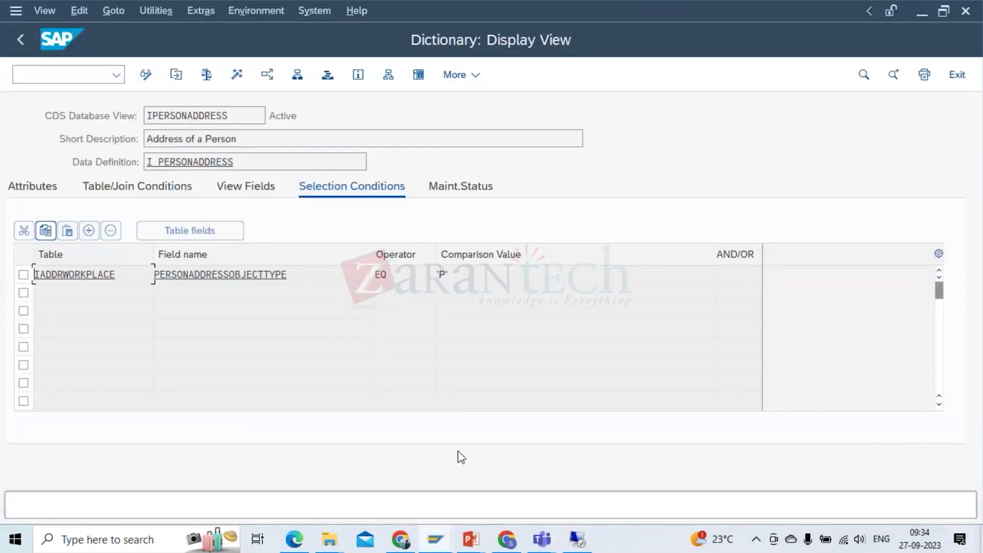
left_click(17, 35)
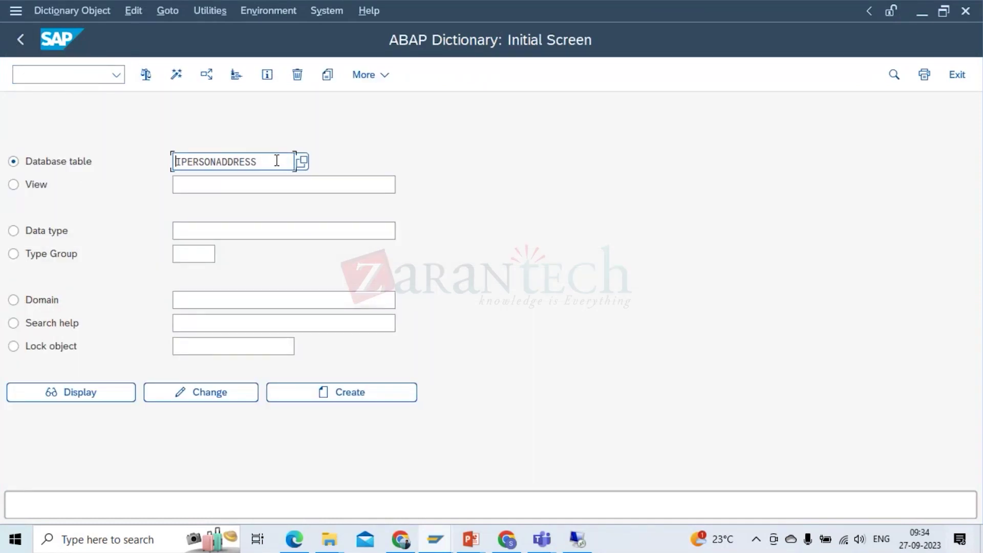
Display the database table LFA1 and show the input help and check tables of its fields
double_click(276, 160)
type("LFA")
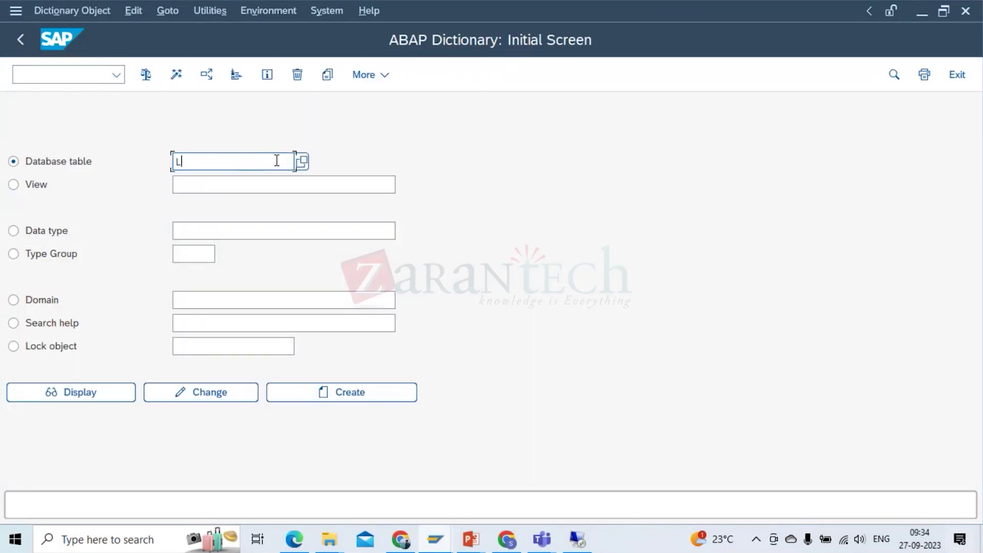
type("1")
left_click(86, 395)
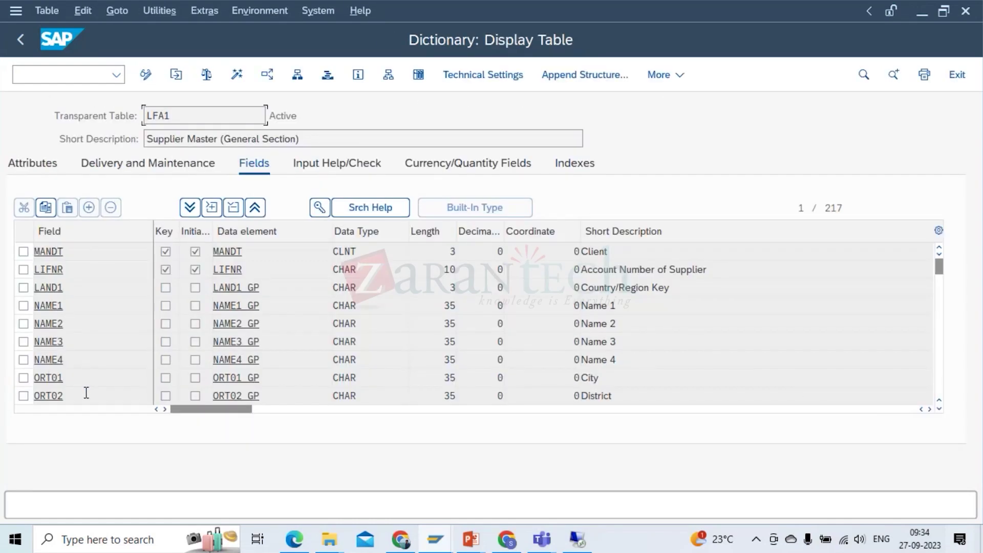
left_click(451, 174)
left_click(343, 168)
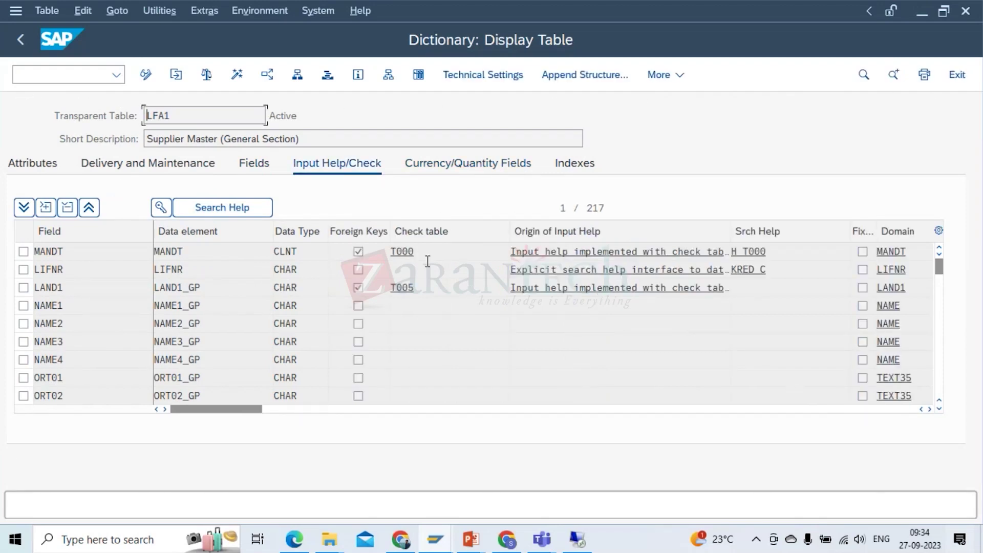
Open the check table T005 of the LAND1 field and look through its field list
left_click(407, 285)
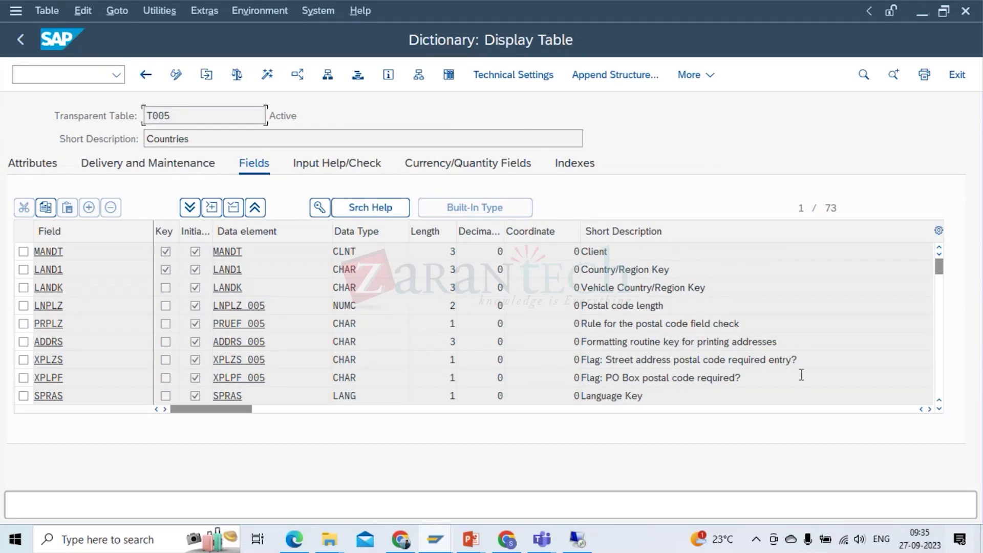
left_click(899, 383)
left_click(940, 409)
left_click(939, 408)
left_click(939, 408)
left_click(939, 408)
left_click(940, 408)
left_click(940, 408)
left_click(939, 408)
left_click(940, 408)
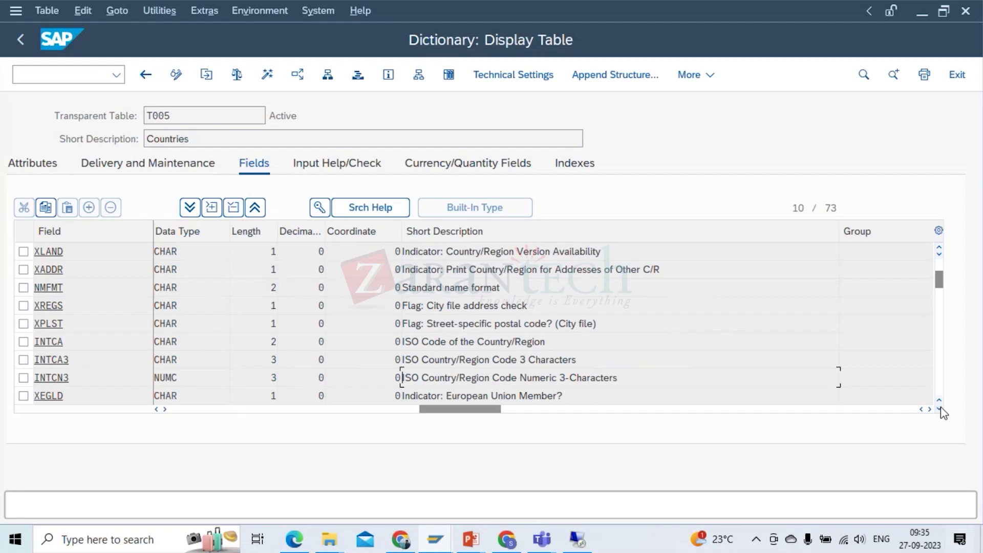
Switch to the Excel sheet and extend A13 to read "SE11 - Table LFA1- tab inupt help - check tables"
key("alt+Tab")
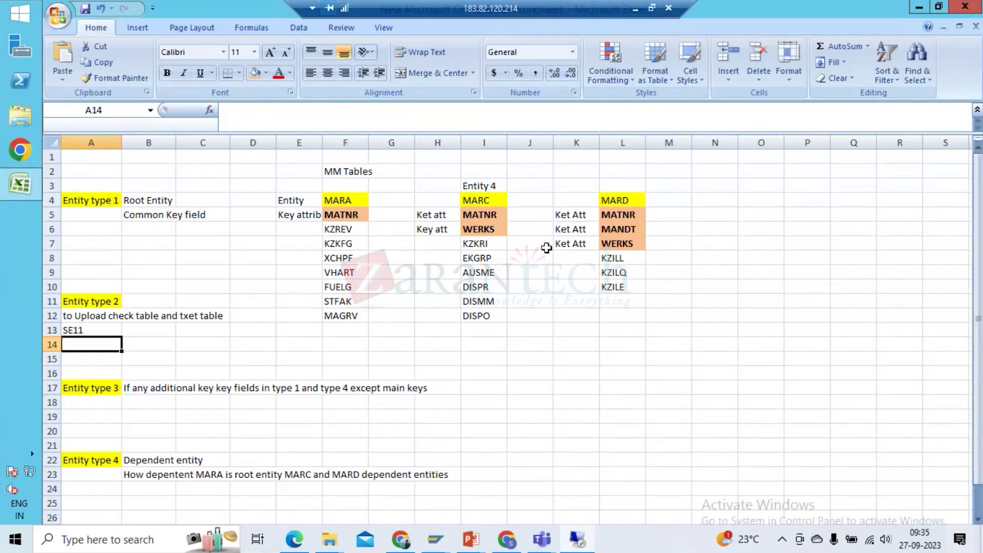
left_click(494, 188)
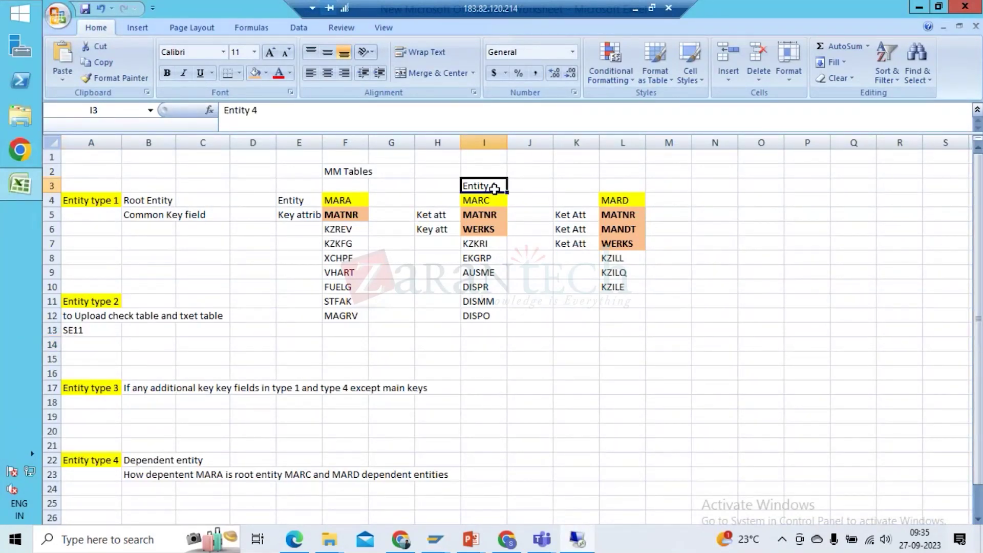
left_click(92, 332)
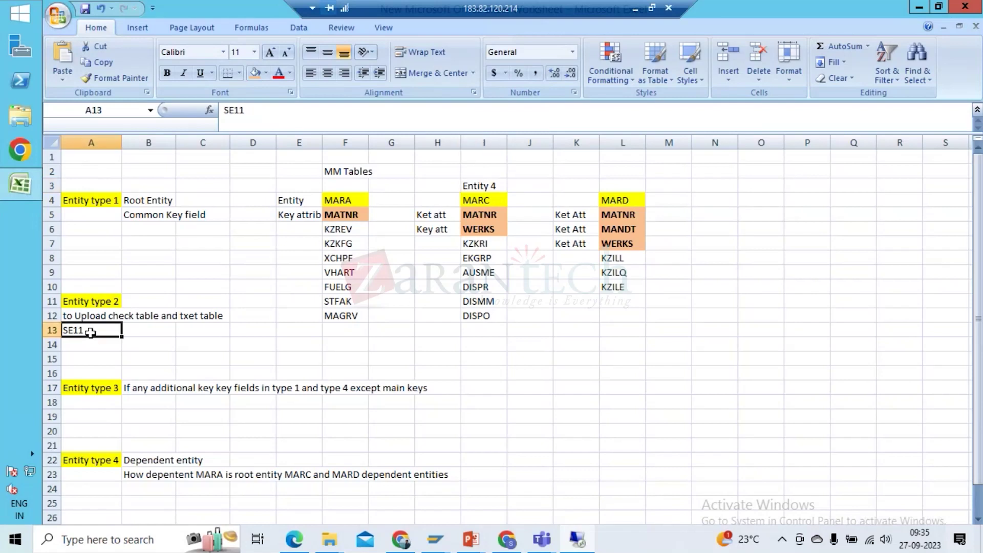
left_click(263, 111)
type("- ")
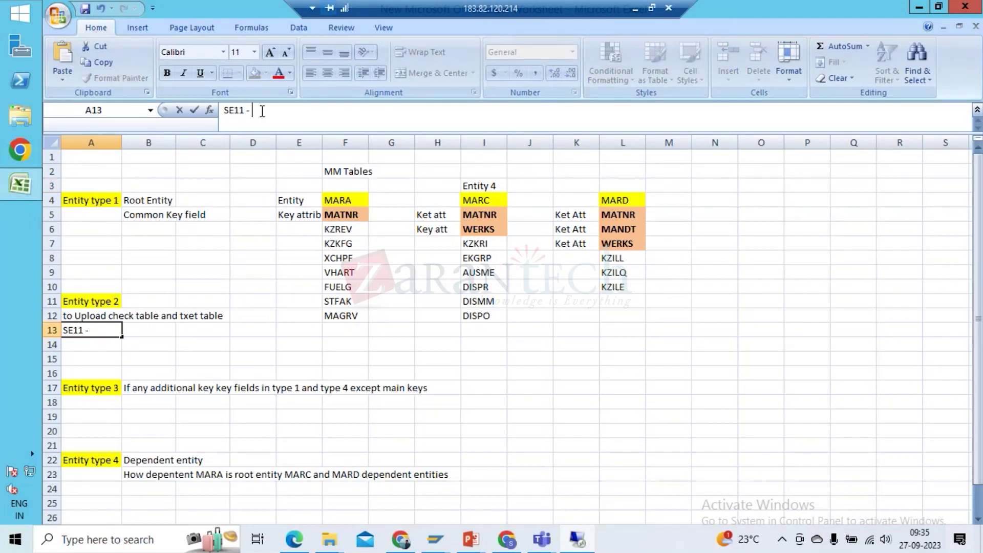
type("Table LFA1- tab in")
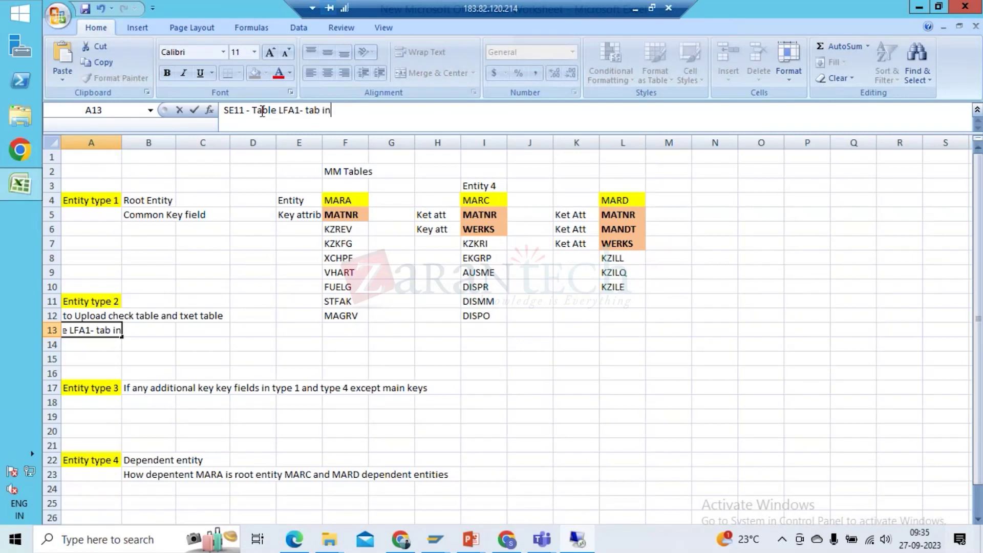
type("upt help ")
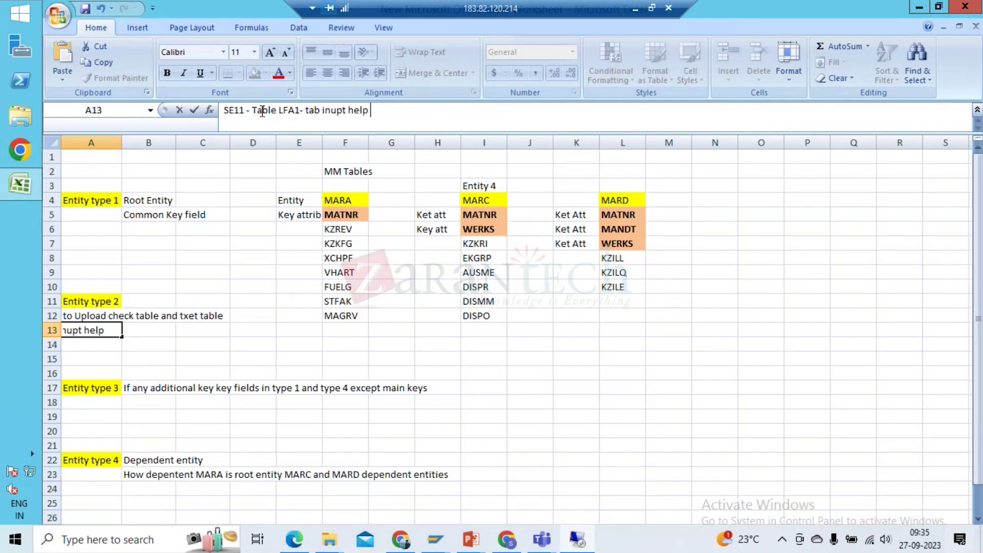
type("- check tables")
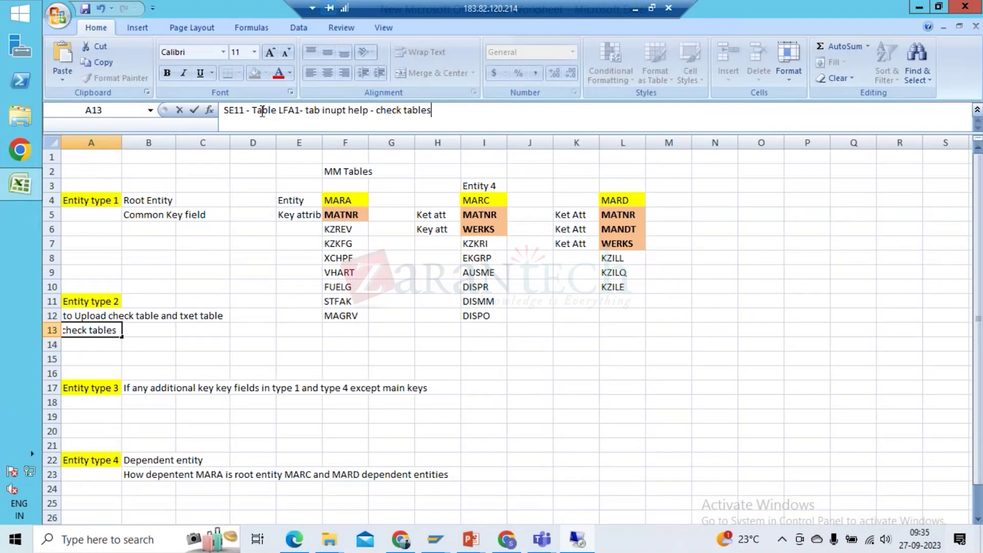
key("Return")
Label the MARA table as "Entity 1" in cell F3
key("Up")
key("Up")
key("Up")
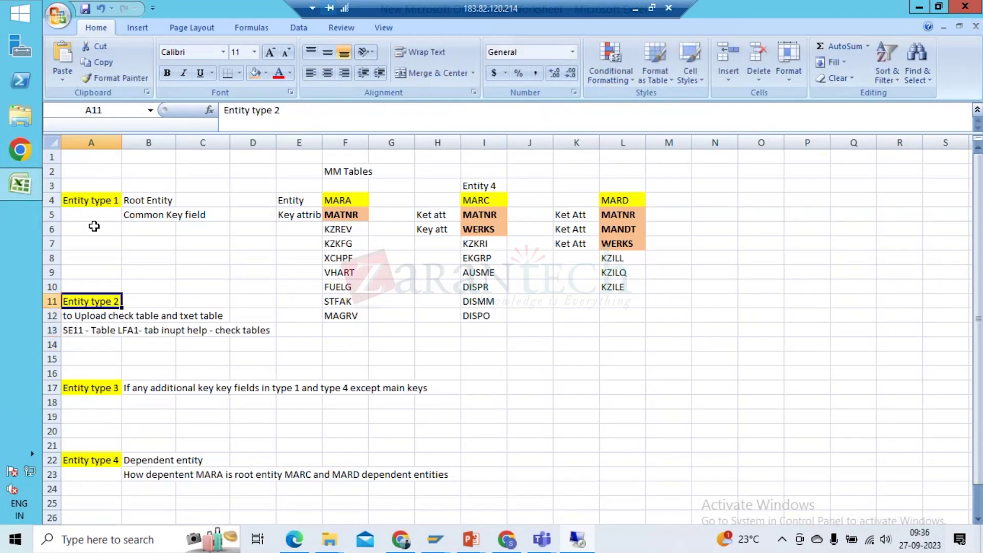
left_click(334, 232)
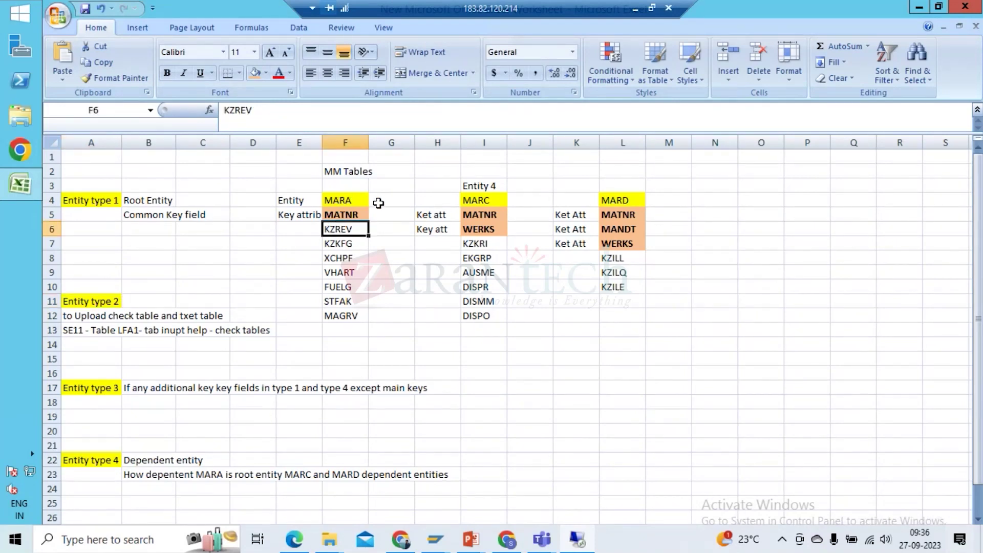
left_click(343, 190)
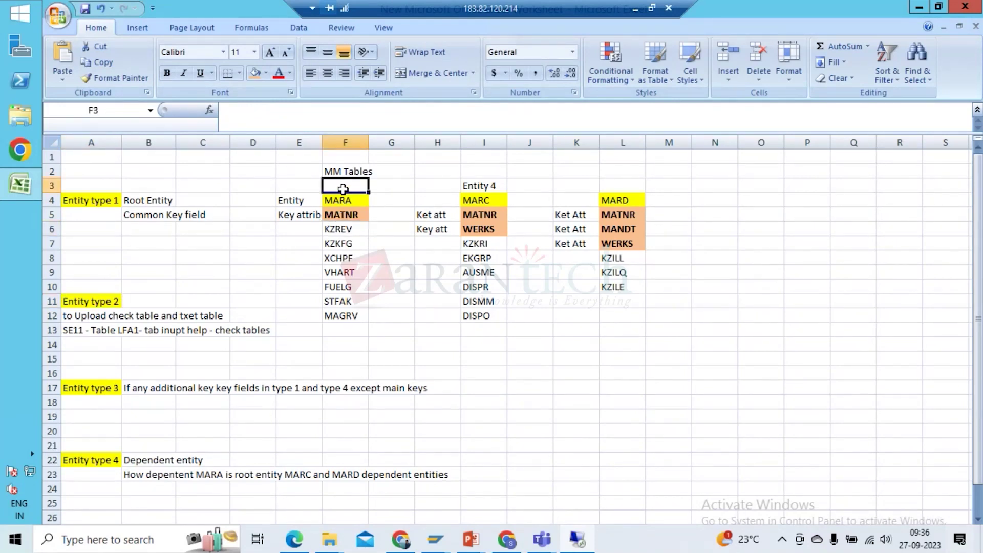
type("Entity 1")
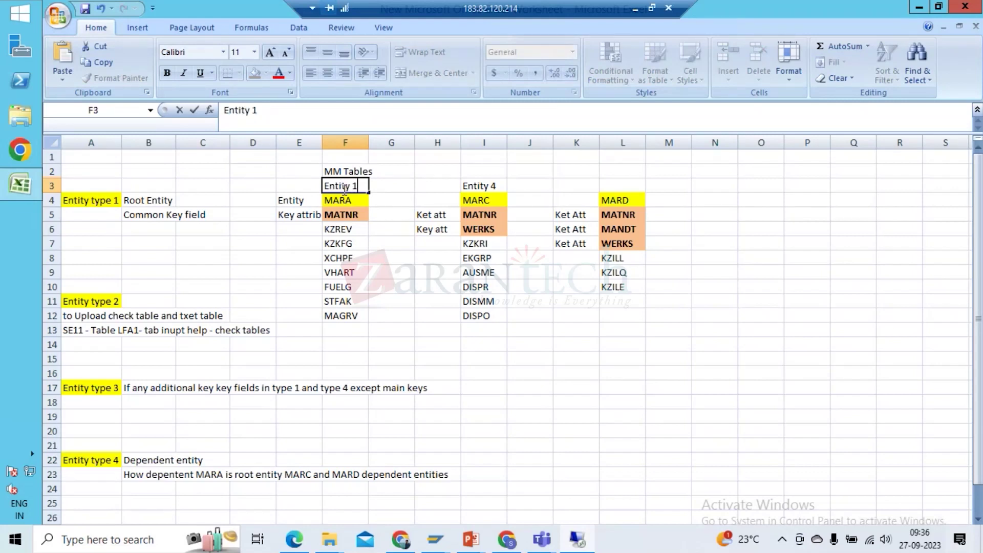
key("Return")
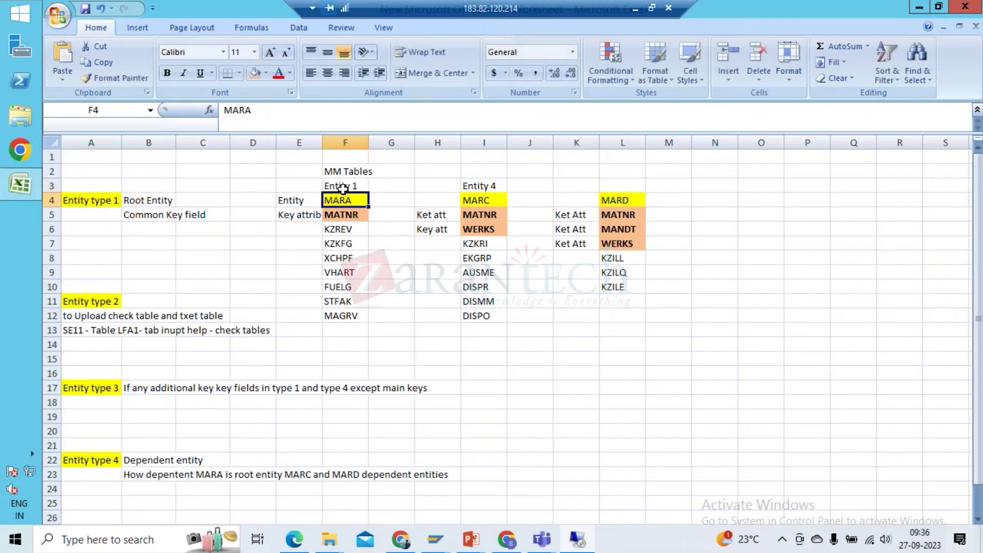
Examine the key attributes listed under the MARC and MARD tables
key("Up")
key("Right")
key("Right")
key("Right")
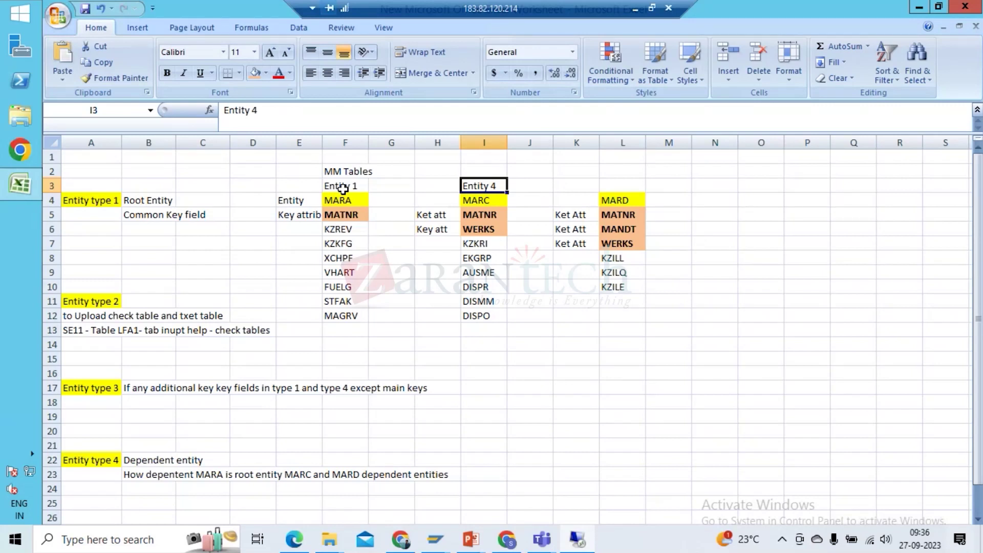
key("Down")
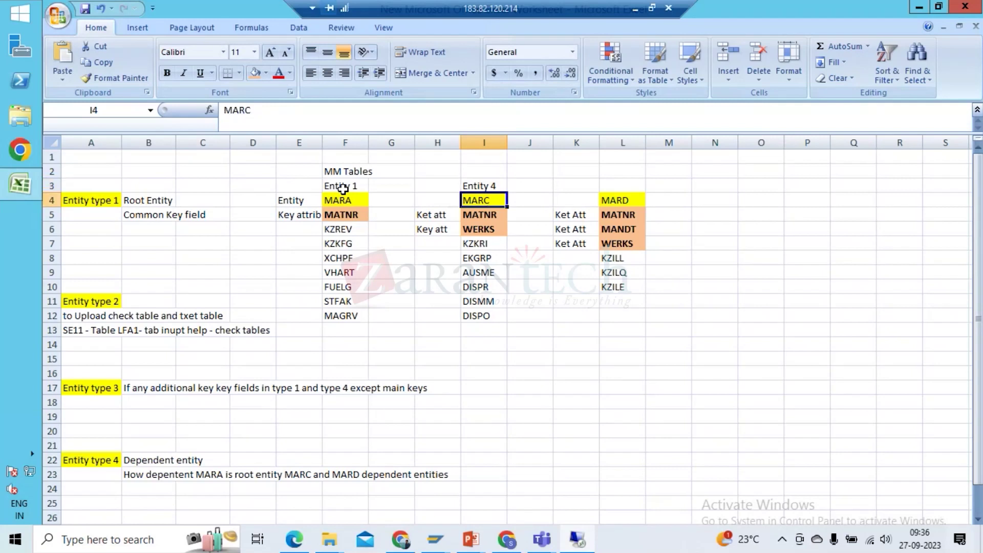
key("Down")
key("shift+Down")
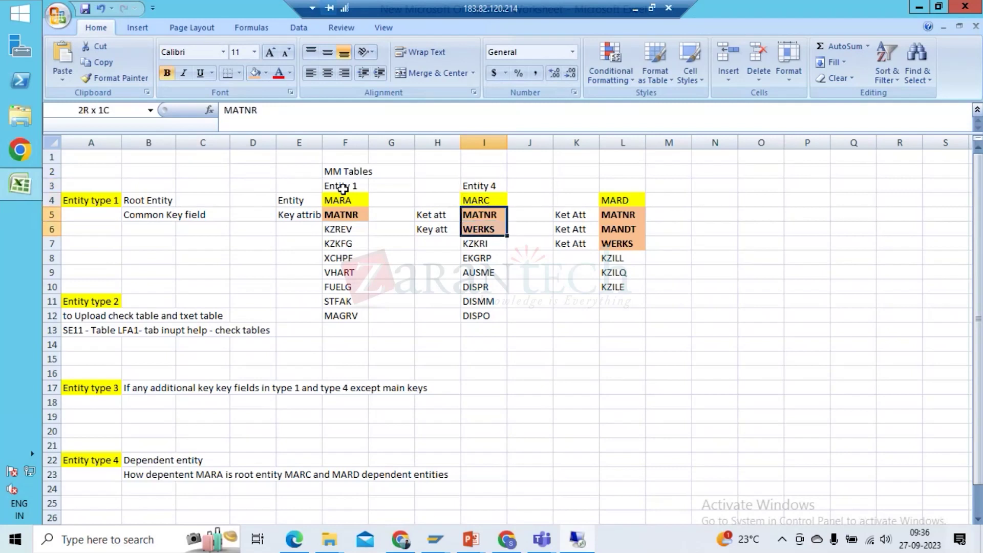
key("Right")
key("Right")
key("Right")
key("Up")
key("Up")
key("Down")
key("Down")
key("Left")
key("Left")
key("Left")
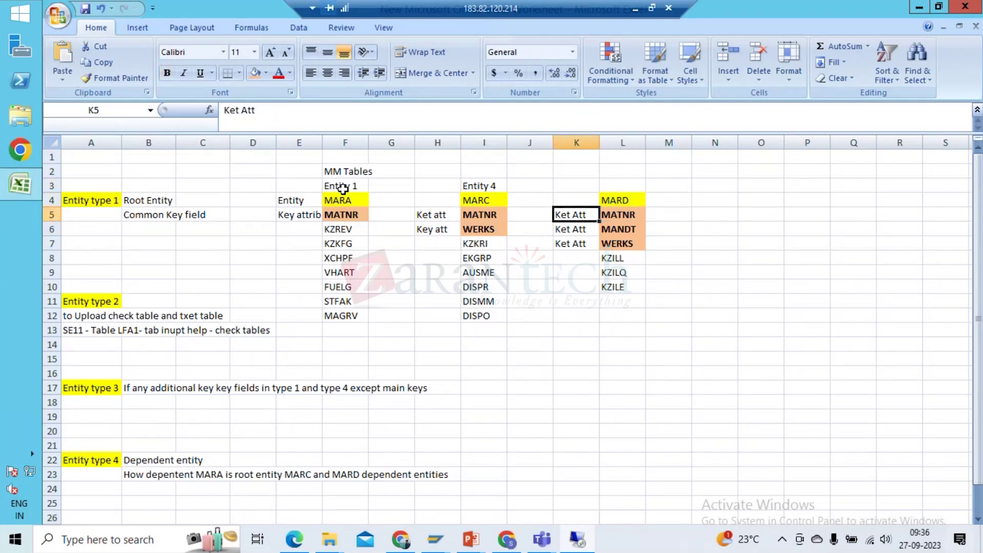
key("Right")
key("Right")
key("Right")
key("shift+Down")
key("shift+Right")
key("shift+Left")
key("shift+Down")
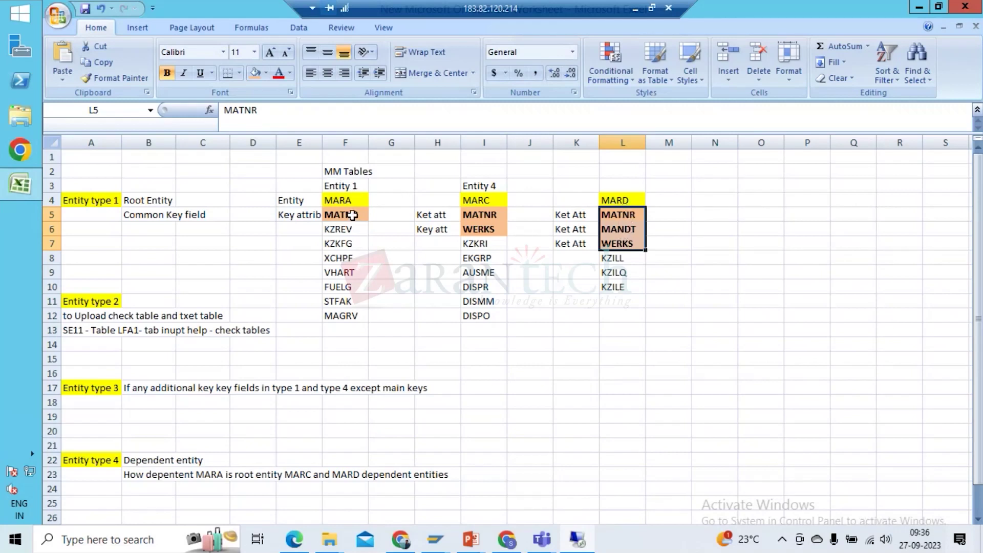
Label the MARD table as "Entity 4" in cell L3
left_click(611, 186)
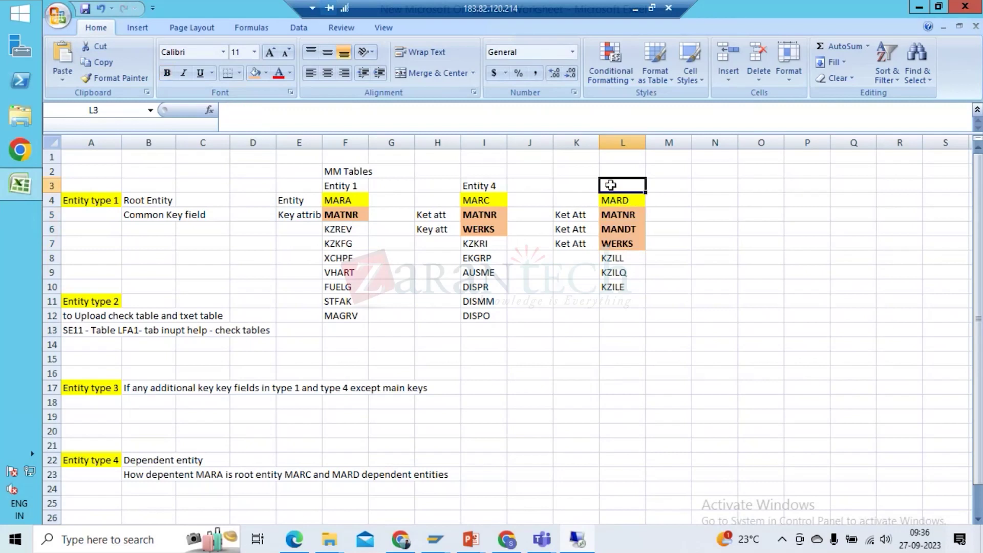
type("Et")
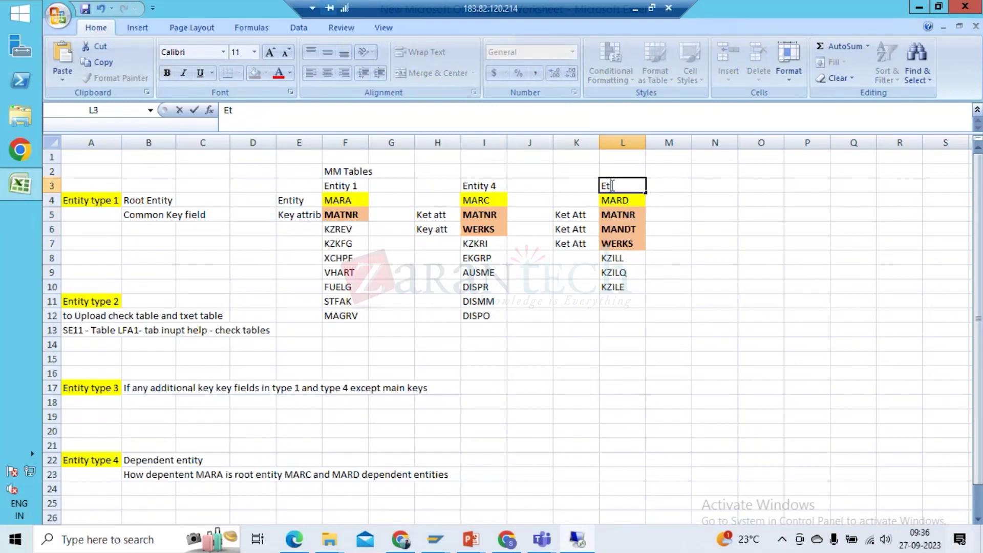
key("BackSpace")
type("ntiy")
key("BackSpace")
type("ty 4")
key("Return")
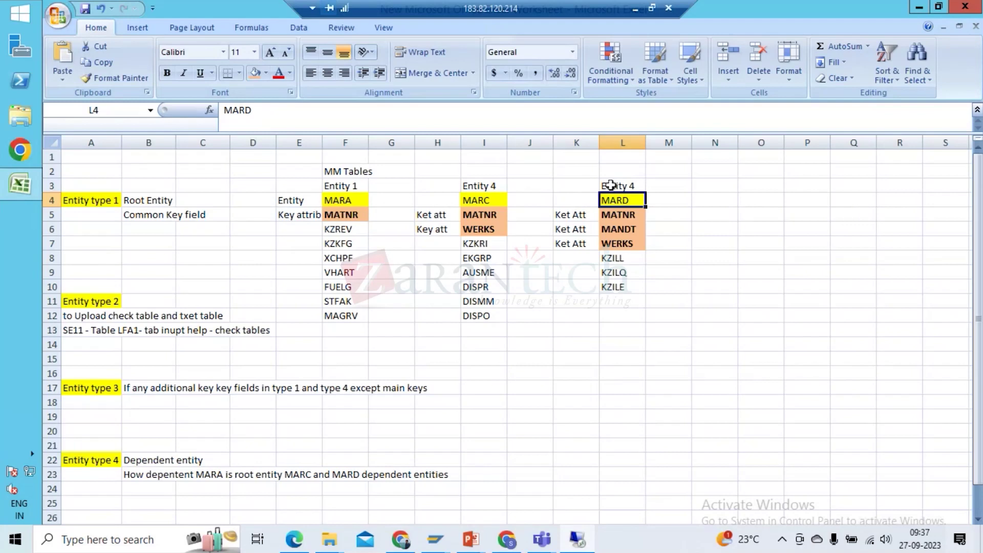
Enter the table name "LFA1" in cell O4 and fill the cell with yellow
key("Right")
key("Right")
key("Right")
key("Down")
key("Up")
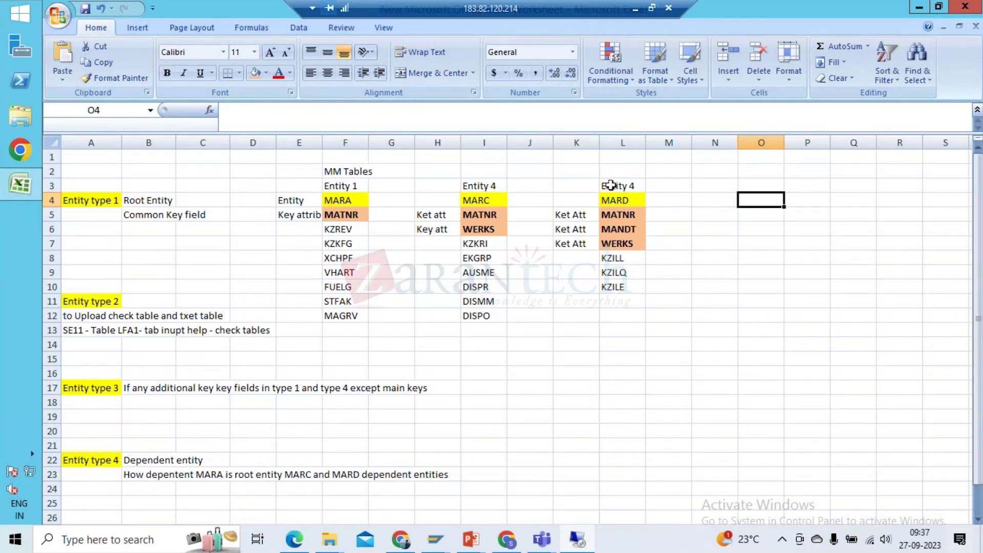
type("L")
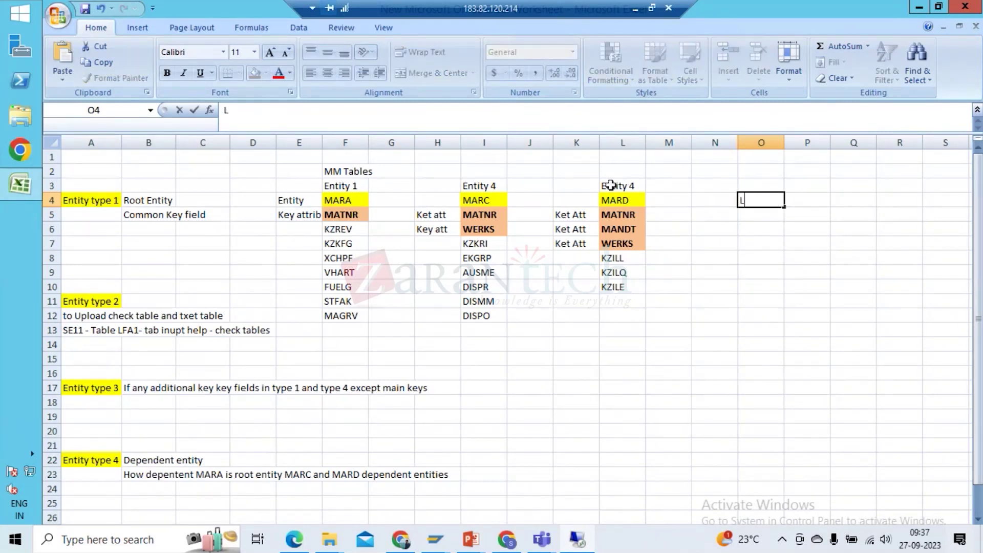
type("FA1")
key("ctrl+Return")
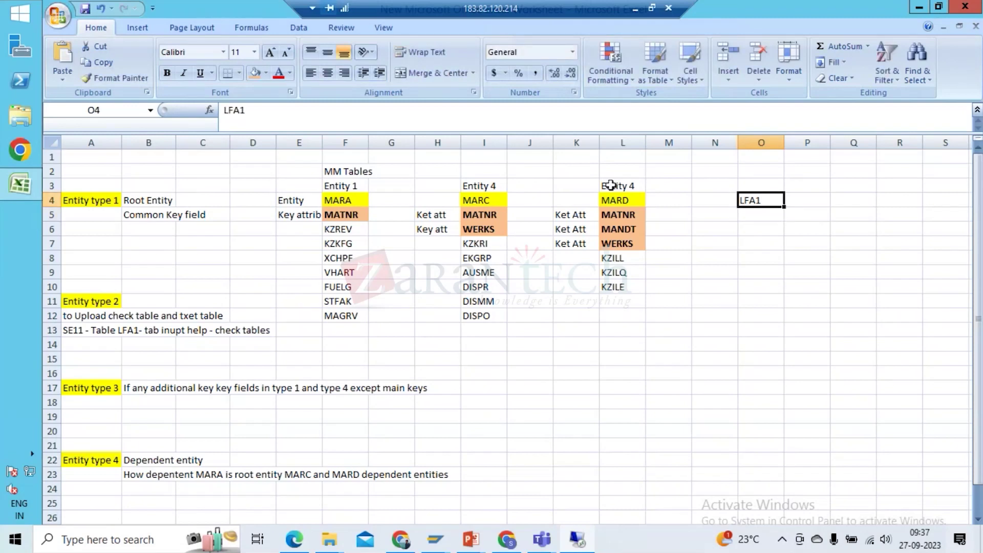
left_click(264, 74)
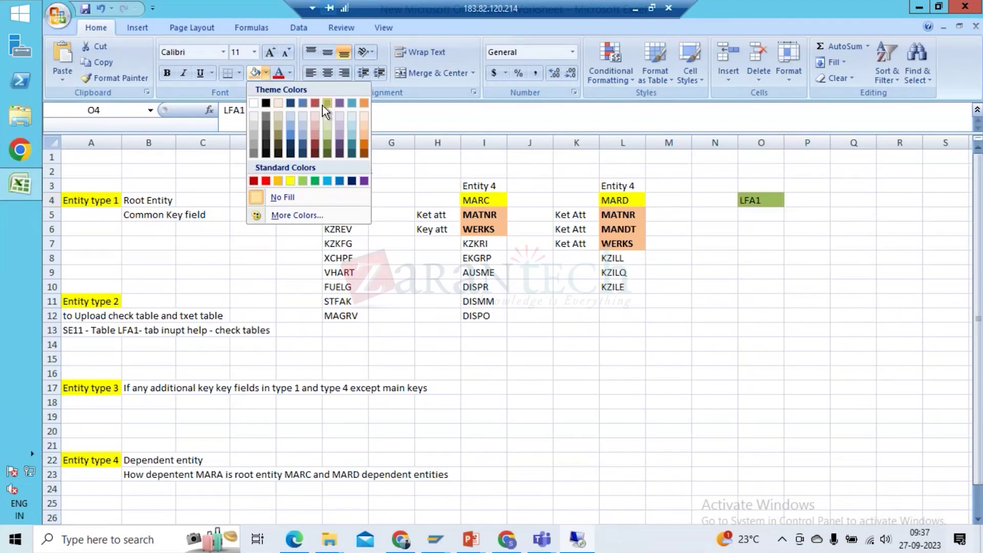
left_click(290, 181)
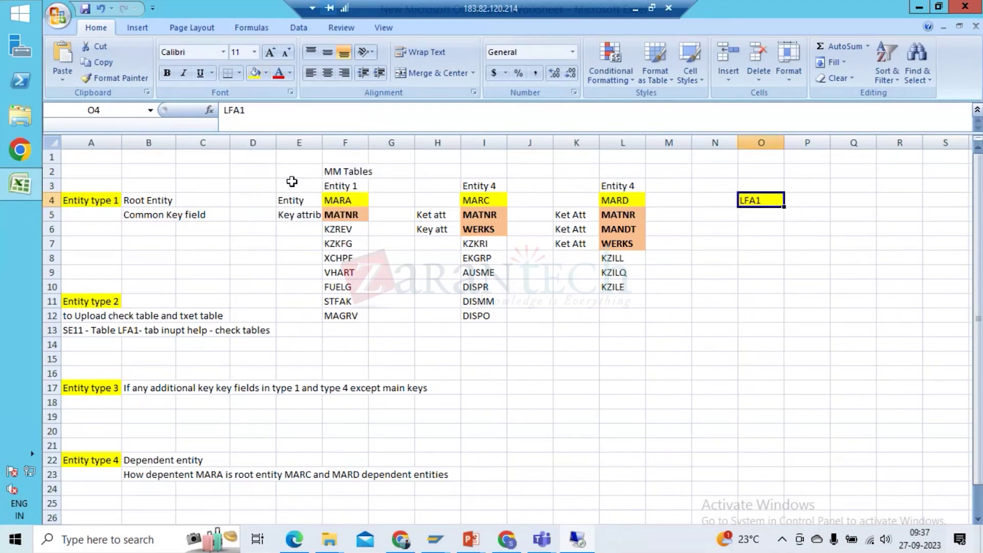
Copy the LFA1 cell, switch to SAP GUI, and return from T005 to display table LFA1 afresh
key("Return")
key("Up")
key("ctrl+c")
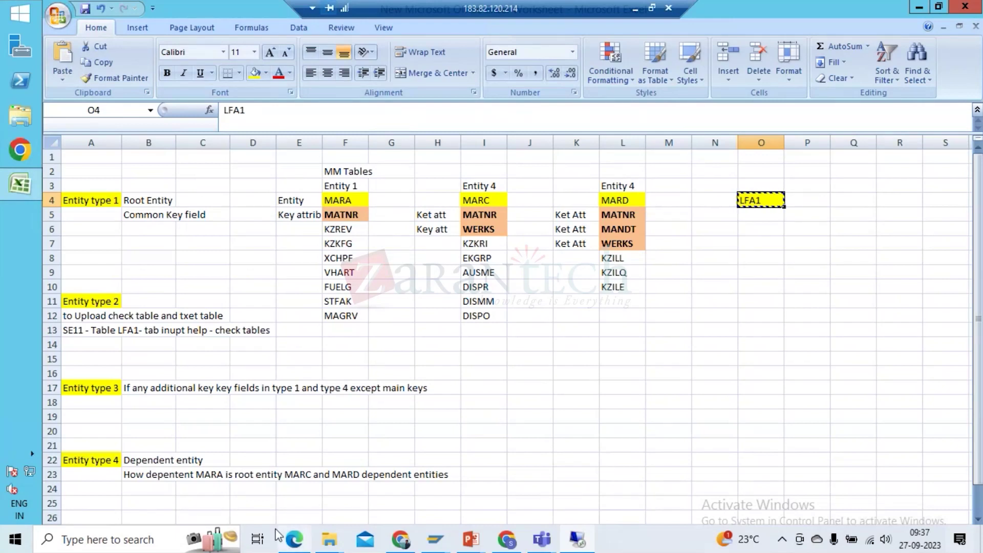
mouse_move(578, 539)
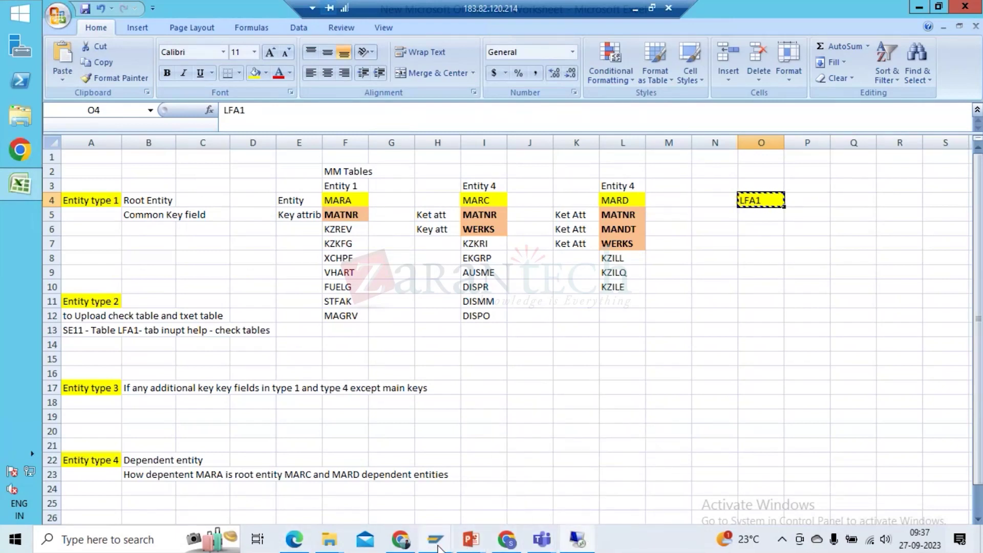
mouse_move(435, 539)
left_click(469, 489)
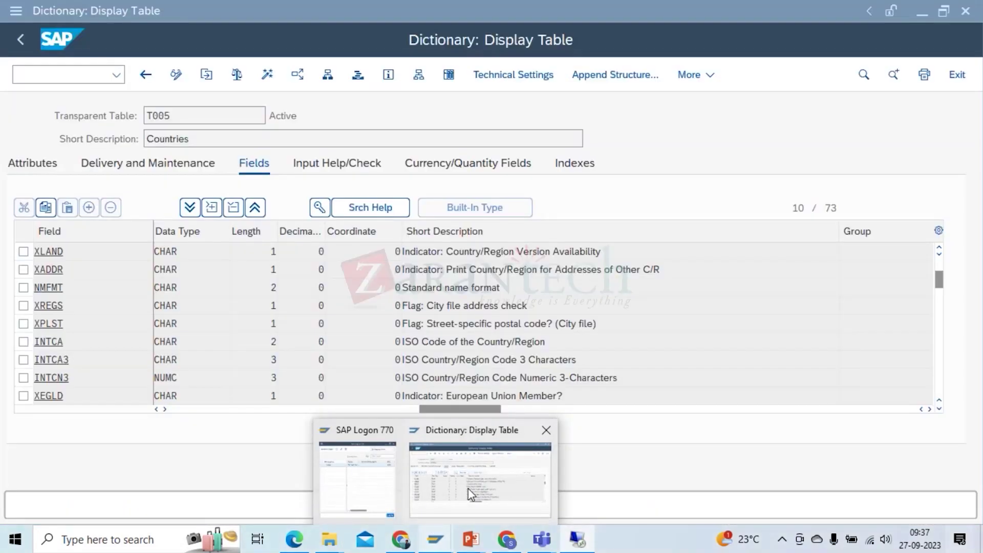
left_click(22, 46)
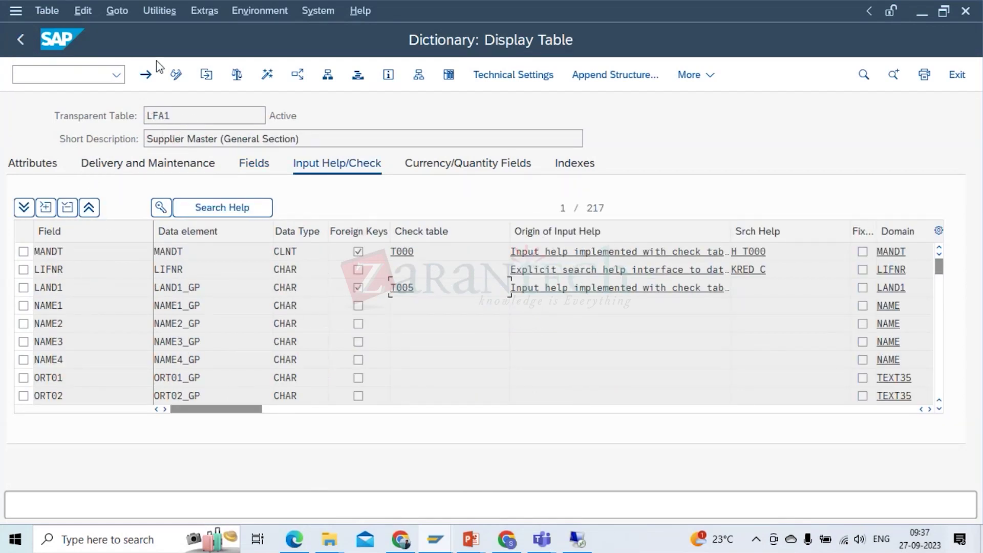
left_click(22, 42)
left_click(80, 391)
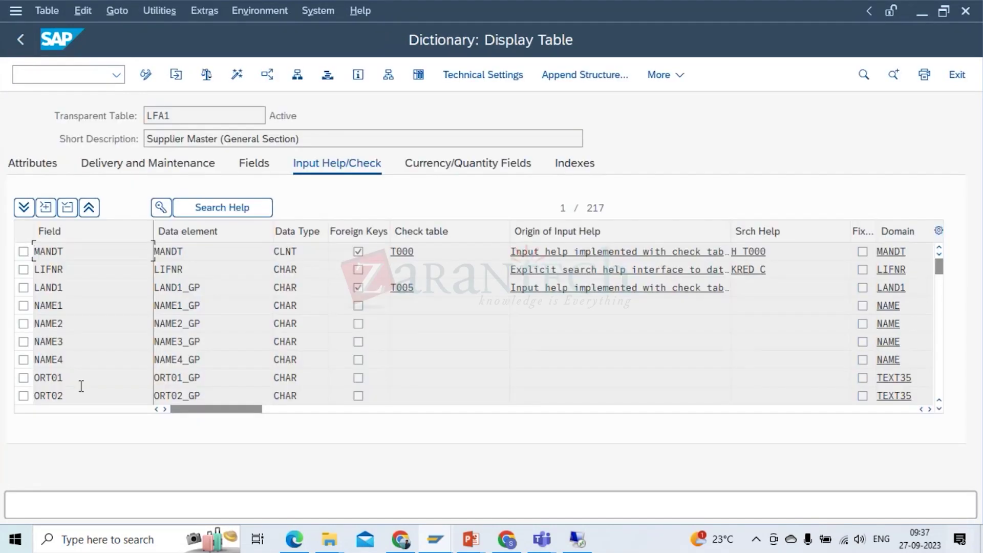
View the attributes, the delivery and maintenance settings, and the field list of table LFA1
left_click(41, 169)
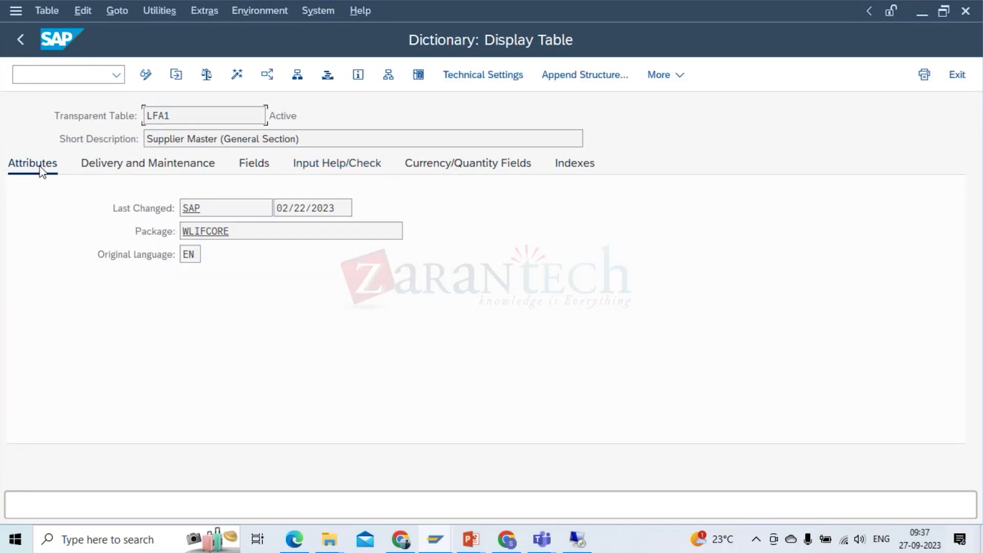
left_click(131, 162)
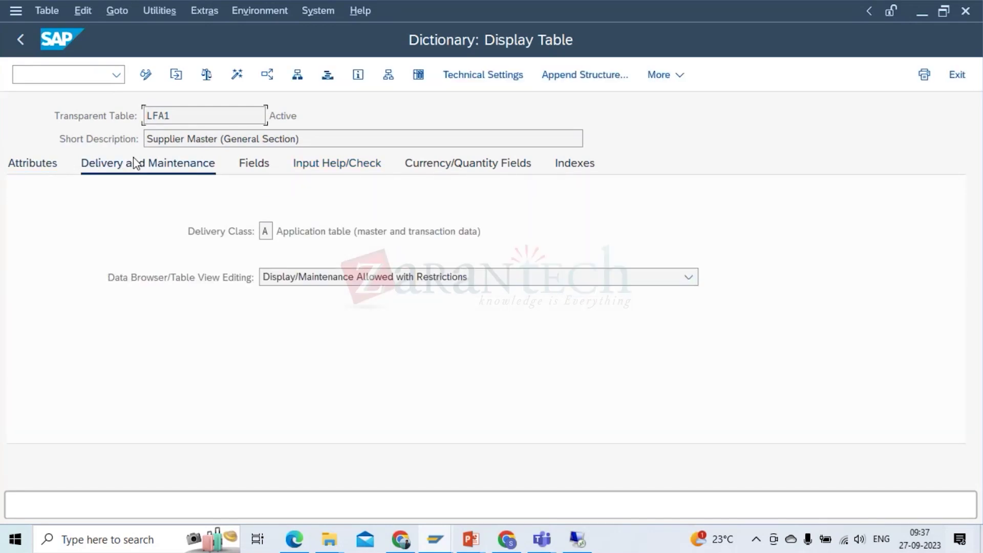
left_click(255, 163)
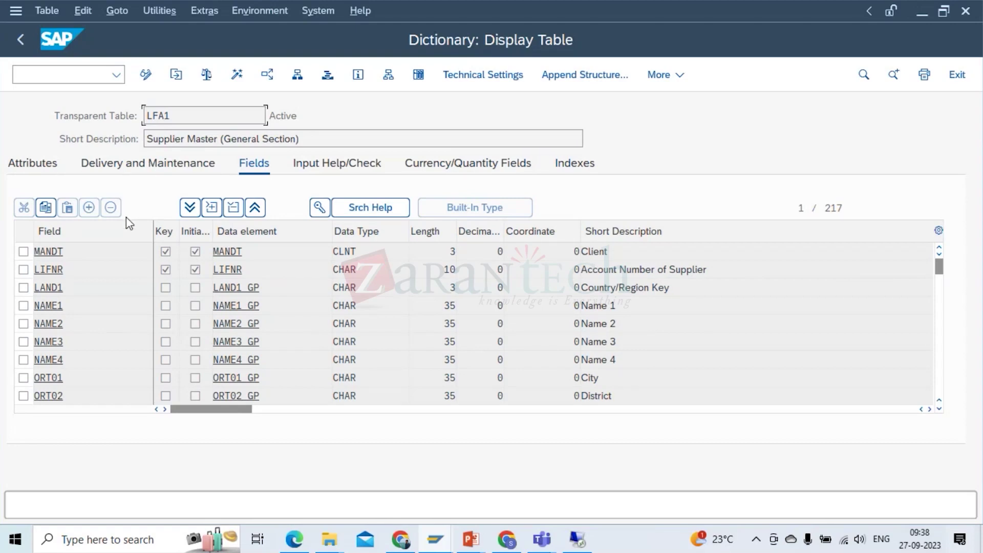
Copy the field name LIFNR from table LFA1, switch to the Excel workbook, and paste it into cell O5
double_click(74, 270)
left_click(27, 270)
key("alt+Tab")
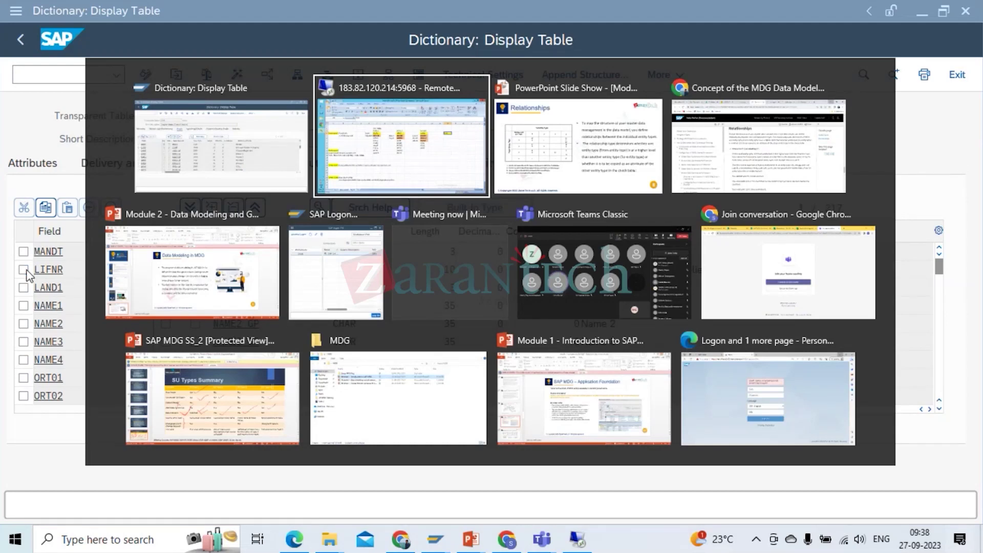
key("Return")
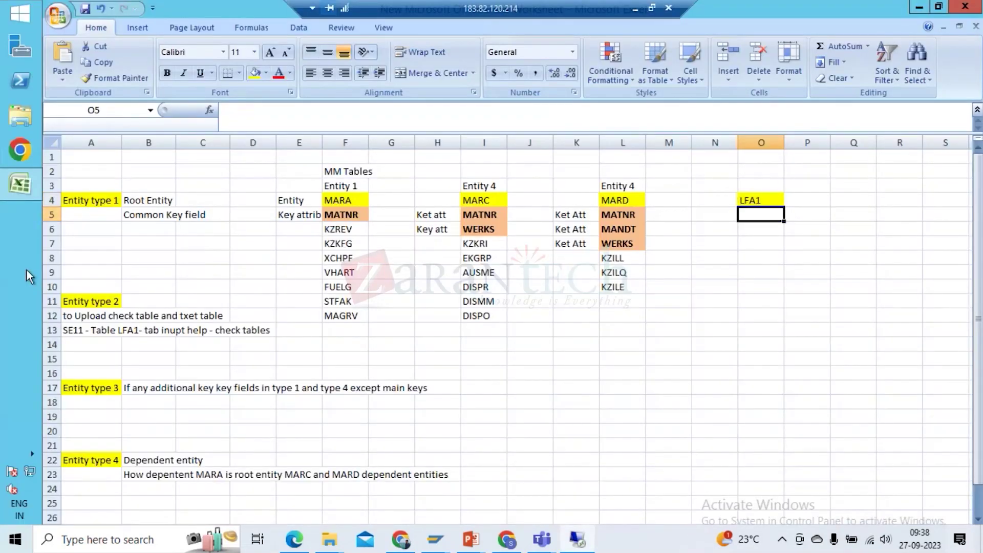
key("ctrl+v")
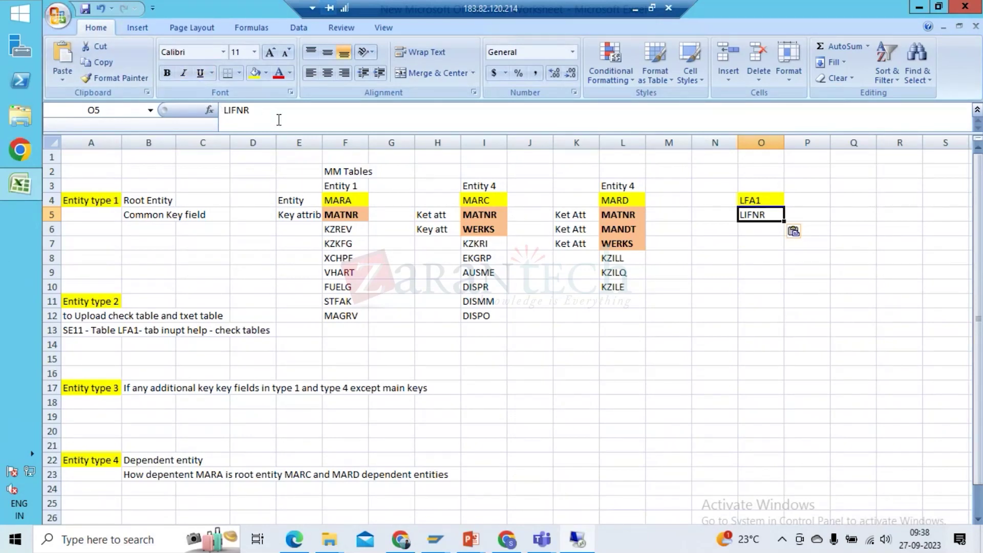
Fill the LIFNR cell O5 with the light orange theme color
left_click(266, 72)
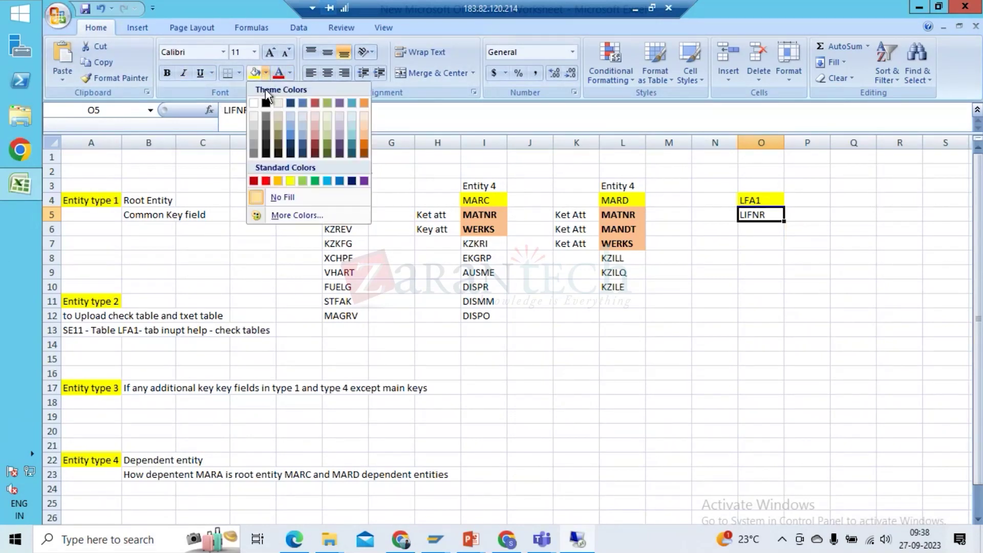
left_click(364, 139)
key("Return")
key("Up")
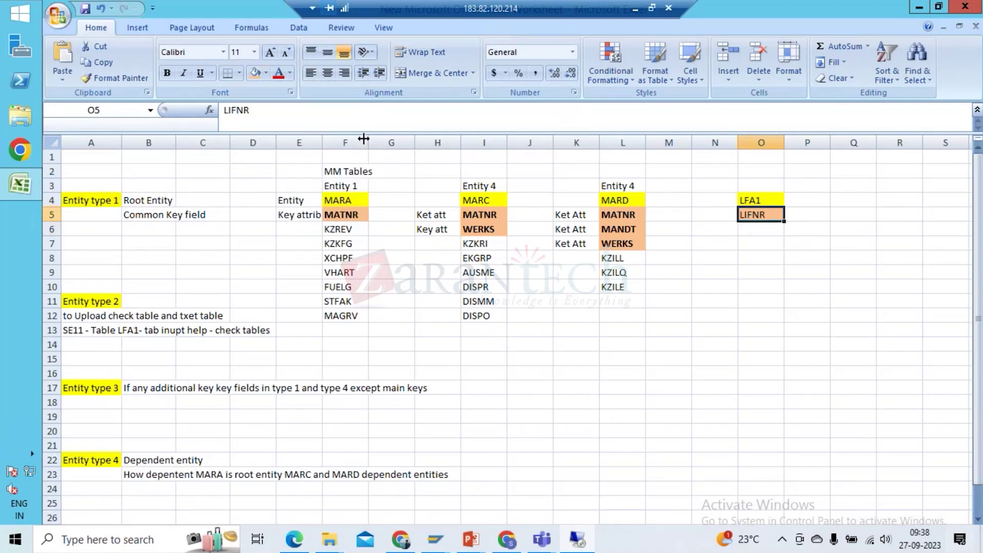
Correct the misspelled key attribute label in cell H5 to "Key att"
key("Left")
key("Left")
key("Left")
key("Left")
key("Left")
key("Left")
key("Left")
key("Left")
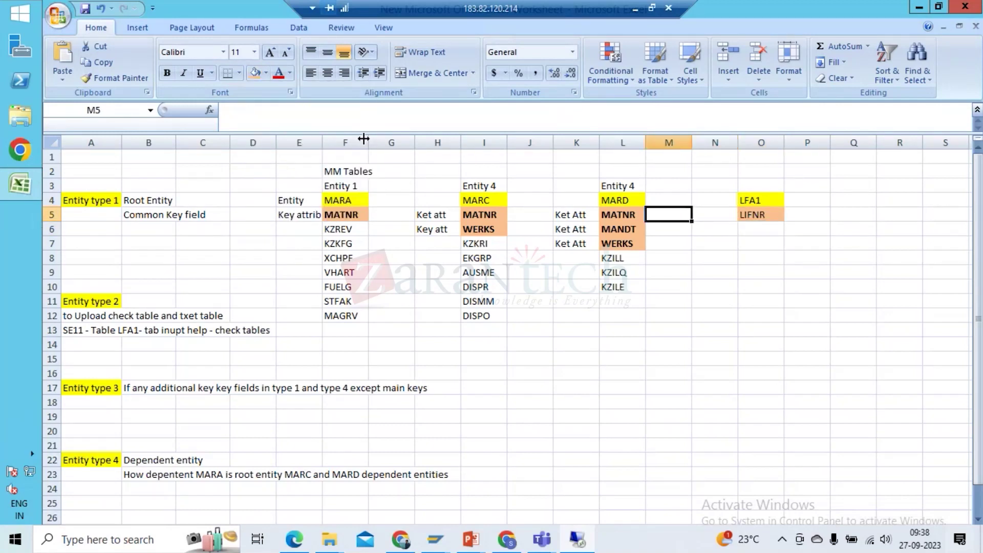
key("Right")
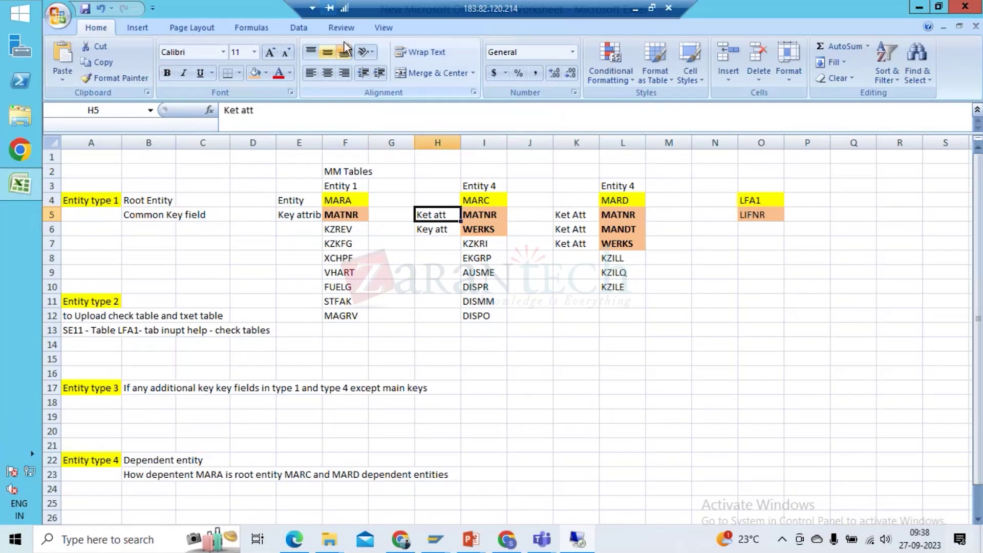
left_click(243, 110)
key("BackSpace")
type("y")
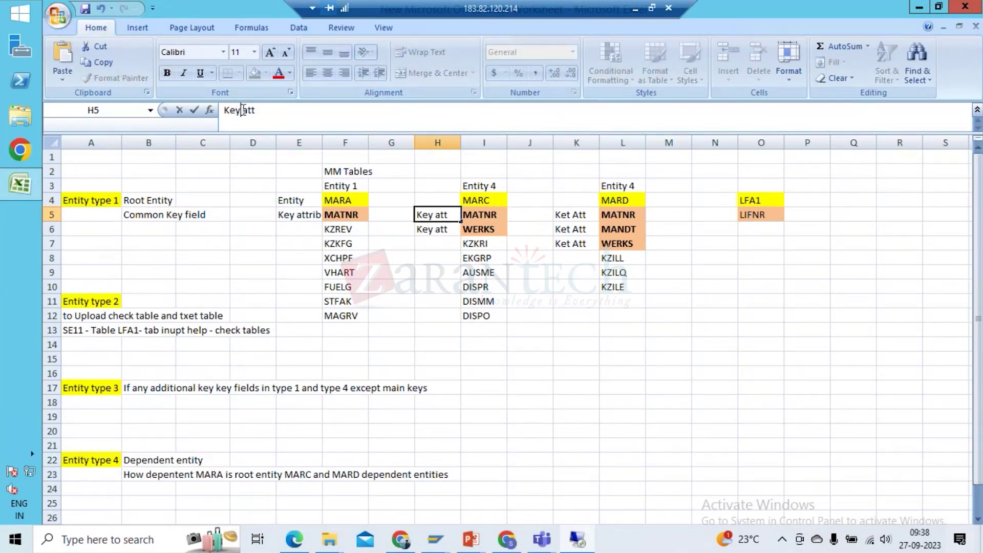
key("Return")
key("Up")
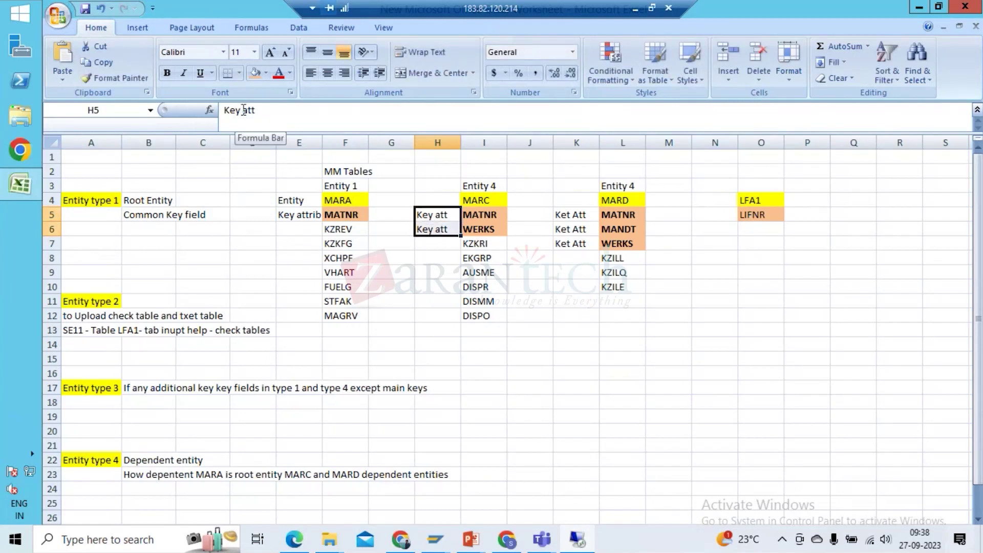
Copy the "Key att" label from H5 over the MARD key field labels in K5:K7
key("ctrl+c")
key("Right")
key("Right")
key("Right")
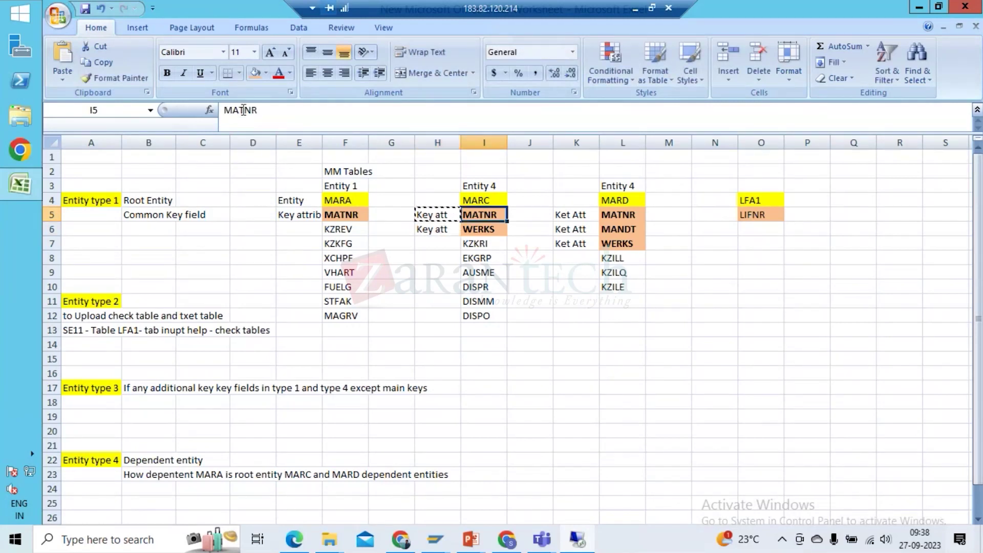
key("ctrl+v")
key("shift+Down")
key("shift+Down")
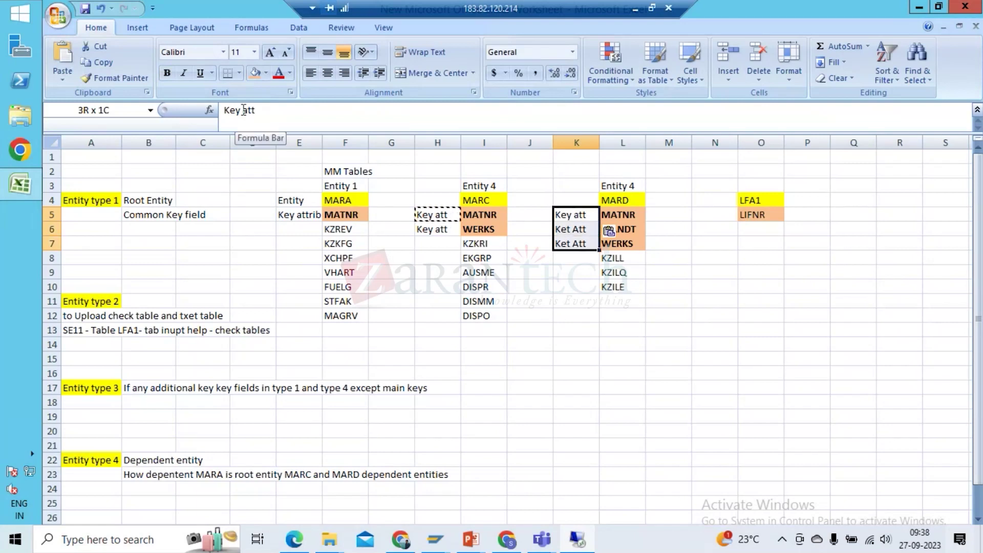
key("ctrl+v")
Paste the "Key att" label into cell N5 beside LIFNR and clear the copy selection
key("Right")
key("Right")
key("Right")
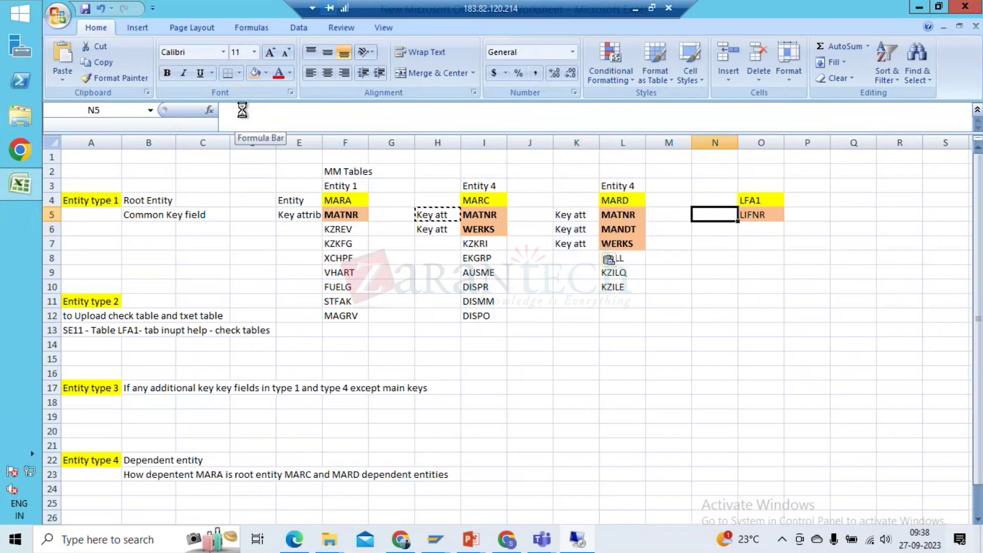
key("ctrl+v")
key("Escape")
key("Down")
key("Up")
key("Down")
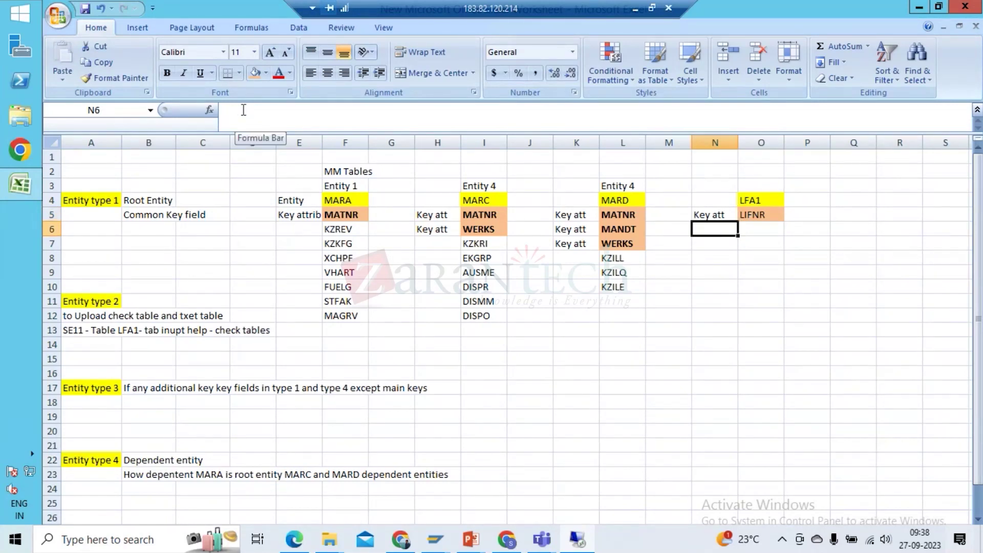
Switch to SAP GUI, copy the LFA1 field names NAME1 through ORT02, and paste them into the Excel sheet starting at O6
key("Right")
key("alt+Tab")
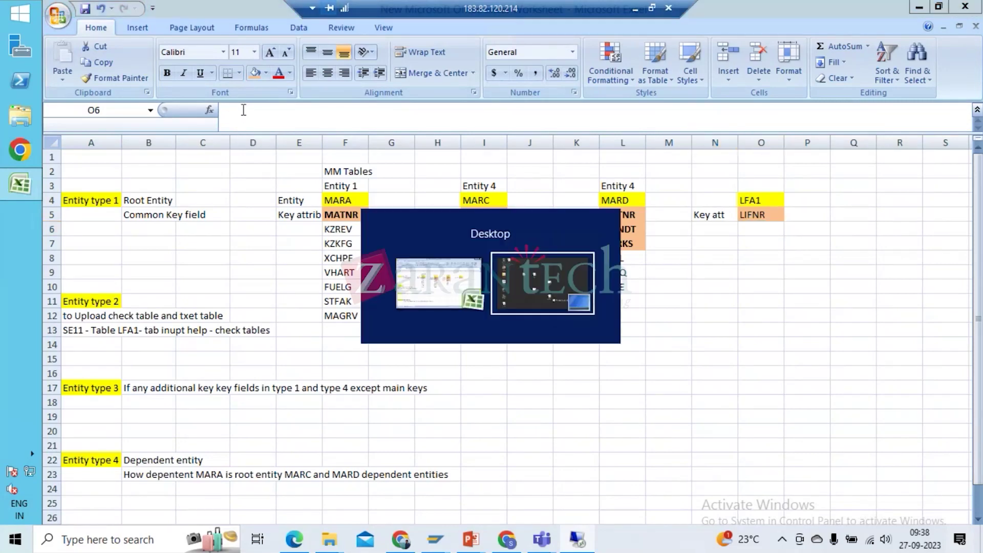
key("alt+Tab")
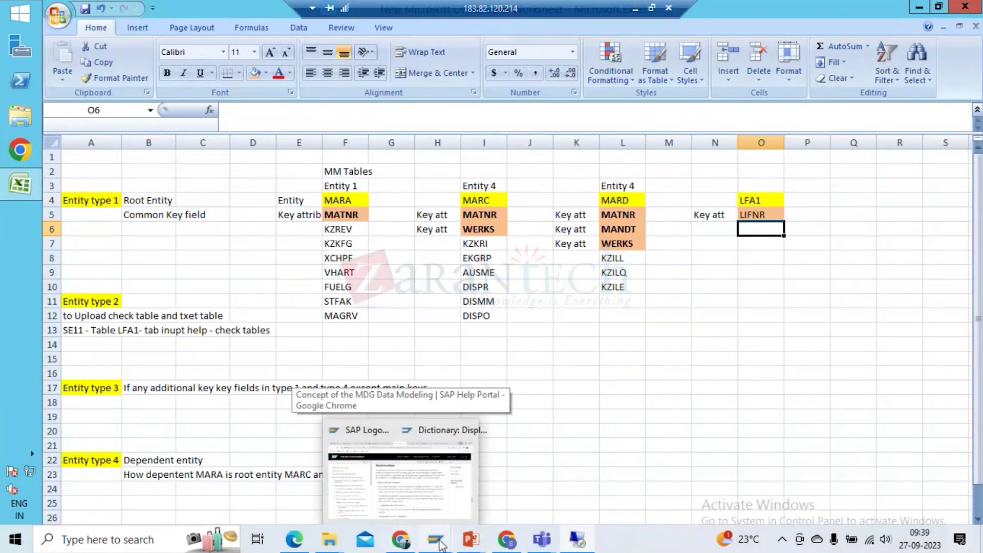
mouse_move(442, 544)
left_click(482, 477)
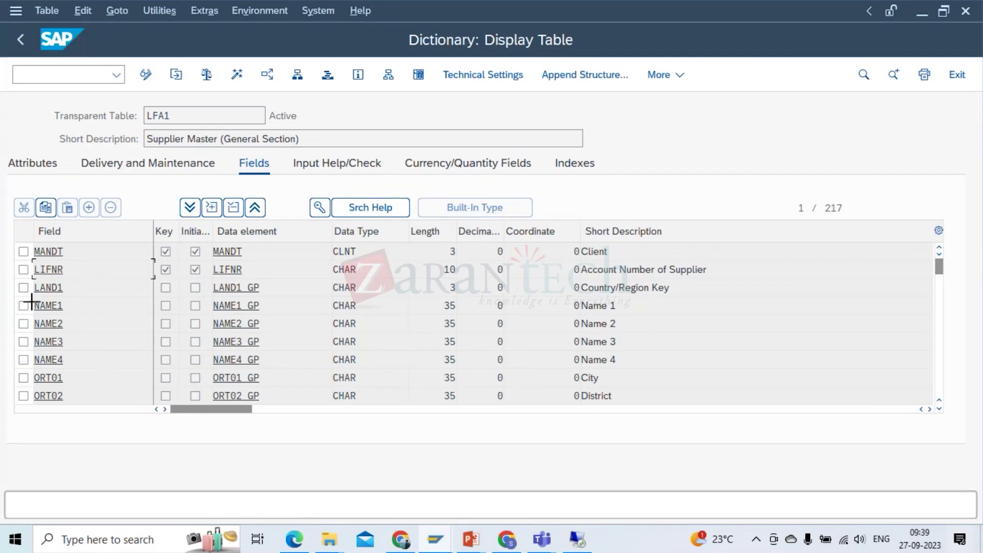
left_click_drag(30, 296, 73, 395)
key("ctrl+c")
mouse_move(568, 546)
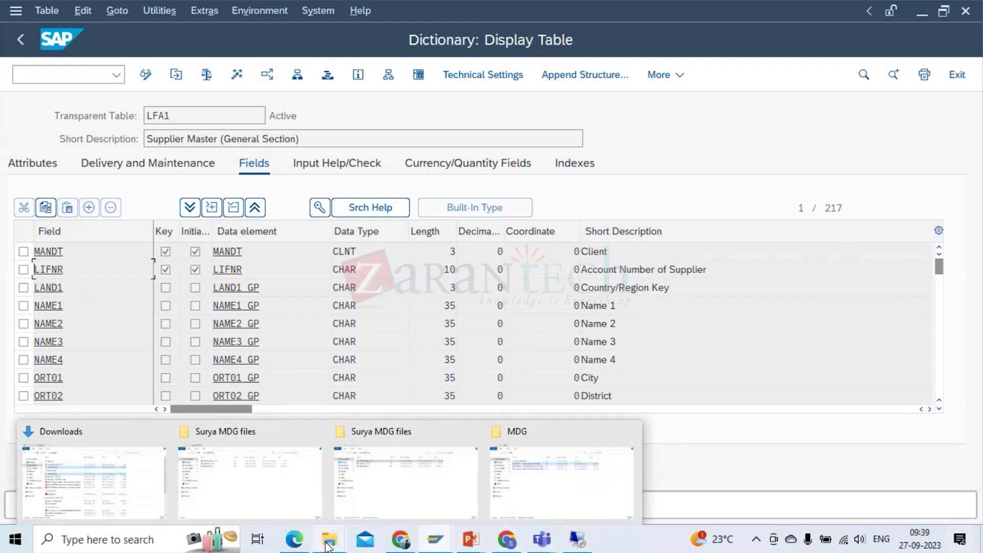
mouse_move(506, 540)
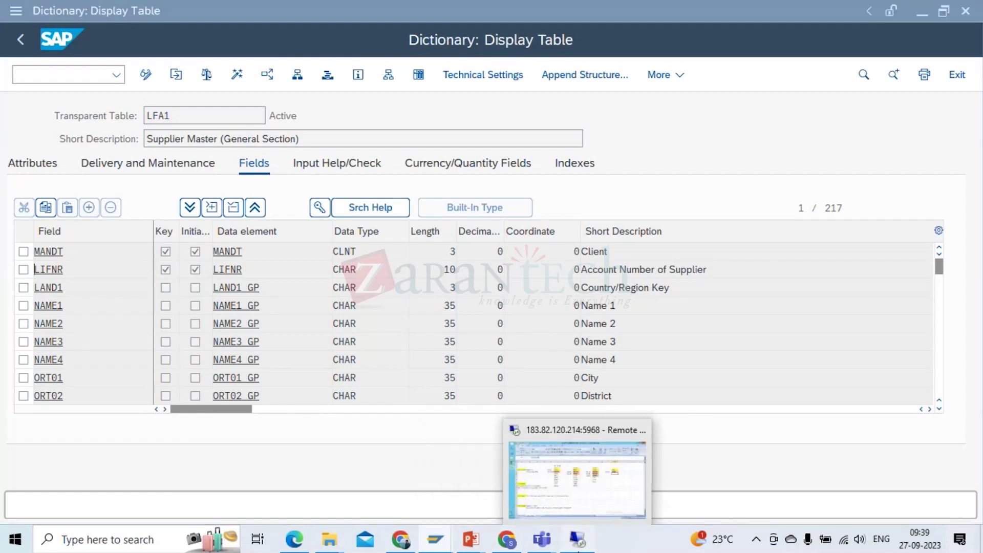
left_click(578, 539)
key("ctrl+v")
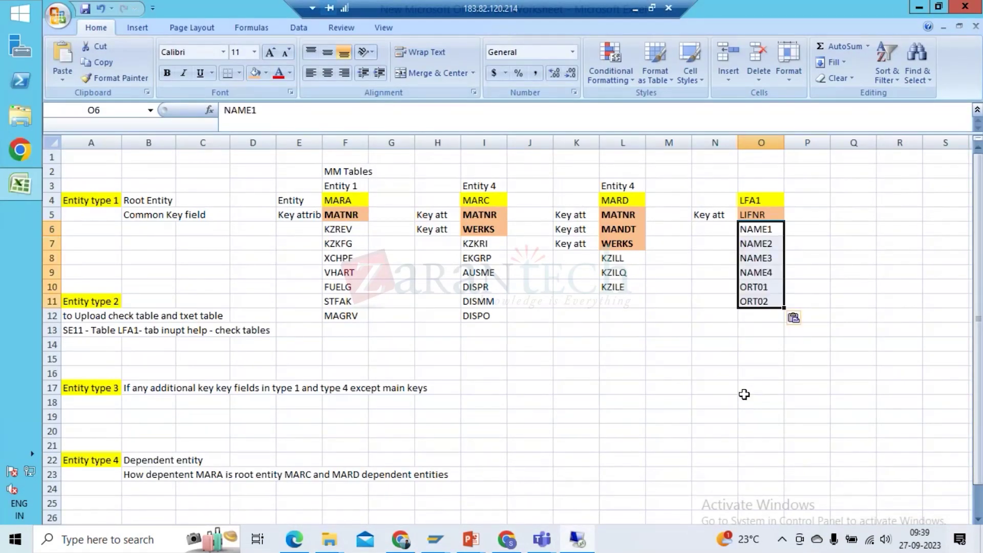
Enter the label "Sub key attributes" in cell N6 beside the LFA1 field names
key("Up")
key("Down")
key("Up")
key("Left")
key("Down")
key("Right")
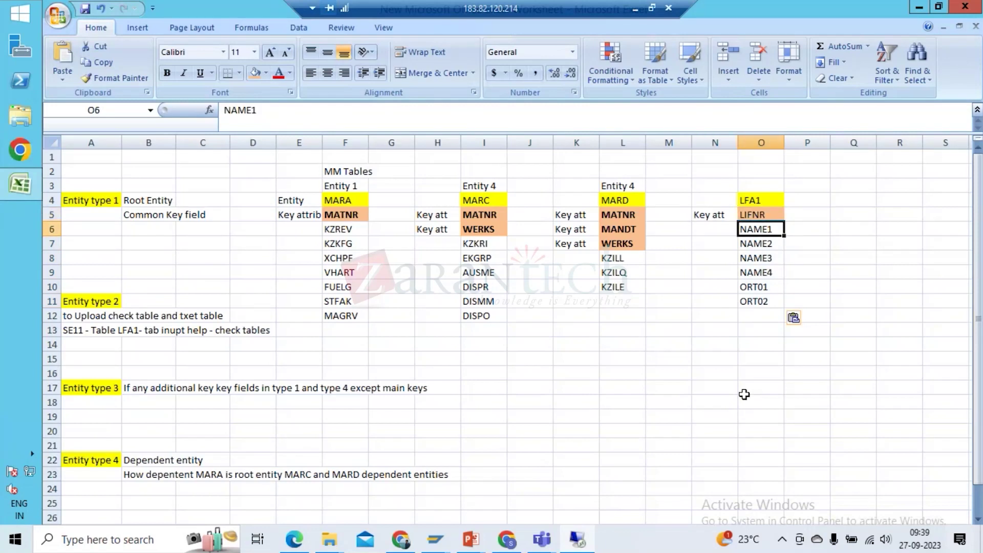
key("ctrl+shift+Down")
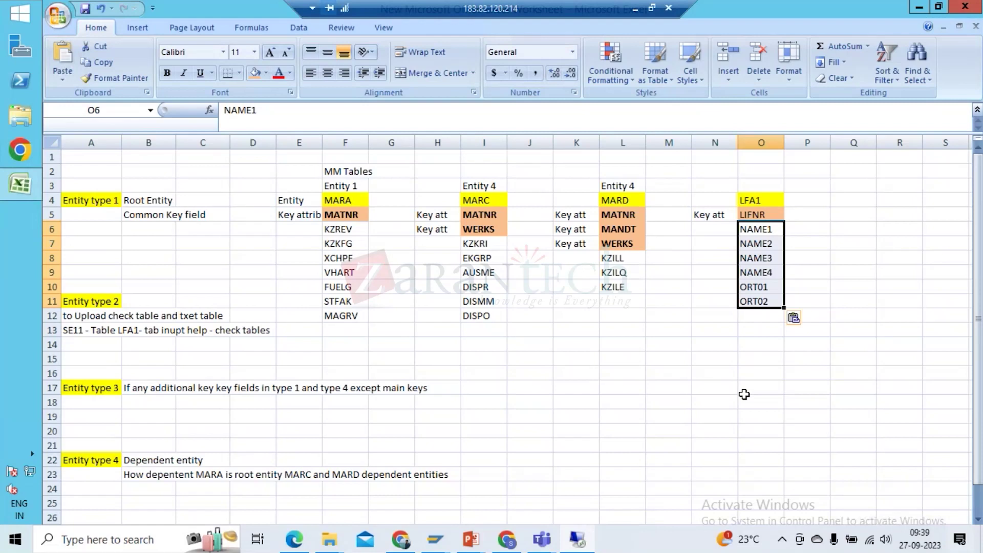
key("Left")
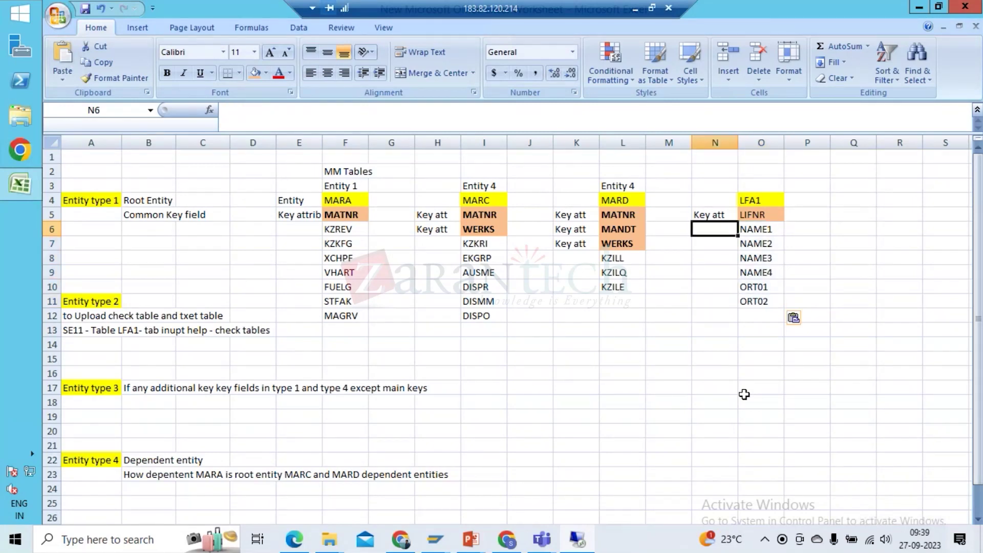
type("Sub")
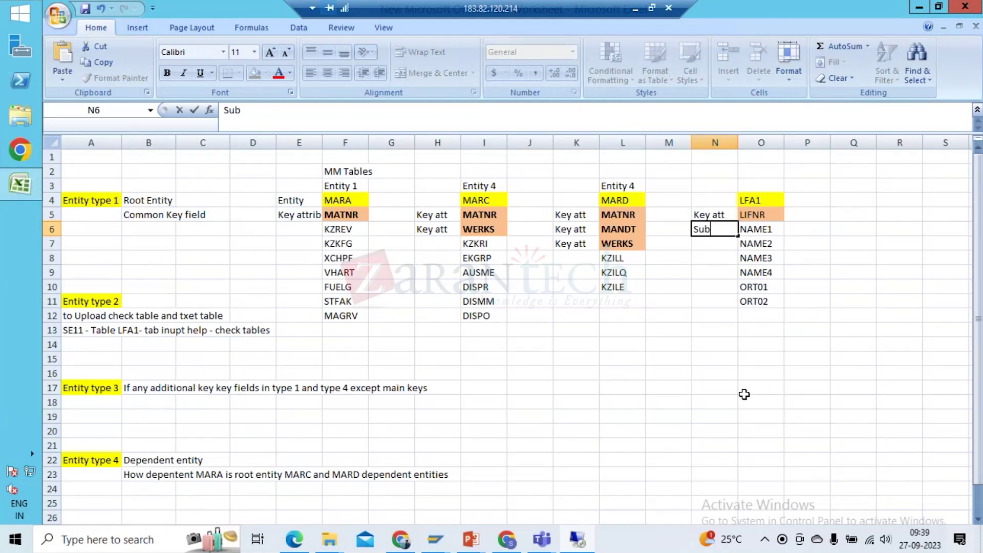
type(" key att")
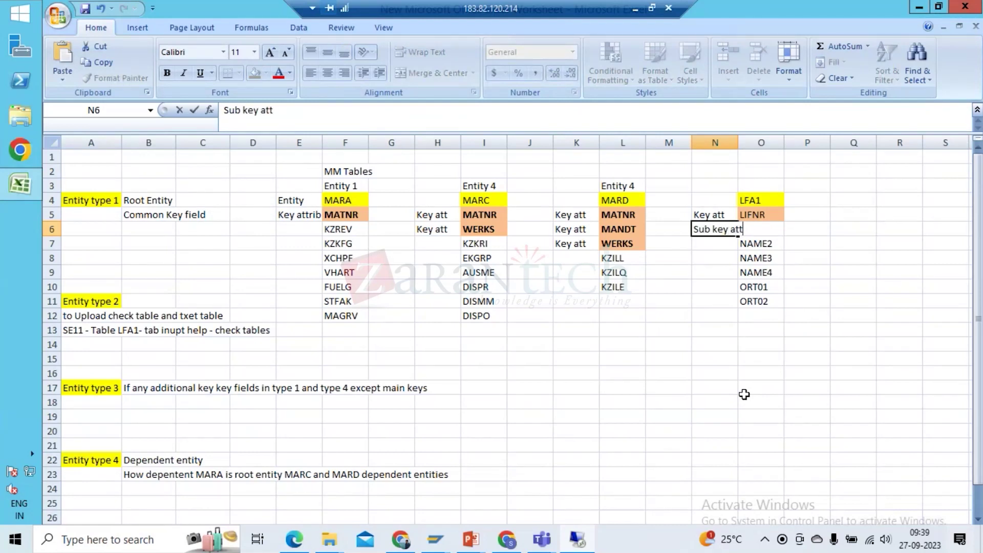
type("ributes")
key("Return")
Label the LFA1 table as "Entity type 4" in cell O3
key("Up")
key("Down")
key("Up")
key("Up")
key("Up")
key("Down")
key("Up")
key("Right")
key("Up")
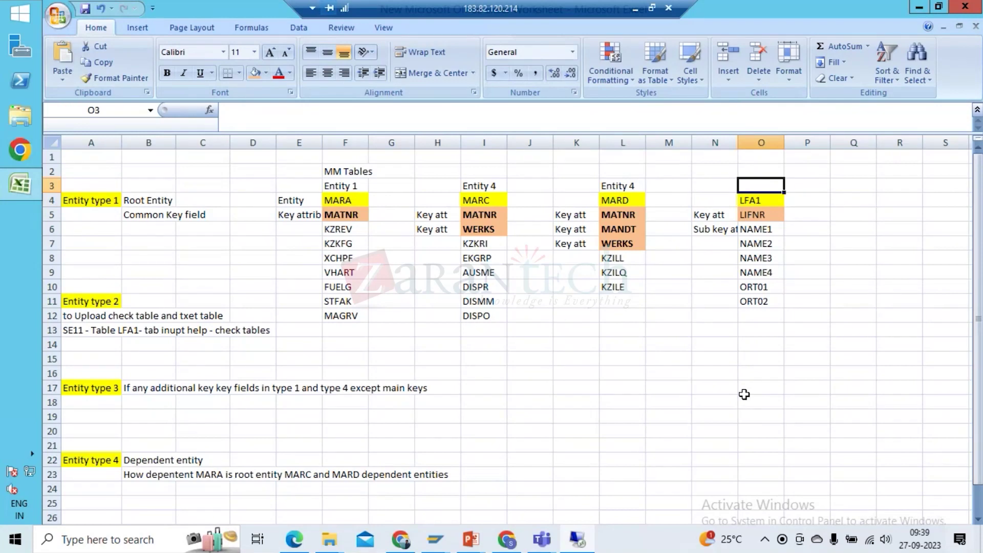
type("Enti")
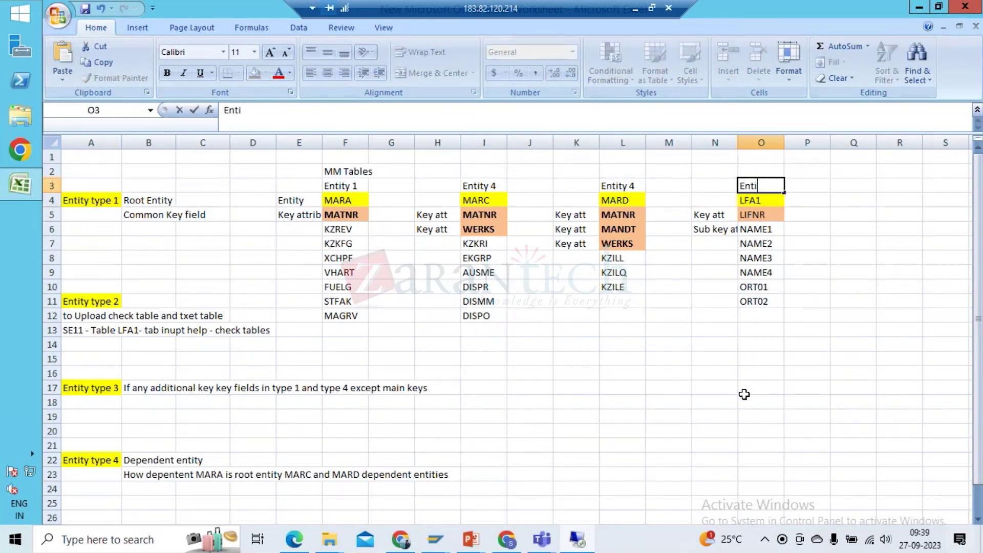
type("ty type 4")
key("Return")
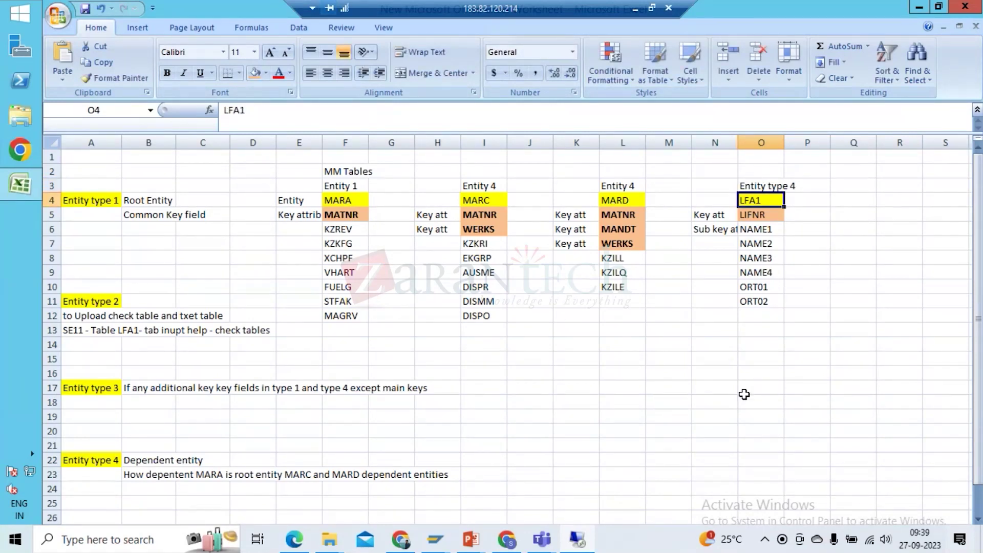
Review the entity labels above the MM tables and the key fields listed under MARD
key("Left")
key("Left")
key("Left")
key("Left")
key("Left")
key("Left")
key("Left")
key("Left")
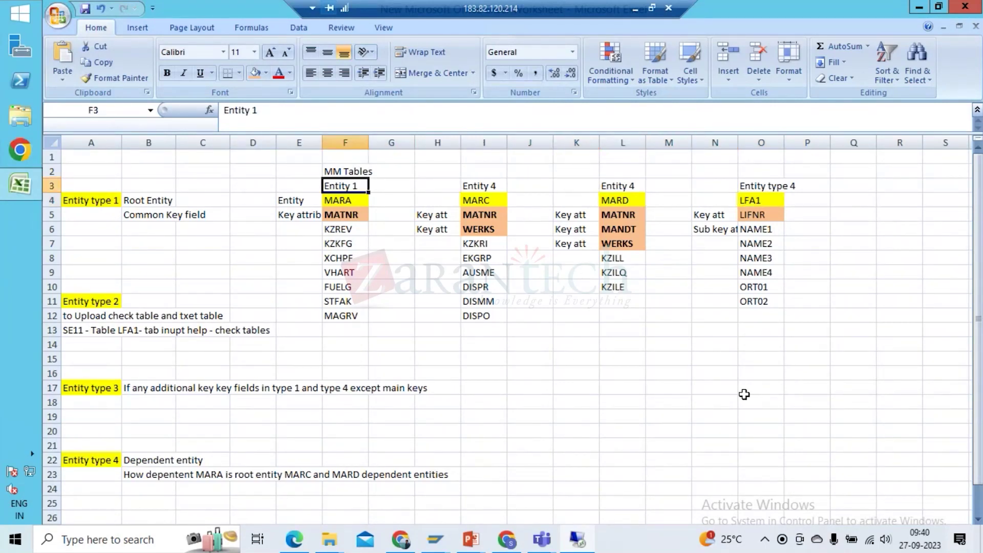
key("Right")
key("Right")
key("Right")
key("Right")
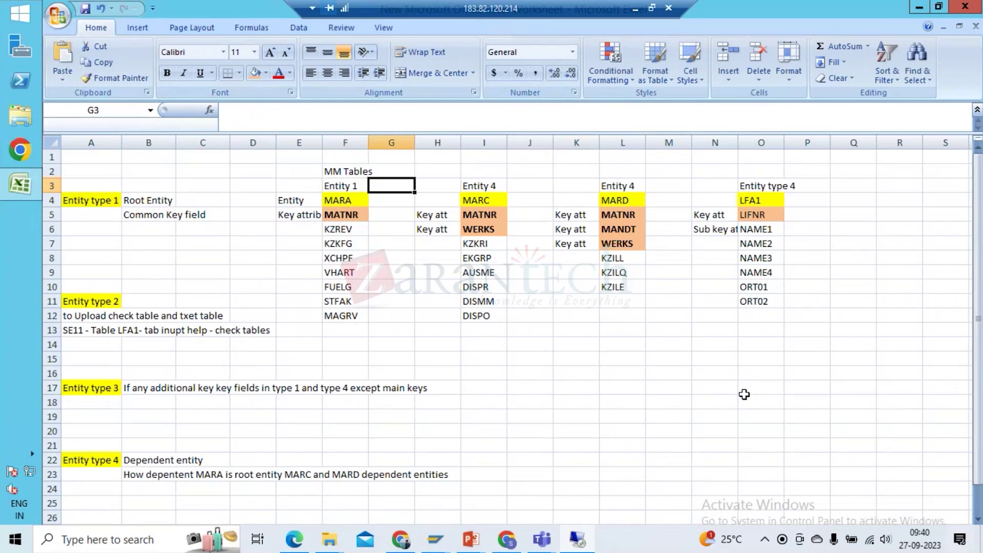
key("Left")
key("Left")
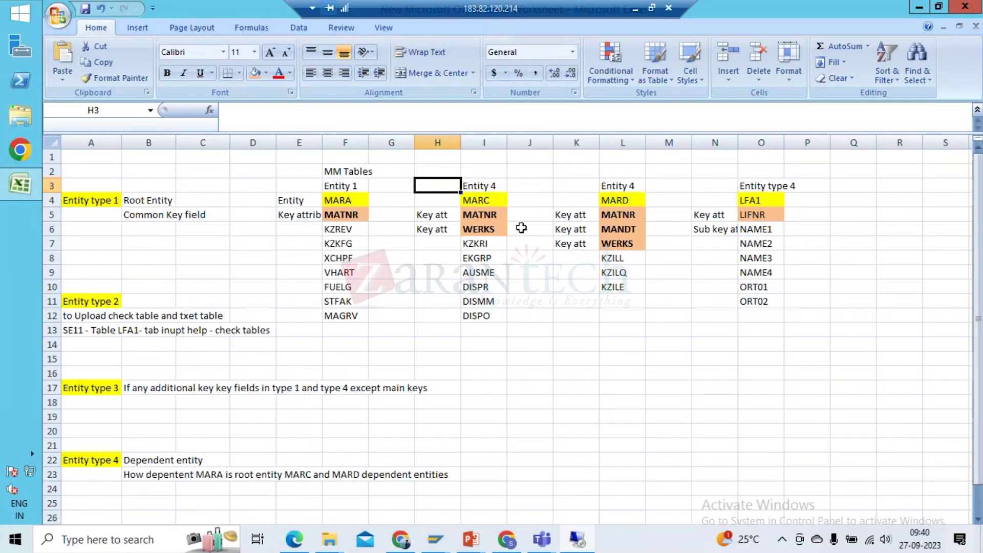
left_click_drag(626, 227, 626, 235)
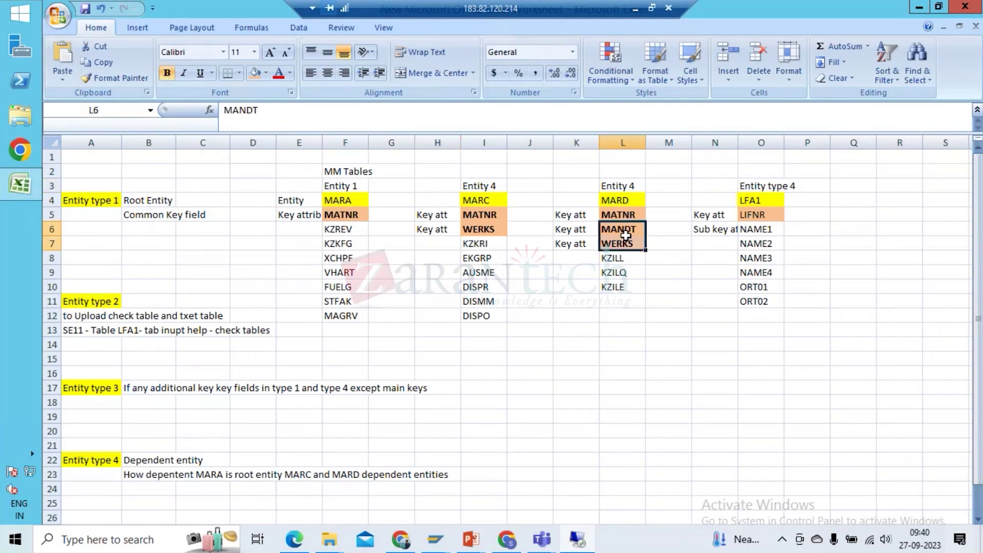
left_click(626, 215)
left_click_drag(626, 229, 626, 235)
Start an example beside the LFA1 fields by entering "Ex" in R6 and "Gender" in S6
key("Right")
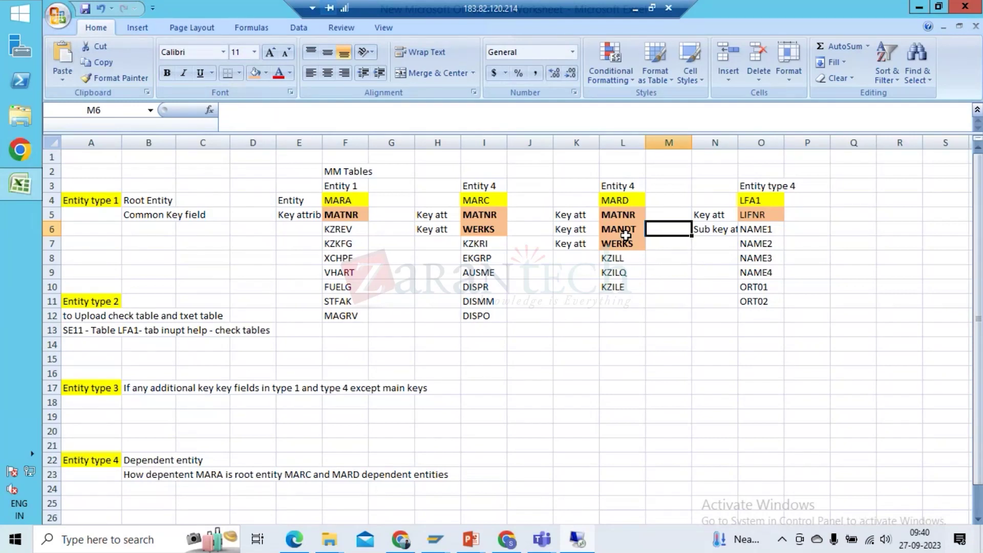
key("Right")
key("Right")
key("Right")
key("Right")
key("Right")
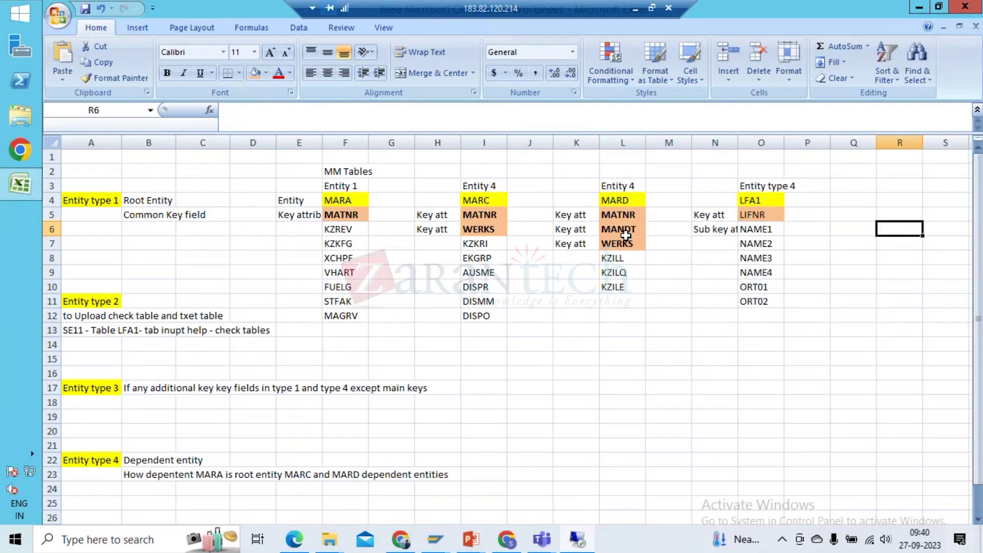
type("Ex")
key("Return")
key("Up")
key("Right")
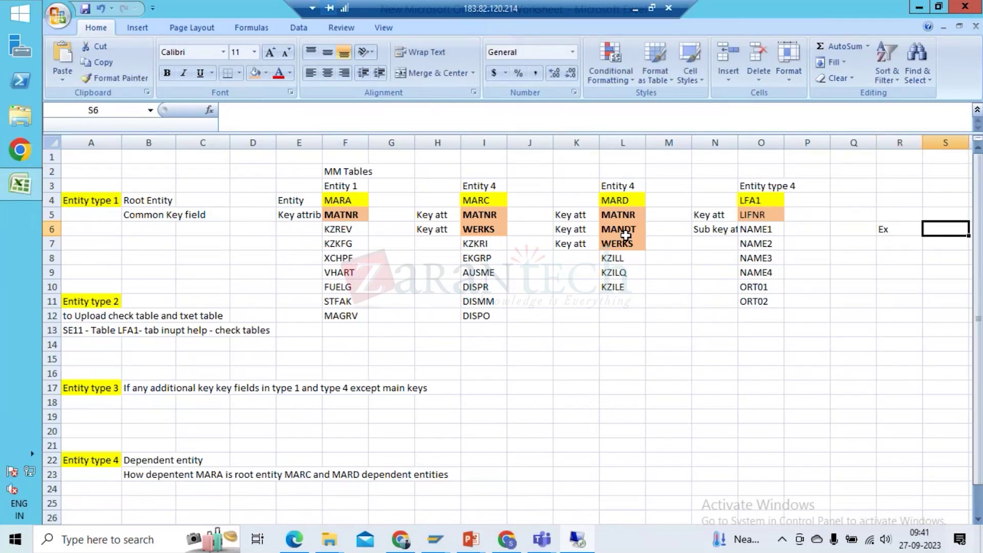
type("Gender")
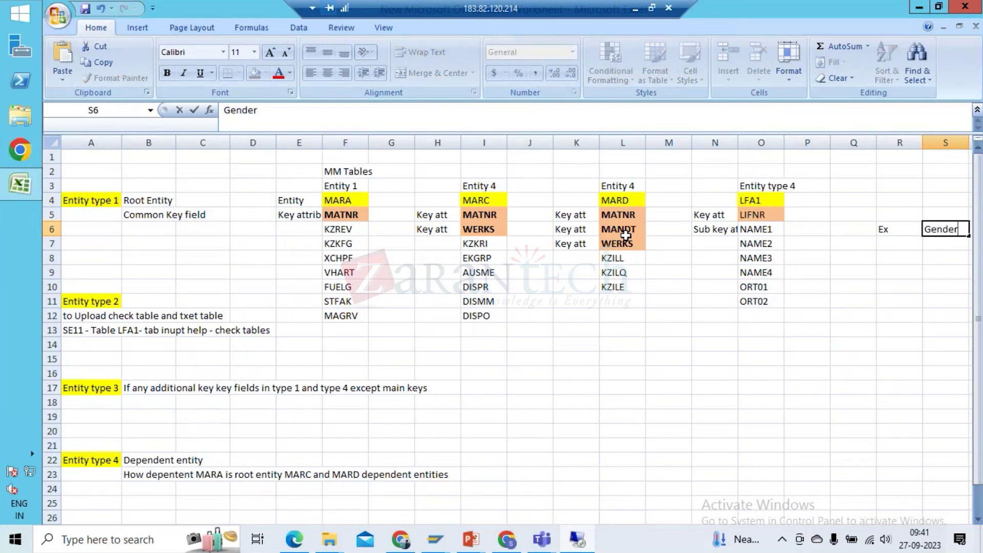
key("Return")
key("Up")
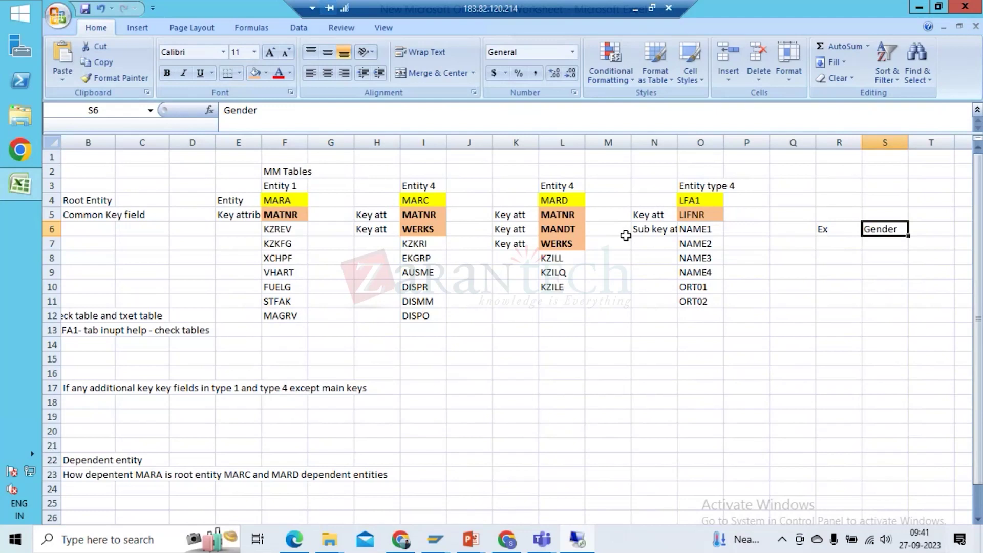
List the Gender example values "Male" in T7 and "Female" in T8
key("Return")
key("Right")
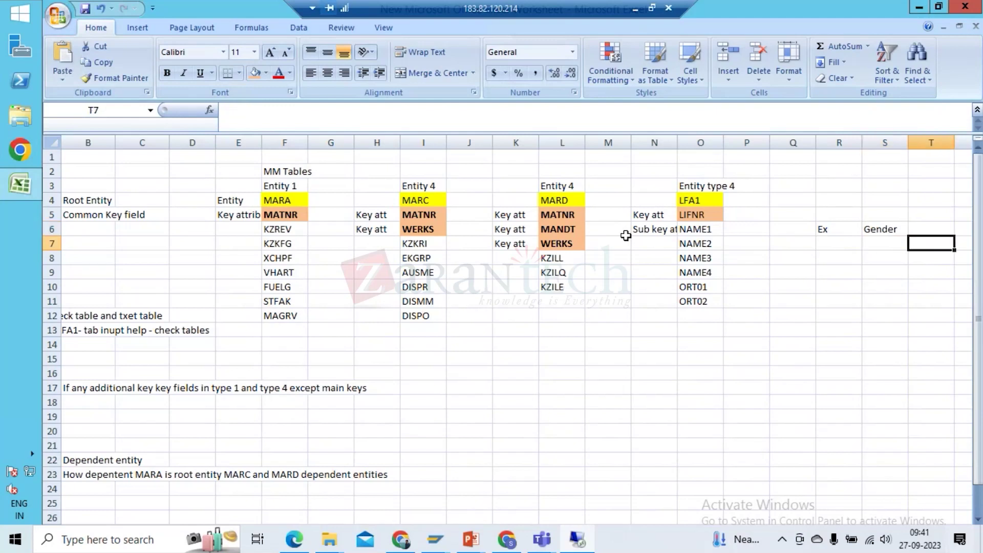
type("Male")
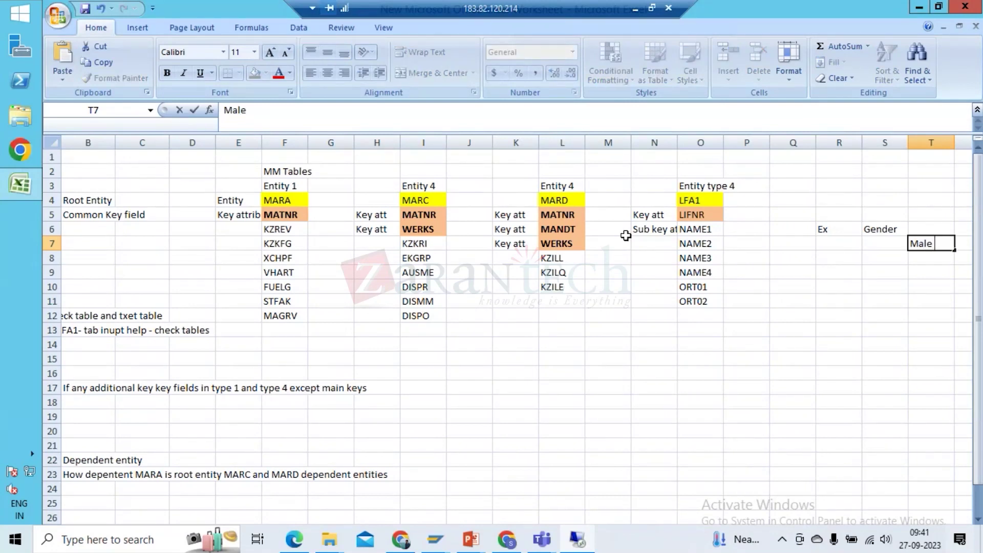
type(" &")
key("BackSpace")
key("BackSpace")
key("Return")
type("Female")
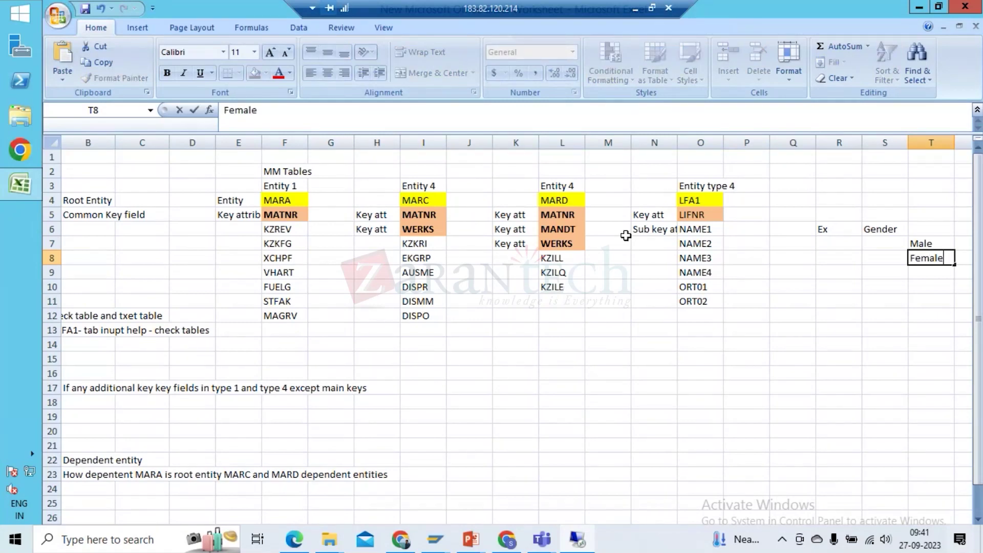
key("Return")
Select the whole Gender example block R6:T8 to present it
key("Up")
key("shift+Up")
key("shift+Up")
key("shift+Left")
key("shift+Left")
key("shift+Left")
key("shift+Right")
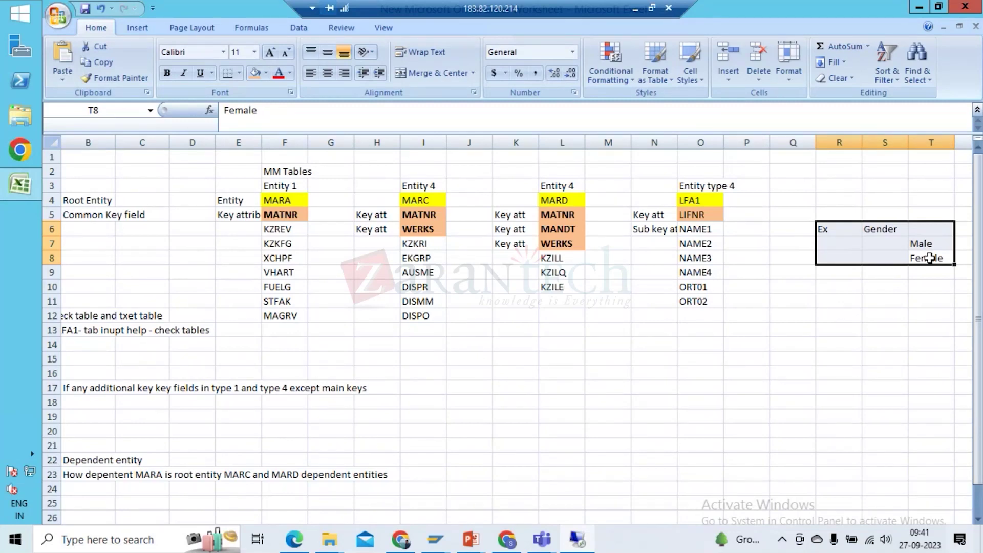
Label the MARD key field MANDT as "Type 2" in cell M6
key("Left")
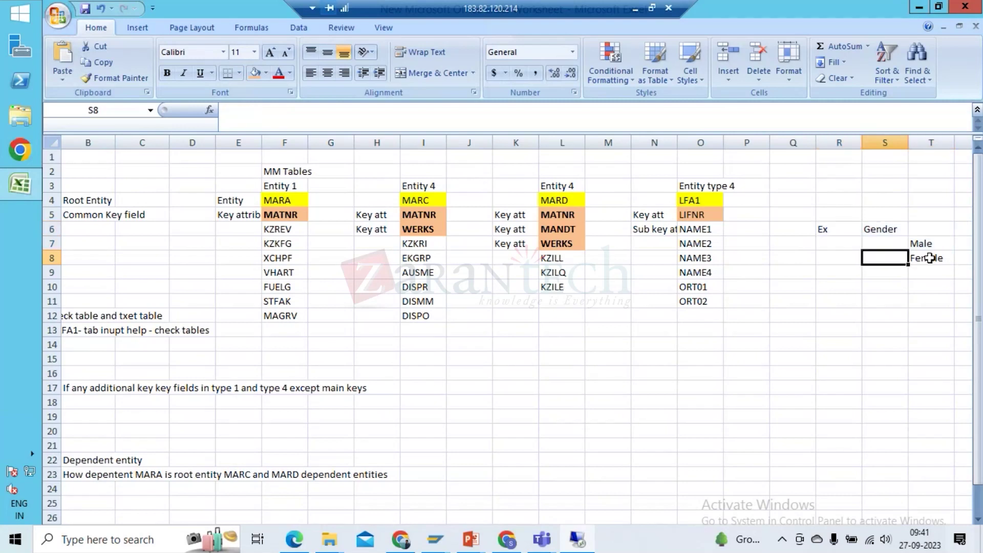
key("Left")
key("Left")
key("Left")
key("Left")
key("Left")
key("Left")
key("Left")
key("Left")
key("Left")
key("Left")
key("Left")
key("Left")
key("Left")
key("Right")
key("Right")
key("Right")
key("Right")
key("Right")
key("Right")
key("Up")
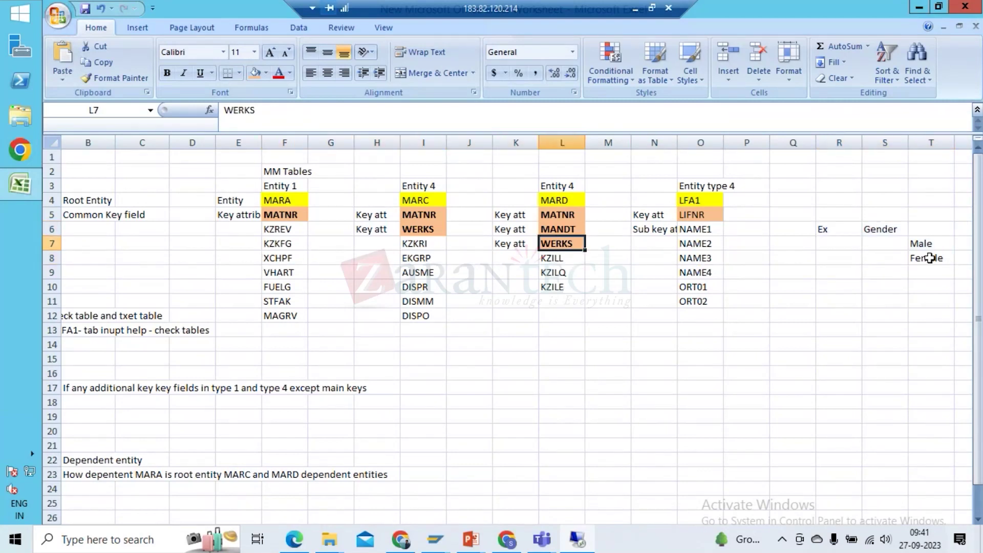
key("Right")
key("Up")
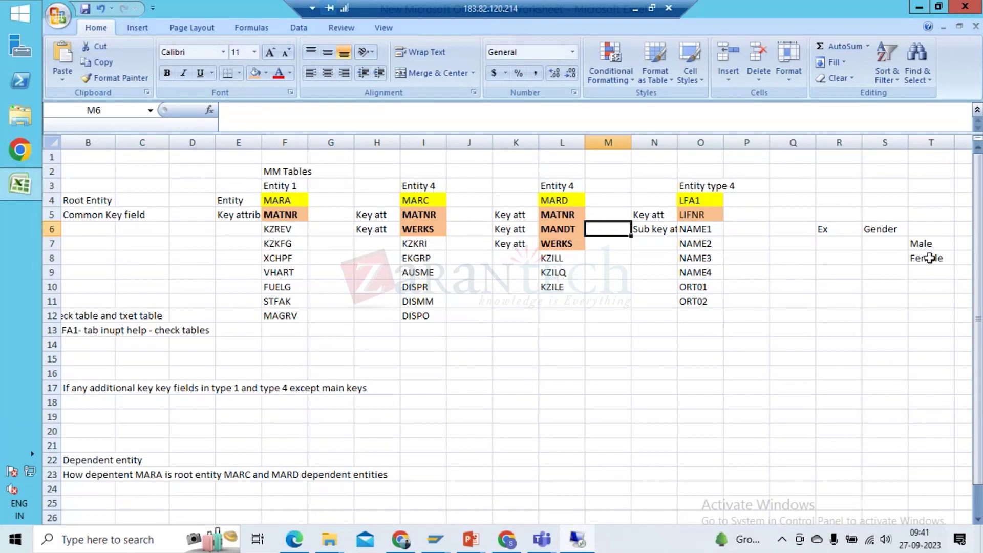
type("T")
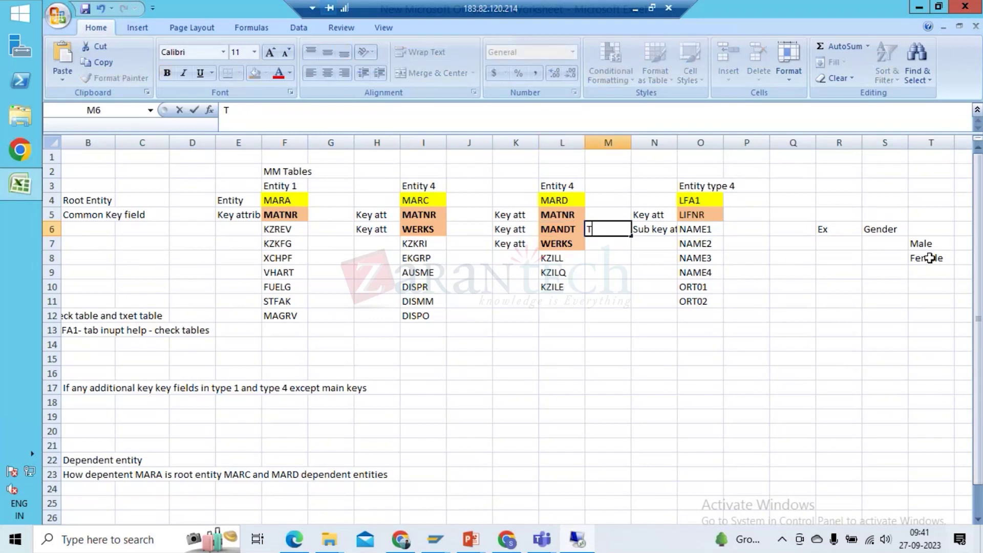
type("ype 2")
key("Return")
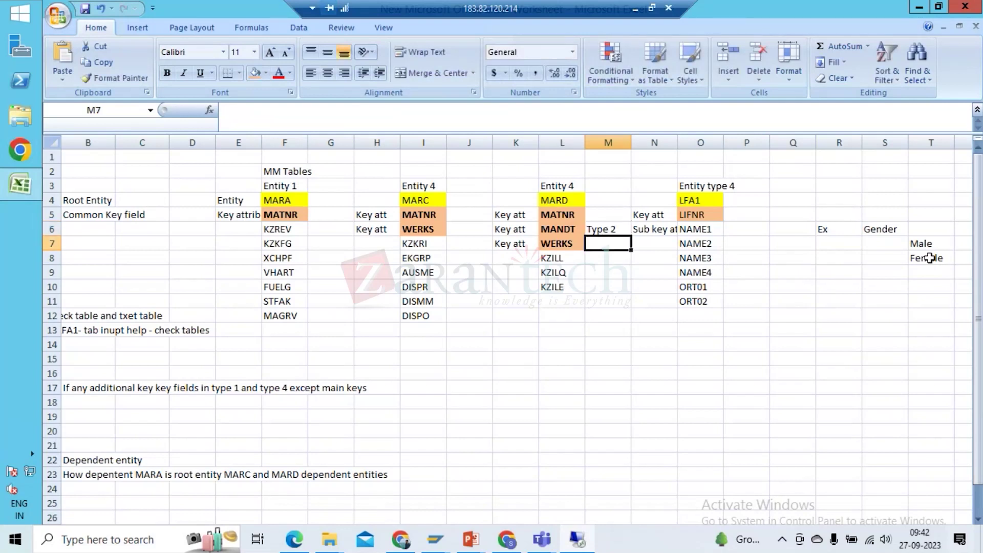
Label the MARD key field WERKS as "Type 3" in cell M7
type("T")
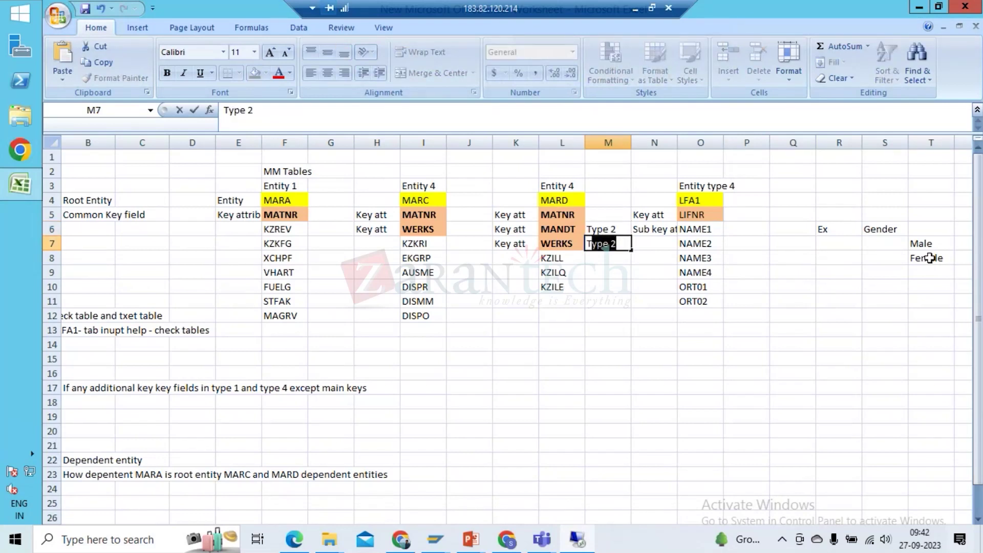
type("u")
key("BackSpace")
type("ype 3")
key("Return")
Label the MARC key field WERKS as "Type 3" in cell J6
key("Left")
key("Left")
key("Left")
key("Left")
key("Up")
key("Up")
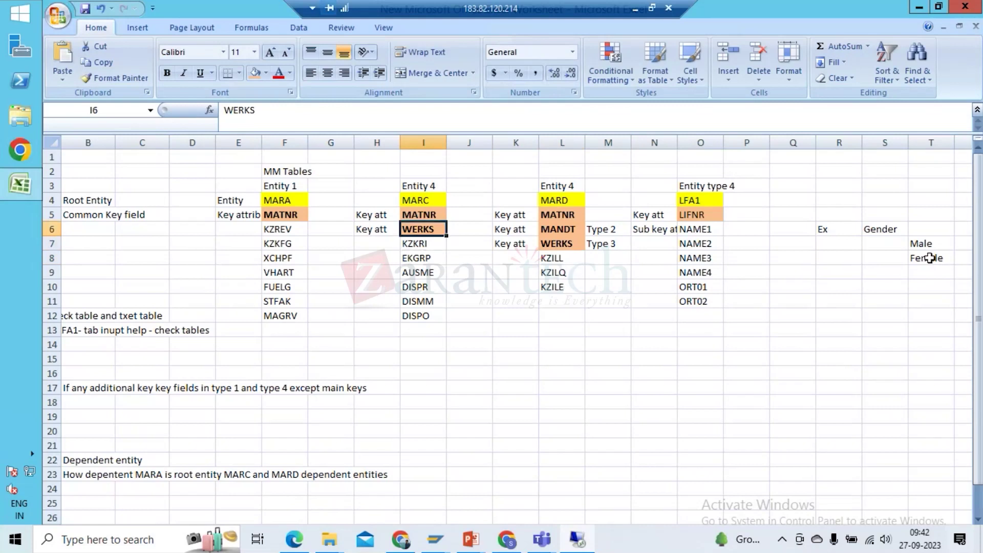
key("Right")
type("Typ")
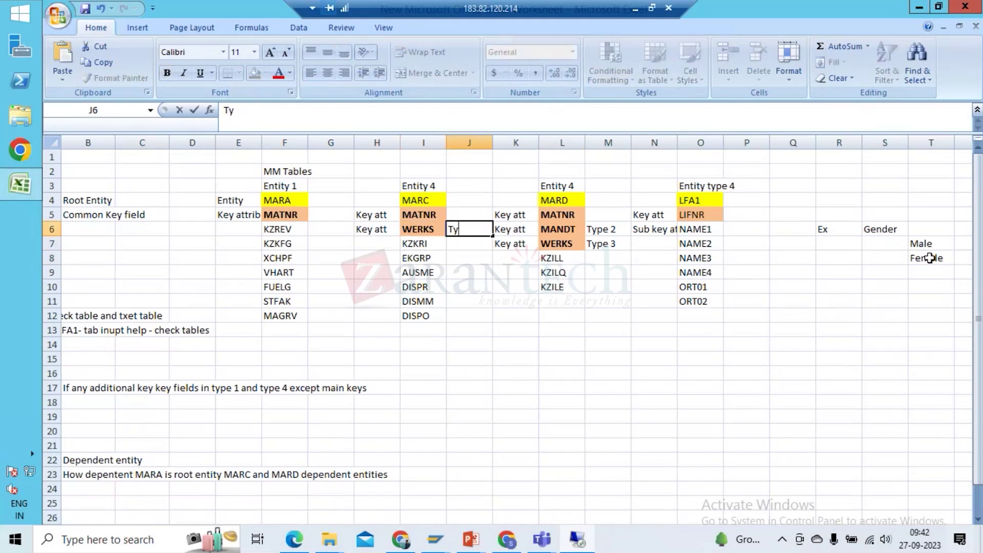
key("BackSpace")
type("pe 3")
key("Return")
key("Up")
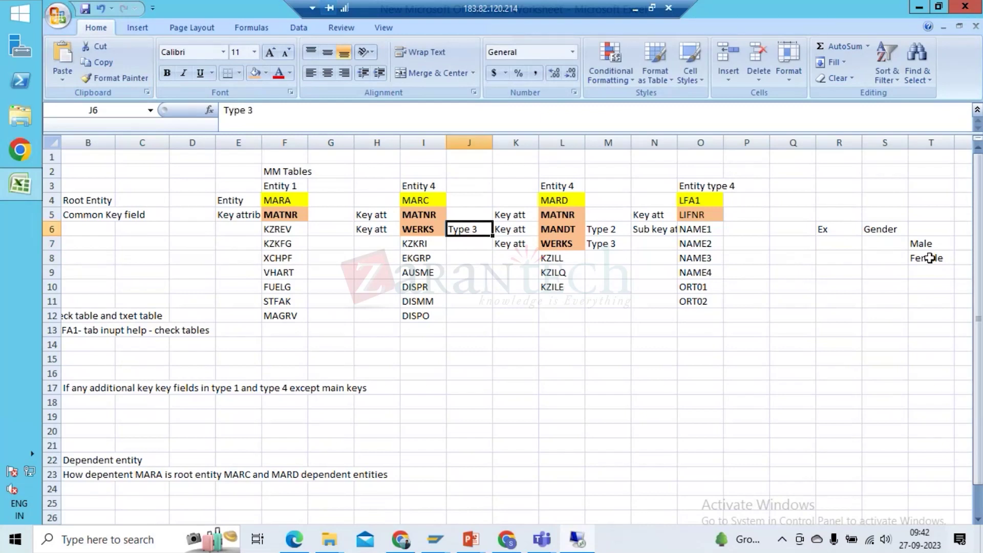
Review the Entity type 3 definition in row 17 about additional key fields in type 1 and type 4
key("Home")
key("Down")
key("Down")
key("Down")
key("Down")
key("Down")
key("Down")
key("Down")
key("Down")
key("Down")
key("Down")
key("Down")
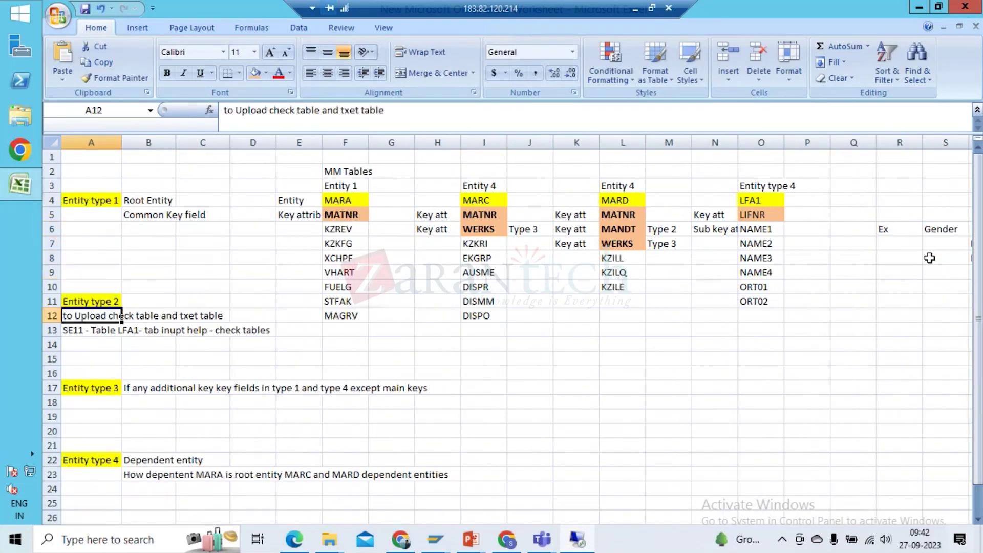
key("Right")
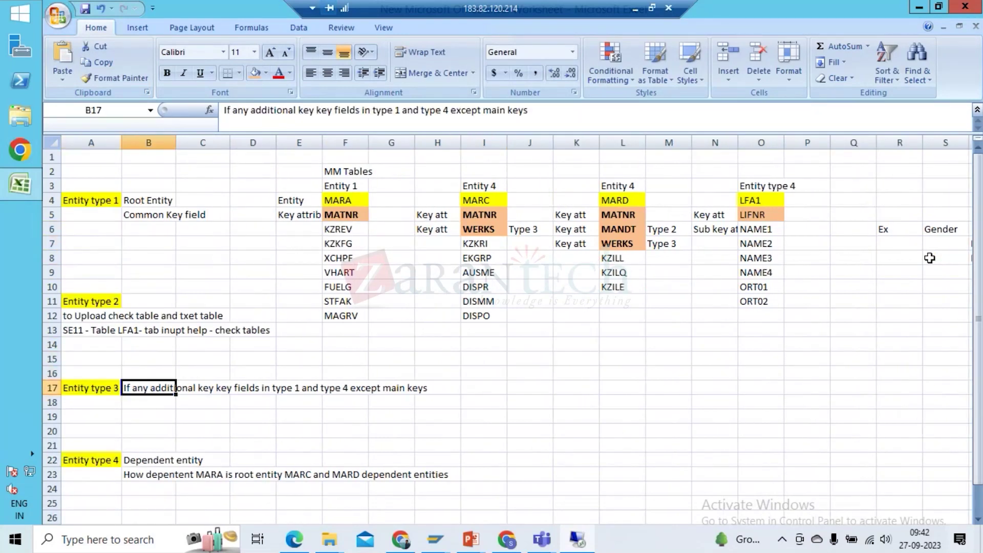
key("Right")
key("Right")
key("Right")
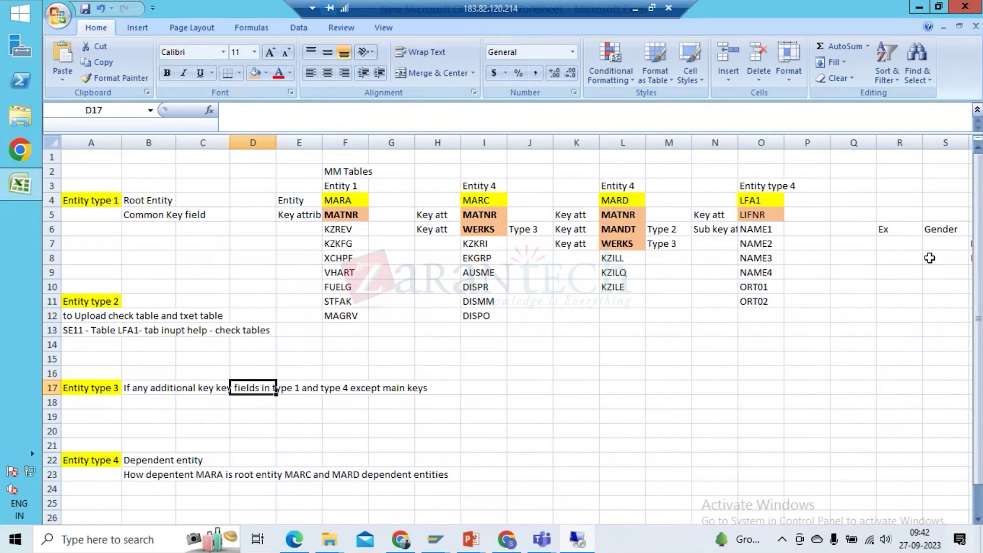
key("Right")
key("Right")
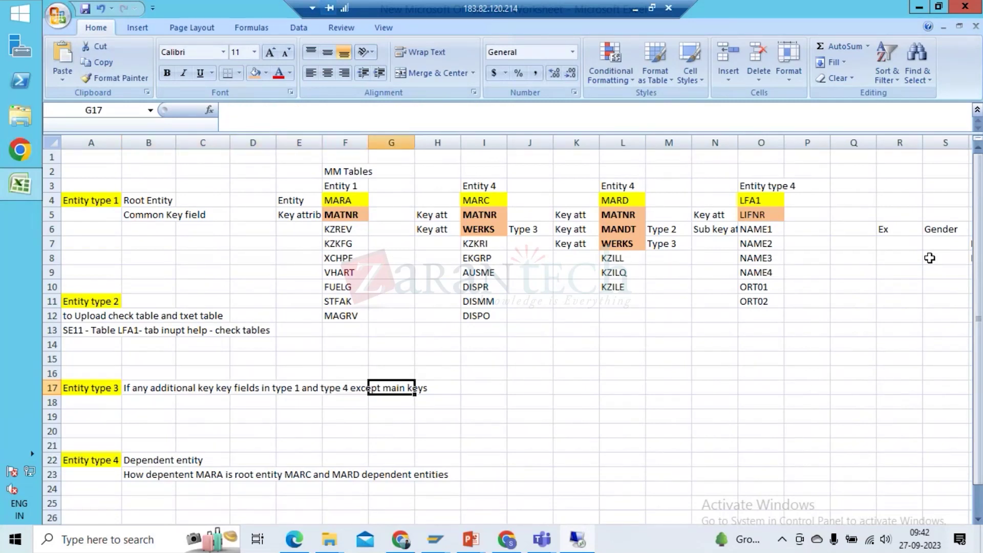
key("Left")
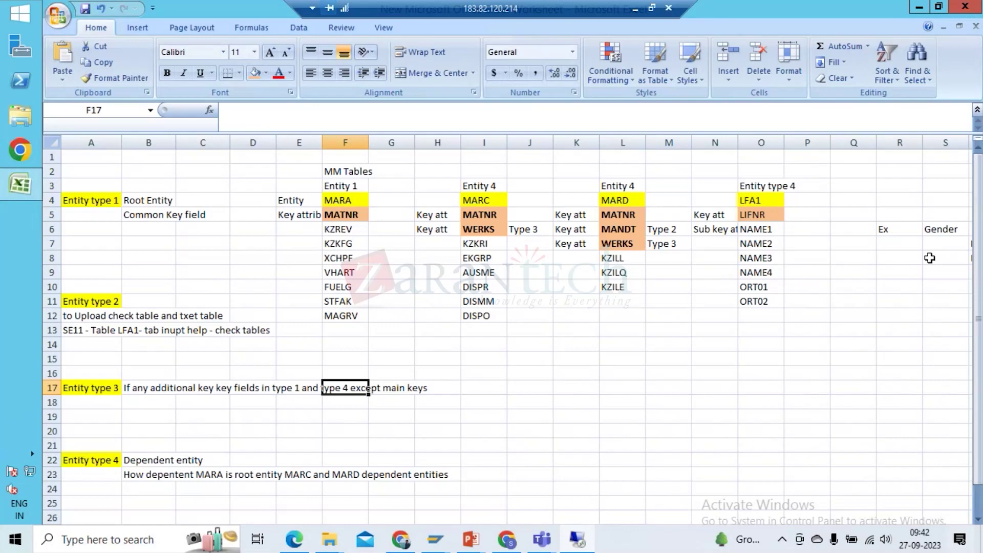
key("Down")
key("Up")
key("ctrl+Left")
key("Left")
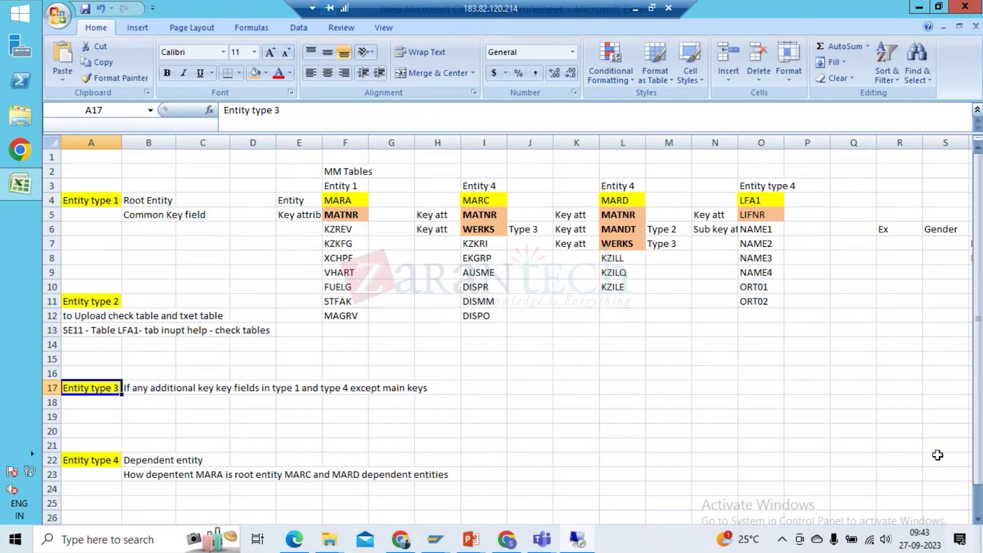
left_click(762, 364)
type("To ")
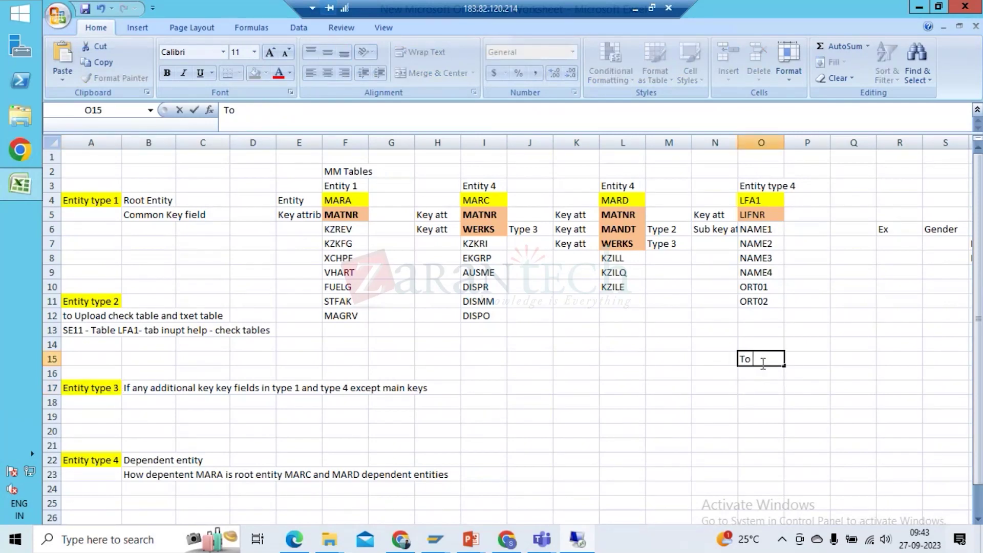
type("cfreate")
key("Return")
key("Up")
key("Delete")
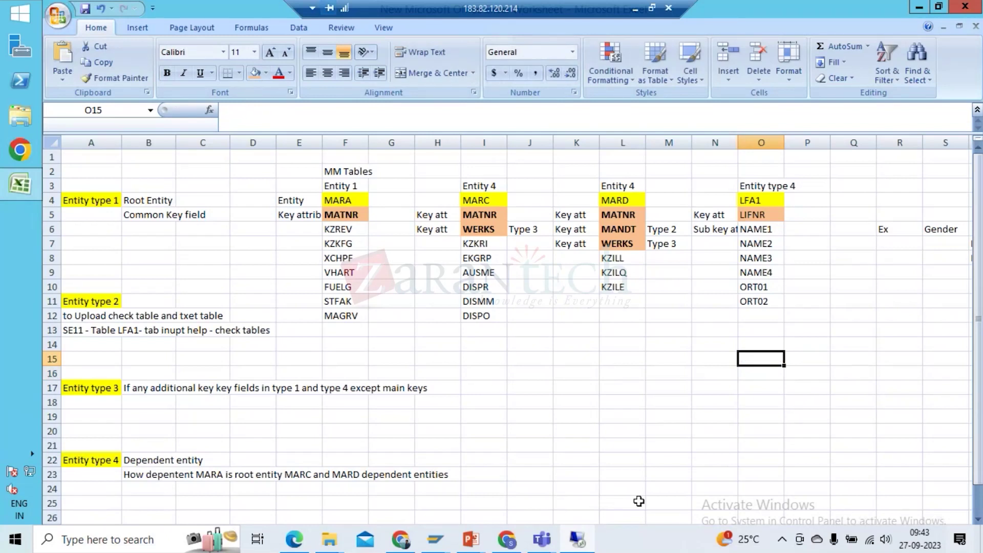
Enter the note "To Create data model T Code : MDGIMG" in cell O15
type("To Create data ")
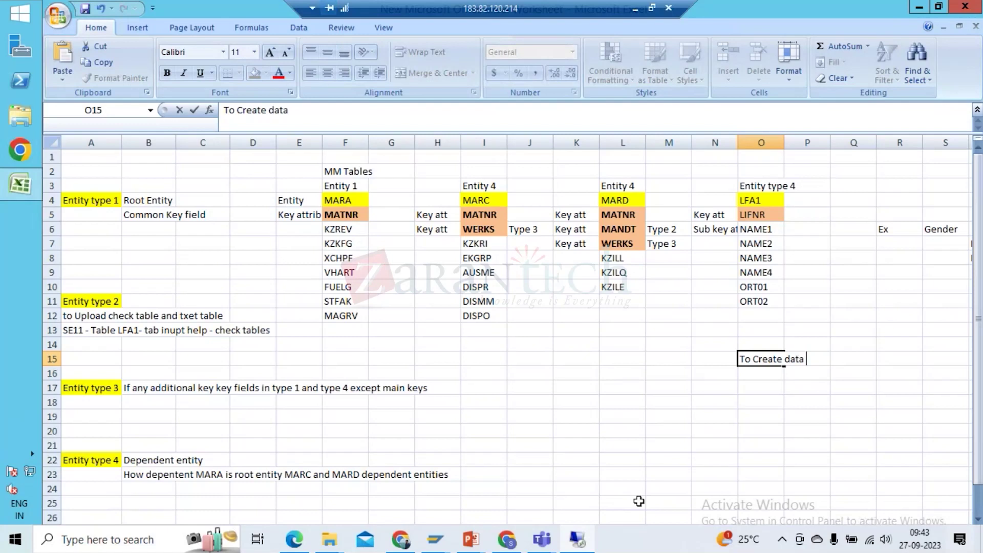
type("model T Code")
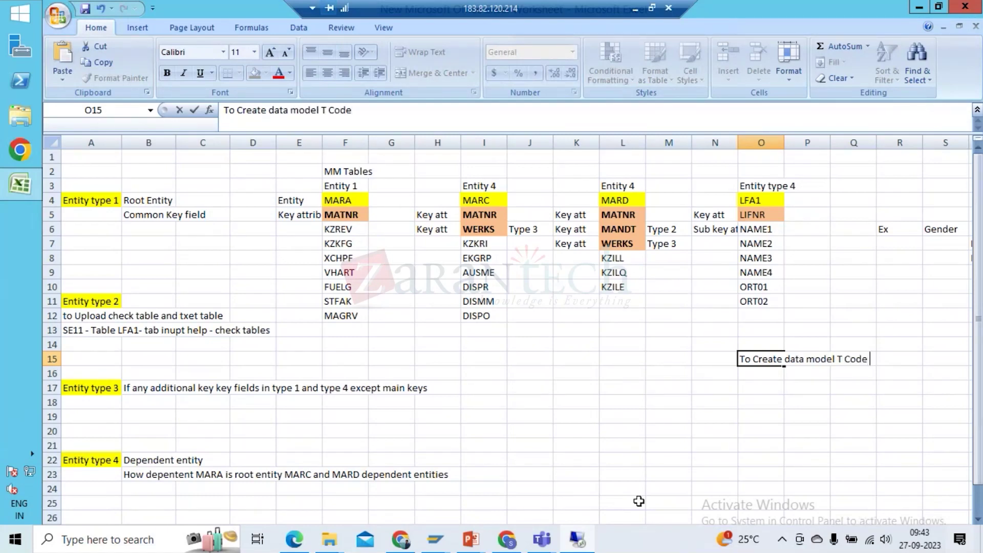
type(": MDG")
key("BackSpace")
type("IMG")
key("shift+Left")
key("shift+Left")
key("shift+Left")
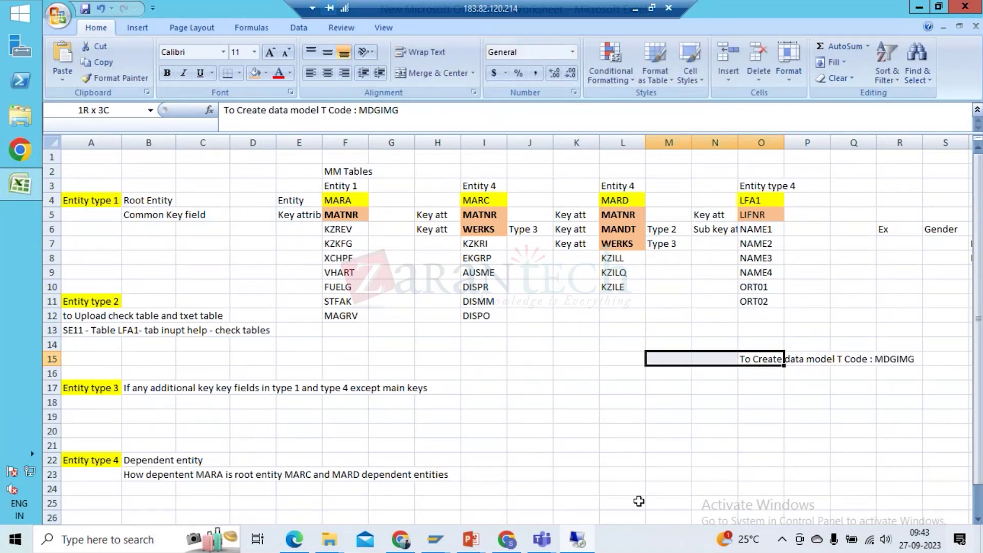
key("Tab")
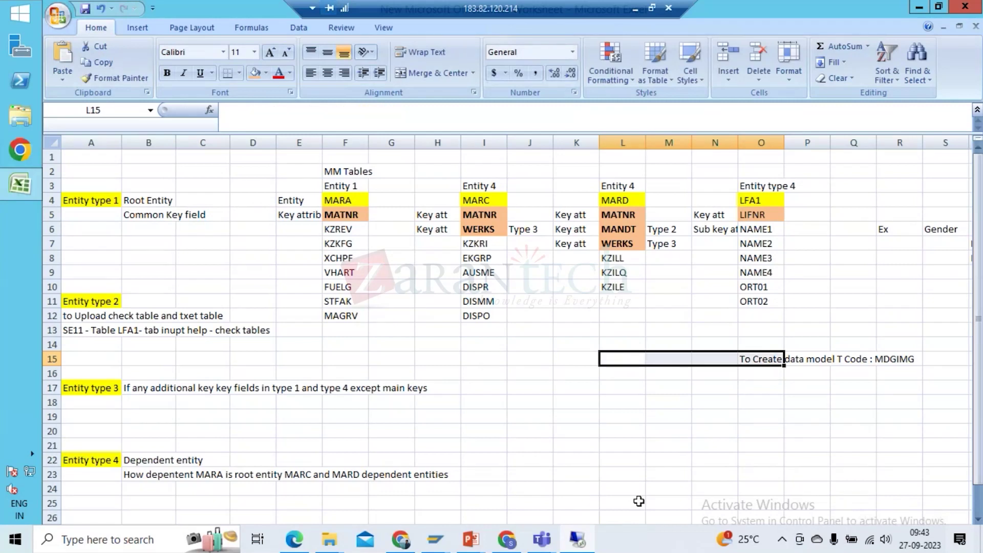
key("shift+BackSpace")
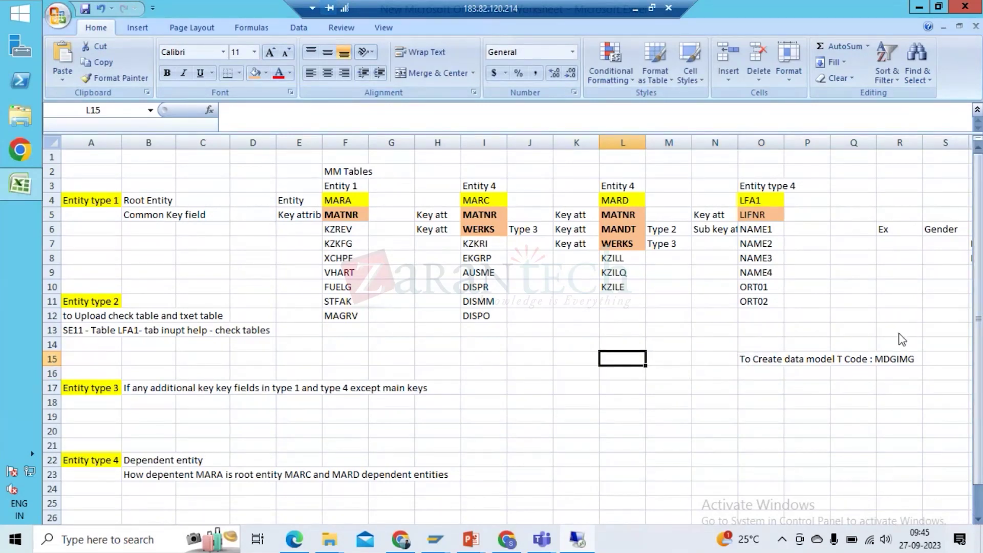
Move the data model T Code note from O15 to P15 and fit column P's width to it
left_click(744, 356)
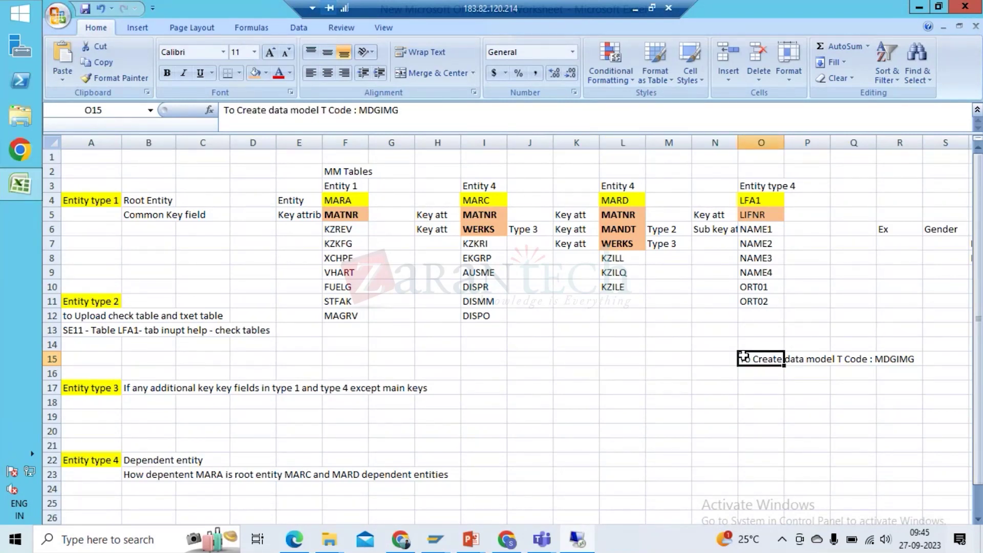
key("ctrl+c")
key("Right")
key("ctrl+v")
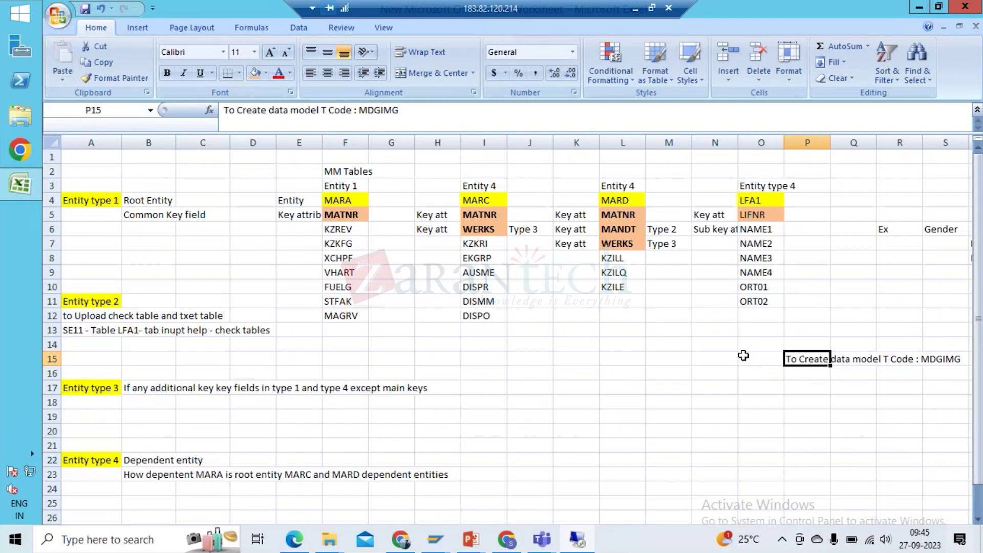
left_click_drag(831, 139, 831, 138)
double_click(832, 139)
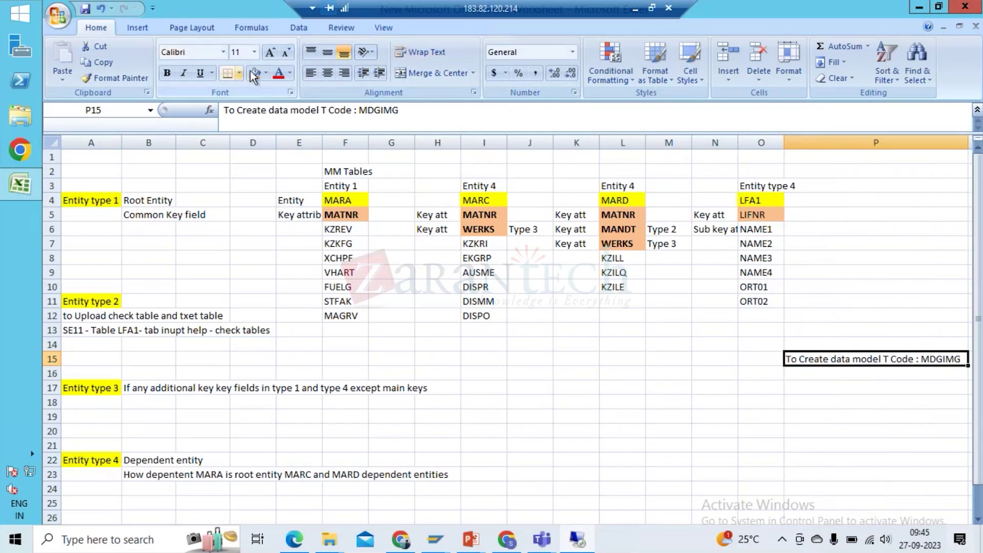
Fill the data model T Code note in cell P15 with orange
left_click(265, 73)
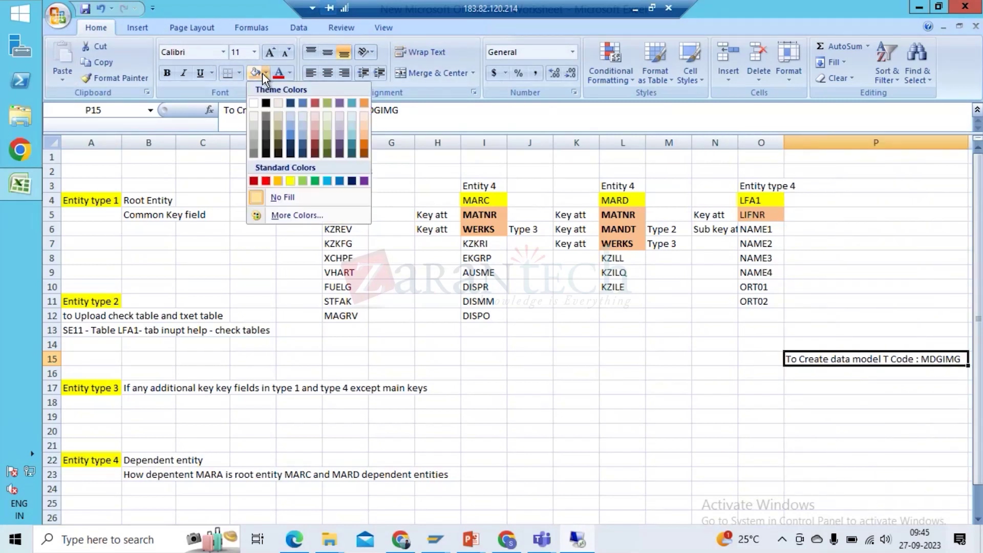
left_click(284, 184)
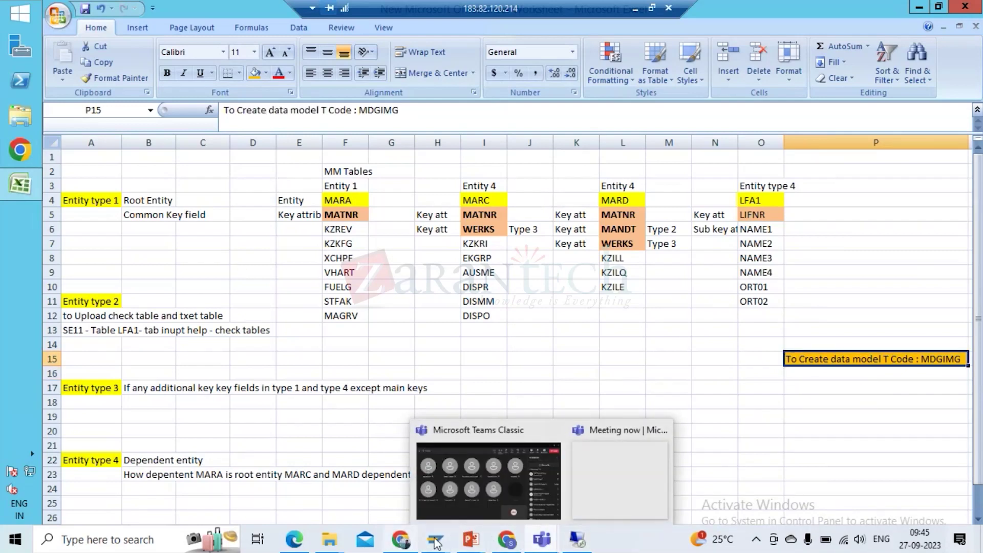
Switch to SAP, leave the LFA1 table display and the ABAP Dictionary, and run transaction MDGIMG
mouse_move(436, 542)
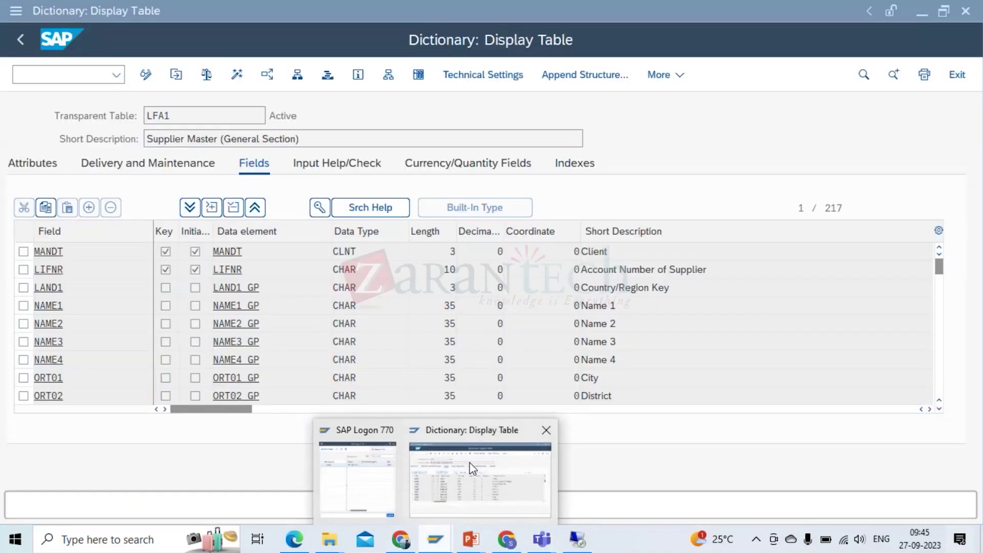
left_click(473, 469)
left_click(19, 46)
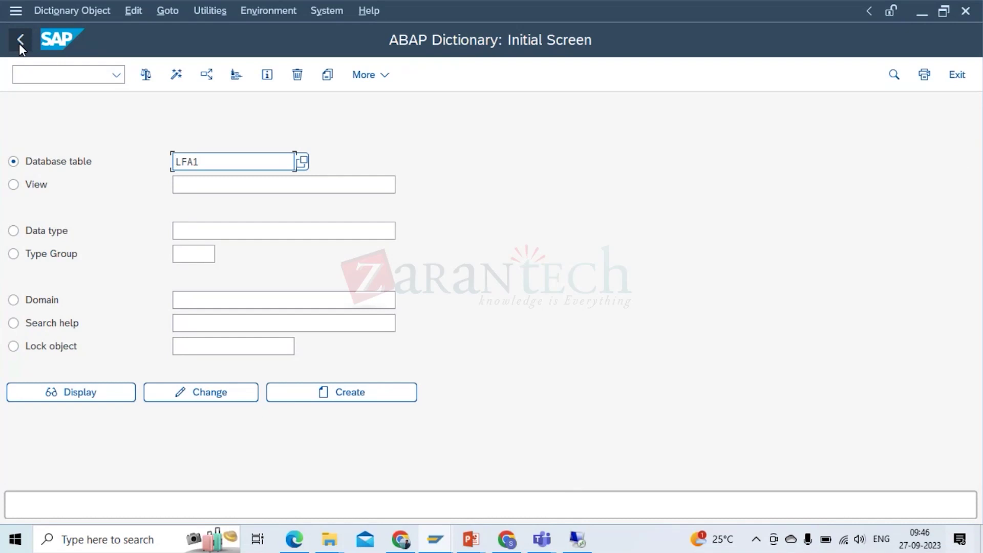
left_click(19, 44)
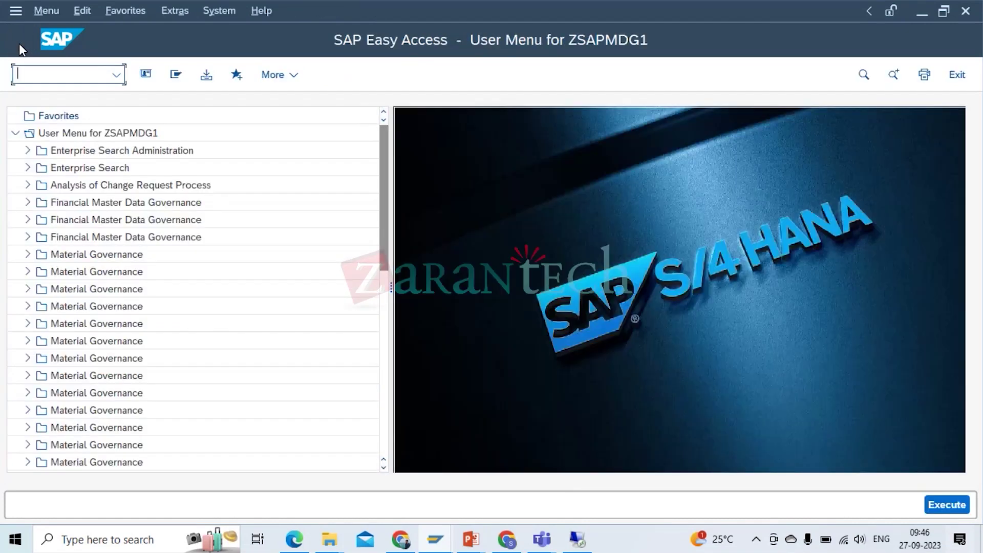
type("MDGIMG")
key("Return")
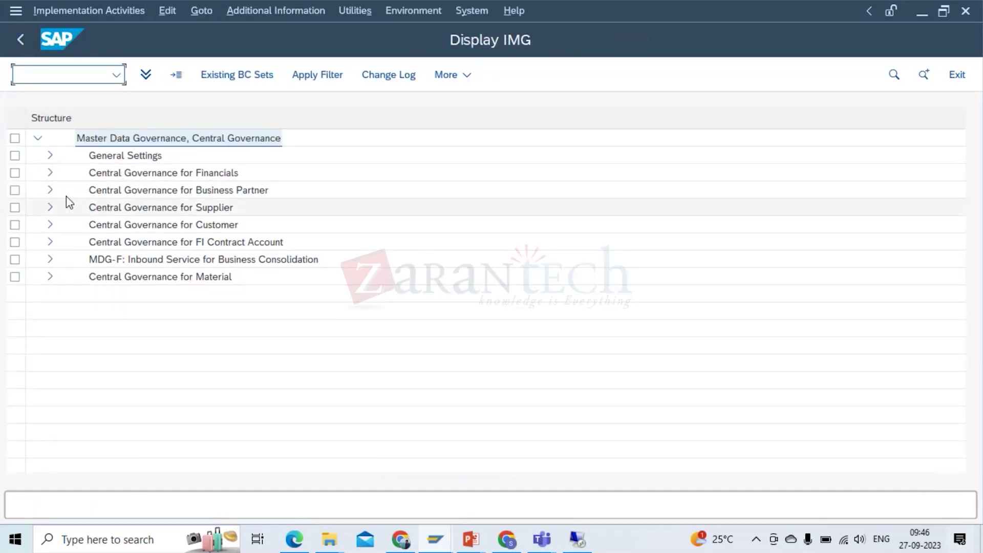
Execute the Edit Data Model activity under General Settings > Data Modeling and accept the cross-client caution
left_click(51, 156)
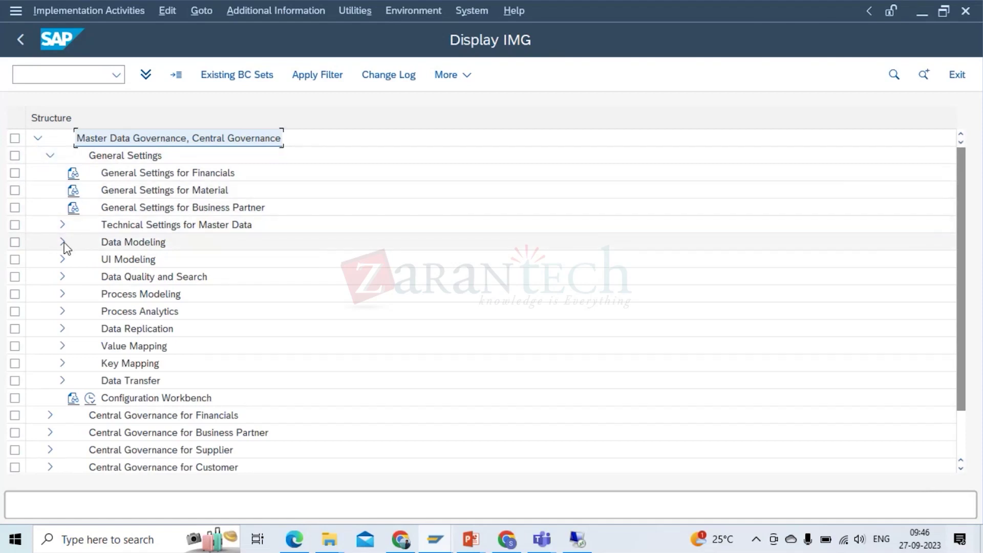
left_click(62, 242)
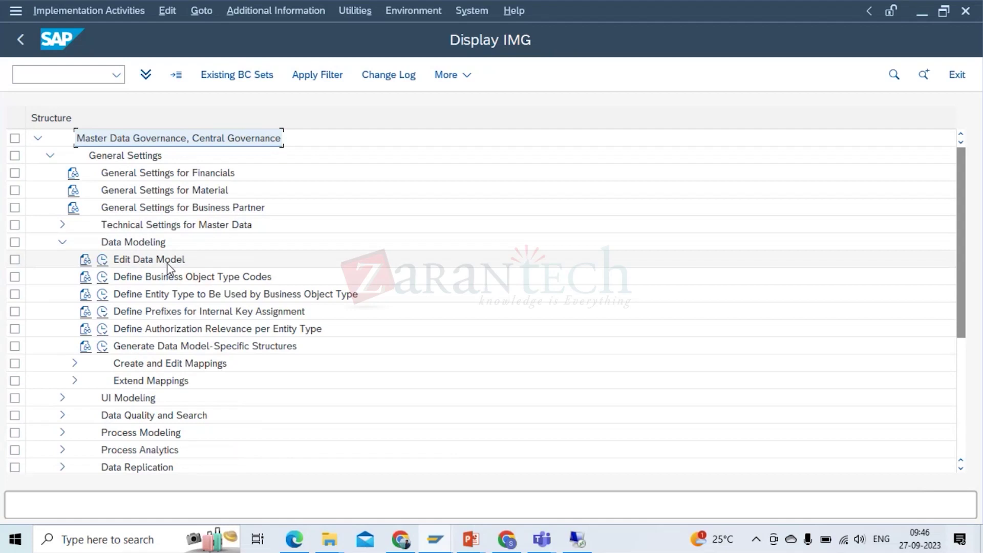
left_click(103, 260)
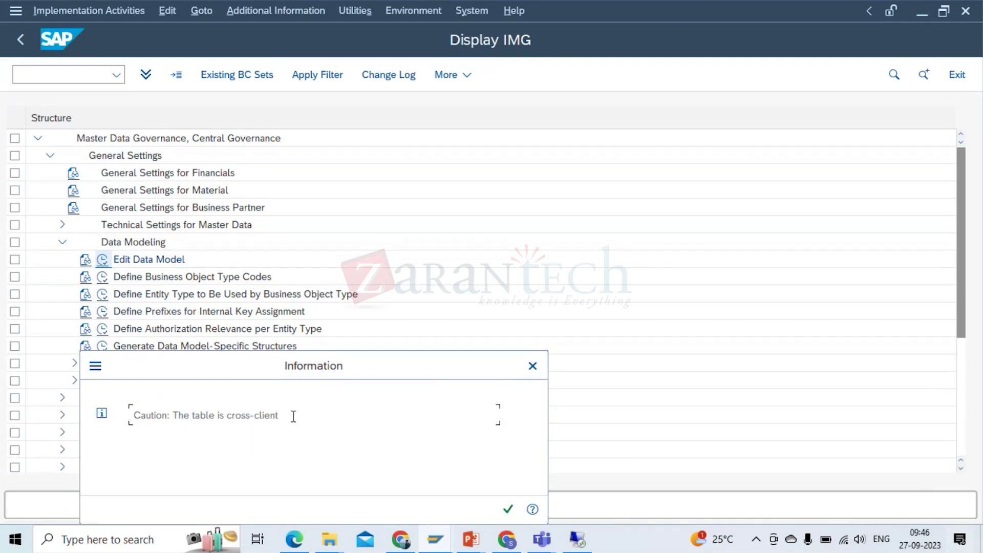
key("Return")
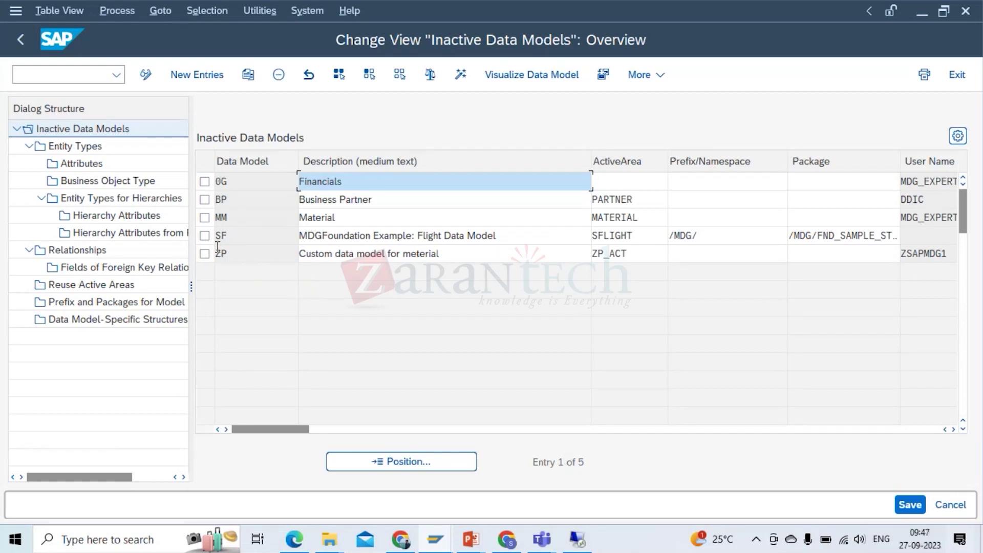
Delete the inactive data model ZP together with all its dependent entries
left_click(204, 253)
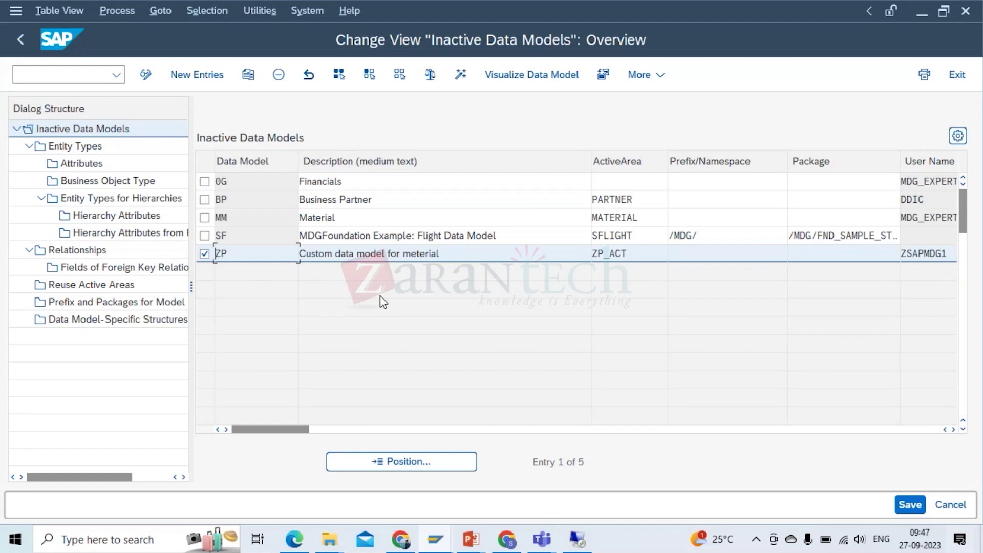
left_click(278, 74)
left_click(561, 313)
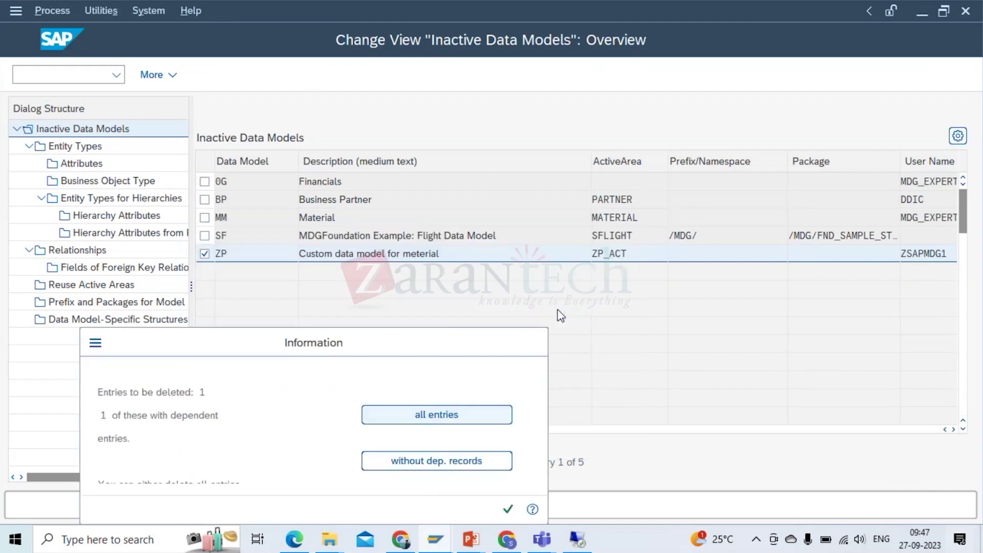
key("Return")
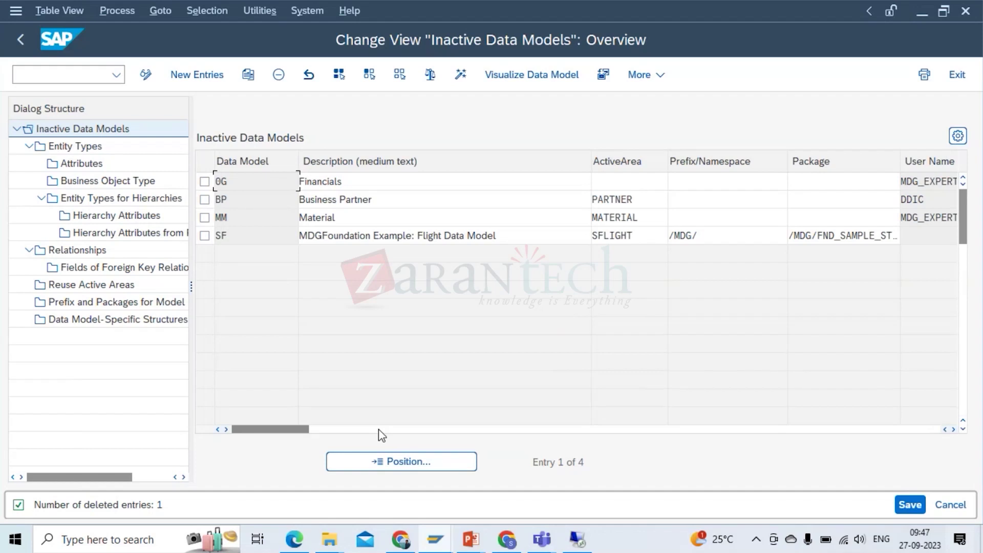
Add a new inactive data model ZM described as "Custom data model for meterial", leaving its active area empty
left_click(199, 77)
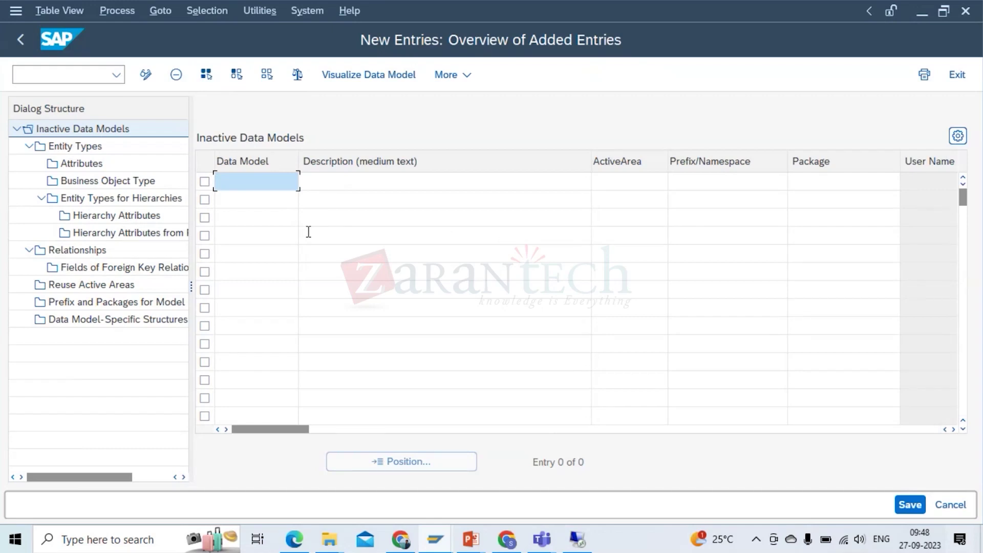
type("ZM")
left_click(324, 175)
type("Cust")
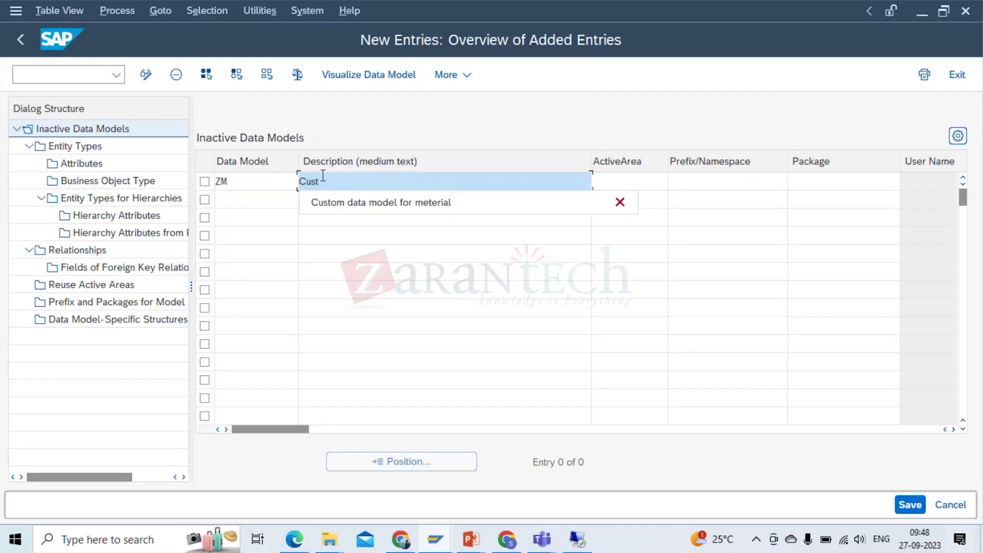
left_click(382, 207)
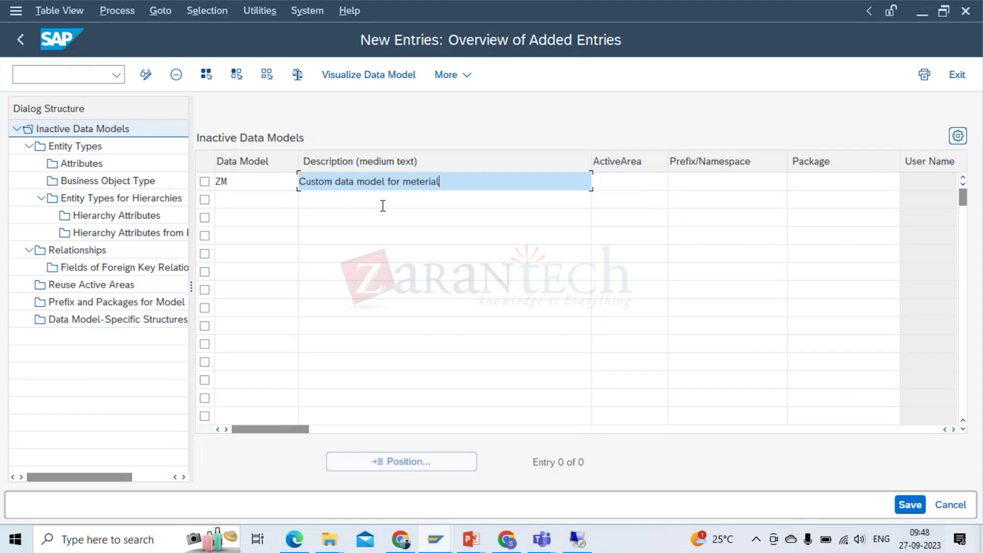
left_click(613, 183)
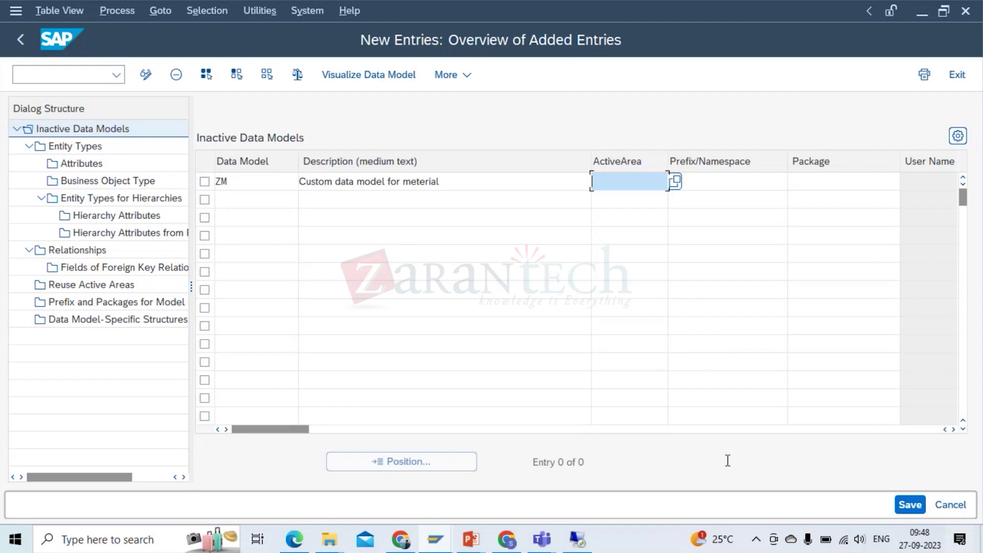
Save the data model changes despite the issued warnings
left_click(910, 504)
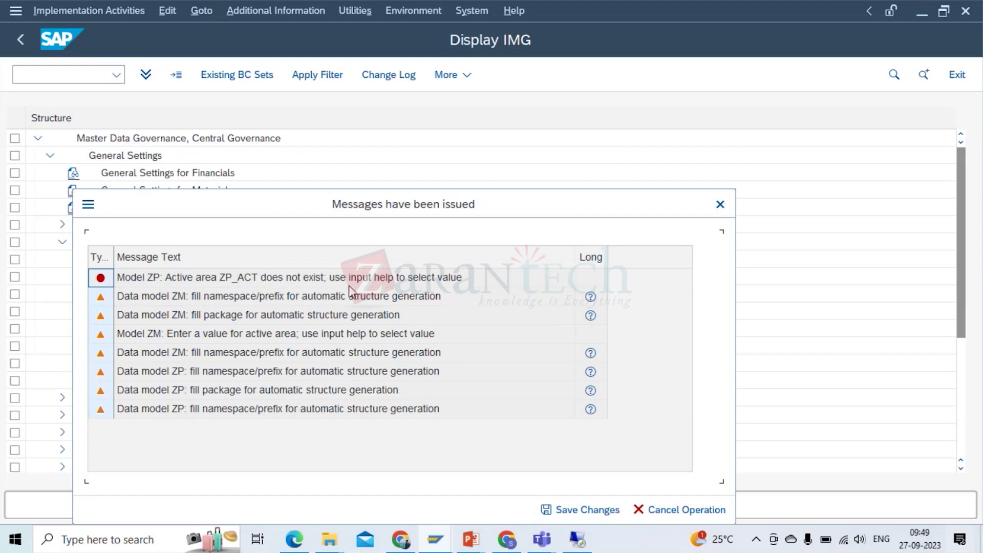
left_click(726, 208)
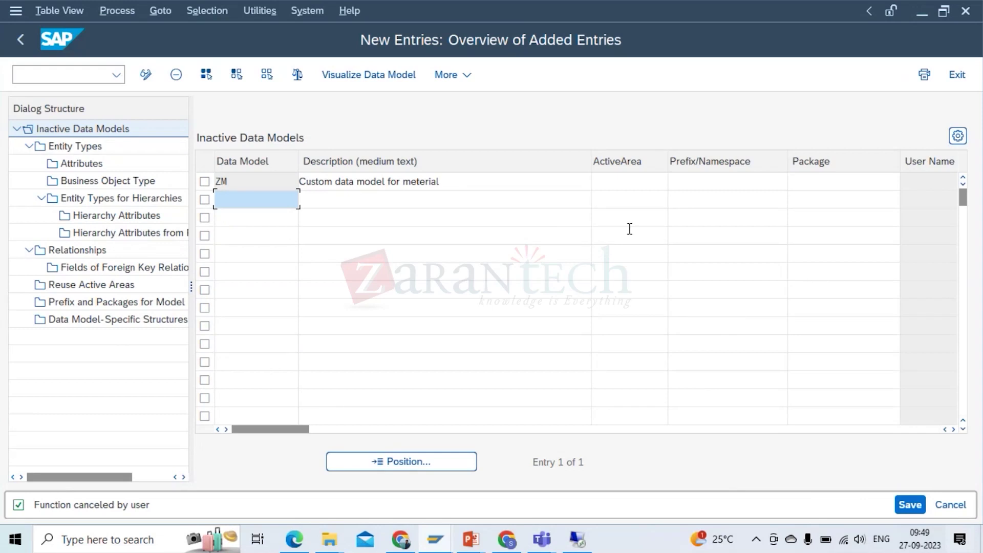
left_click(900, 506)
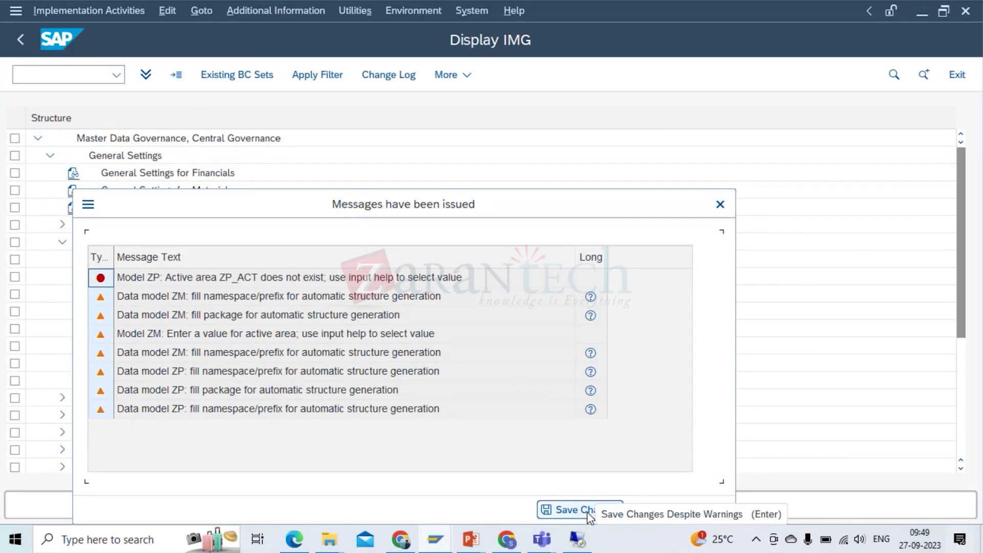
left_click(569, 509)
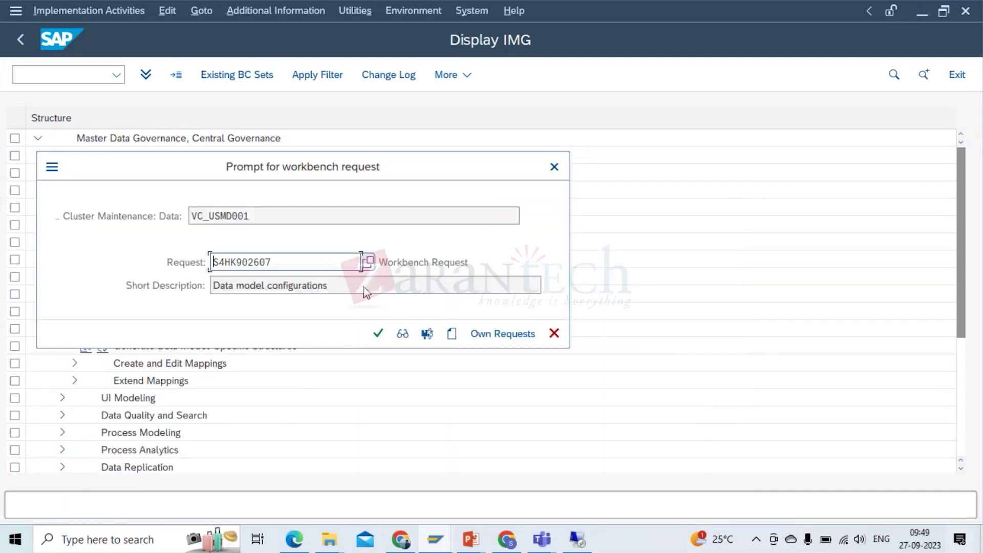
Create a workbench request described as "Custom data model for ZM" and assign the changes to it
left_click(454, 335)
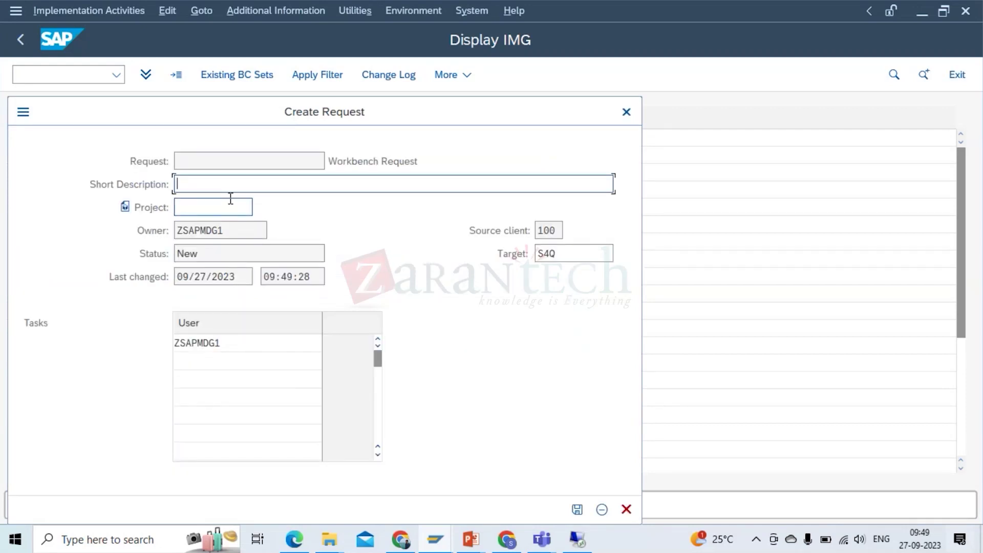
type("Custom data model")
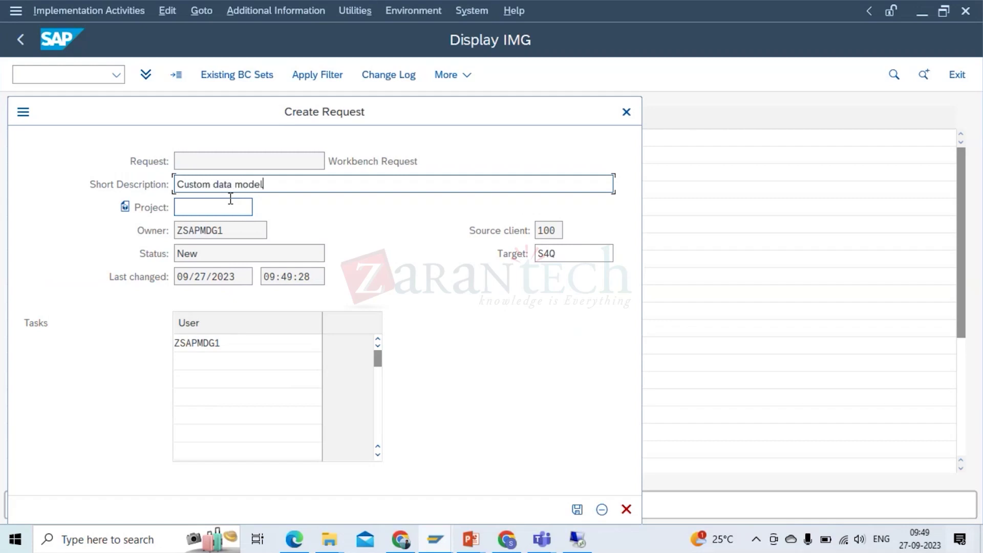
type(" for ZM")
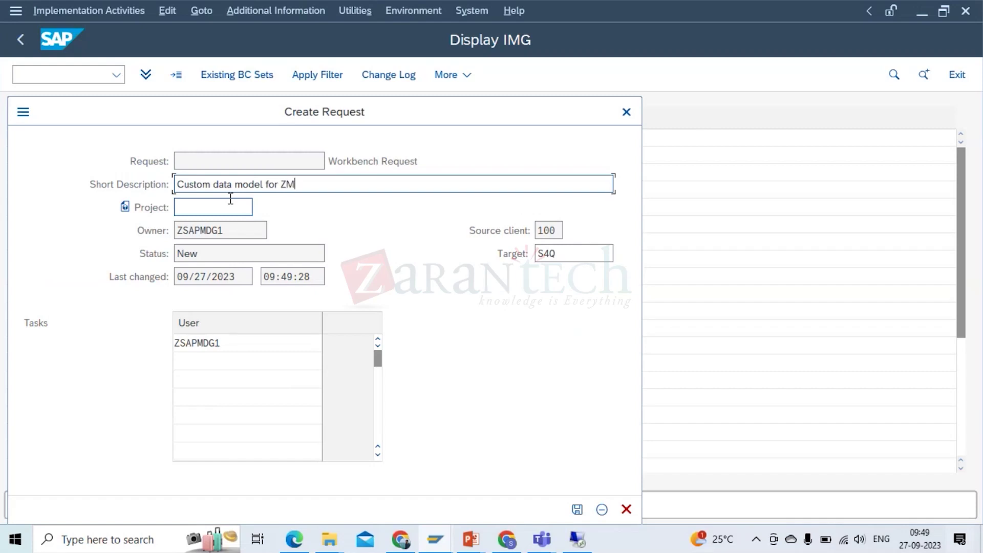
left_click(577, 511)
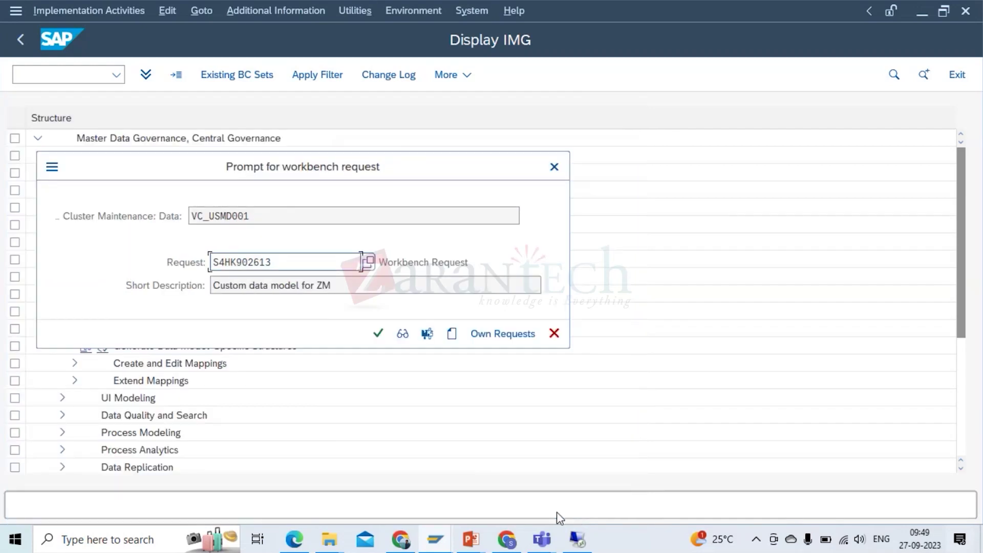
left_click(378, 335)
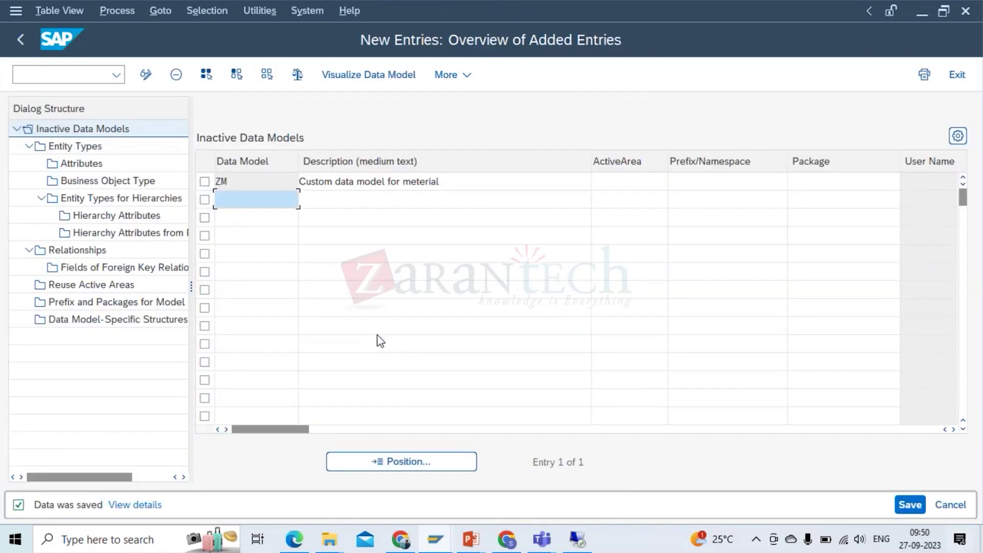
Return to the data model overview, open the BP model's entity types and view the attributes of ABLAD
left_click(23, 37)
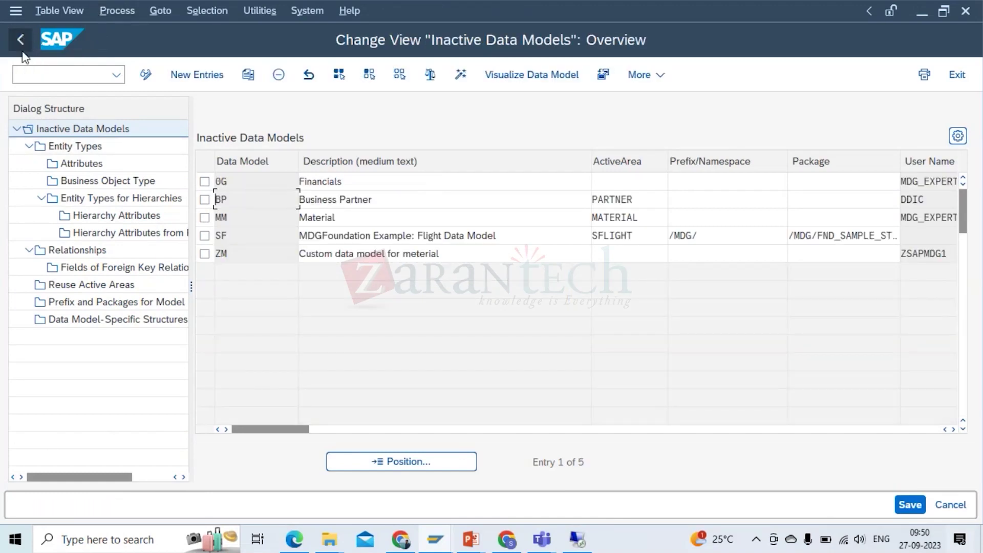
left_click(205, 200)
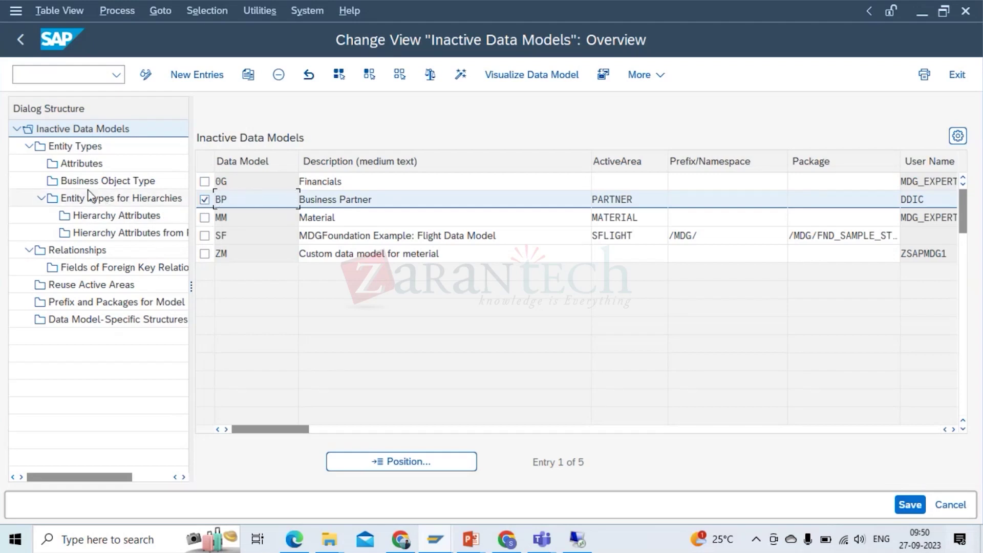
double_click(76, 148)
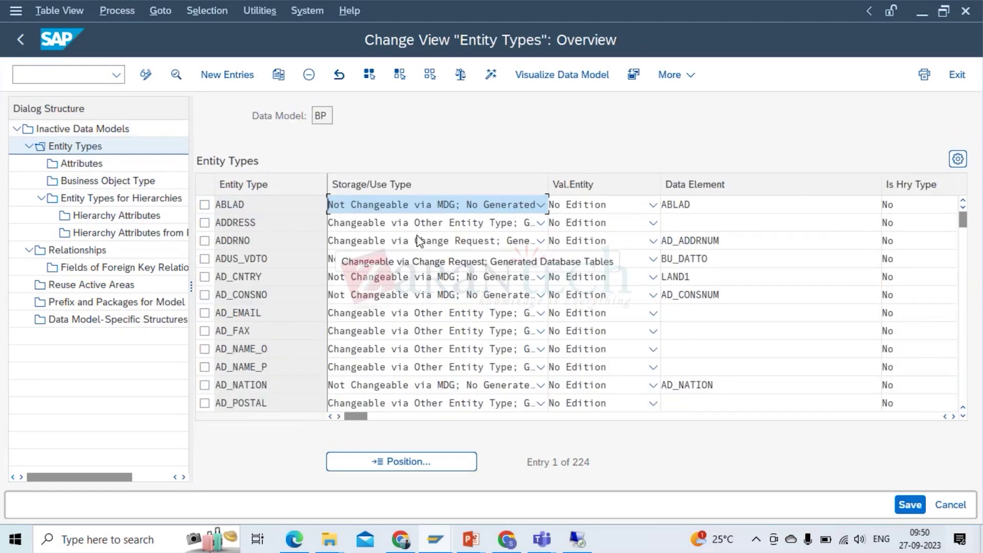
left_click(204, 205)
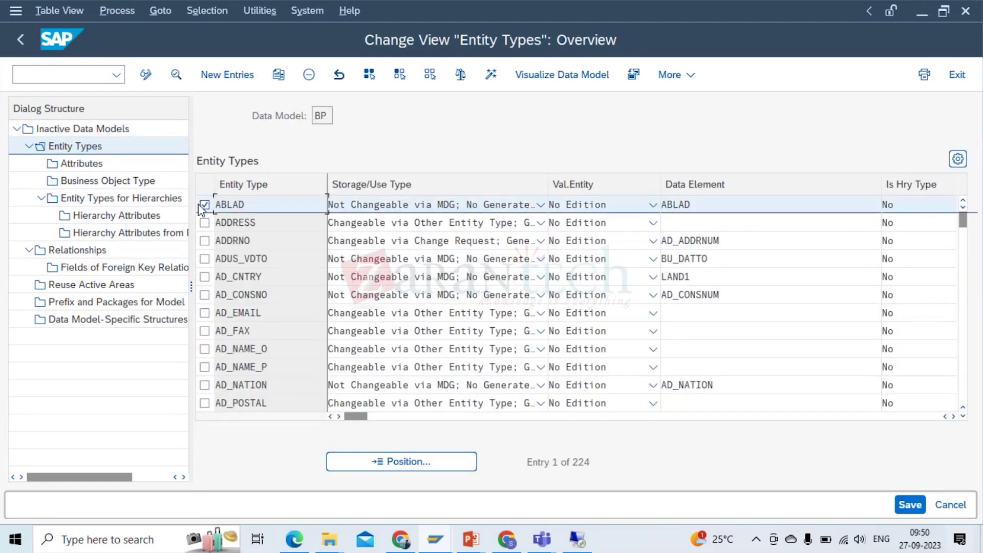
double_click(96, 165)
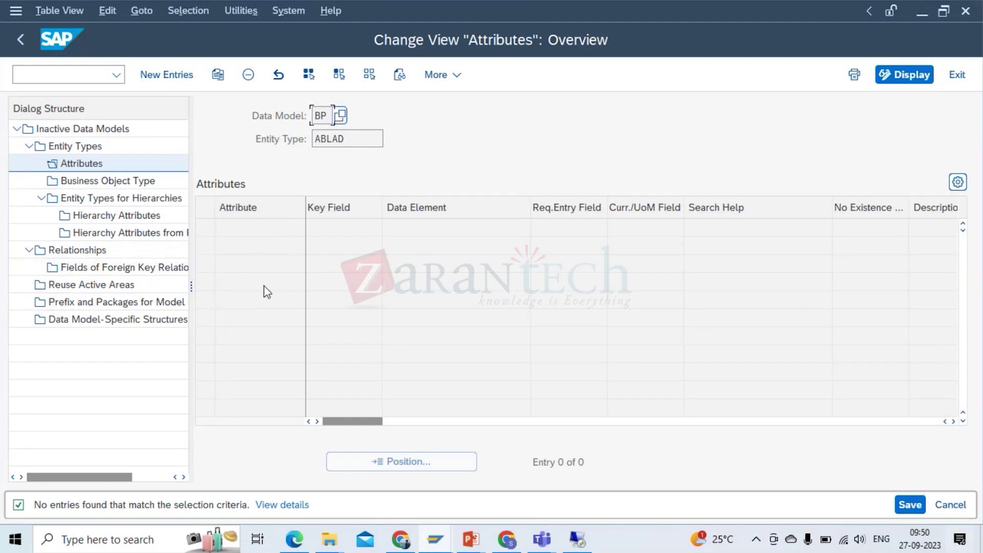
Go back to the inactive data models and view the relationships of the Business Partner model BP
left_click(21, 41)
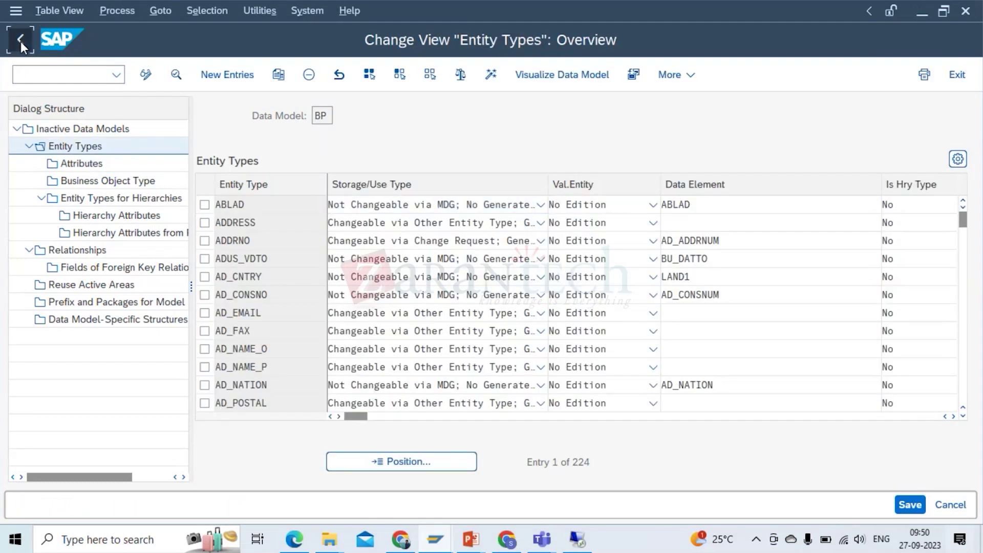
left_click(20, 41)
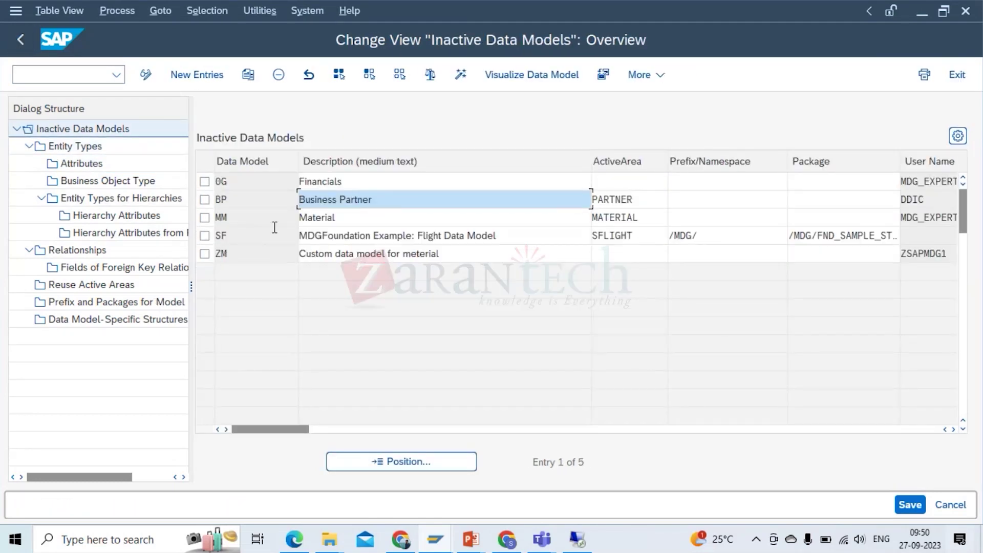
left_click(205, 200)
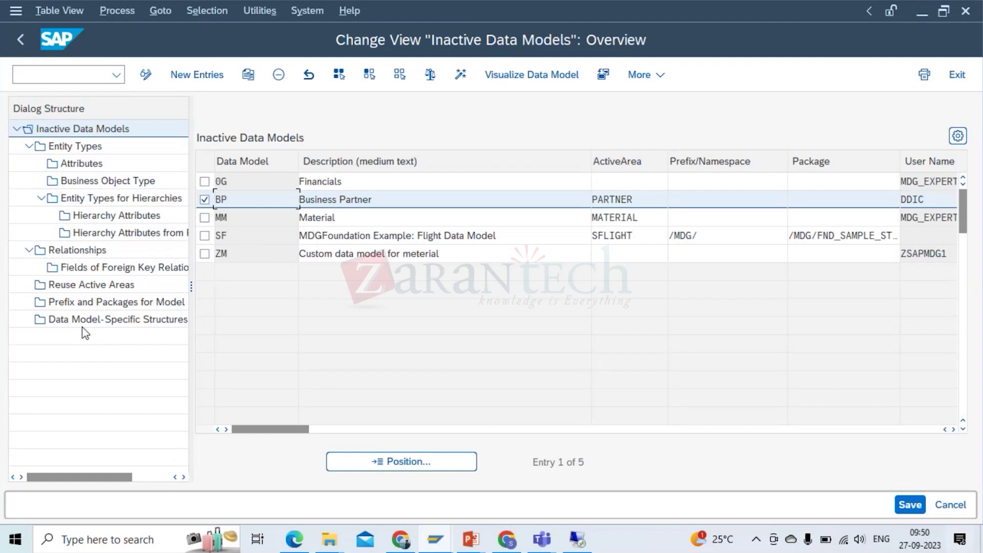
double_click(67, 252)
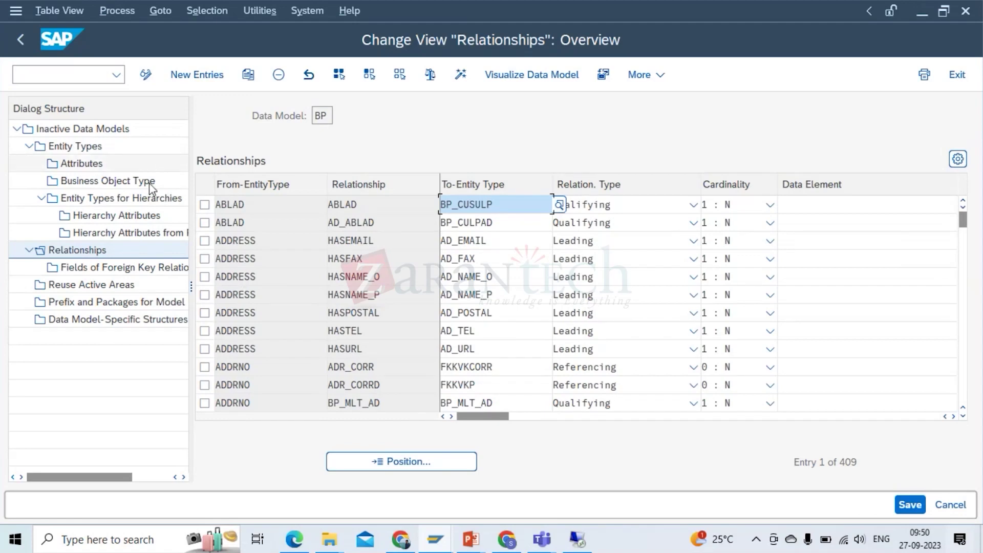
Open the reuse active areas of data model BP and copy the access class name of active area PARTNER
left_click(19, 36)
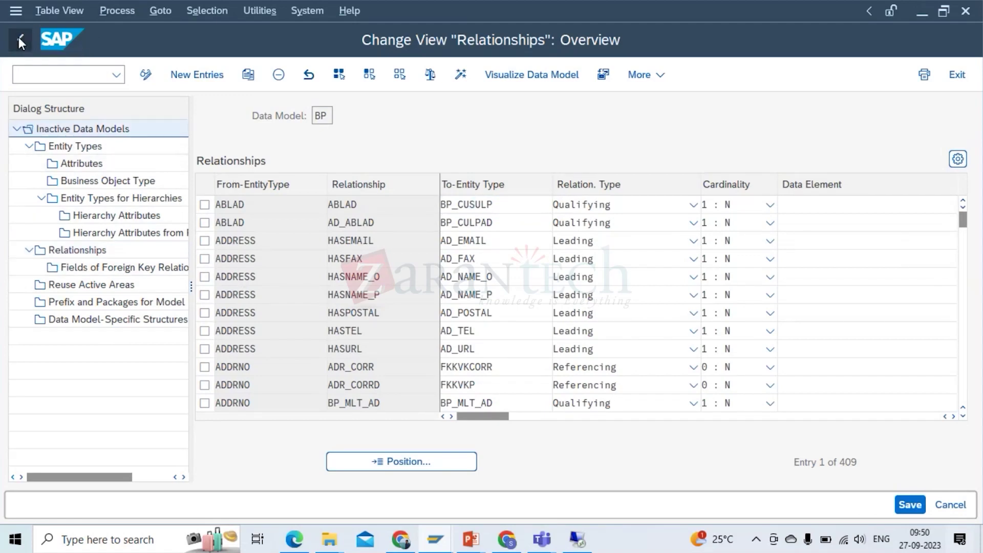
left_click(205, 199)
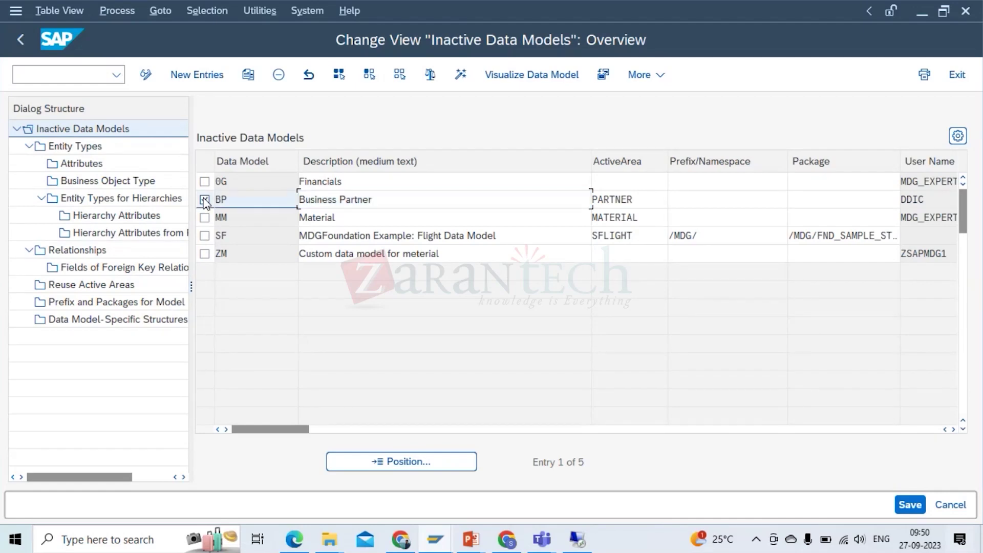
left_click(96, 290)
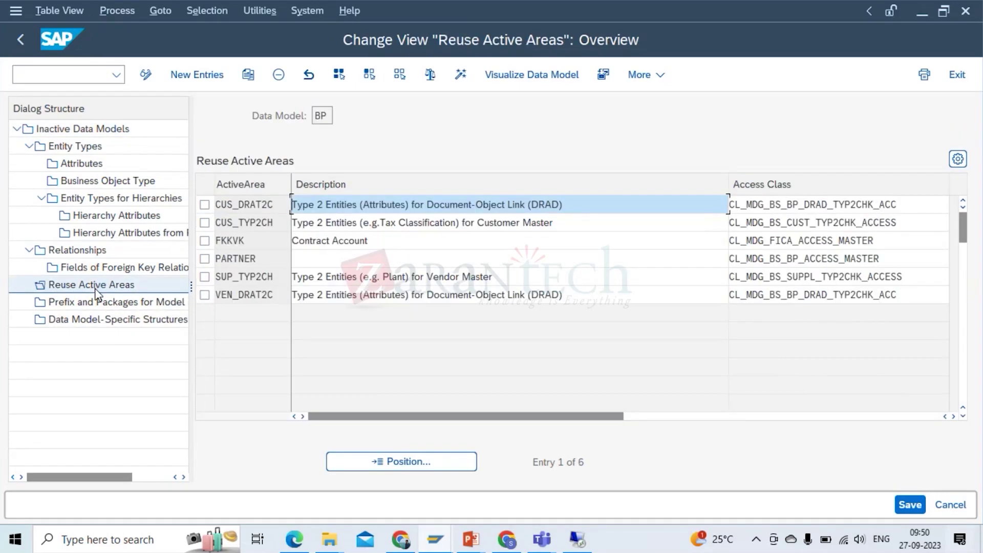
left_click(205, 259)
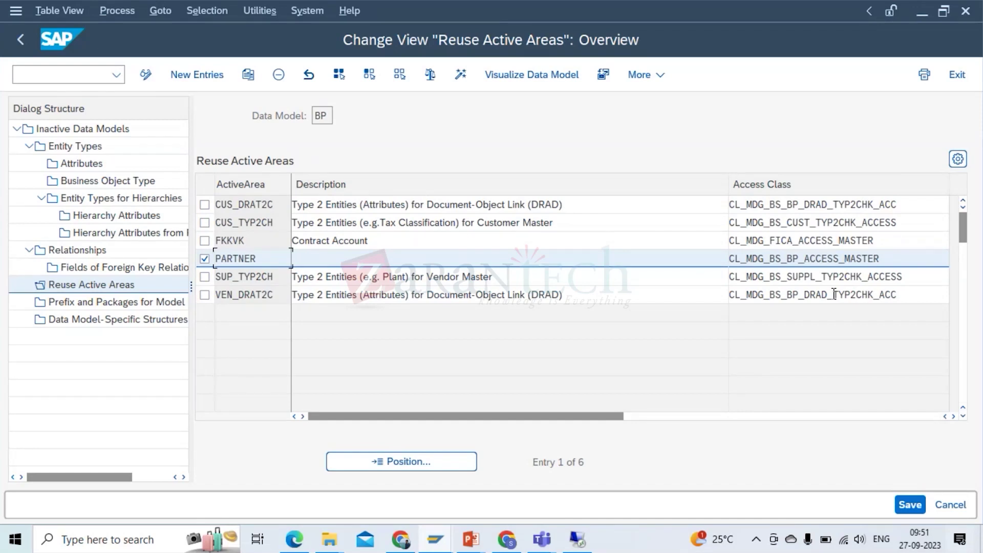
left_click_drag(890, 258, 722, 260)
key("ctrl+c")
left_click(722, 260)
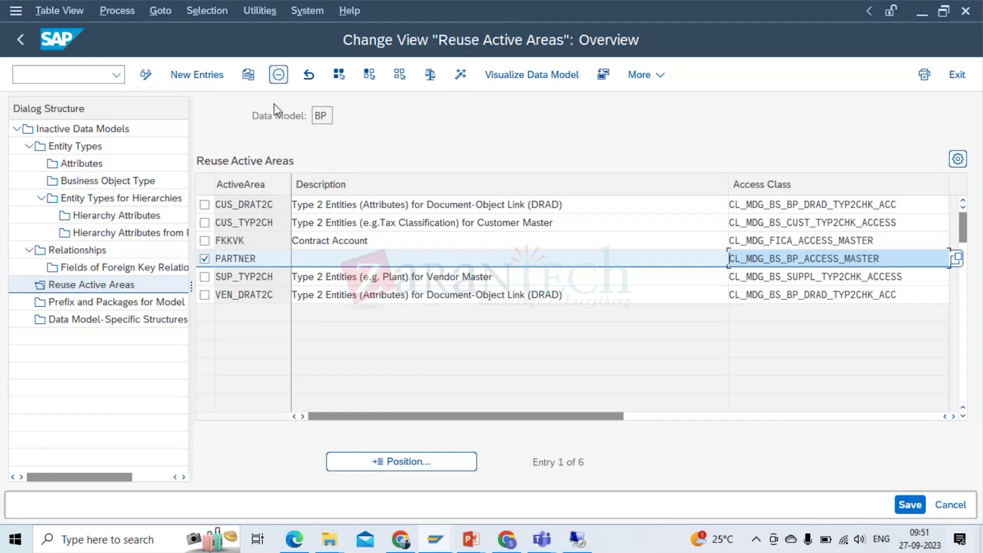
Return to the implementation guide and reopen the Edit Data Model activity, accepting the cross-client caution
left_click(17, 43)
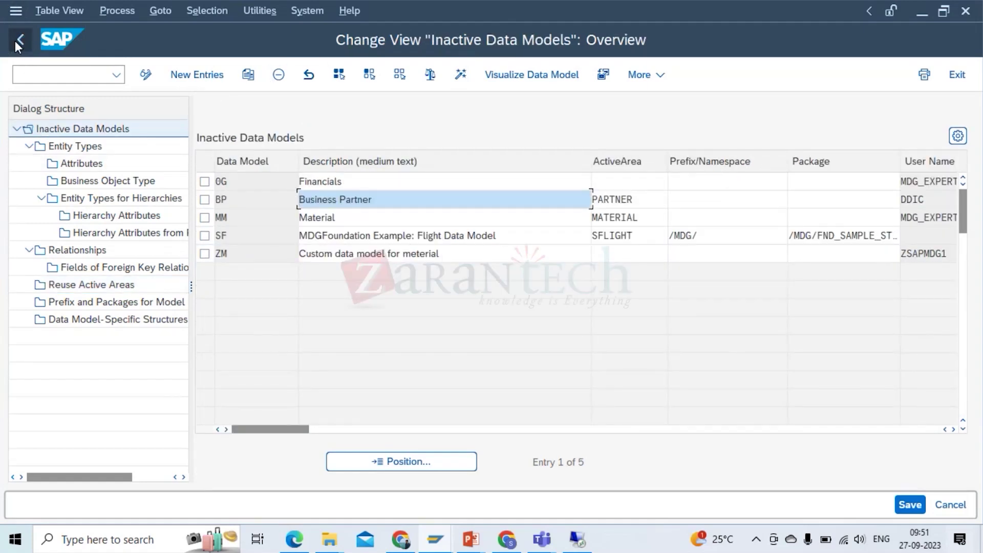
left_click(15, 43)
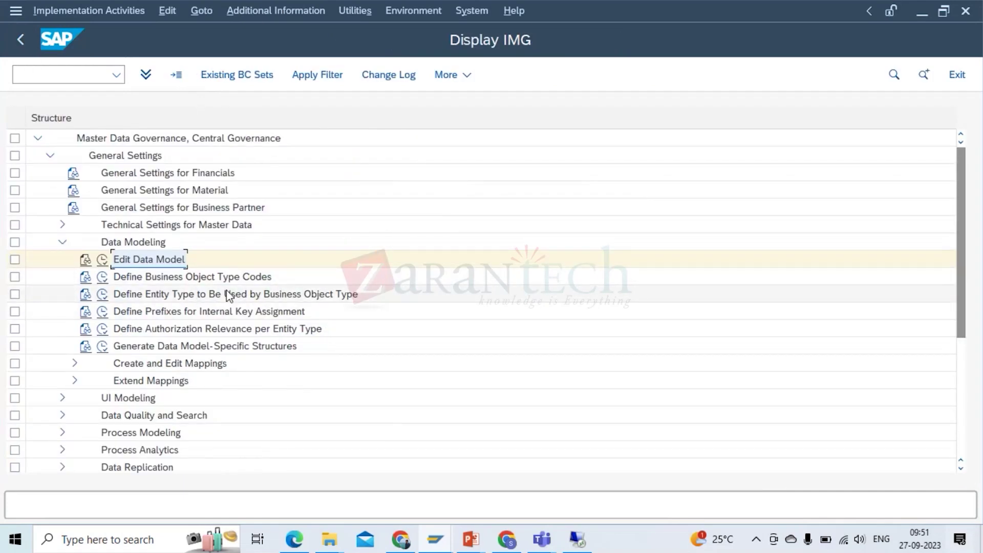
left_click(102, 260)
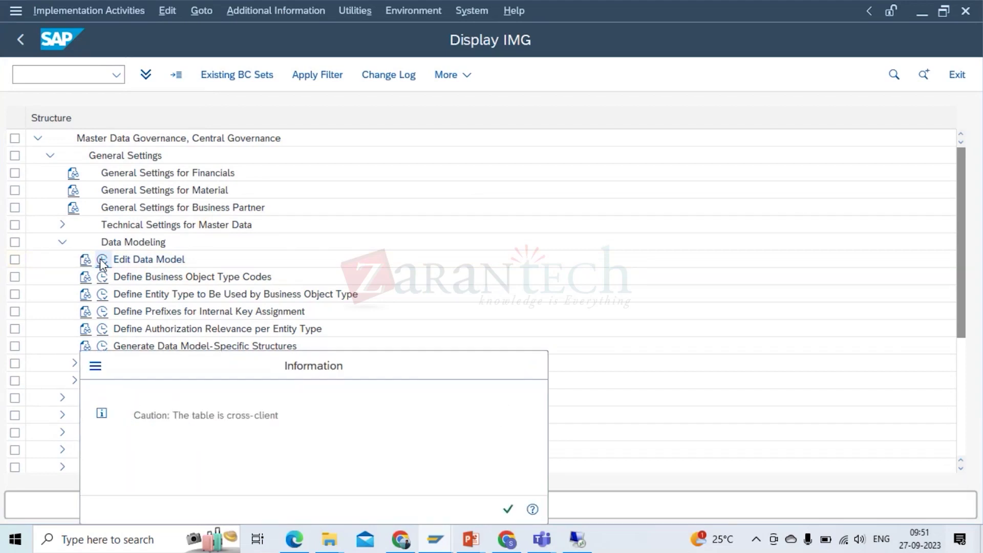
key("Return")
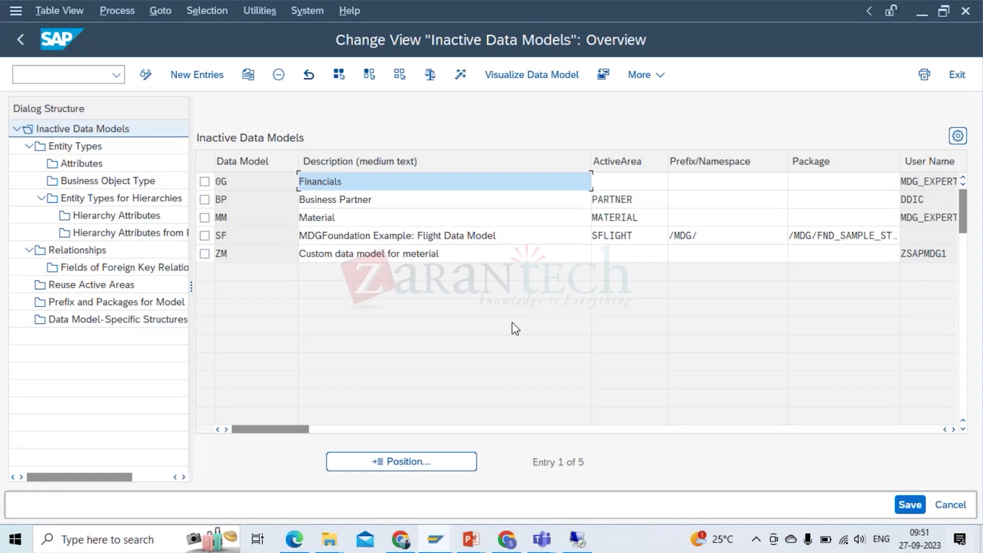
In the Excel notes, add "To activate acess class T Code : SE24" in cell P16, below the MDGIMG note
left_click(589, 538)
left_click(738, 463)
left_click(739, 468)
key("Up")
key("Up")
key("Up")
key("Up")
key("Up")
key("Up")
key("Right")
key("Up")
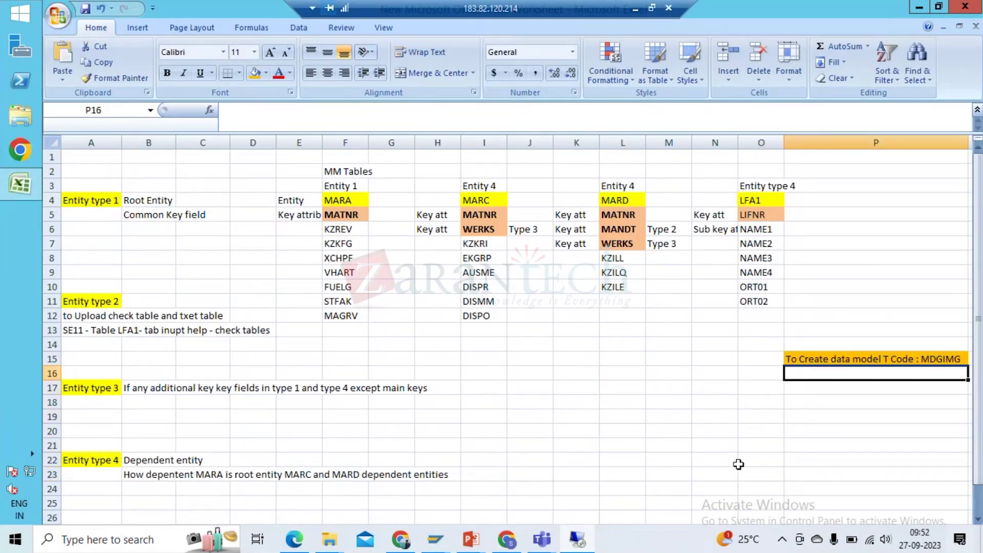
type("To ac")
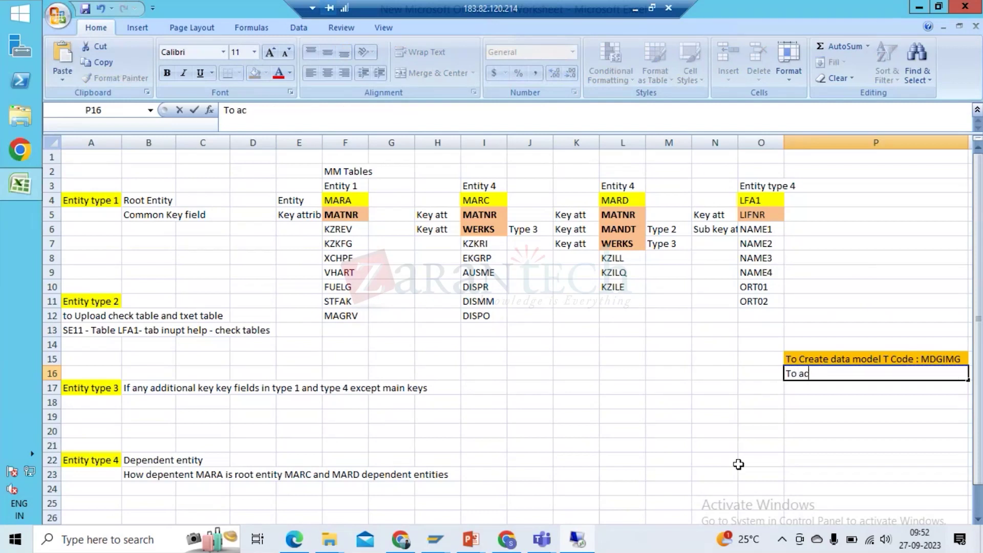
type("tivate acess class")
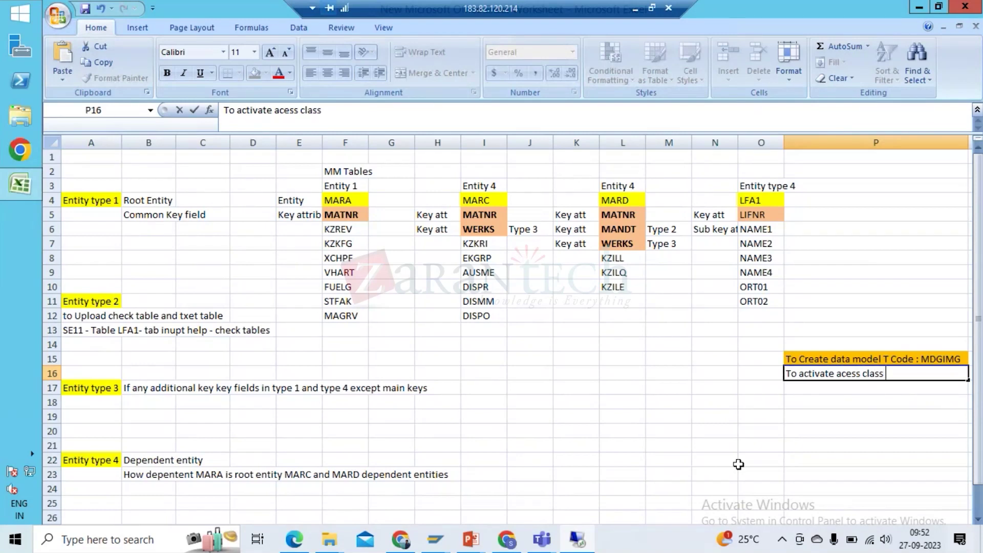
type(" T Code : SE24")
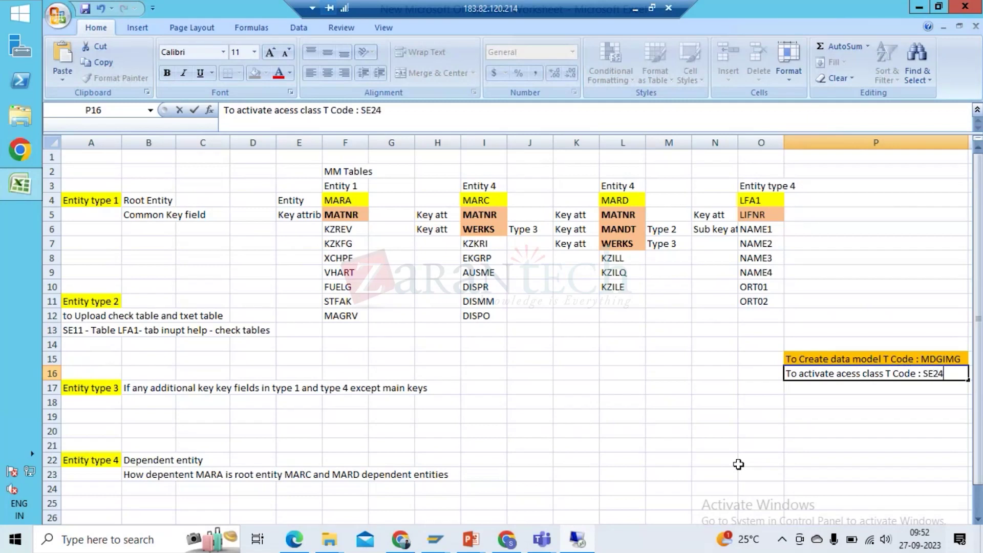
key("Return")
key("Up")
key("Up")
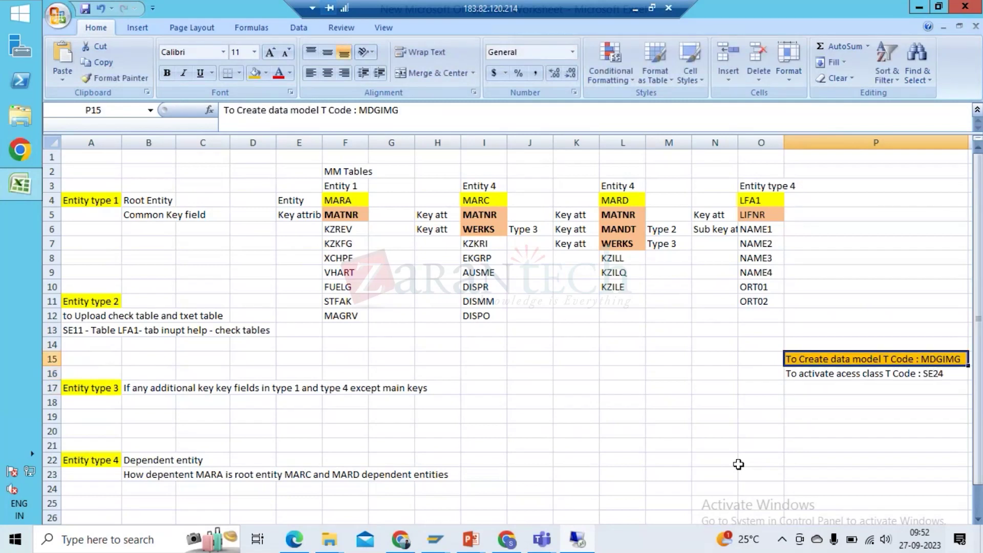
key("Right")
key("Down")
key("Left")
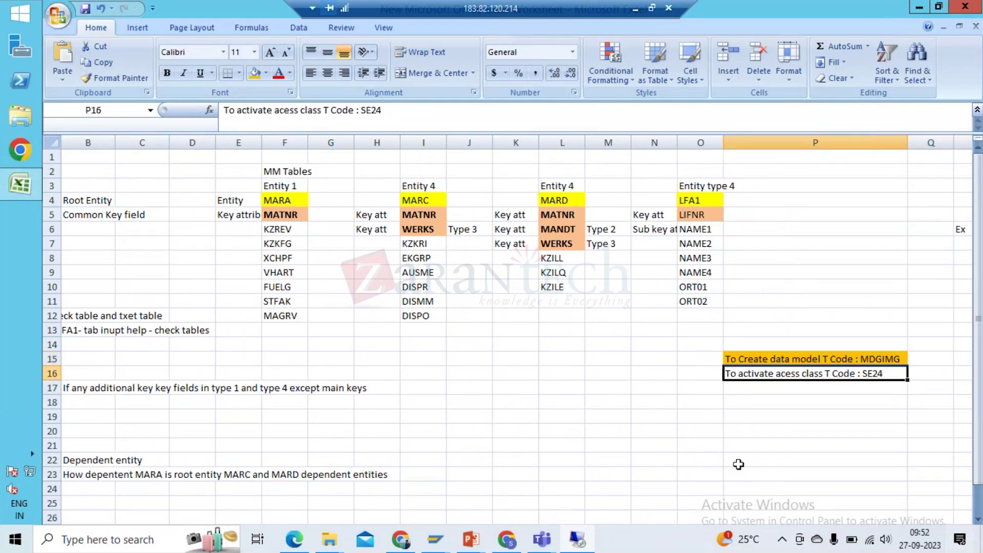
Switch back to SAP, start transaction SE24 in a new session and display class CL_MDG_BS_BP_ACCESS_MASTER
left_click(641, 13)
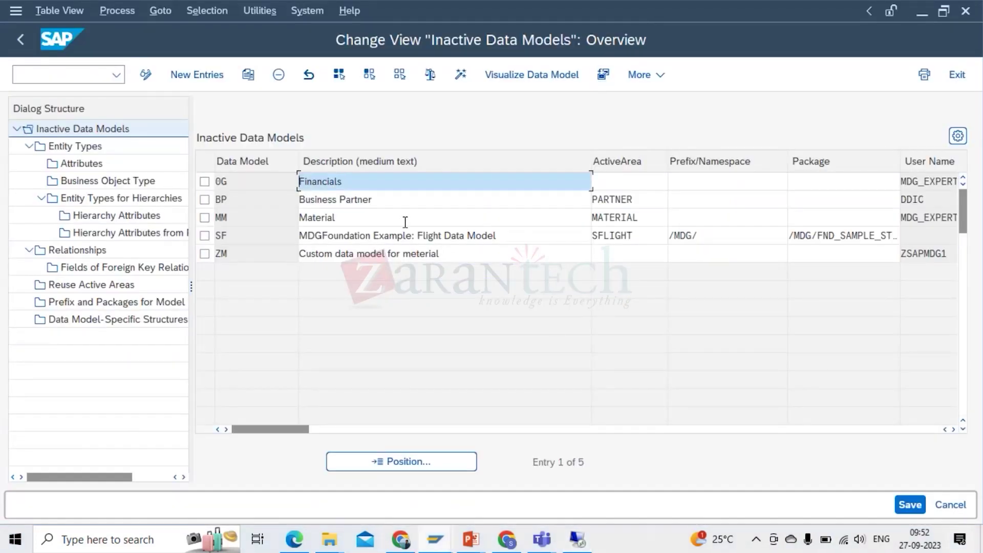
left_click(54, 72)
type("/oSE24")
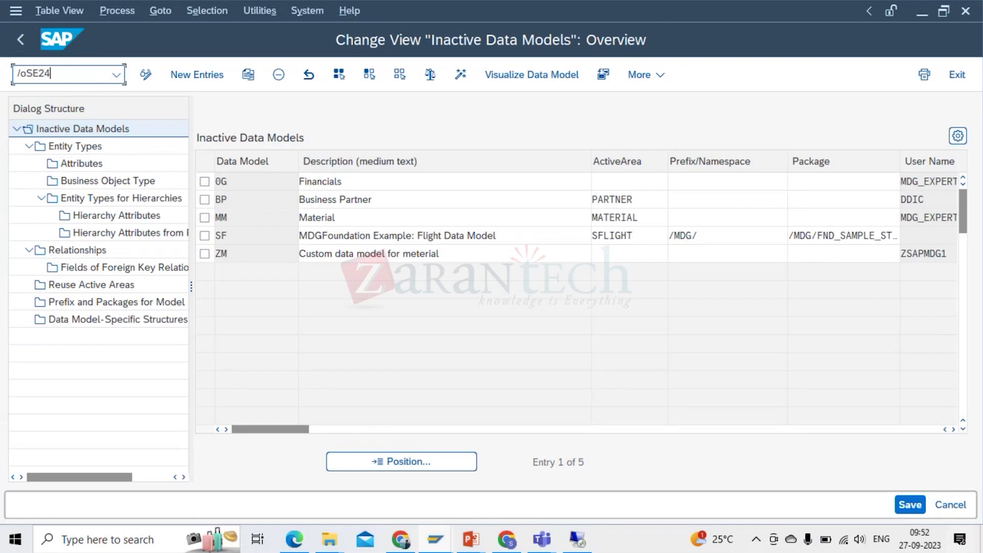
key("Return")
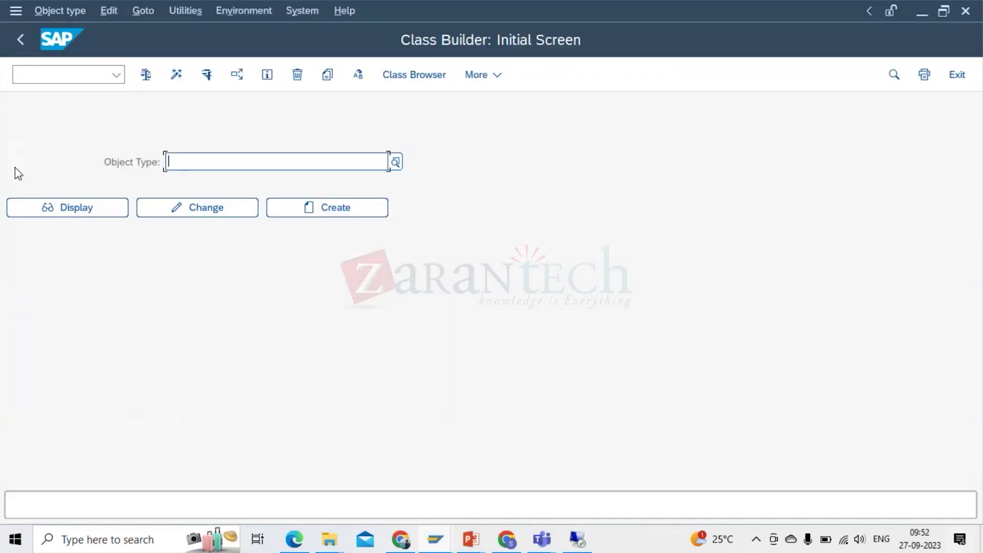
key("ctrl+v")
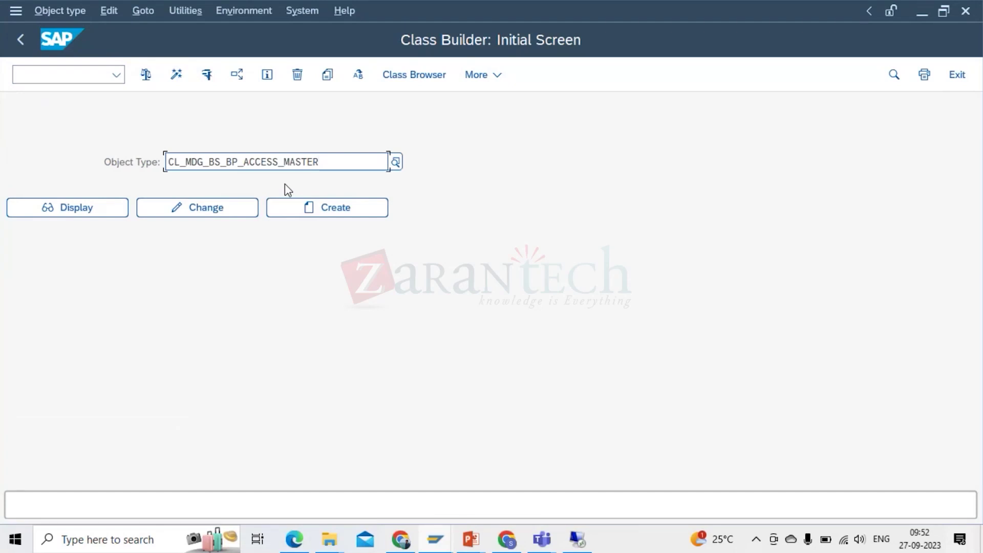
left_click(47, 213)
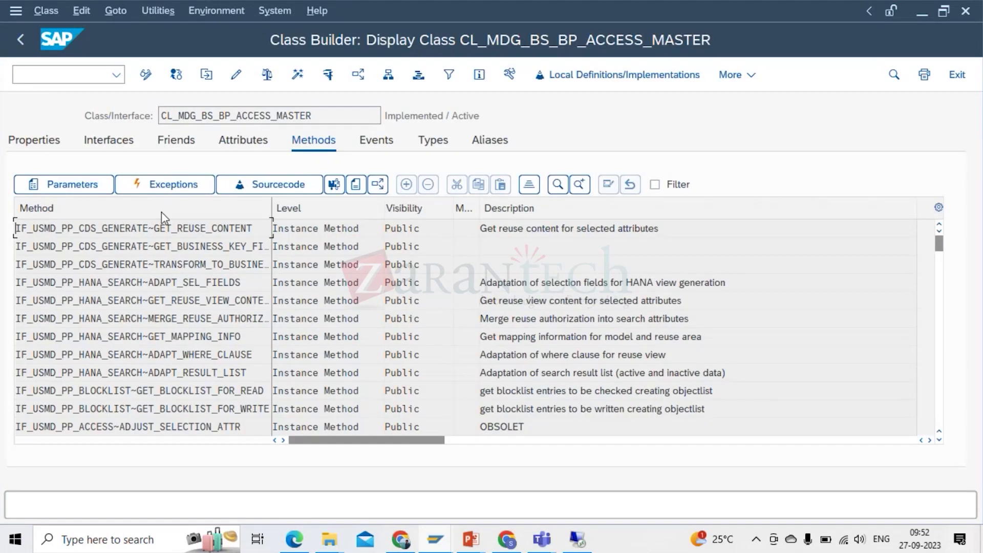
View the class's interfaces, mark the name IF_USMD_PP_ACCESS and return to the Class Builder's initial screen
left_click(112, 144)
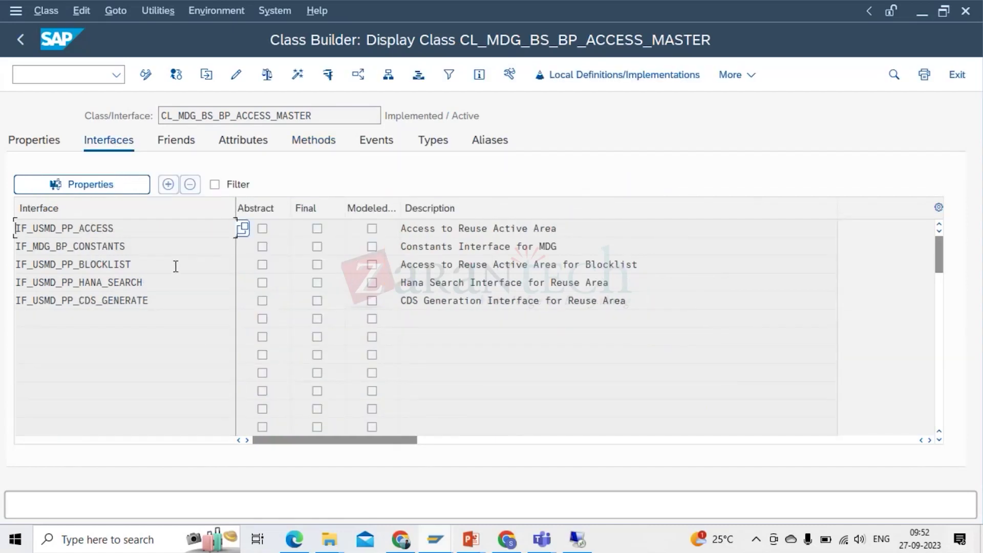
left_click_drag(132, 230, 3, 232)
left_click(2, 232)
left_click(18, 39)
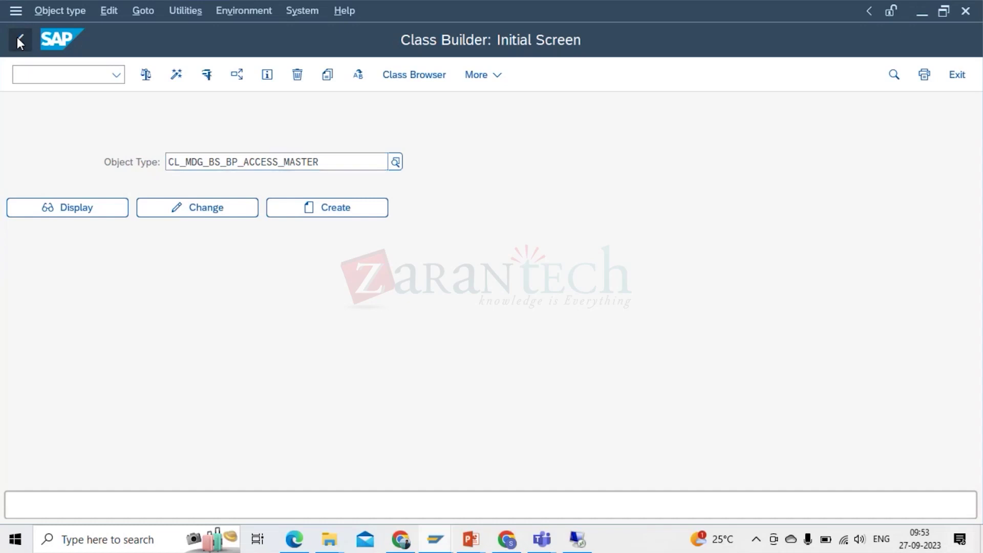
left_click(18, 39)
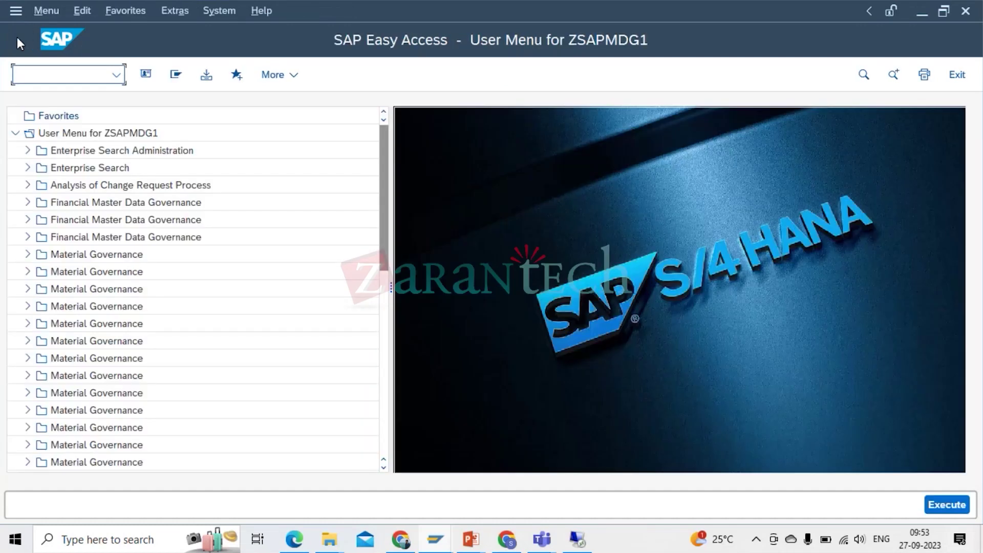
key("Down")
key("Down")
key("Down")
key("Return")
key("Delete")
key("Delete")
key("Return")
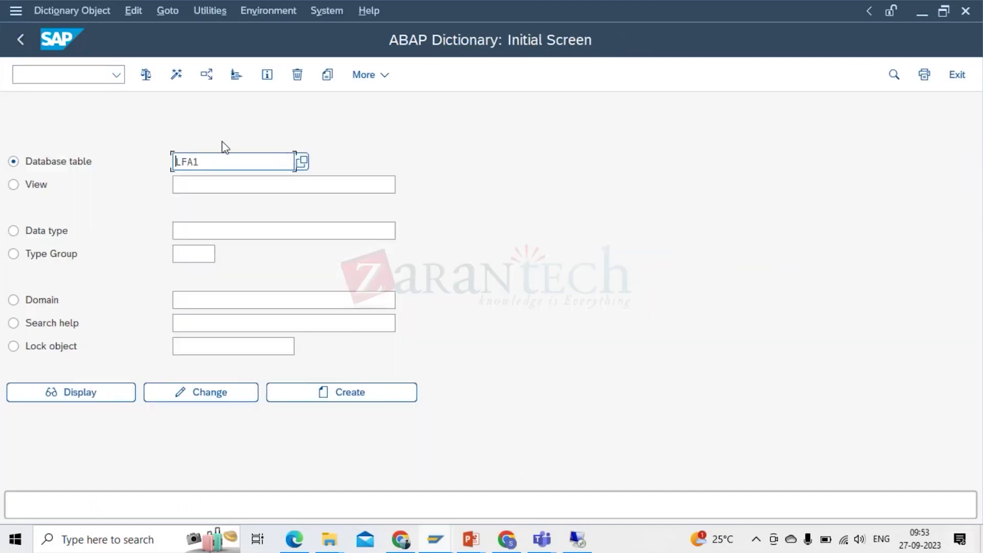
left_click(60, 77)
type("SE")
type("11")
key("Return")
Go to transaction SE24 and start creating the class ZCL_ZM_ACTIVE_CLS
left_click(59, 79)
type("/nSE24")
key("Return")
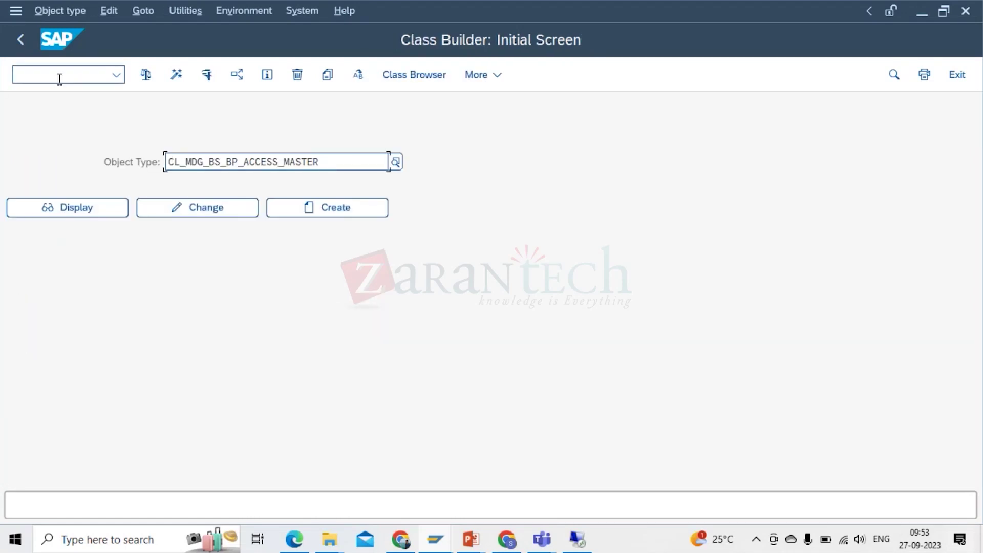
double_click(346, 157)
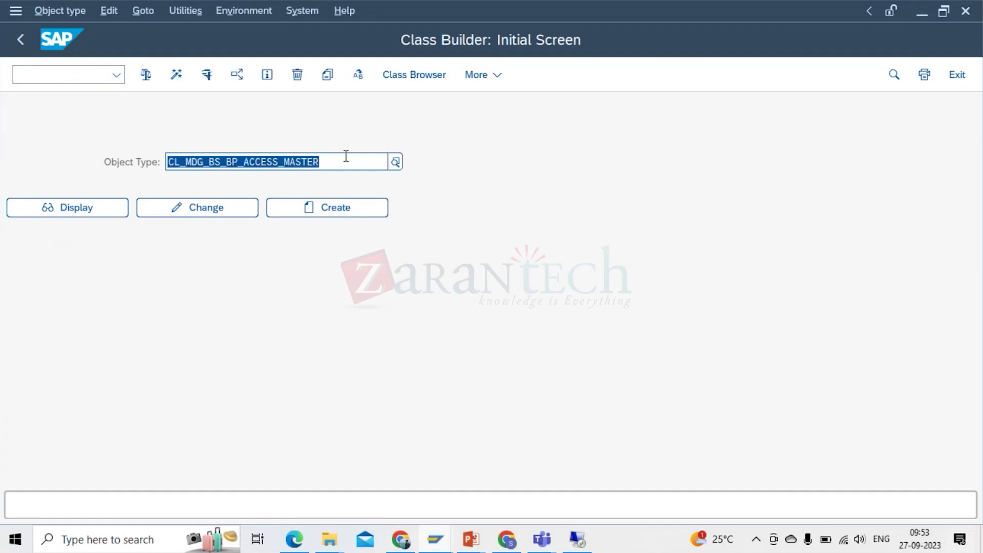
type("ZC")
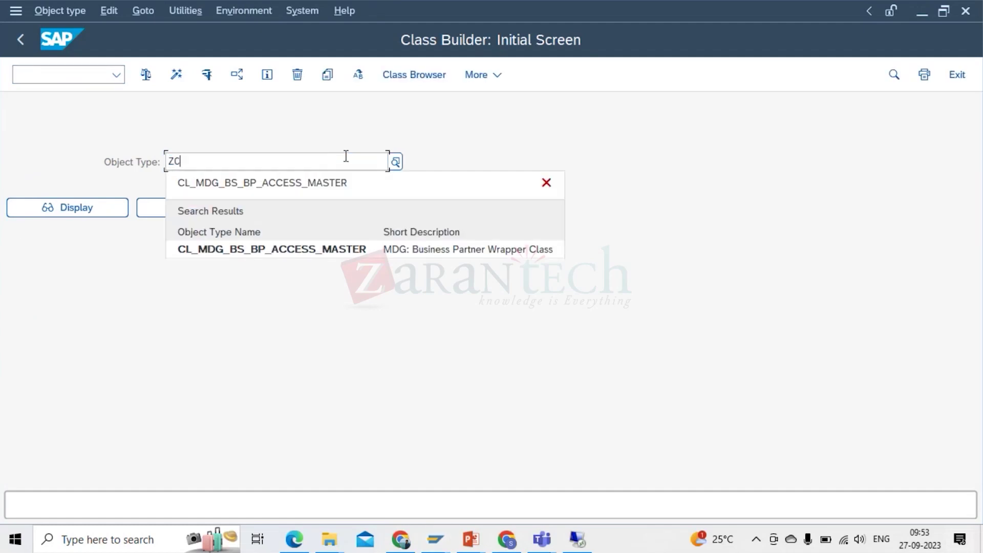
type("LS")
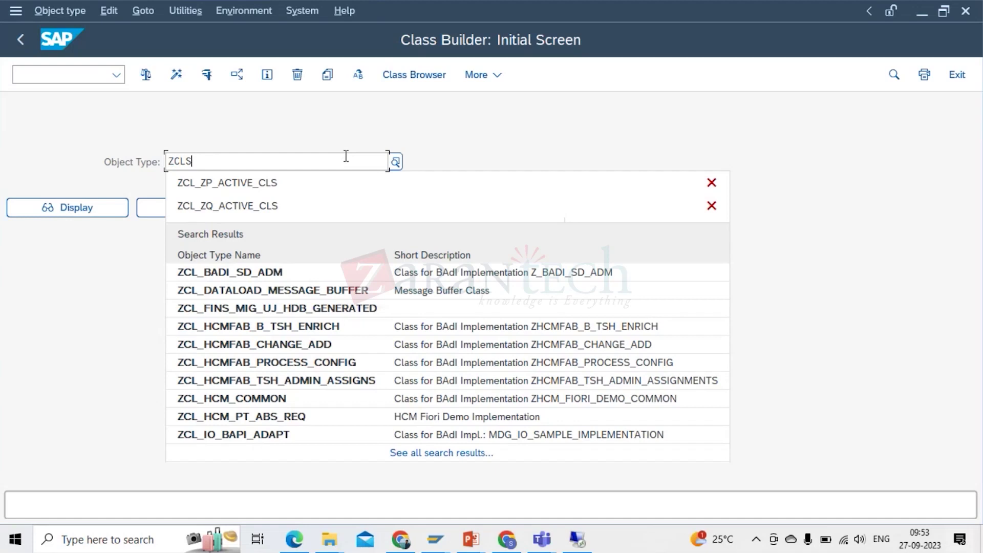
key("BackSpace")
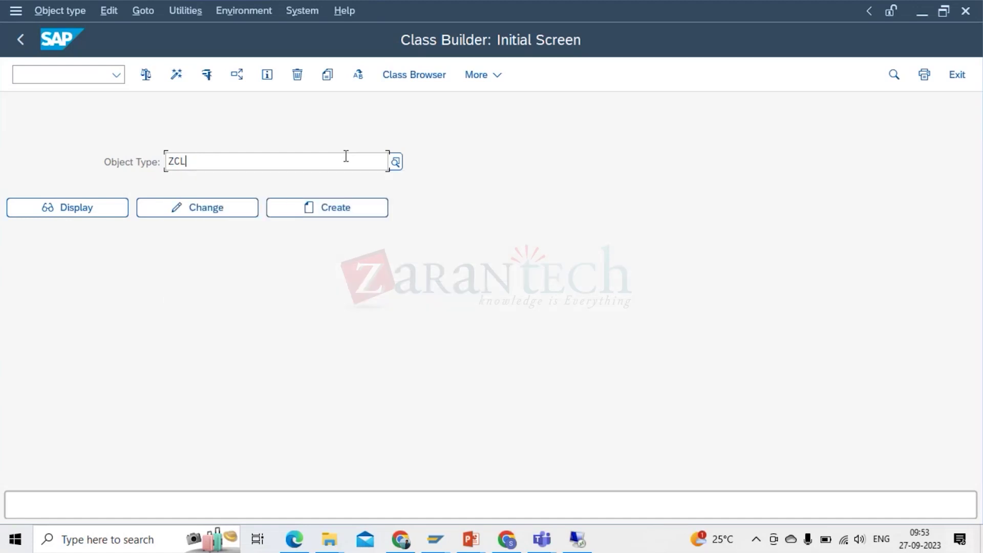
type("_")
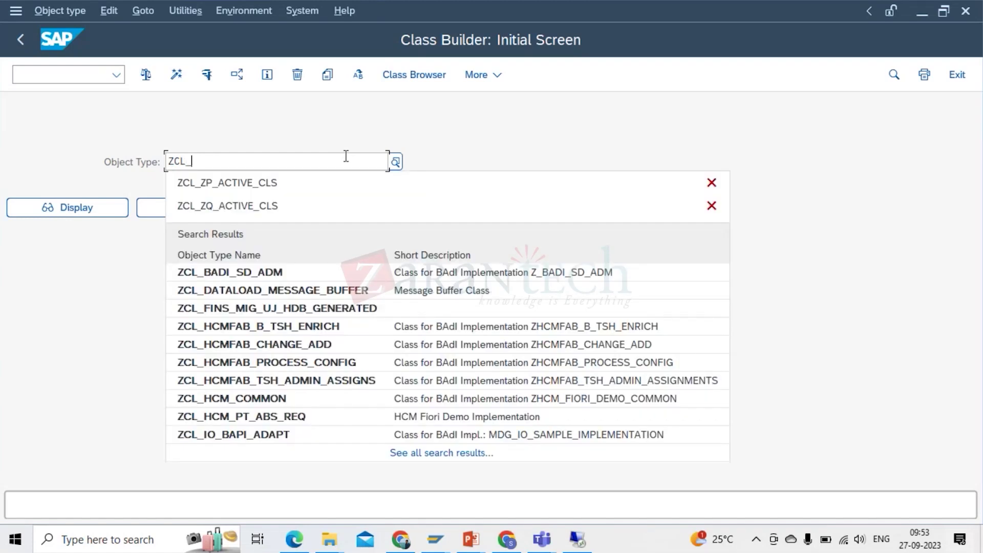
type("ZM_ACTIVE")
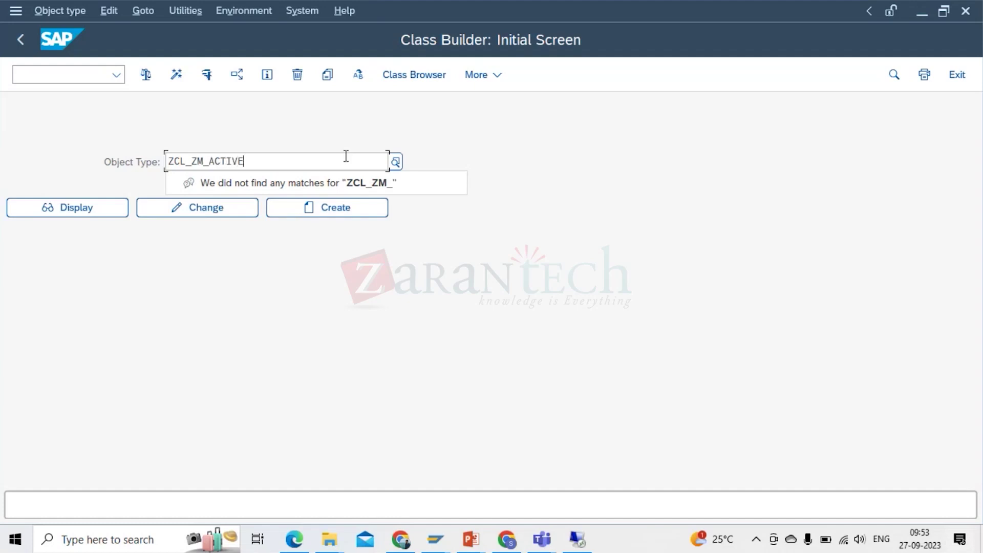
type("_")
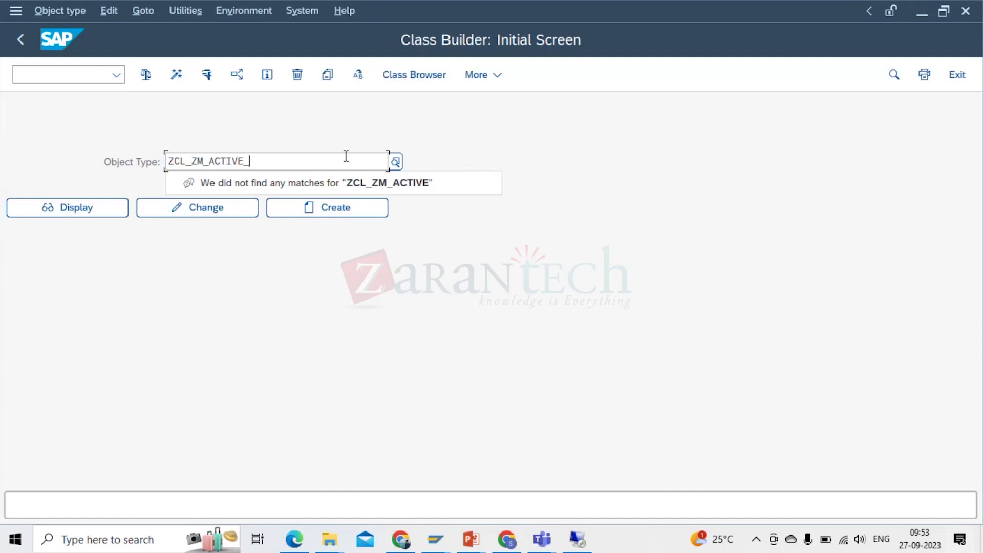
type("CLS")
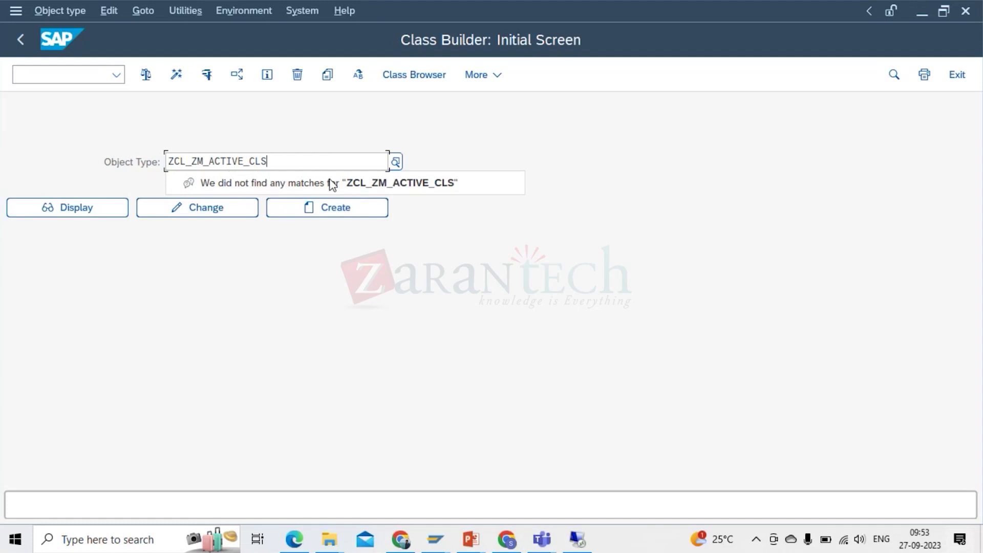
left_click(332, 208)
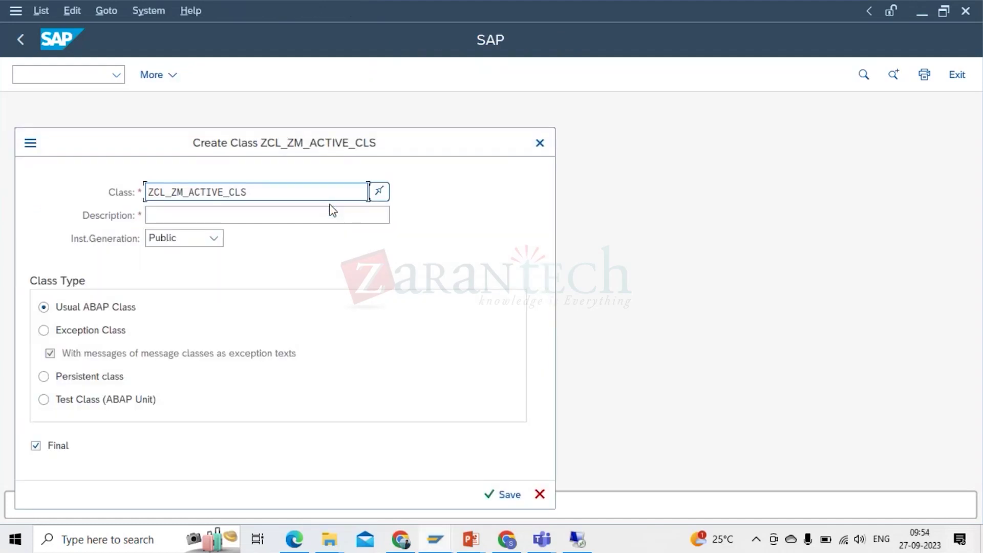
Describe the new class as "Custome class for ZM data model" and save it as a usual ABAP class
left_click(205, 217)
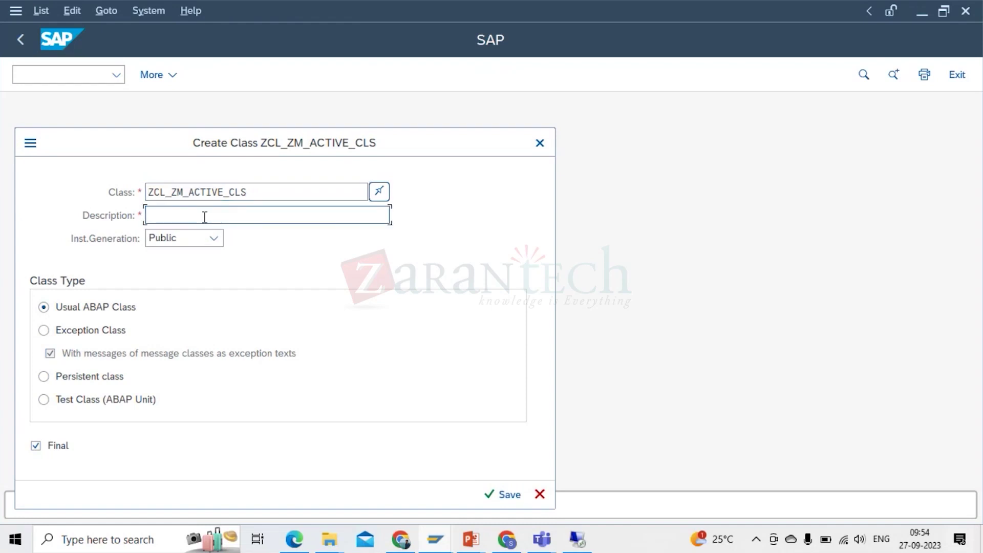
type("Custome class for ZM data model")
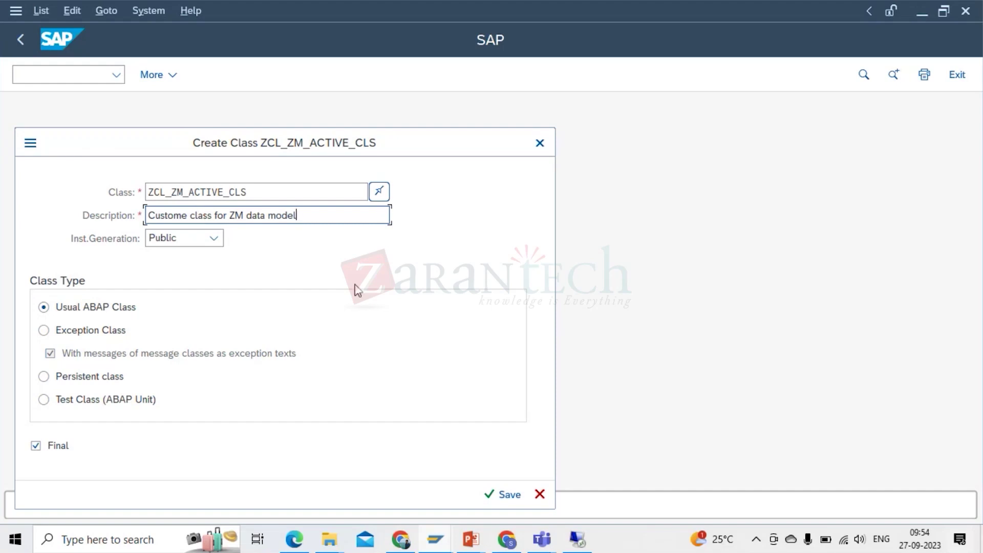
left_click(510, 495)
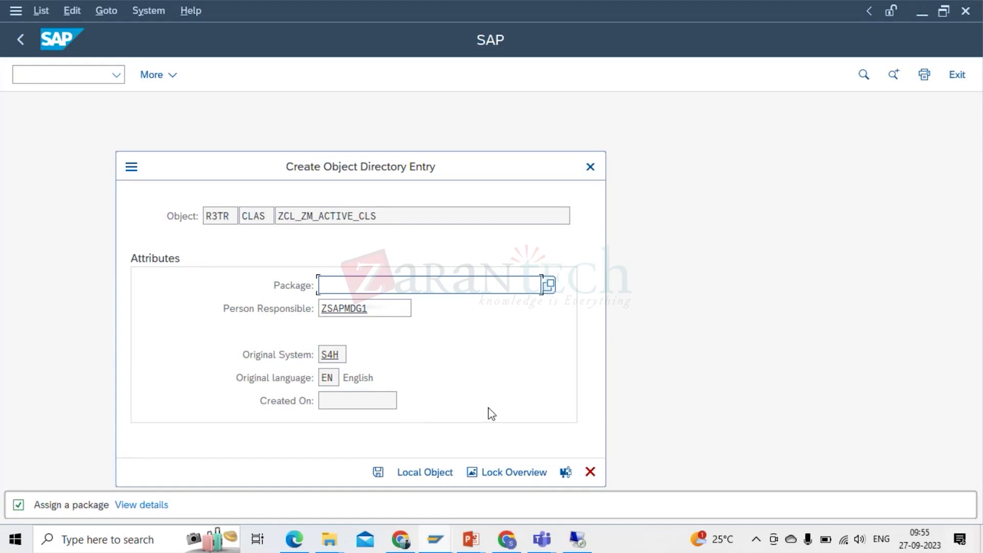
Create the class ZCL_ZM_ACTIVE_CLS as a local object, then add the interface IF_USMD_PP_ACCESS to it and save
left_click(407, 476)
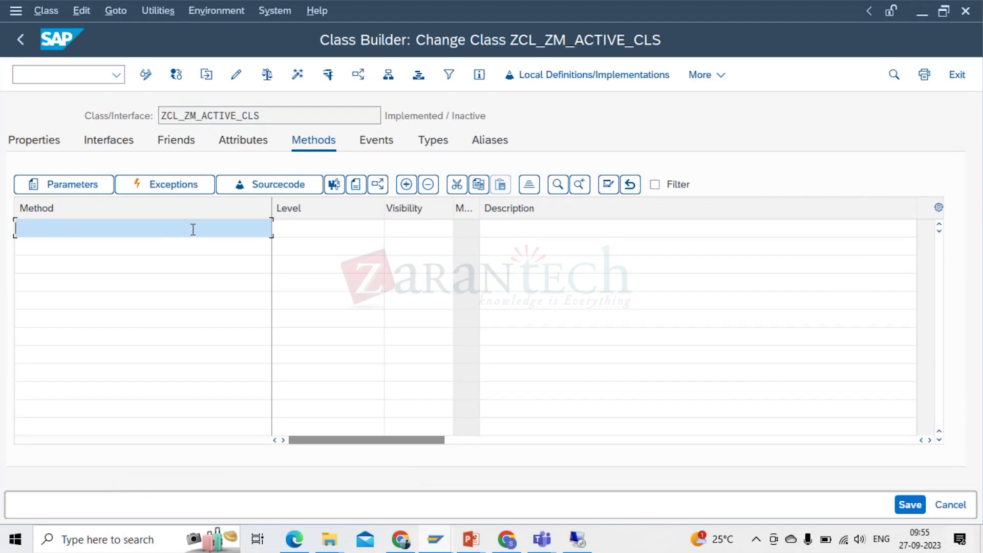
left_click(109, 144)
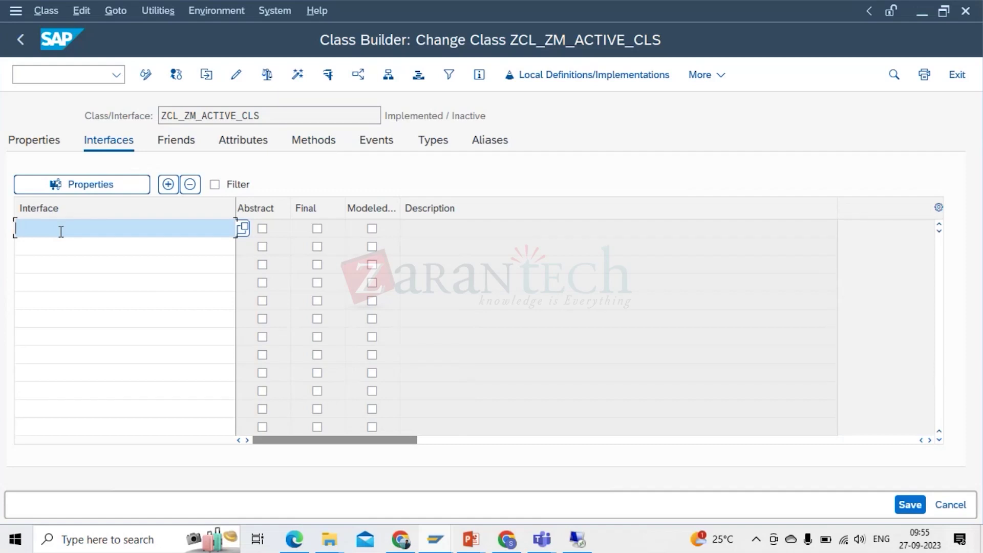
type("IF_USMD_PP_ACCESS")
key("Return")
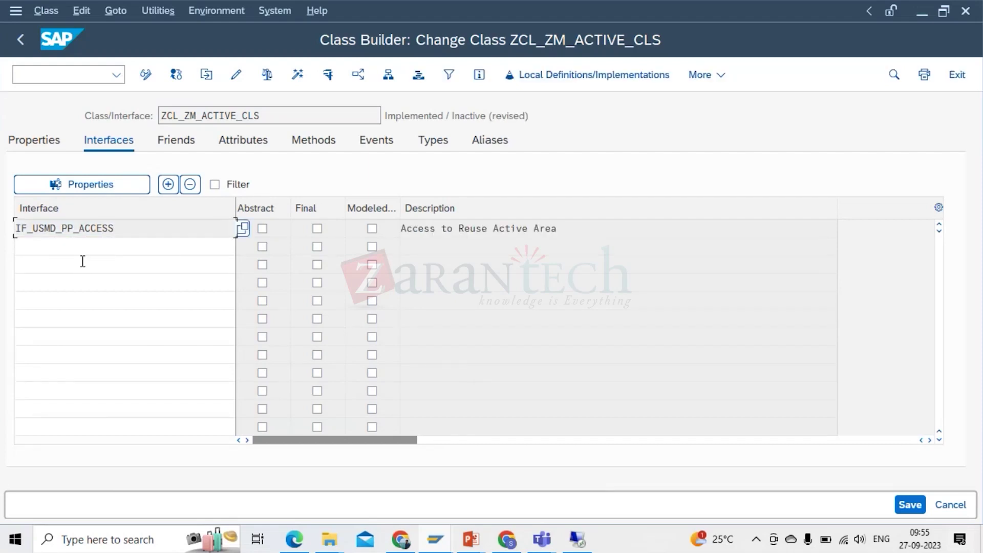
left_click(902, 506)
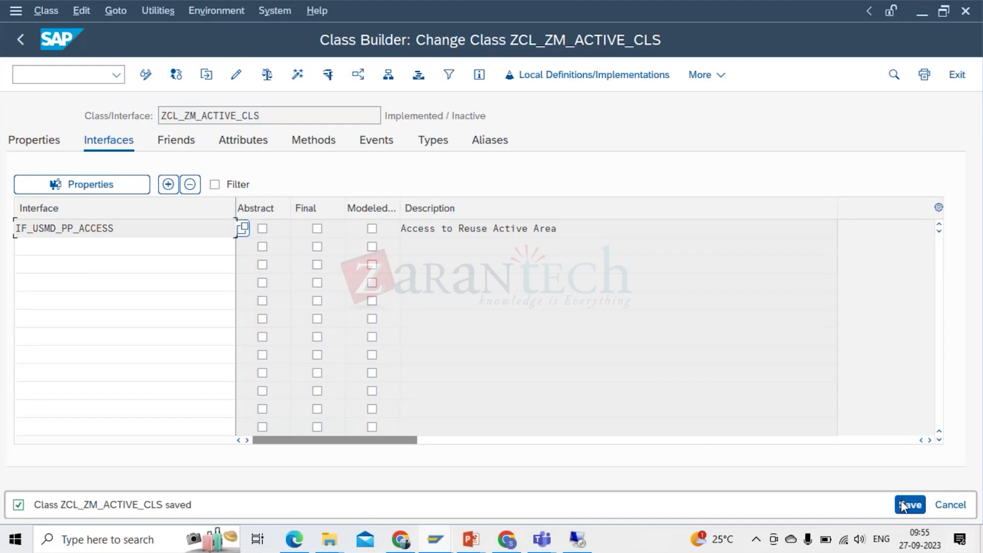
Review the class's method list and its interface assignment
left_click(311, 147)
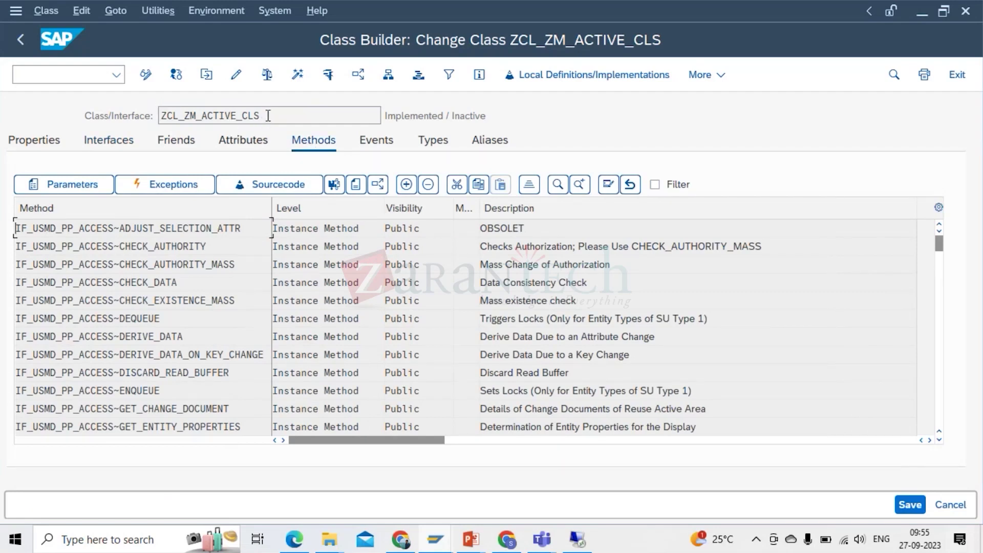
left_click_drag(268, 115, 167, 116)
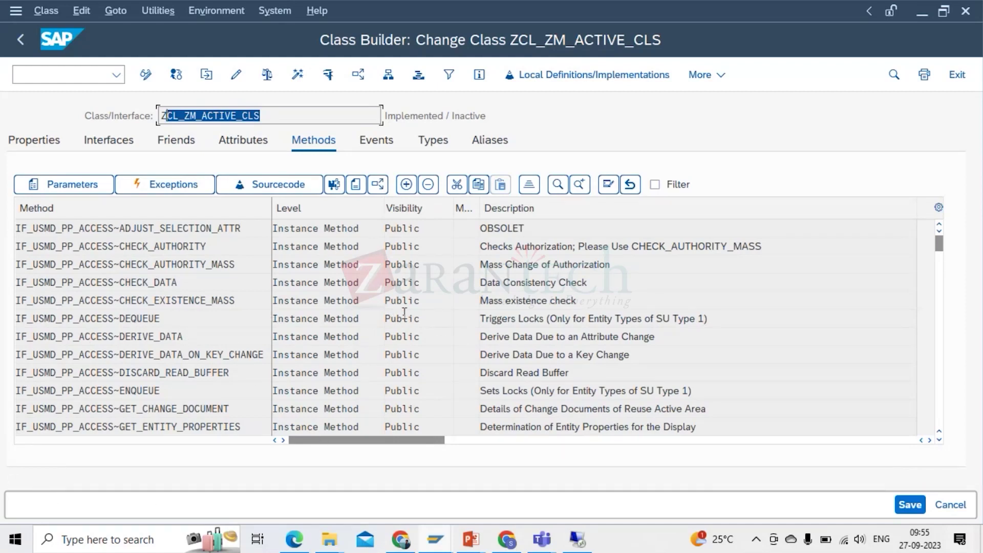
left_click(112, 146)
left_click(131, 230)
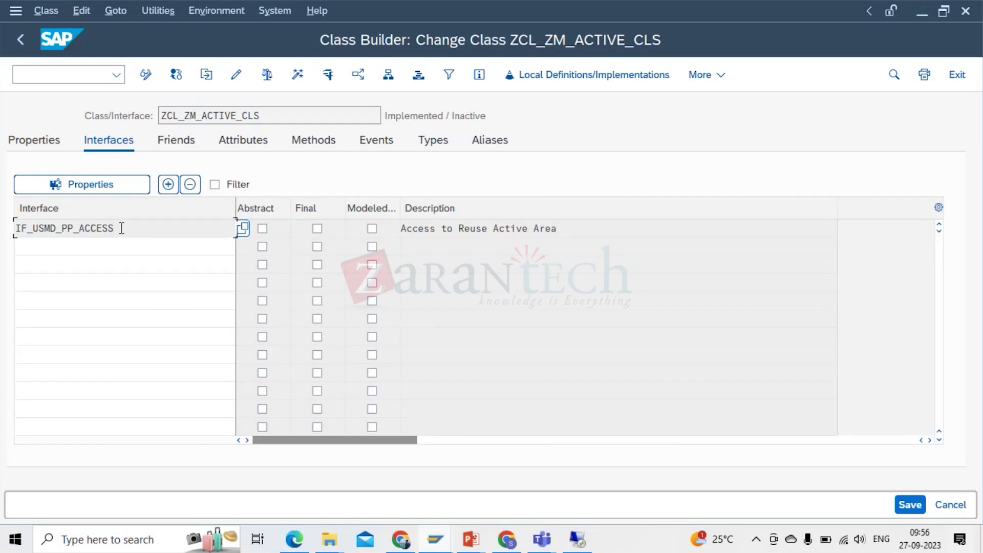
Implement the method IF_USMD_PP_ACCESS~ADJUST_SELECTION_ATTR with an empty body, activate and save it, and return to the method list
left_click(327, 152)
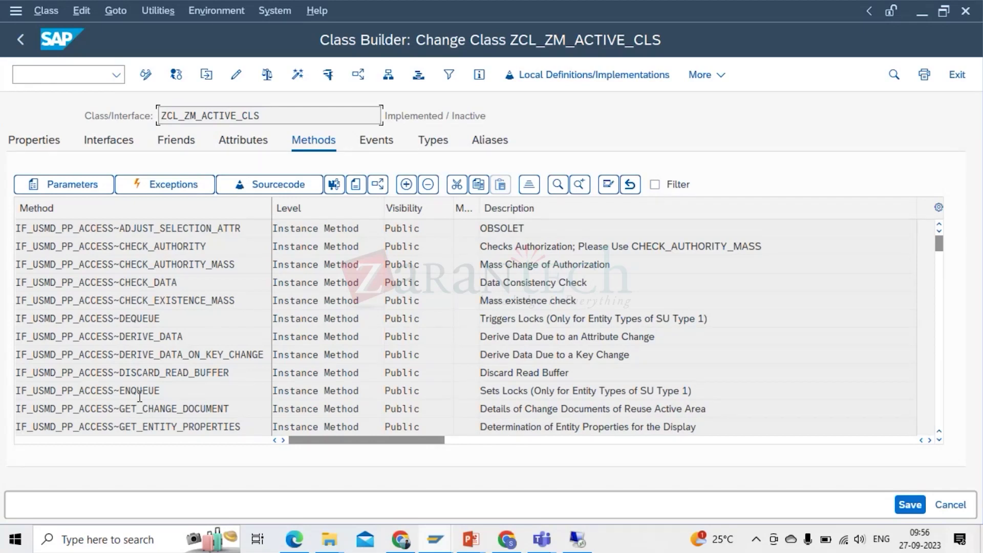
double_click(195, 229)
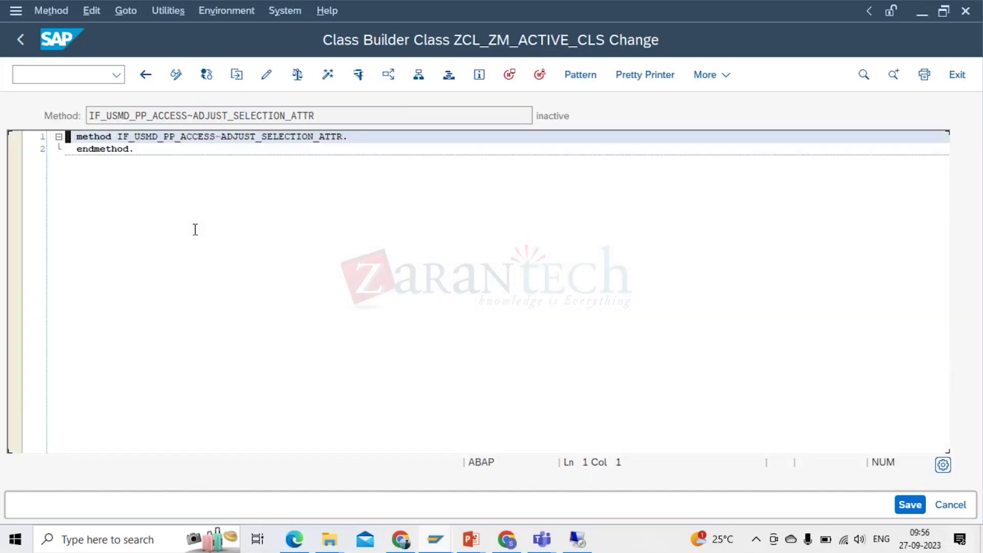
left_click(329, 78)
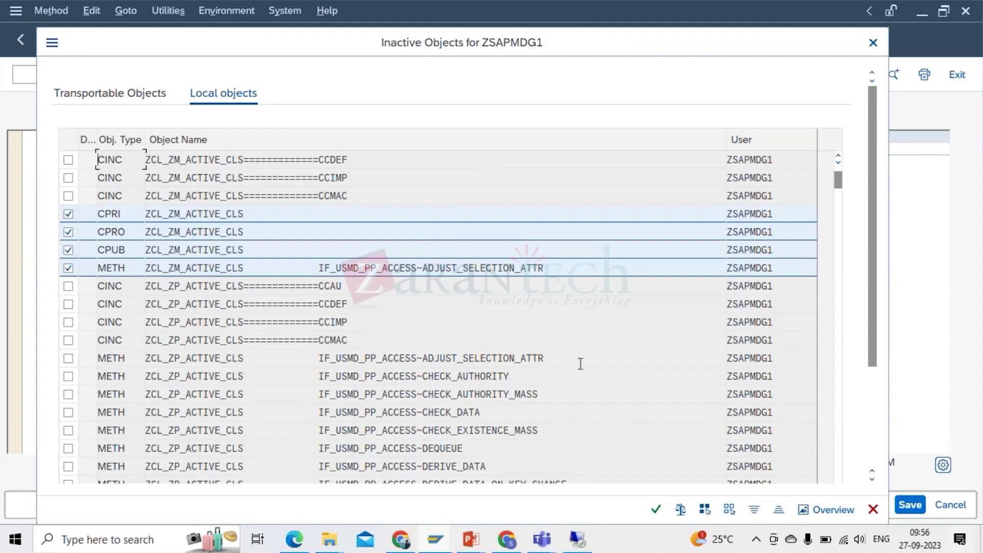
left_click(656, 512)
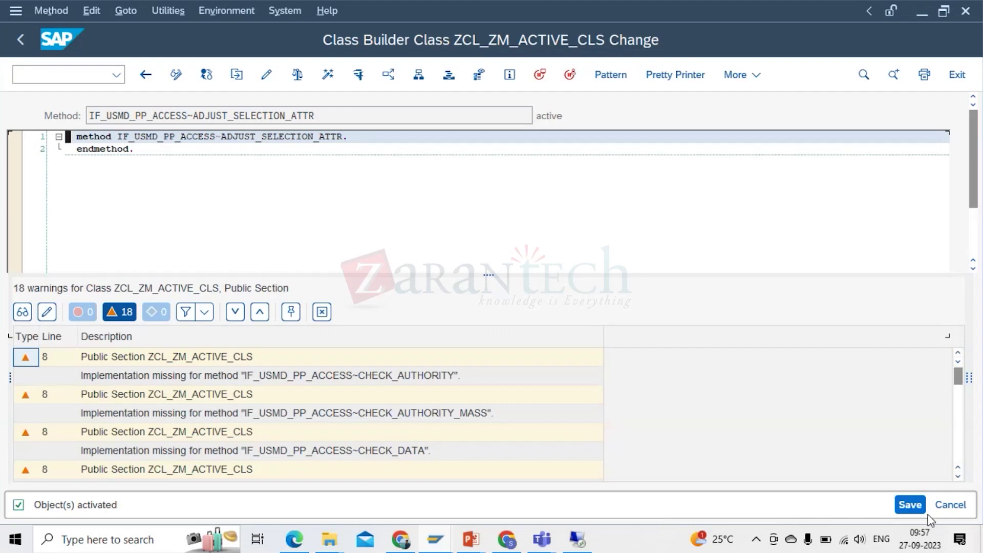
left_click(906, 510)
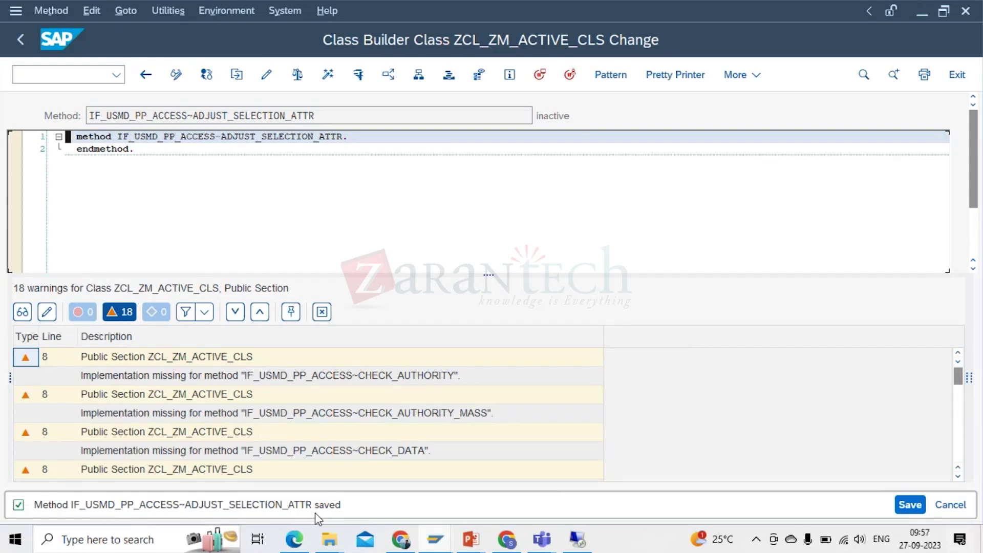
left_click(322, 312)
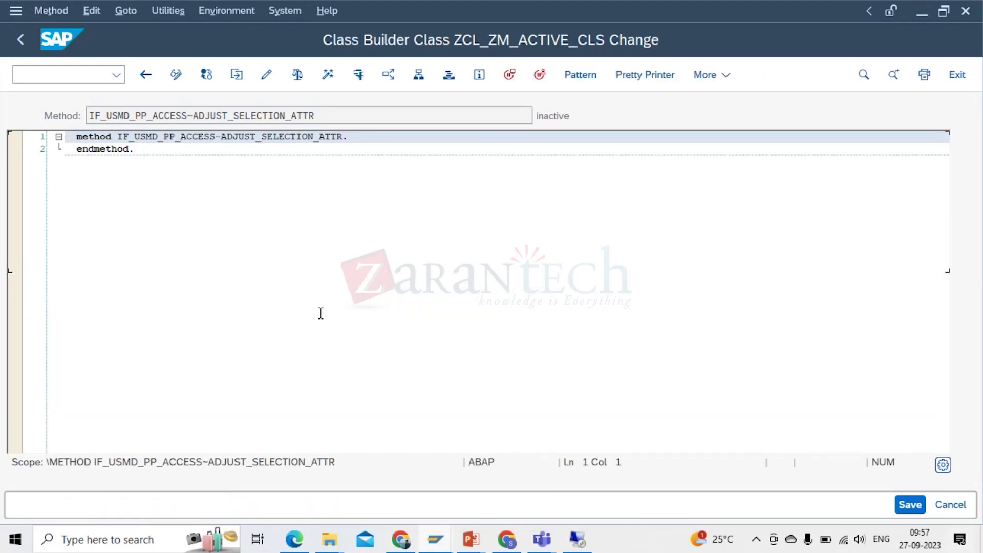
left_click(139, 82)
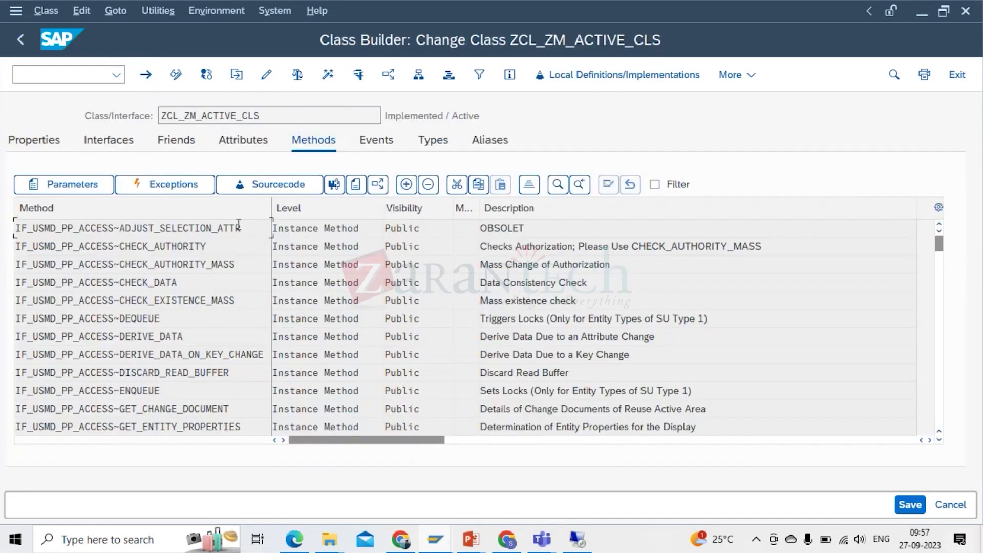
Implement the method IF_USMD_PP_ACCESS~CHECK_AUTHORITY with an empty body, activate and save it, and return to the method list
double_click(194, 246)
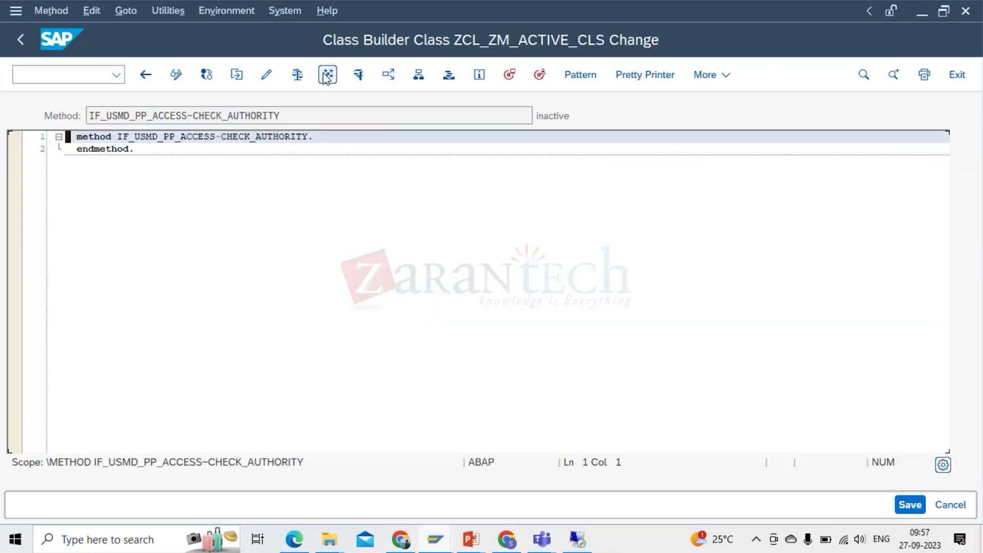
left_click(325, 78)
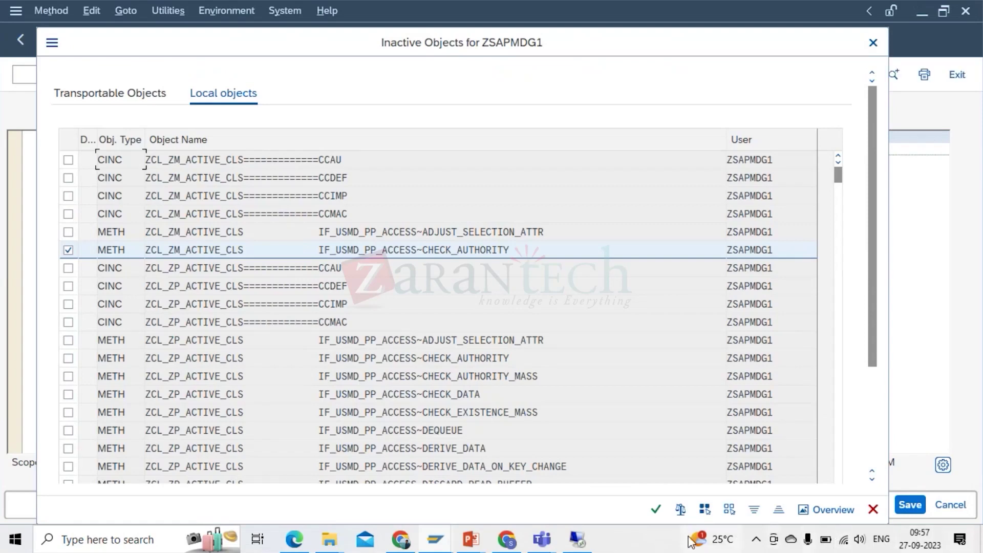
left_click(656, 509)
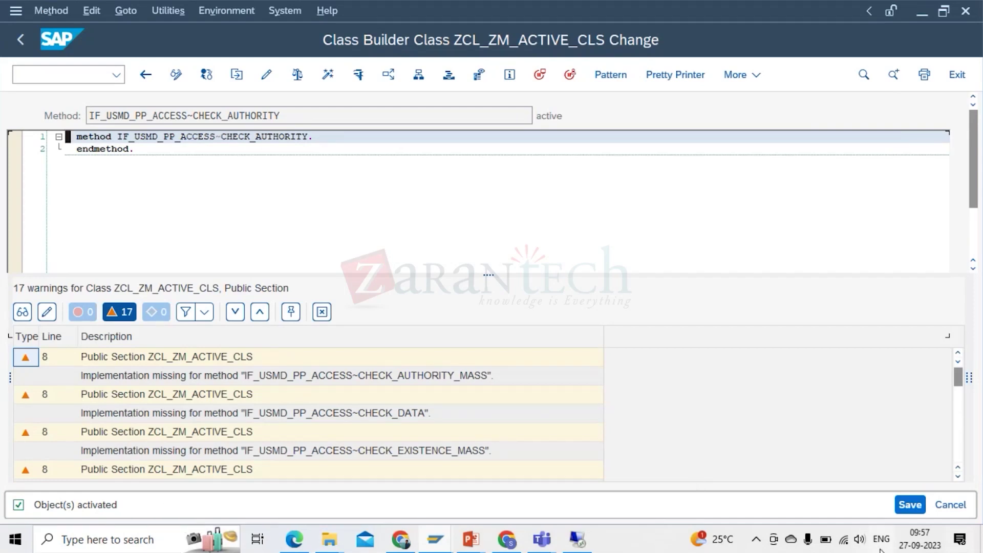
left_click(912, 506)
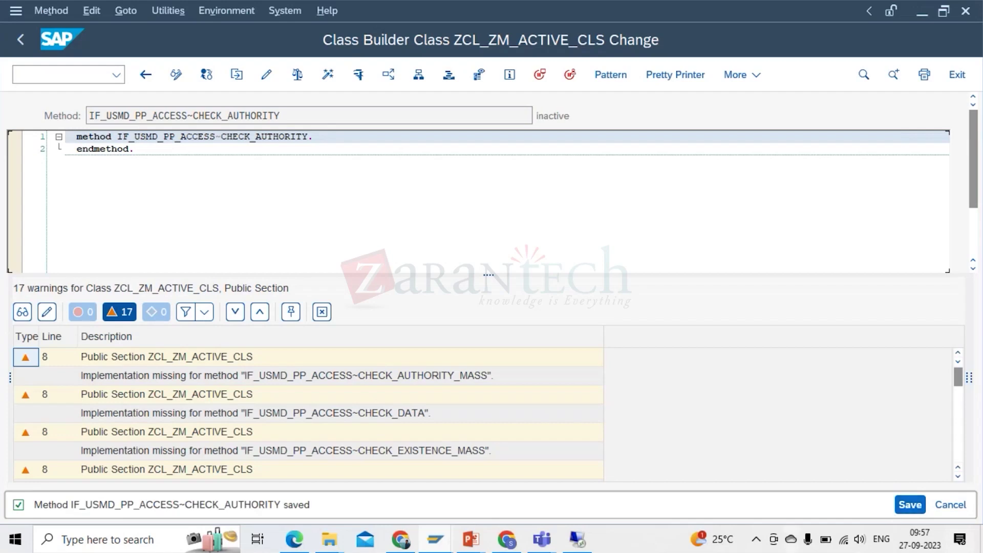
left_click(323, 312)
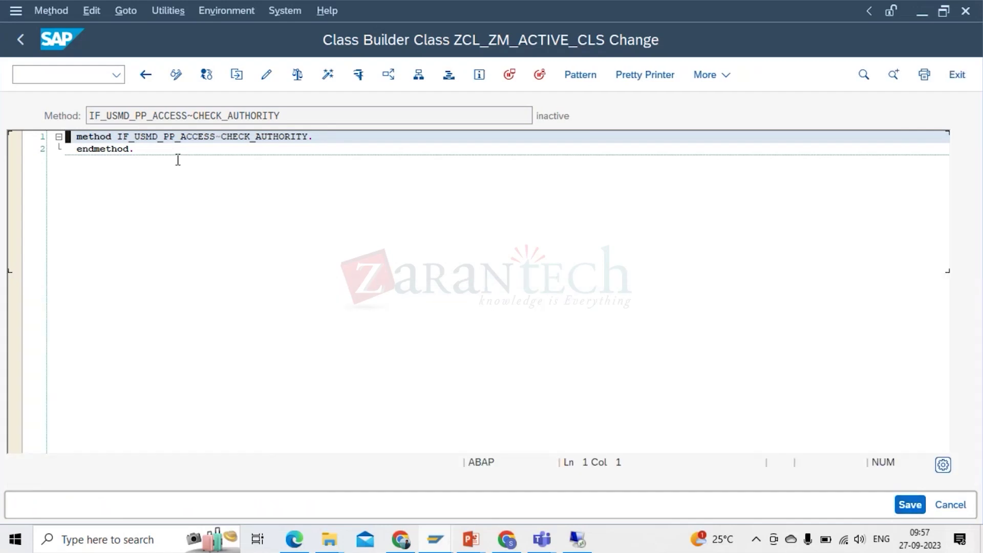
left_click(146, 77)
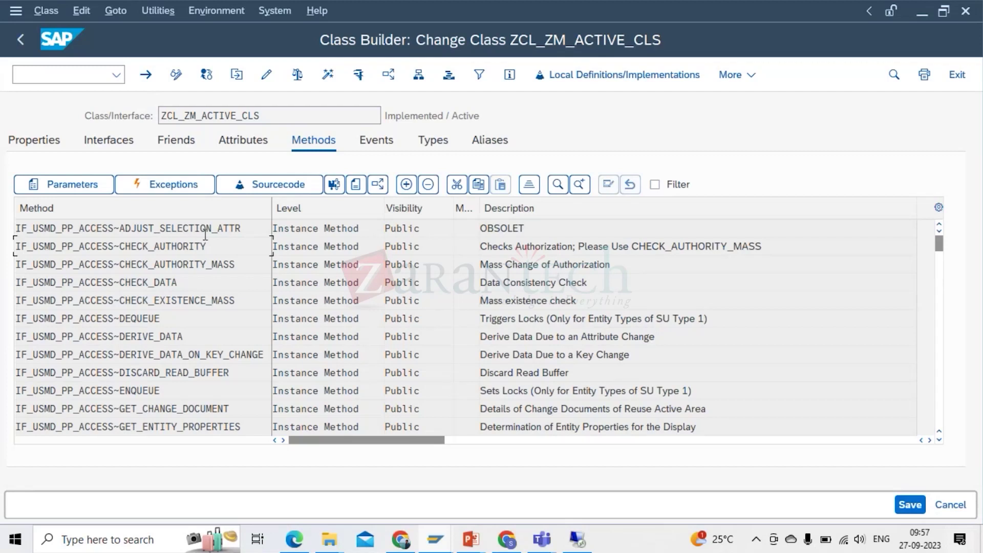
Implement the method IF_USMD_PP_ACCESS~CHECK_AUTHORITY_MASS with an empty body, activate and save it, and return to the method list
double_click(202, 264)
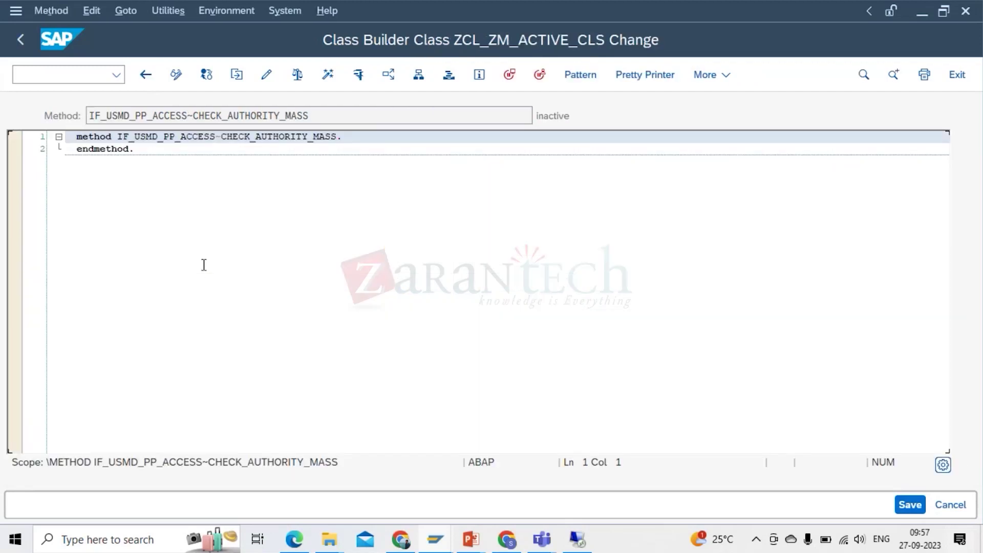
left_click(328, 74)
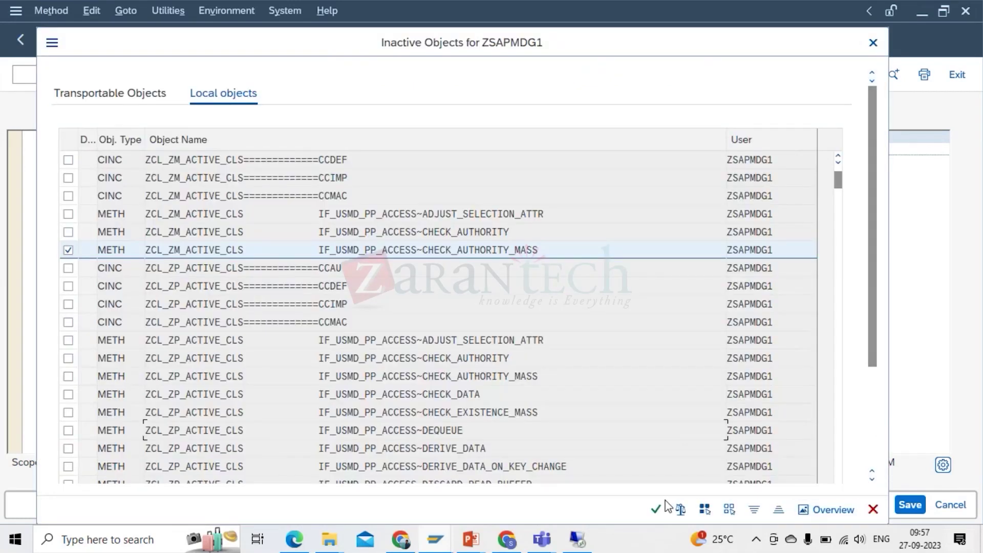
left_click(655, 510)
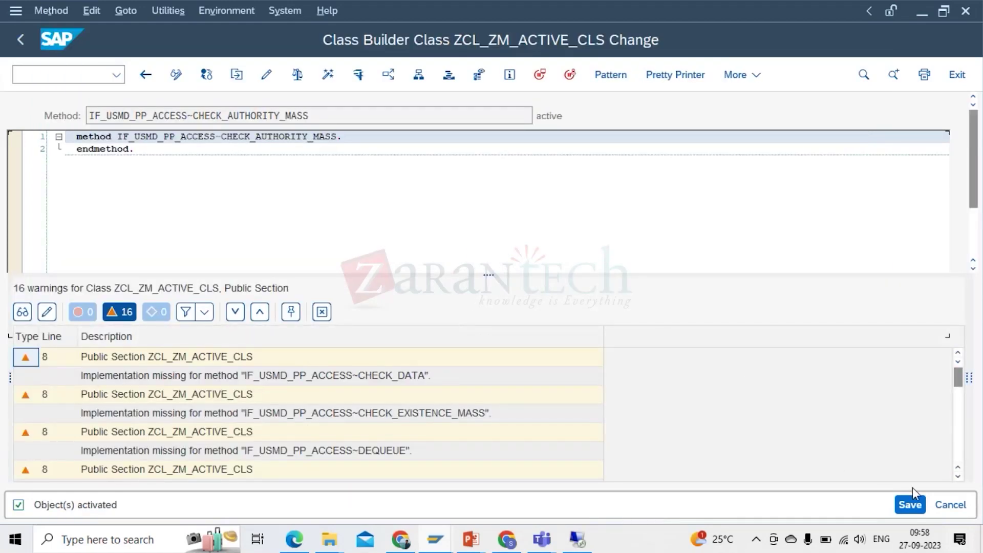
left_click(908, 505)
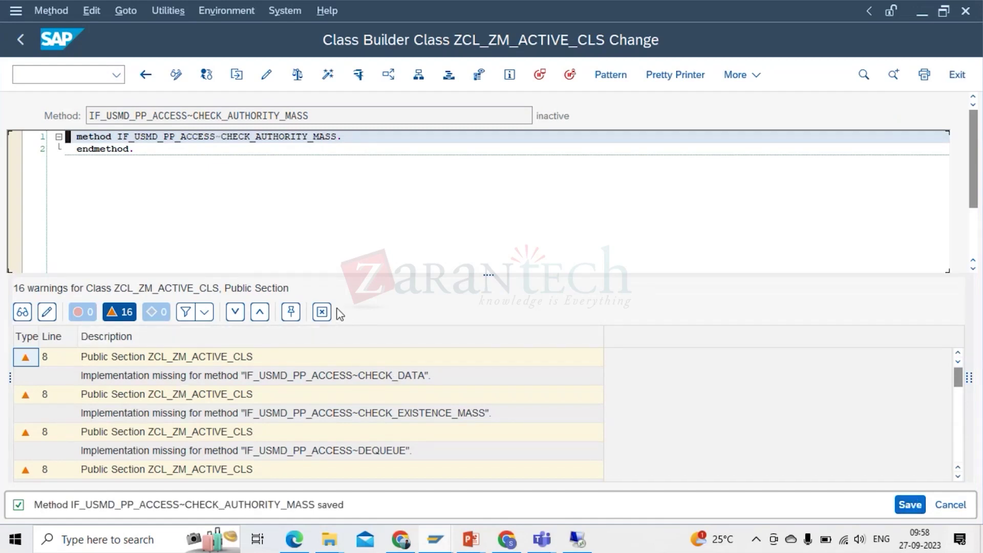
left_click(321, 313)
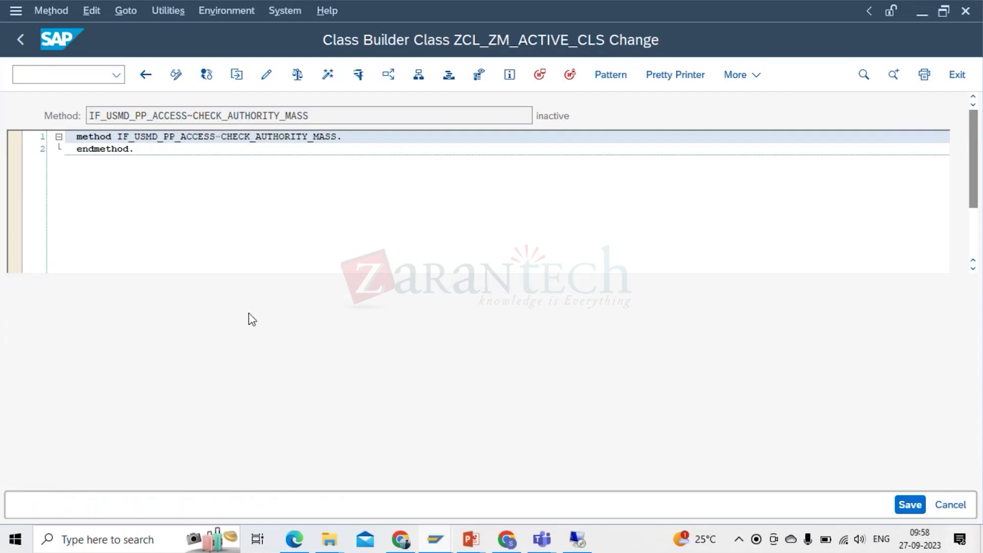
left_click(151, 82)
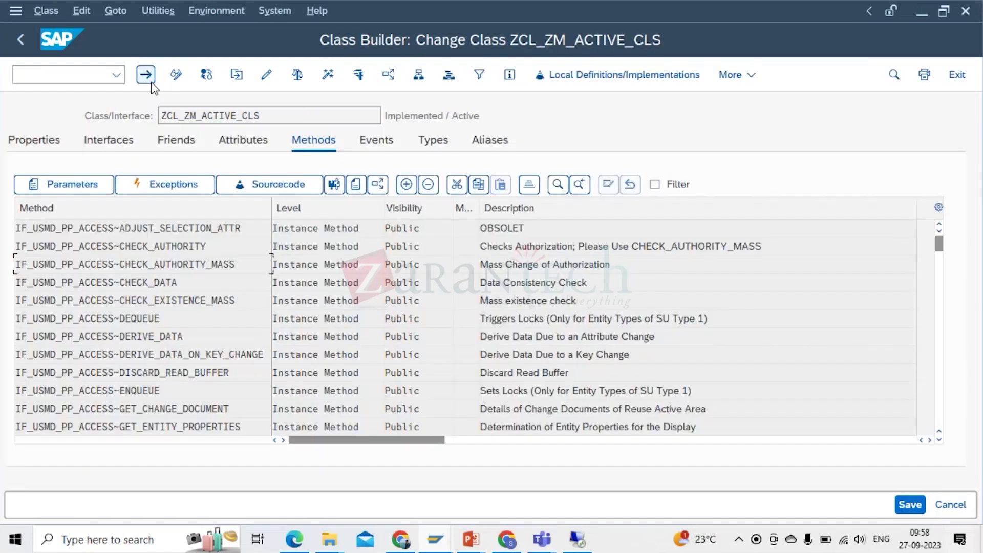
Implement the method IF_USMD_PP_ACCESS~CHECK_DATA with an empty body, activate and save it, and return to the method list
double_click(130, 282)
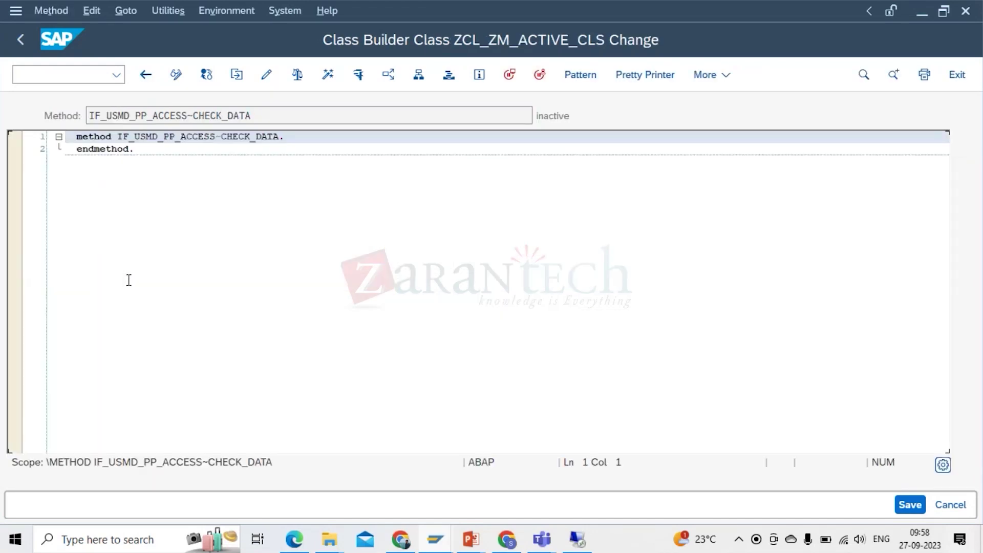
left_click(328, 76)
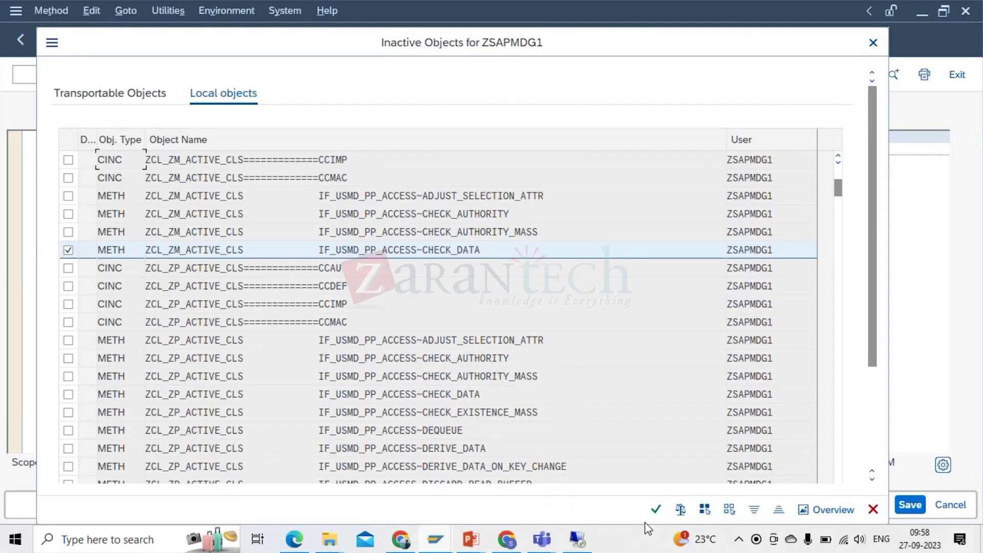
left_click(656, 512)
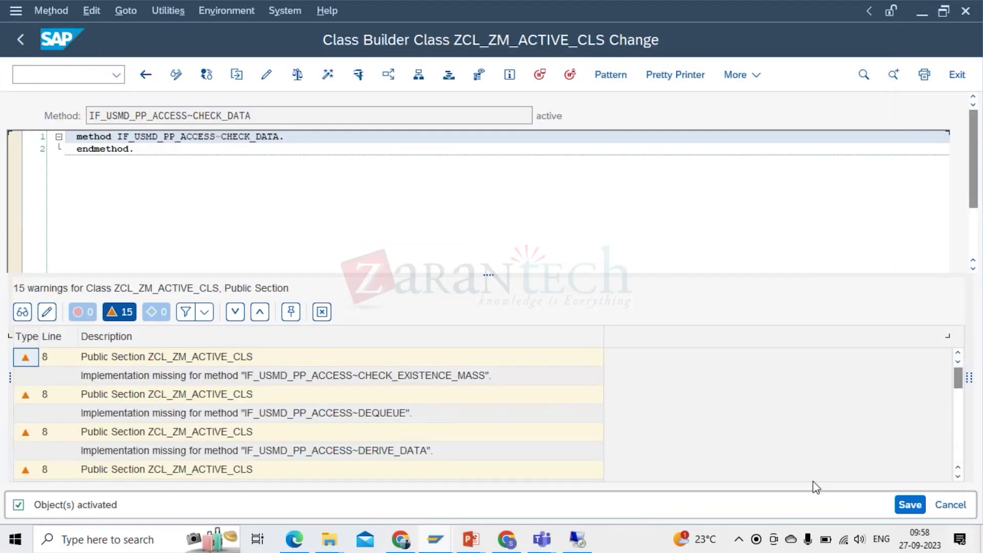
left_click(902, 506)
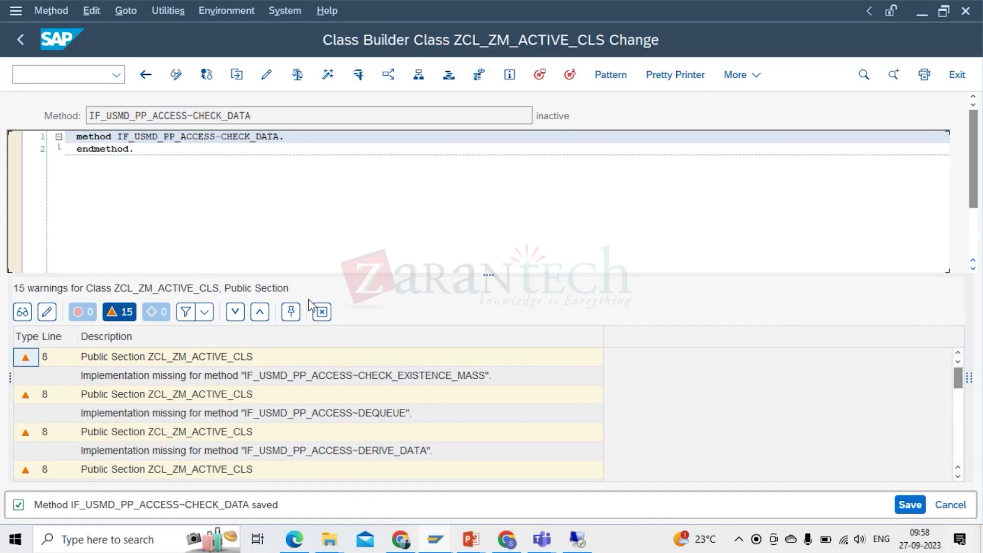
left_click(322, 311)
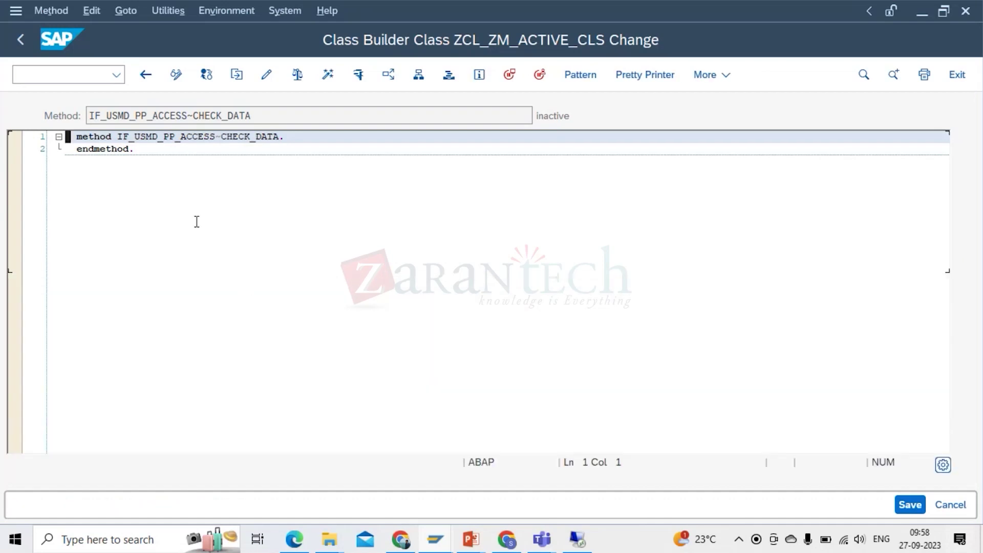
left_click(143, 76)
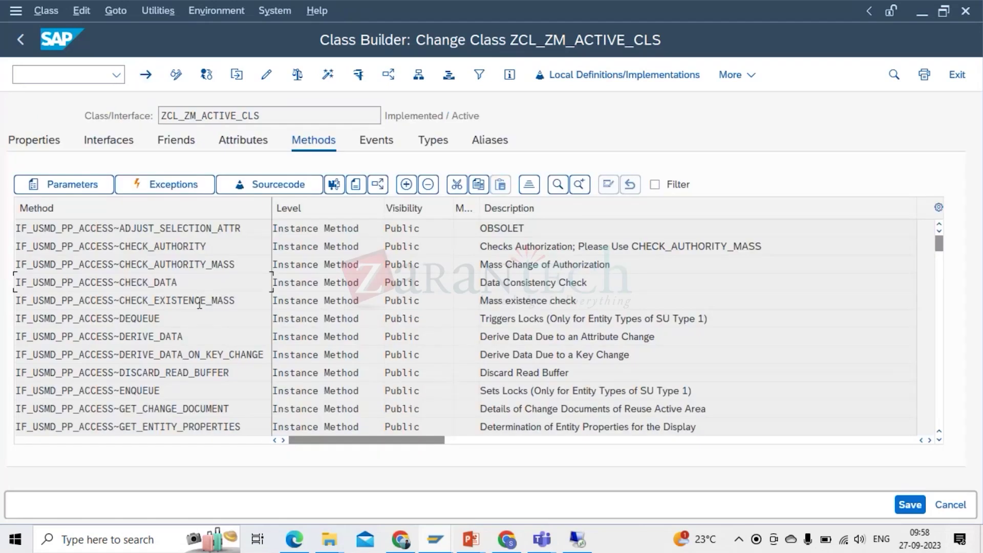
Implement the method IF_USMD_PP_ACCESS~CHECK_EXISTENCE_MASS with an empty body, activate and save it, and return to the method list
double_click(163, 301)
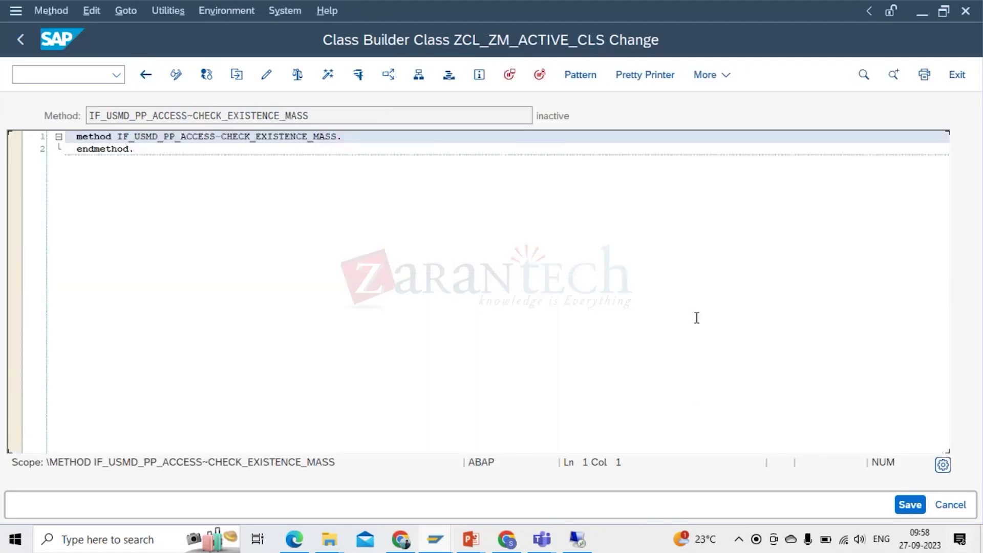
left_click(328, 81)
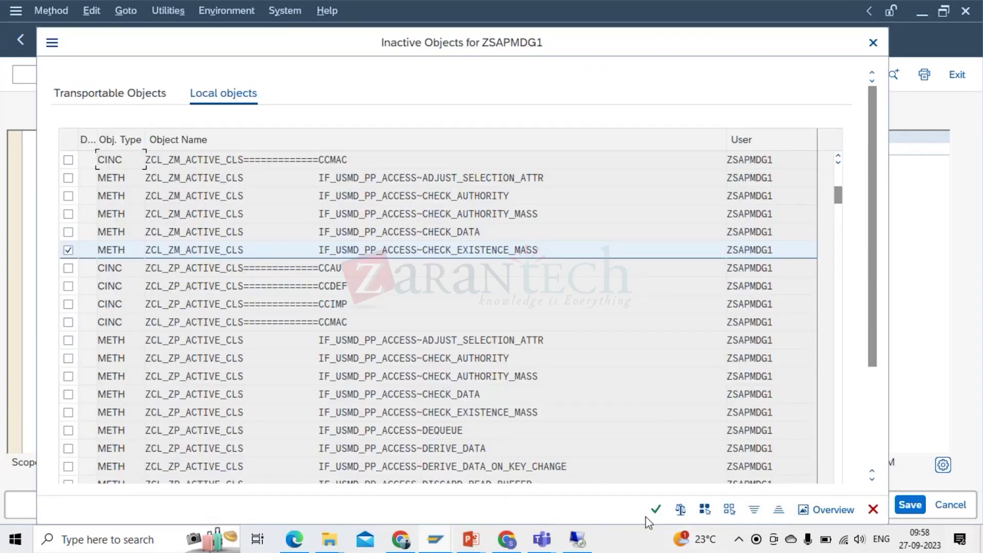
left_click(656, 510)
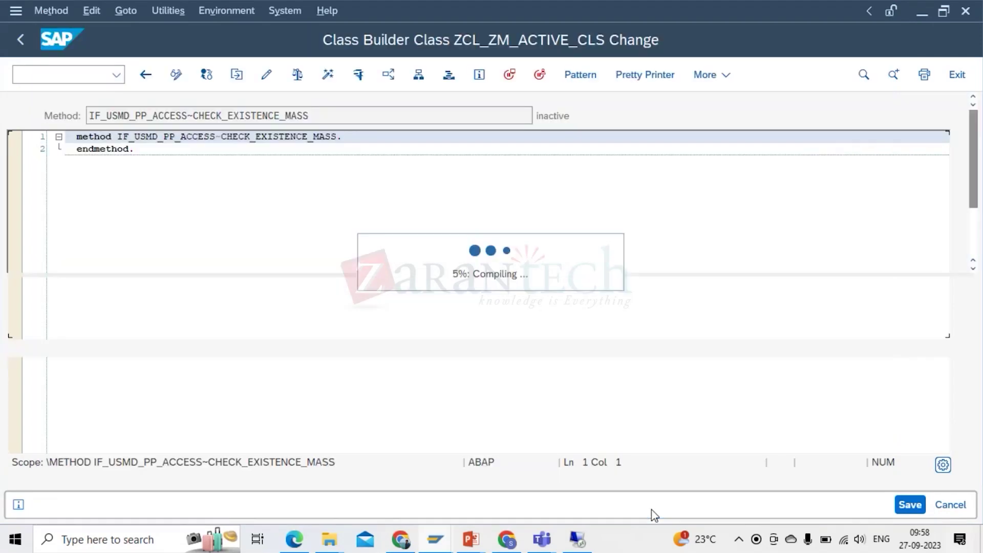
left_click(903, 506)
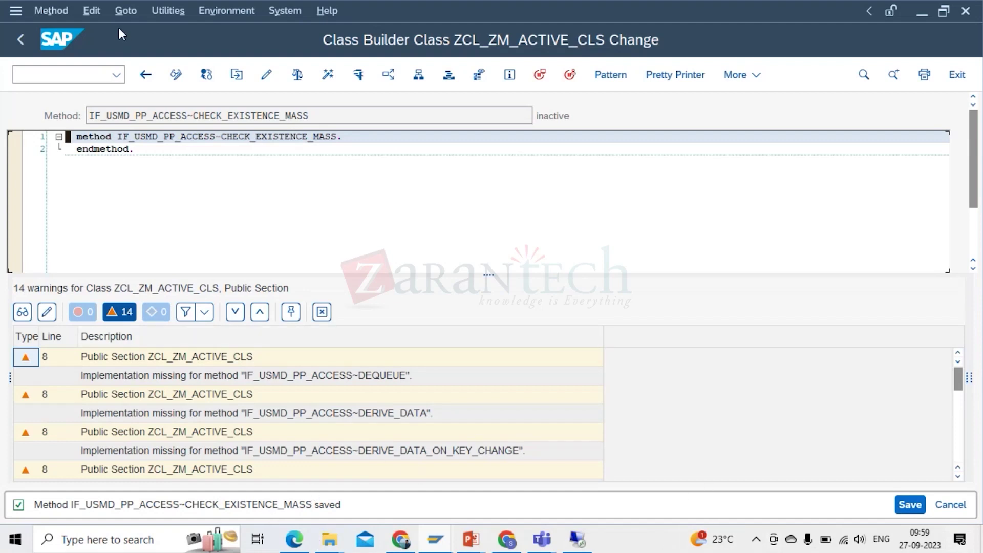
left_click(147, 74)
left_click(322, 313)
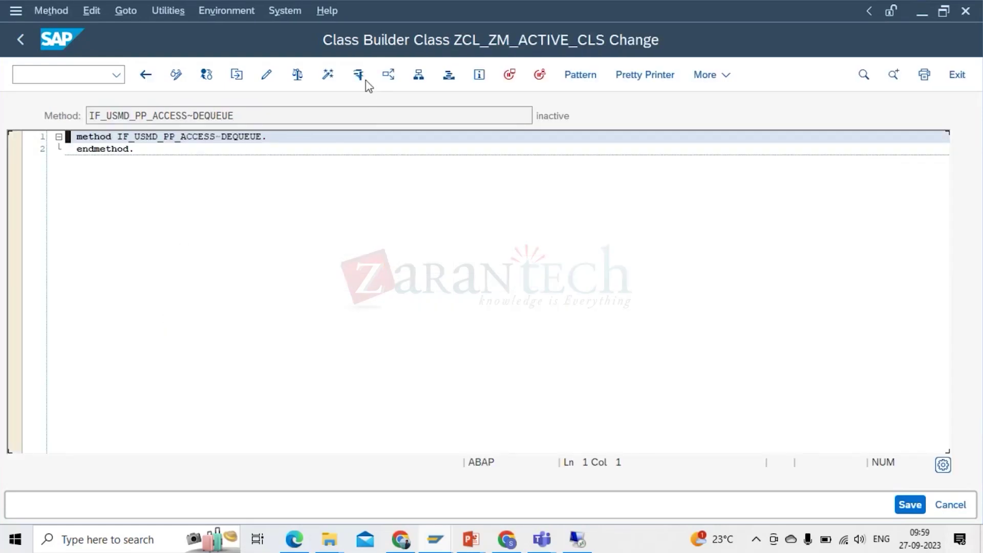
Implement the method IF_USMD_PP_ACCESS~DEQUEUE with an empty body, activate and save it, and return to the method list
left_click(328, 76)
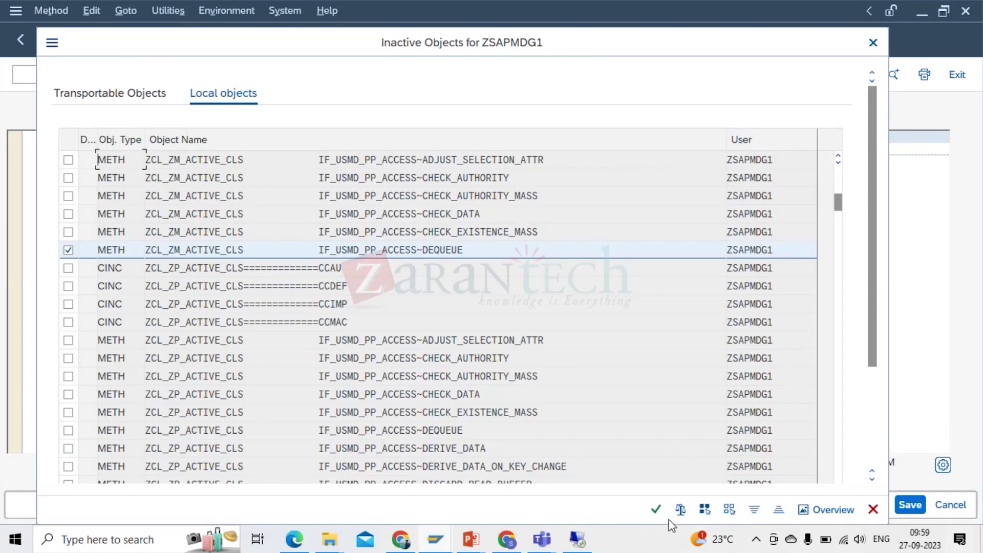
left_click(656, 509)
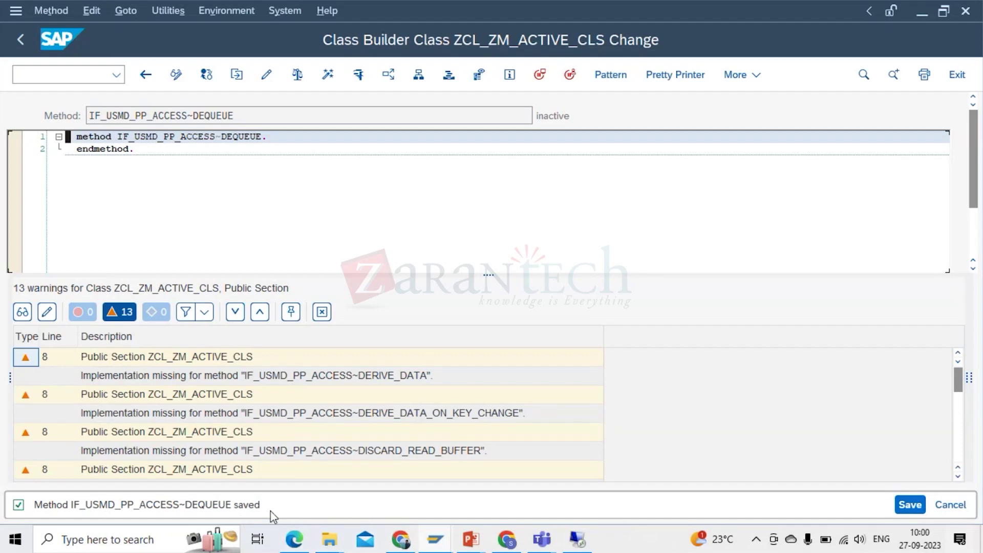
left_click(146, 75)
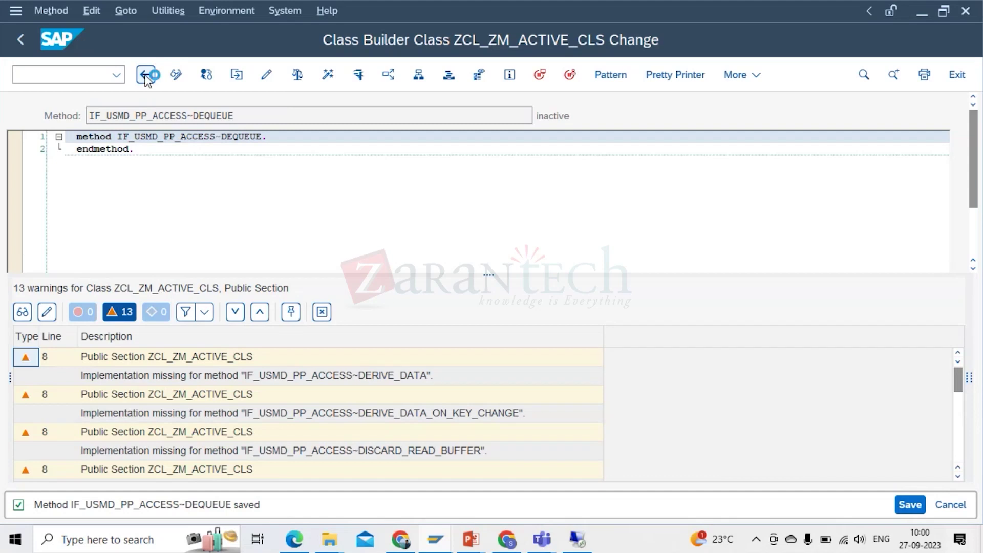
left_click(321, 313)
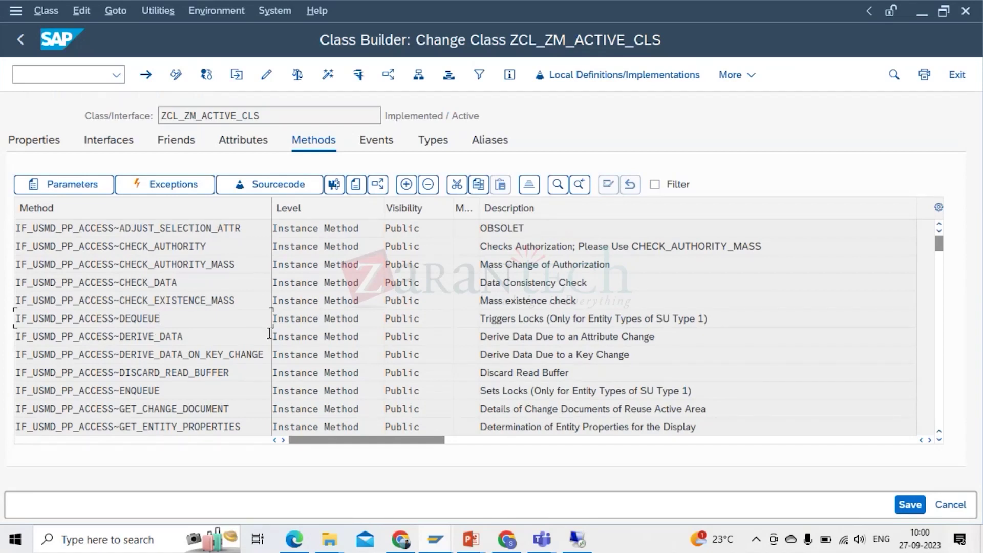
Implement the method IF_USMD_PP_ACCESS~DERIVE_DATA with an empty body, activate and save it, and return to the method list
double_click(183, 337)
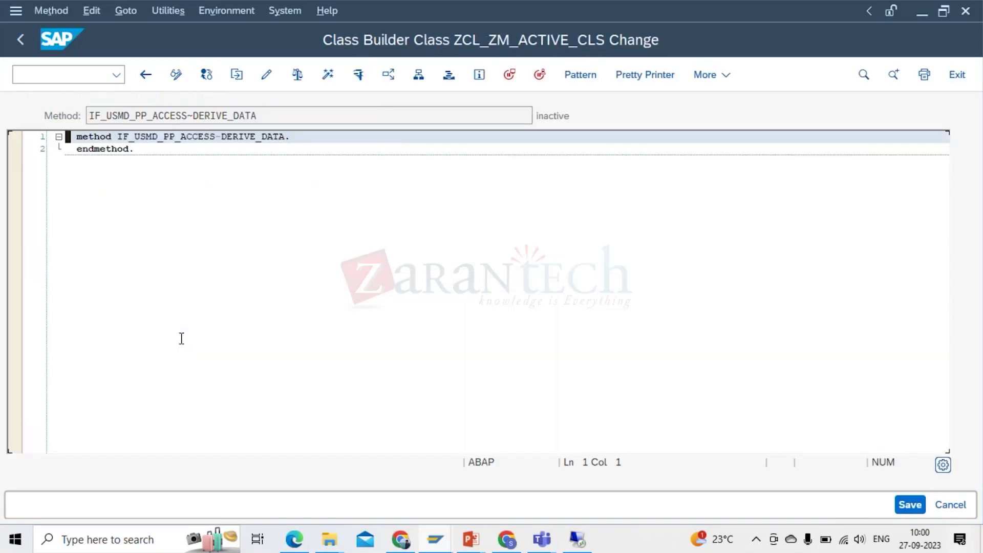
left_click(328, 75)
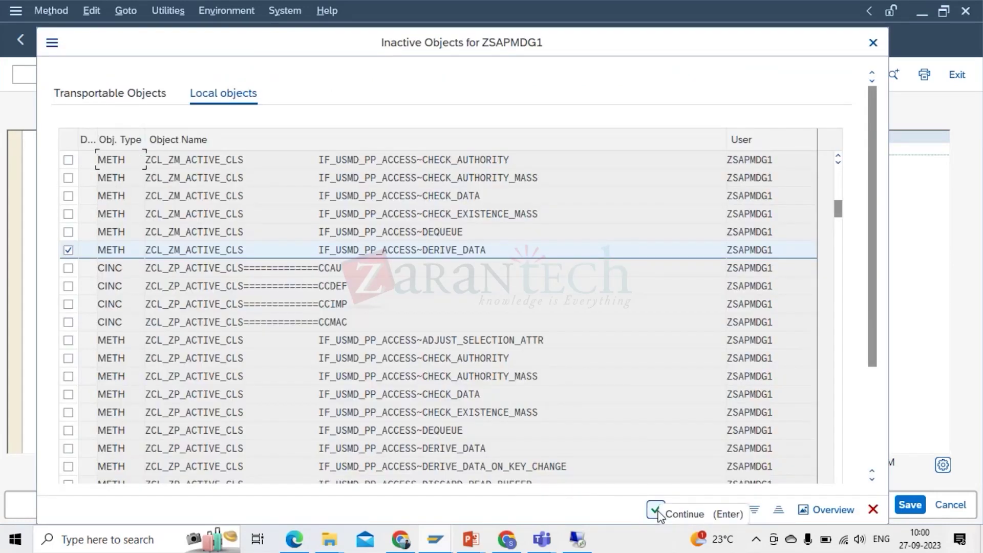
left_click(656, 510)
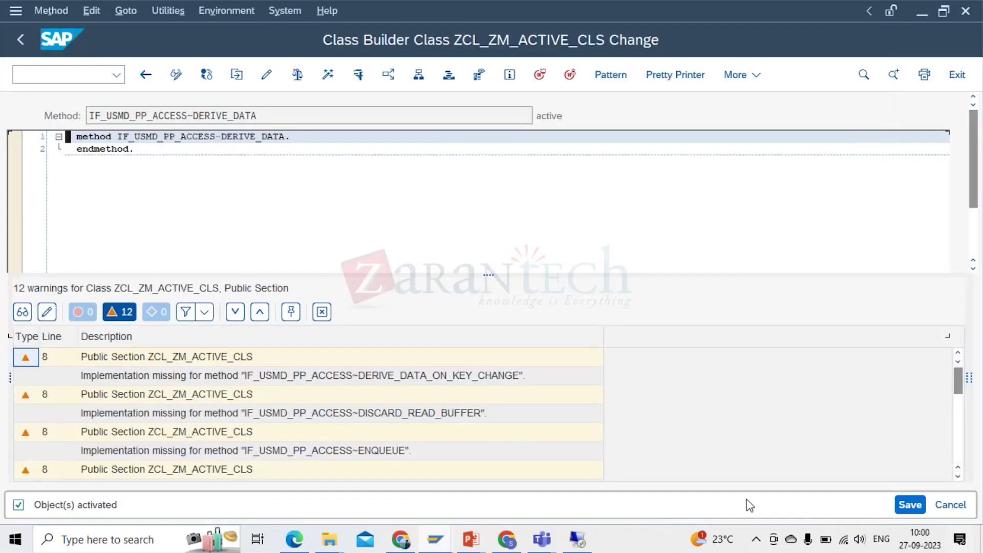
left_click(909, 505)
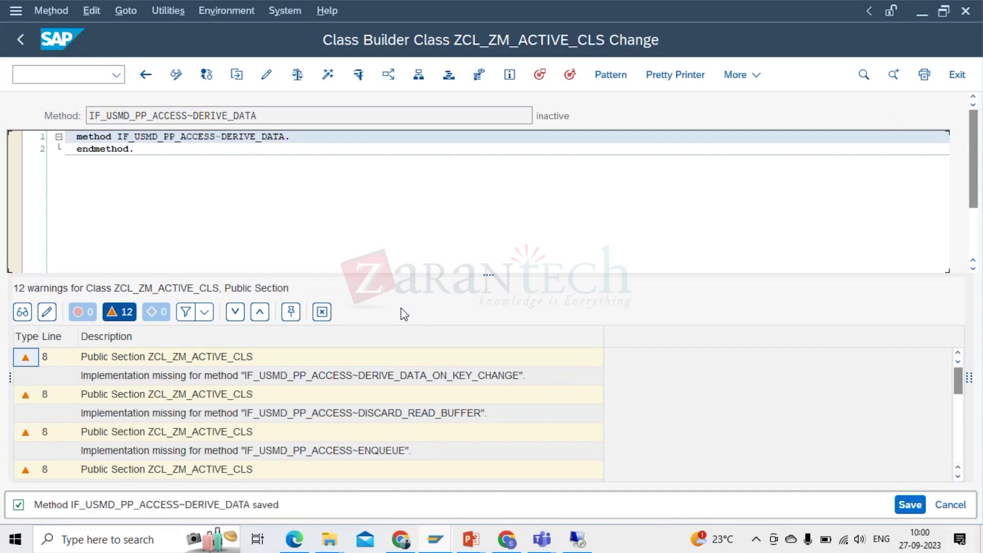
left_click(322, 311)
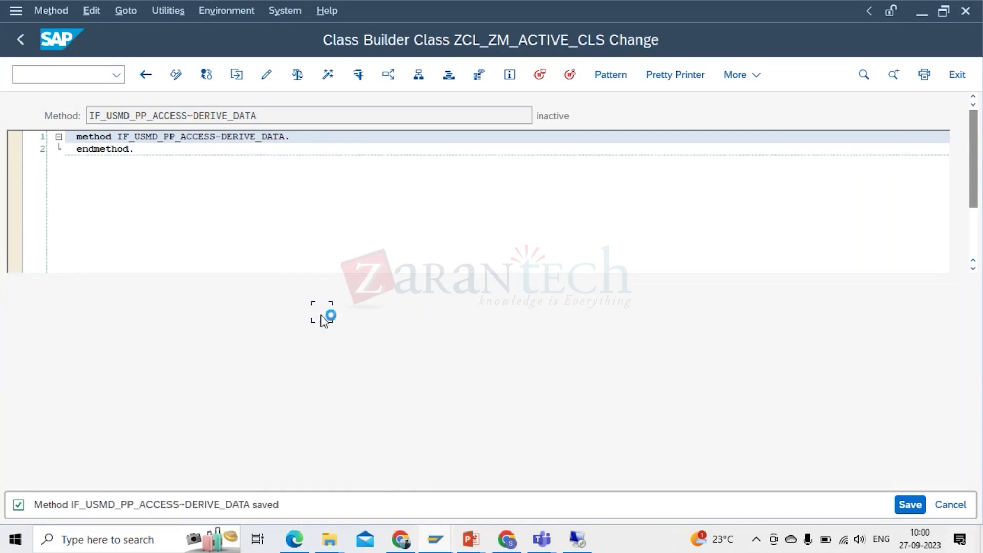
left_click(146, 75)
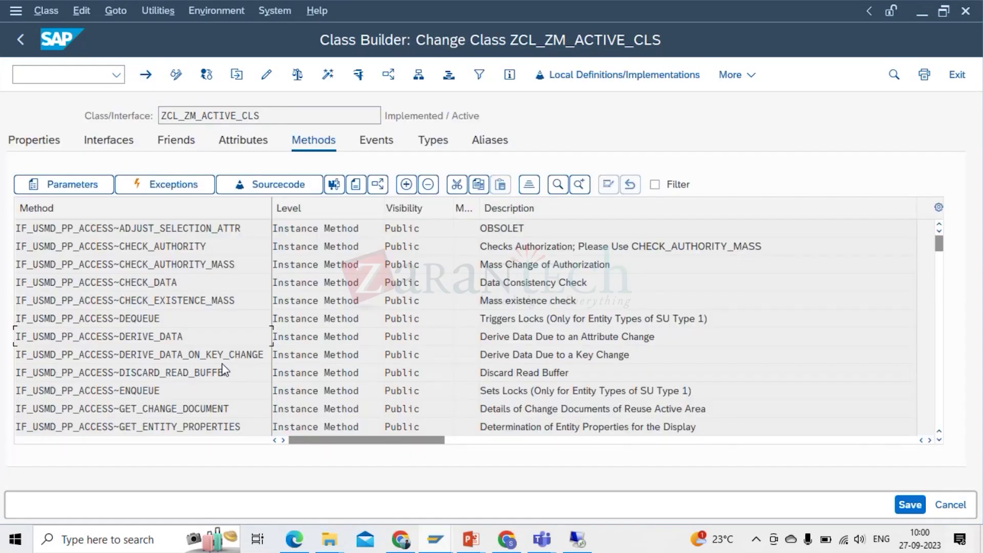
Implement the method IF_USMD_PP_ACCESS~DERIVE_DATA_ON_KEY_CHANGE with an empty body, activate and save it, and return to the method list
double_click(195, 354)
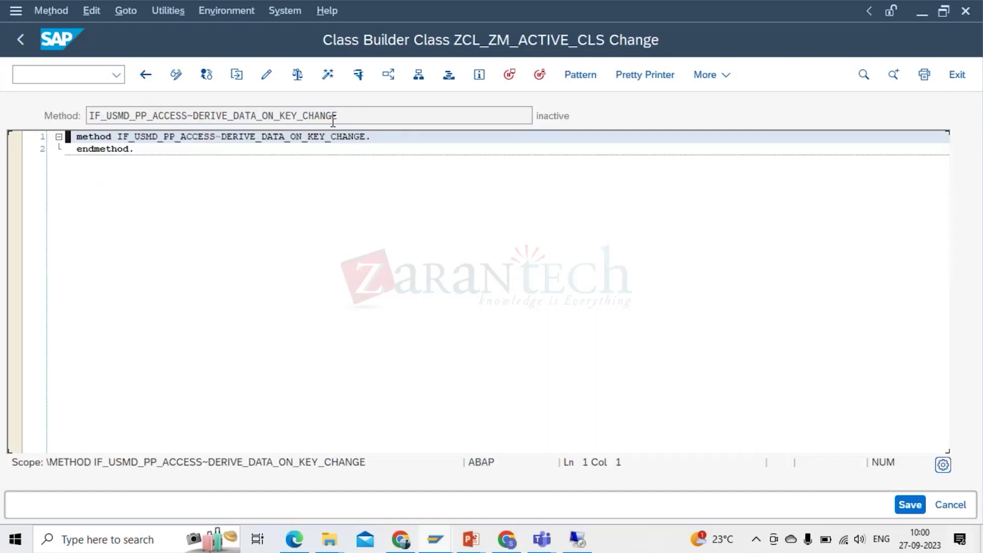
left_click(327, 76)
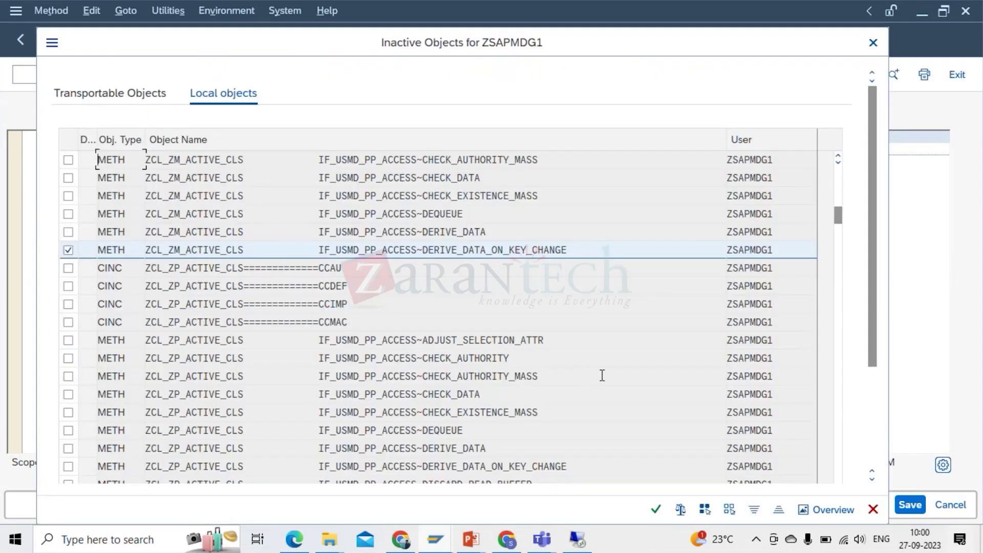
left_click(657, 508)
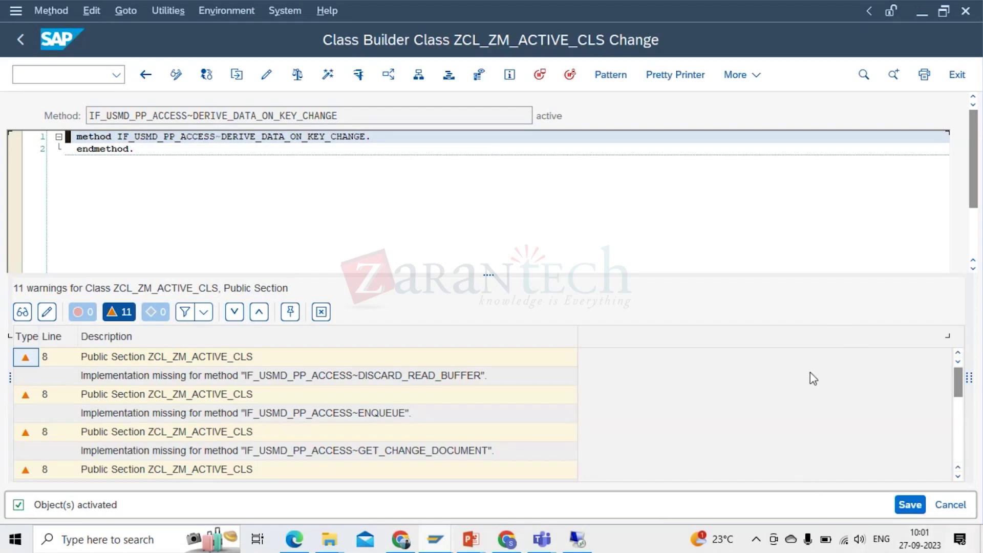
left_click(915, 508)
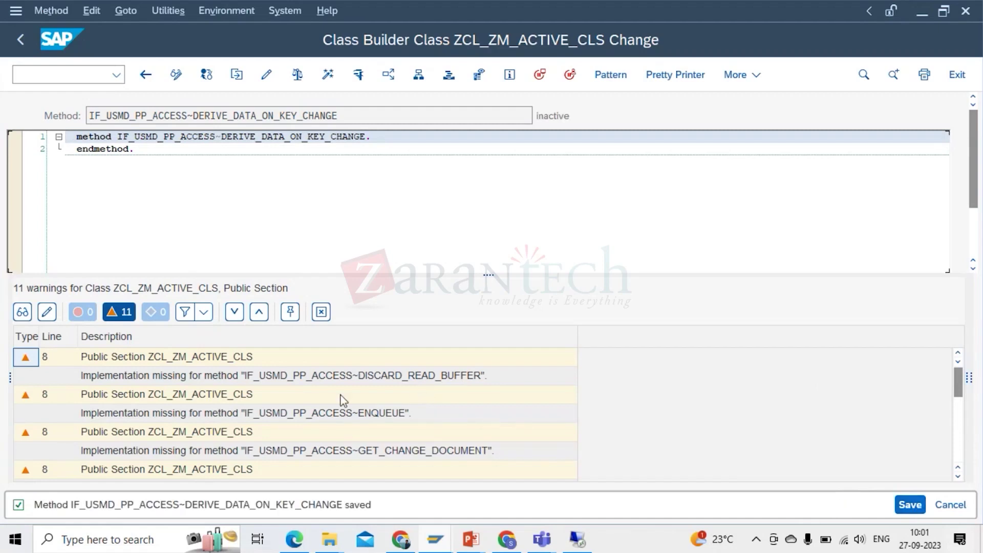
left_click(321, 311)
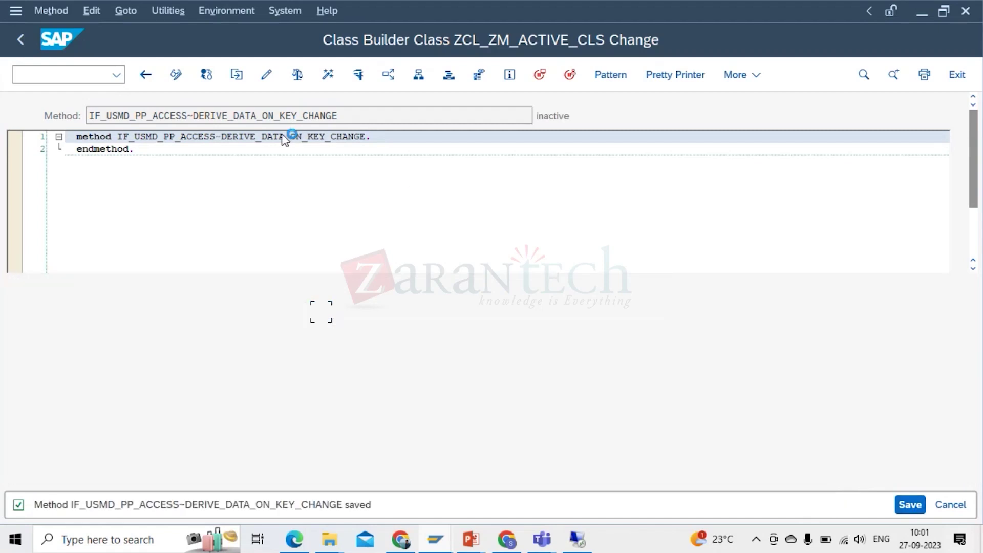
left_click(147, 76)
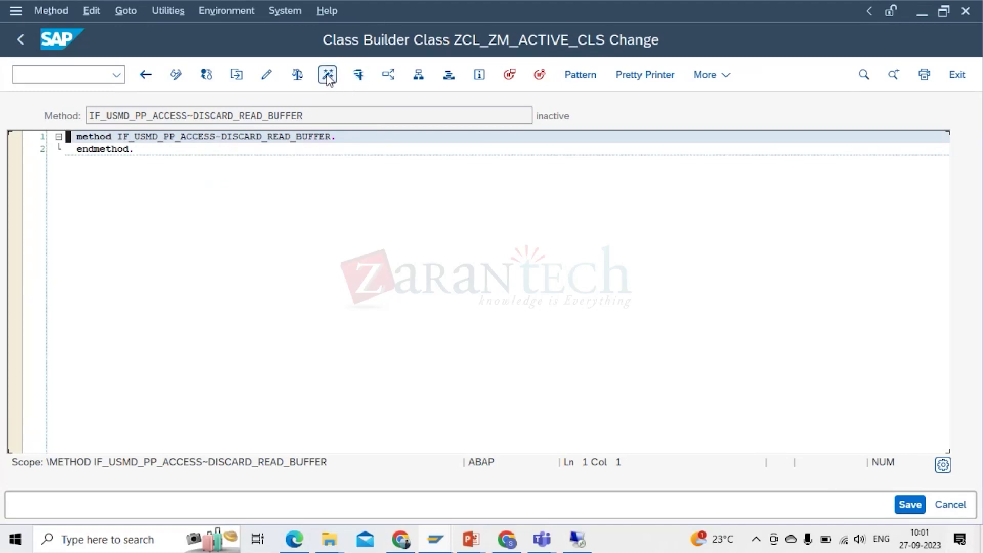
Implement the method IF_USMD_PP_ACCESS~DISCARD_READ_BUFFER with an empty body, activate and save it, and return to the method list
left_click(327, 75)
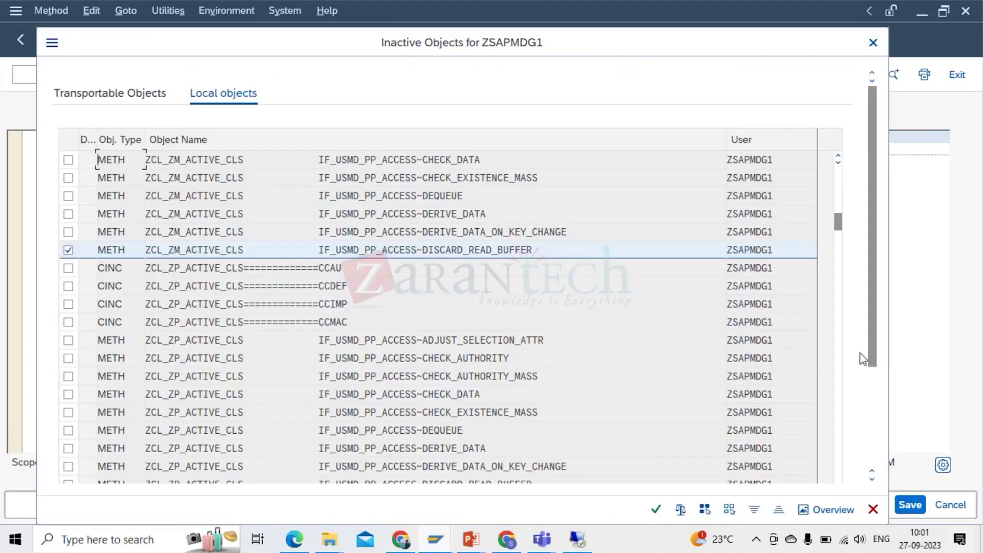
left_click(656, 510)
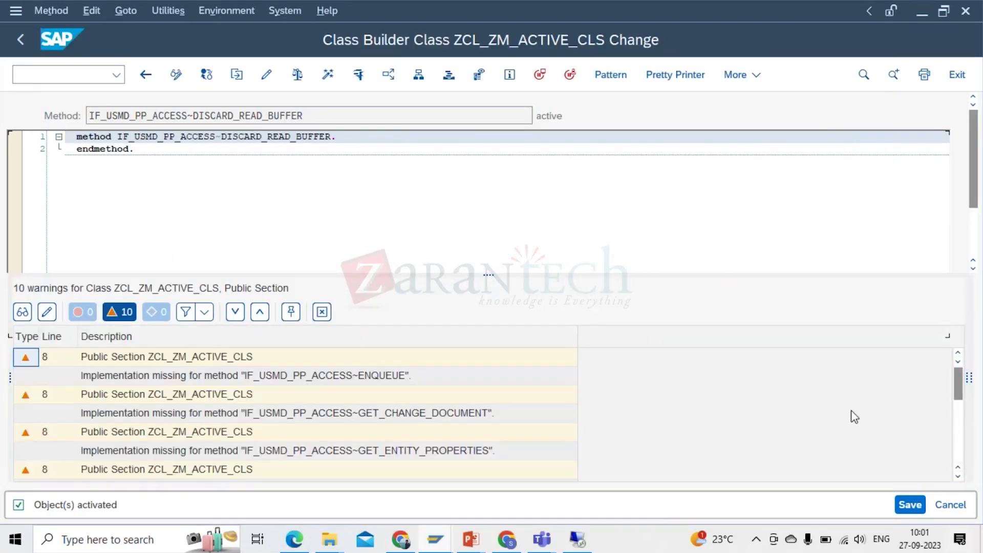
left_click(905, 508)
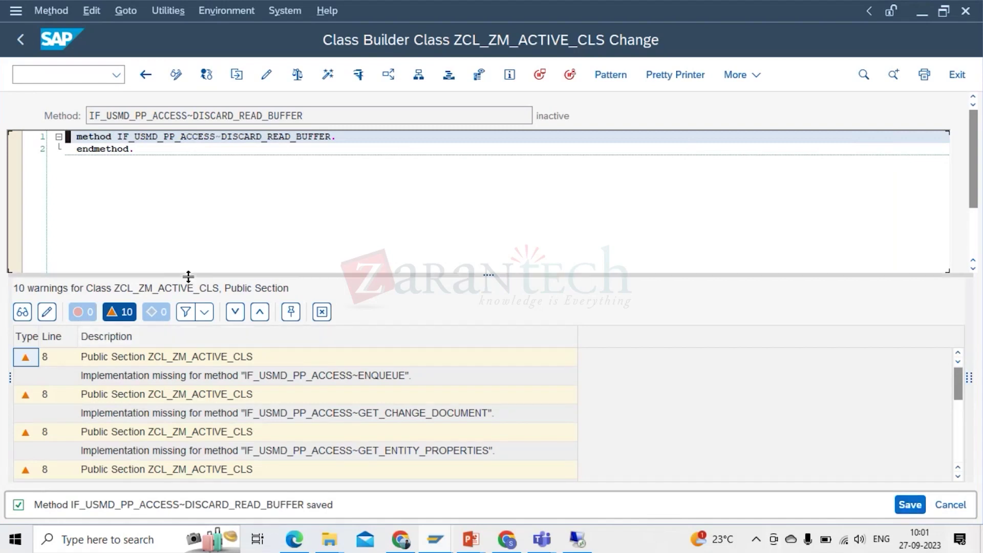
left_click(322, 312)
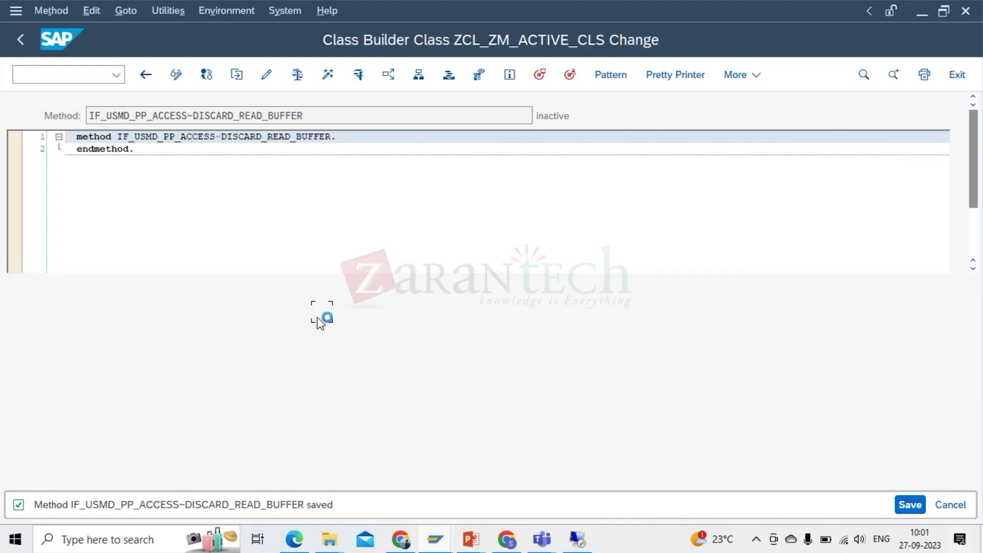
left_click(146, 74)
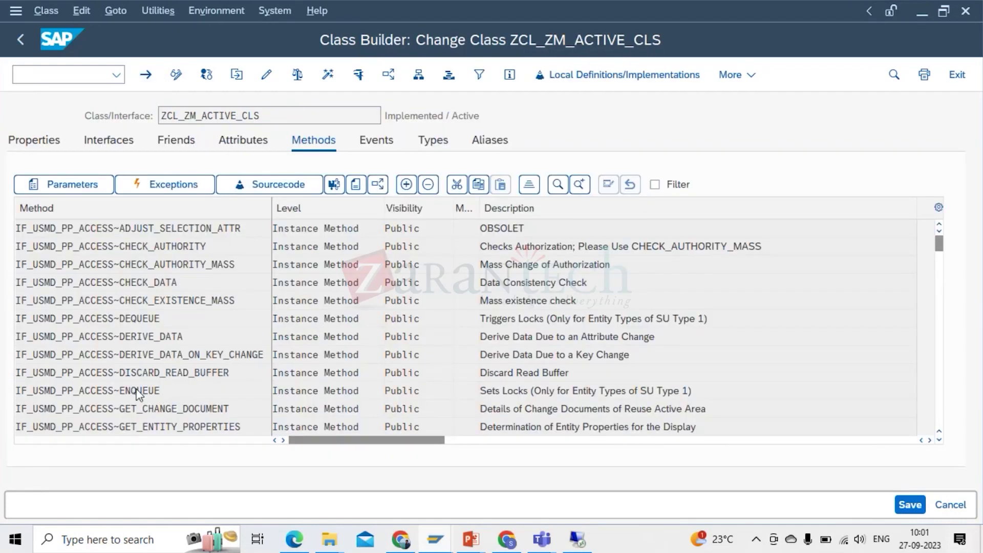
Implement the method IF_USMD_PP_ACCESS~ENQUEUE with an empty body, activate and save it, and return to the method list
double_click(146, 391)
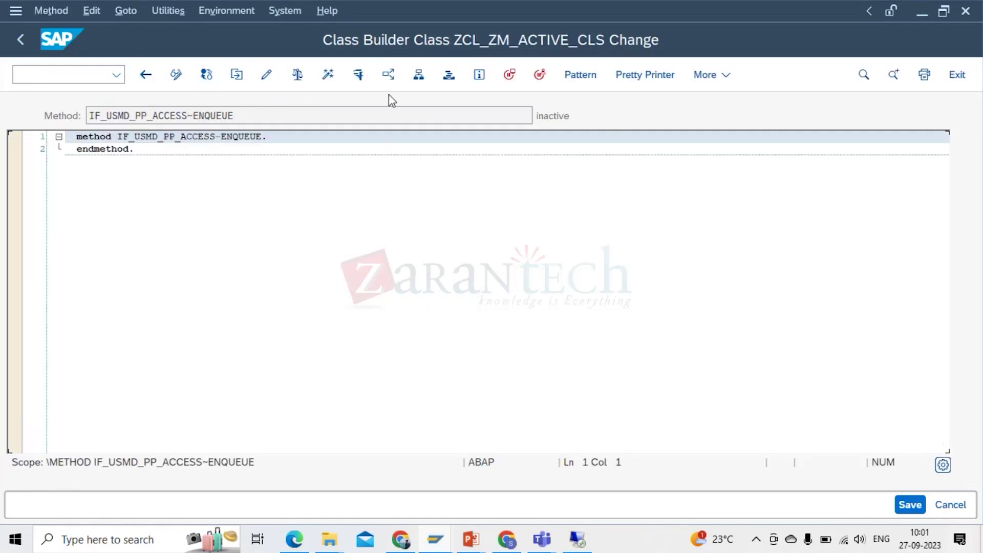
left_click(323, 76)
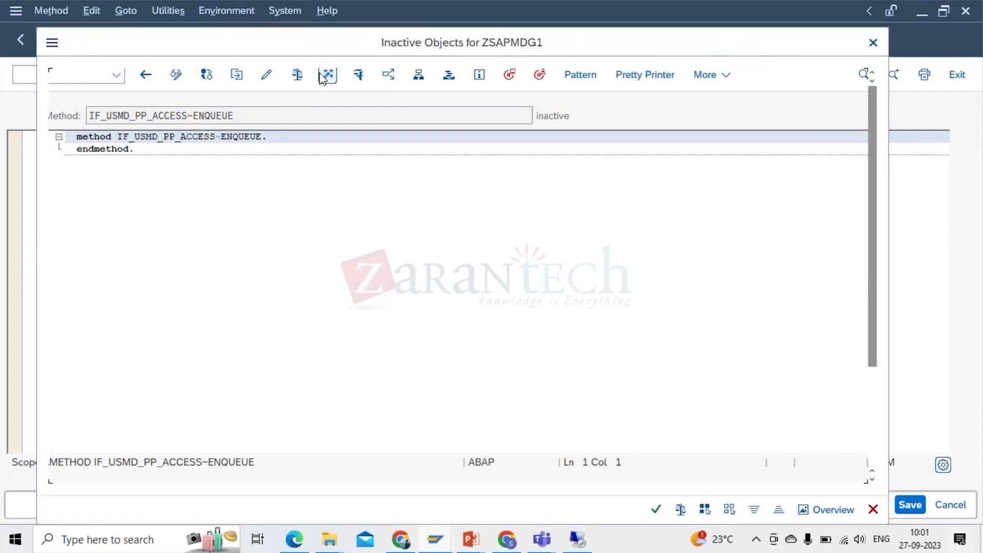
left_click(656, 509)
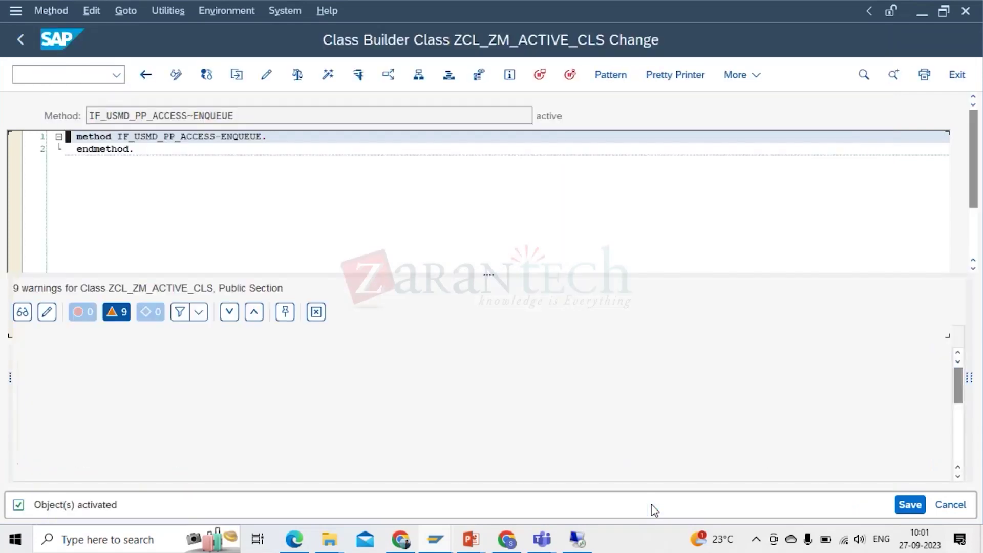
left_click(910, 504)
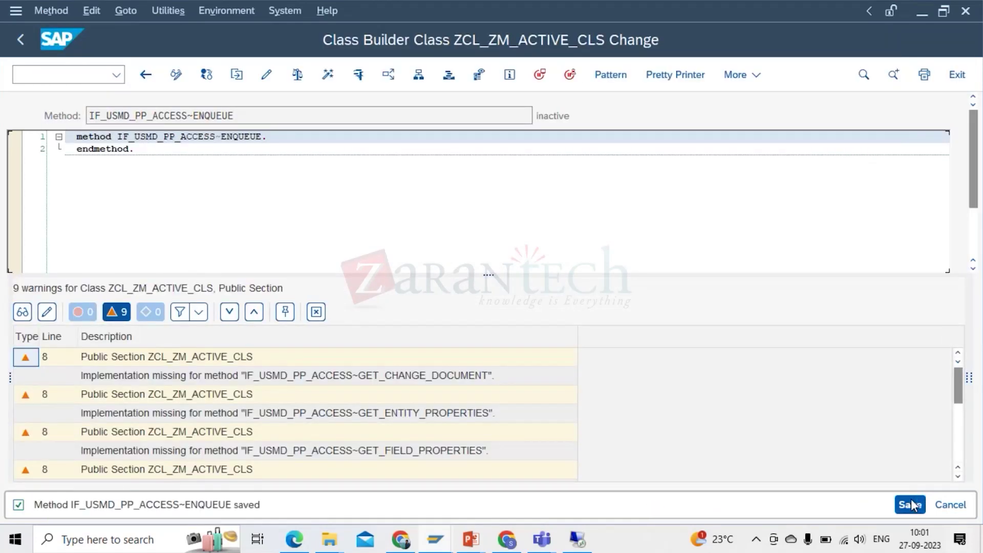
left_click(146, 76)
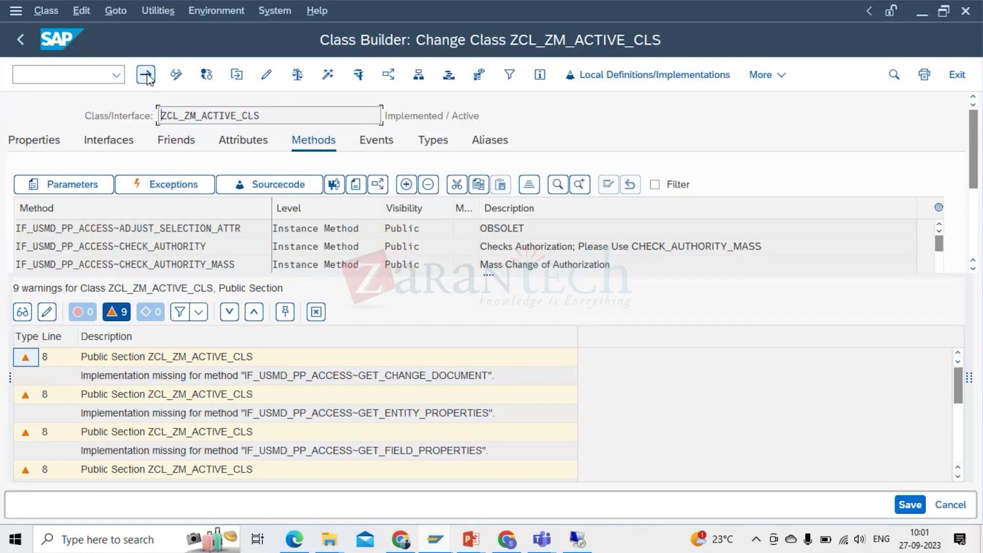
left_click(316, 312)
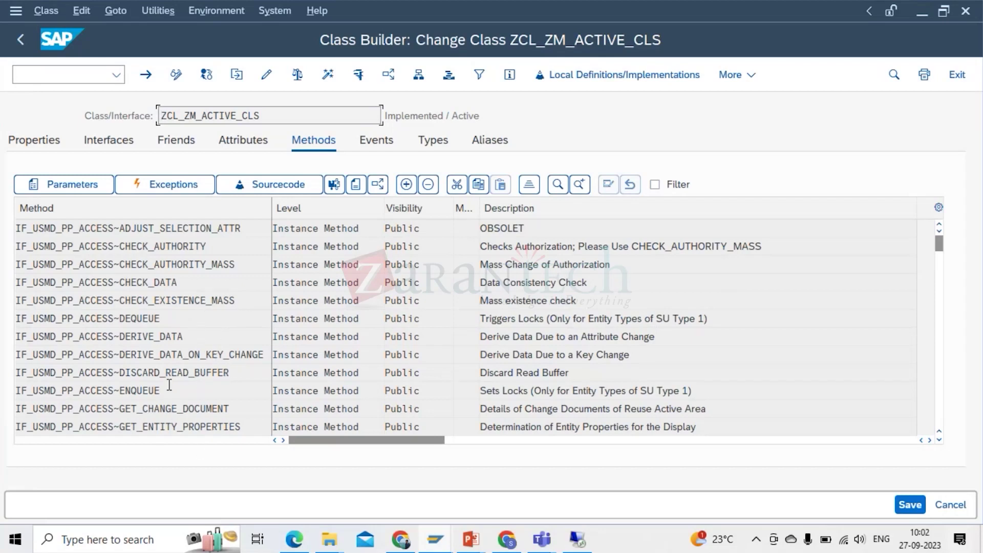
Implement the method IF_USMD_PP_ACCESS~GET_CHANGE_DOCUMENT with an empty body, activate and save it, and return to the method list
double_click(199, 408)
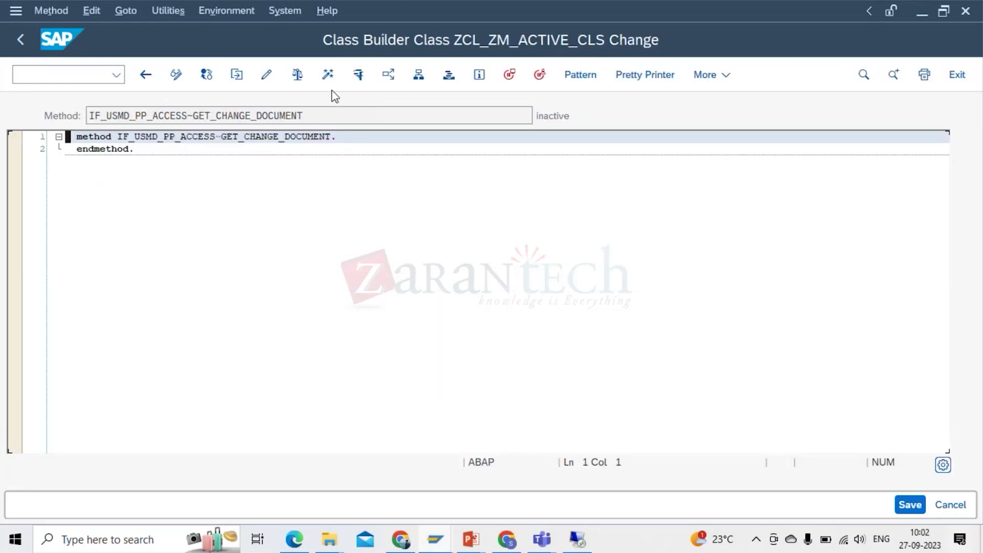
left_click(326, 80)
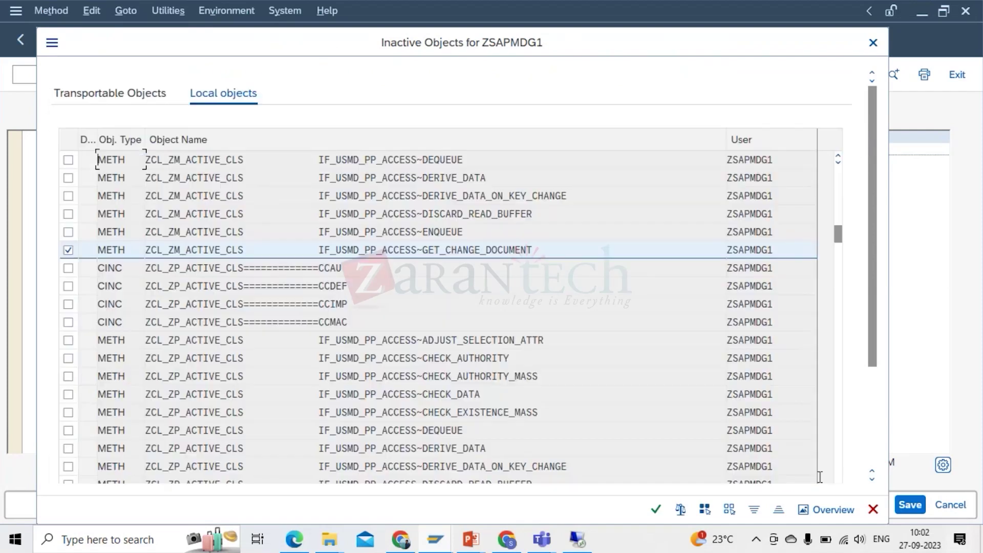
left_click(656, 509)
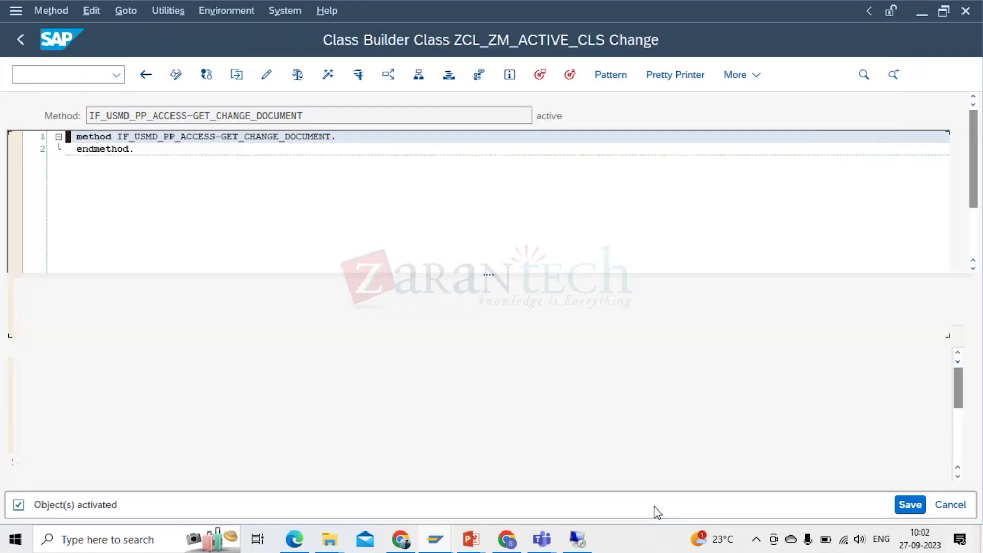
left_click(906, 506)
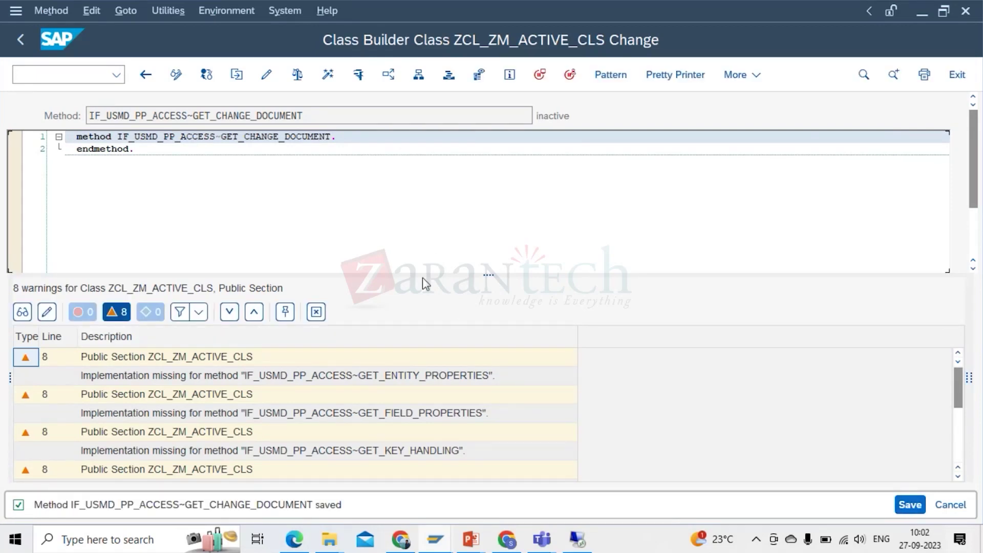
left_click(316, 312)
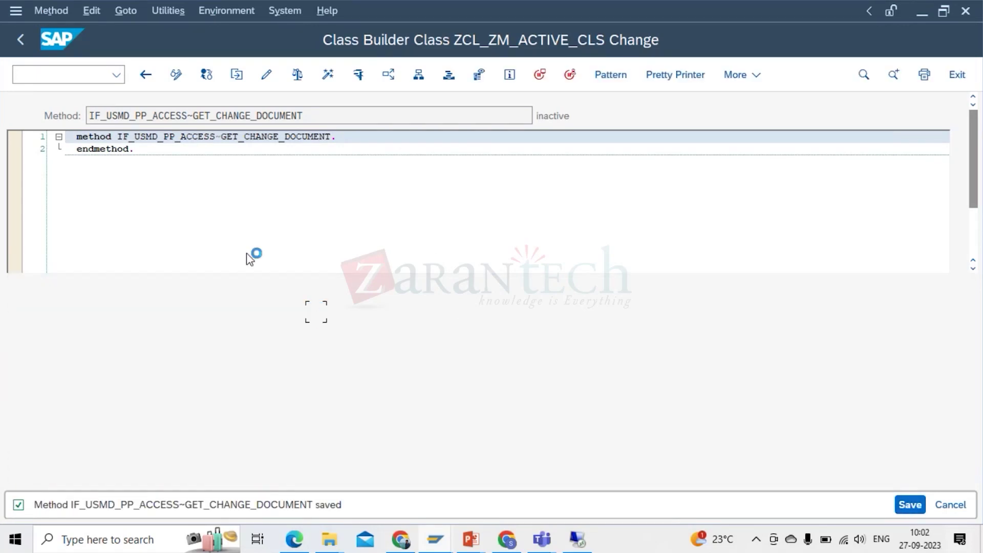
left_click(146, 80)
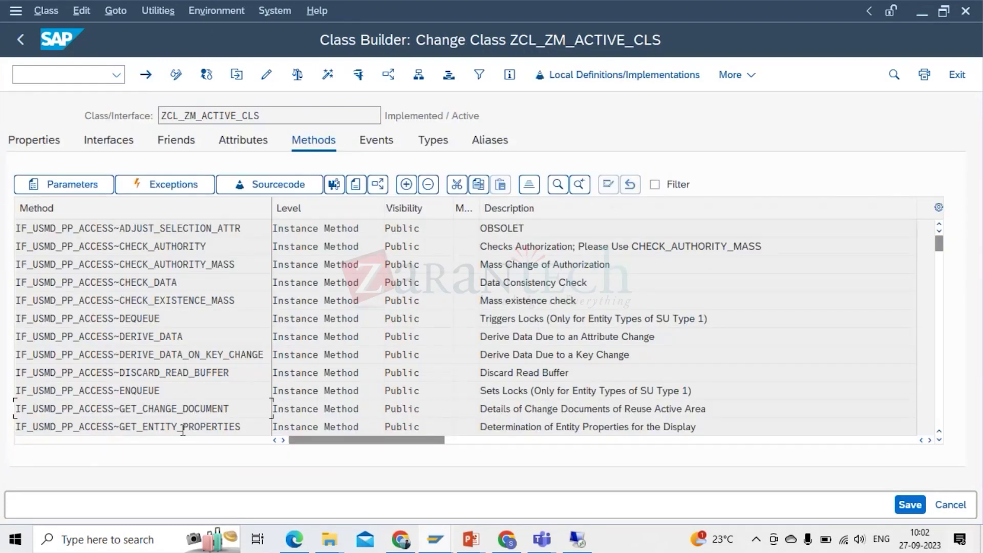
Implement the method IF_USMD_PP_ACCESS~GET_ENTITY_PROPERTIES with an empty body, activate and save it, and return to the method list
double_click(183, 429)
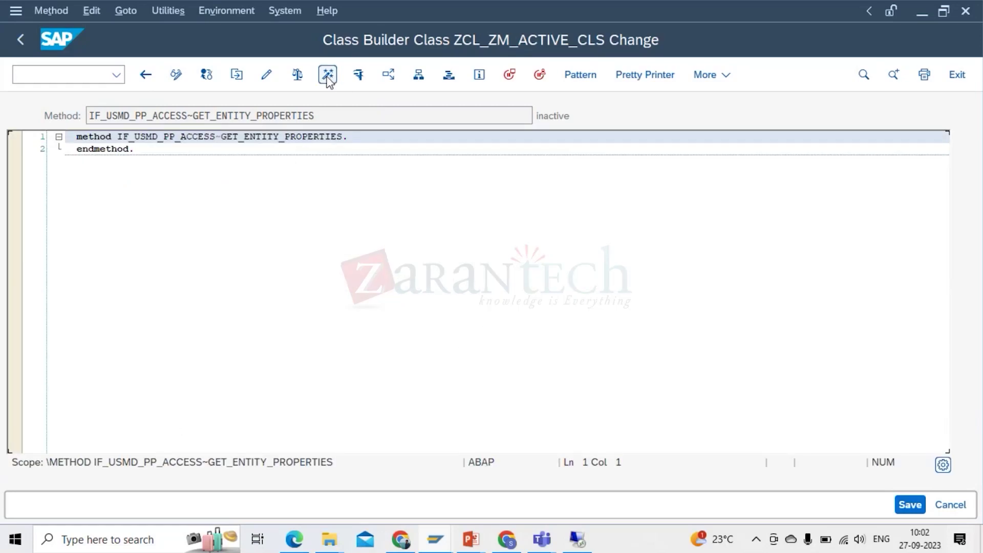
left_click(328, 76)
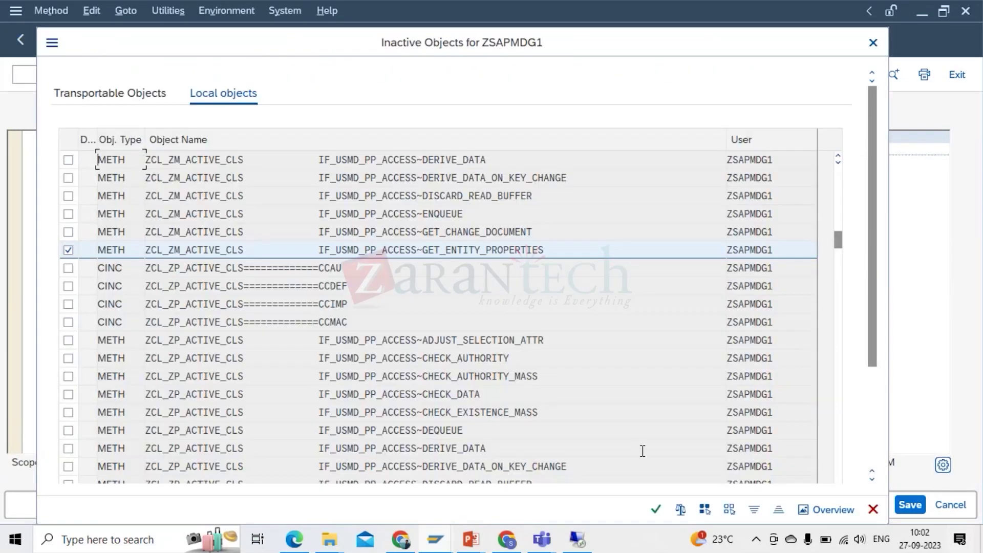
left_click(658, 509)
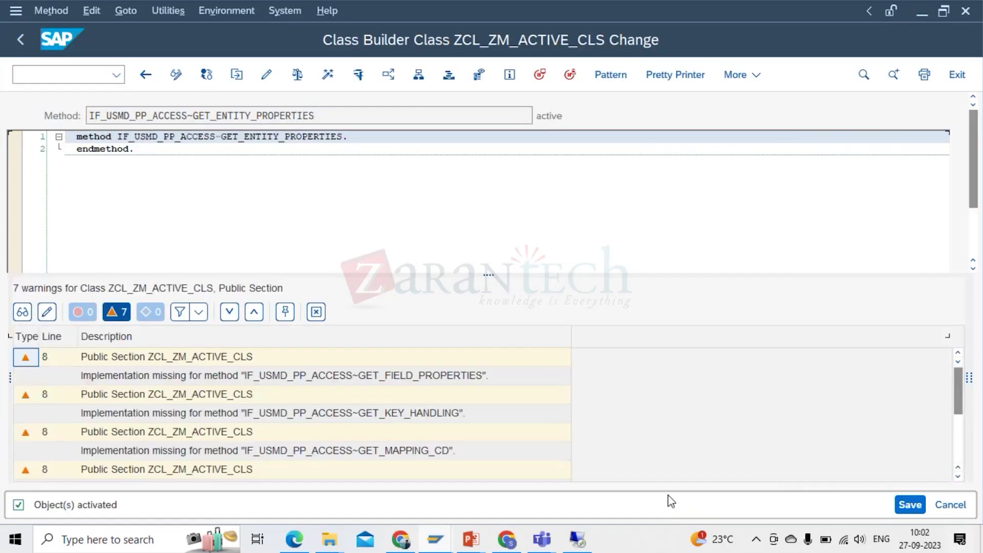
left_click(909, 506)
left_click(325, 312)
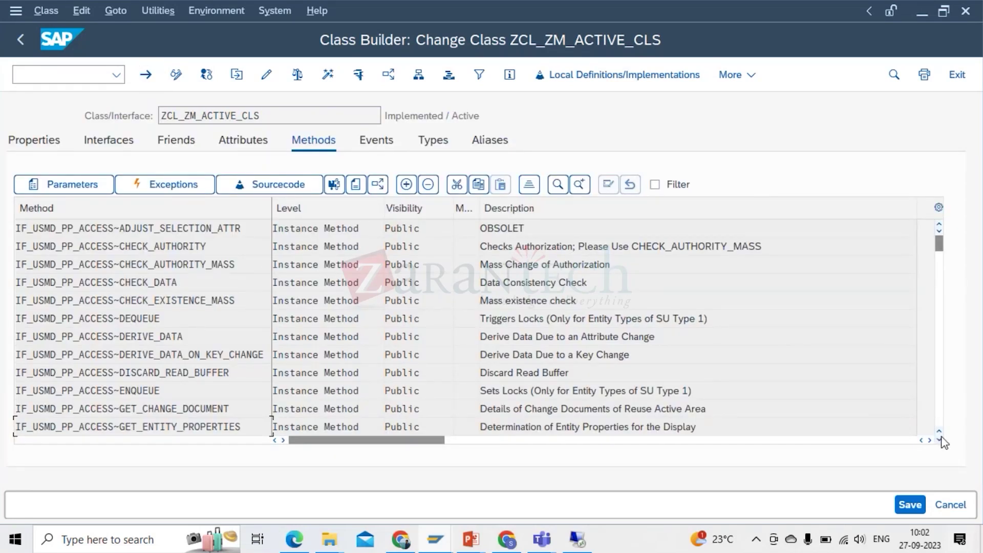
Implement the method IF_USMD_PP_ACCESS~GET_FIELD_PROPERTIES with an empty body, activate and save it, and return to the method list
left_click(940, 439)
left_click(940, 439)
left_click(940, 439)
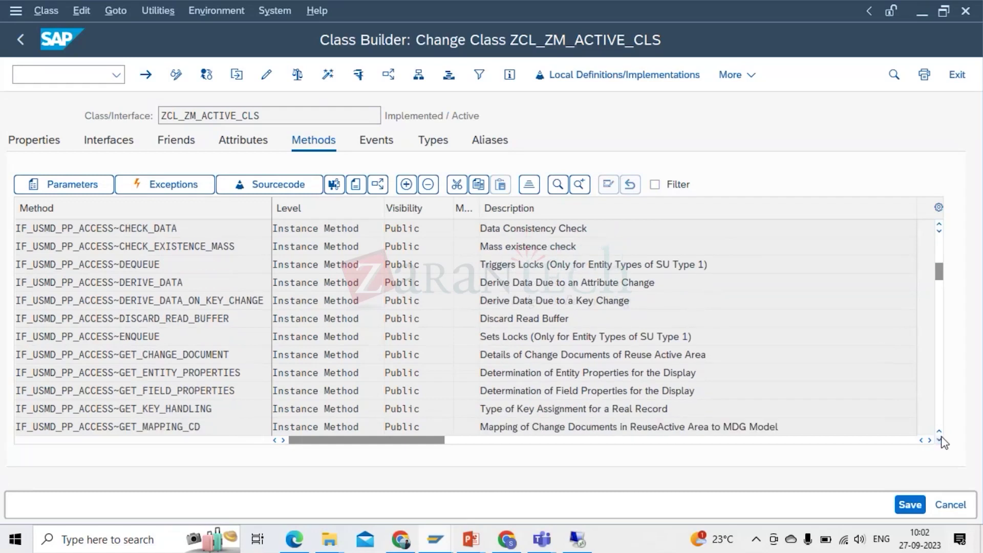
left_click(940, 439)
left_click(940, 438)
left_click(940, 439)
left_click(940, 438)
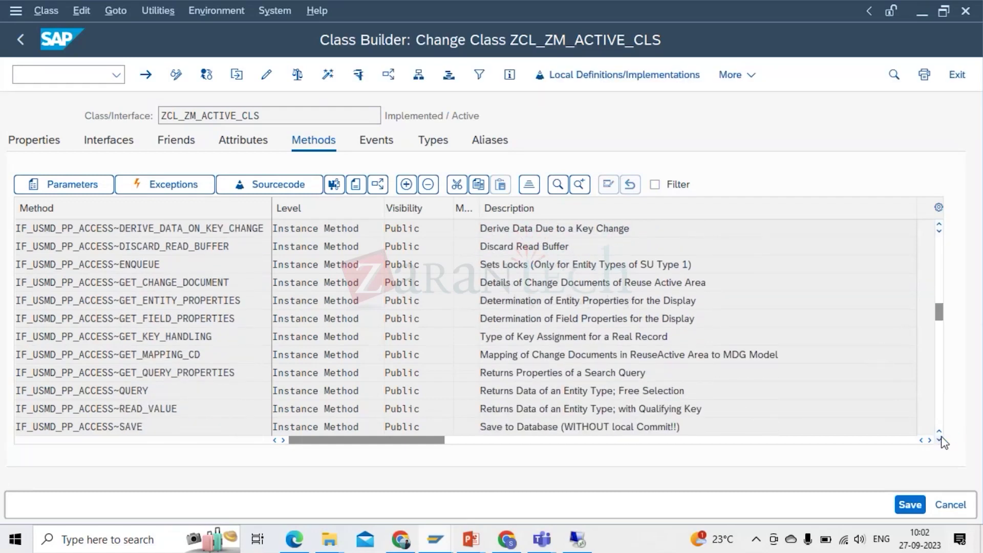
left_click(940, 439)
left_click(940, 439)
left_click(940, 439)
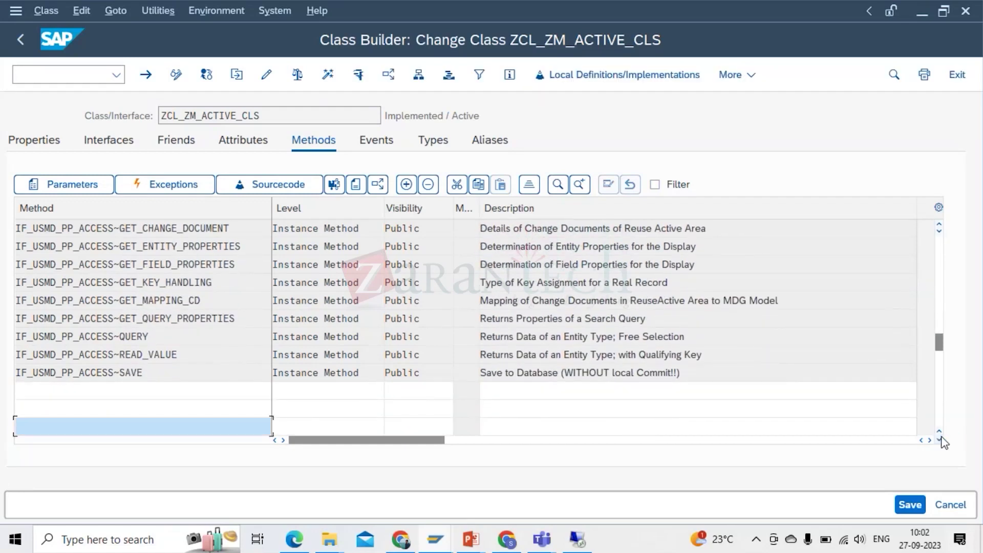
left_click(181, 265)
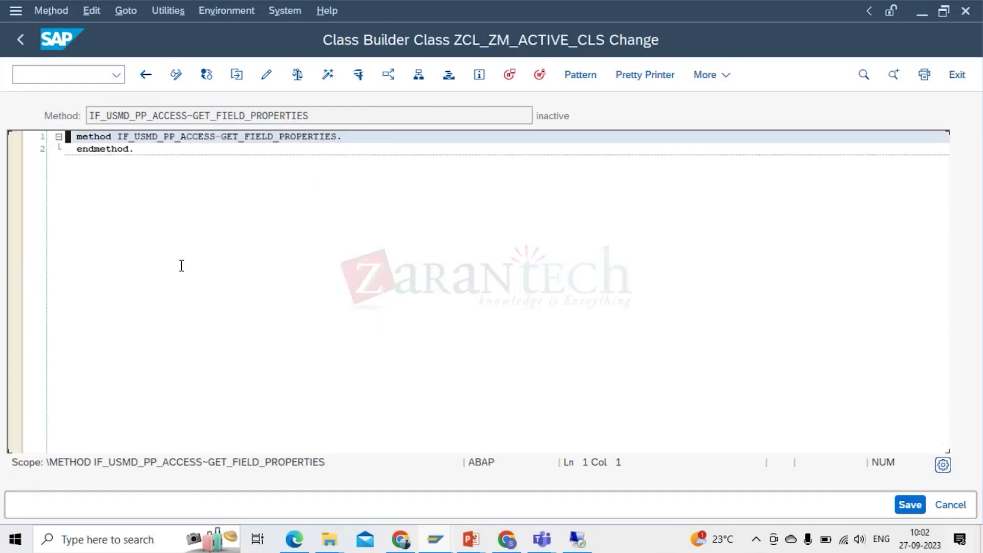
left_click(328, 75)
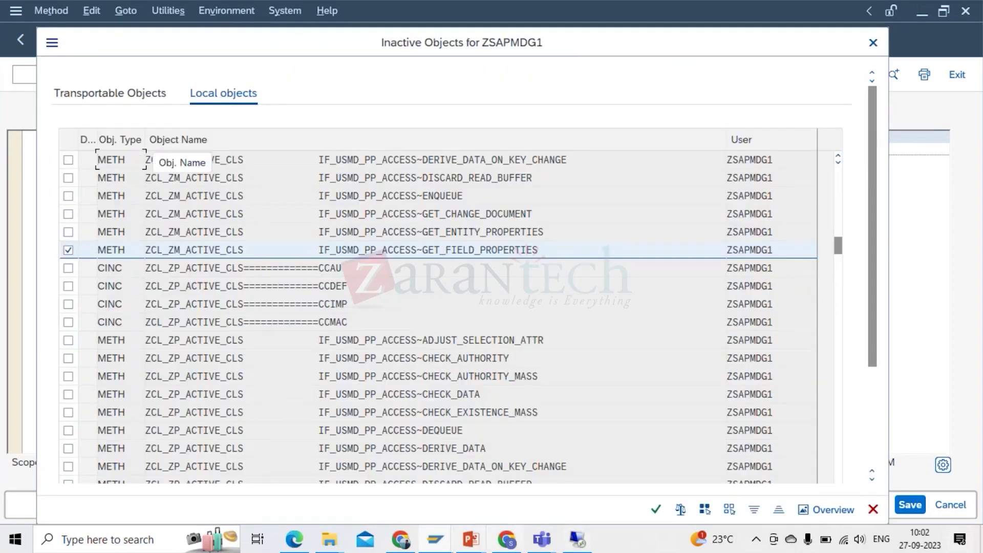
left_click(655, 509)
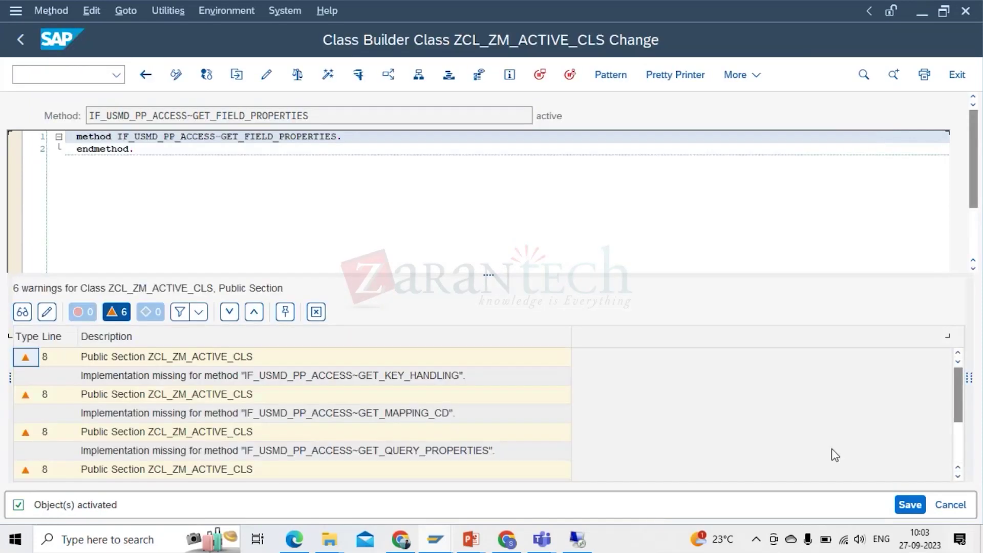
left_click(909, 510)
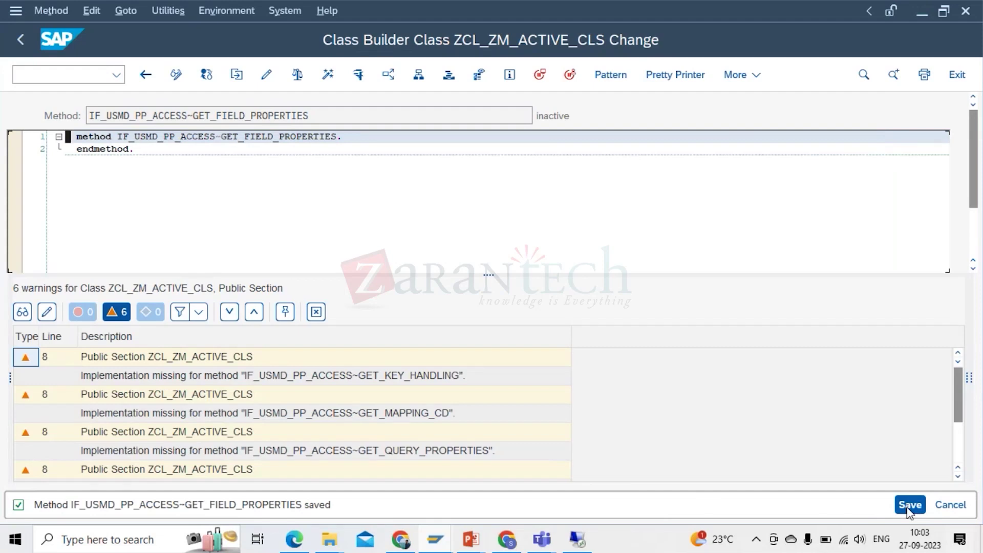
left_click(322, 312)
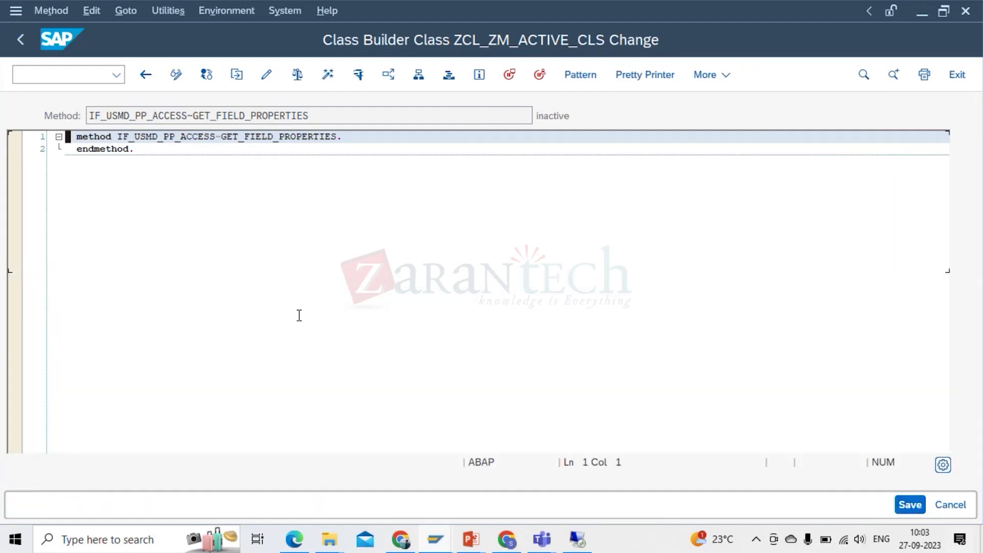
left_click(147, 76)
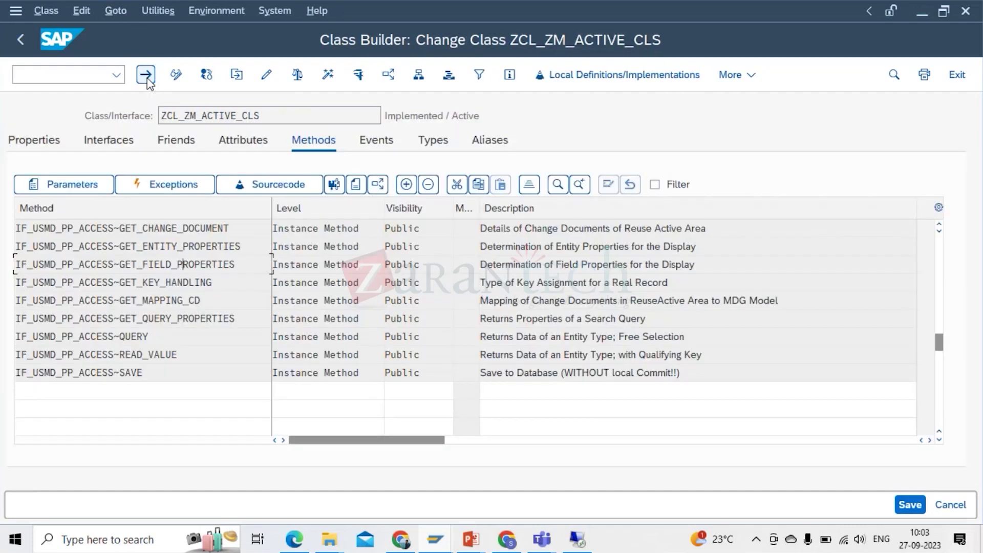
Implement the method IF_USMD_PP_ACCESS~GET_KEY_HANDLING with an empty body, activate and save it, and return to the method list
double_click(174, 282)
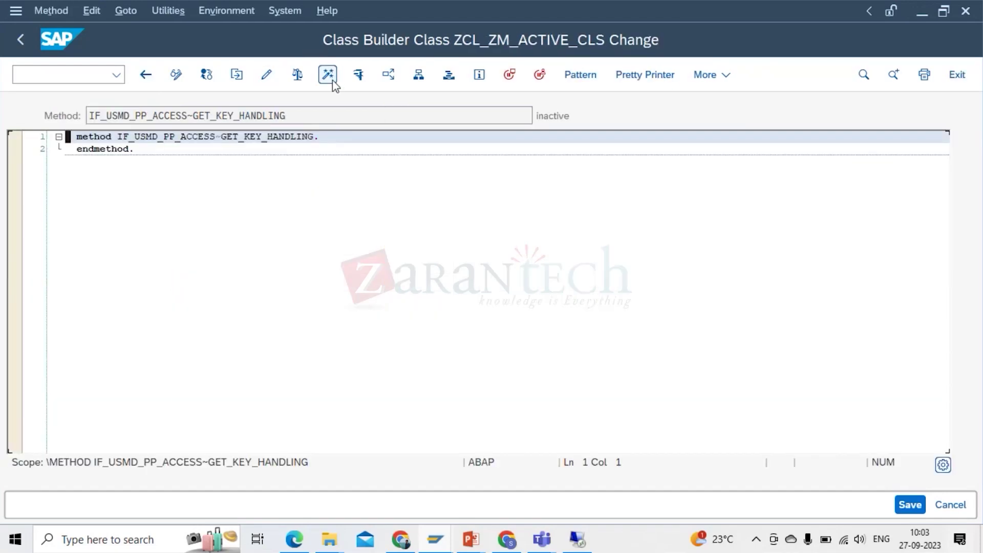
left_click(333, 81)
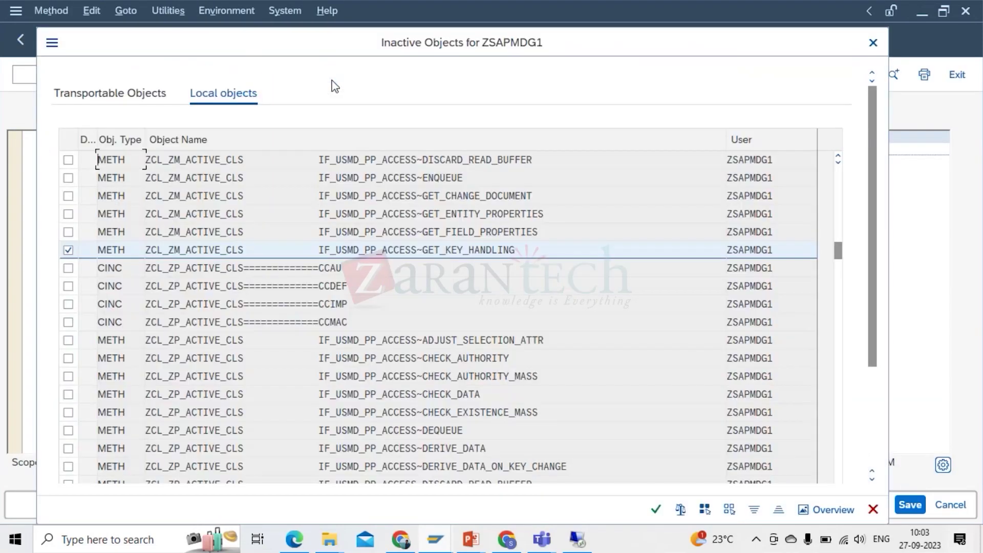
left_click(656, 510)
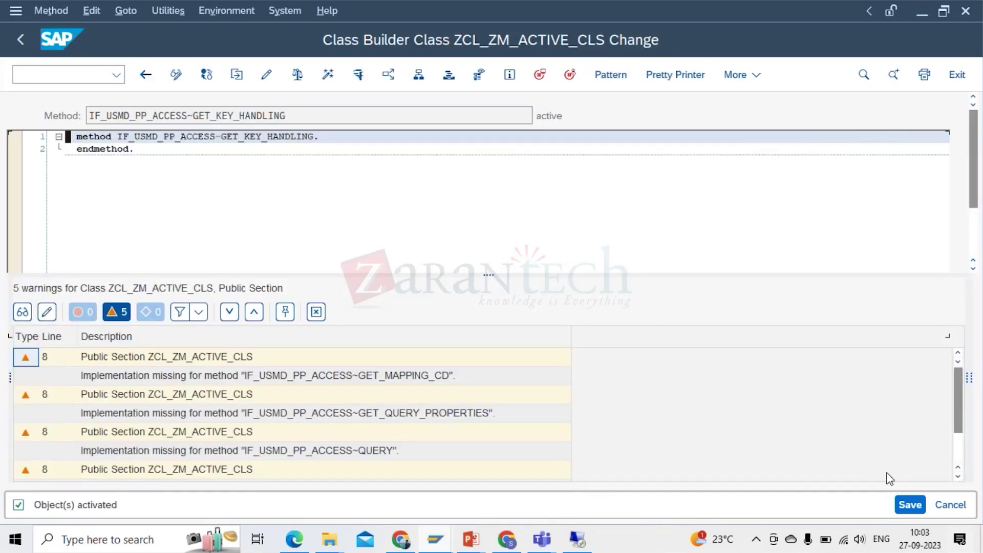
left_click(910, 505)
left_click(316, 312)
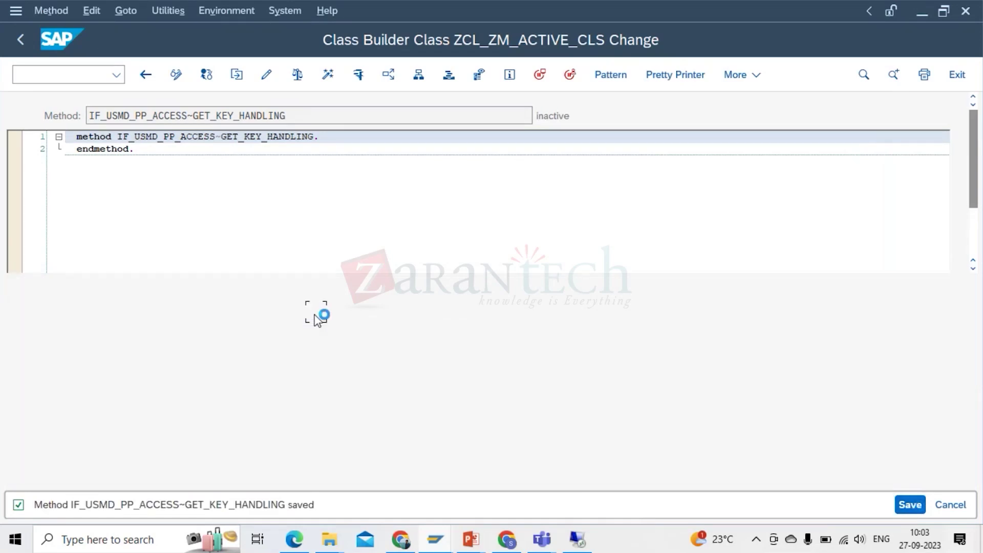
left_click(146, 76)
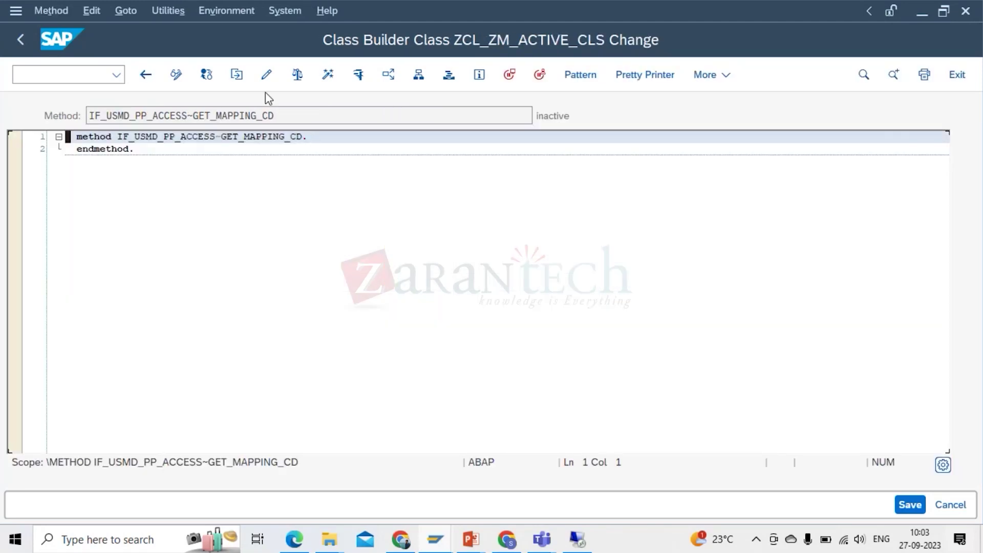
Implement the method IF_USMD_PP_ACCESS~GET_MAPPING_CD with an empty body, activate and save it, and return to the method list
left_click(327, 77)
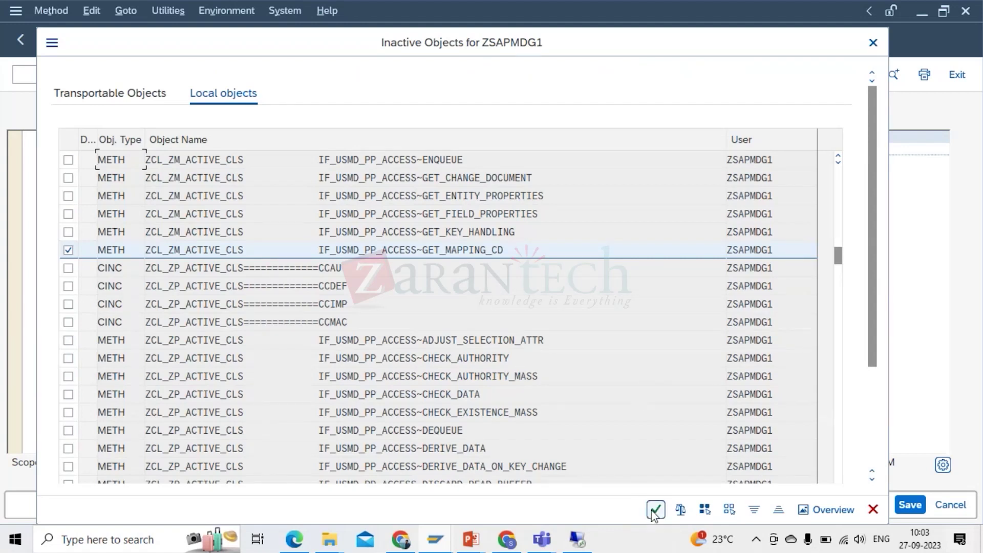
left_click(655, 510)
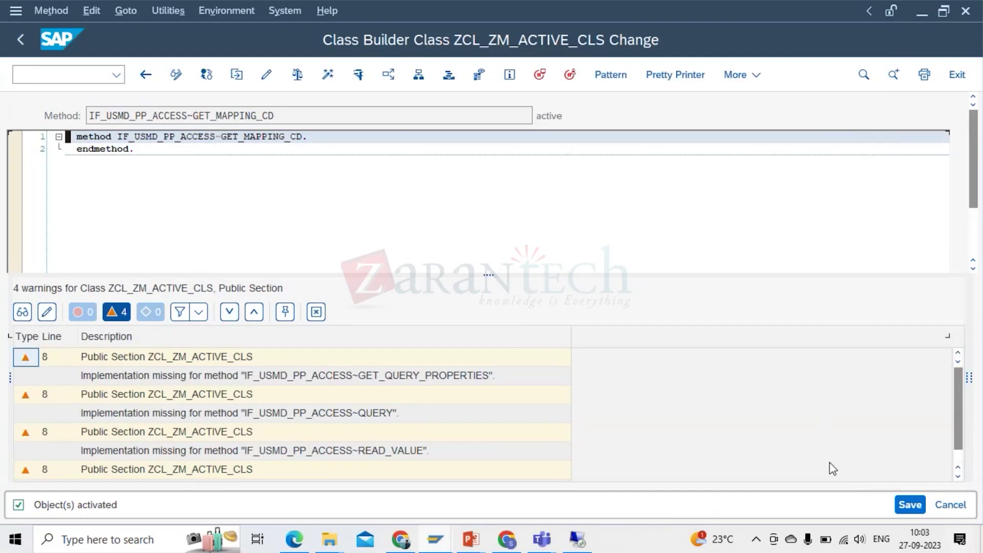
left_click(909, 506)
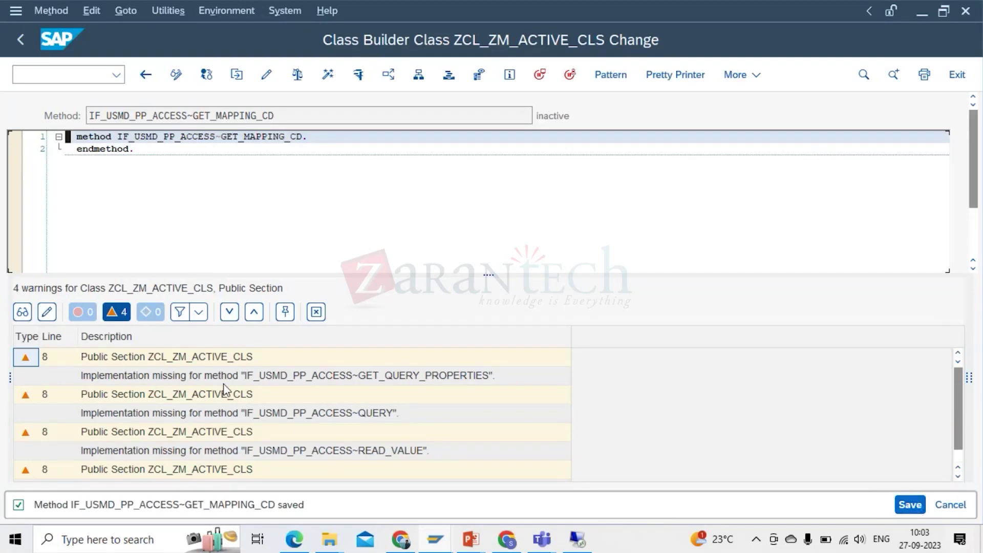
left_click(147, 76)
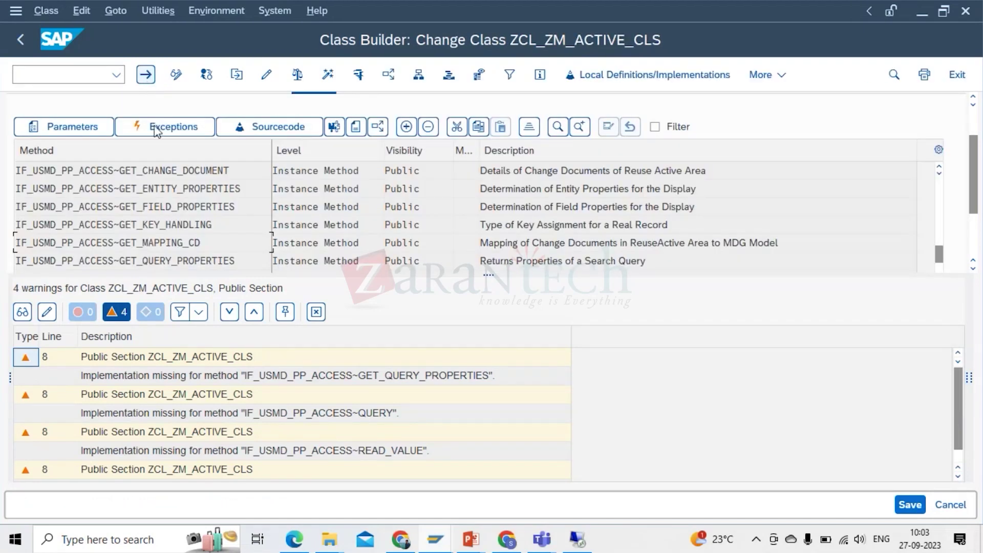
left_click(313, 318)
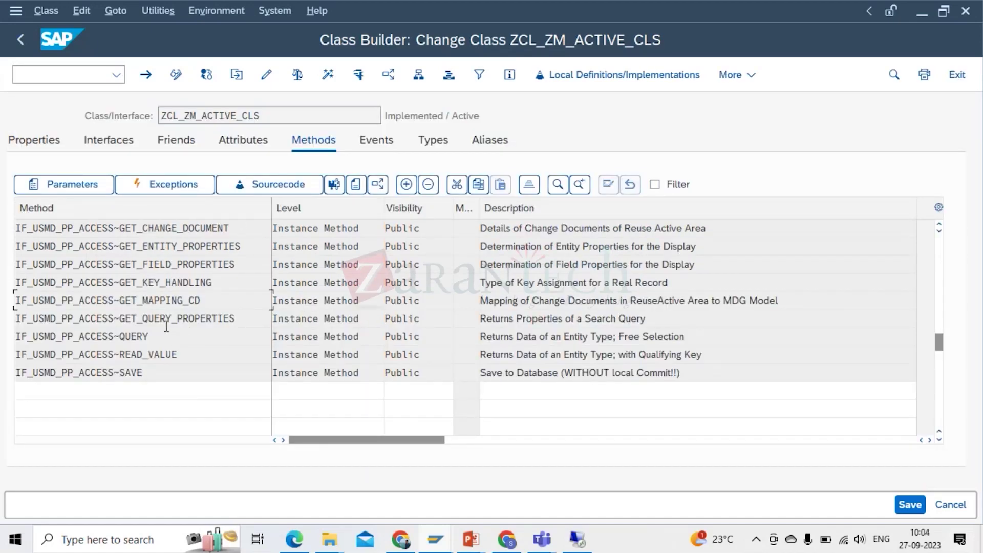
Implement the method IF_USMD_PP_ACCESS~GET_QUERY_PROPERTIES with an empty body, activate and save it, and return to the method list
double_click(168, 318)
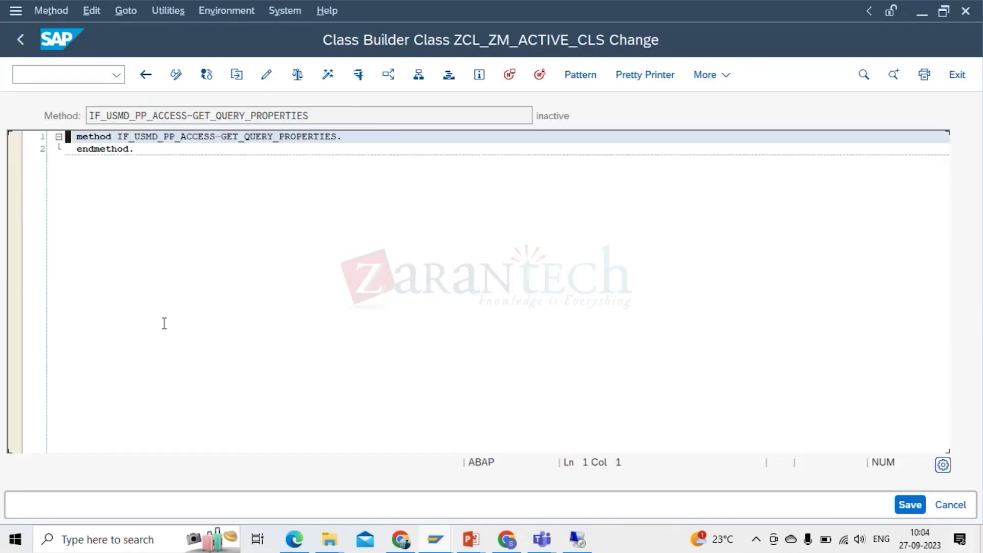
left_click(333, 81)
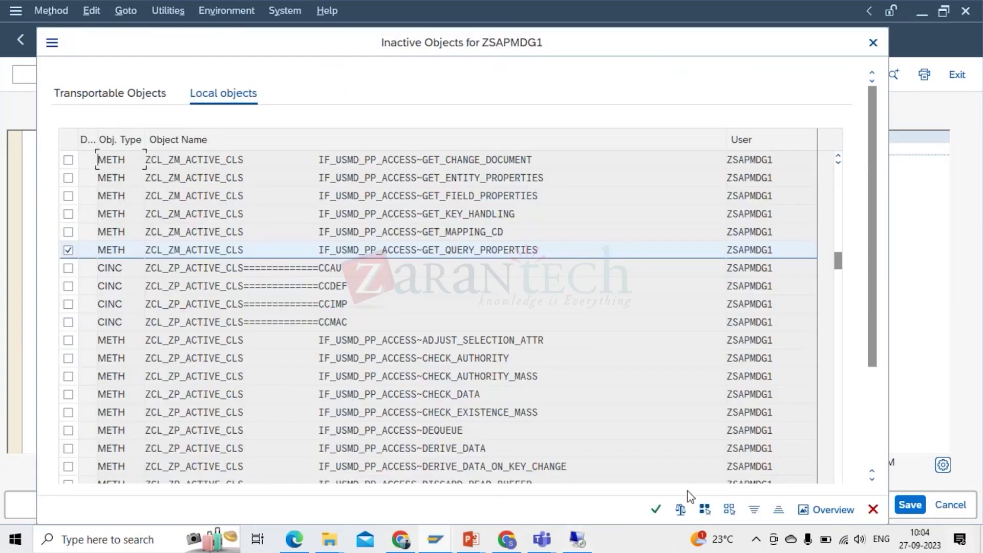
left_click(658, 510)
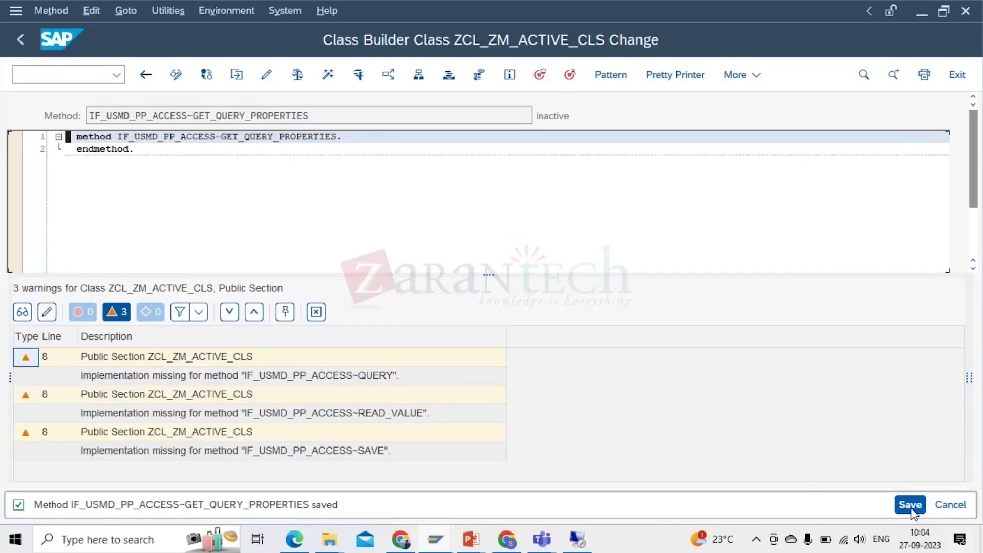
left_click(316, 312)
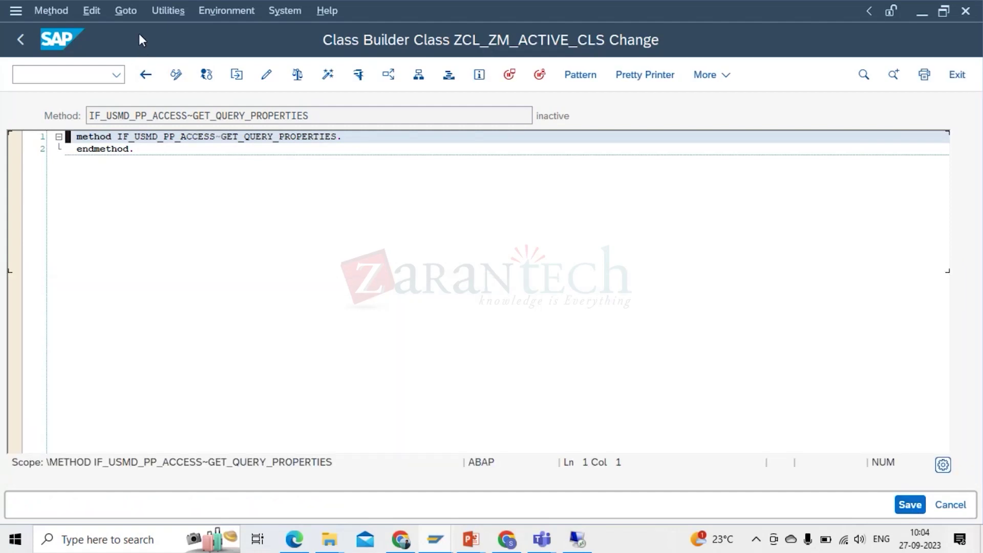
left_click(144, 77)
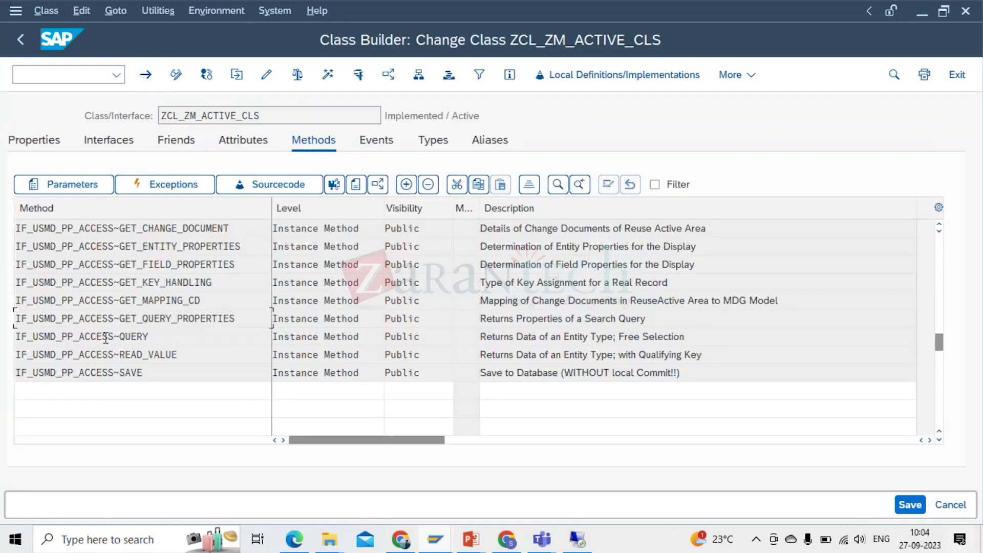
Implement the method IF_USMD_PP_ACCESS~QUERY with an empty body, activate and save it, and return to the method list
double_click(108, 337)
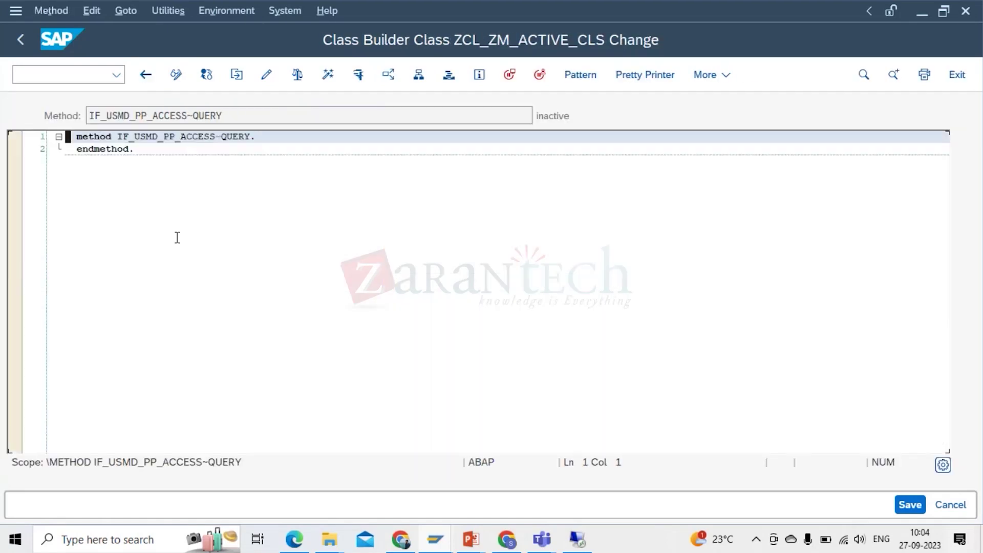
left_click(328, 75)
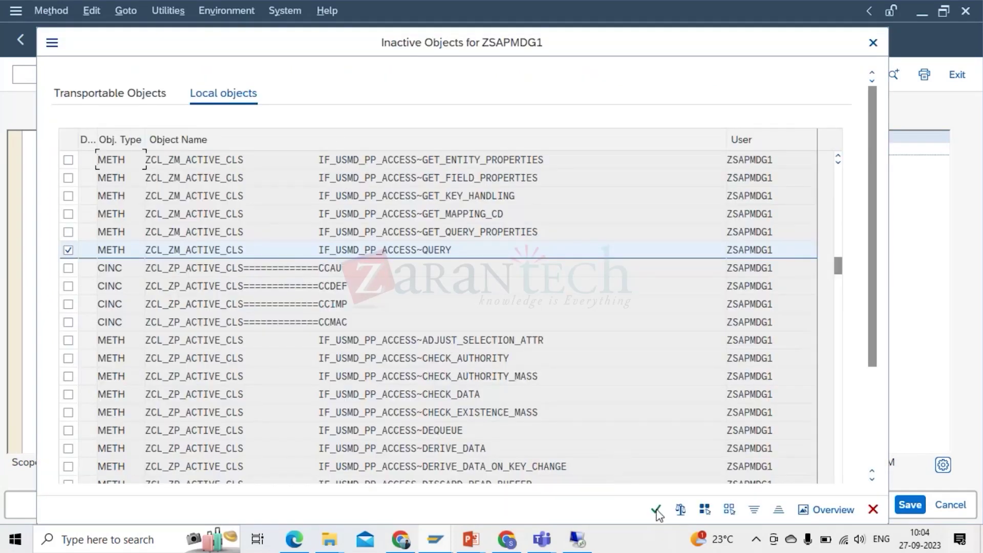
left_click(657, 510)
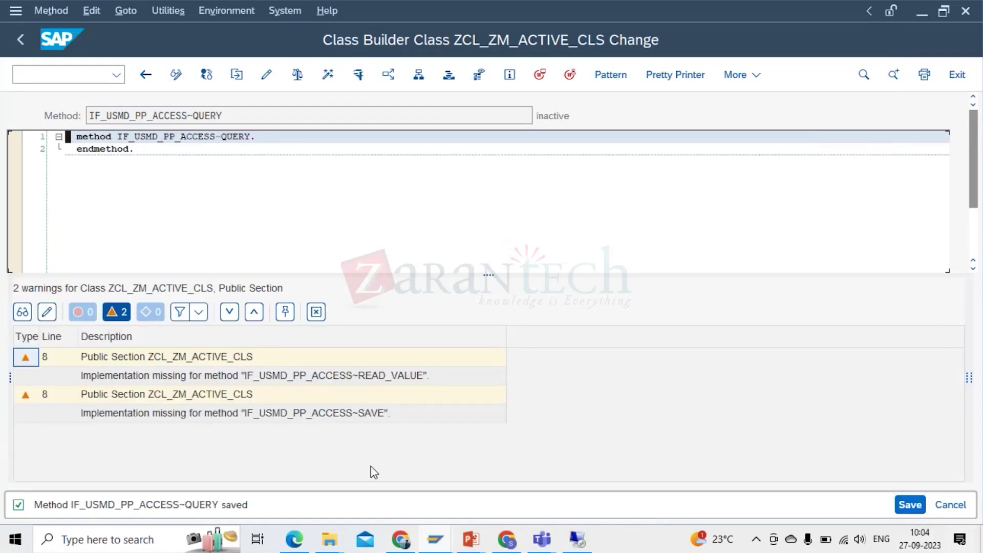
left_click(316, 312)
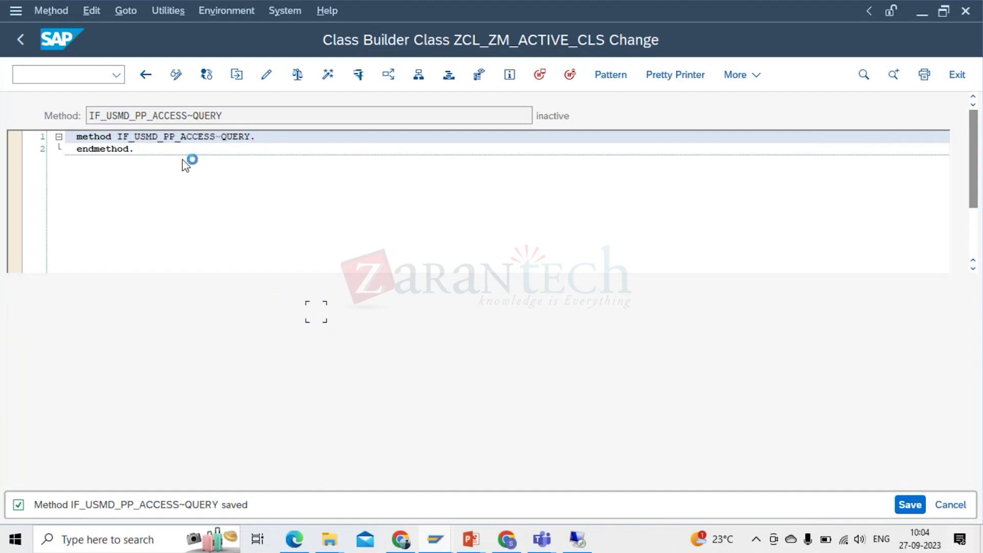
left_click(146, 75)
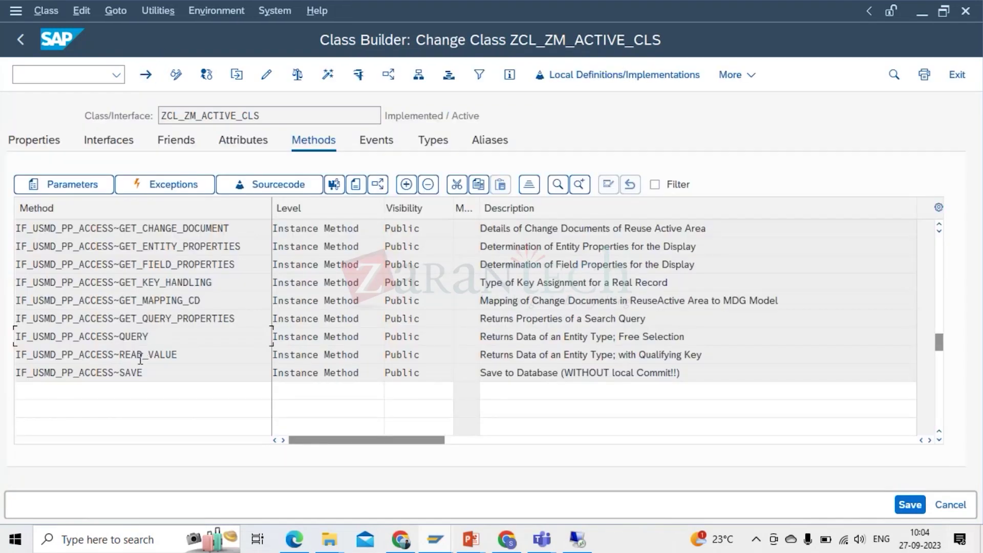
Implement the method IF_USMD_PP_ACCESS~READ_VALUE with an empty body, activate and save it, and return to the method list
double_click(134, 355)
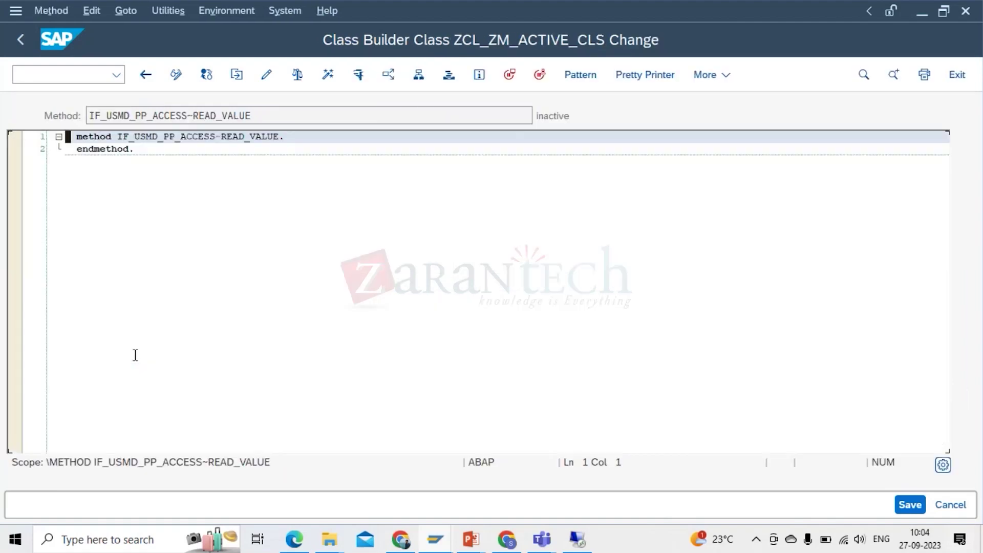
left_click(326, 74)
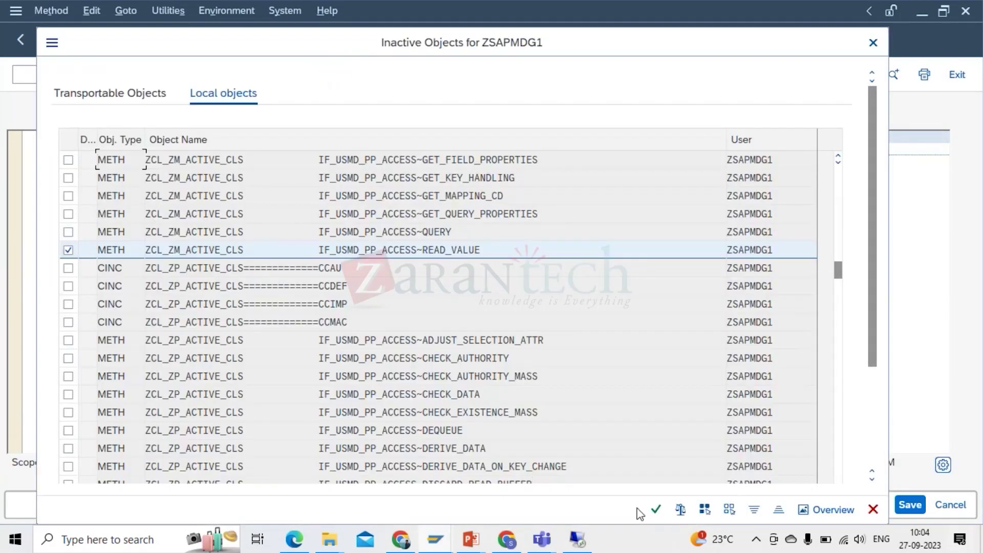
left_click(656, 514)
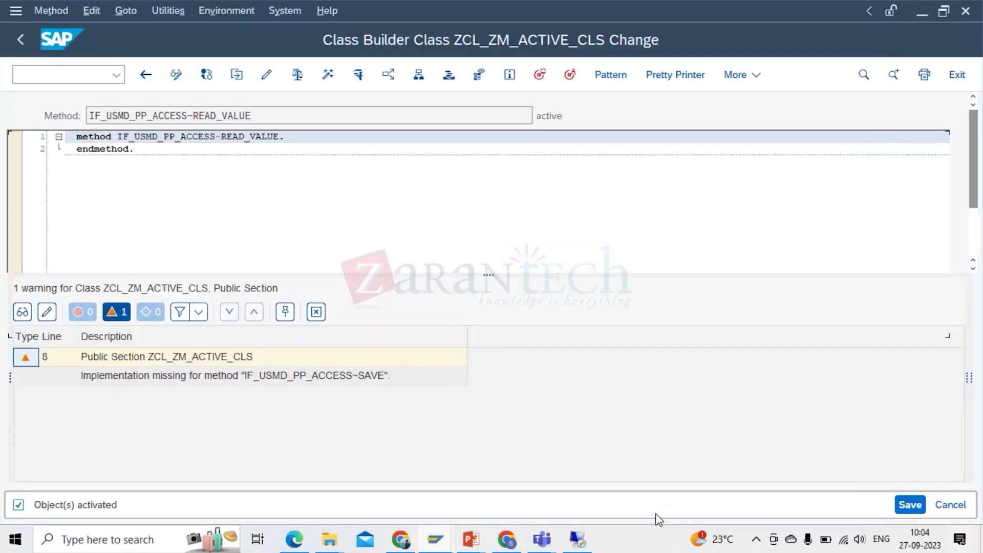
left_click(906, 506)
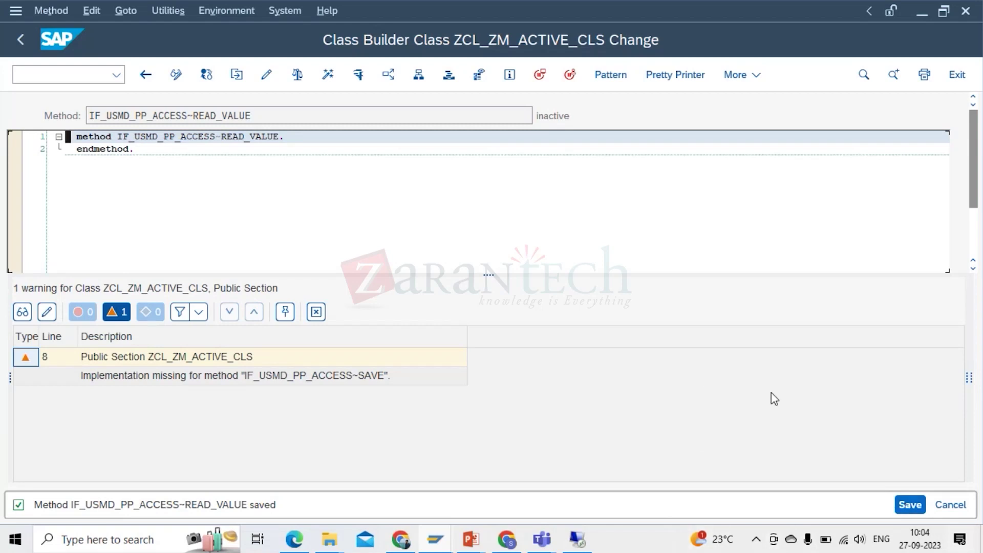
left_click(317, 312)
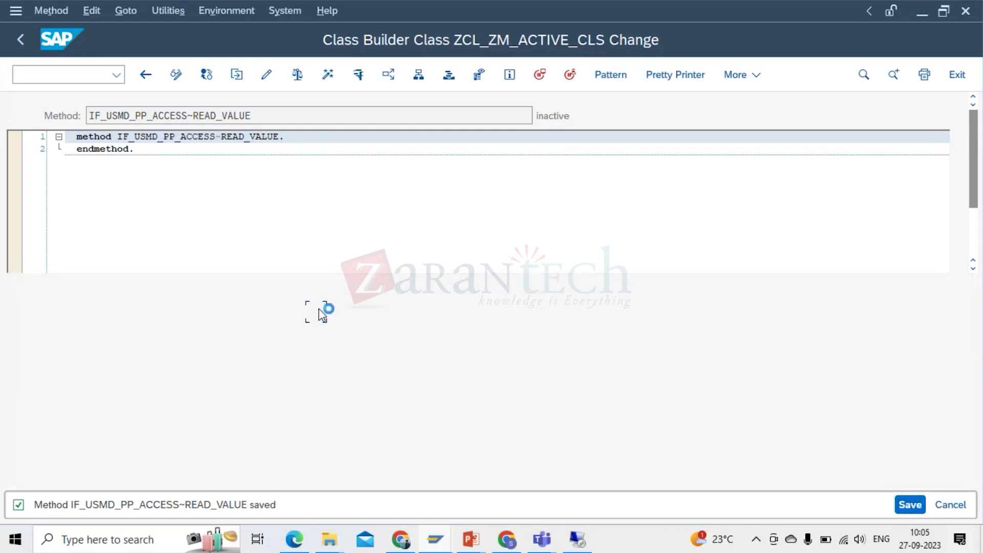
left_click(144, 76)
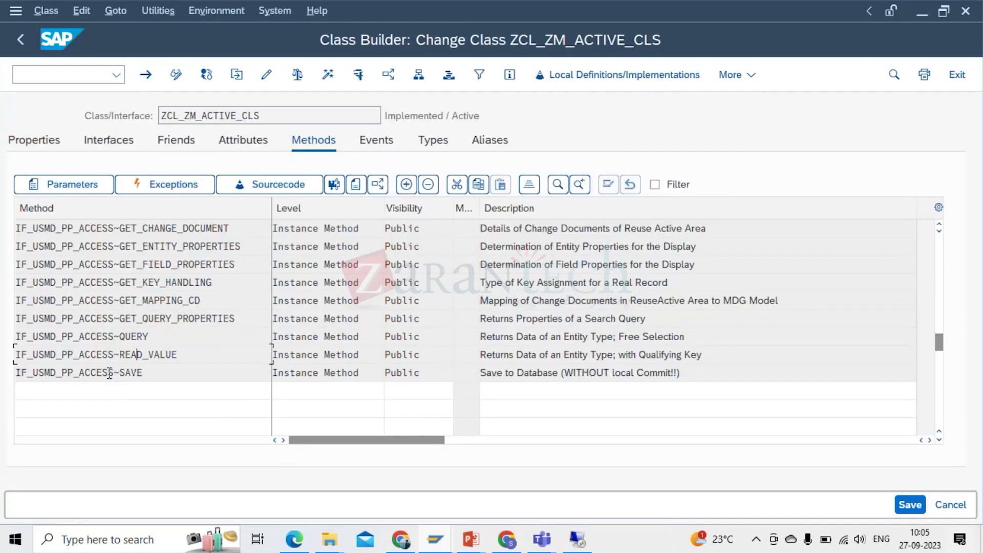
Implement the method IF_USMD_PP_ACCESS~SAVE with an empty body, activate and save it, and save the class from the method list
double_click(109, 373)
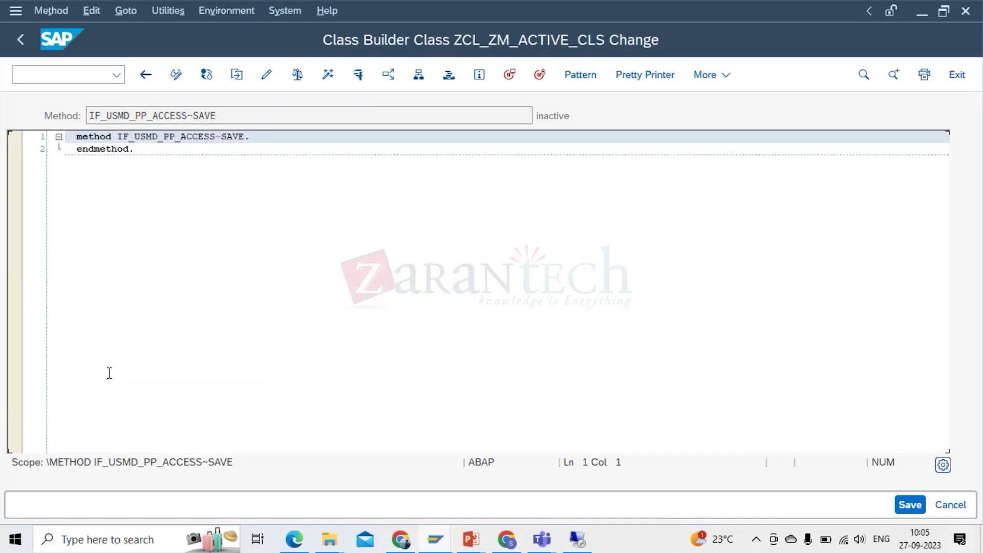
left_click(328, 76)
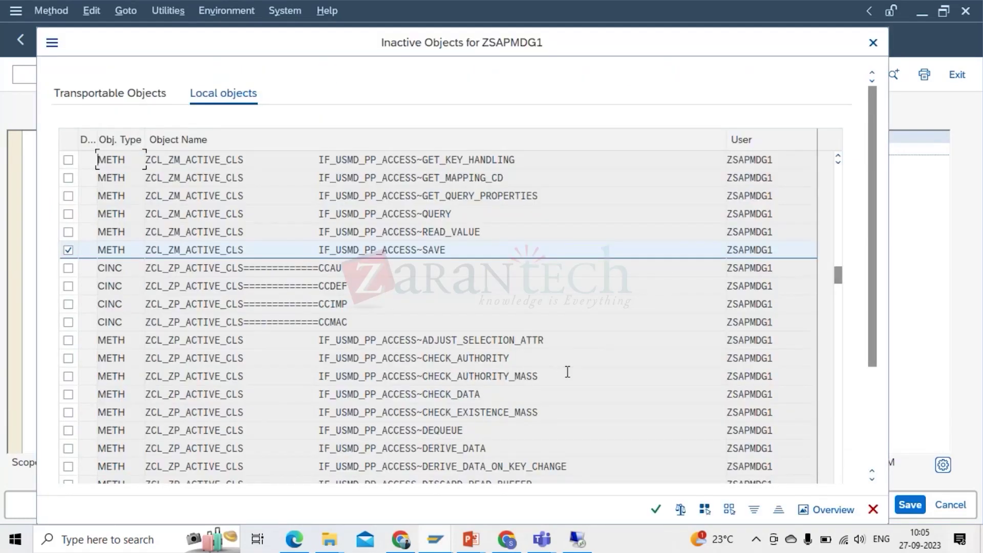
left_click(658, 508)
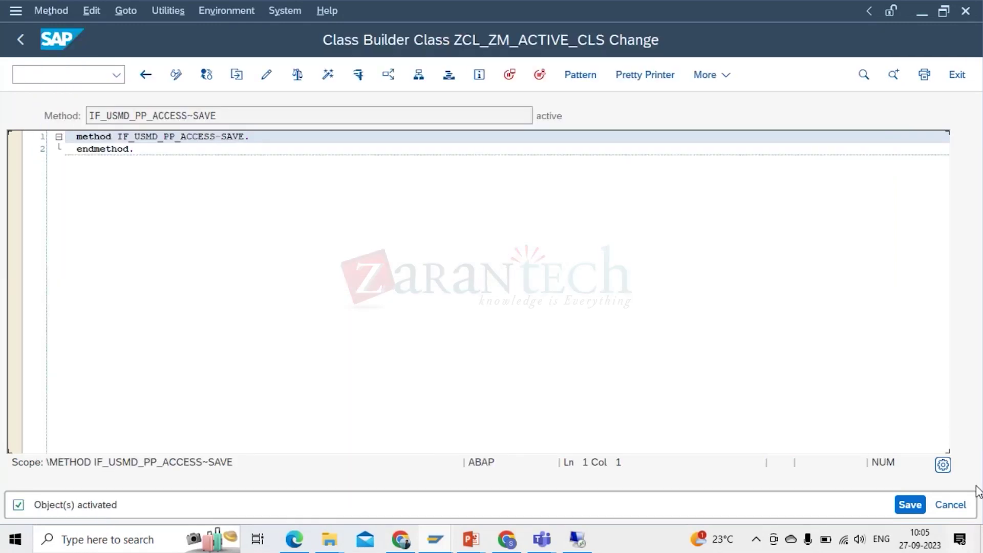
left_click(903, 506)
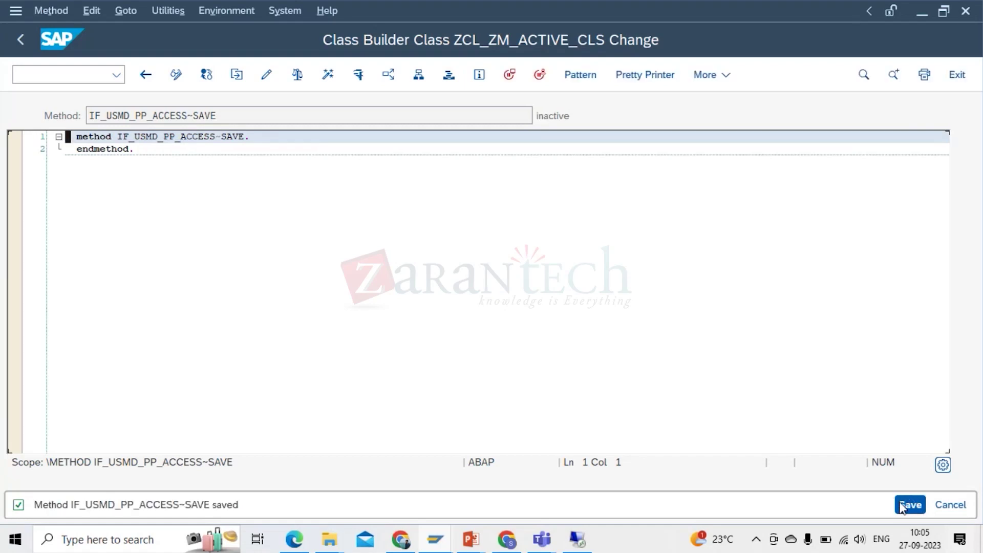
left_click(146, 75)
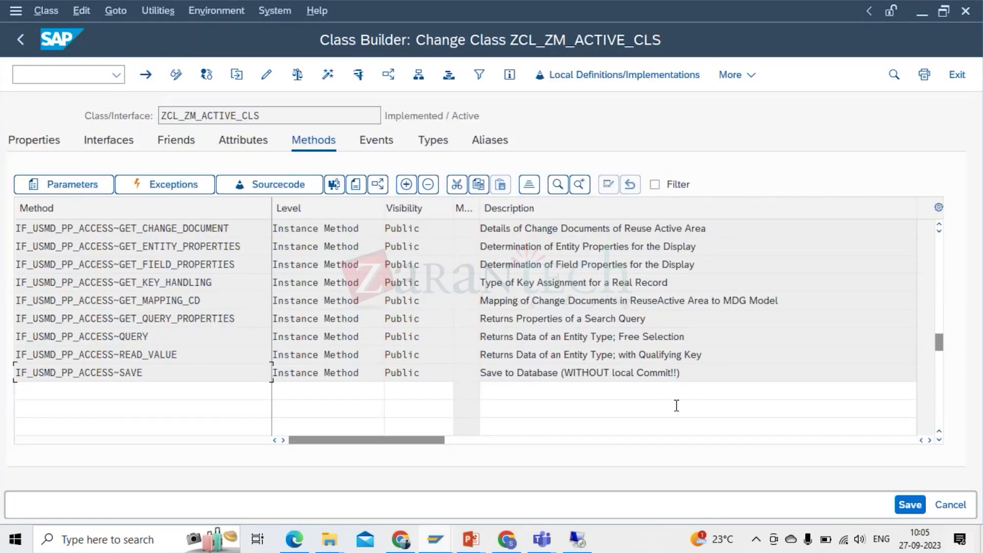
left_click(910, 505)
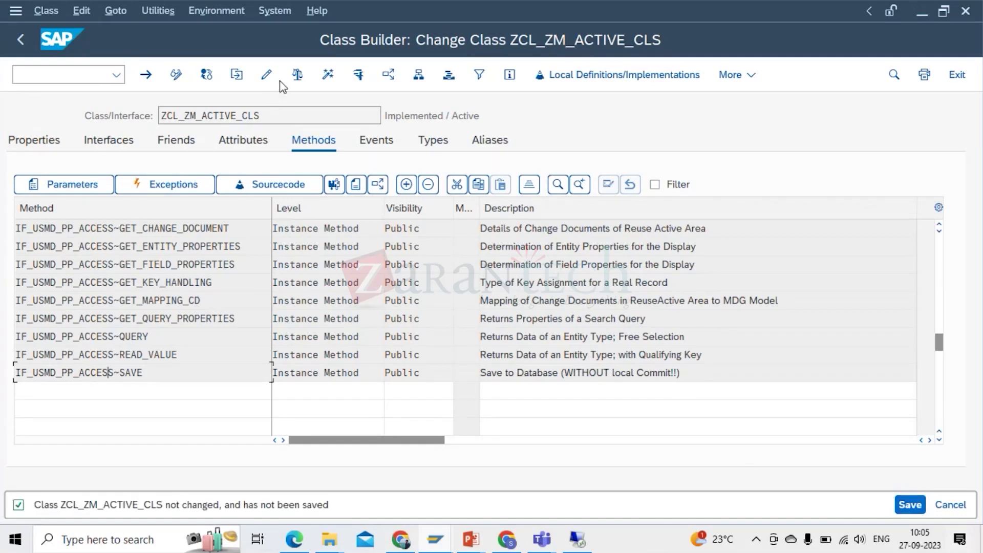
Copy the class name ZCL_ZM_ACTIVE_CLS and switch to the Inactive Data Models window
left_click(269, 117)
left_click_drag(269, 117, 149, 120)
key("ctrl+c")
key("alt+Tab")
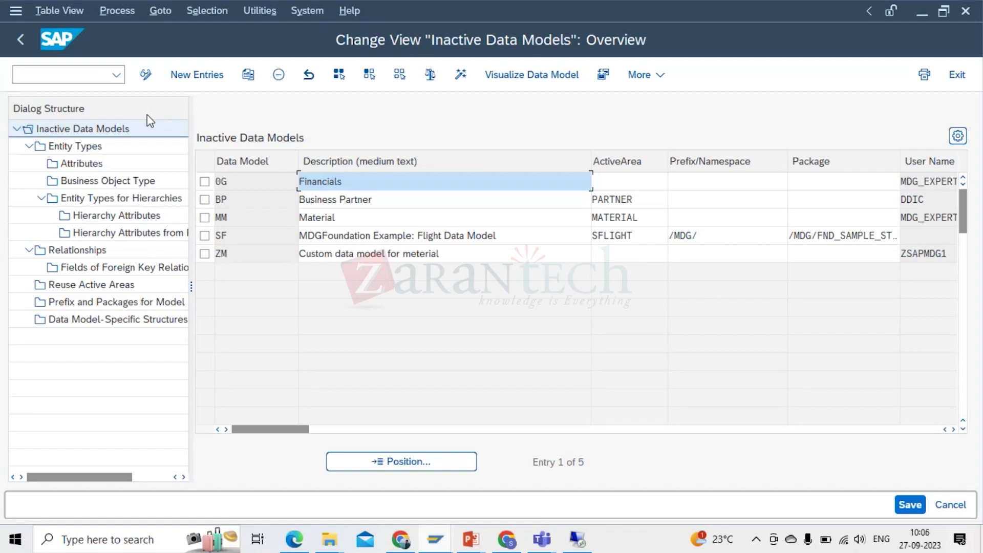
Create a new entry in the Reuse Active Areas of data model ZM with the active area ZM_ACT
left_click(205, 255)
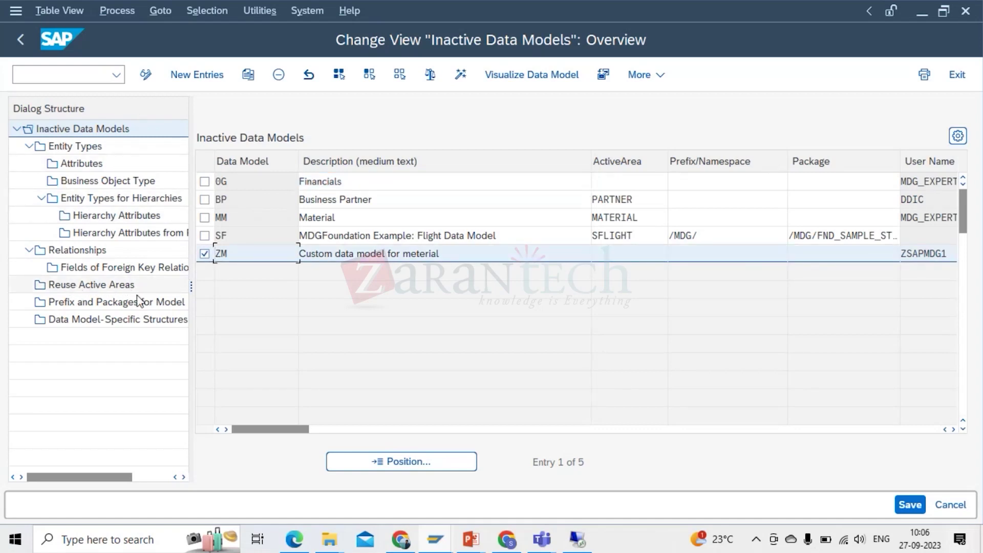
double_click(106, 288)
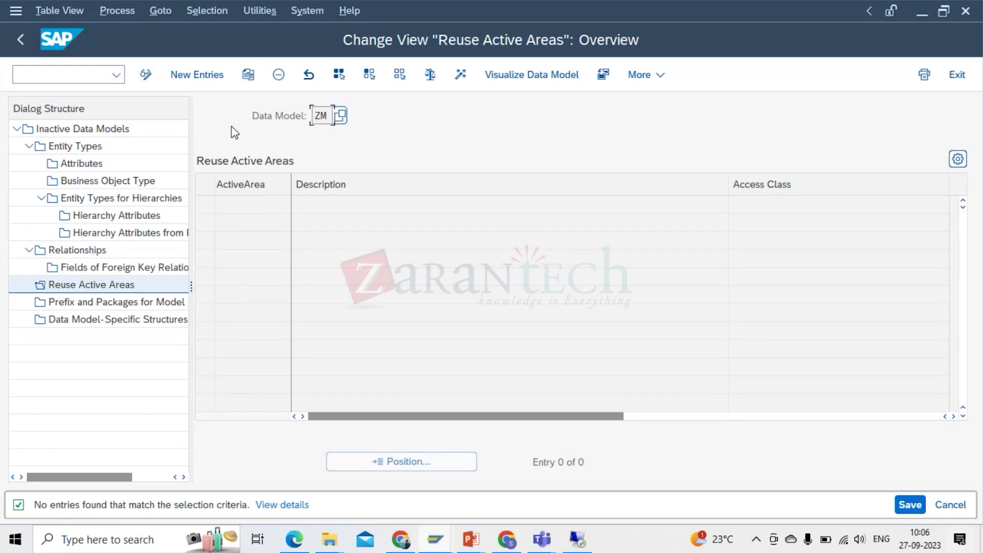
left_click(212, 80)
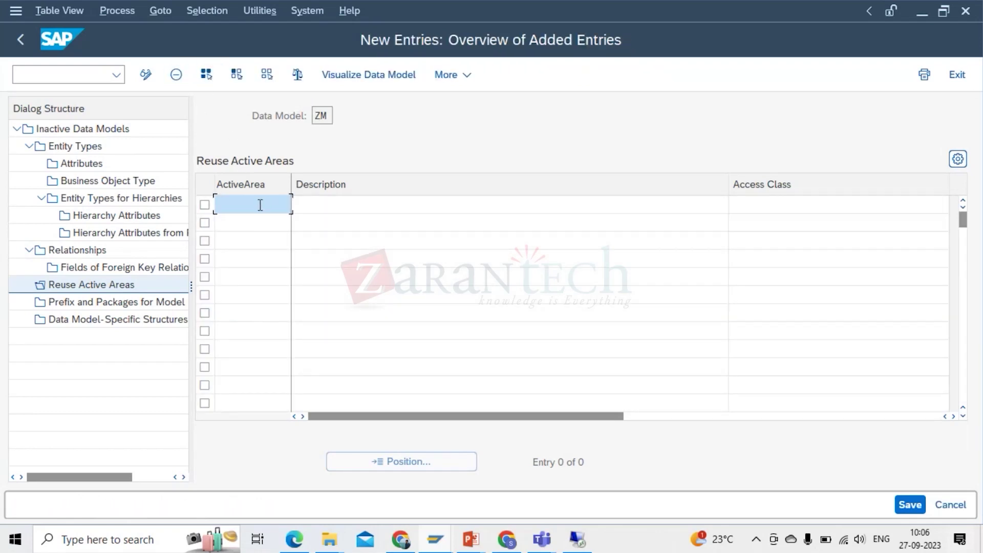
type("Z")
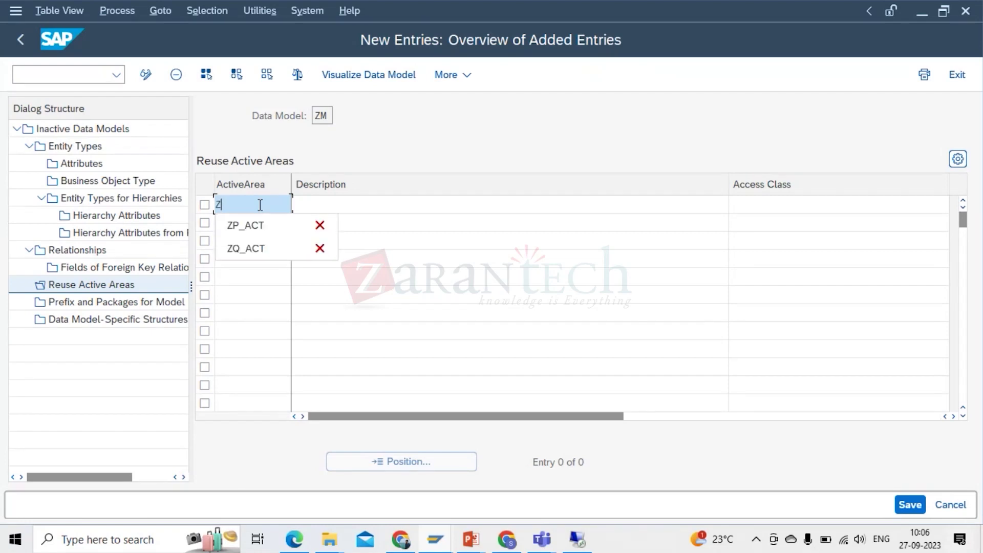
type("M")
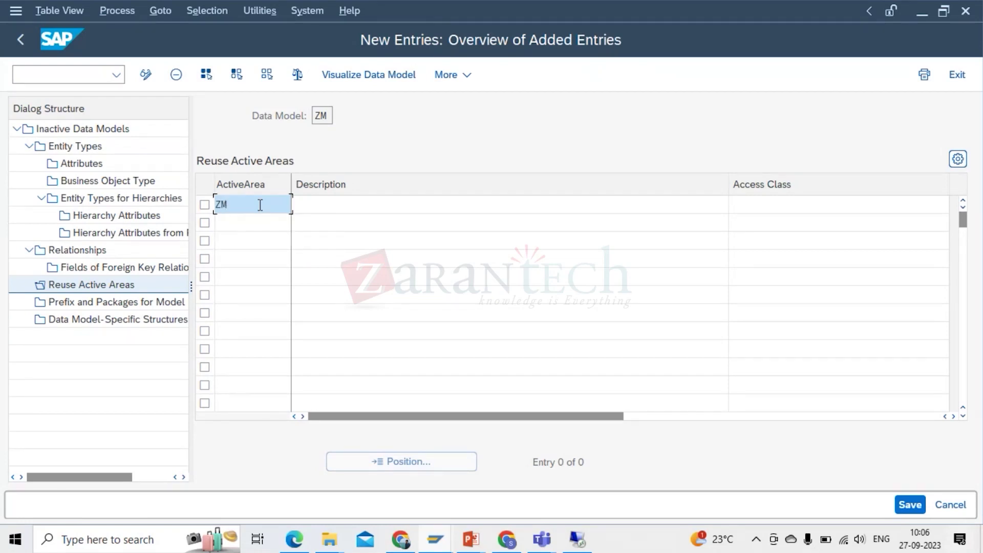
type("_")
type("ACT")
key("Tab")
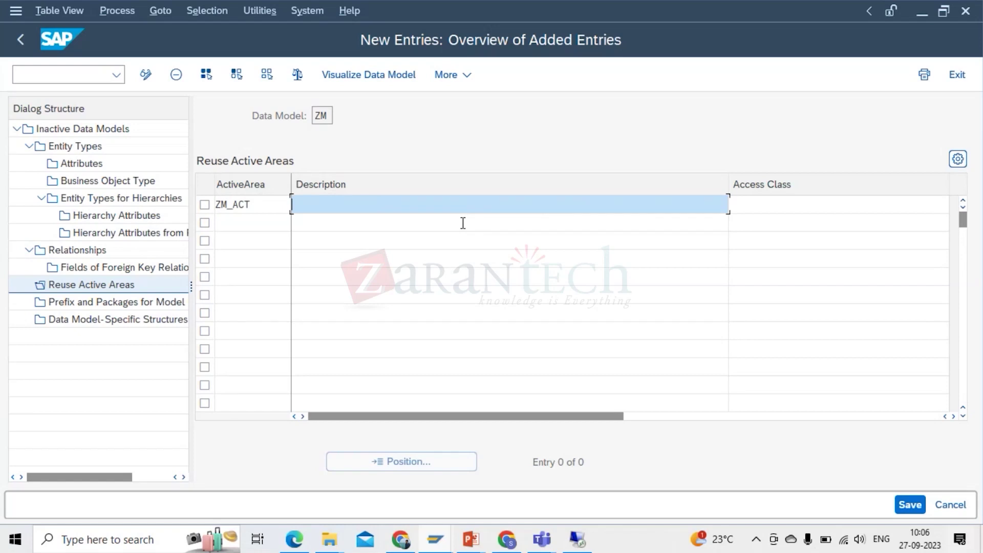
Enter "Custome active area for ZMdata model" as the description of the active area ZM_ACT
type("Custome area")
key("BackSpace")
key("BackSpace")
key("BackSpace")
type("ctive area for")
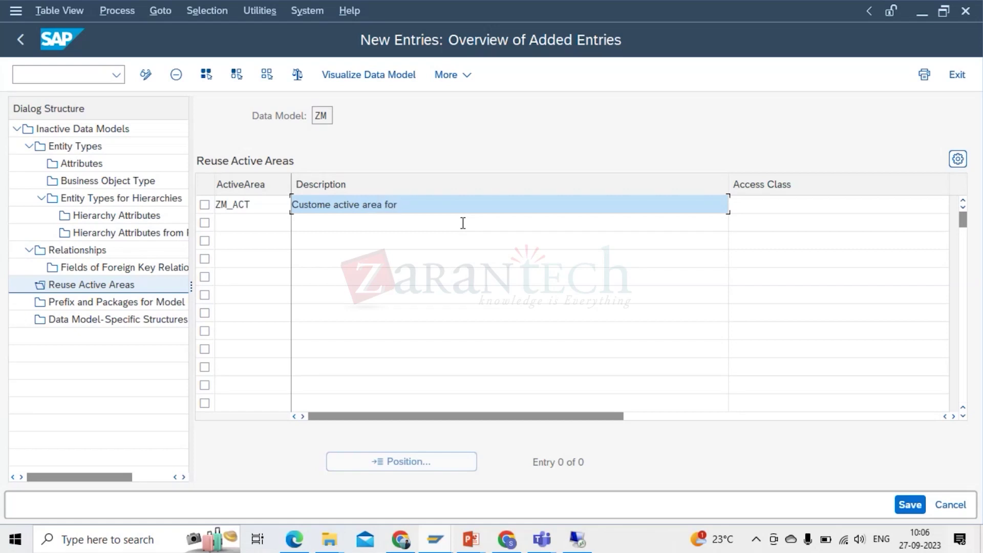
type(" ZMdata model")
key("Tab")
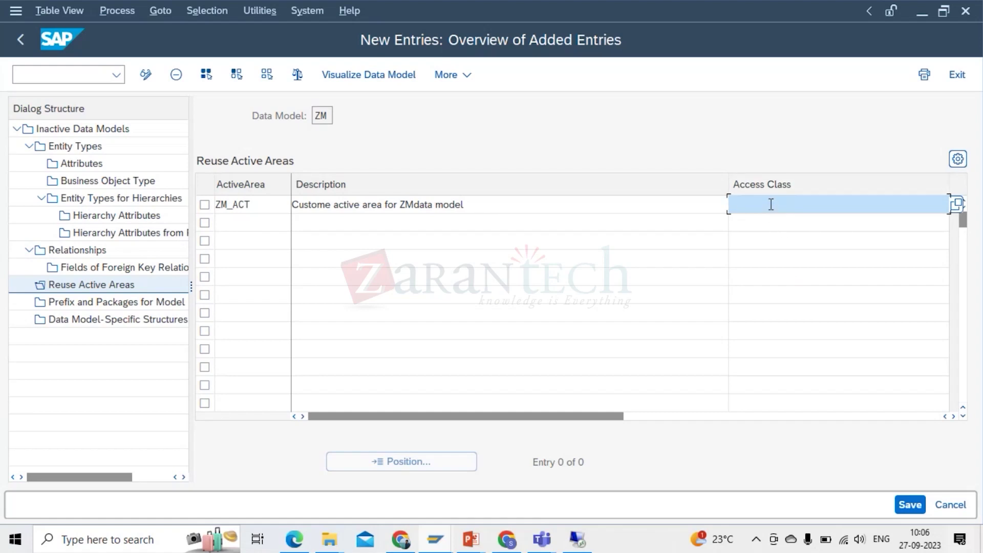
Assign the copied class ZCL_ZM_ACTIVE_CLS as the access class of ZM_ACT and confirm the entry
left_click(953, 209)
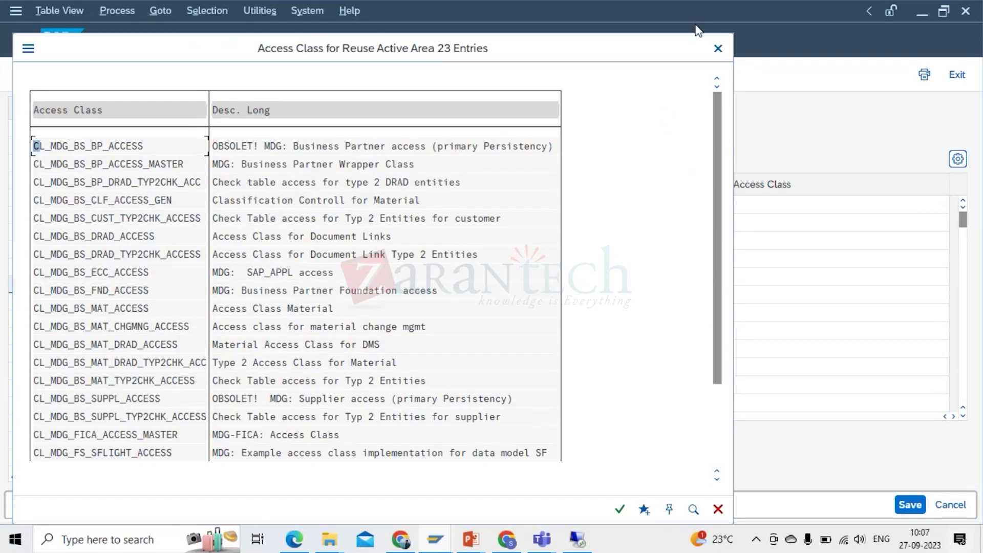
left_click(712, 49)
key("ctrl+v")
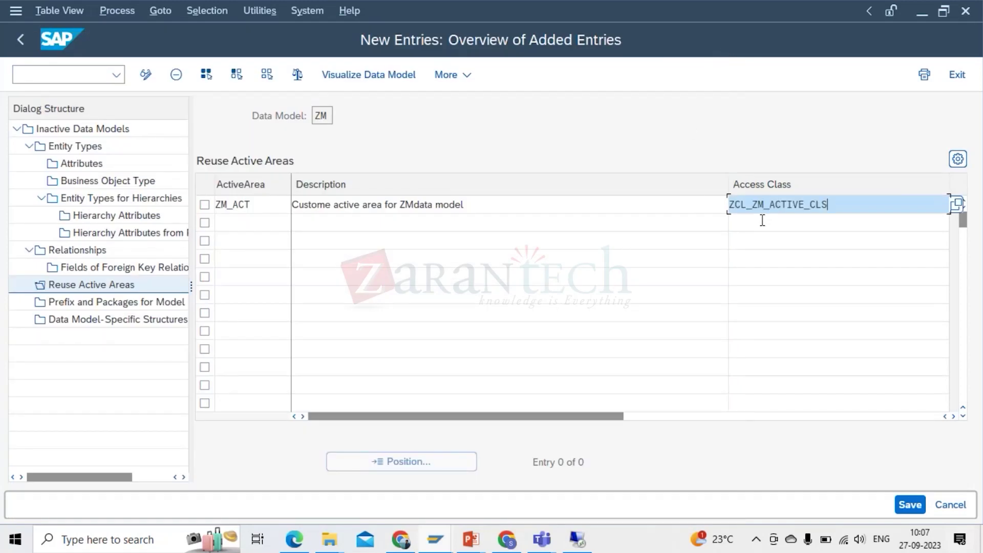
key("Return")
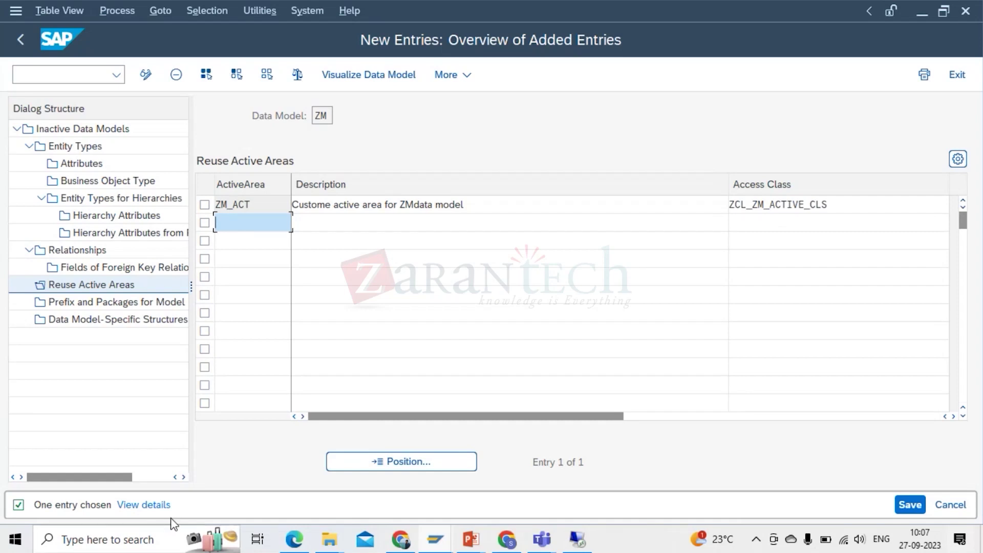
Save the new active area despite the warnings, recording it in the workbench request "Custom data model for ZM"
left_click(903, 506)
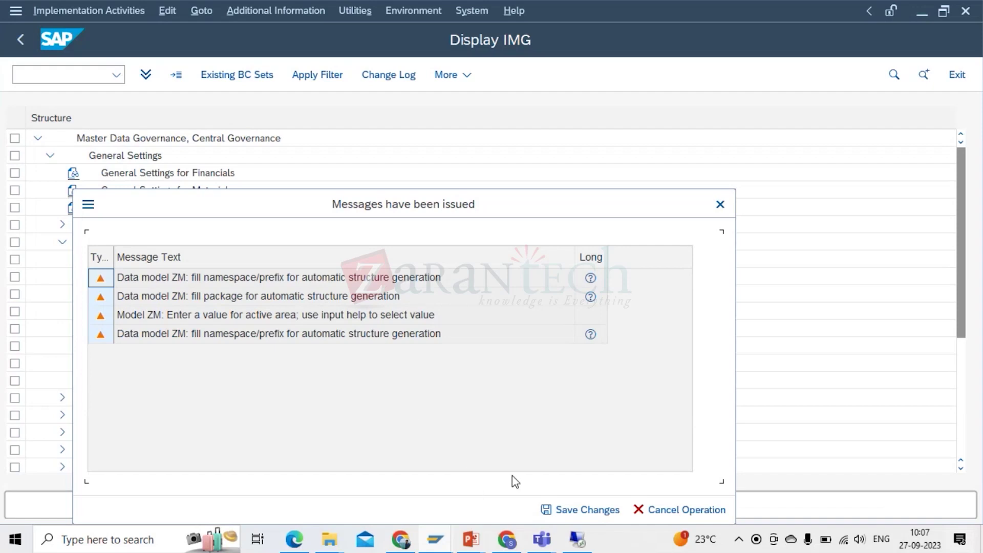
left_click(565, 510)
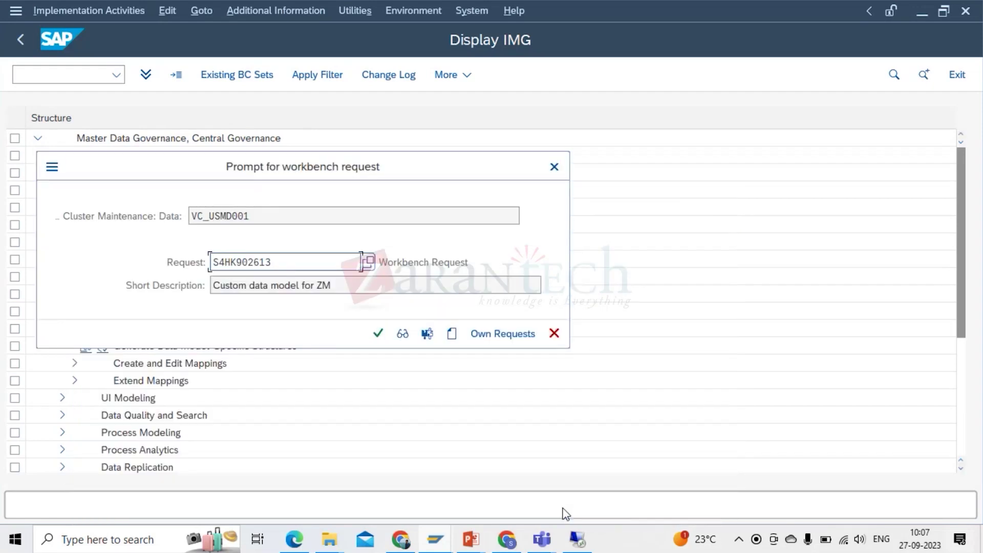
left_click(378, 334)
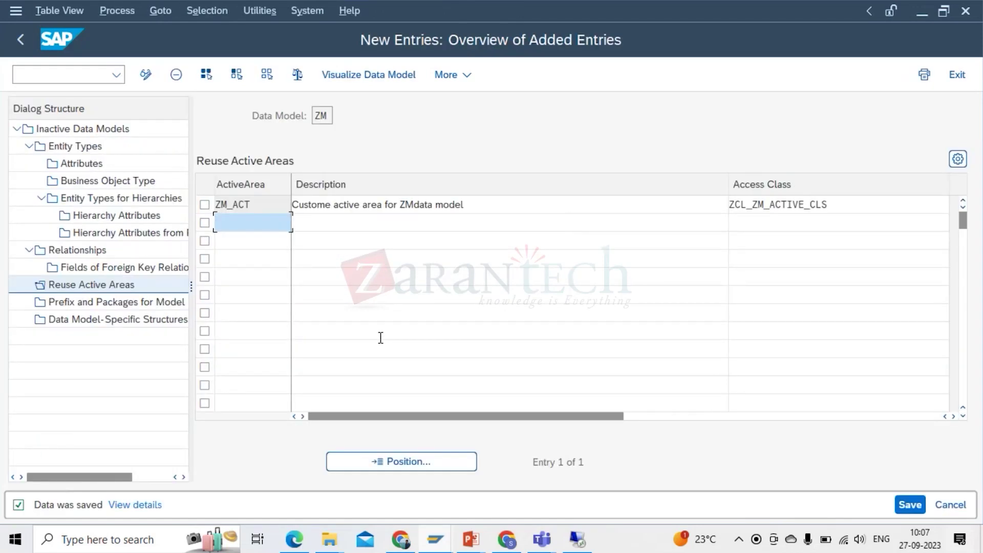
Return to the Inactive Data Models overview, assign active area ZM_ACT to data model ZM and save despite the warnings
left_click(23, 46)
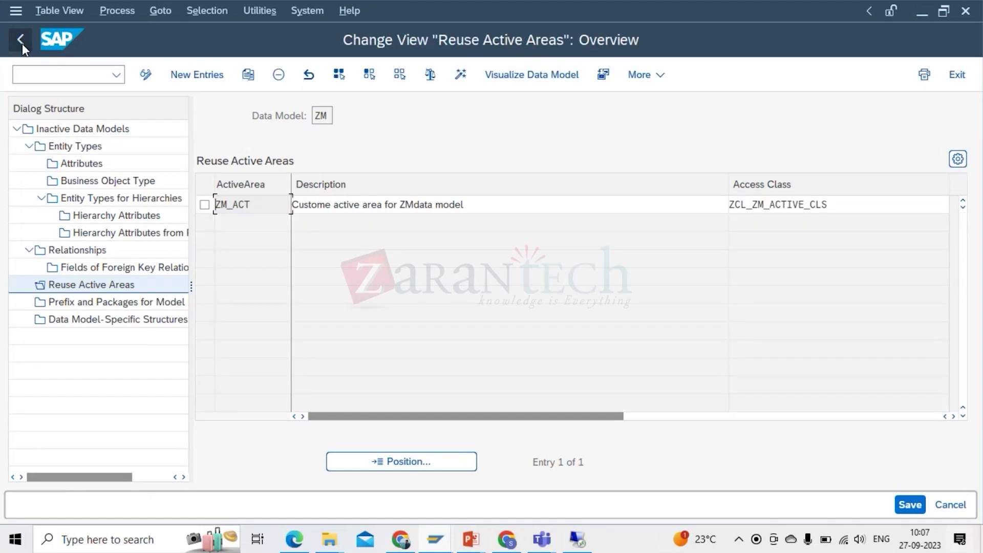
left_click(22, 44)
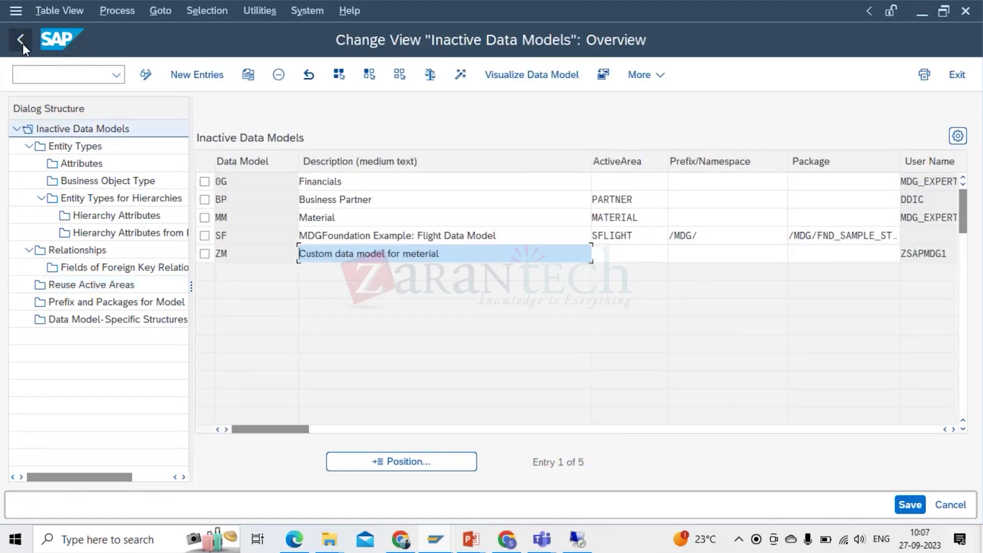
left_click(612, 252)
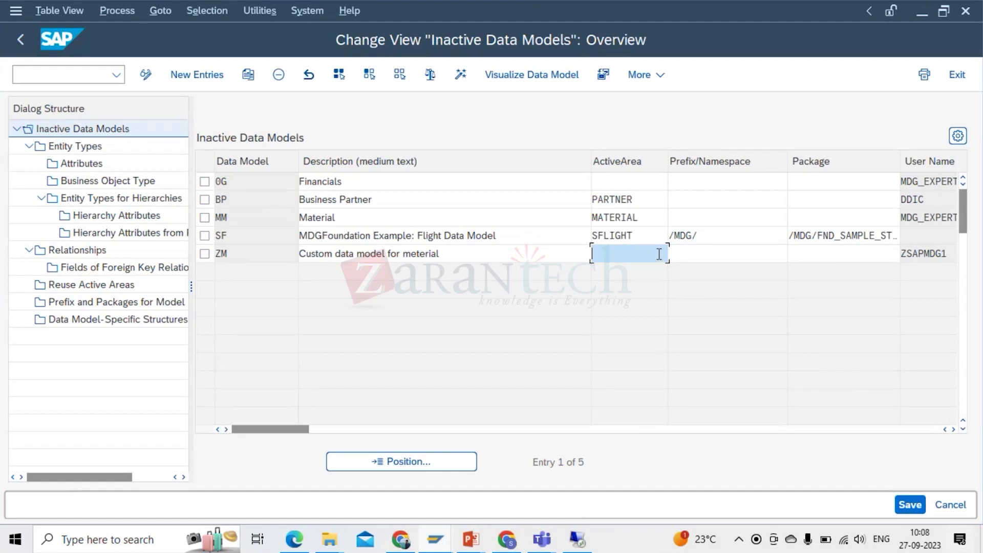
type("Z")
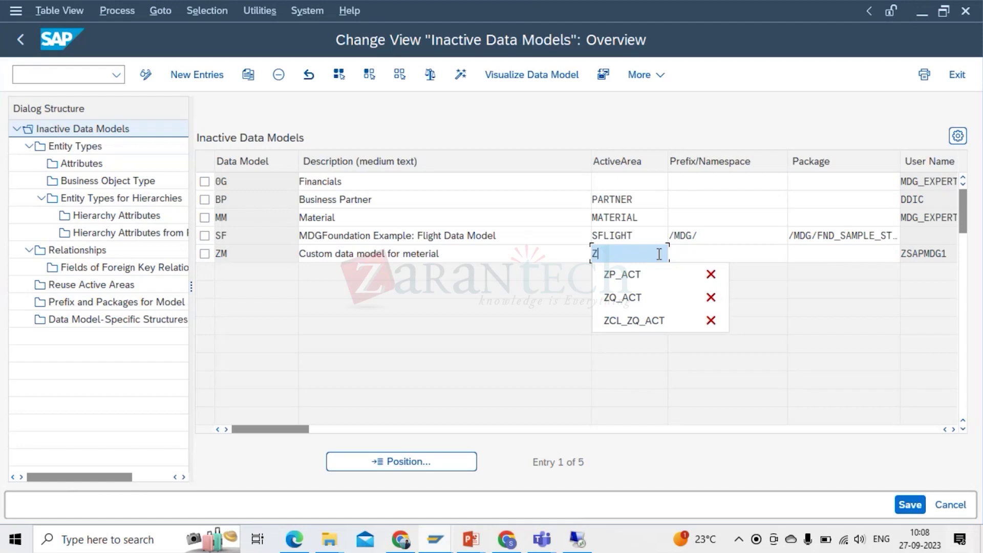
type("M_")
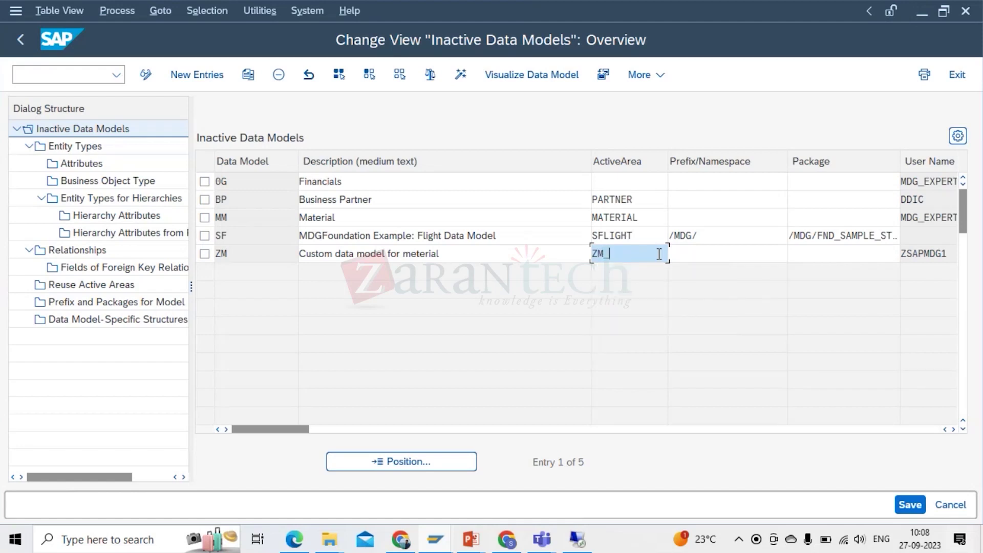
type("ACT")
left_click_drag(592, 291, 591, 291)
key("ctrl+s")
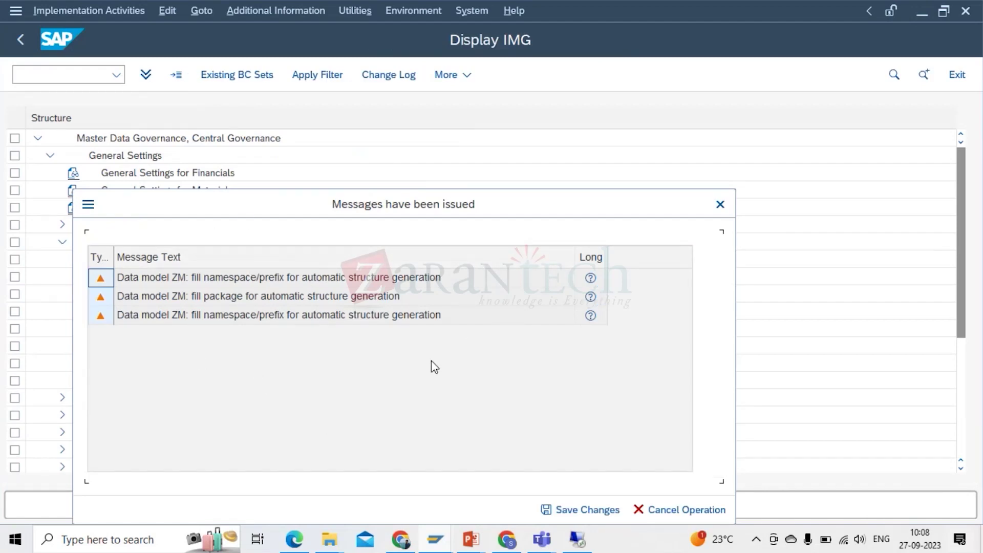
left_click(593, 510)
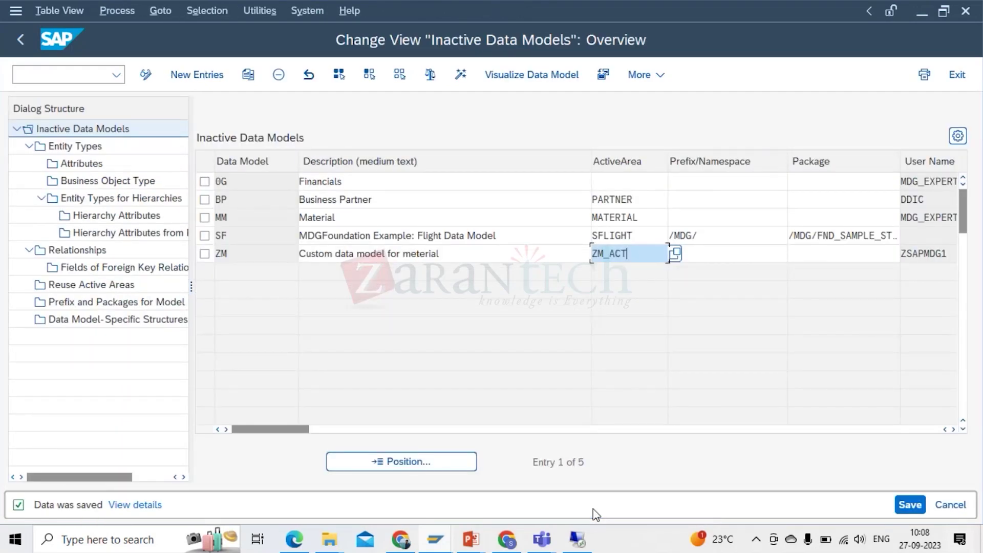
Switch to the Excel worksheet on the remote desktop and review the MM Tables block from MARA to LFA1
mouse_move(499, 542)
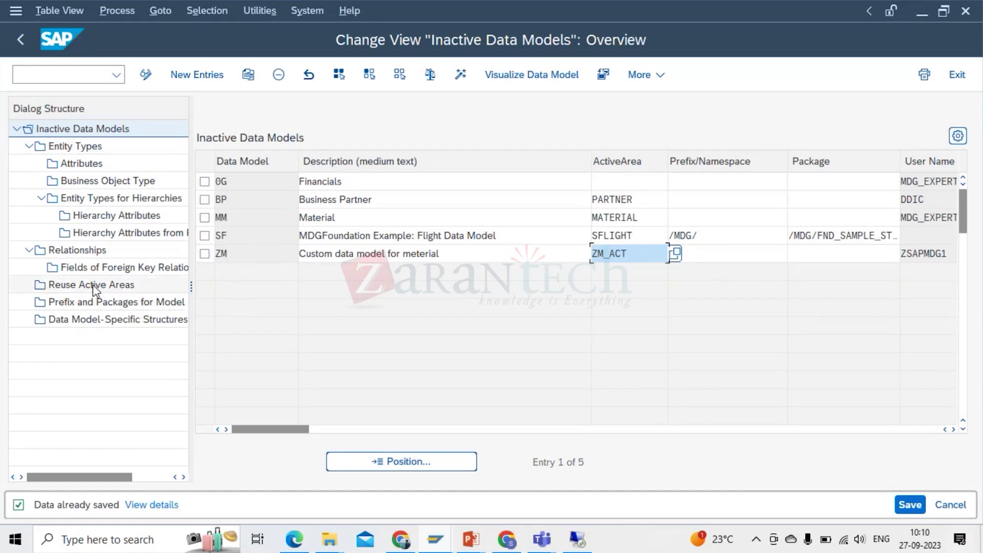
left_click(578, 541)
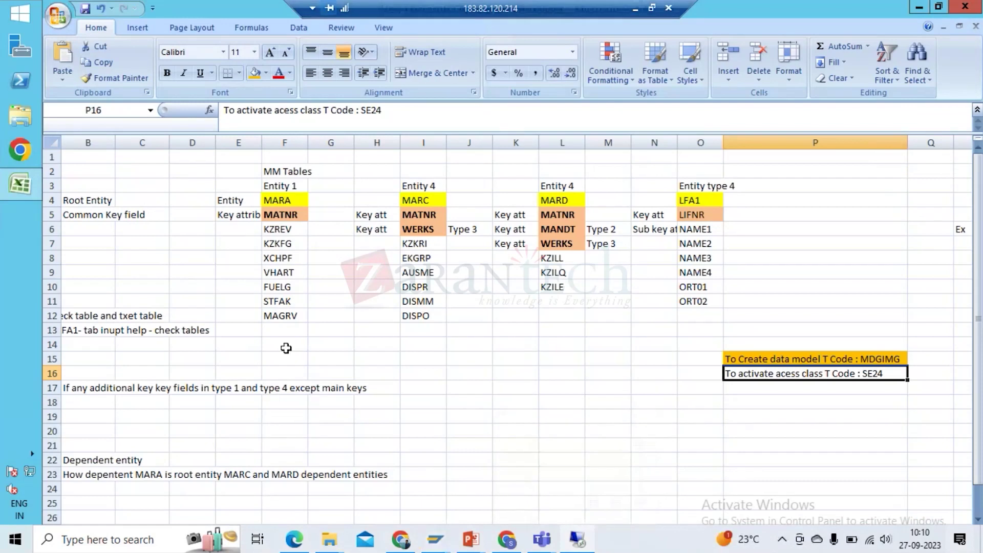
left_click(288, 199)
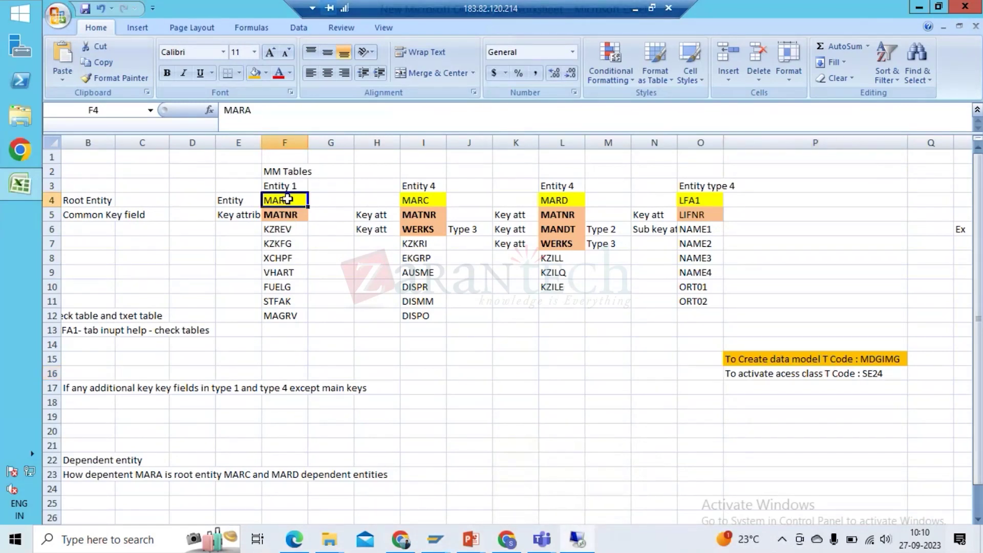
key("shift+Right")
key("shift+Right")
key("shift+Right")
key("shift+Right")
key("shift+Right")
key("shift+Right")
key("shift+Right")
key("shift+Right")
key("shift+Right")
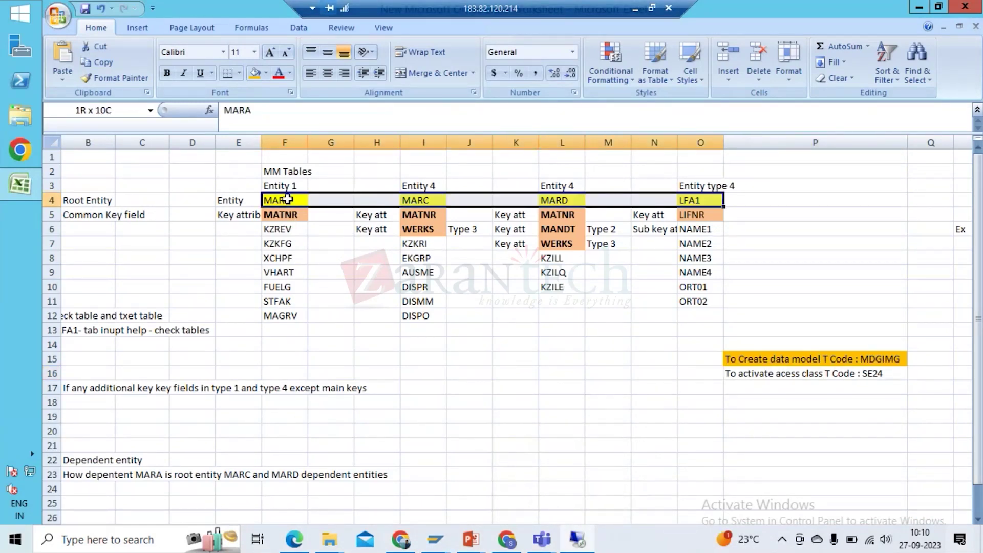
key("shift+Down")
key("shift+Down")
key("shift+Down")
key("shift+Down")
key("shift+Down")
key("shift+Down")
key("shift+Down")
key("shift+Down")
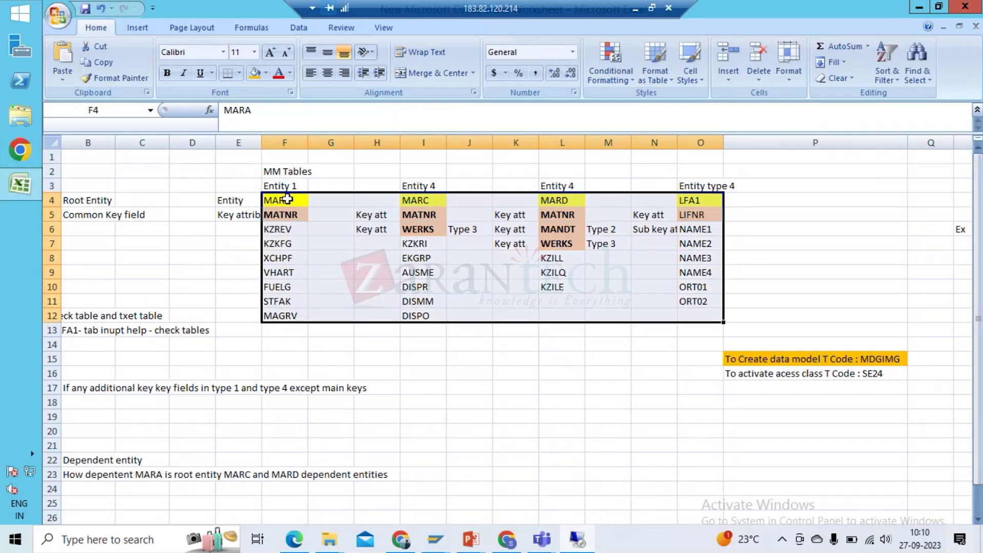
Examine the MARA column with its key and attribute fields in the worksheet, and return to SAP
left_click(288, 199)
key("Down")
key("Up")
key("Up")
key("Down")
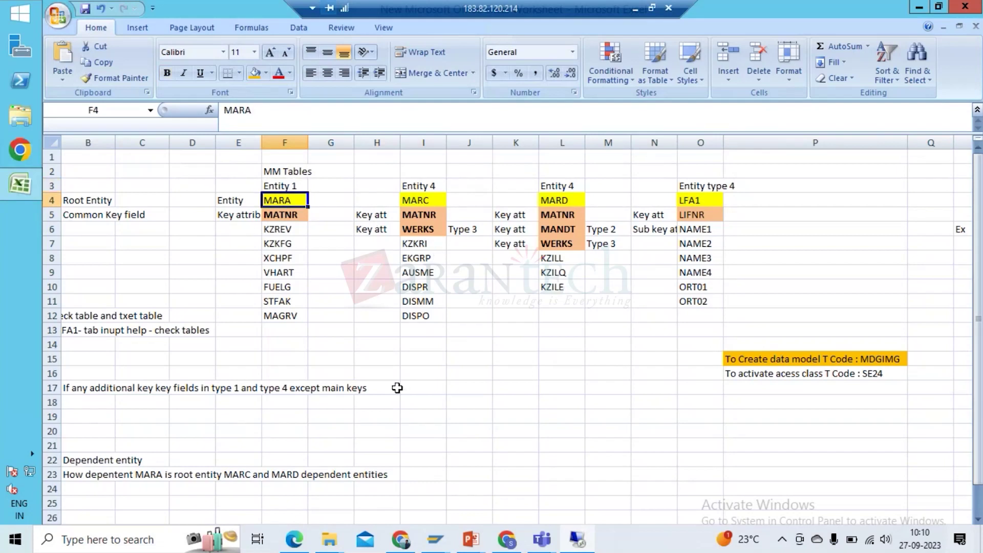
key("Up")
key("Down")
key("ctrl+shift+Down")
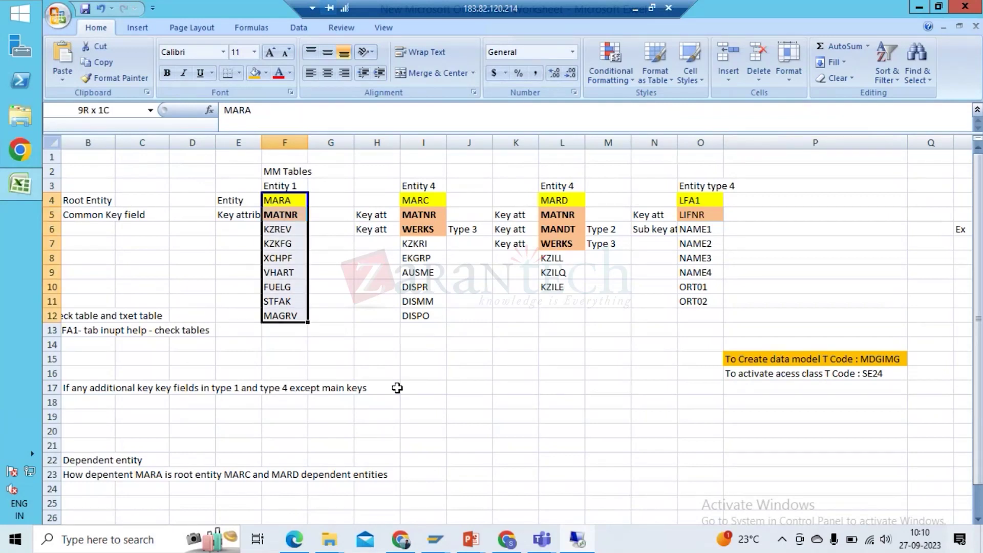
key("Up")
key("Down")
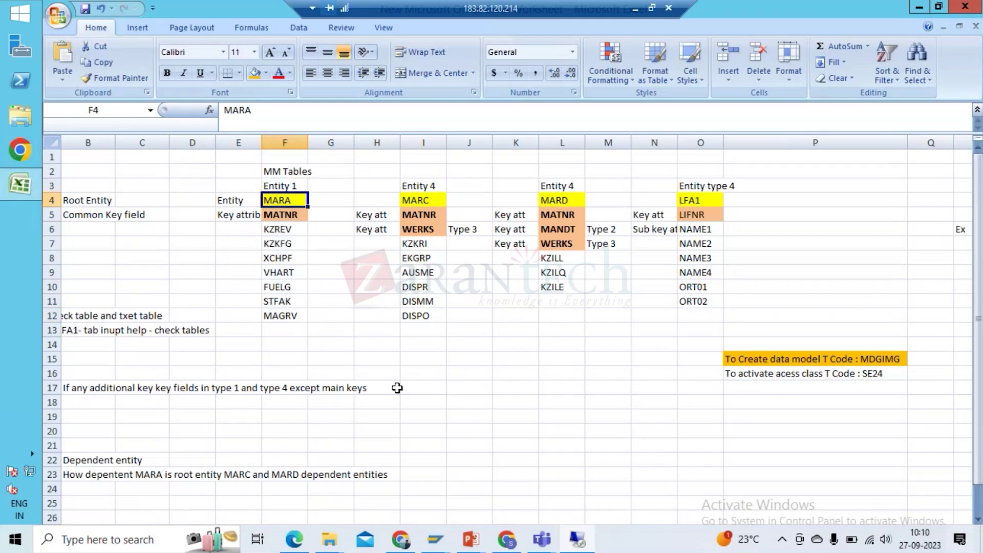
key("Up")
key("Down")
key("super+d")
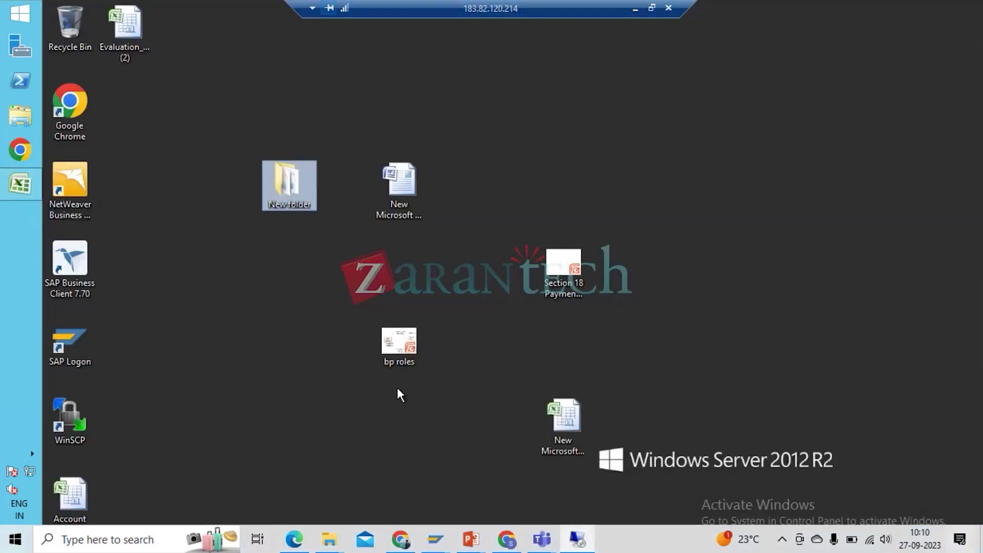
key("super+d")
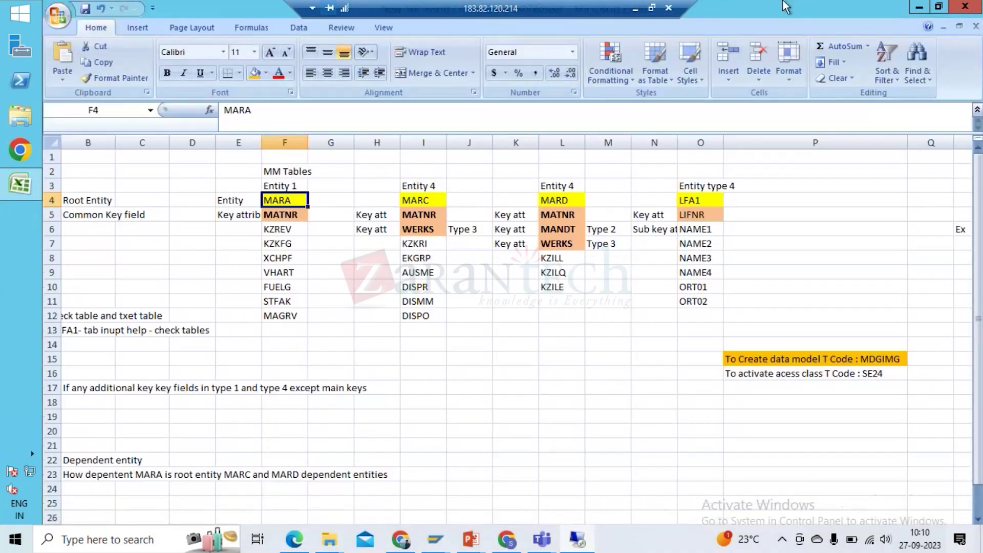
left_click(635, 11)
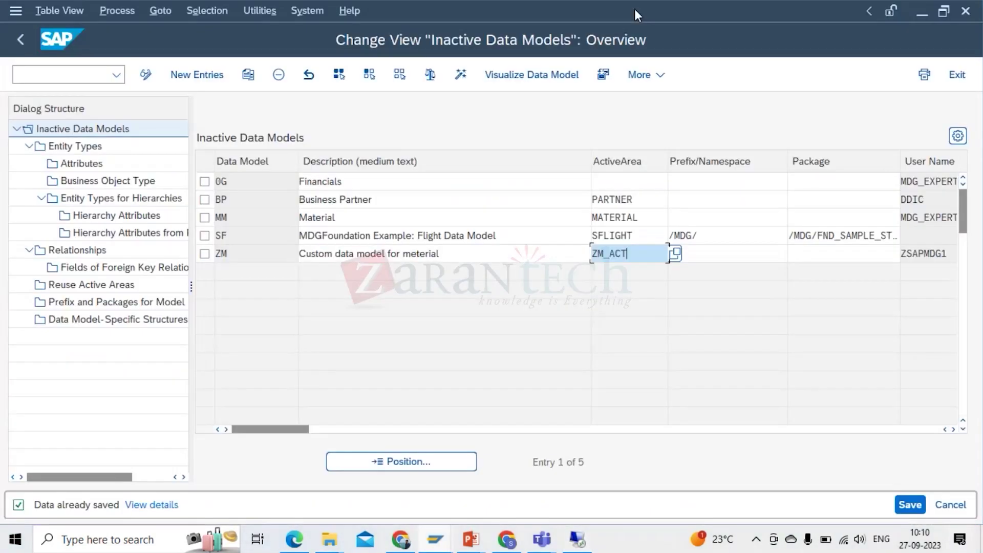
Create a new entity type named ZMARA in data model ZM, using the MARA table in the worksheet as reference
left_click(205, 254)
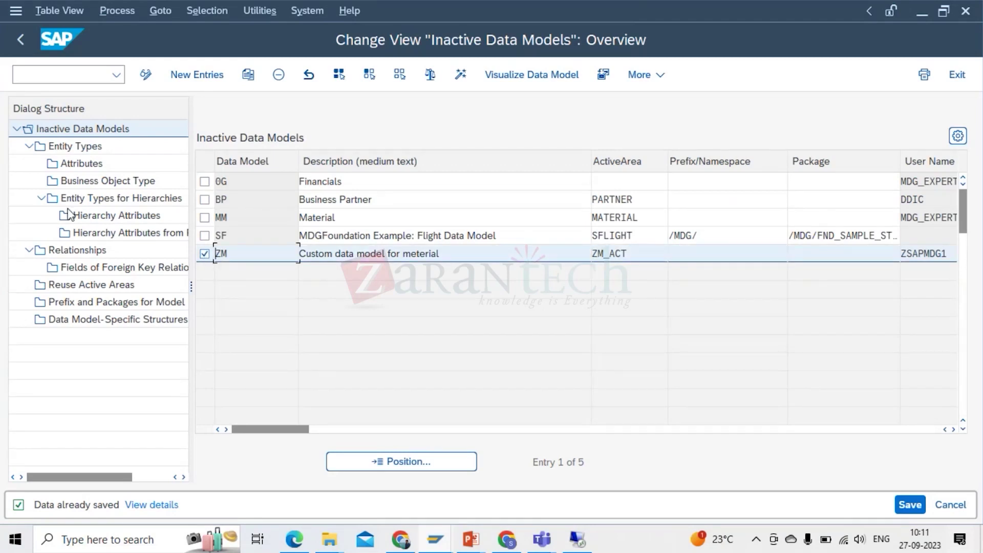
left_click(78, 150)
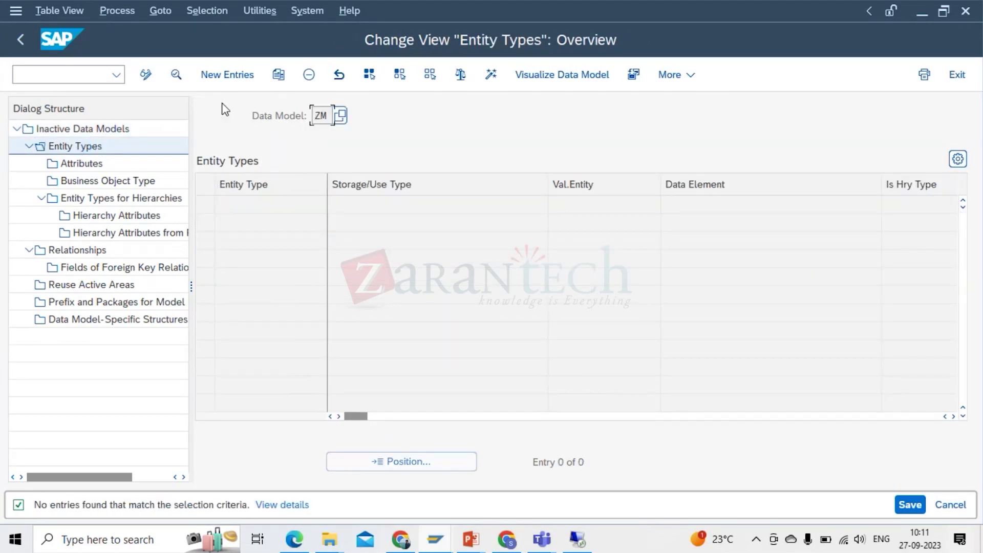
left_click(228, 74)
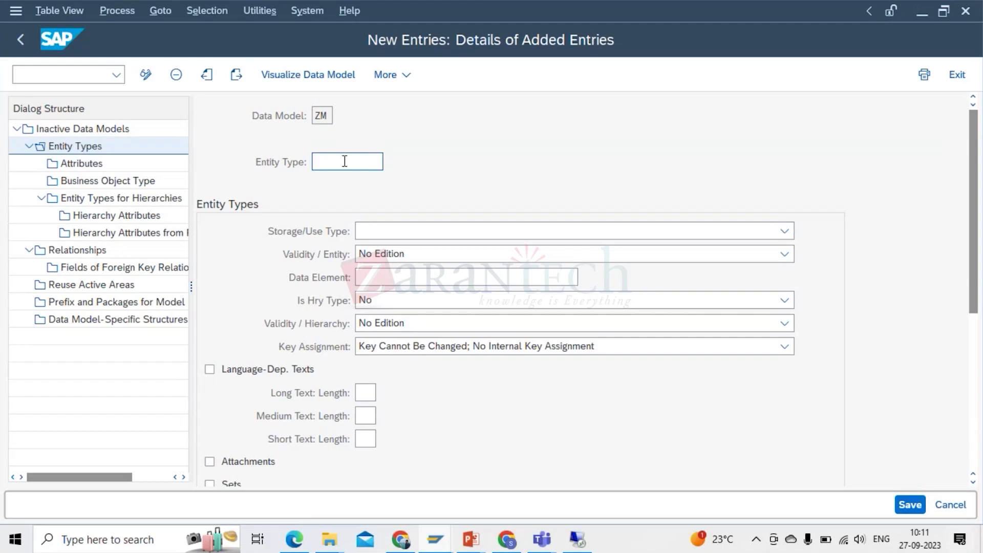
key("alt+Tab")
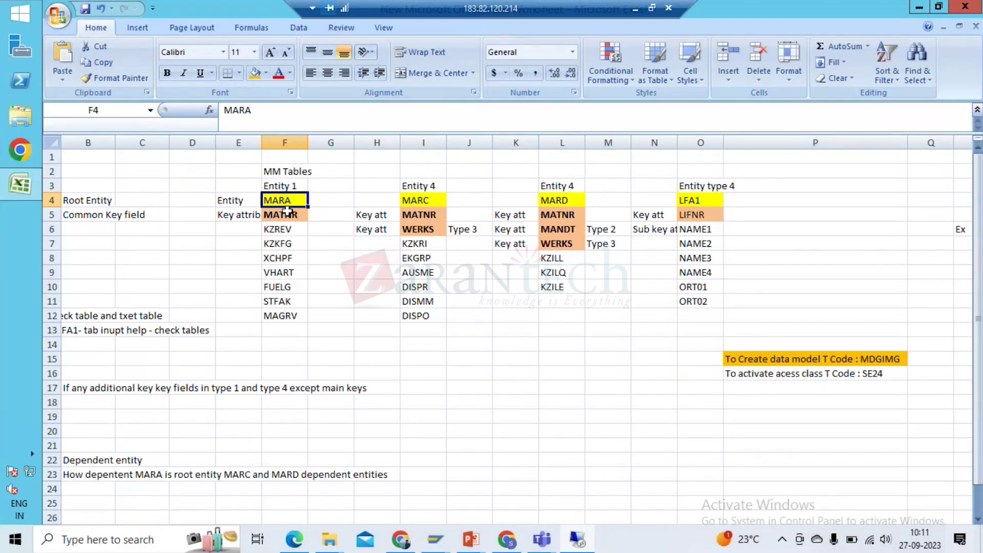
left_click(636, 10)
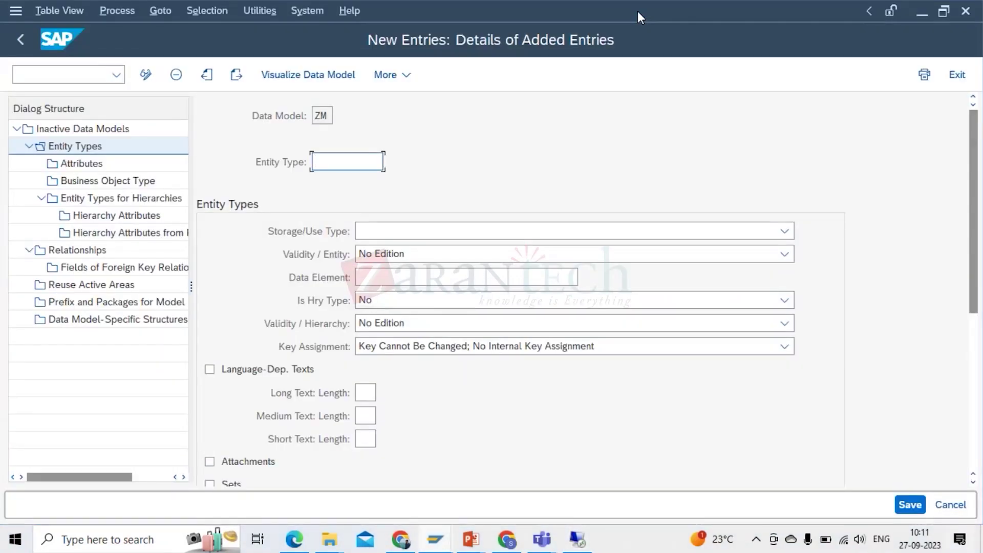
type("Z")
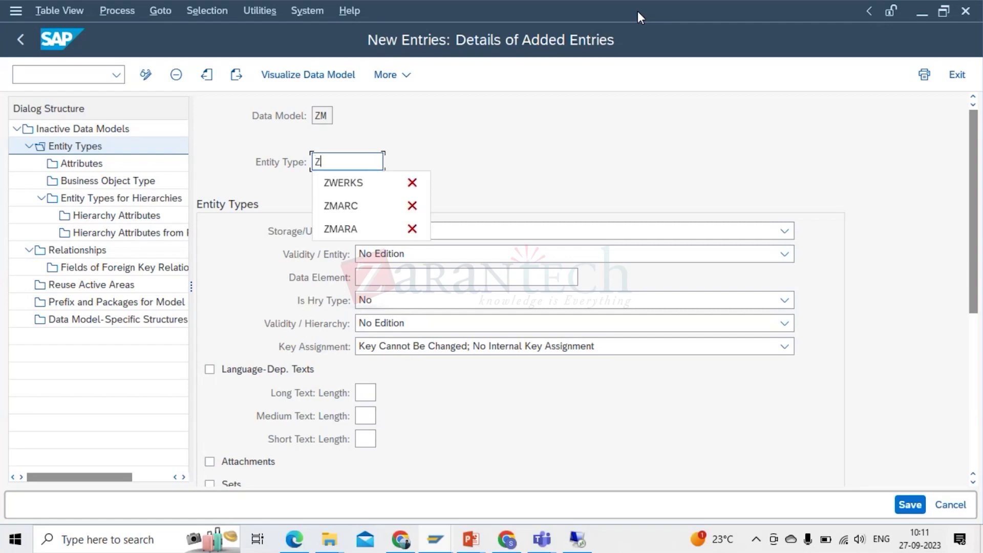
type("MARA")
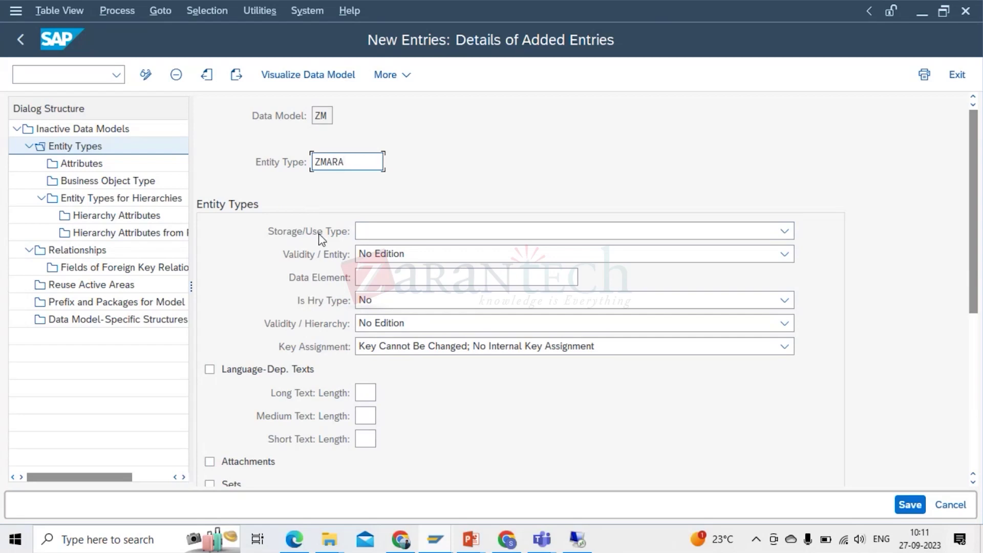
Review the storage/use type options, and in the Excel worksheet fill the Entity 1 cell above MARA with dark olive green
left_click(785, 232)
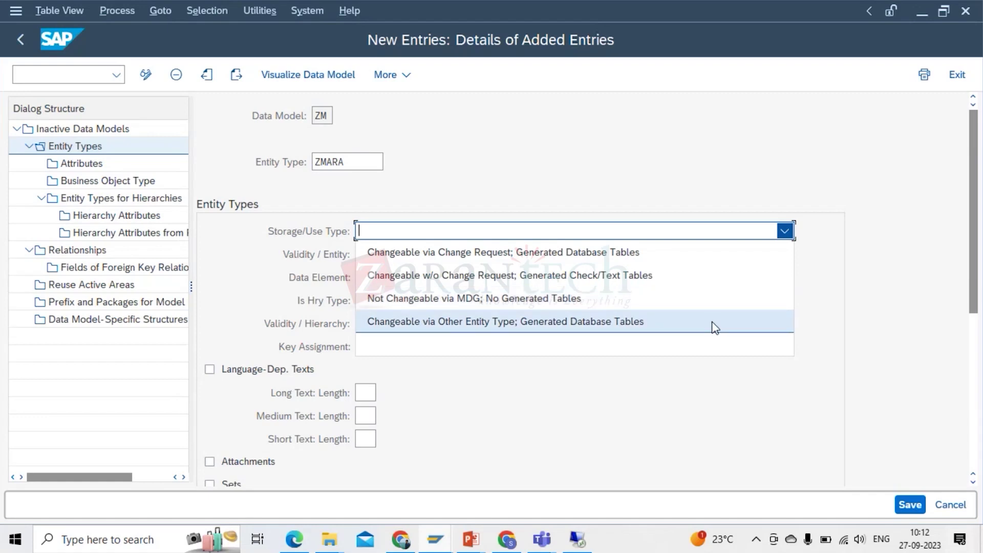
left_click(609, 173)
key("alt+Tab")
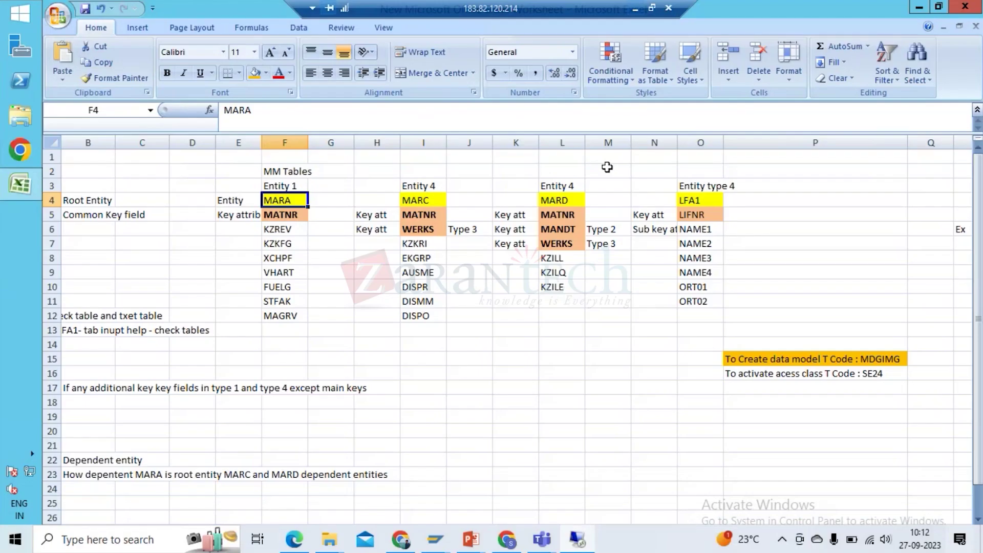
left_click(285, 185)
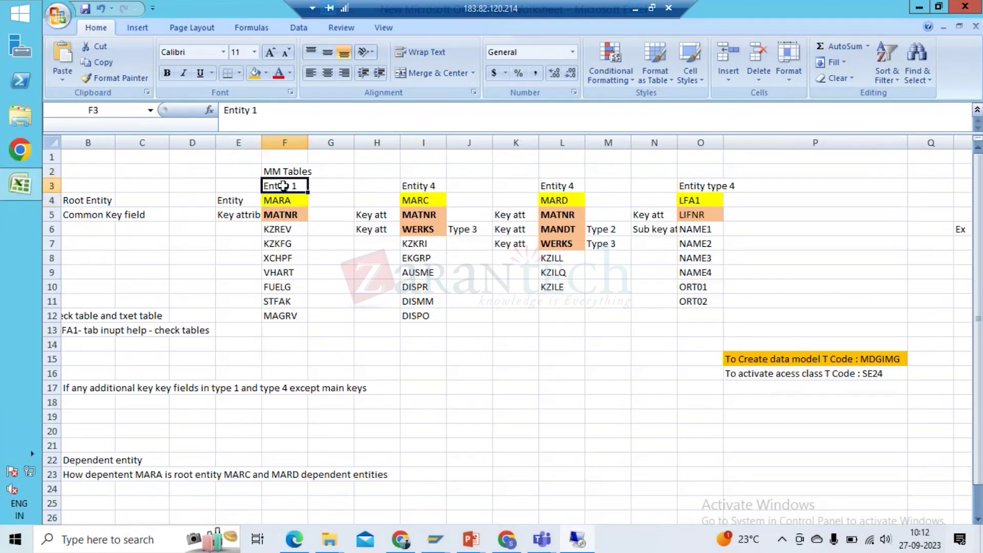
left_click(266, 71)
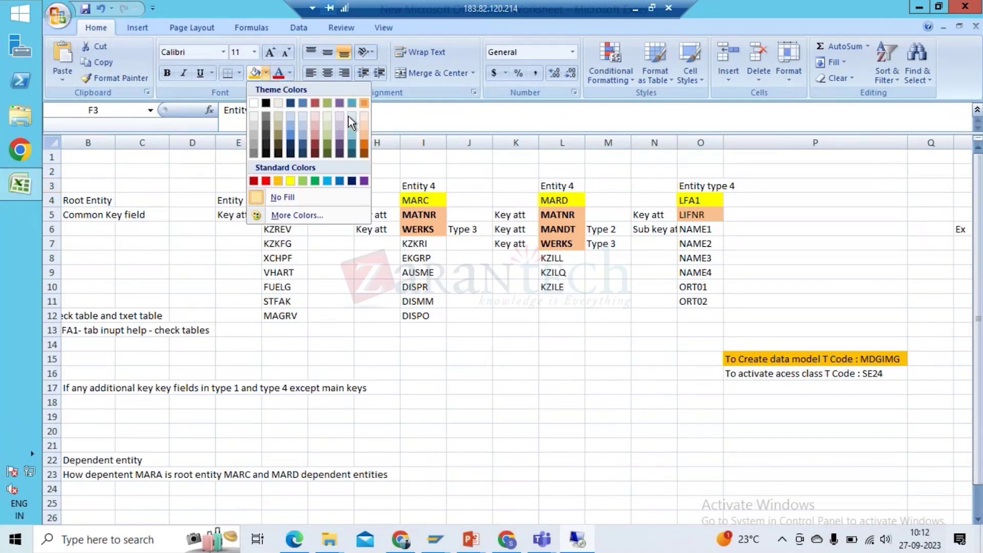
left_click(327, 145)
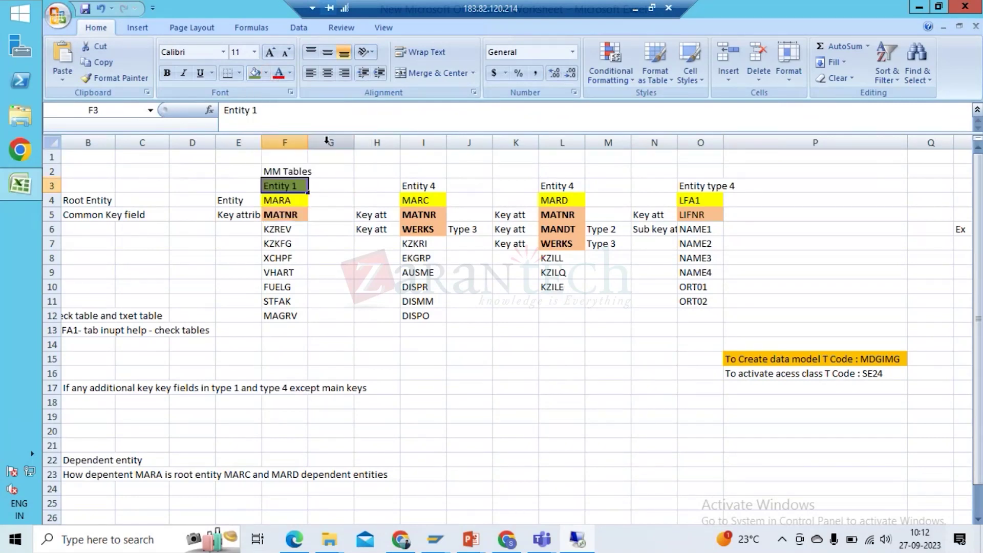
key("Down")
key("Up")
key("Down")
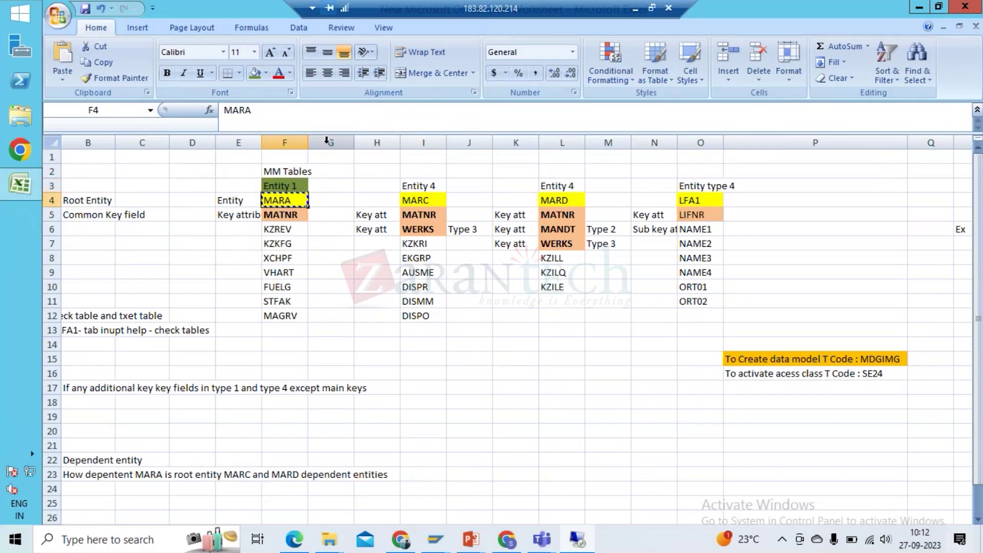
Back in SAP, set the storage/use type of ZMARA to "Changeable via Change Request; Generated Database Tables" and go to its data element
key("alt+Tab")
key("alt+Tab")
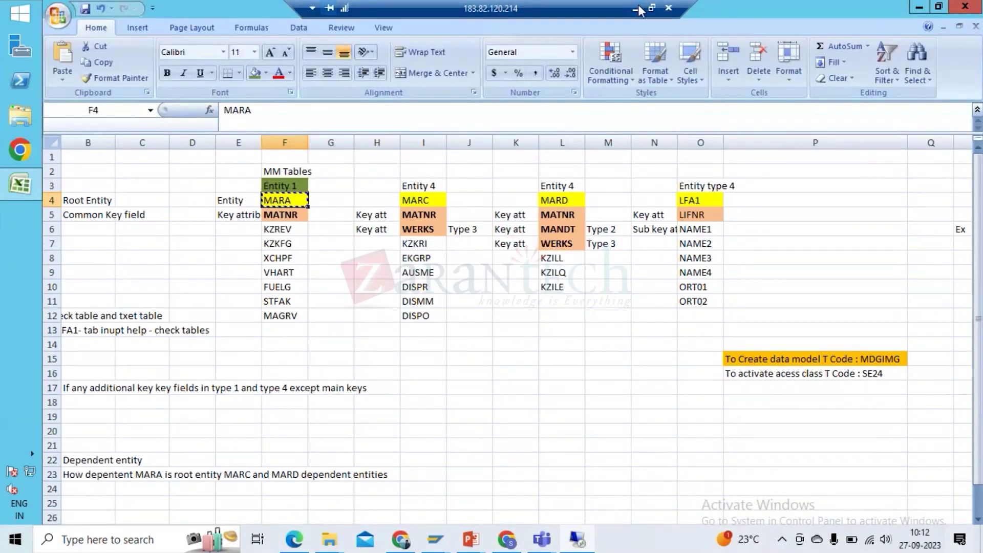
left_click(638, 7)
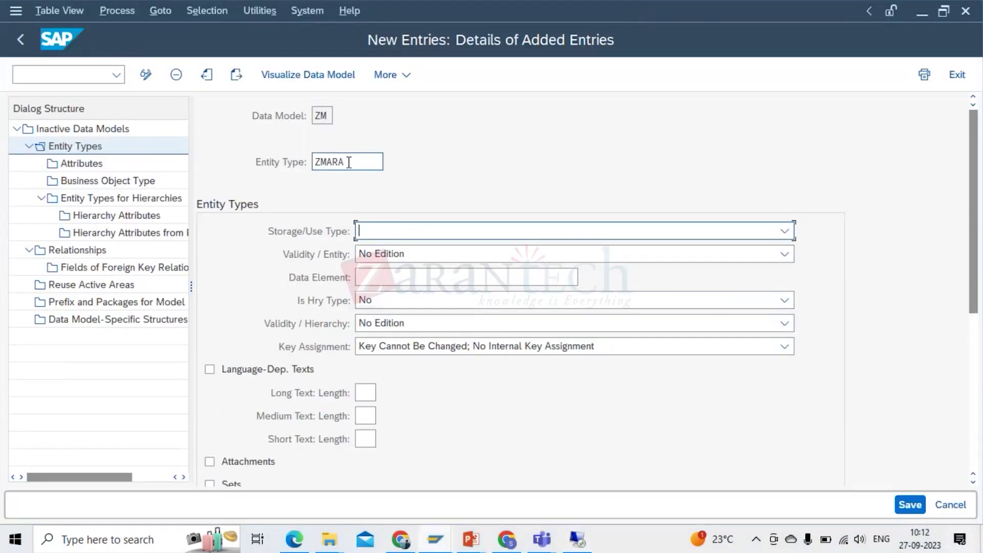
left_click(782, 232)
left_click(624, 254)
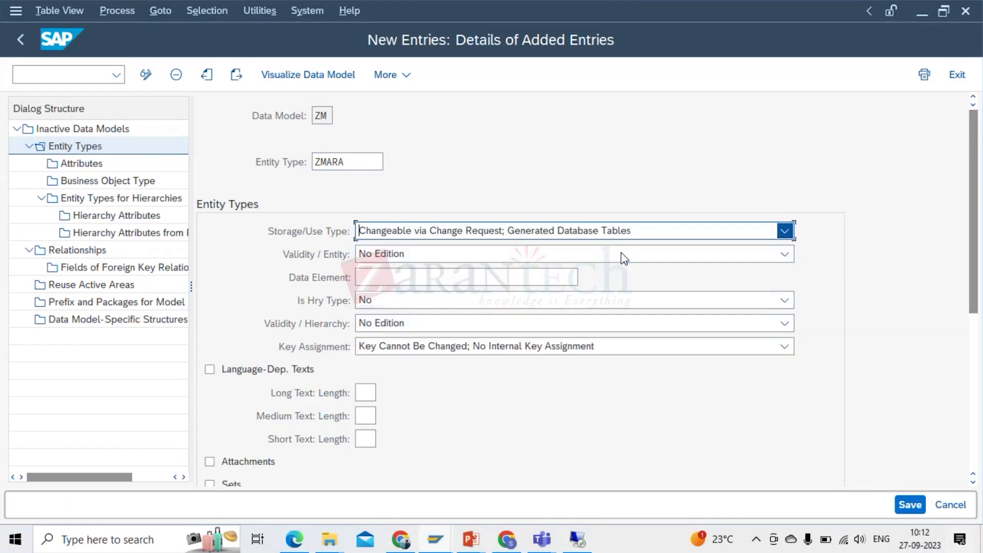
left_click(404, 279)
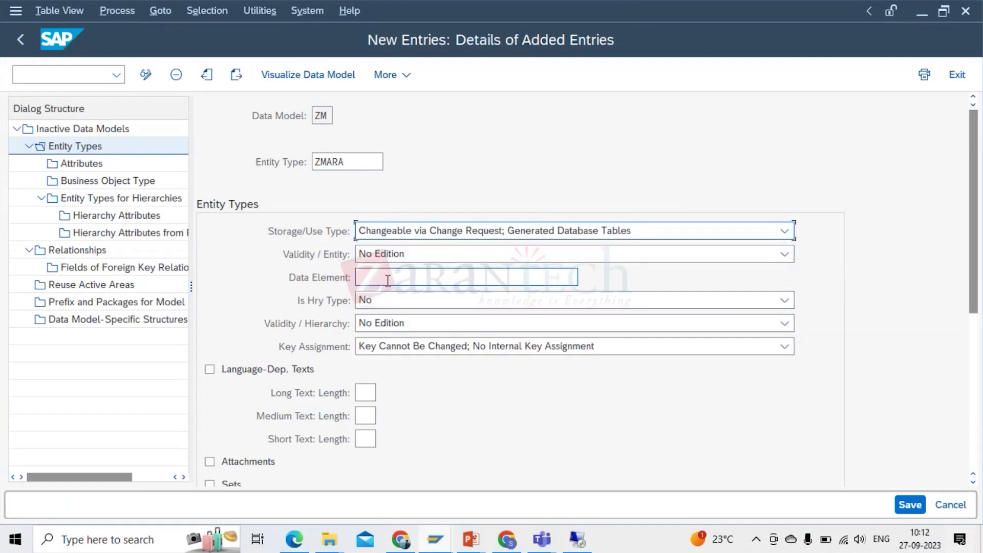
Switch to the Excel worksheet and copy the MATNR key field listed under MARA
left_click(387, 281)
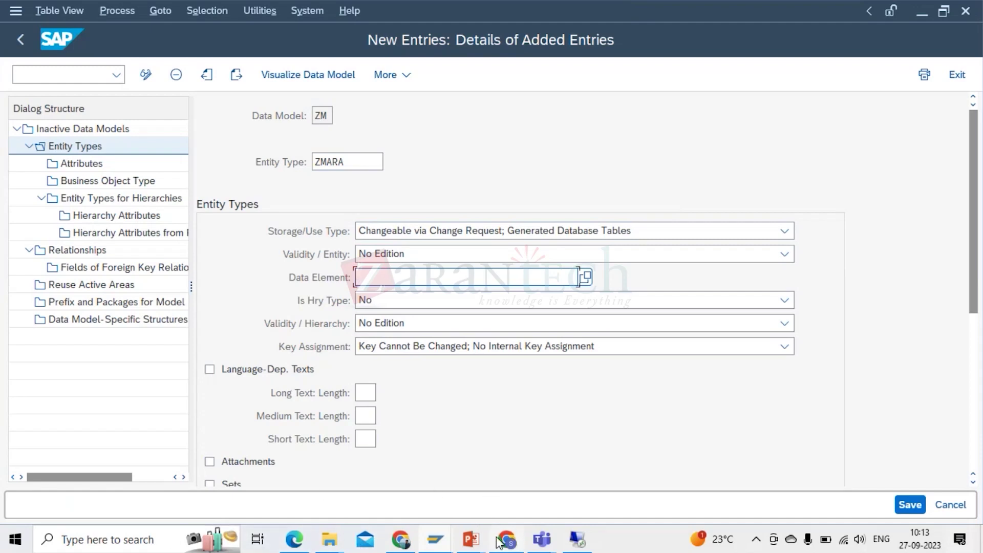
mouse_move(576, 540)
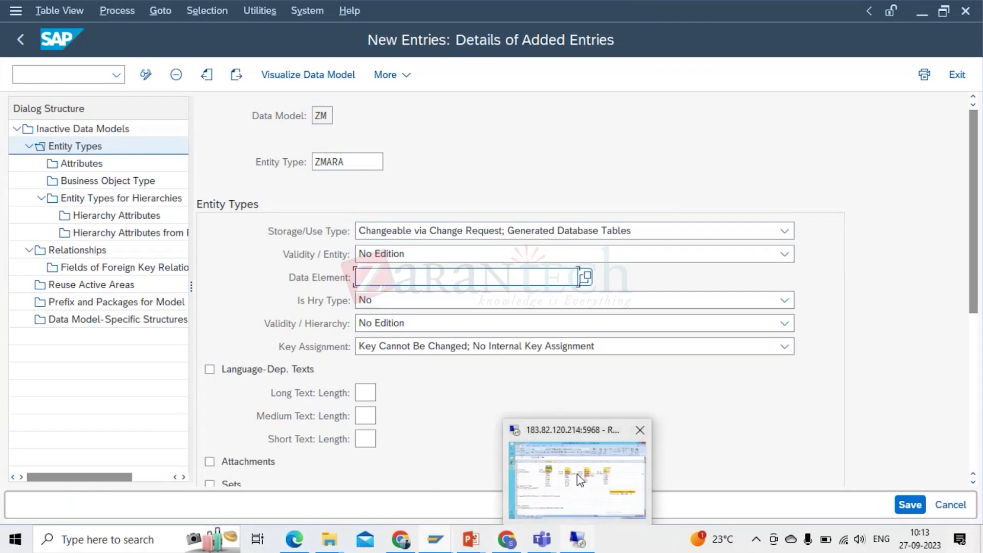
mouse_move(581, 477)
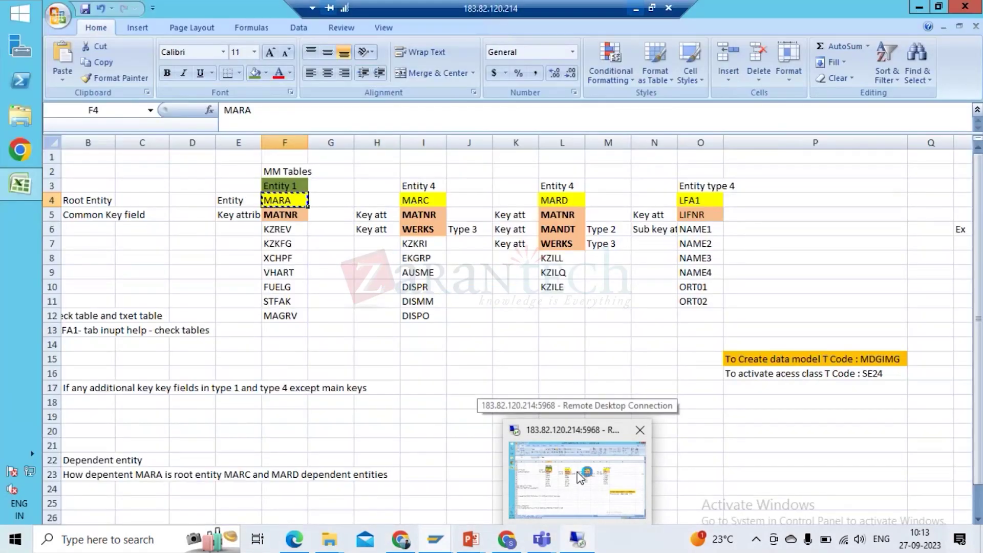
left_click(580, 478)
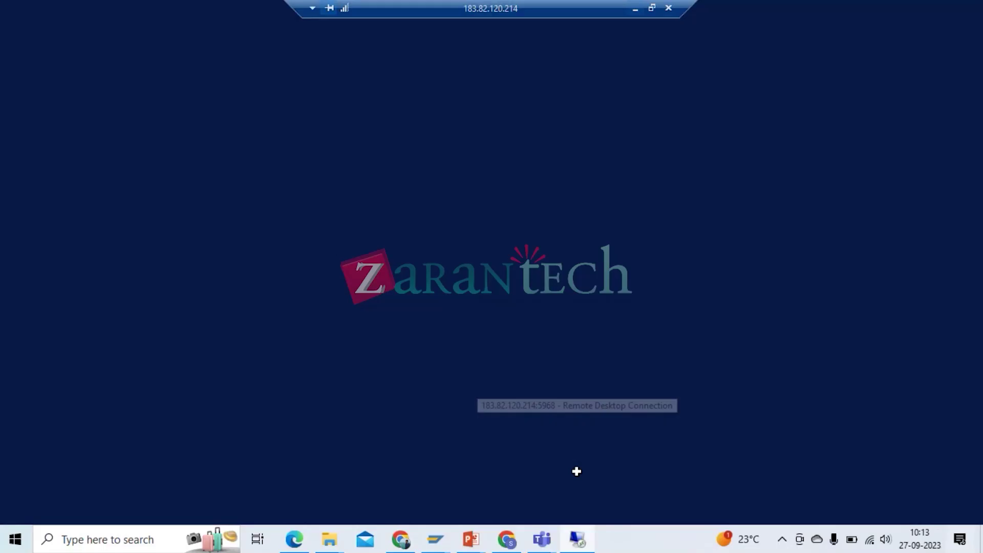
key("Down")
key("Up")
key("Down")
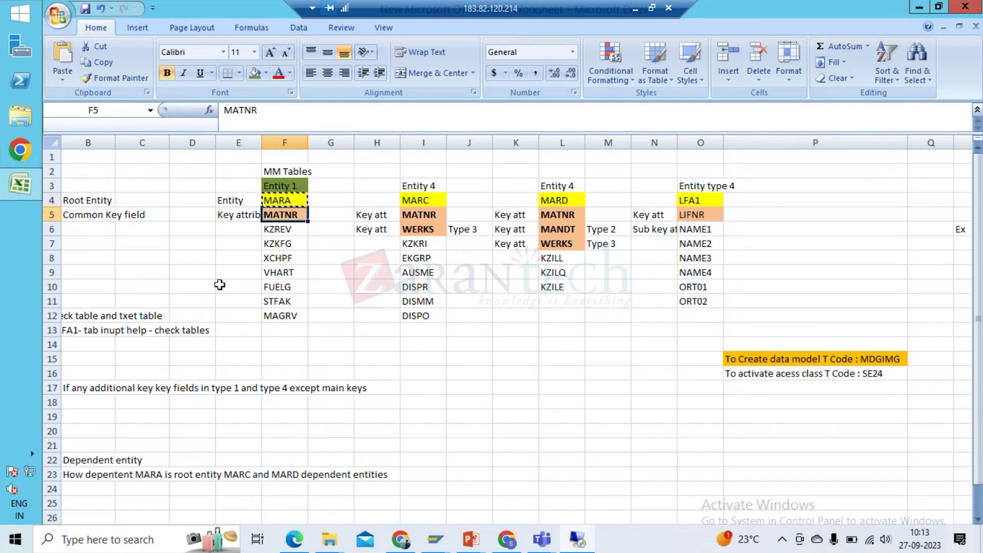
key("ctrl+c")
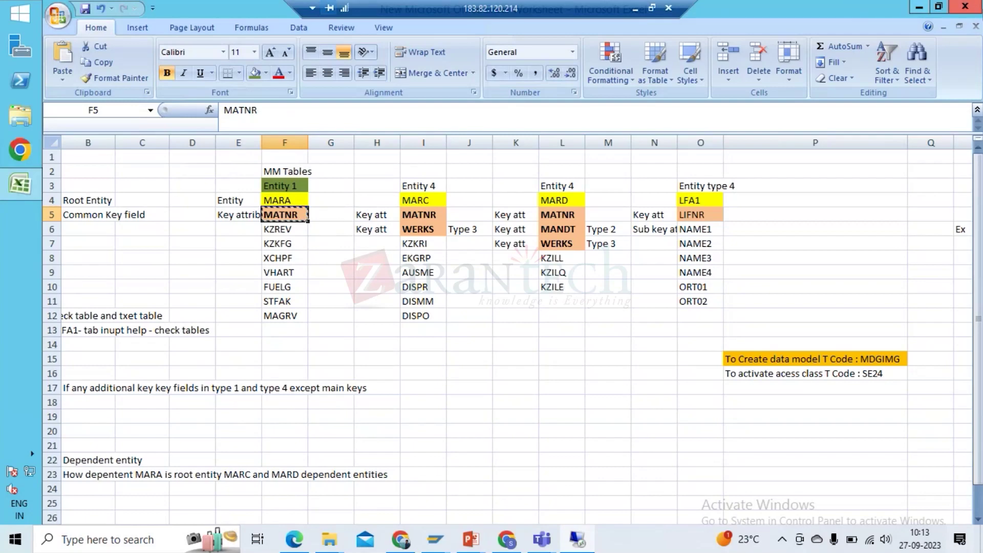
Return to the new entity type entry in SAP and set the data element of ZMARA to MATNR
left_click(920, 8)
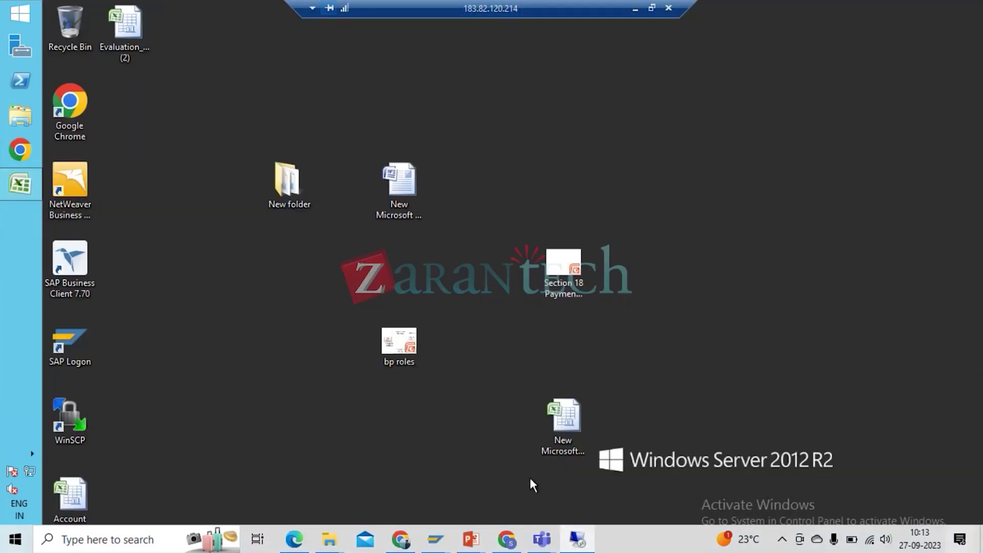
mouse_move(553, 546)
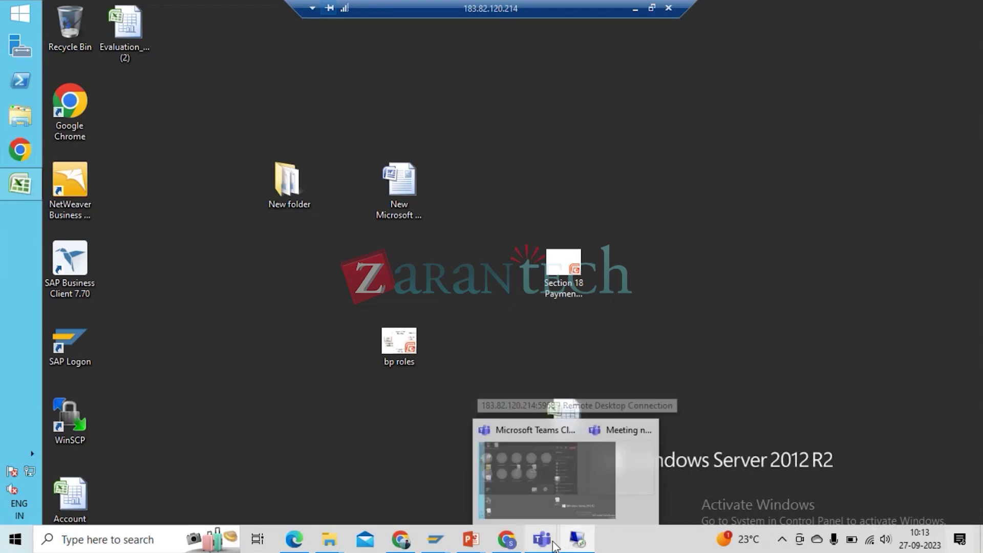
mouse_move(593, 540)
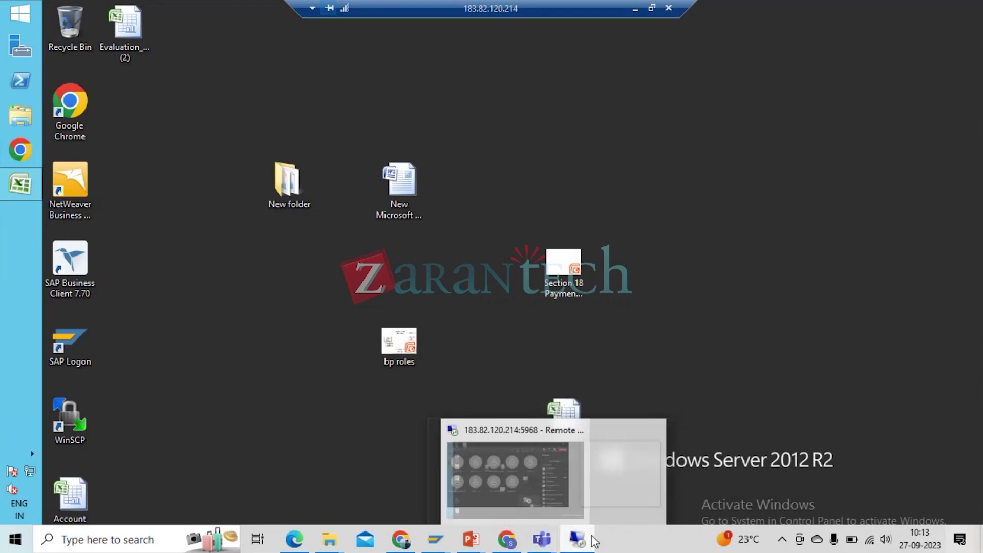
mouse_move(436, 544)
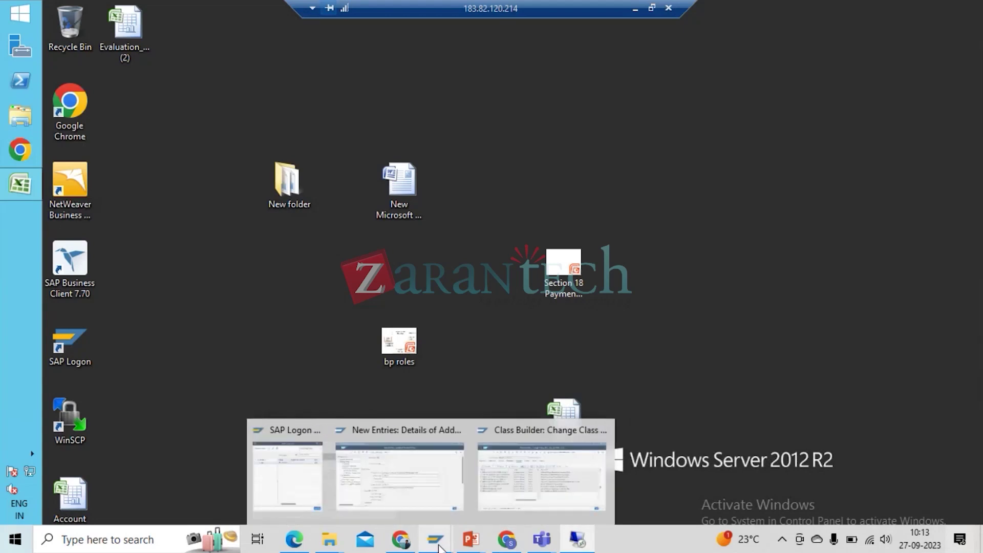
left_click(374, 498)
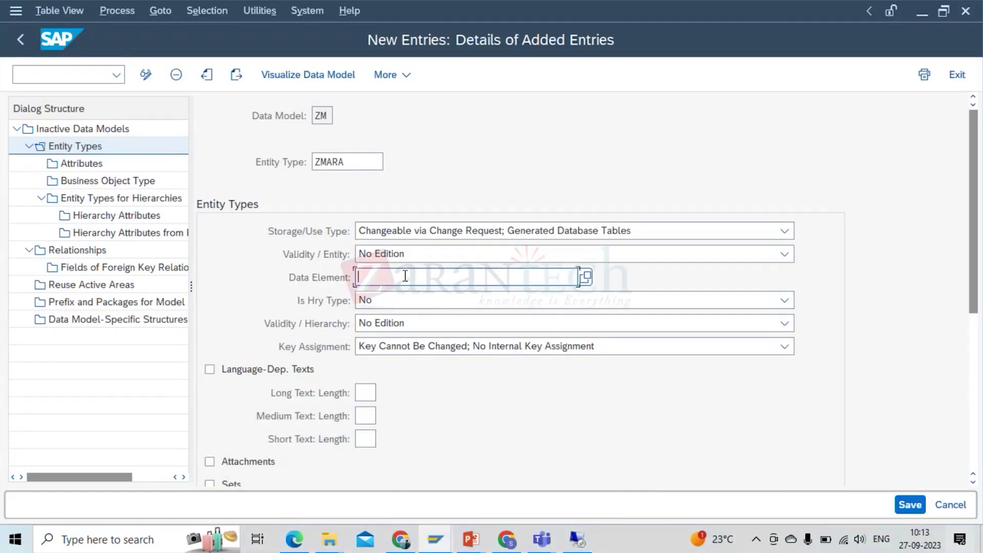
type("MATNR")
Save entity type ZMARA and accept the issued messages by saving the changes
left_click(974, 482)
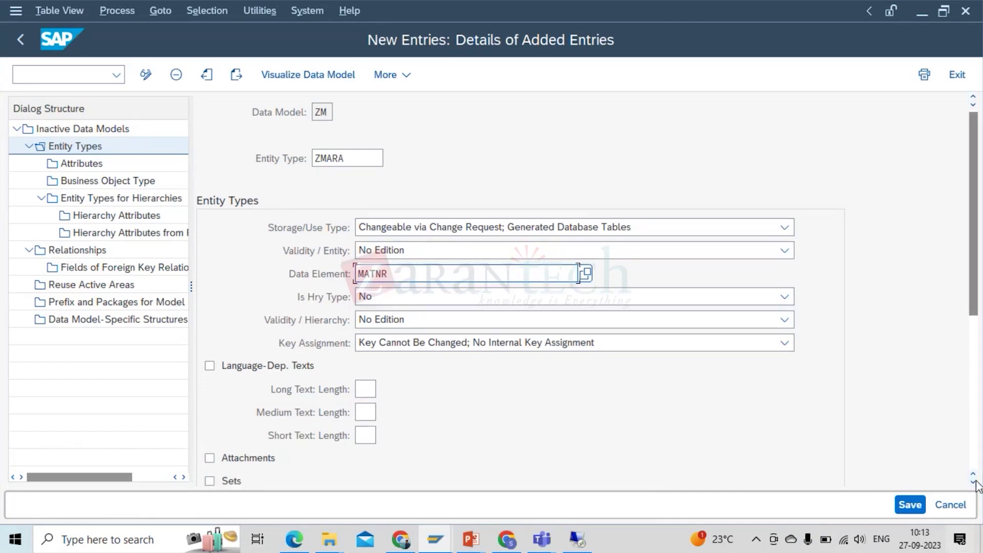
left_click_drag(974, 482, 975, 482)
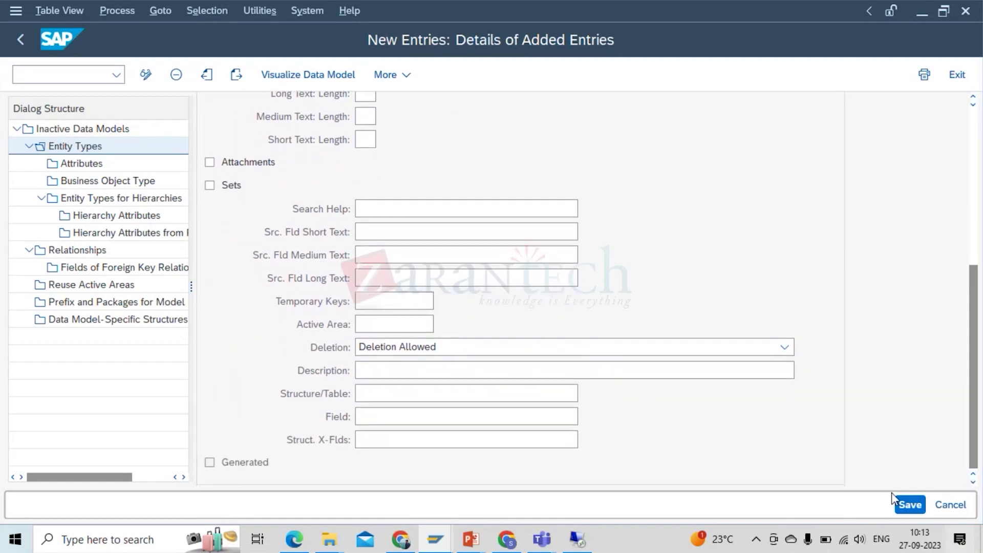
left_click(904, 505)
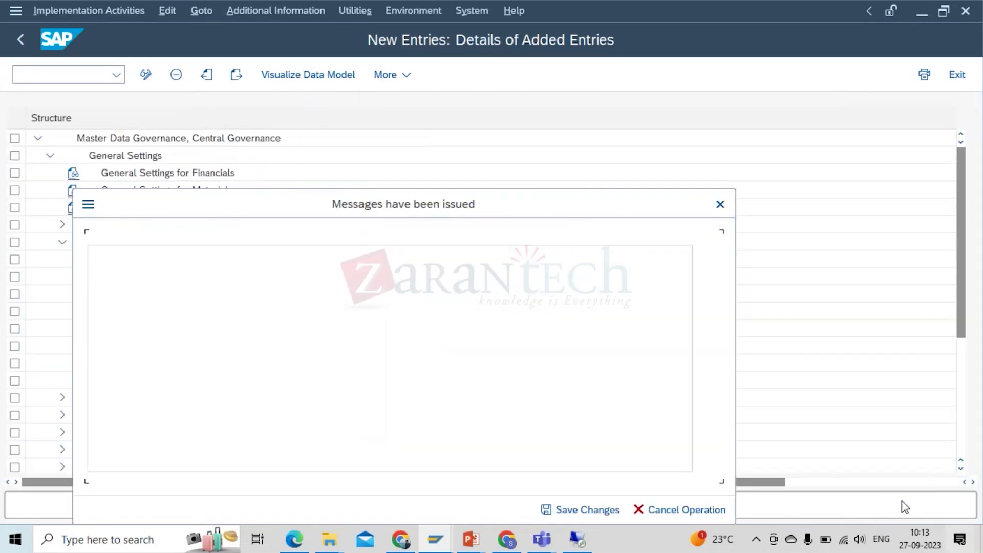
left_click(581, 511)
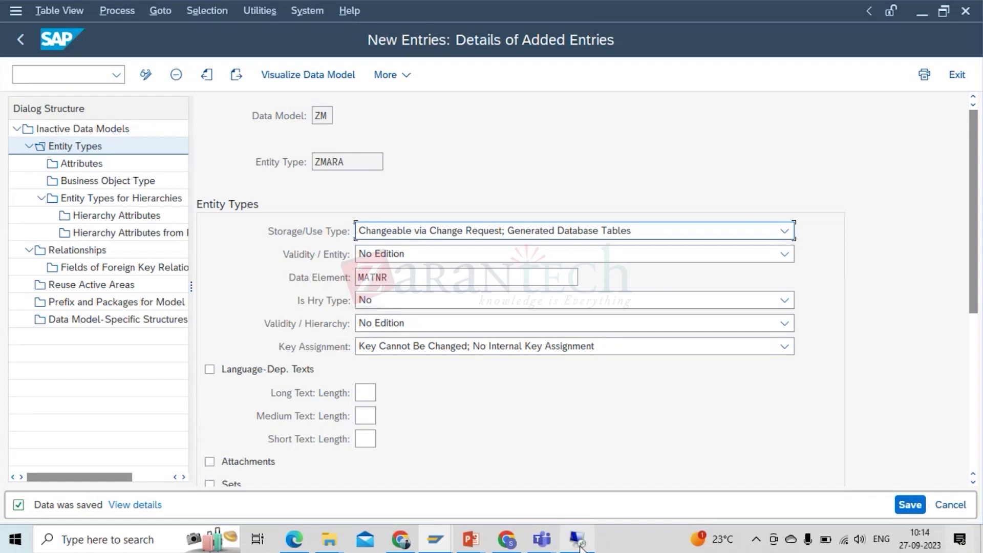
Switch to the Excel worksheet and compare the common key field row across the MARA, MARC, MARD and LFA1 columns
mouse_move(579, 547)
left_click(612, 448)
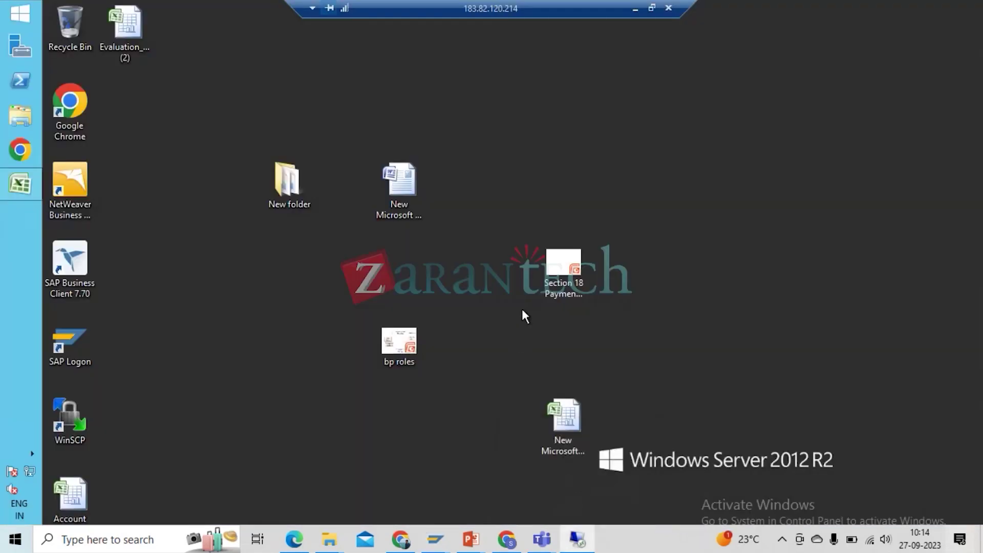
key("alt+Tab")
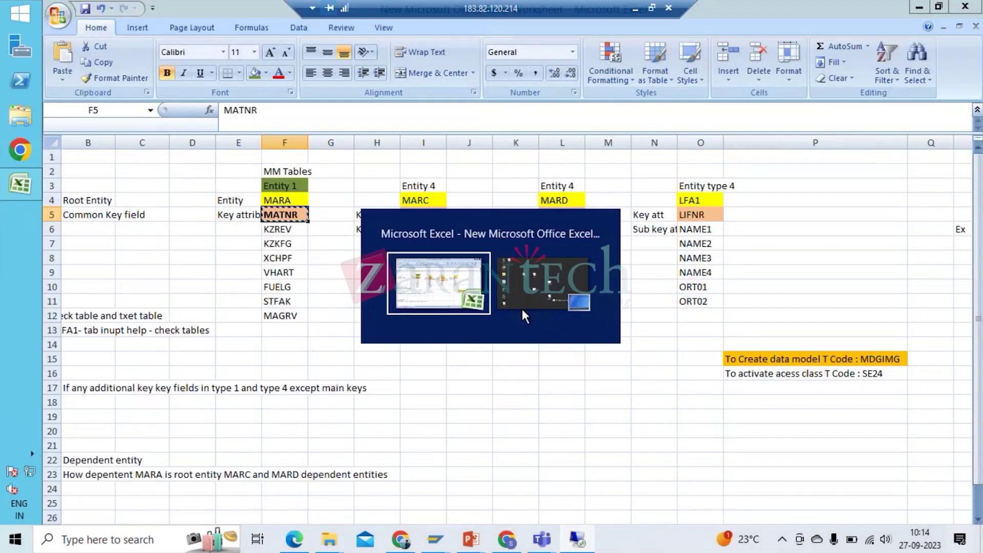
key("shift+Right")
key("shift+Right")
key("shift+Right")
key("shift+Right")
key("shift+Right")
key("shift+Right")
key("shift+Right")
key("shift+Right")
key("shift+Right")
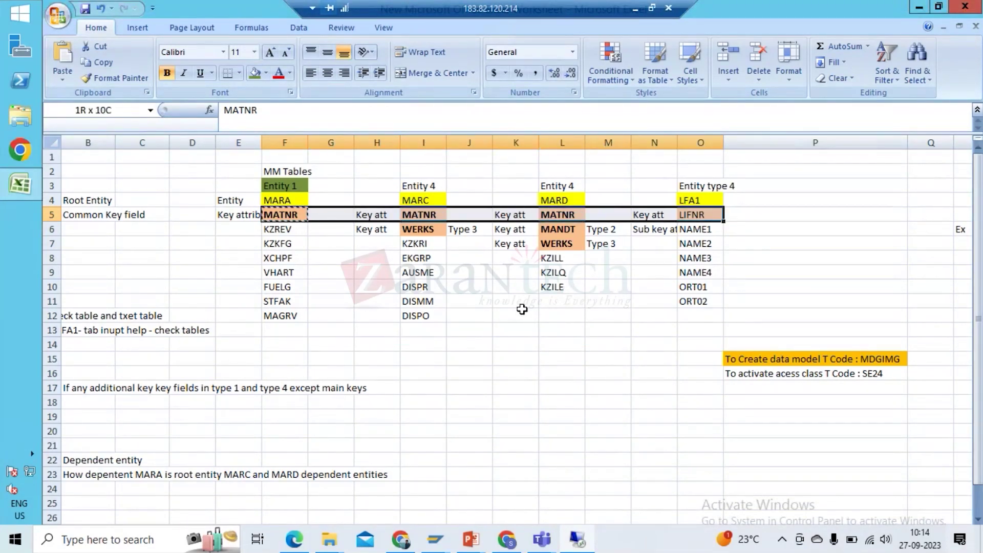
key("shift+Left")
key("shift+Left")
key("shift+Left")
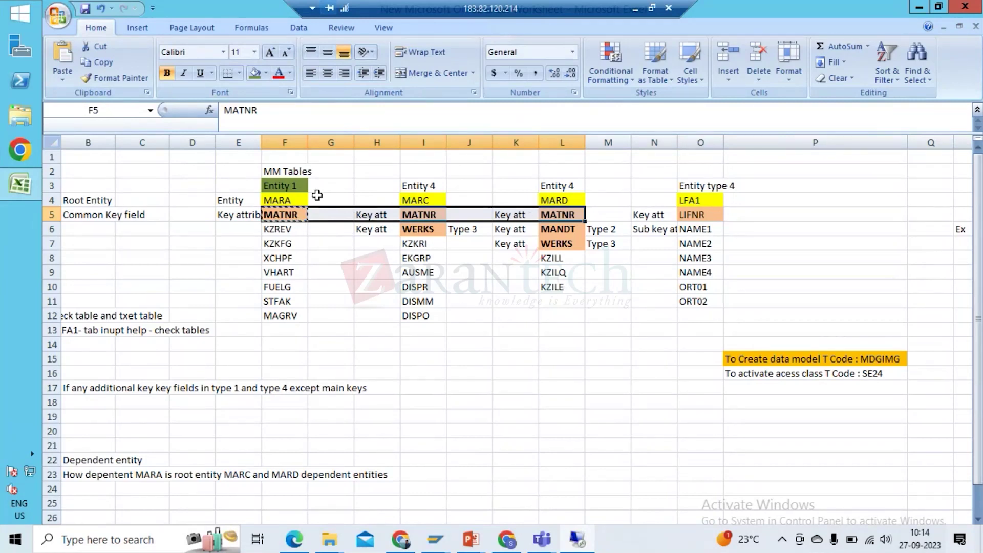
Examine the Entity 1 heading and the non-key attribute fields listed under MARA, MARC and MARD in the worksheet
left_click_drag(278, 172, 281, 187)
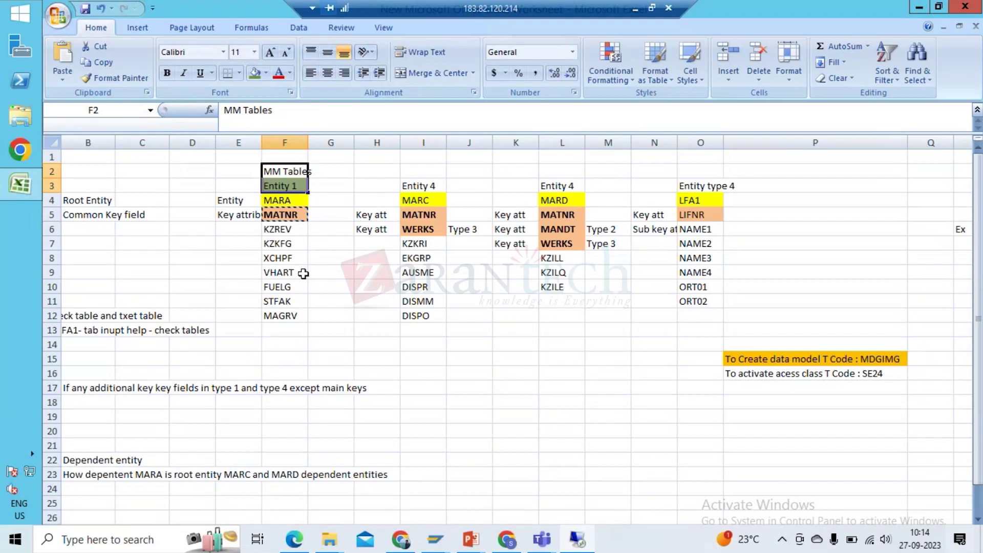
key("Down")
key("Up")
key("Down")
key("Down")
key("Down")
key("Down")
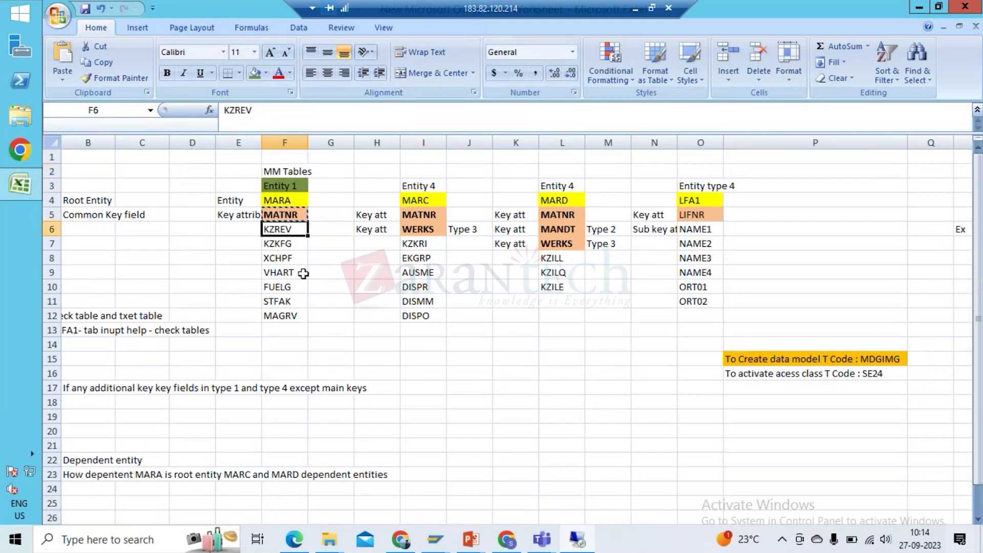
key("Down")
key("ctrl+shift+Down")
key("Right")
key("Right")
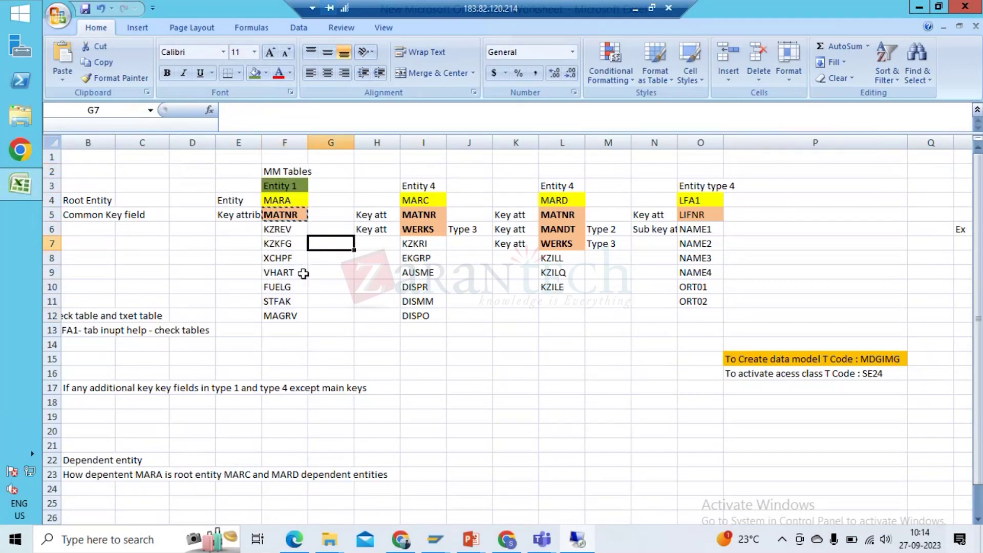
key("Right")
key("ctrl+shift+Down")
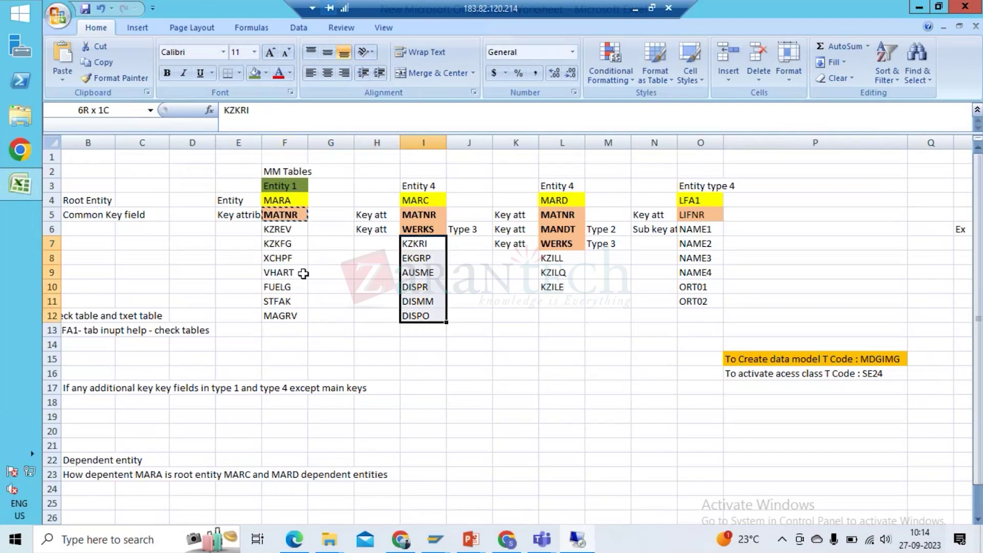
key("Right")
key("Right")
key("Right")
key("Down")
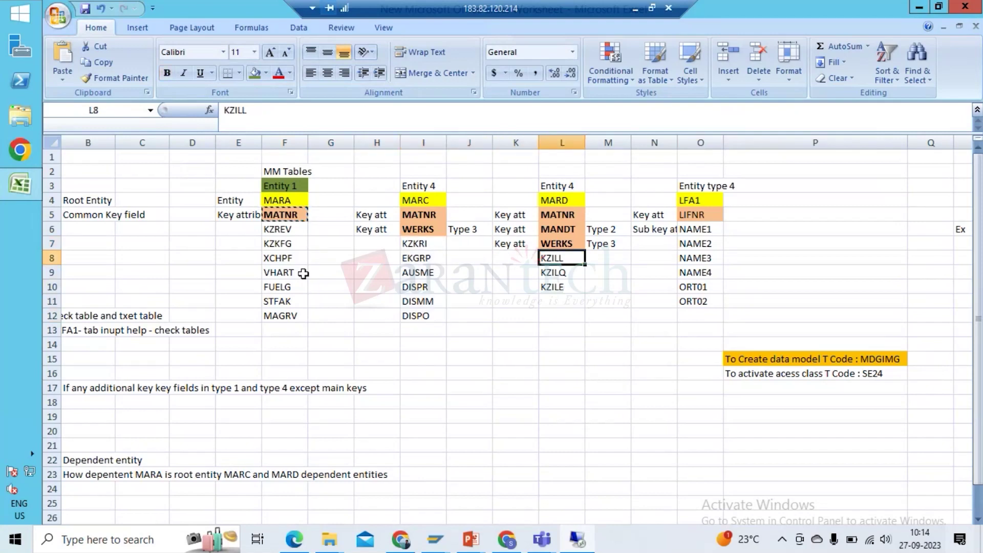
key("ctrl+shift+Down")
key("Left")
key("Left")
key("Left")
key("Left")
key("Left")
key("Left")
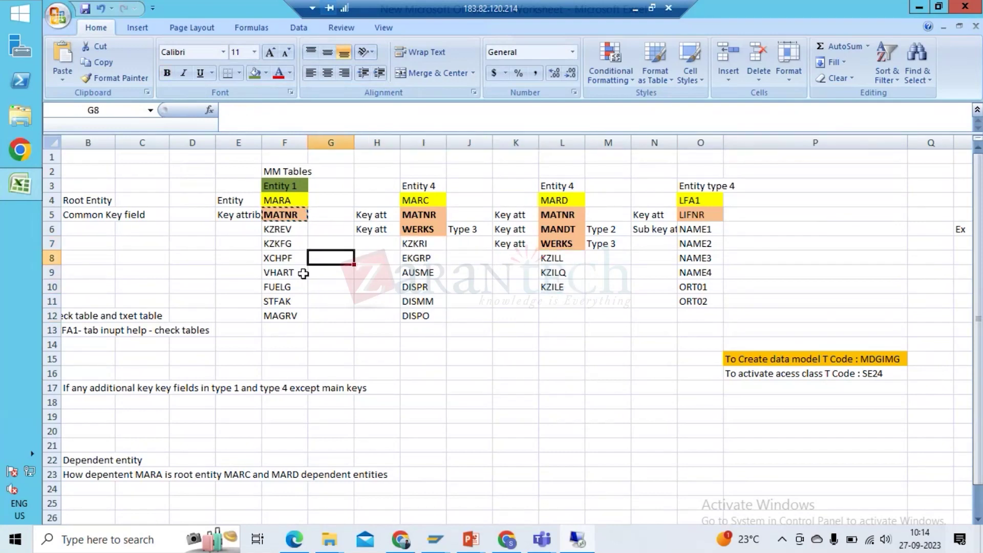
key("Up")
key("Up")
key("Up")
key("Up")
key("Up")
key("Up")
key("Down")
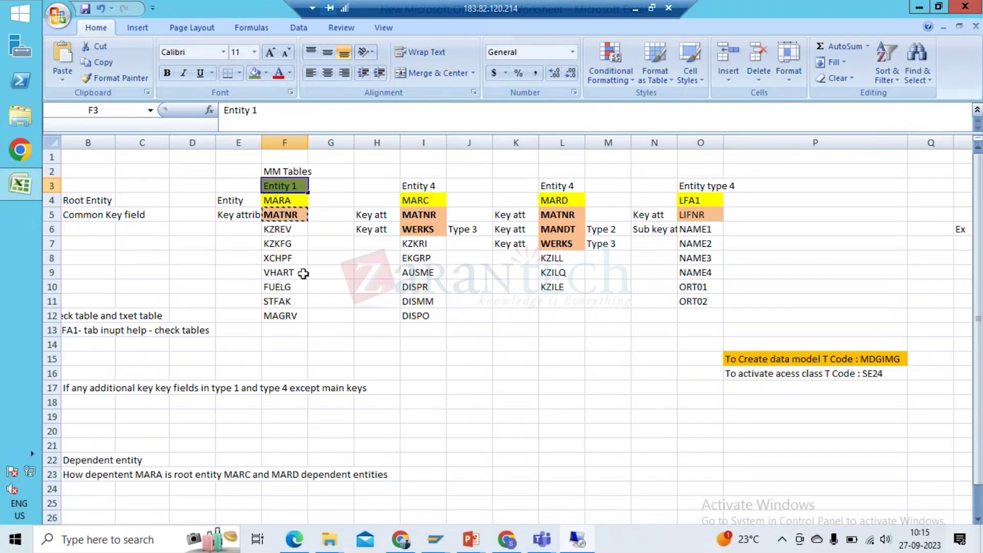
Examine the MARC column's entity type and its key fields MATNR and WERKS in the worksheet
left_click(419, 213)
left_click_drag(420, 213, 420, 229)
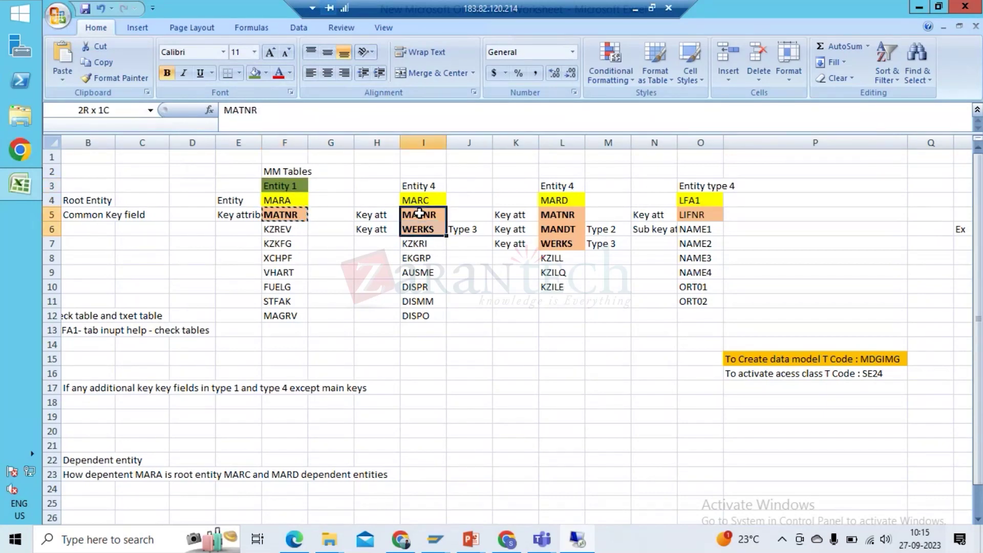
key("Up")
key("Down")
key("Up")
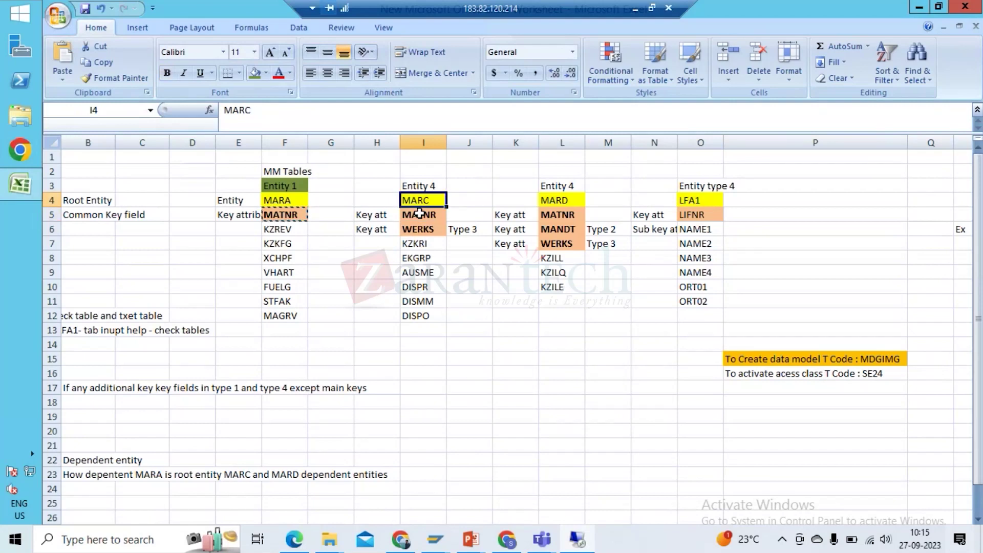
key("Up")
key("Down")
key("Up")
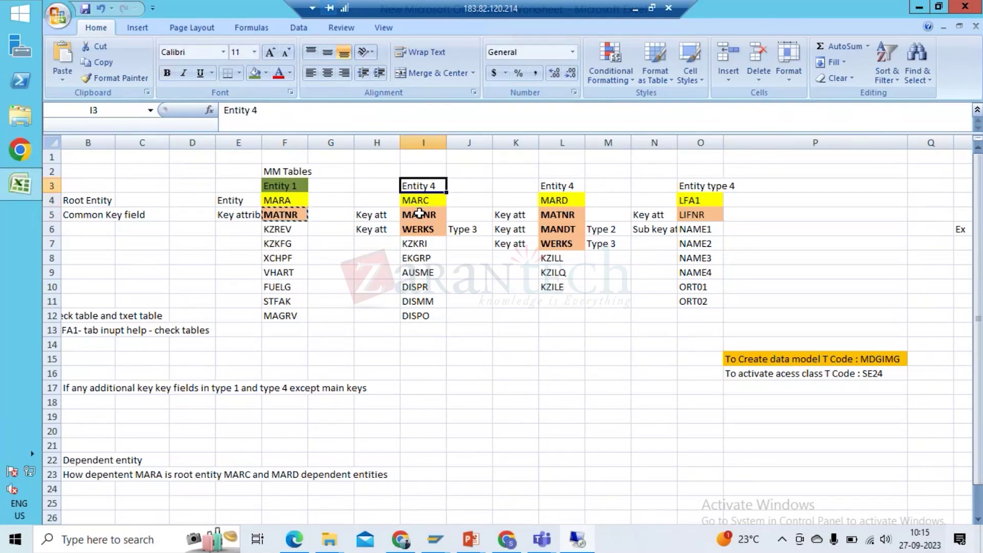
key("Down")
key("Down")
key("Down")
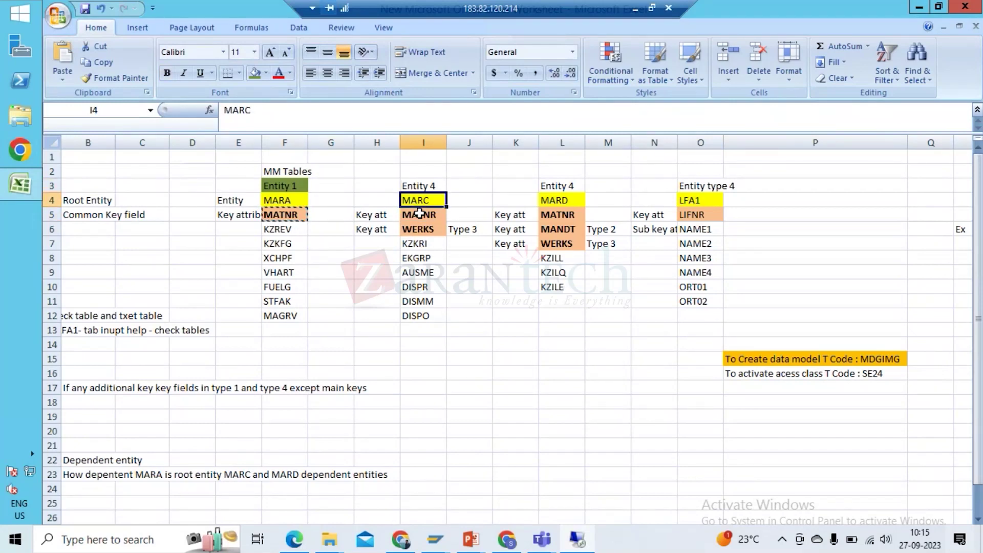
key("Up")
key("Down")
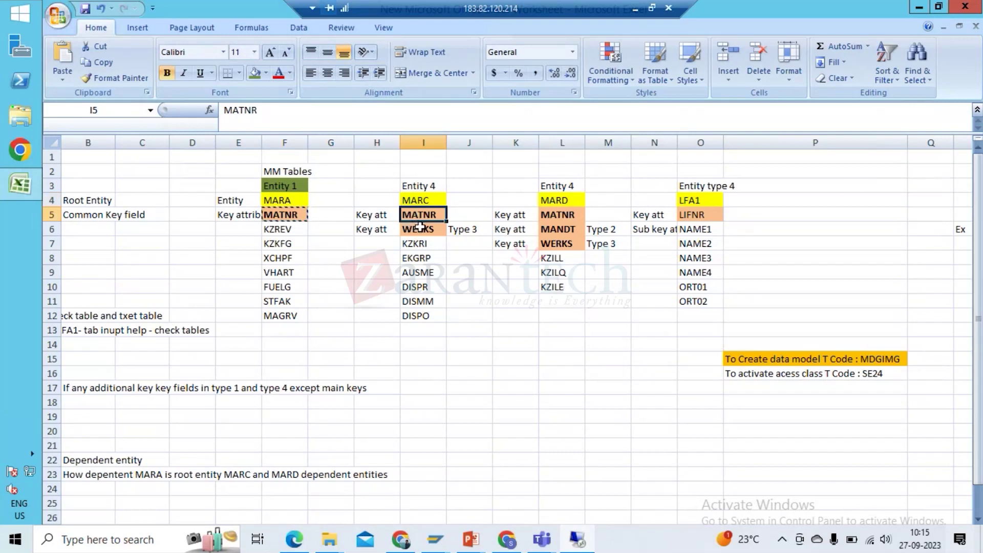
key("Down")
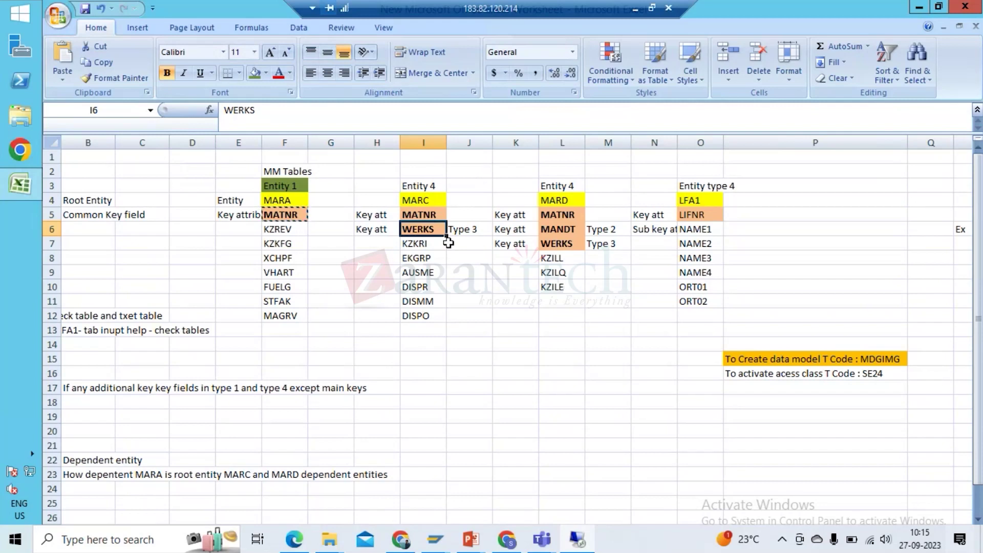
Check the ZMARA entry in SAP, and back in the worksheet undo the accidental entry in the WERKS cell under MARC
left_click(631, 16)
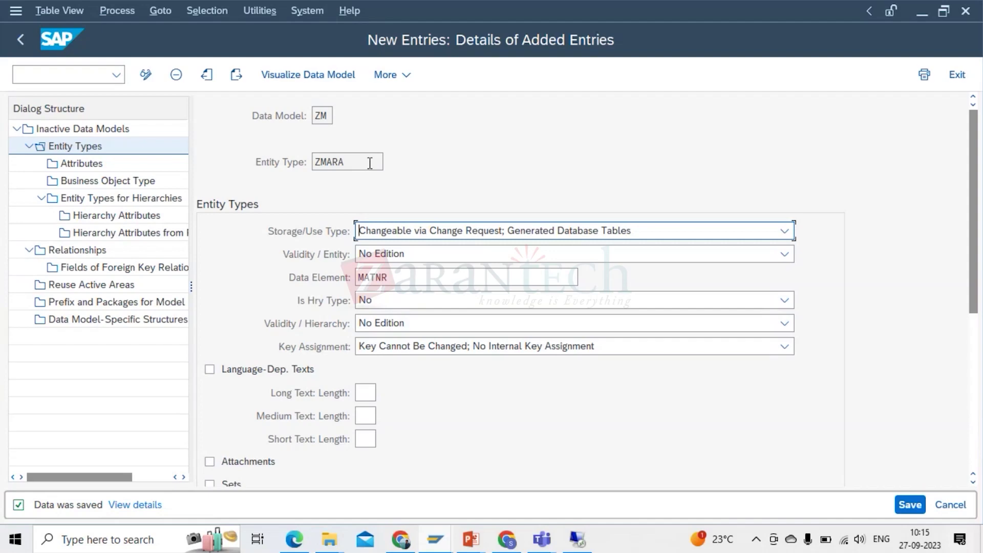
key("alt+Tab")
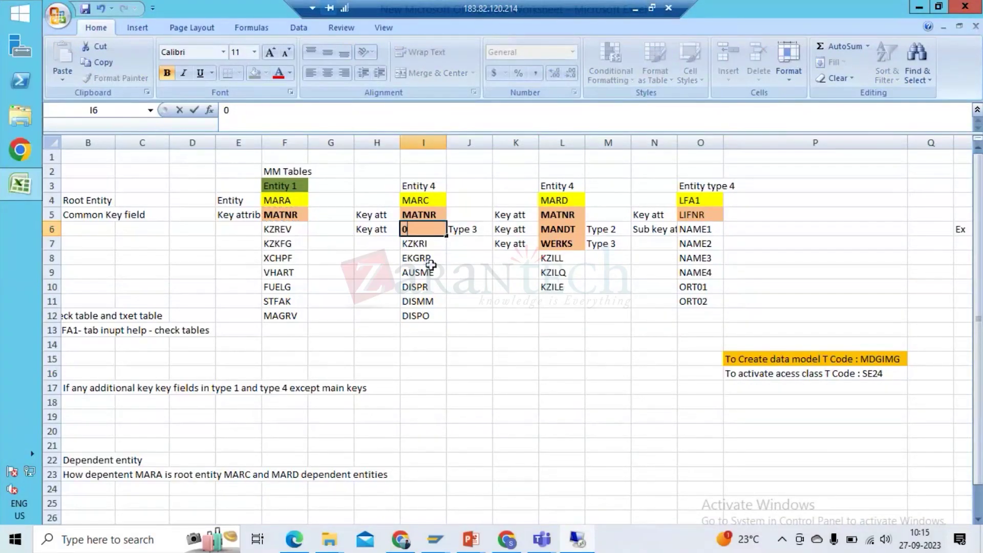
key("ctrl+z")
key("Tab")
key("Tab")
key("Tab")
key("Tab")
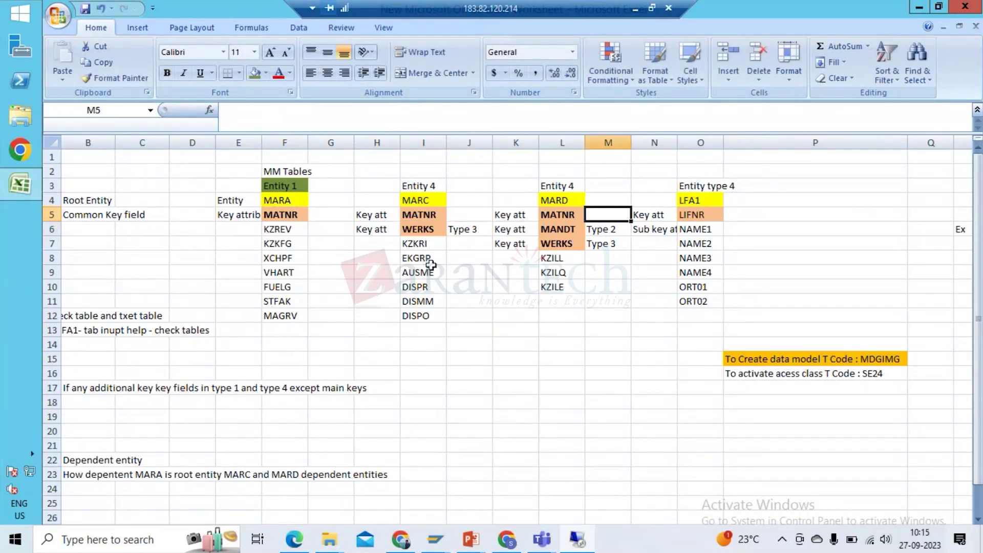
Examine the MARD column's key fields MATNR, MANDT and WERKS and the types noted beside them in the worksheet
key("Down")
key("Up")
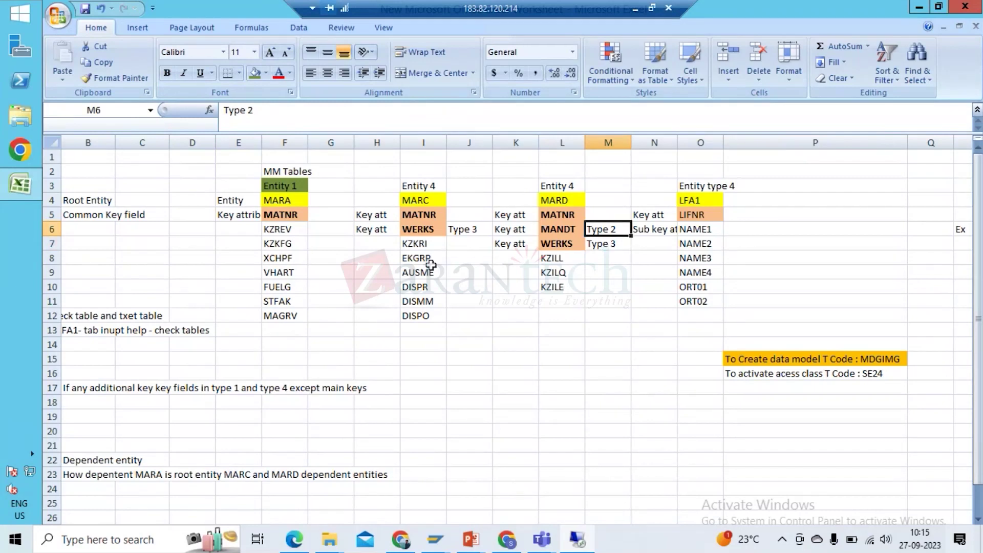
key("Left")
key("Up")
key("Up")
key("Down")
key("Down")
key("shift+Down")
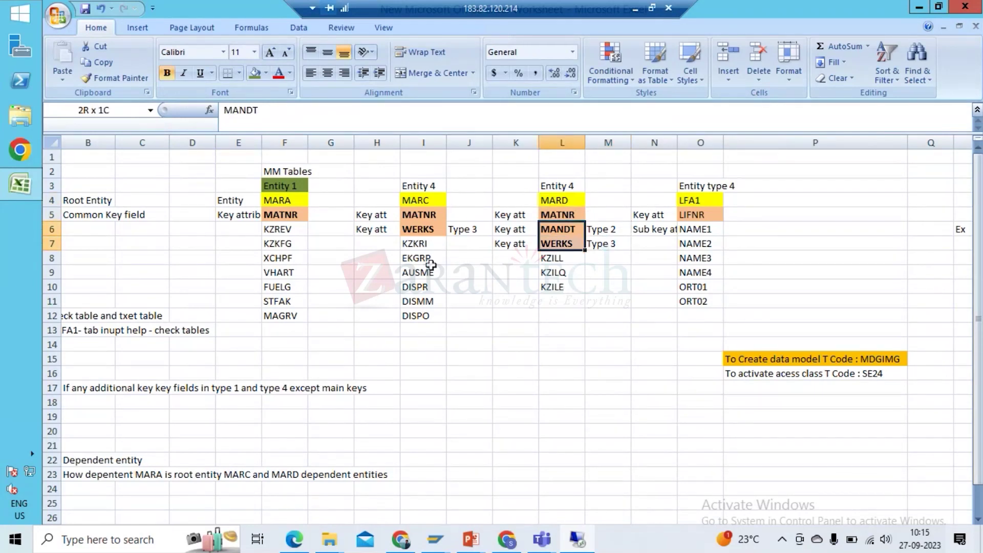
key("shift+Right")
key("Up")
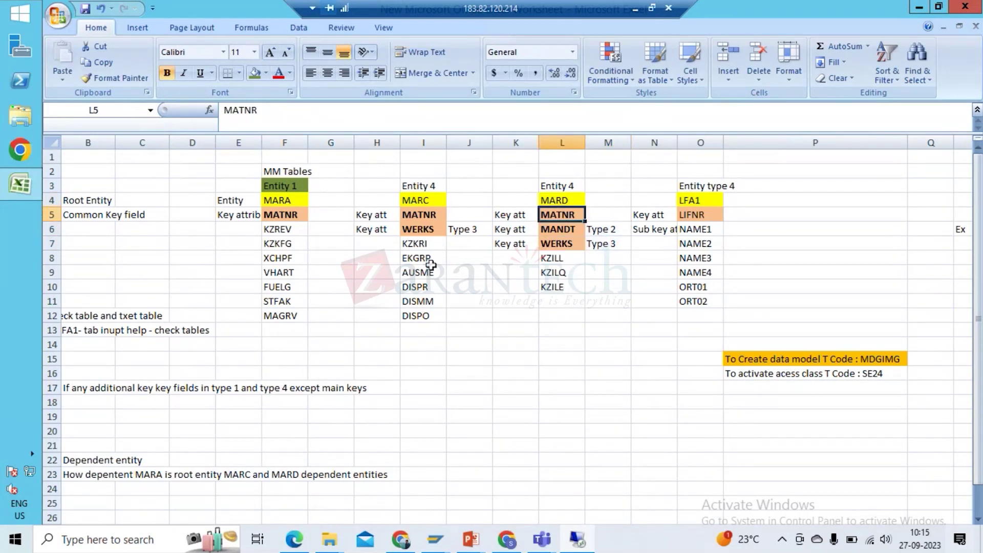
key("shift+Down")
key("shift+Down")
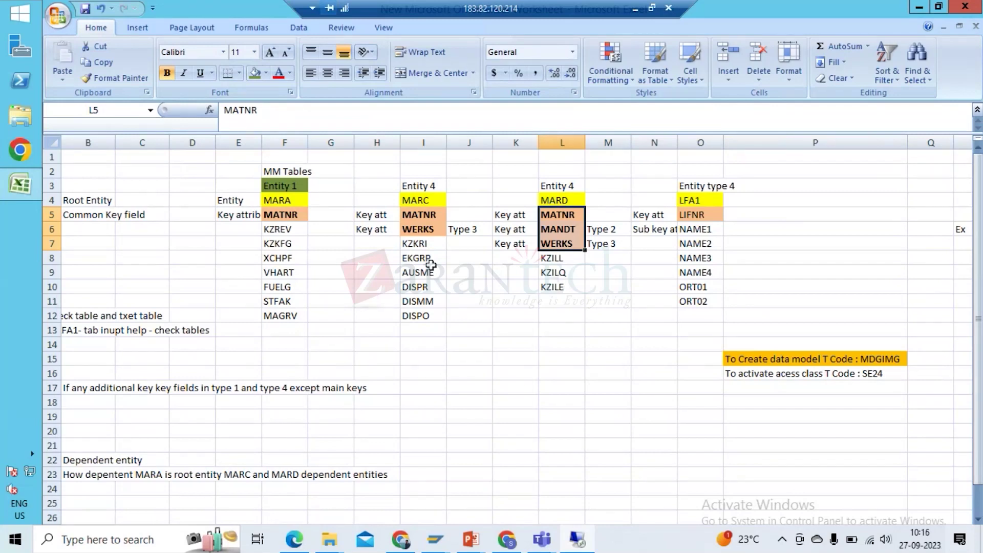
key("shift+Up")
key("shift+Up")
Enter the label "Type" in cell M5 beside MARD's MATNR key field
key("Right")
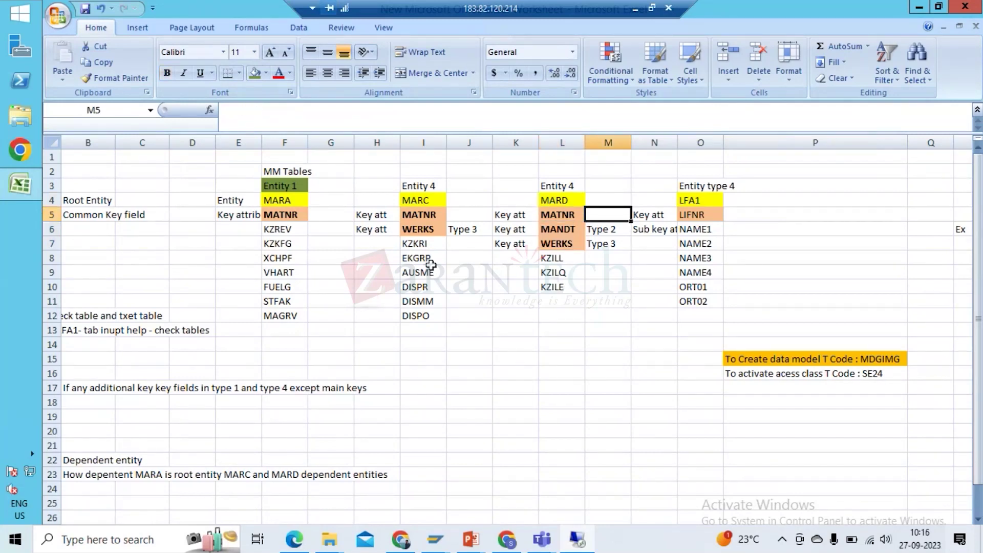
type("Type")
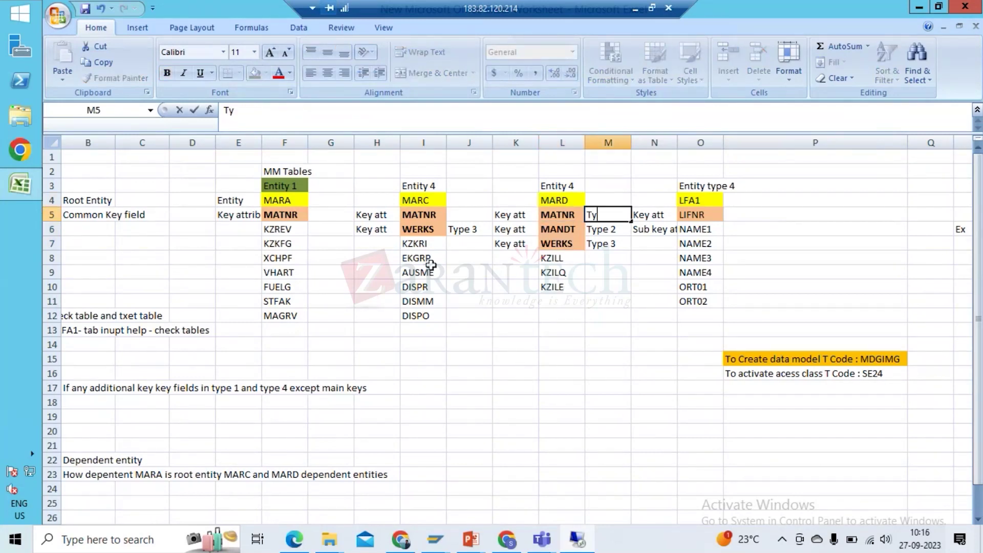
key("Return")
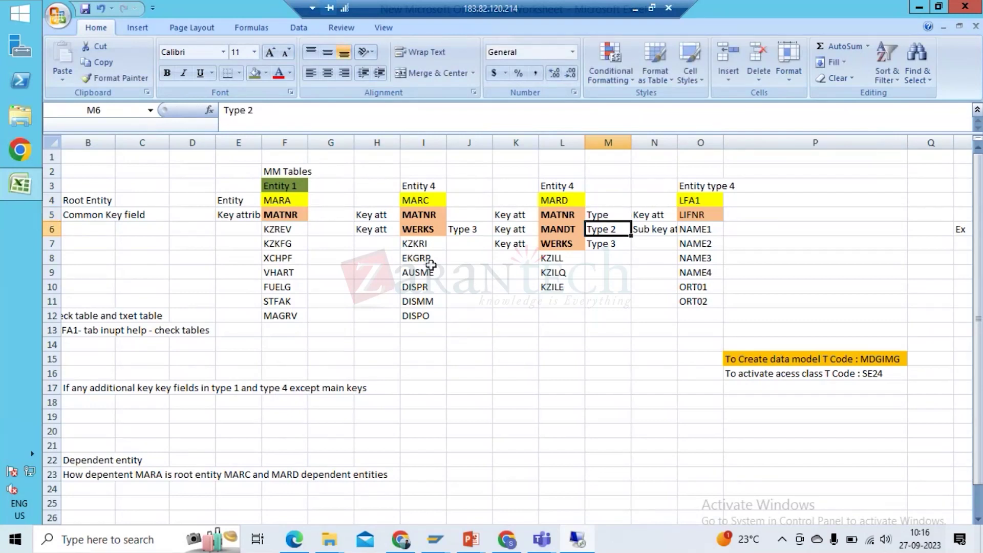
Compare the WERKS key field under MARD with the WERKS key field under MARC in the worksheet
key("Left")
key("Right")
key("Down")
key("Left")
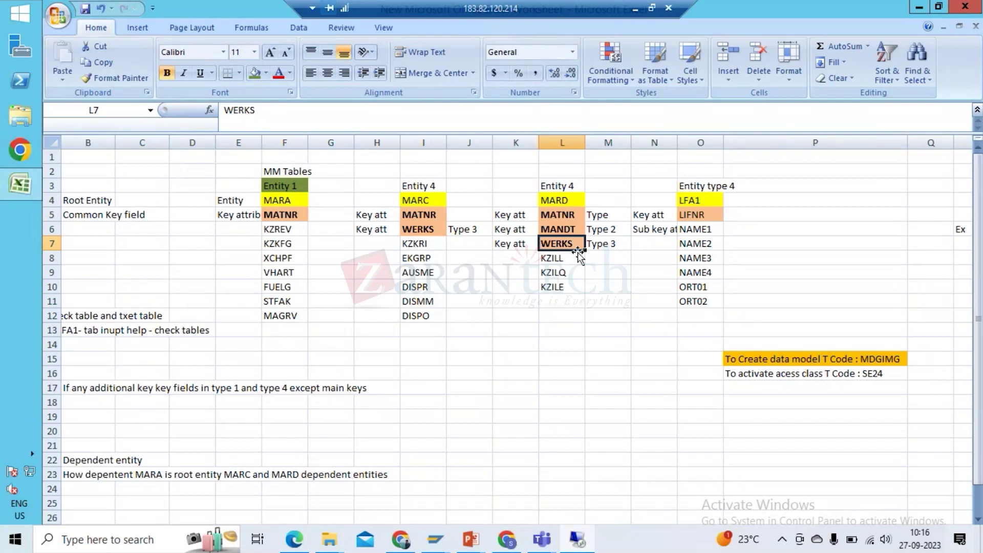
left_click(419, 231)
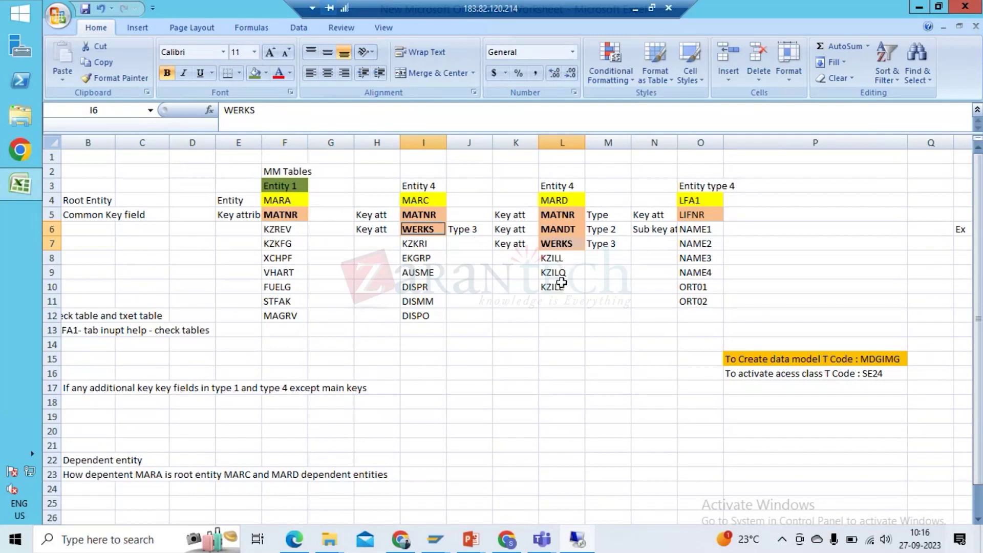
Switch to the SAP data model window and start new attribute entries for entity type ZMARA
key("alt+Tab")
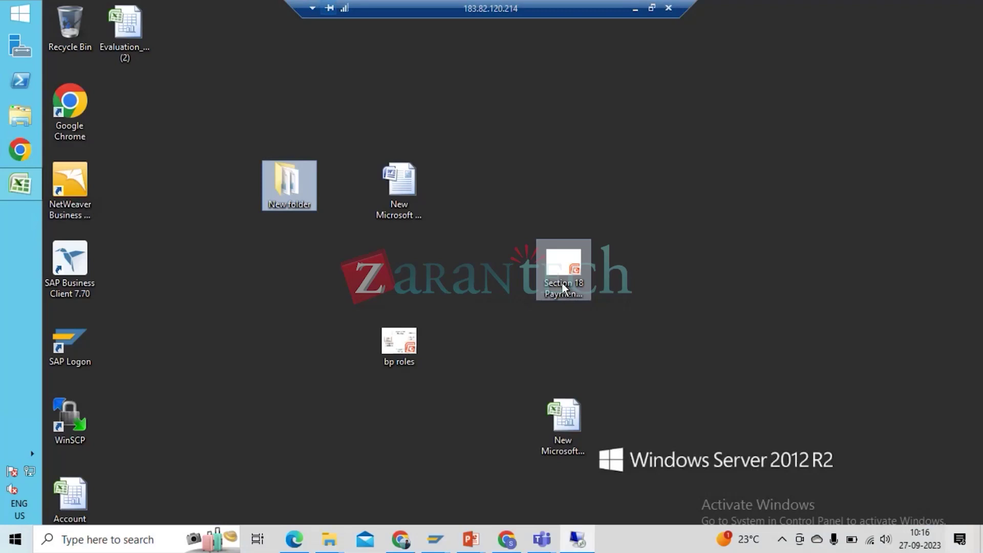
key("alt+Tab")
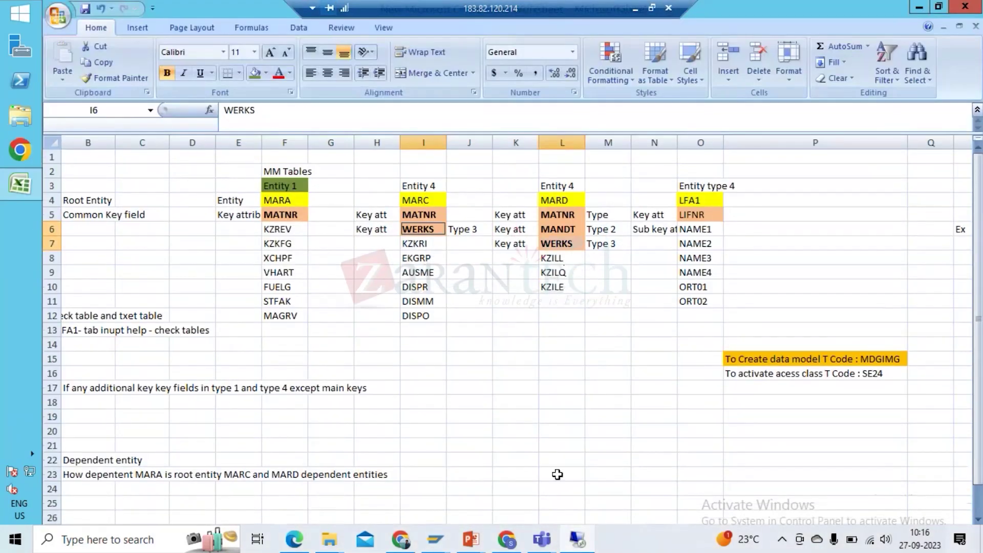
mouse_move(571, 547)
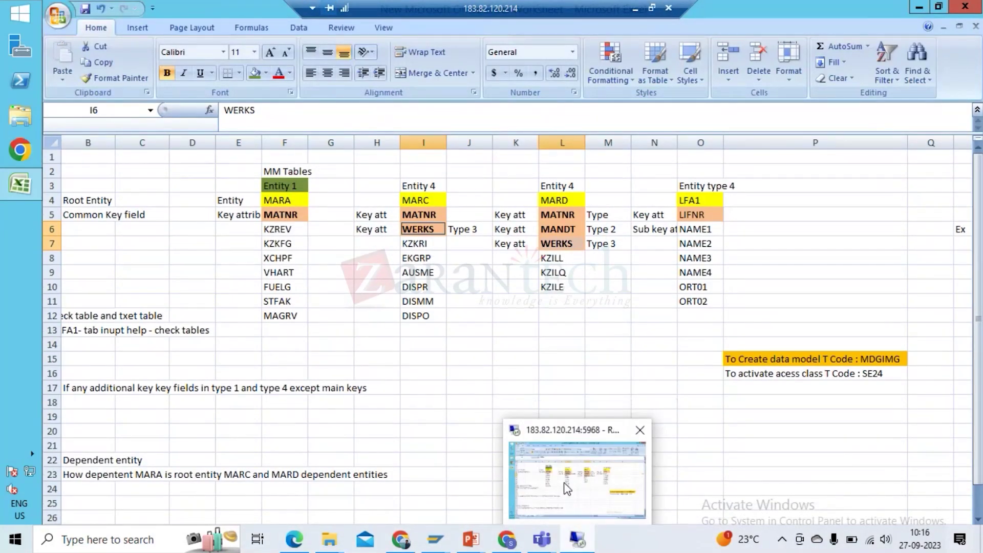
mouse_move(538, 546)
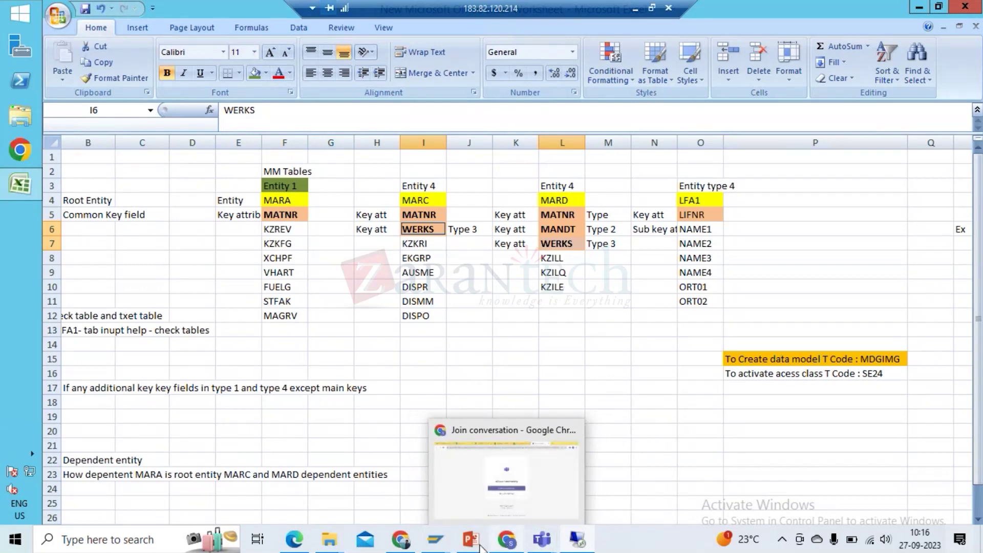
mouse_move(451, 542)
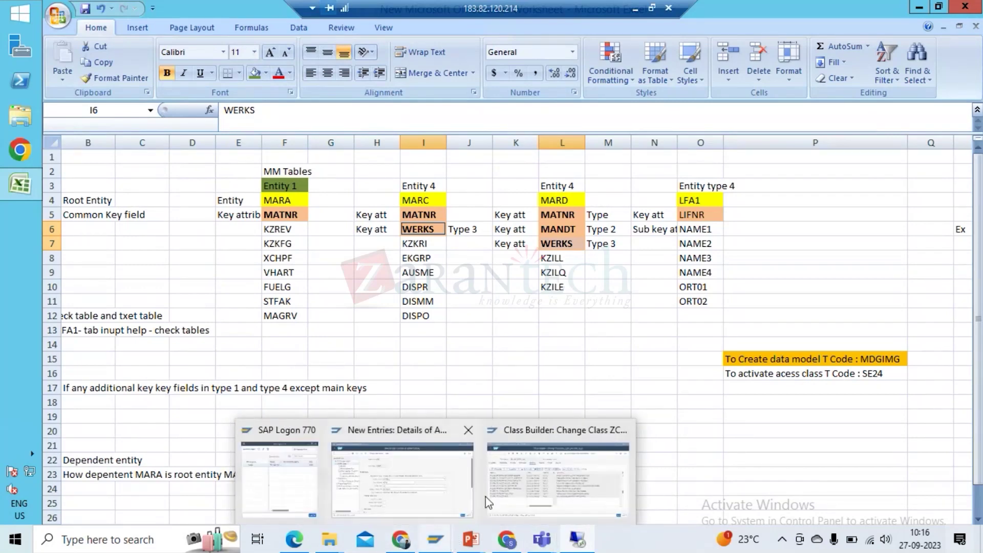
mouse_move(509, 489)
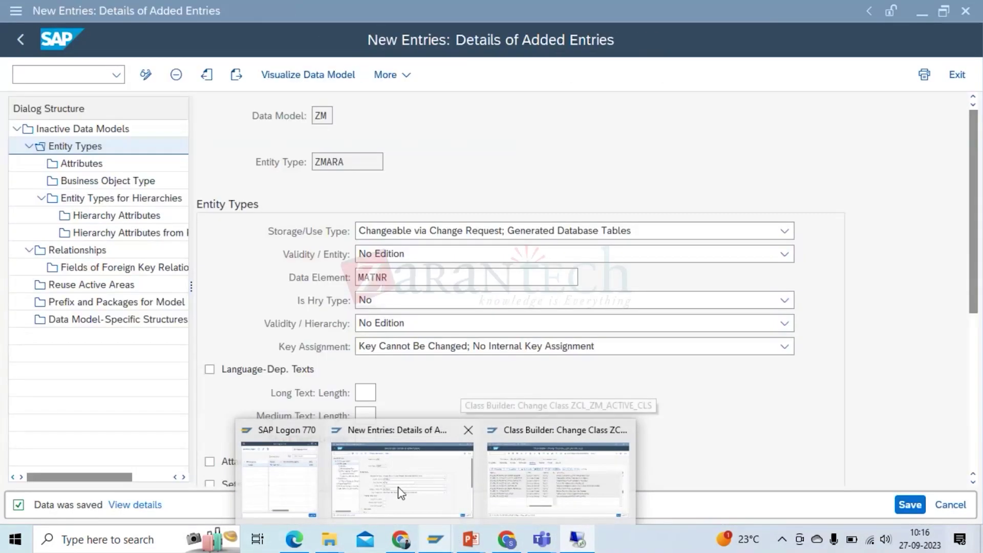
left_click(400, 492)
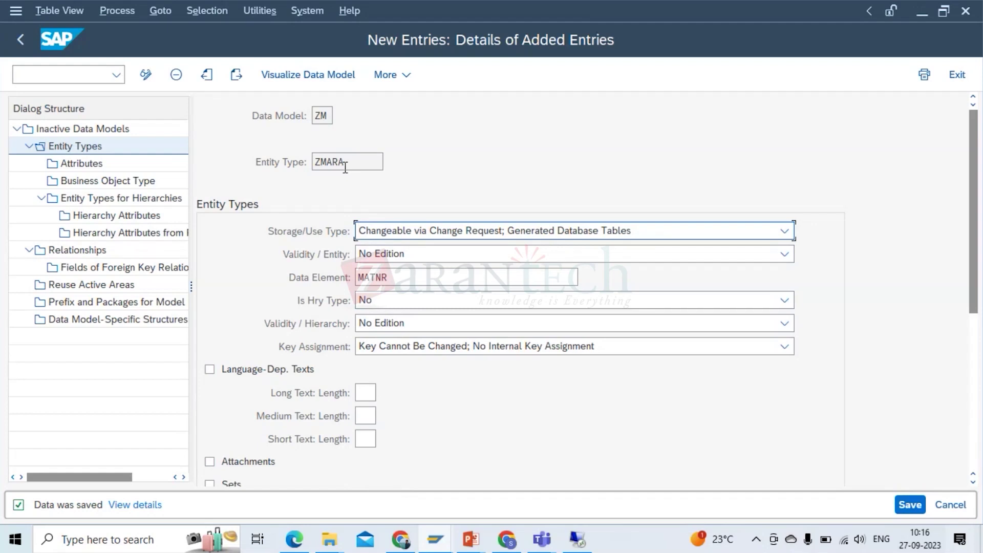
double_click(81, 164)
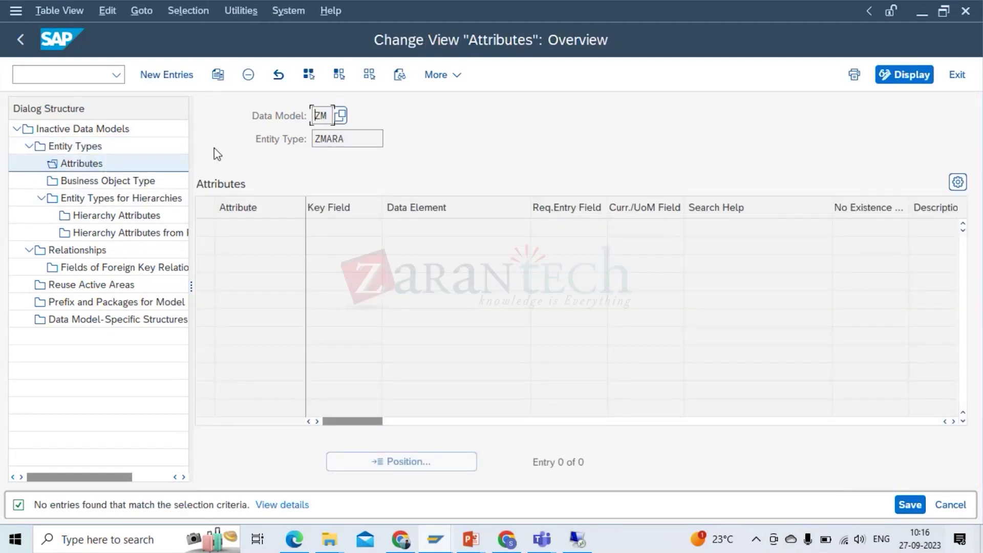
left_click(190, 75)
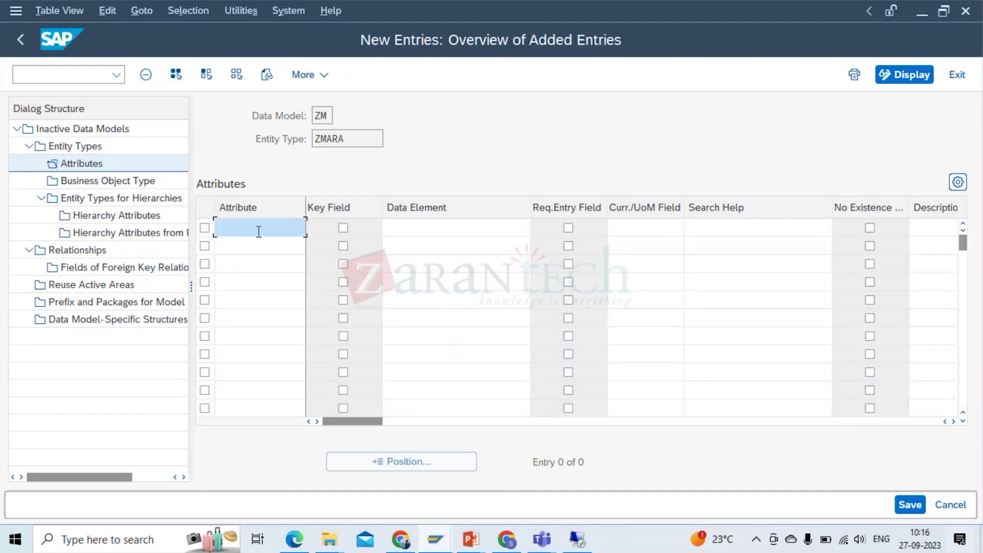
Switch to the Excel worksheet and copy MARA's non-key fields from KZREV through MAGRV
key("alt+Tab")
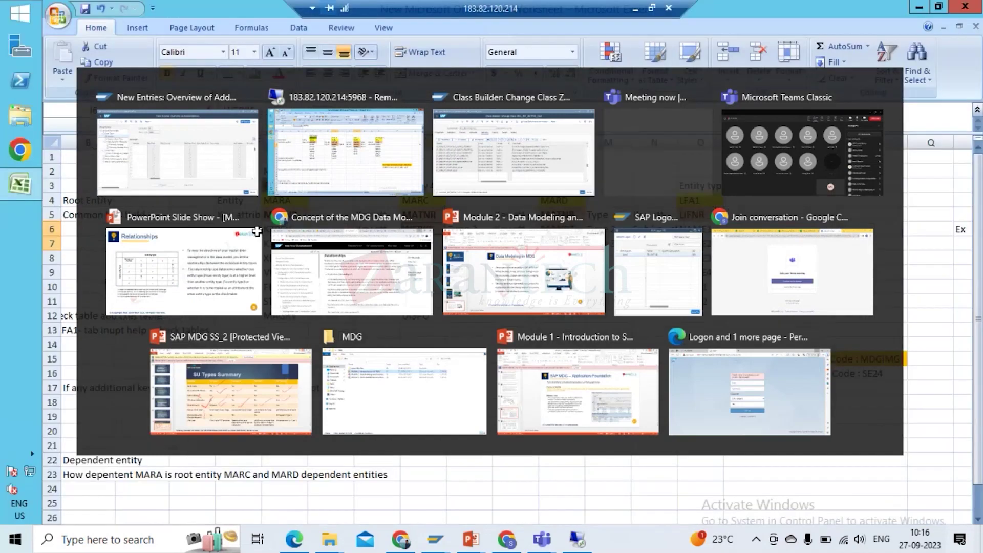
key("Left")
key("Left")
key("Left")
key("Up")
key("Down")
key("ctrl+shift+Down")
key("ctrl+c")
Return to SAP and paste the copied field names as both the attributes and the data elements of ZMARA
key("alt+Tab")
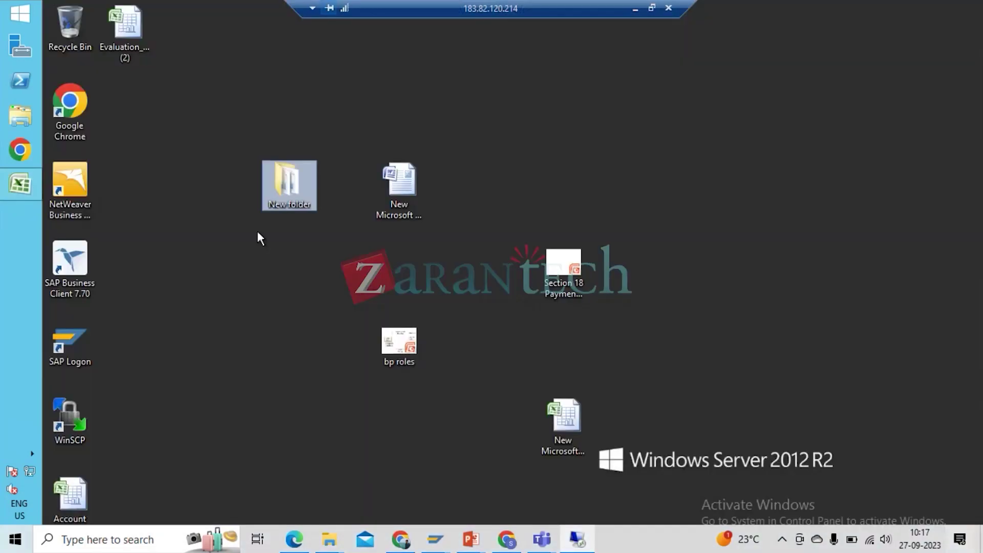
key("alt+Tab")
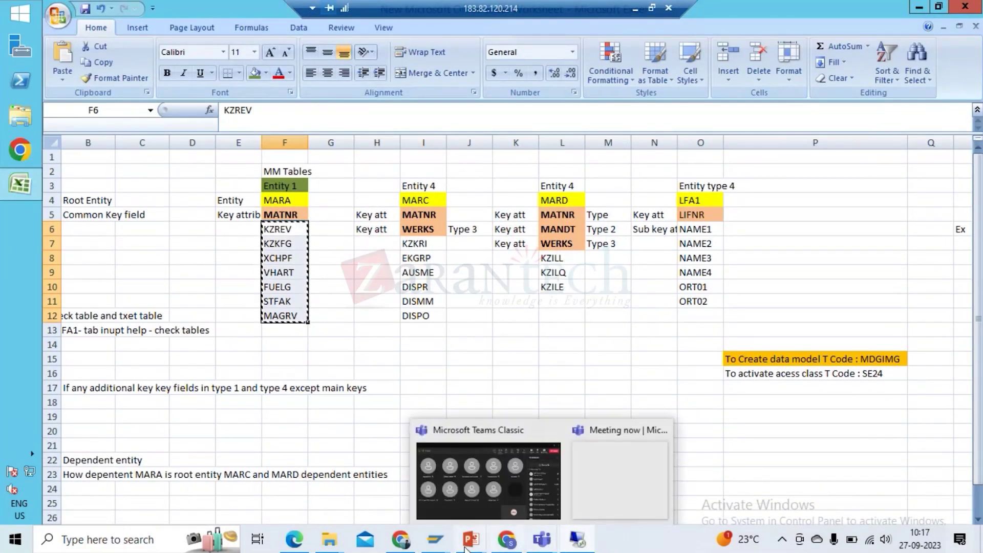
mouse_move(444, 544)
left_click(364, 476)
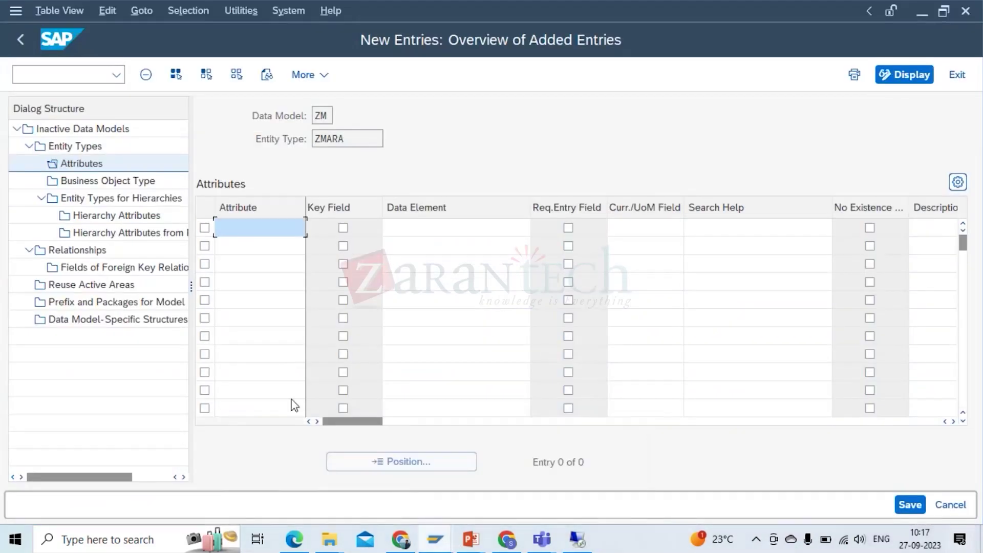
key("ctrl+v")
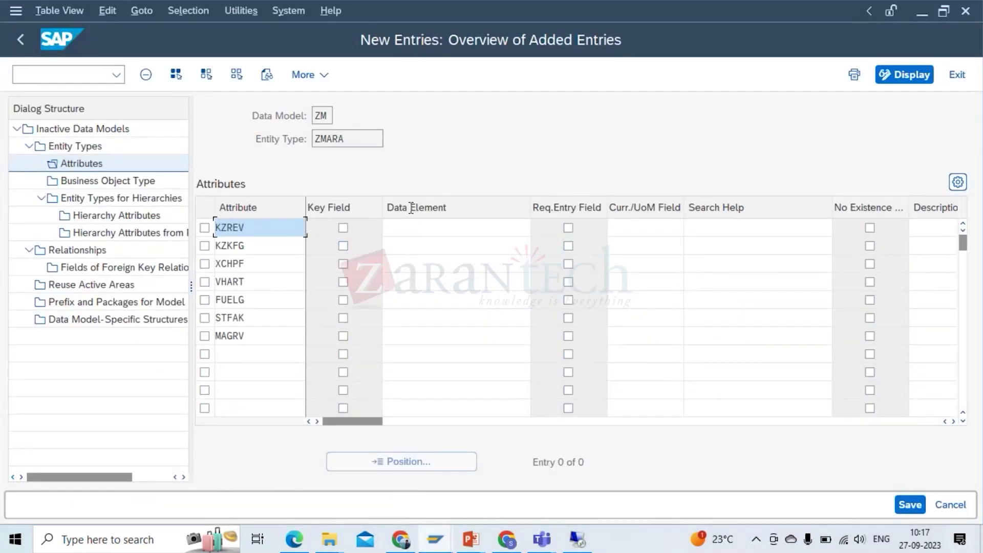
left_click(405, 230)
key("ctrl+v")
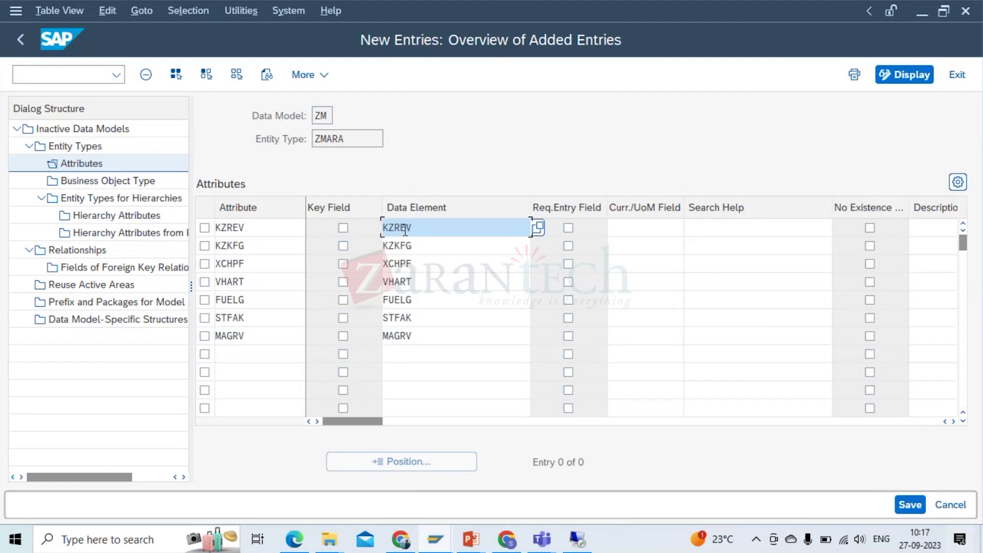
Rename the KZREV and KZKFG attributes as ZKZREV and ZKZKFG
left_click(268, 227)
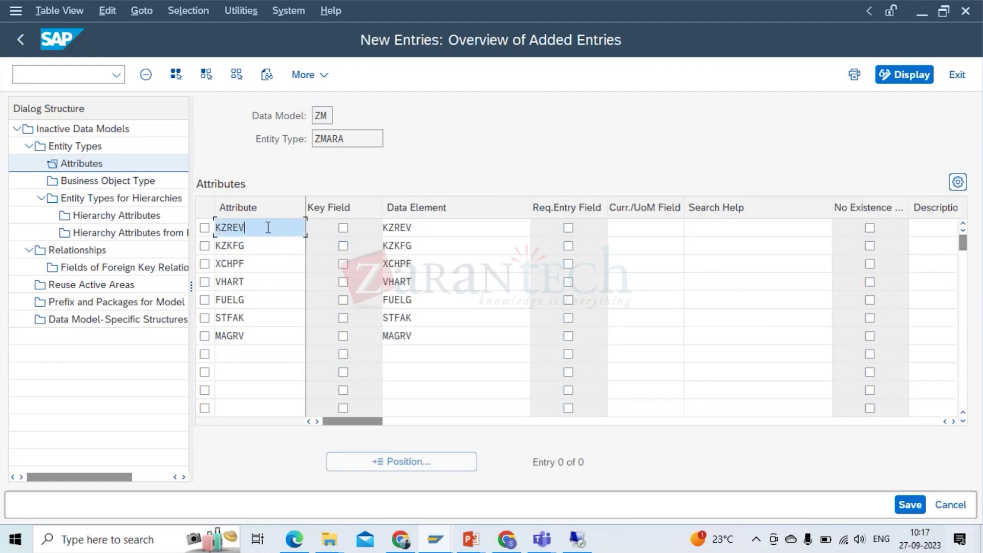
double_click(268, 228)
key("BackSpace")
type("ZKZREV")
left_click(264, 243)
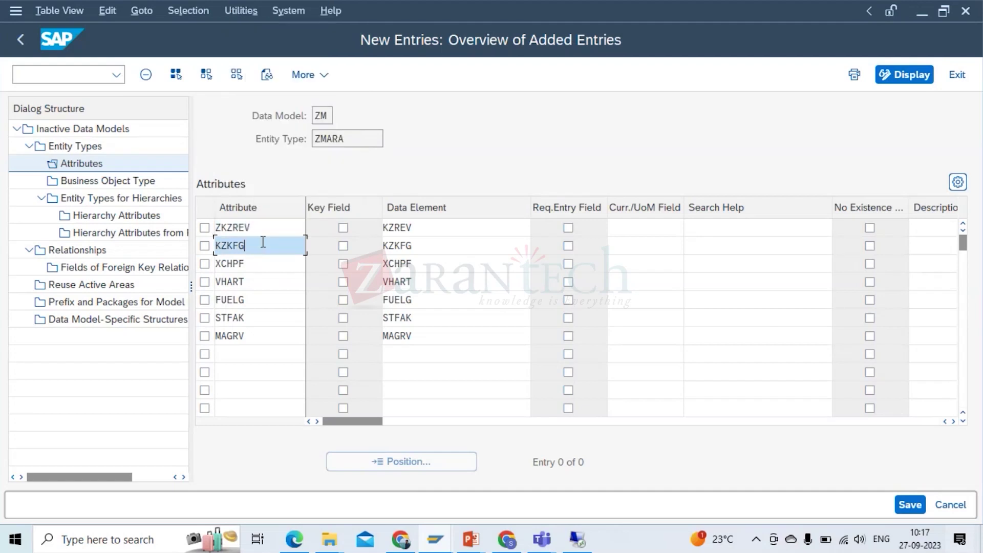
key("shift+Home")
key("BackSpace")
type("Z")
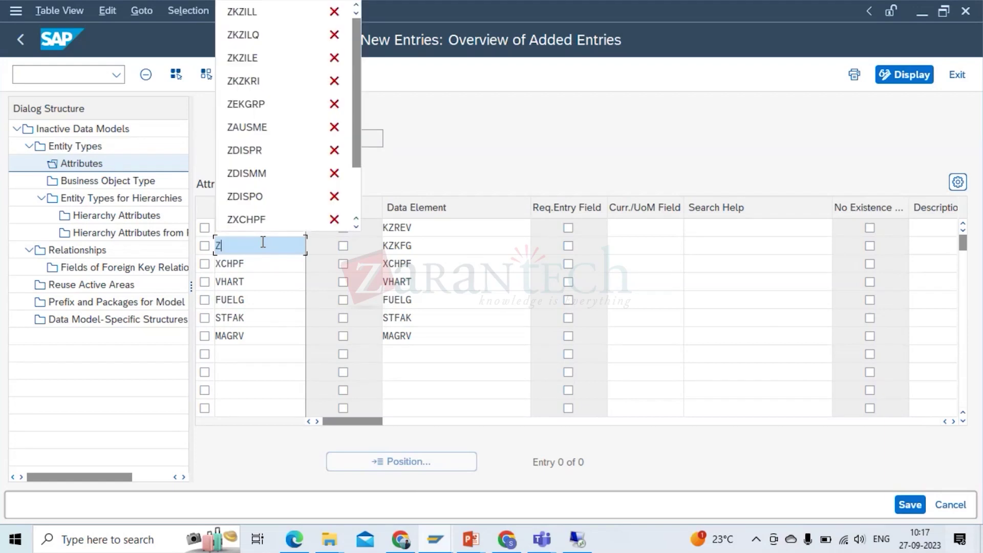
type("KZKFG")
Rename the XCHPF and VHART attributes as ZXCHPF and ZVHART
left_click(252, 261)
key("shift+Home")
key("BackSpace")
type("Z")
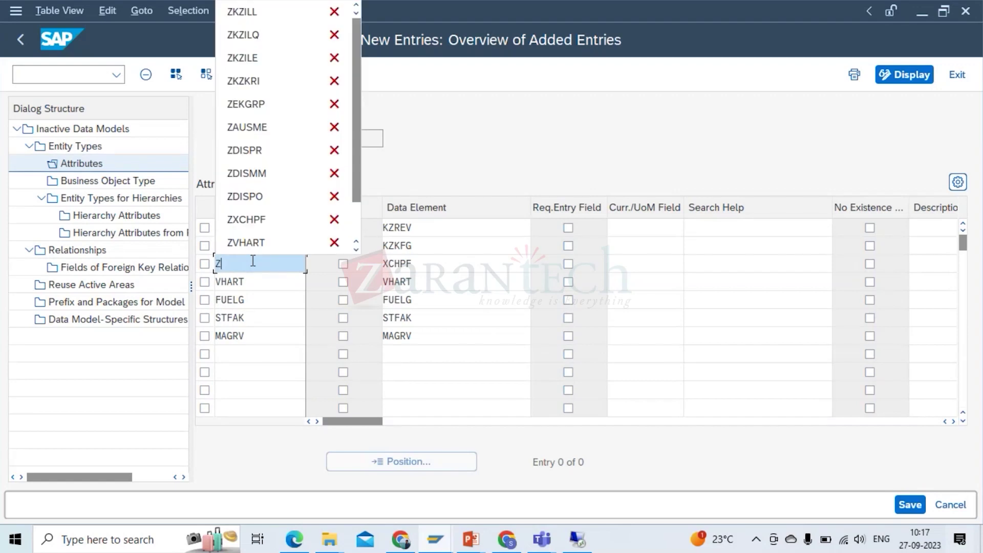
type("XCHPF")
left_click(256, 280)
double_click(255, 281)
type("ZVHART")
Rename the FUELG and STFAK attributes as ZFUELG and ZSTFAK
left_click(255, 298)
double_click(255, 298)
key("BackSpace")
type("ZFUELG")
left_click(255, 318)
double_click(256, 318)
key("BackSpace")
type("ZSTFAK")
Rename the MAGRV attribute as ZMAGRV and save the ZMARA attribute entries despite the issued messages
left_click(254, 336)
double_click(254, 335)
key("BackSpace")
type("Z")
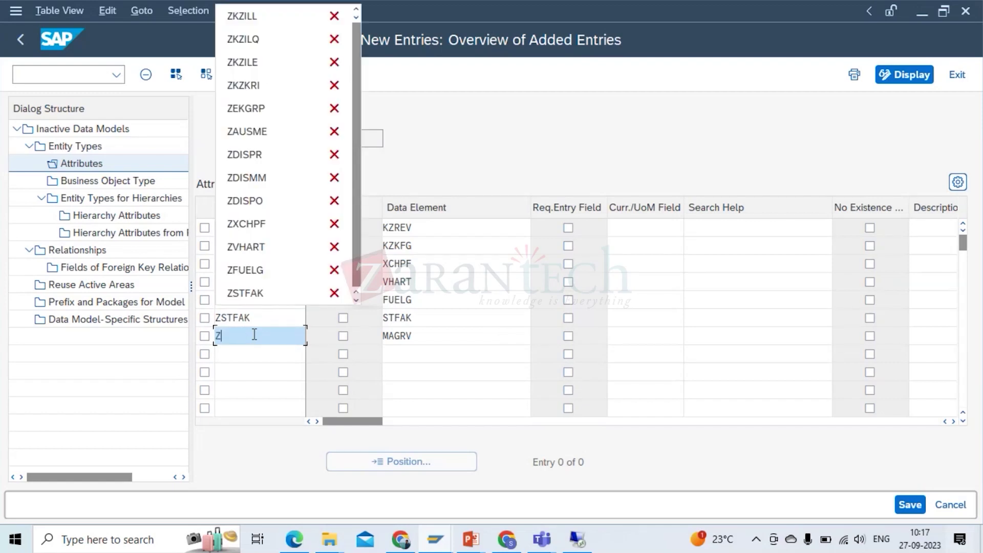
type("MAGRV")
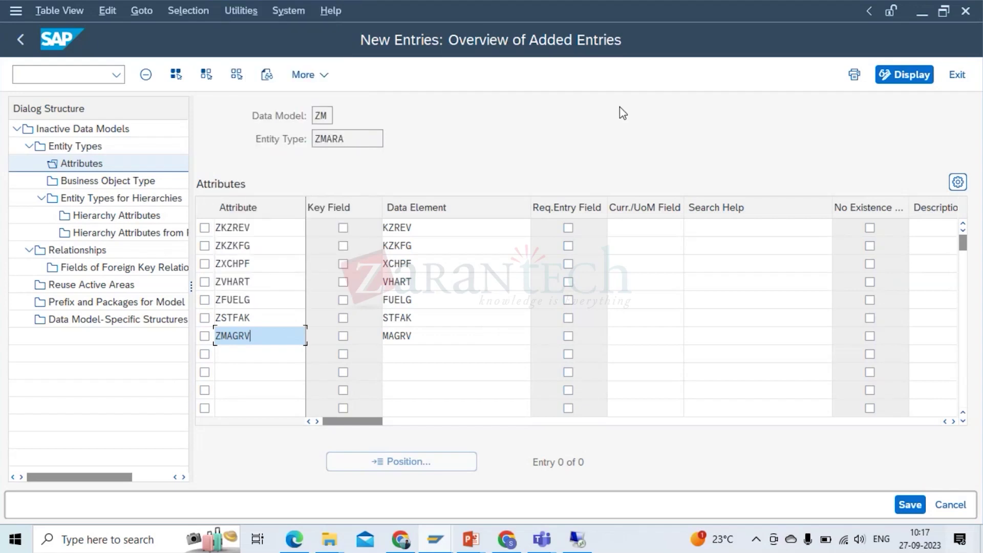
key("Return")
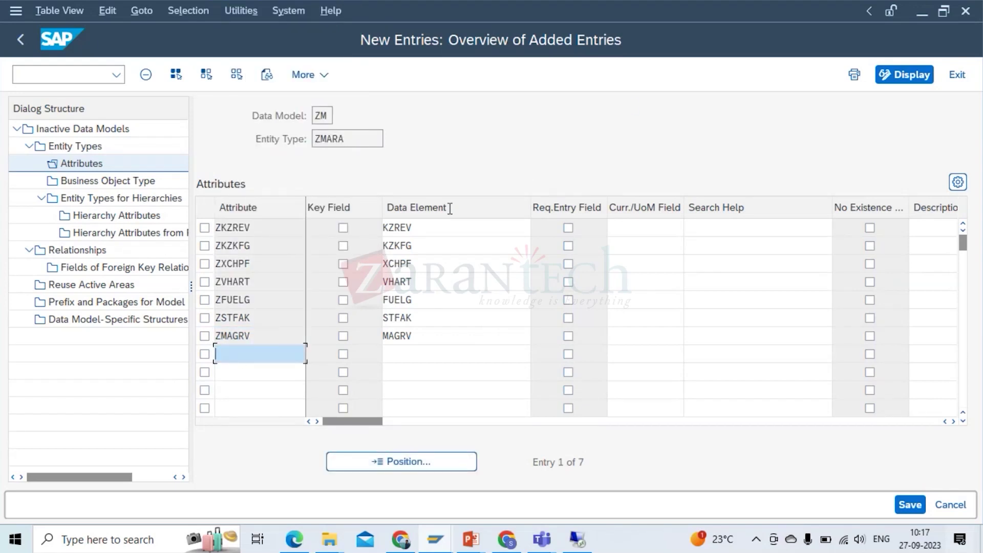
left_click(910, 506)
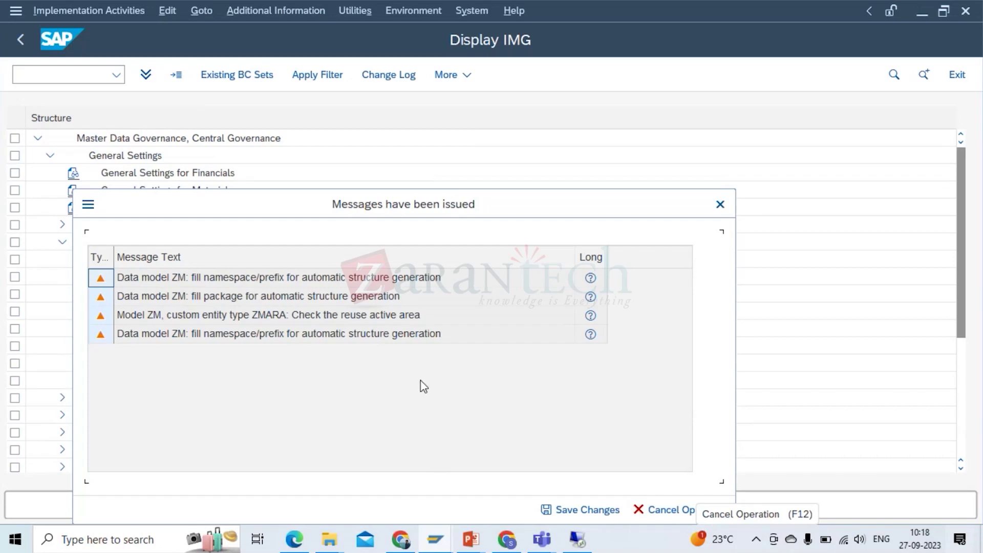
left_click(581, 509)
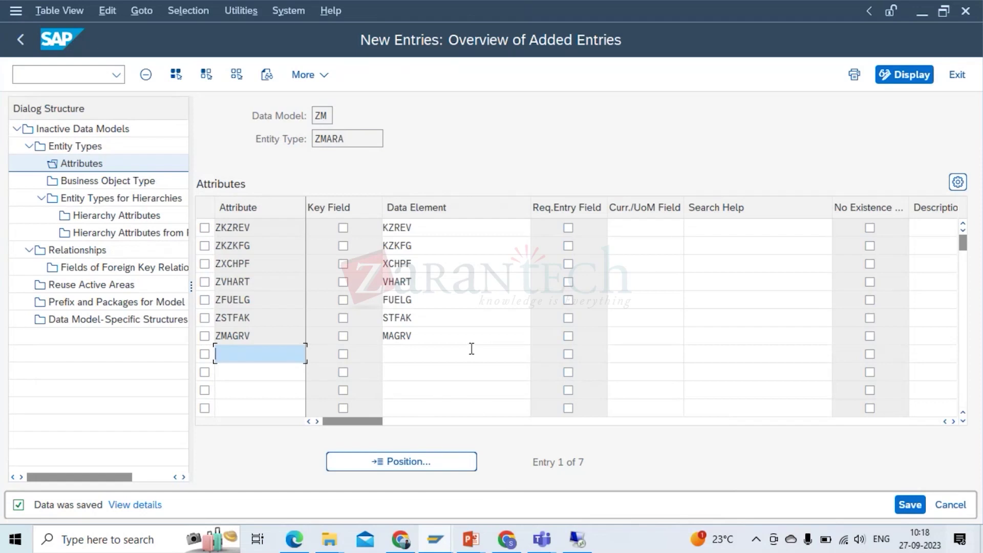
Set the data element of attribute ZKZREV to KZREV_D
left_click(432, 227)
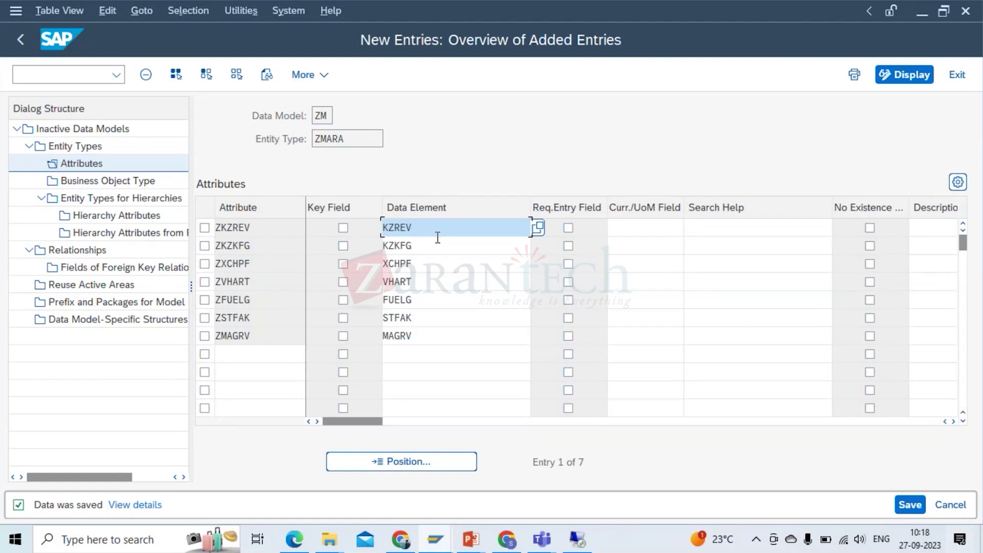
type("_D")
key("Return")
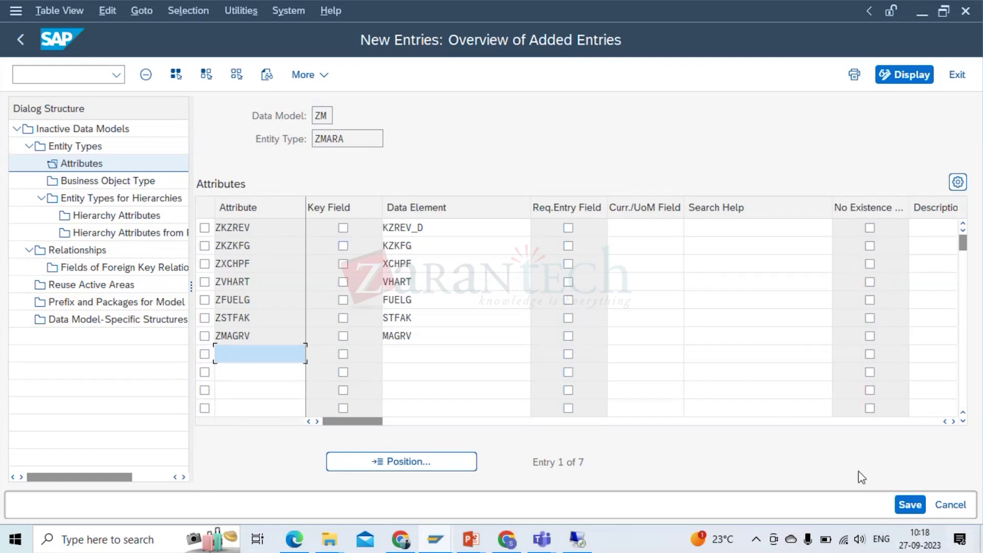
Try to save the ZMARA attributes with data element KZREV_D, check the ZKZREV message, and cancel the operation
left_click(908, 506)
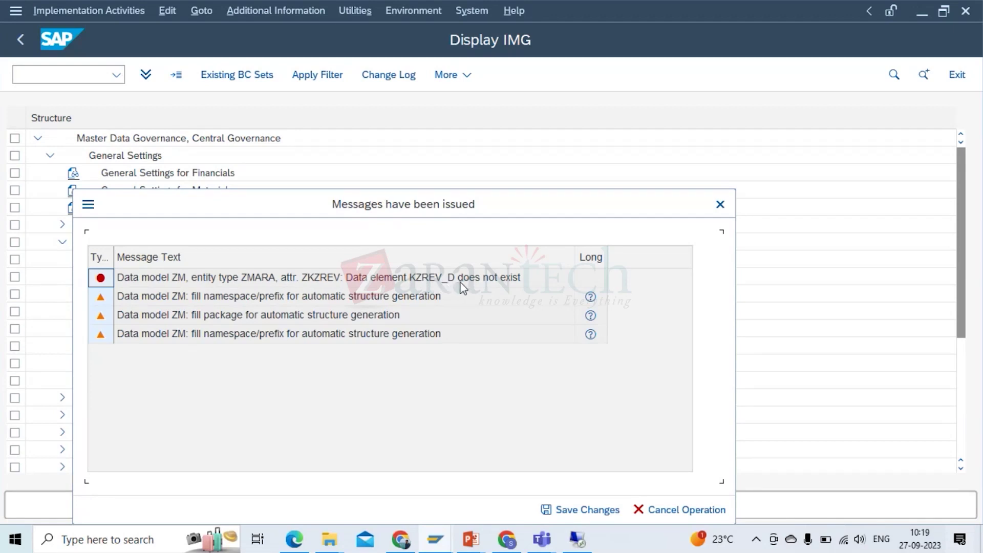
left_click(486, 281)
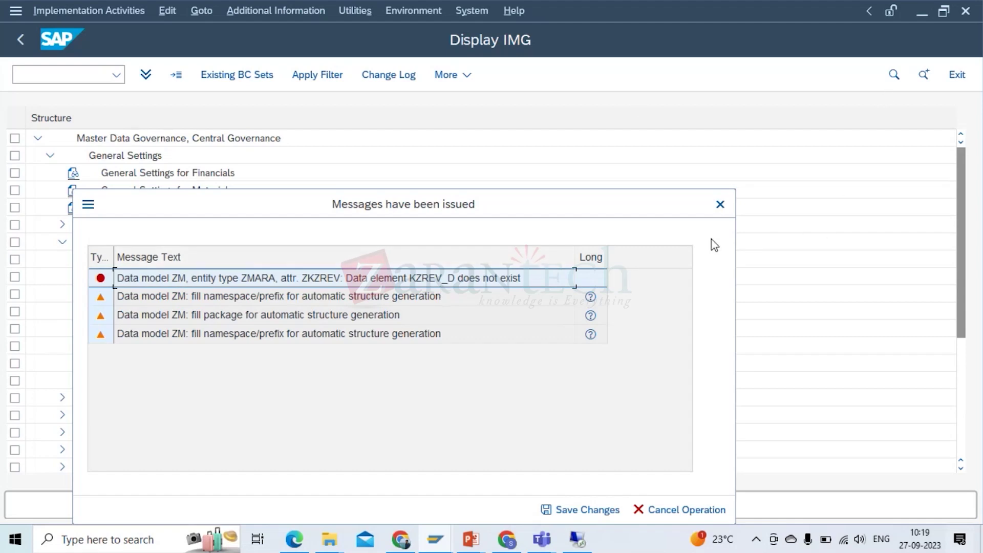
left_click(719, 210)
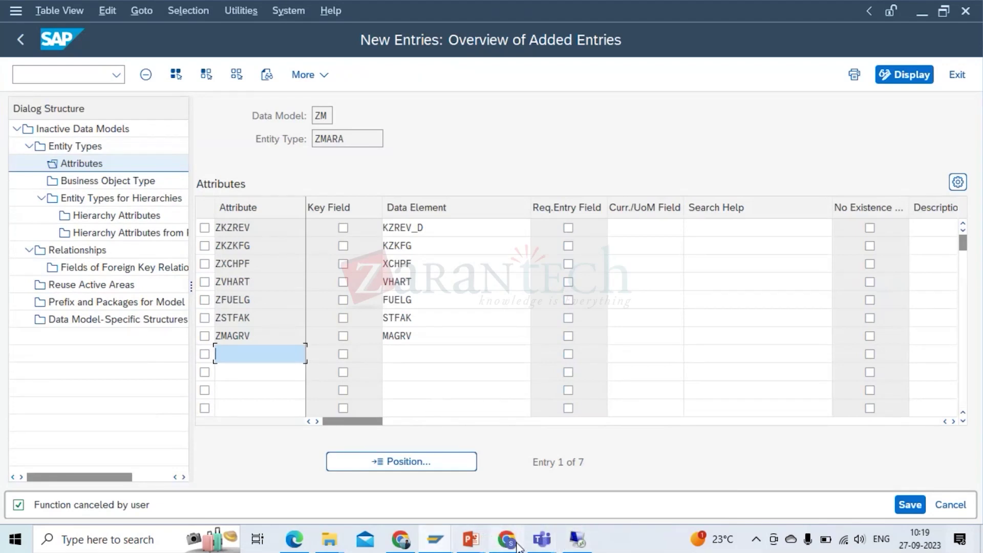
Switch to the Class Builder session, start transaction SE11, and display database table MARA
mouse_move(435, 539)
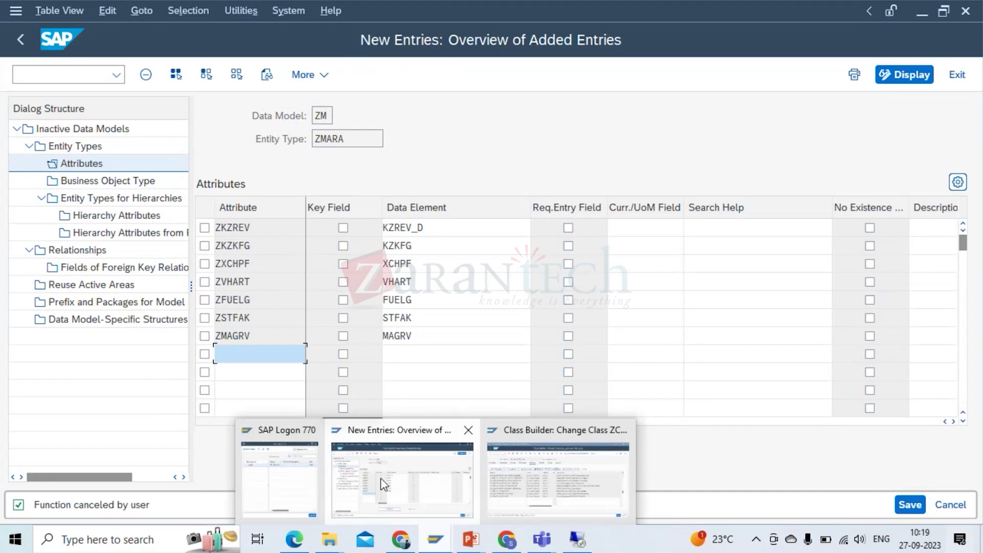
mouse_move(490, 463)
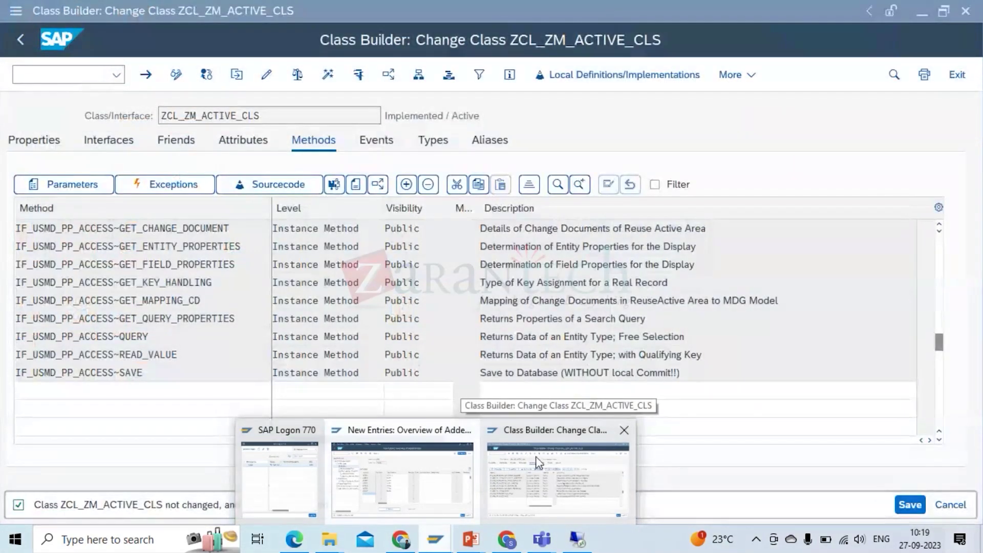
left_click(490, 463)
left_click(43, 76)
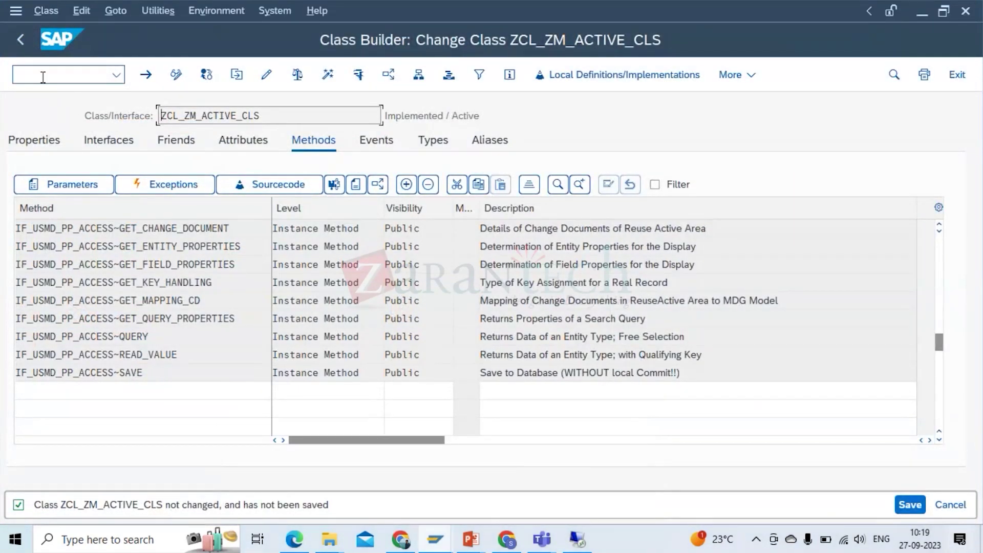
type("/nSEE")
key("BackSpace")
type("11")
key("Return")
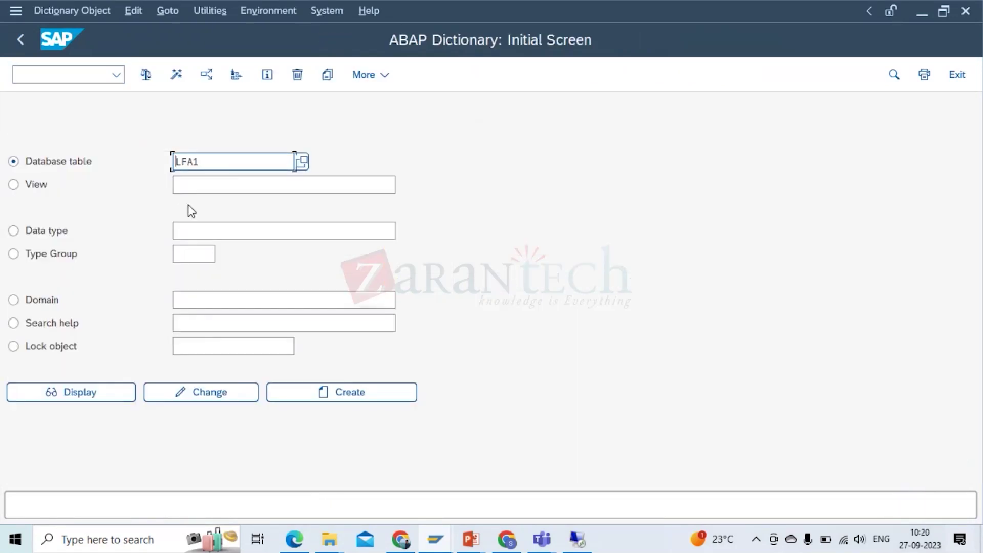
type("MARA")
left_click(92, 397)
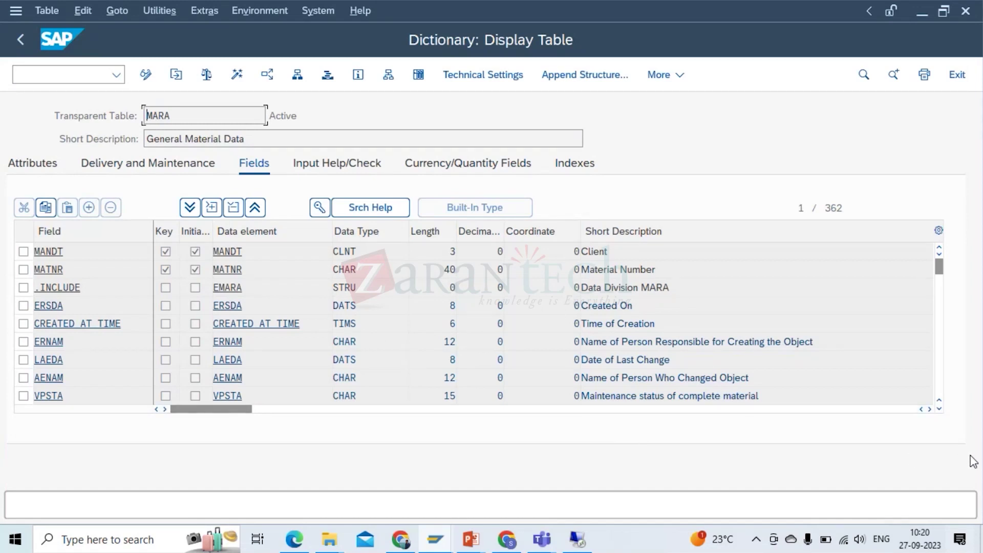
Examine the MARA fields and their data elements, and mark the PSTAT field for comparison with its data element
left_click(939, 408)
left_click(939, 409)
left_click(940, 409)
left_click(939, 409)
left_click(939, 409)
left_click(939, 409)
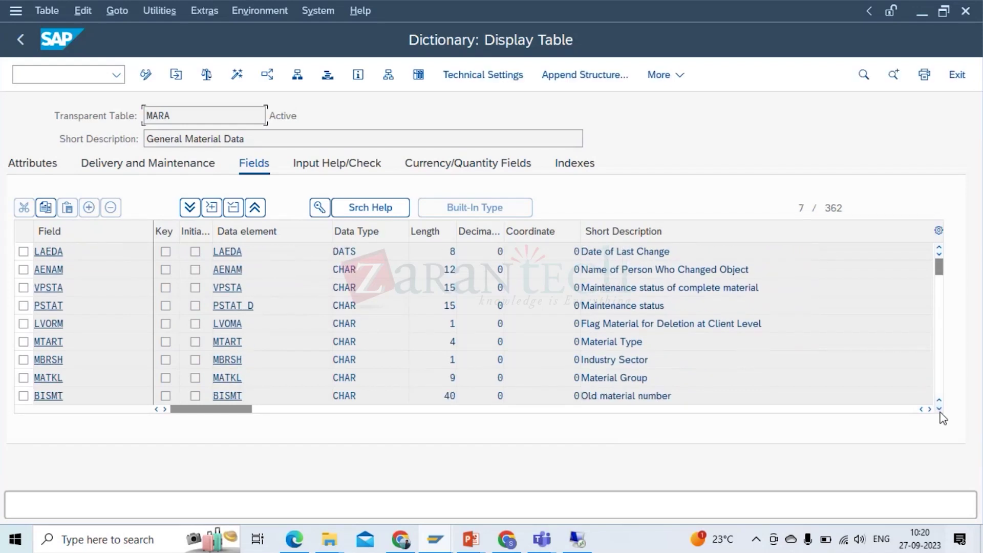
left_click(24, 307)
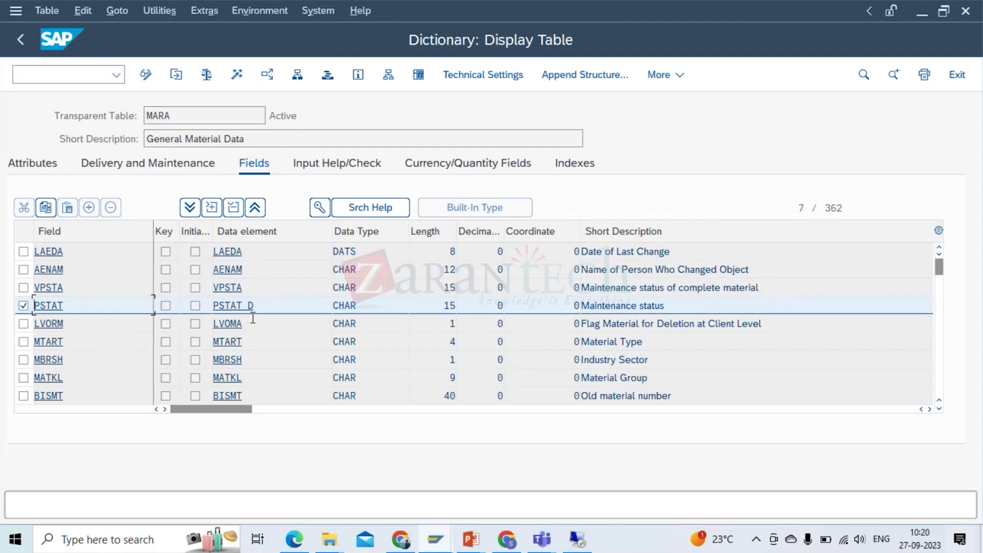
Return to the ZMARA attribute entries, try to save them again, and cancel at the issued messages
key("alt+Tab")
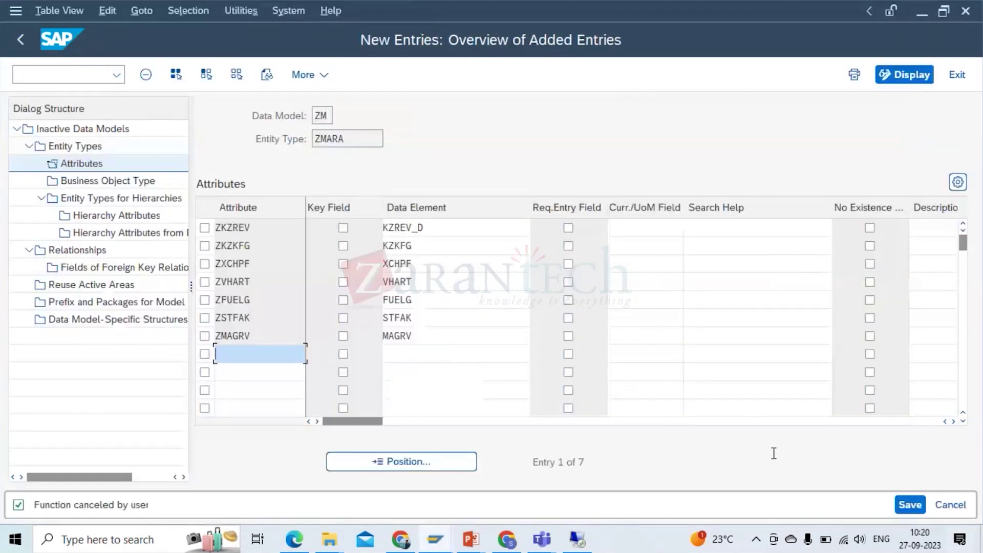
left_click(910, 505)
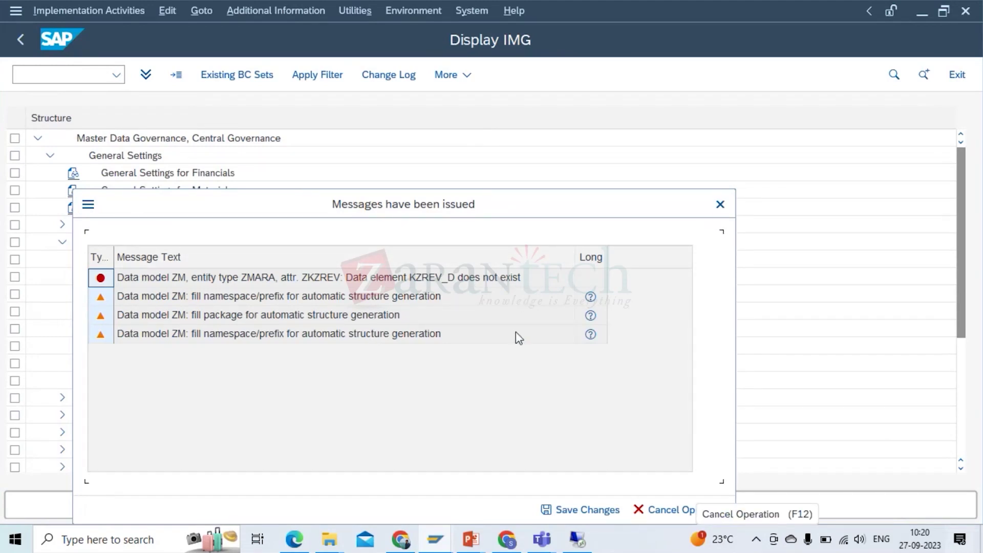
left_click(721, 205)
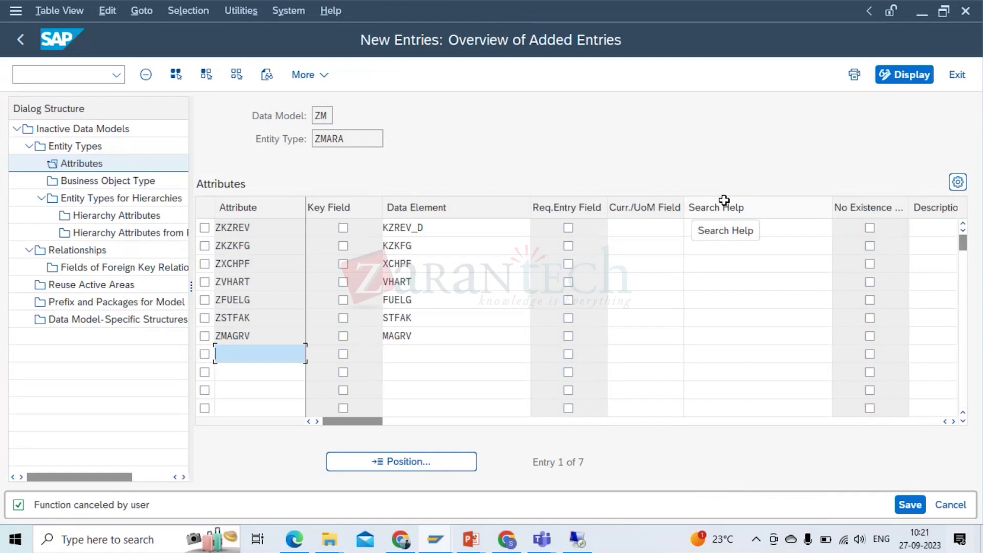
Set the data element of attribute ZKZREV to KZREV and save the entries despite the issued warnings
left_click(432, 231)
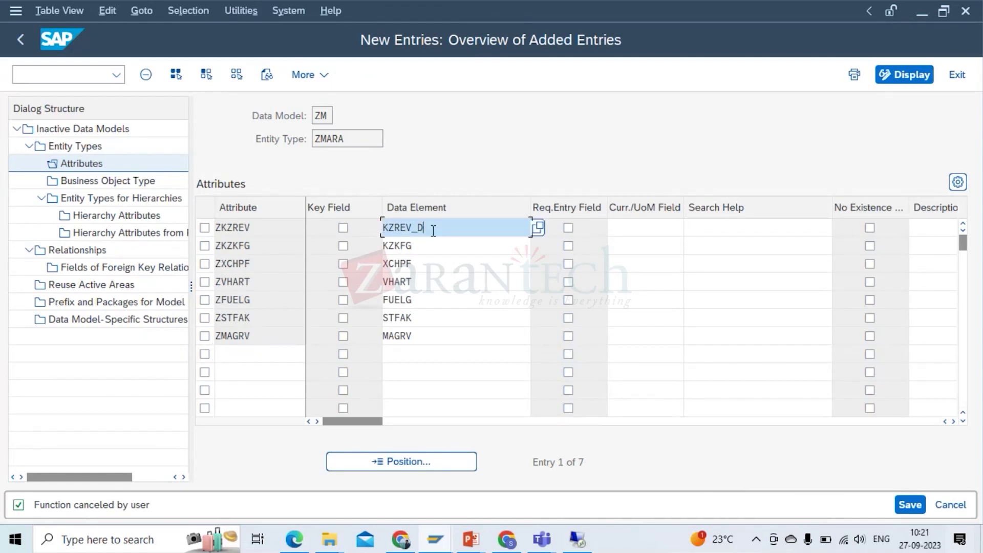
key("BackSpace")
key("BackSpace")
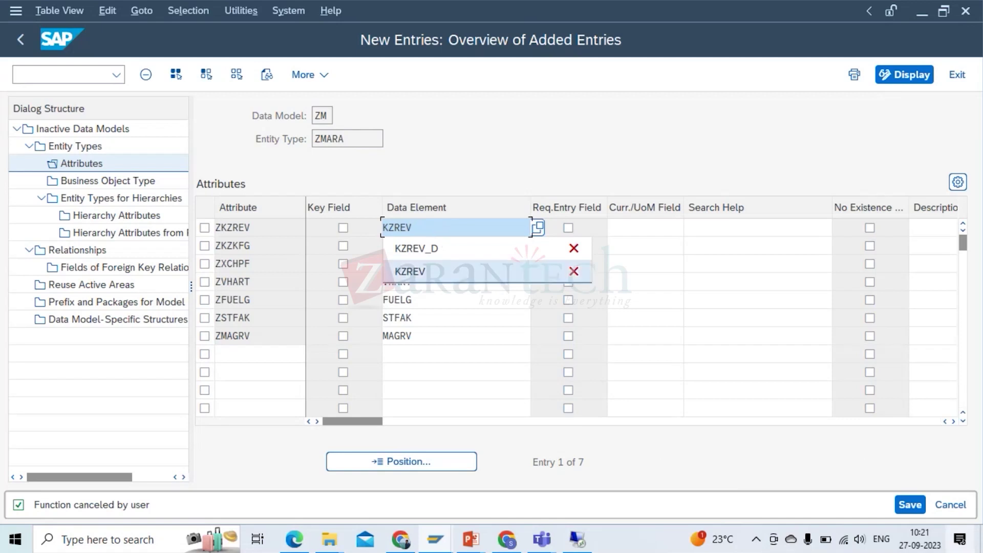
left_click(905, 504)
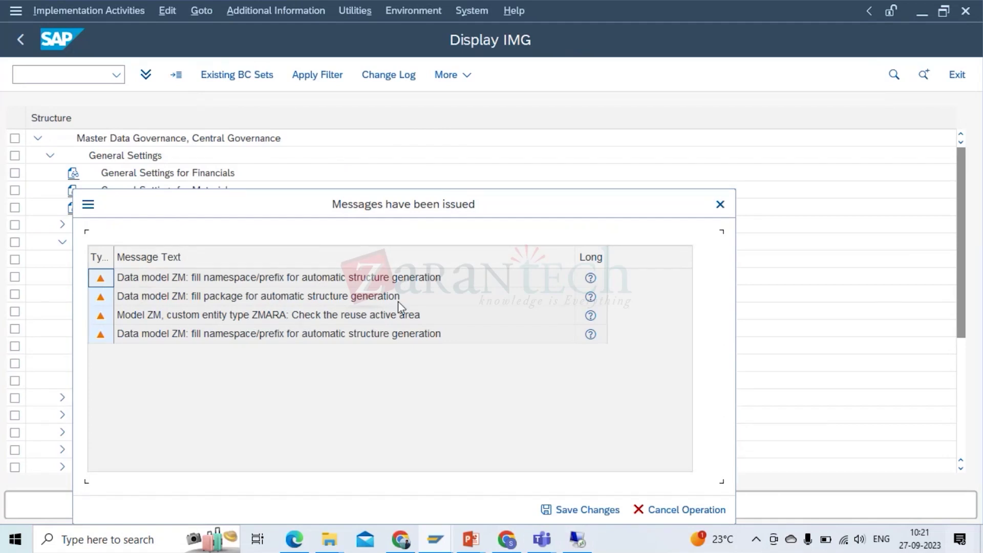
left_click(571, 510)
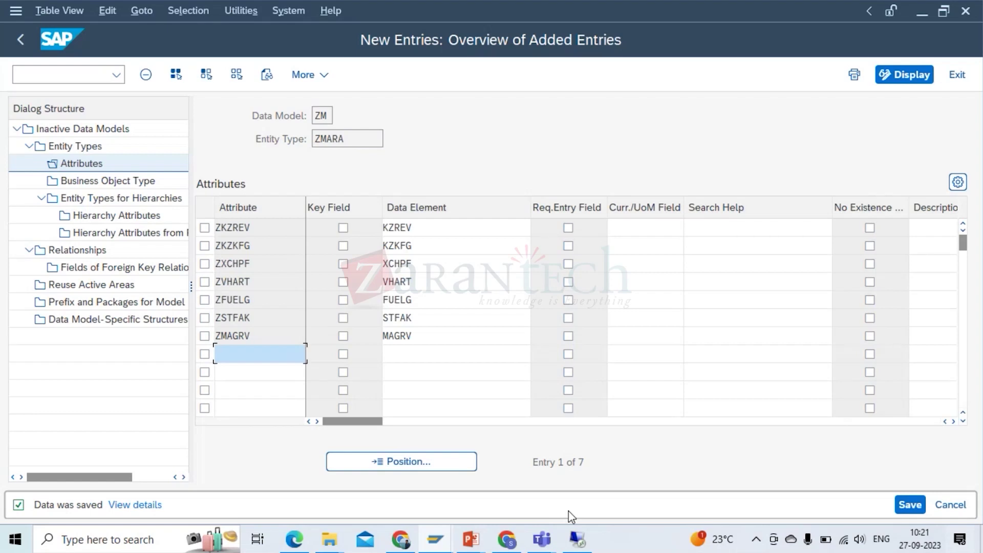
key("ctrl+s")
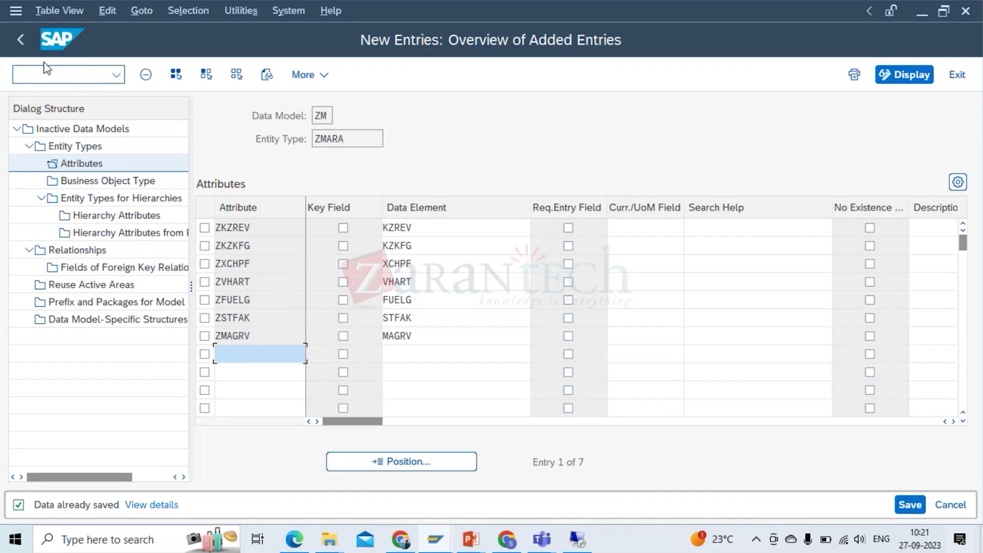
Return to the entity types overview of data model ZM and select entity type ZMARA
left_click(21, 38)
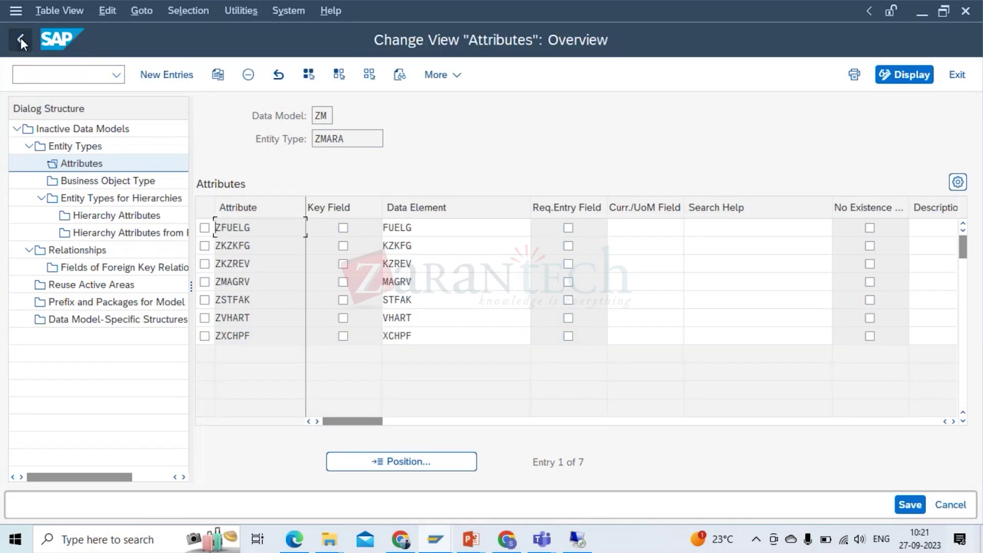
left_click(20, 38)
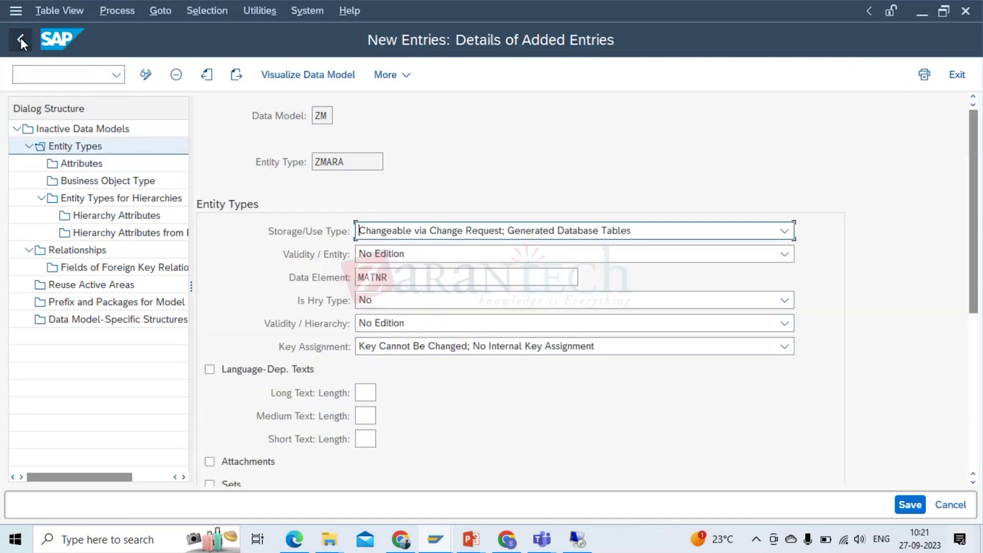
left_click(21, 38)
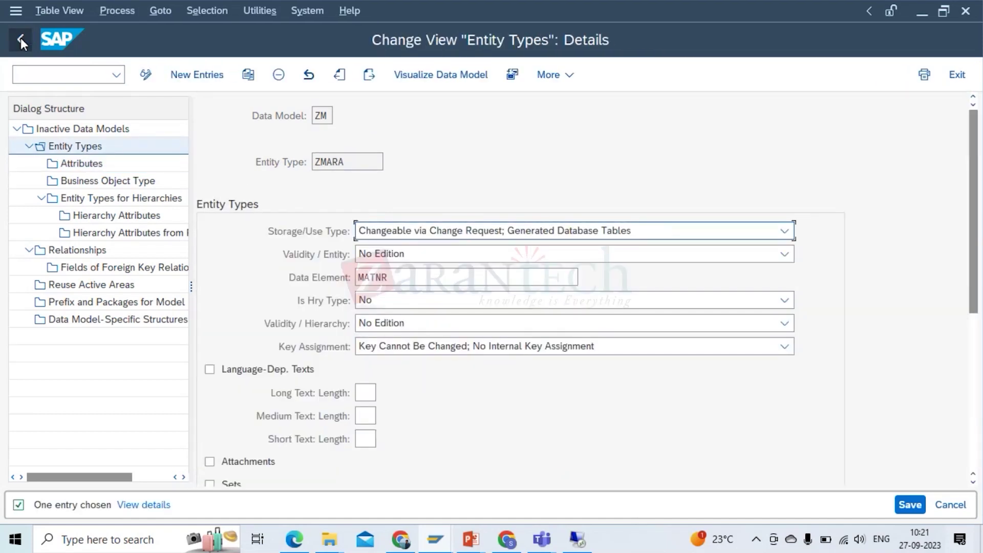
left_click(21, 38)
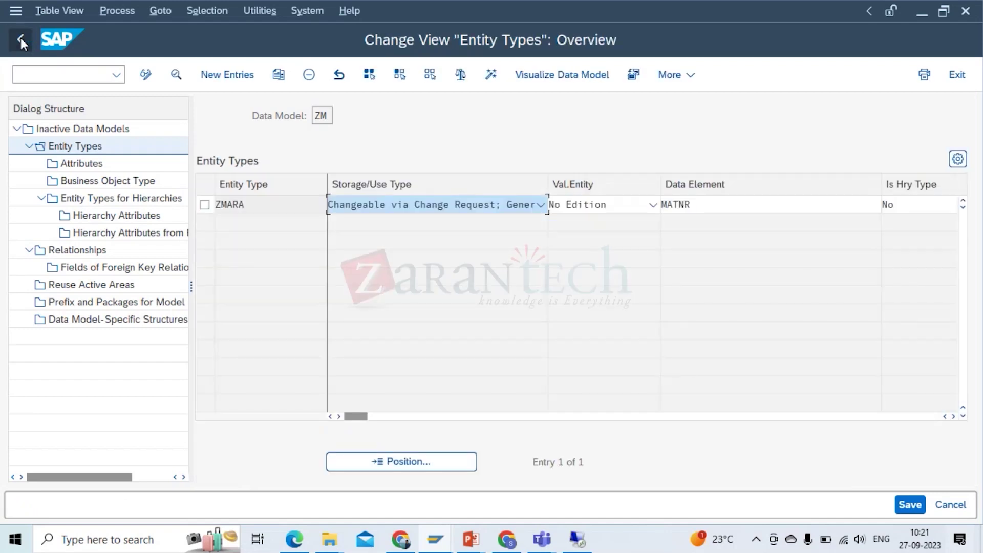
left_click(205, 205)
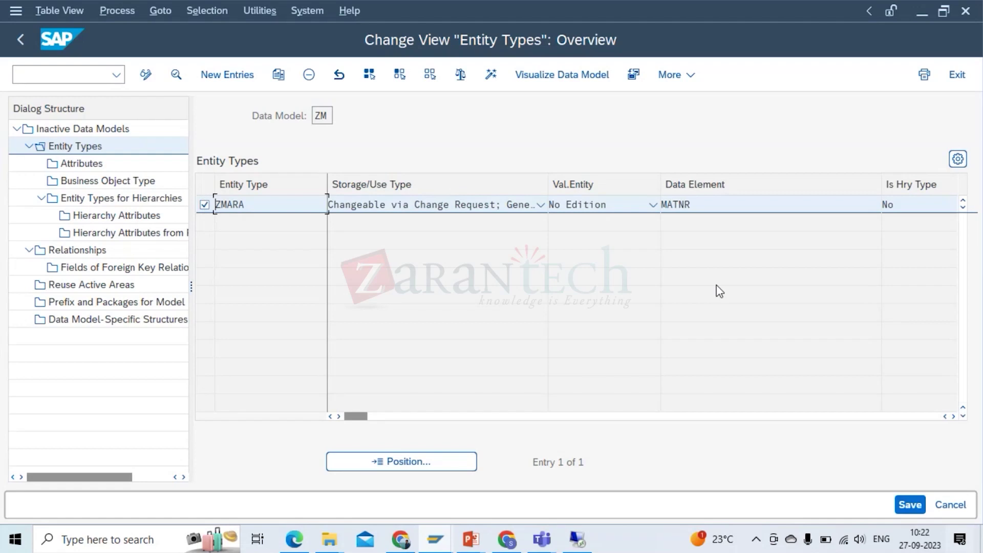
Examine the remaining entity type settings of ZMARA, including its active area, deletion, description and generated structure columns
left_click(954, 416)
left_click(954, 416)
left_click(954, 416)
left_click(953, 416)
left_click(954, 416)
left_click(953, 416)
left_click(953, 416)
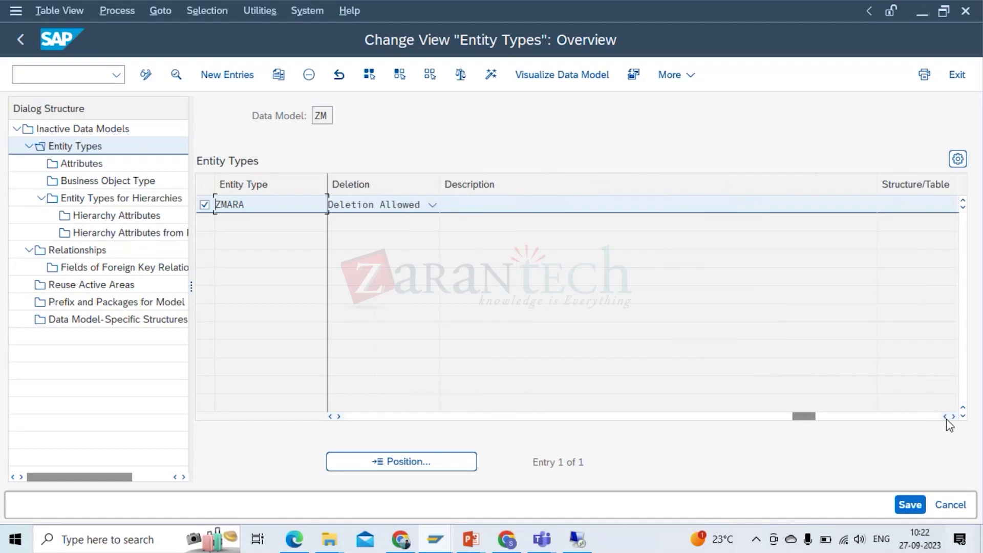
left_click(953, 416)
left_click(953, 416)
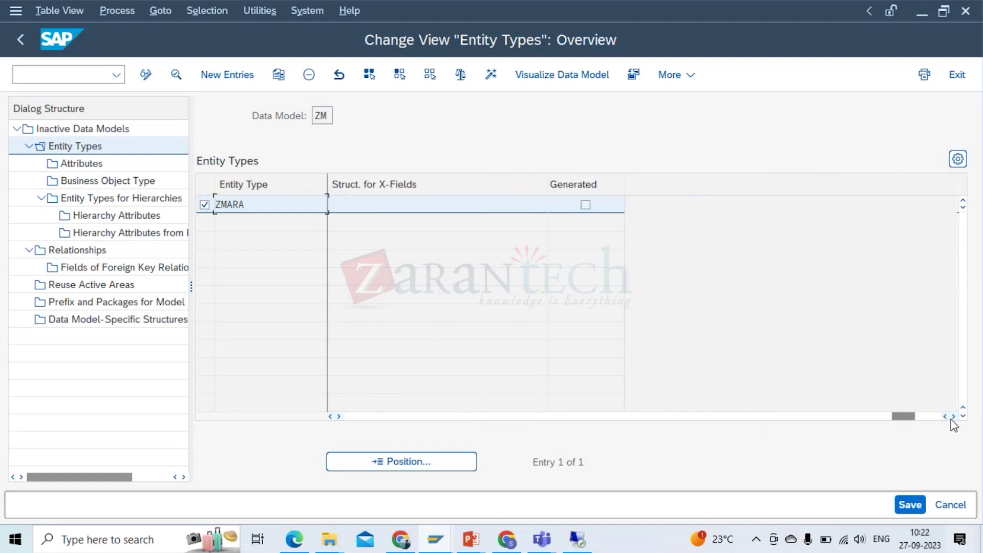
left_click(330, 416)
left_click(330, 416)
left_click(330, 416)
left_click(330, 416)
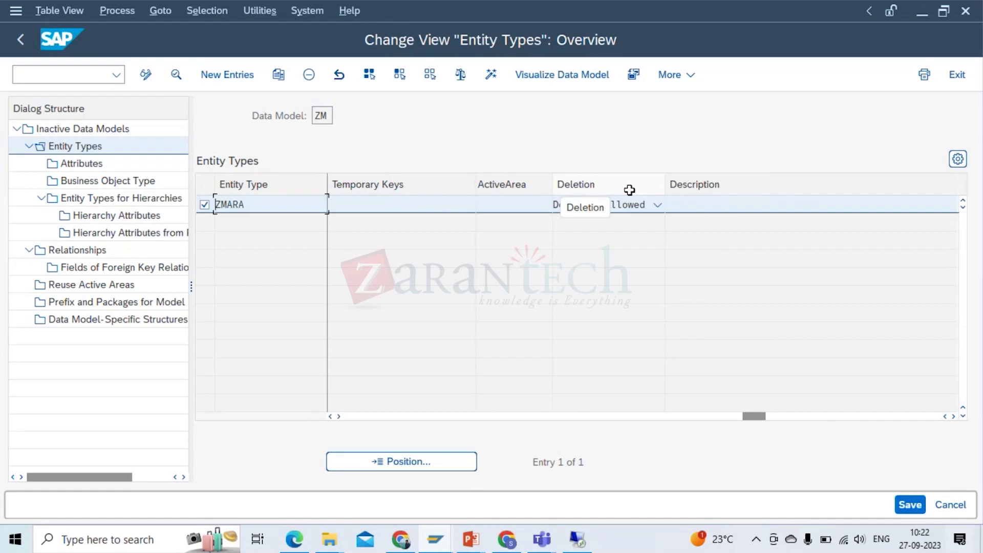
Choose Deletion Allowed as ZMARA's deletion setting, save, and open the entity type's details
left_click(657, 205)
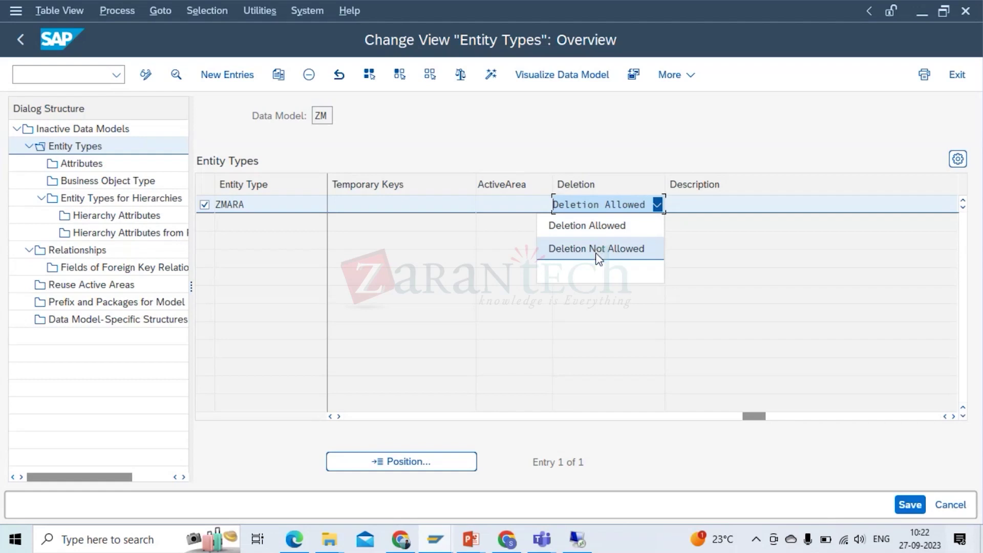
left_click(631, 229)
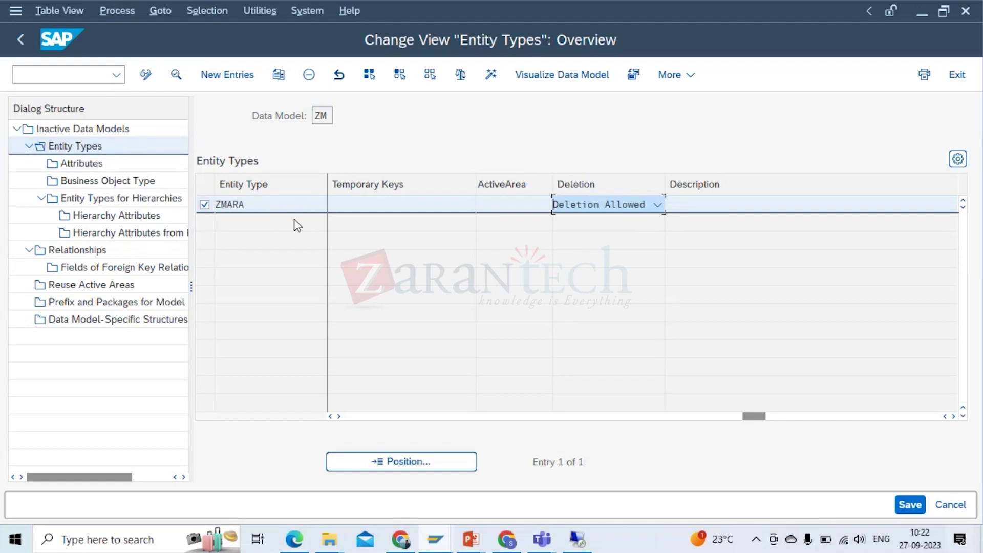
left_click_drag(551, 210, 550, 210)
key("ctrl+s")
key("F2")
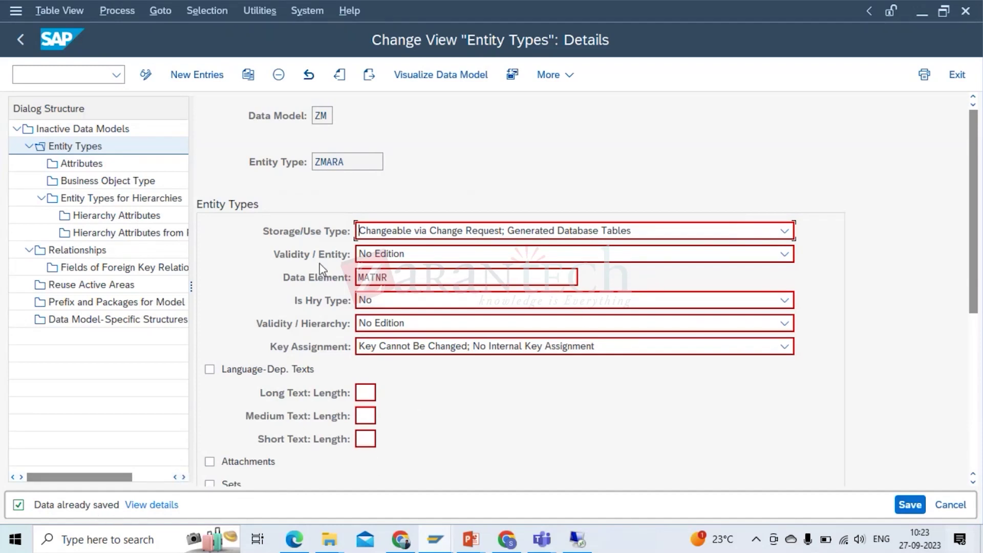
Reselect data model ZM in the inactive data models and start a new entity type entry named ZMARC
left_click(25, 40)
left_click(25, 39)
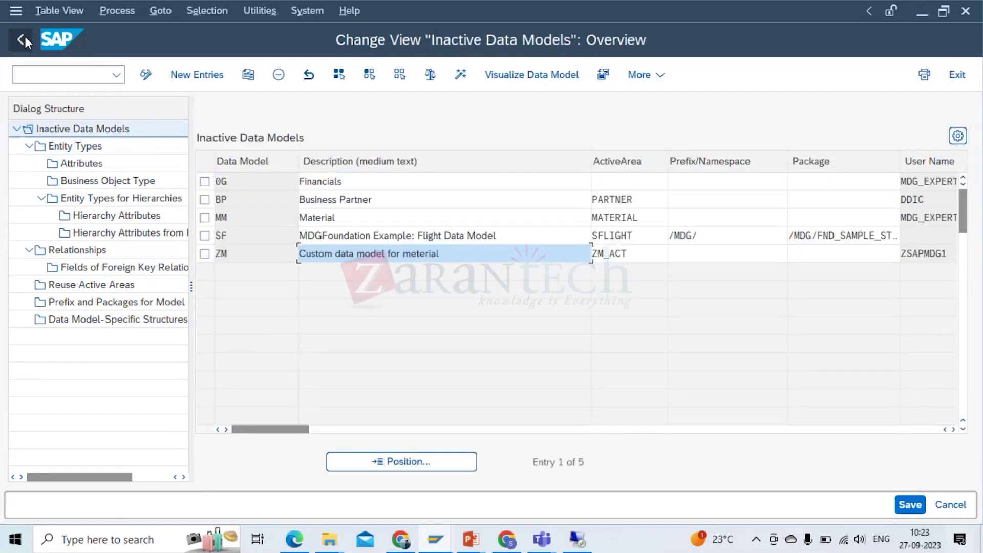
left_click(206, 255)
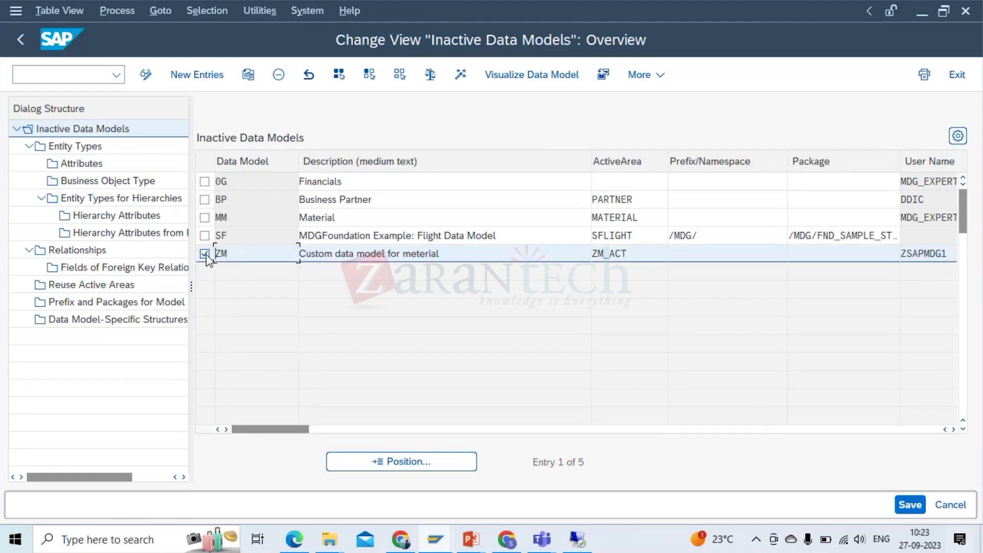
left_click(76, 148)
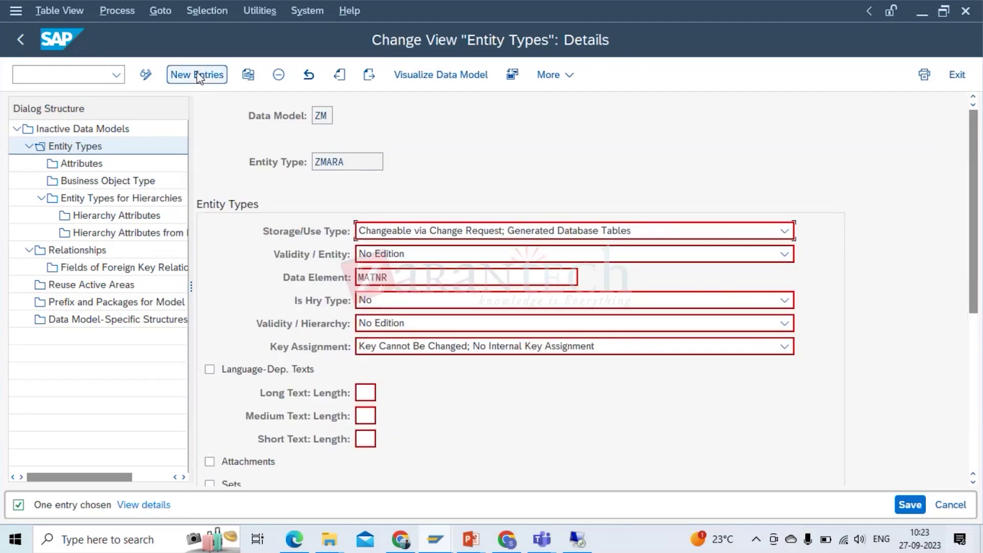
left_click(199, 76)
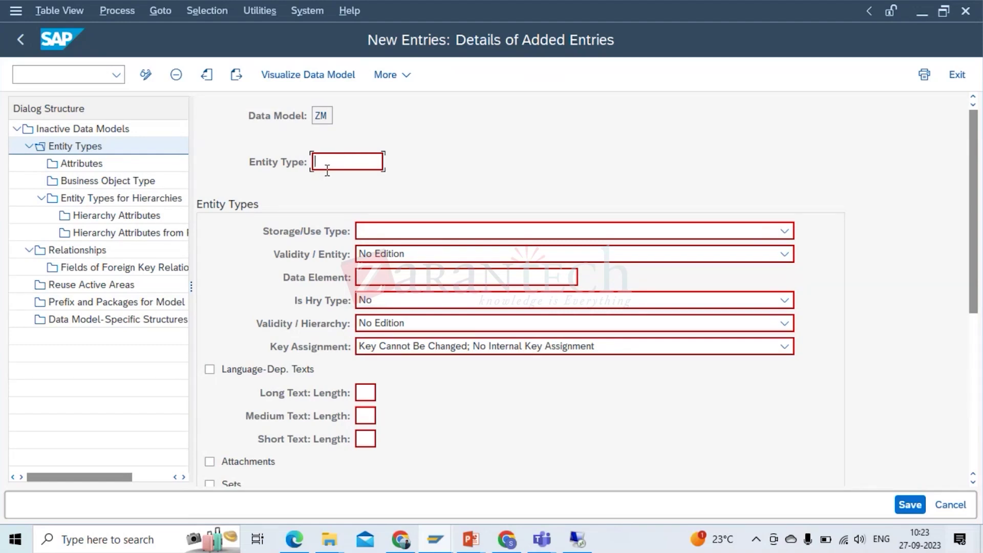
type("ZMARC")
Switch to the remote desktop worksheet and check the entity type noted above the MARC table
mouse_move(577, 543)
left_click(597, 463)
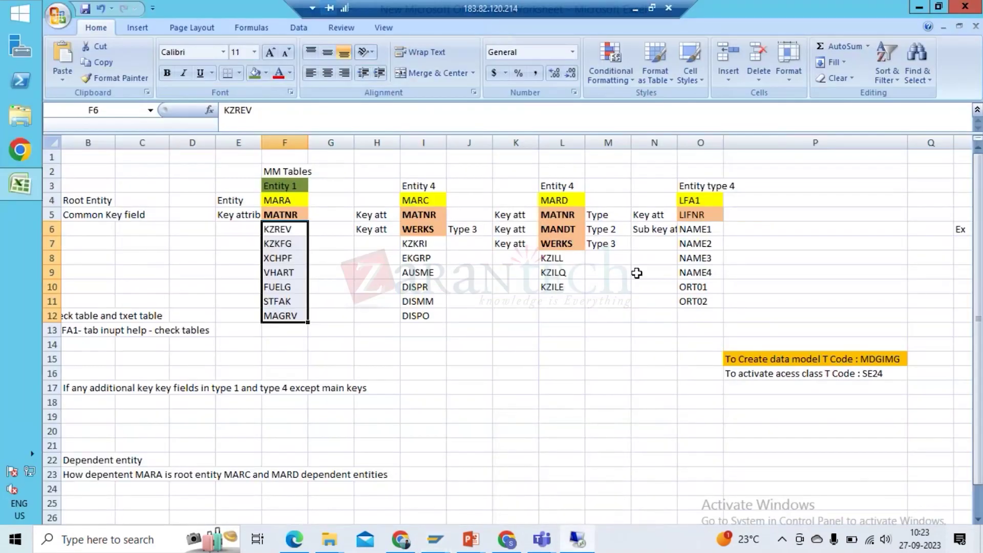
left_click(413, 199)
key("Down")
key("Up")
key("Up")
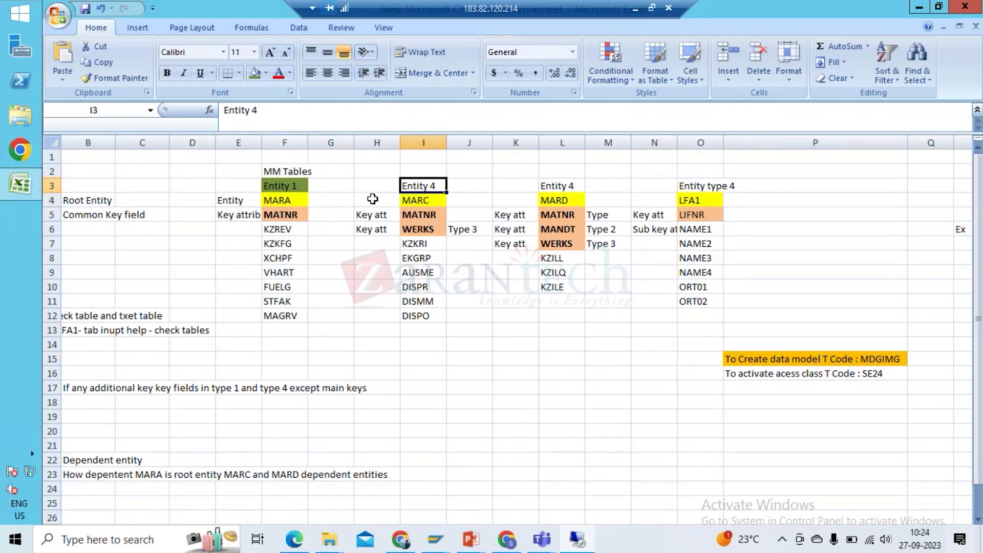
Shade the Entity 4 cell above MARC green, copy the MARC table name and switch back to the SAP entity type entry
left_click(253, 77)
key("Down")
key("ctrl+c")
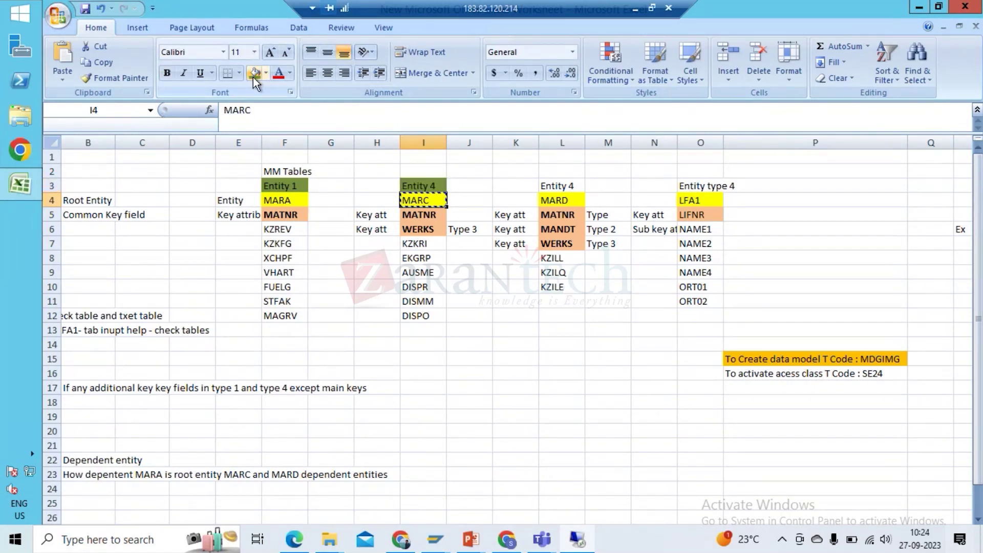
key("alt+Tab")
key("alt+Tab")
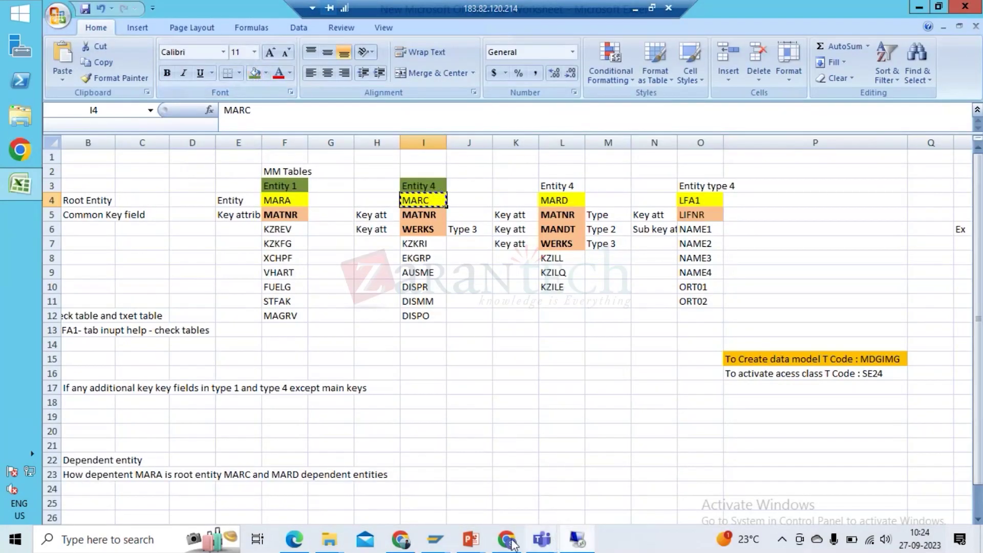
mouse_move(446, 538)
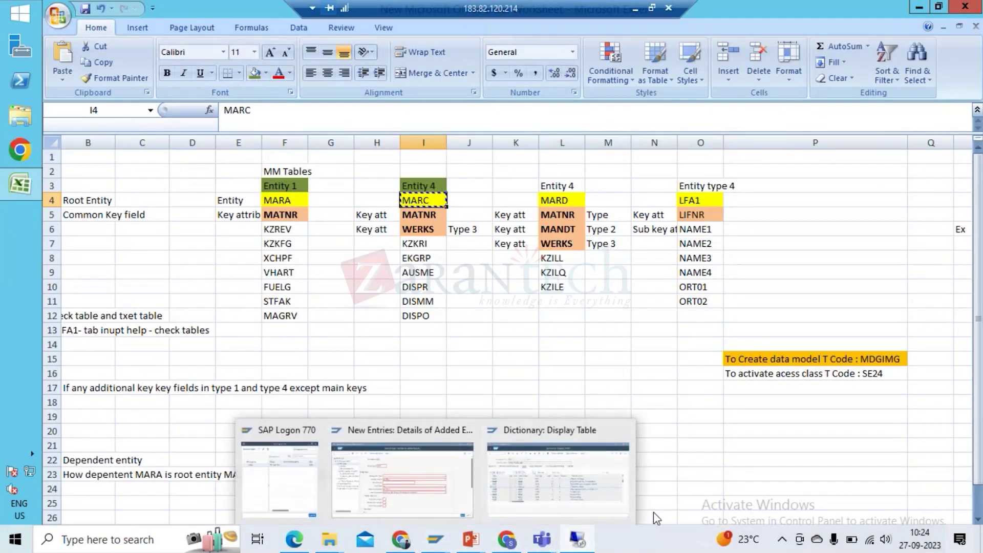
left_click(402, 479)
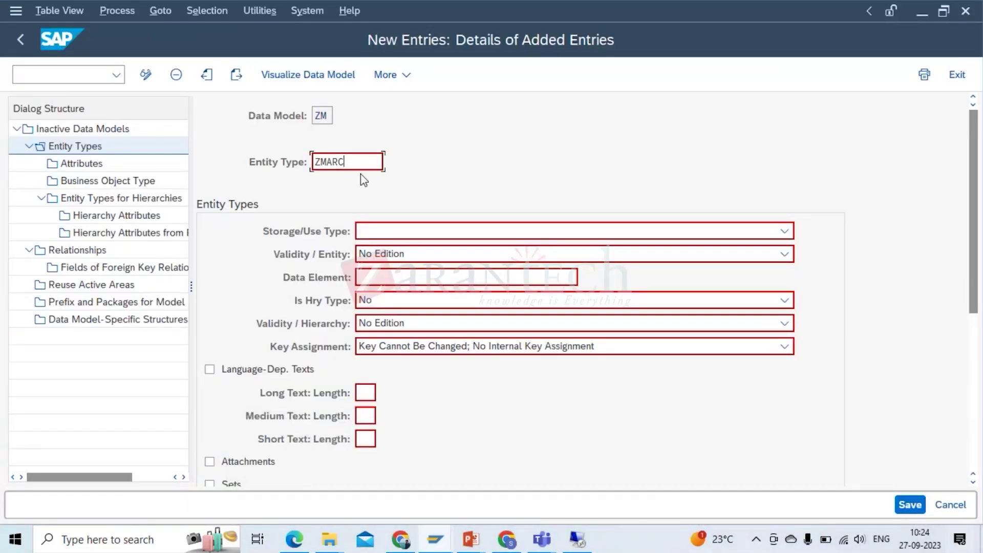
Set ZMARC's storage/use type to Changeable via Other Entity Type; Generated Database Tables, leave the data element empty and save the changes
key("ctrl+a")
key("Right")
key("Left")
left_click(786, 232)
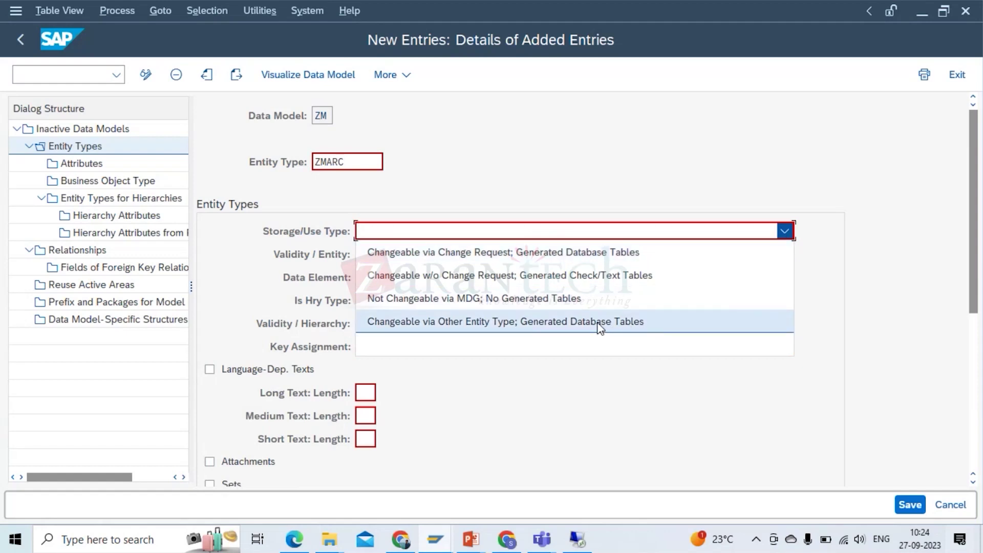
left_click(600, 326)
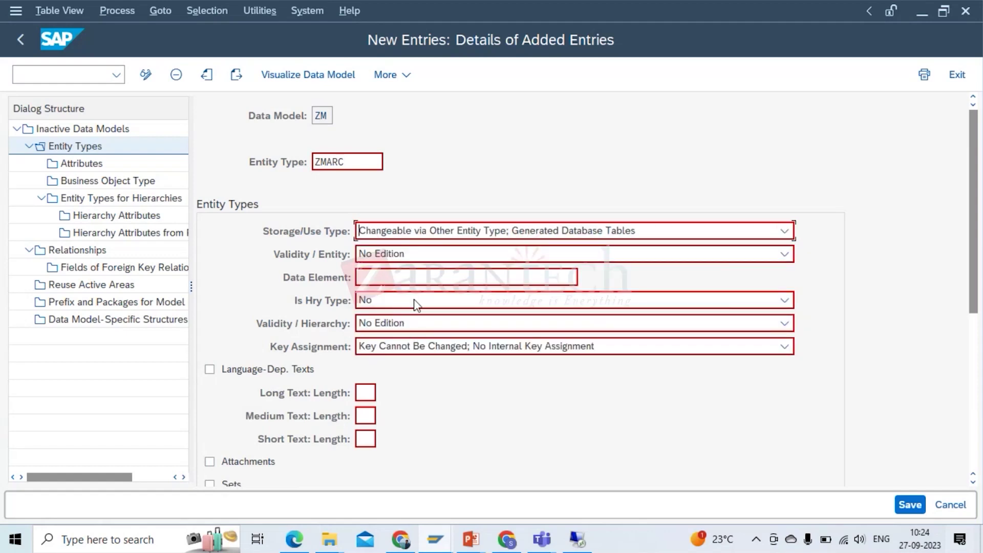
left_click(388, 279)
key("shift+F3")
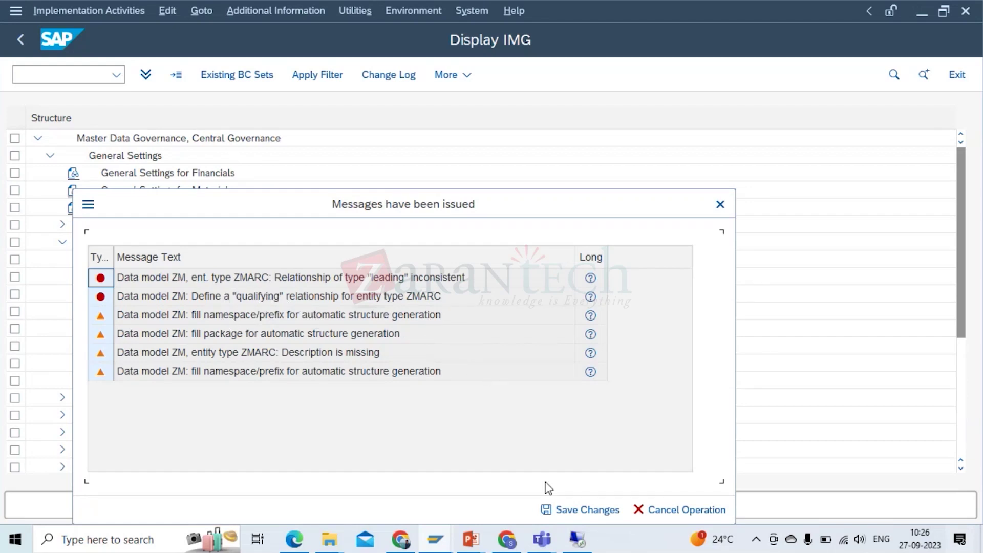
left_click(571, 509)
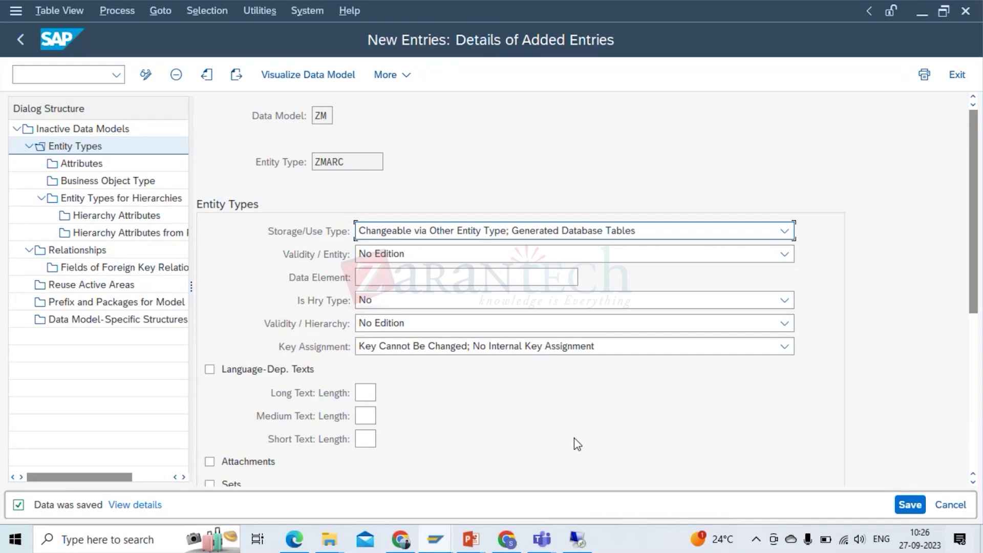
Start new attribute entries for ZMARC and copy the MARC fields KZKRI through DISPO from the remote desktop worksheet
double_click(78, 165)
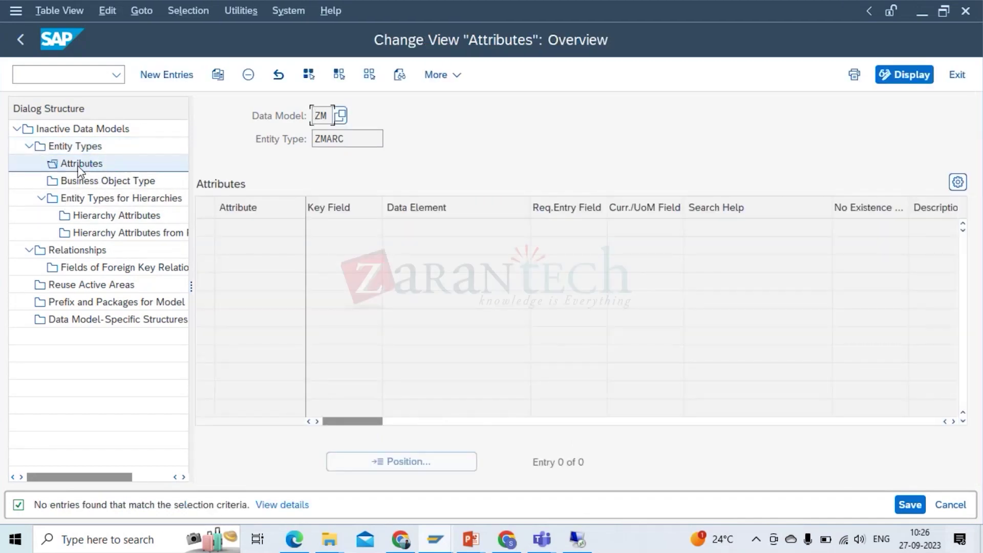
left_click(177, 77)
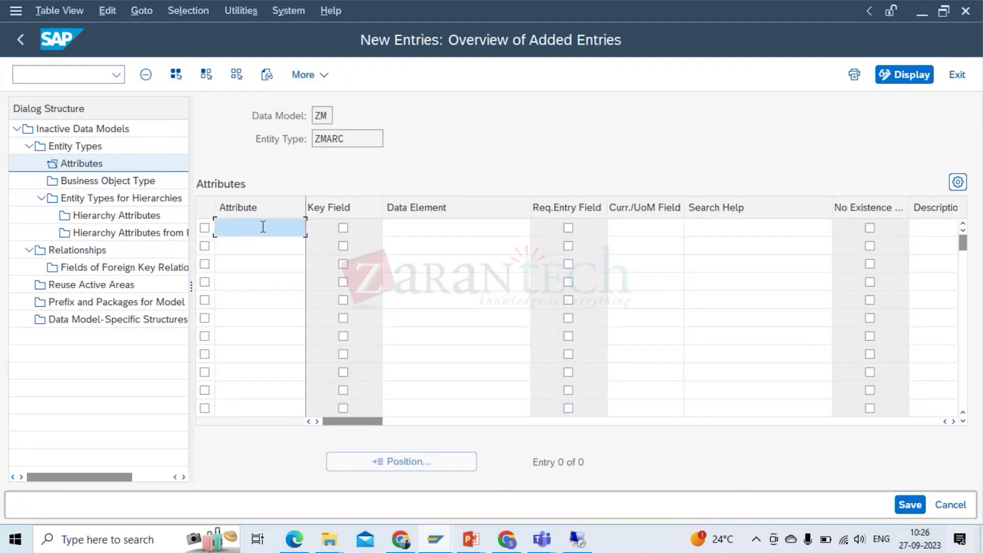
key("alt+Tab")
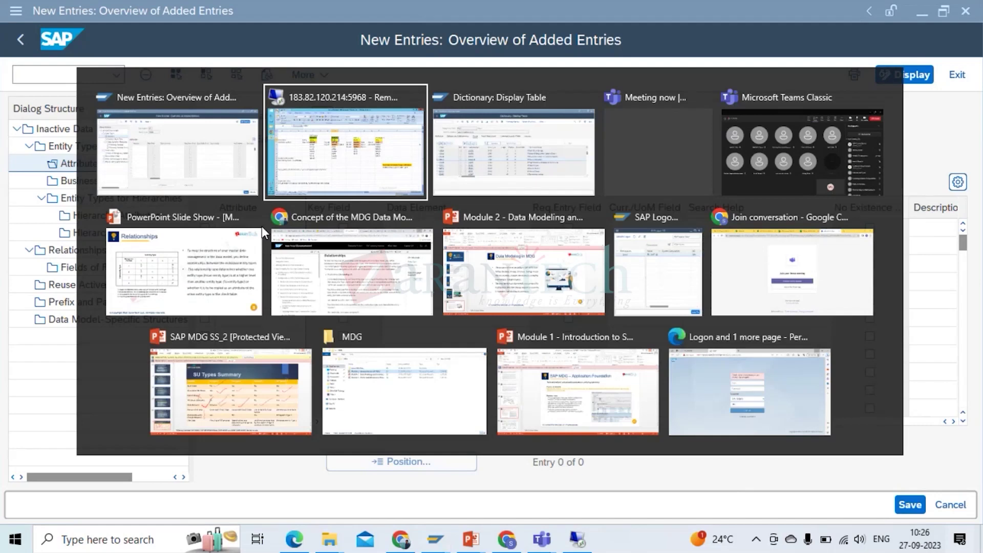
key("Down")
key("Down")
key("Down")
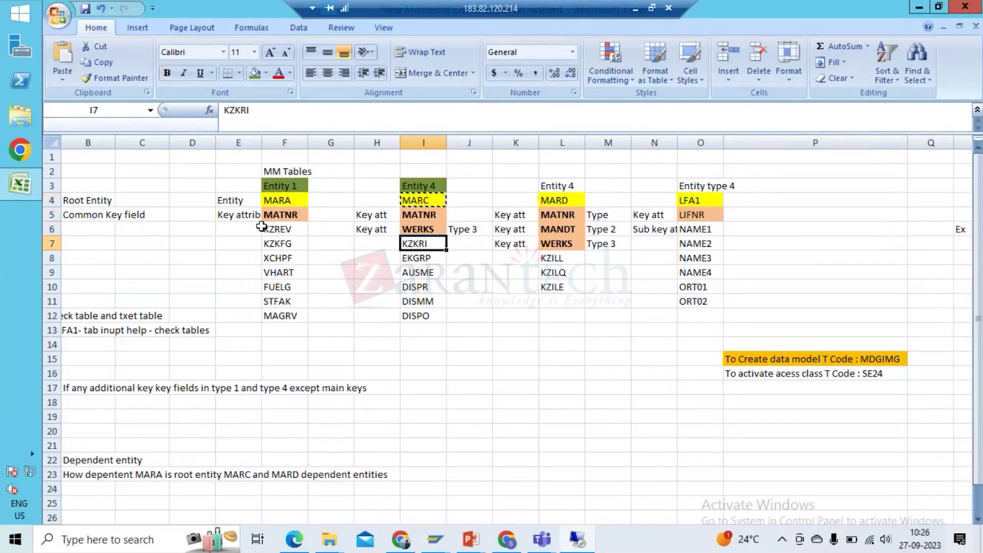
key("ctrl+shift+Down")
key("Up")
key("Up")
key("shift+Down")
key("Down")
key("Down")
key("ctrl+shift+Down")
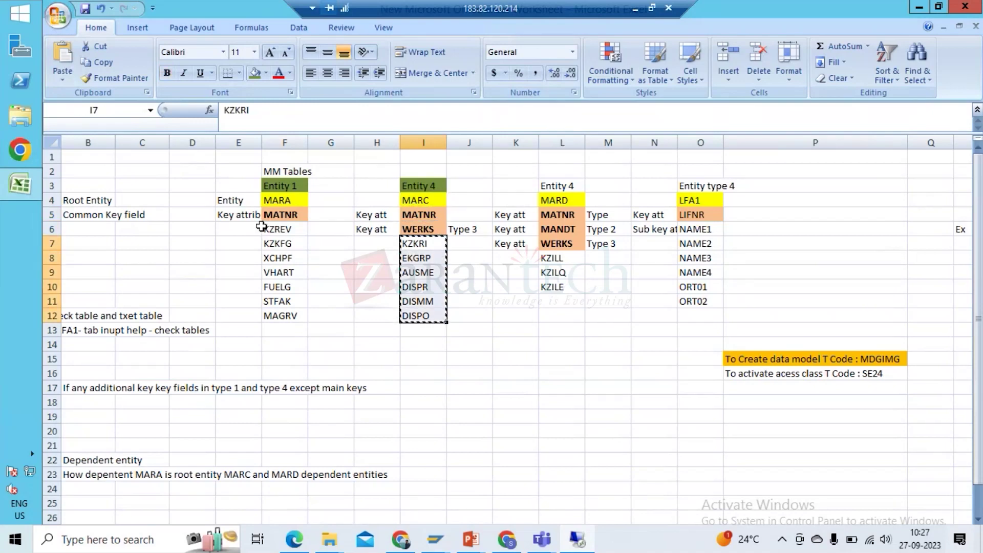
Switch back to SAP and paste the copied MARC fields as both the attributes and the data elements of ZMARC
key("alt+Tab")
key("alt+Tab")
left_click(635, 9)
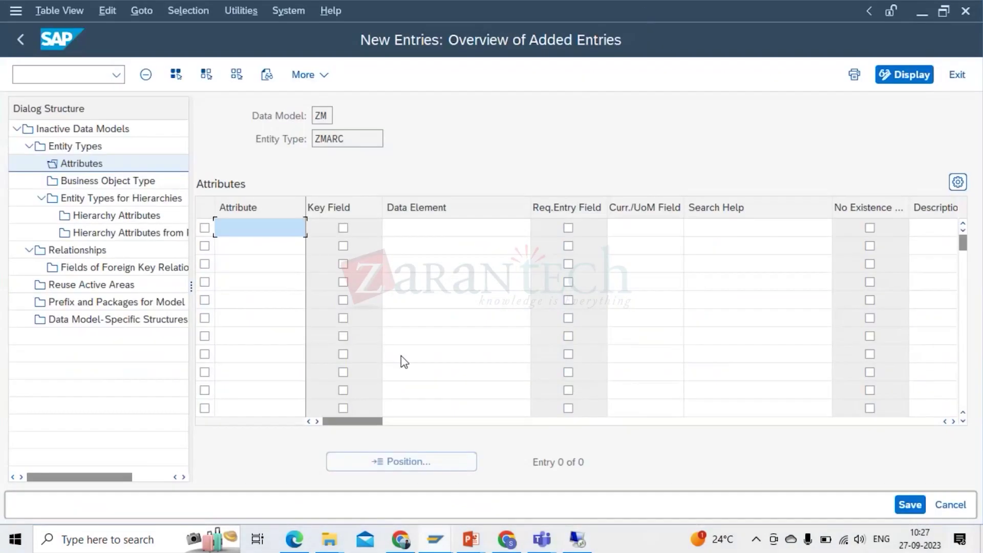
key("ctrl+v")
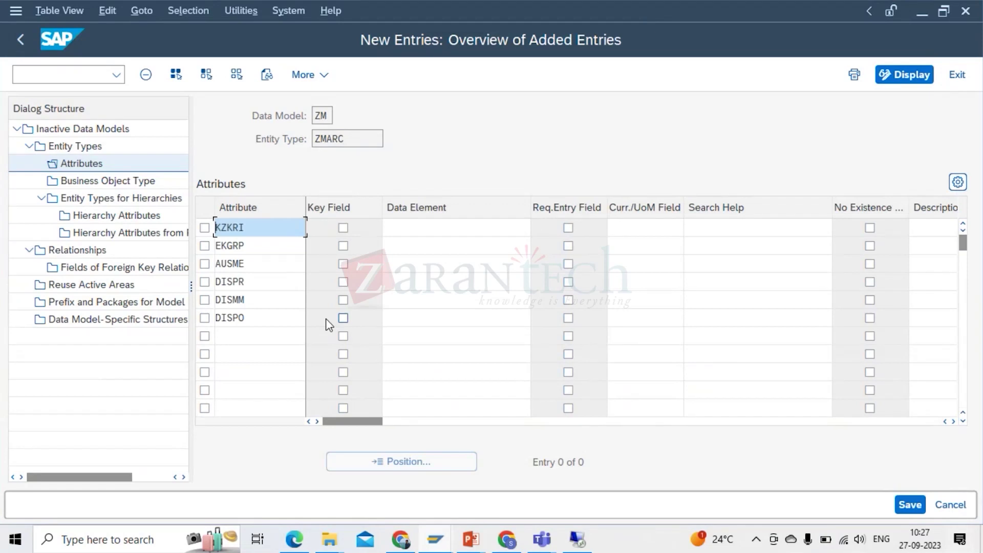
left_click(421, 229)
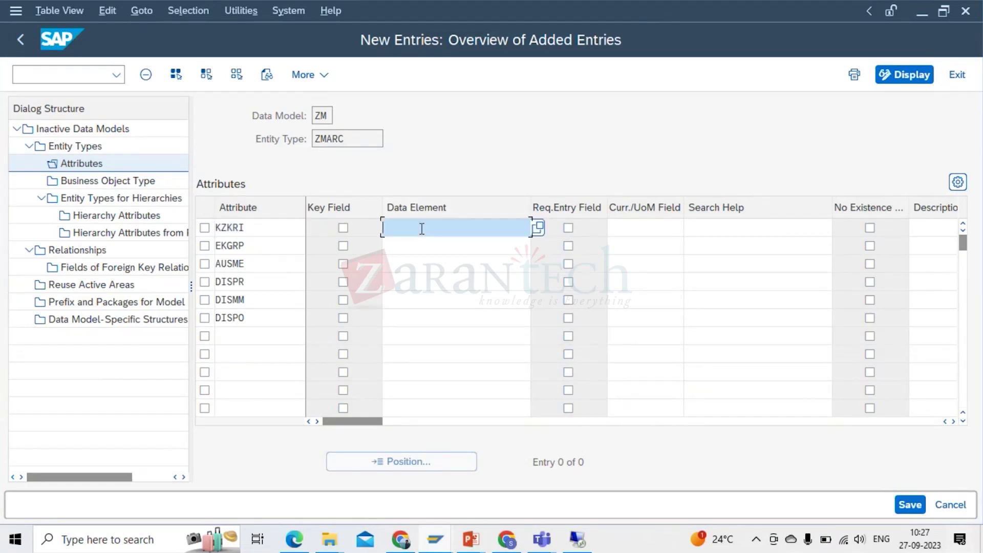
key("ctrl+v")
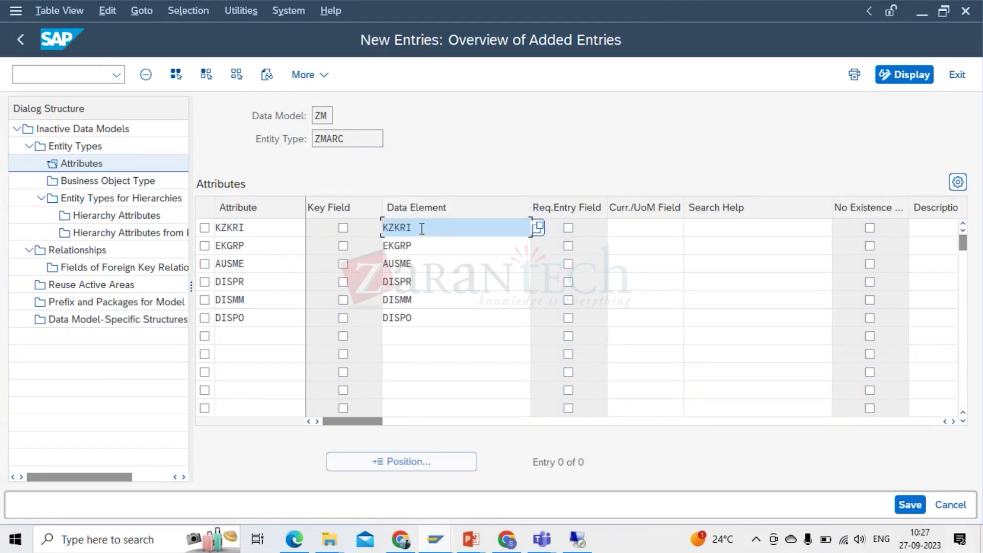
Rename the attributes KZKRI and EKGRP as ZKZKRI and ZEKGRP
double_click(258, 231)
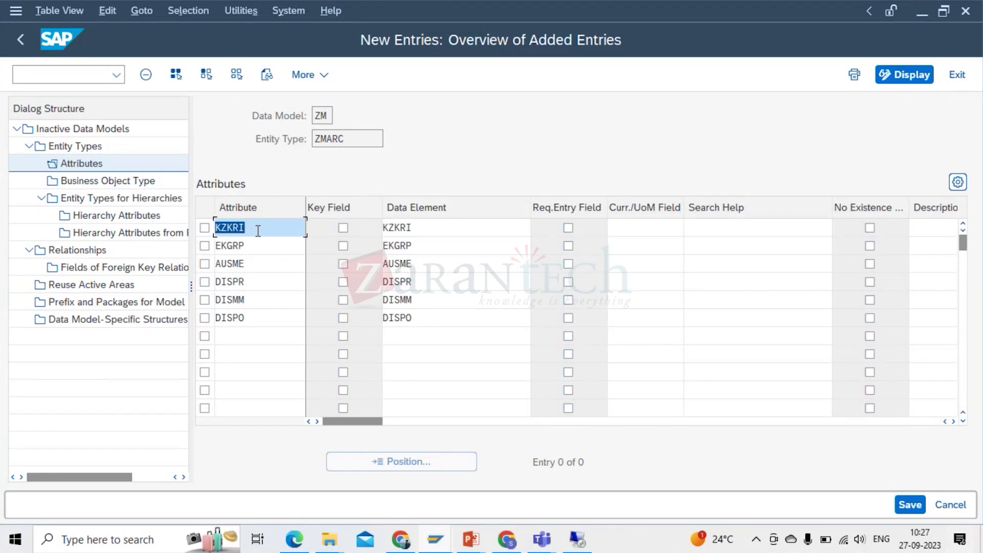
key("BackSpace")
type("ZKZKRI")
left_click(258, 246)
double_click(257, 246)
key("BackSpace")
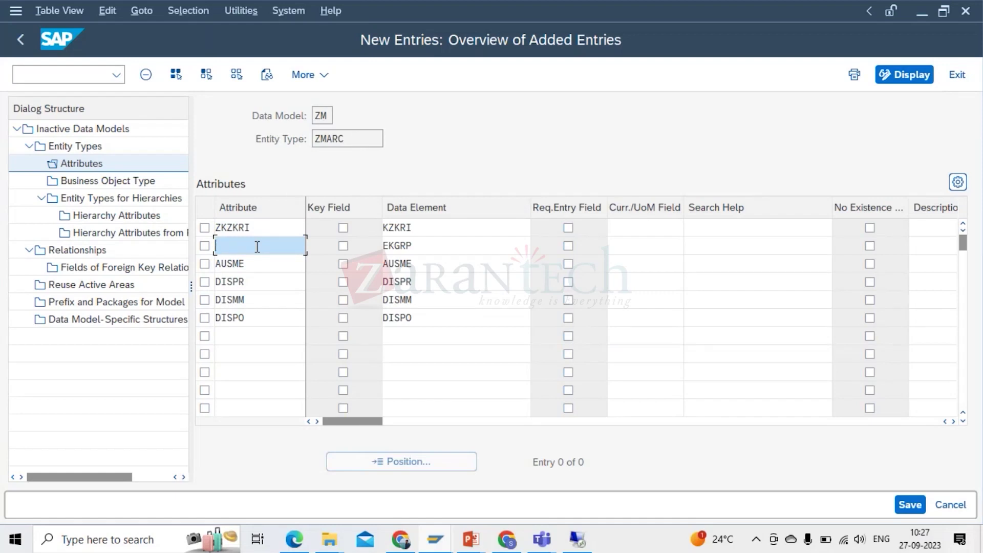
type("ZEKGRP")
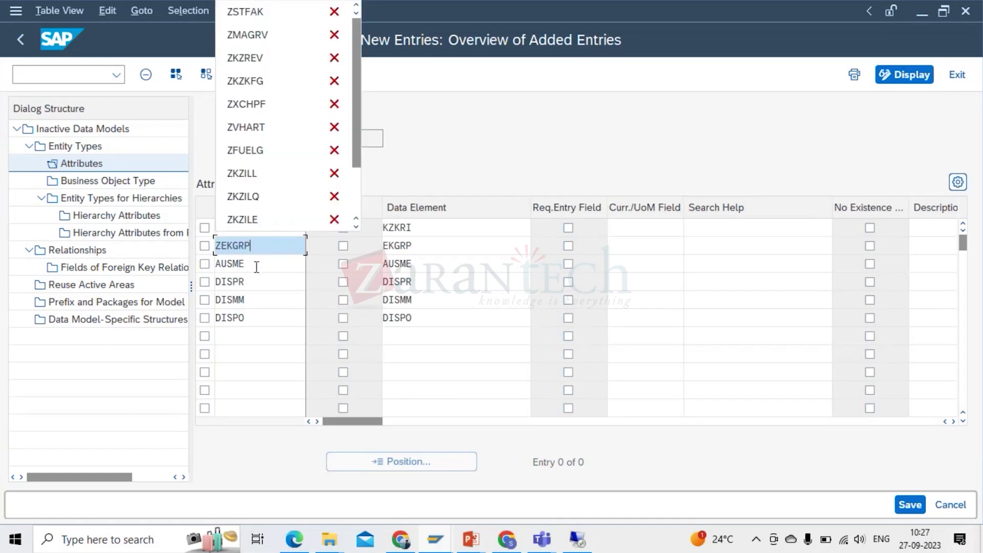
Change the attribute name for data element AUSME to ZEKGRP
left_click(256, 265)
double_click(257, 266)
type("XEKGRP")
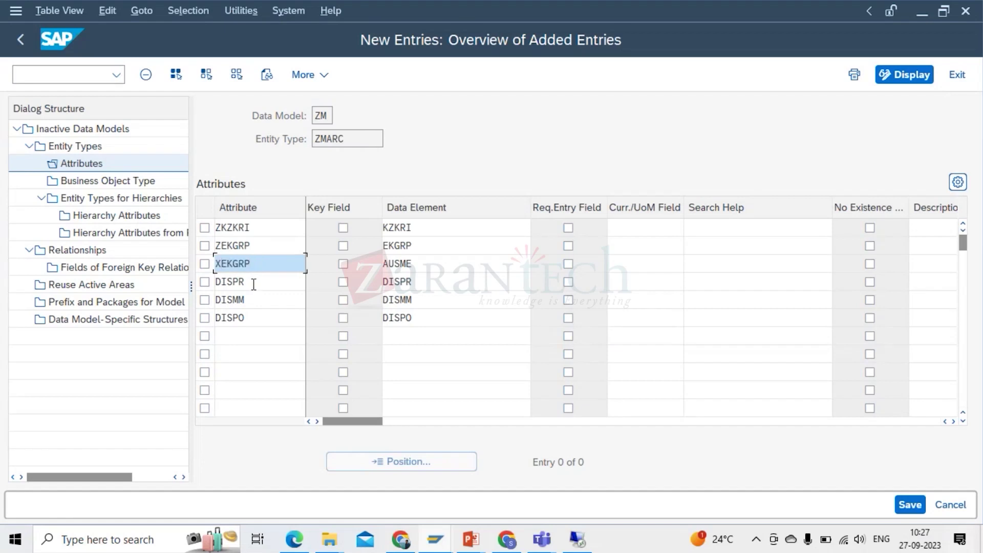
type("X")
key("BackSpace")
type("ZEKGRP")
Rename the attributes DISPR, DISMM and DISPO as ZDISPR, ZDISMM and ZDISPO
left_click(252, 284)
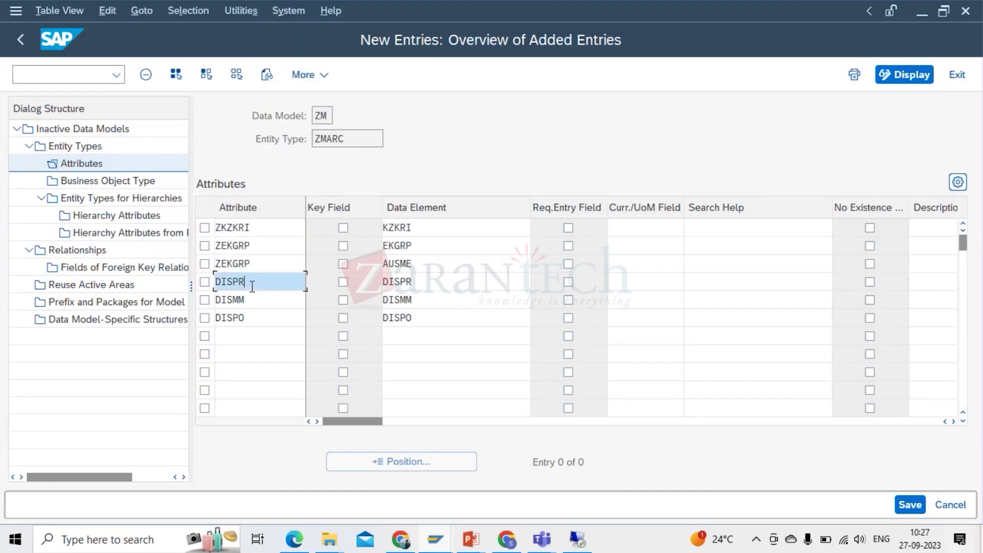
double_click(252, 285)
key("BackSpace")
type("ZDISPR")
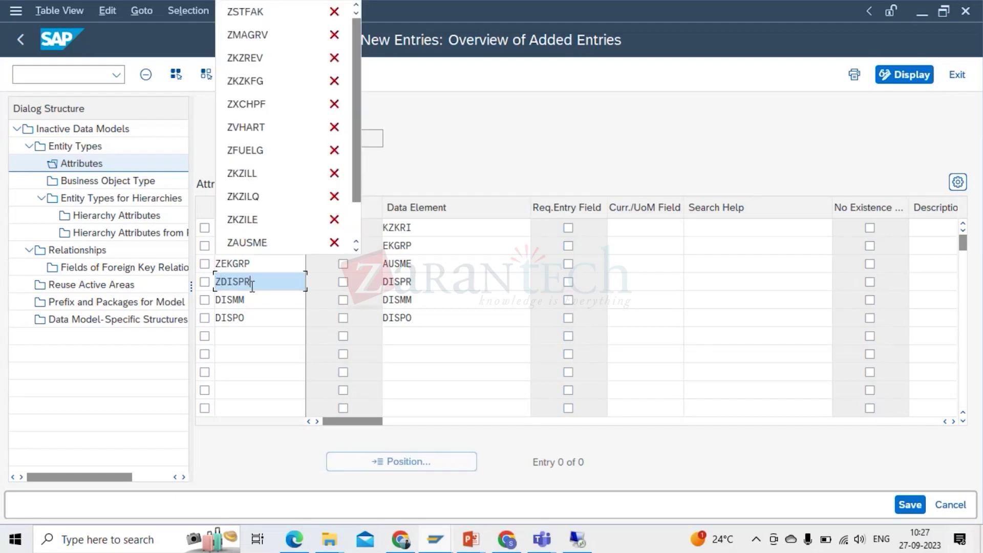
left_click(255, 302)
double_click(255, 302)
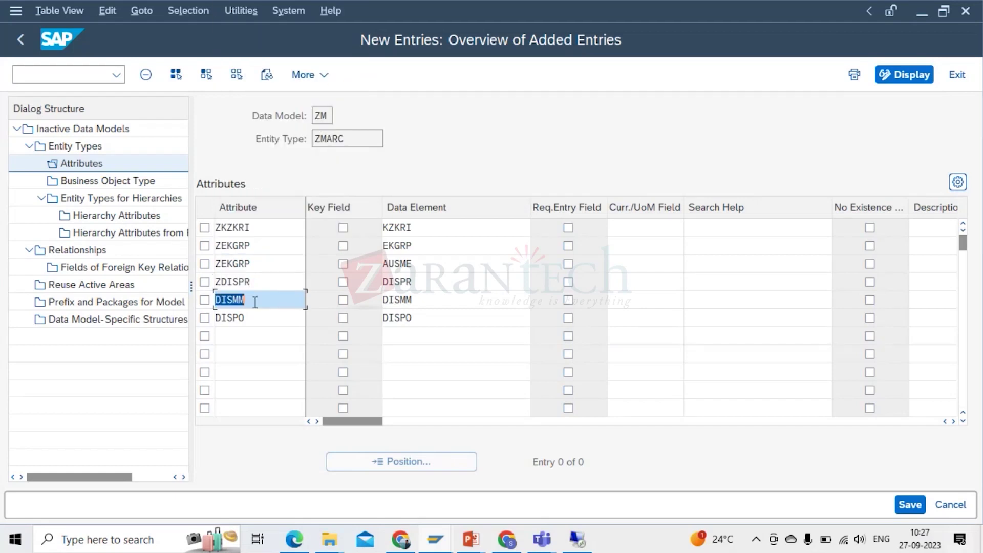
key("BackSpace")
type("ZDISMM")
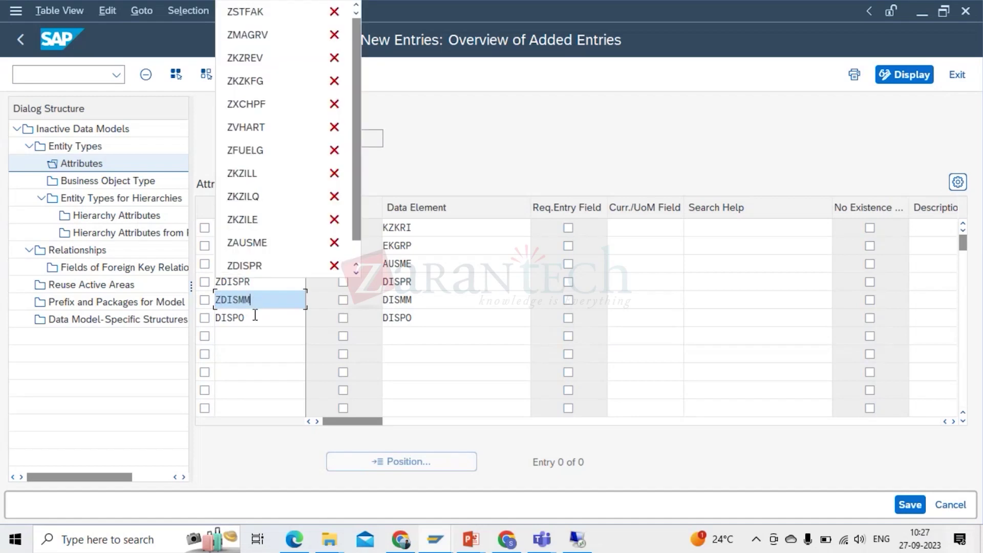
left_click(255, 318)
double_click(255, 318)
key("BackSpace")
type("ZDISPO")
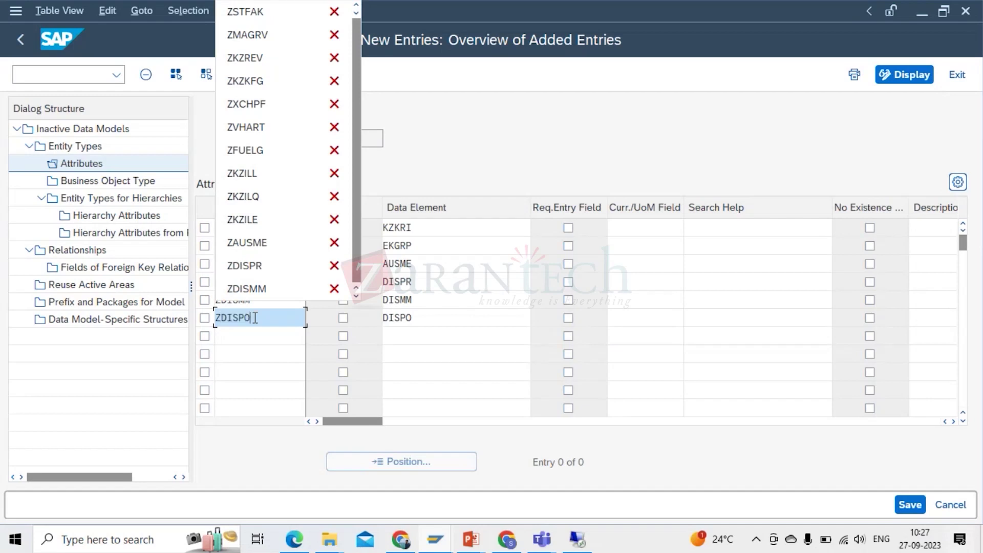
Validate the ZMARC attributes, drop the duplicate ZEKGRP entry for AUSME, and save the changes
key("Return")
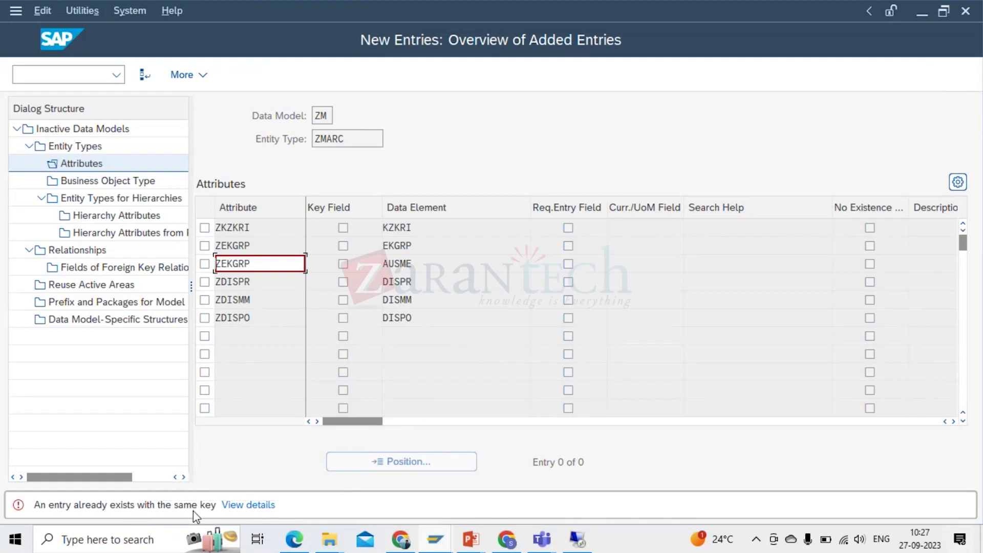
left_click(146, 77)
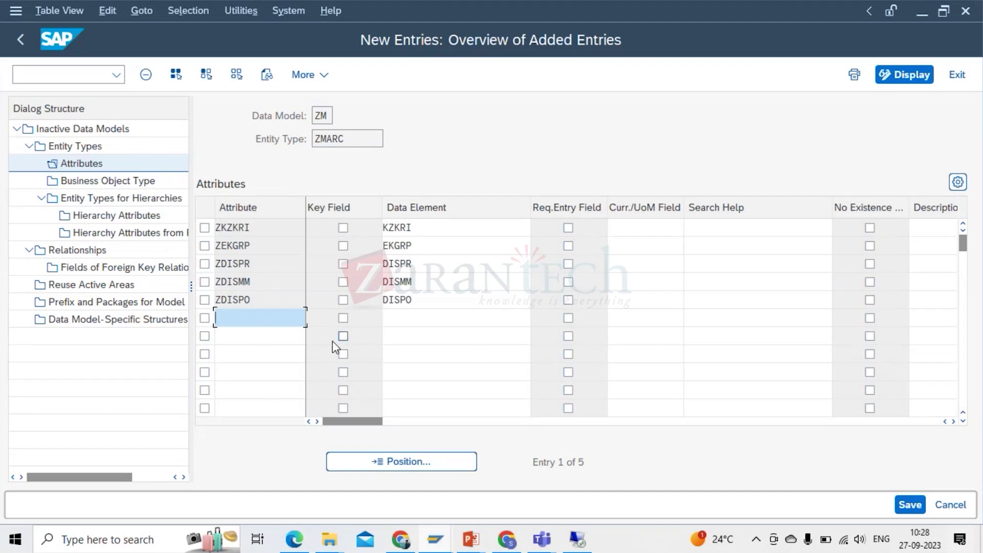
left_click(909, 506)
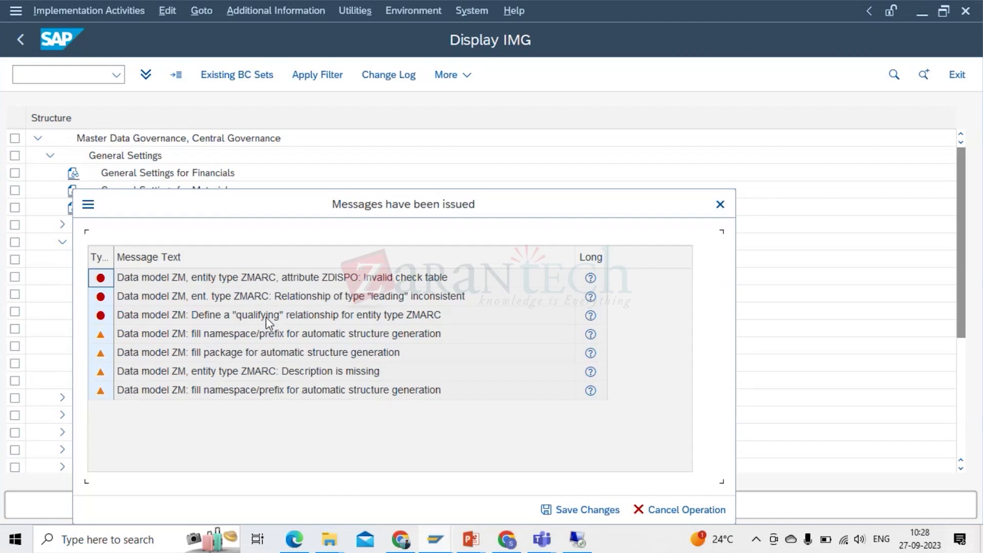
left_click(580, 513)
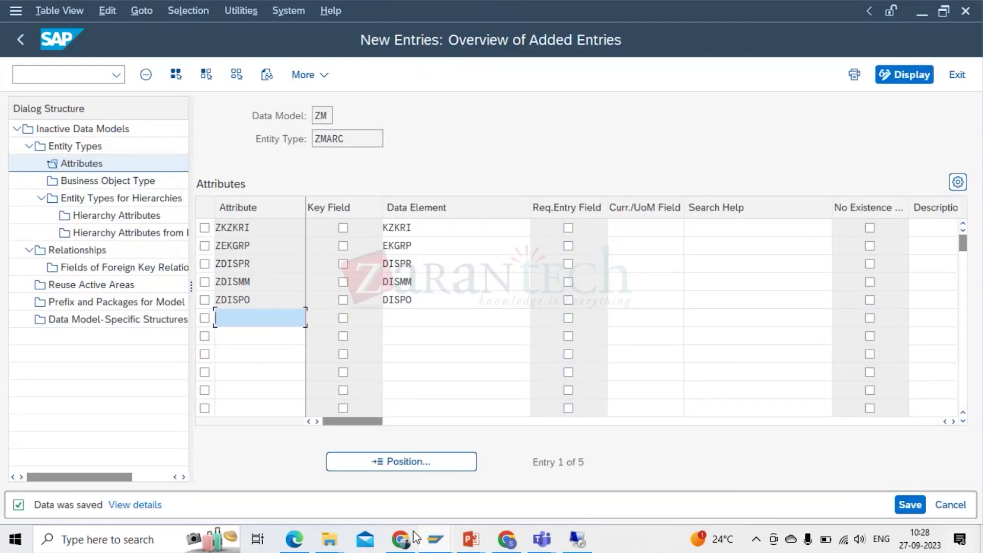
key("ctrl+s")
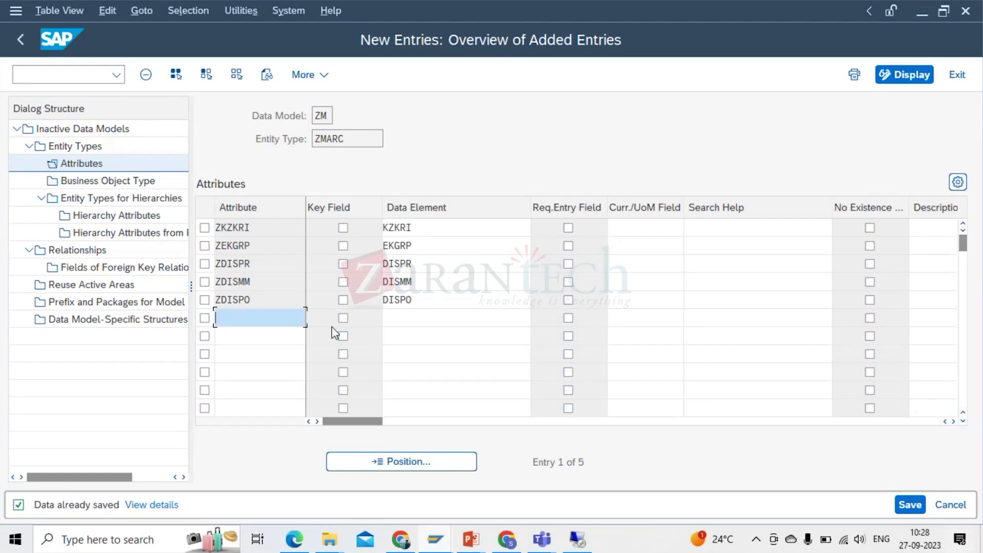
Switch to the remote desktop worksheet and select the Entity 1 cell above the MARA table
mouse_move(508, 537)
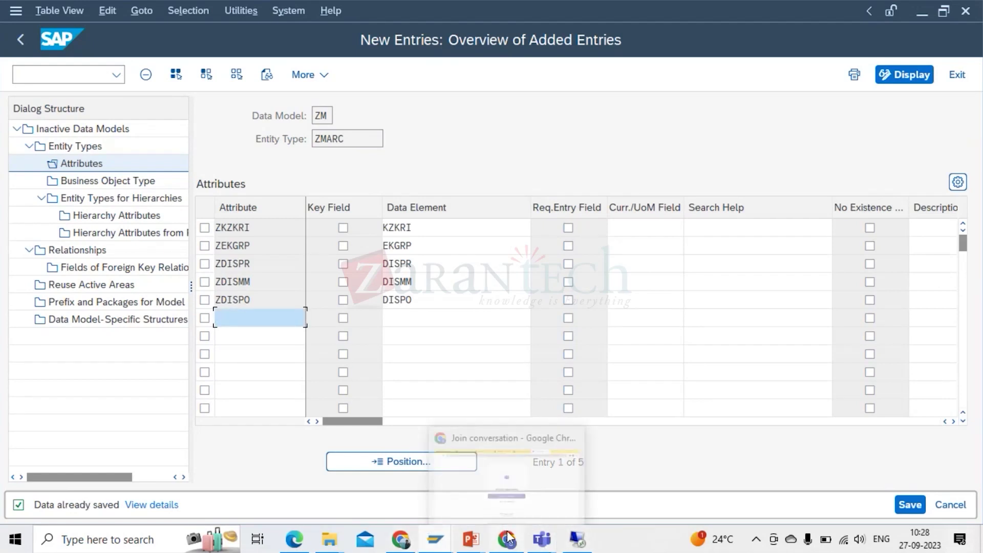
mouse_move(463, 542)
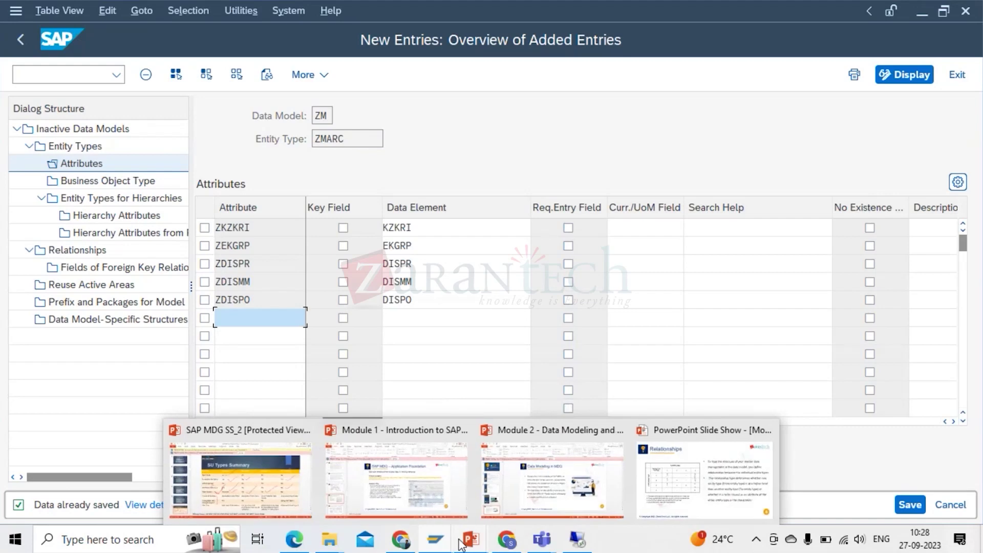
mouse_move(542, 542)
mouse_move(577, 539)
left_click(575, 429)
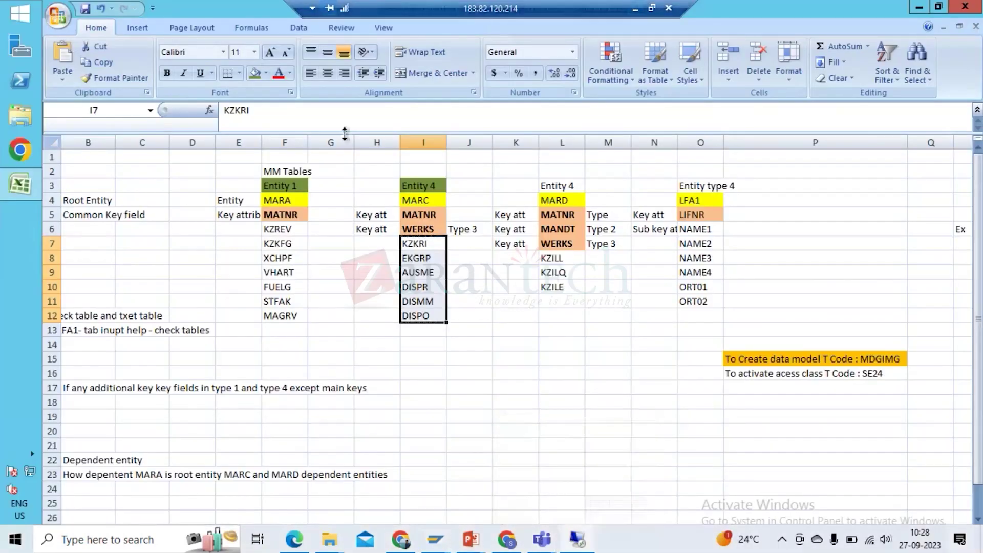
left_click(286, 186)
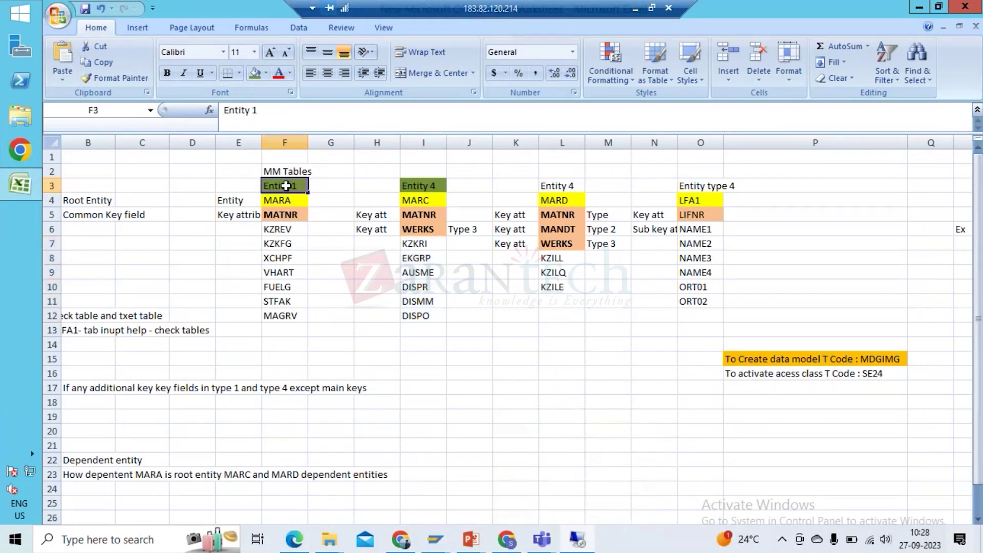
Highlight the MARA and MARC tables in the worksheet, from their entity headings down to the last fields
key("shift+Right")
key("shift+Right")
key("shift+Right")
key("shift+Down")
key("ctrl+shift+Down")
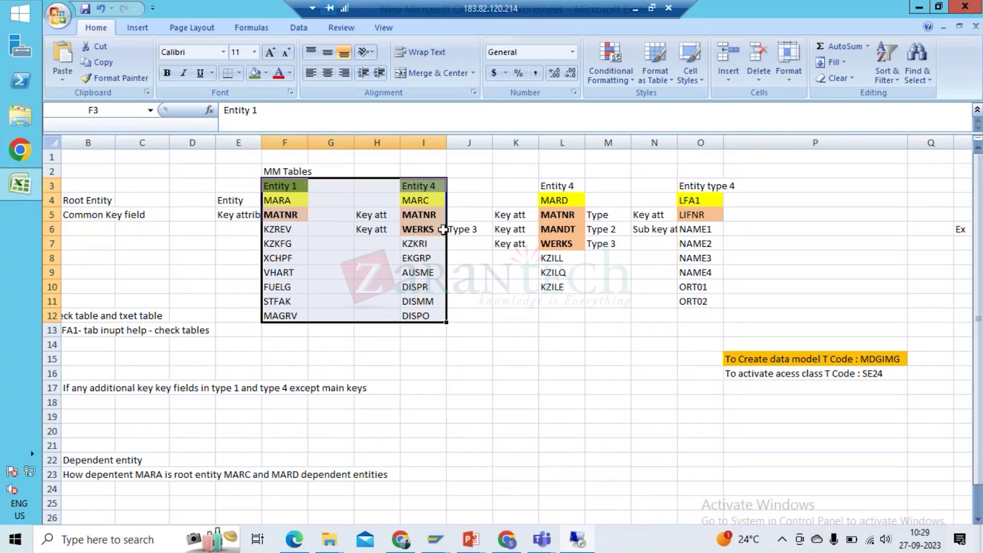
Examine the MARC key attributes MATNR and WERKS, the type noted beside WERKS, and the Entity 4 heading
left_click(421, 229)
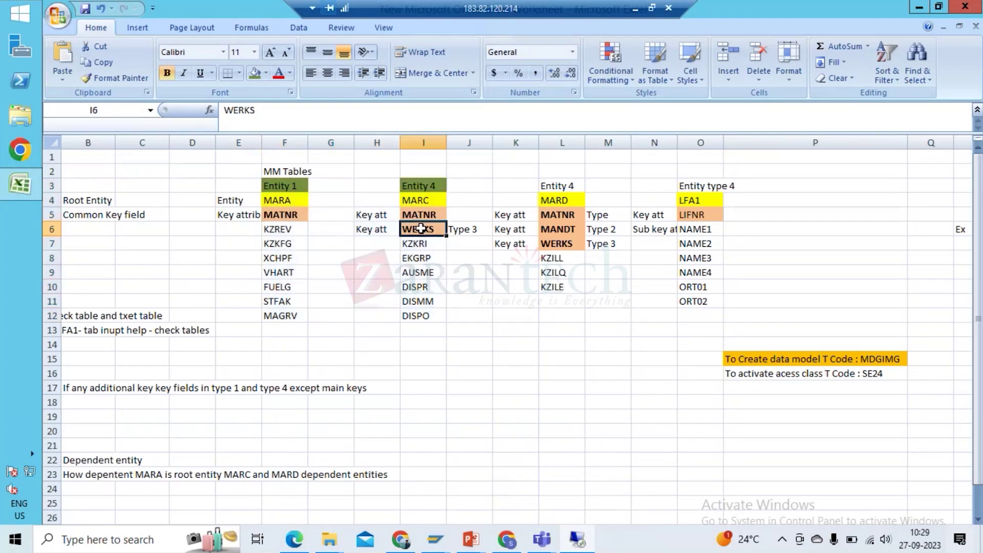
key("Left")
key("Right")
key("Right")
key("Up")
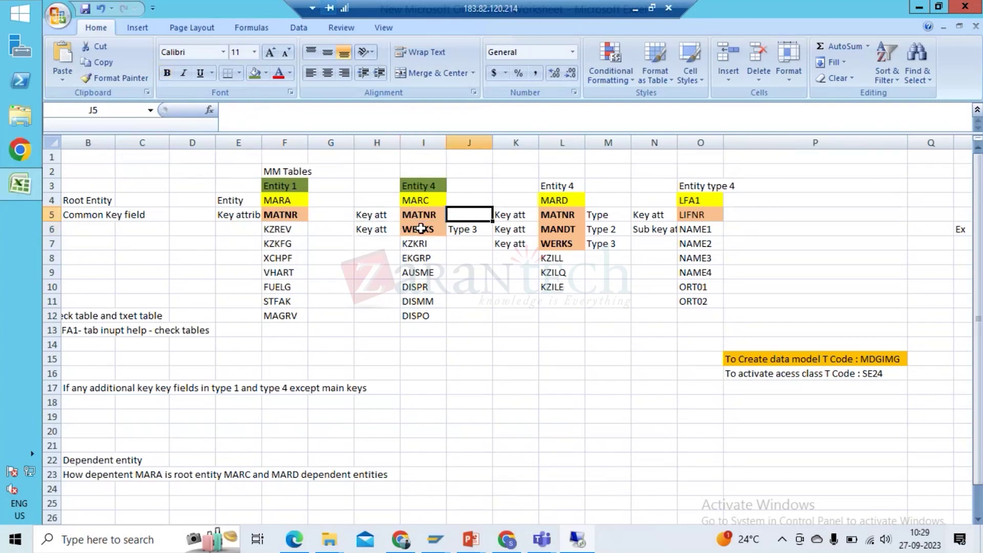
key("Left")
key("Right")
key("Left")
key("Down")
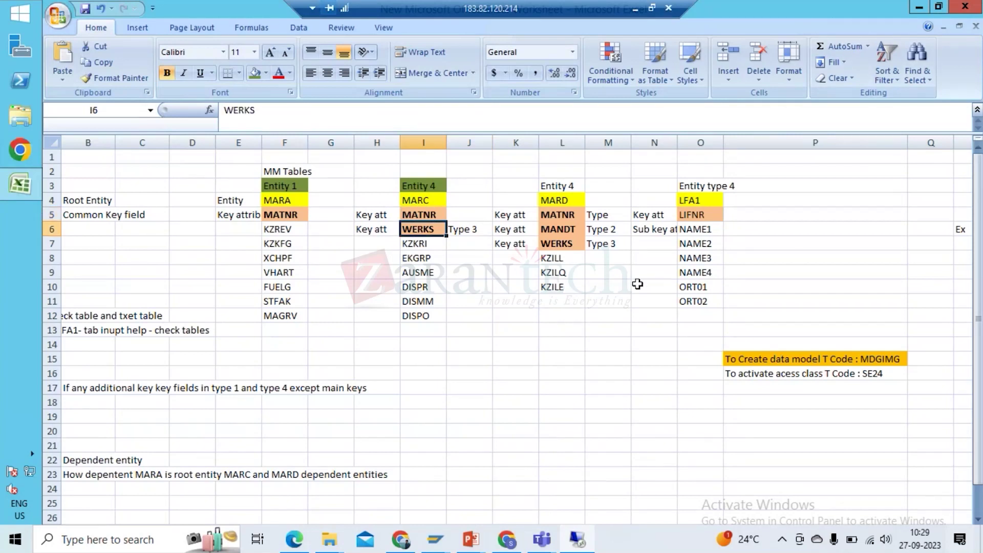
key("Right")
key("Down")
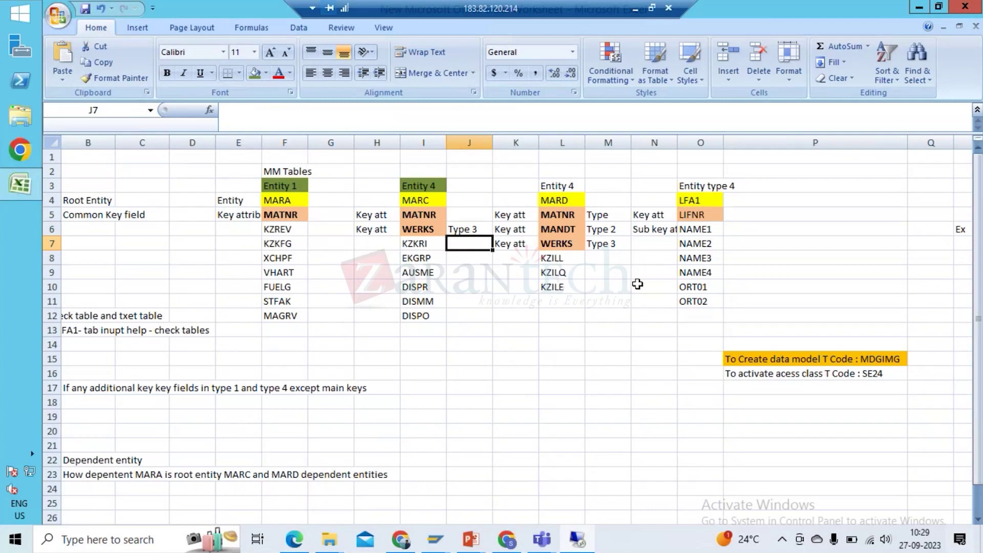
key("Up")
key("Left")
key("Right")
key("Left")
key("Up")
key("Up")
key("Up")
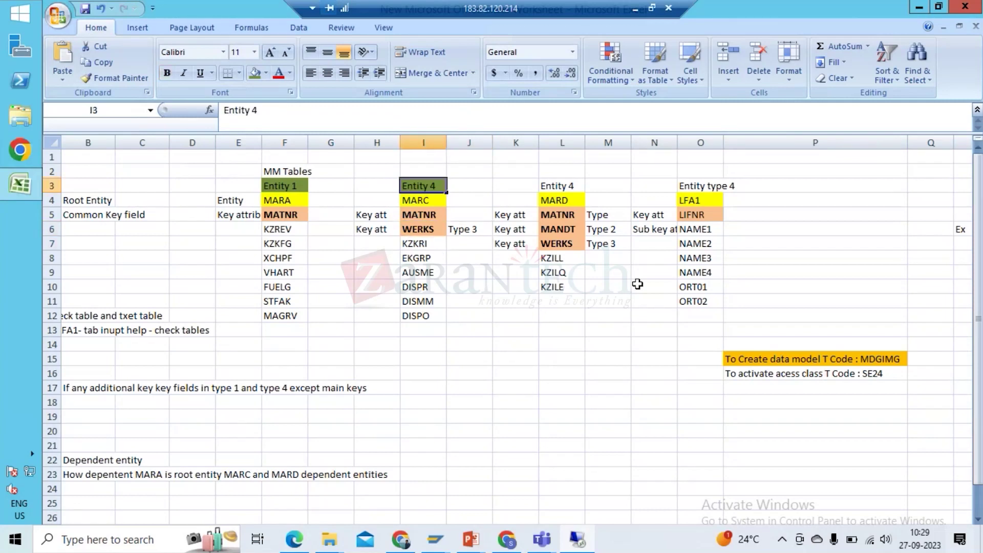
key("shift+Down")
key("shift+Down")
key("shift+Down")
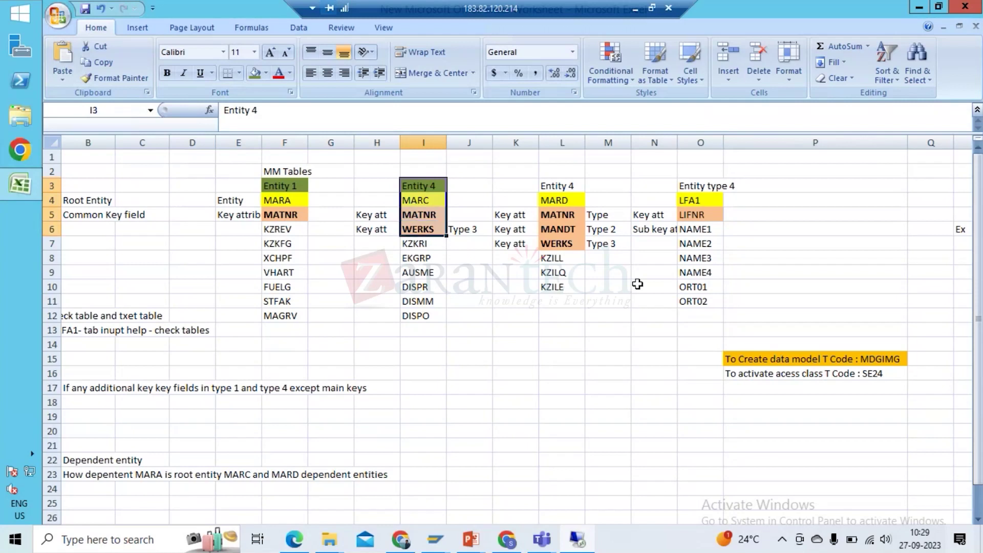
Copy the WERKS field name from the MARC table and switch to the SAP window with the ZMARC attributes
key("Up")
key("Down")
key("Down")
key("Down")
key("Down")
key("ctrl+c")
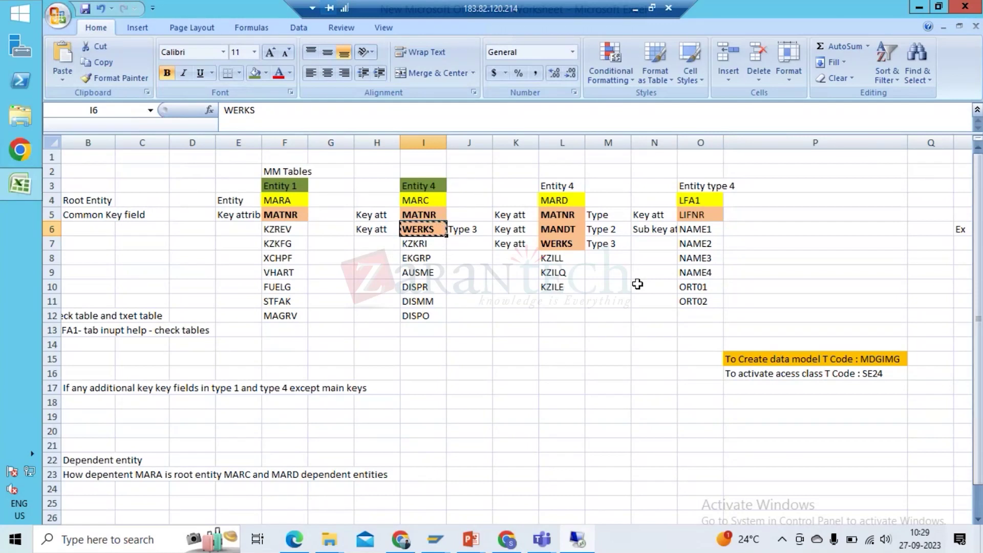
key("alt+Tab")
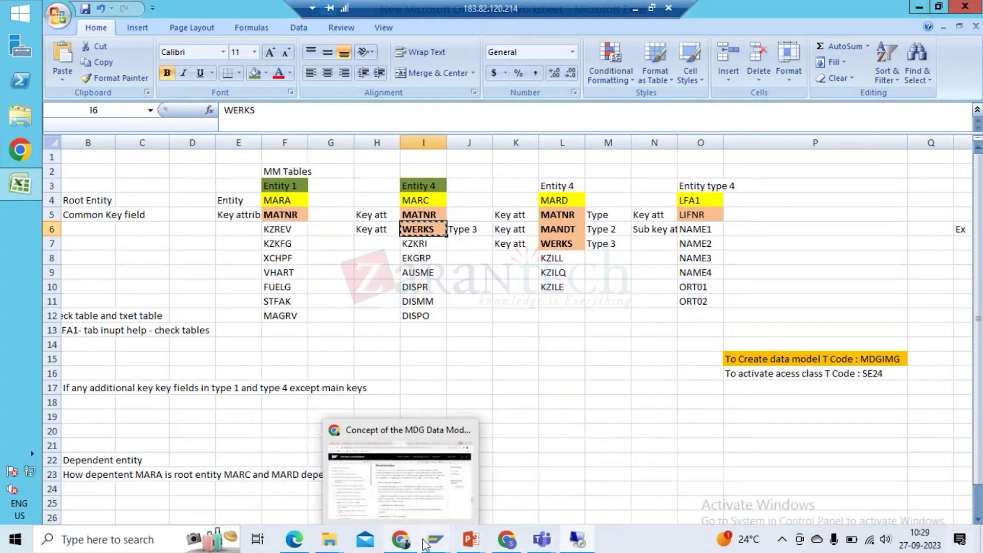
mouse_move(435, 538)
left_click(402, 484)
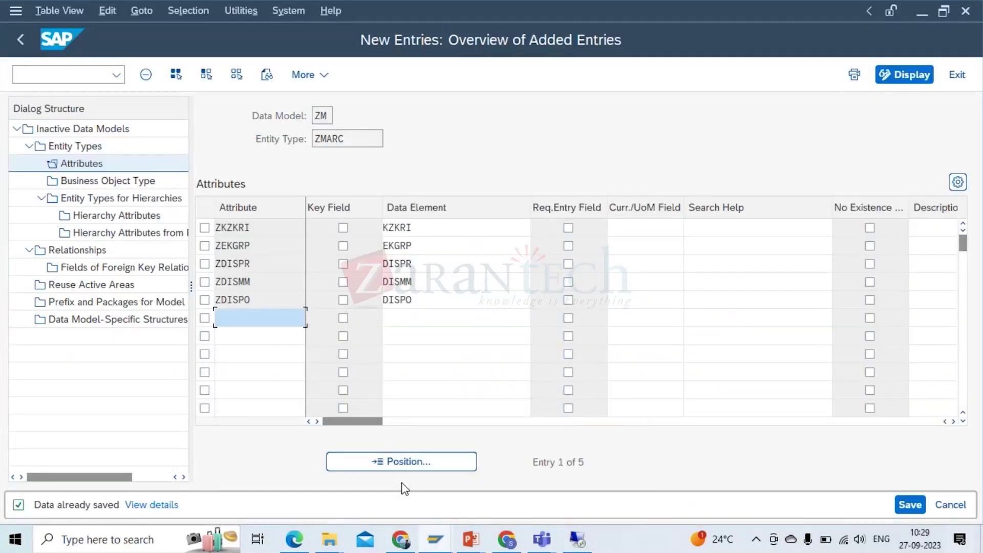
Return from the ZMARC attributes to the entity types overview of model ZM and select the ZMARC entry
left_click(19, 37)
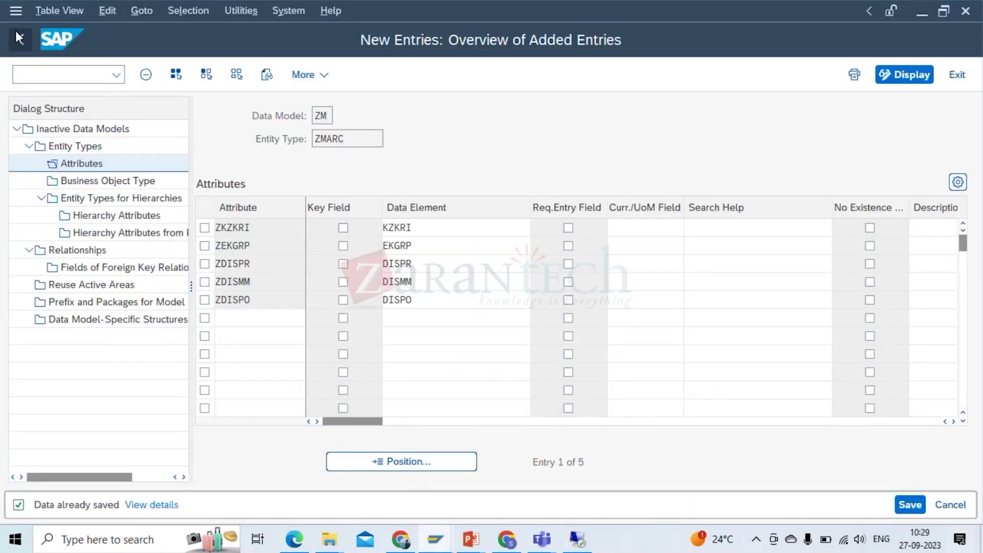
left_click(19, 37)
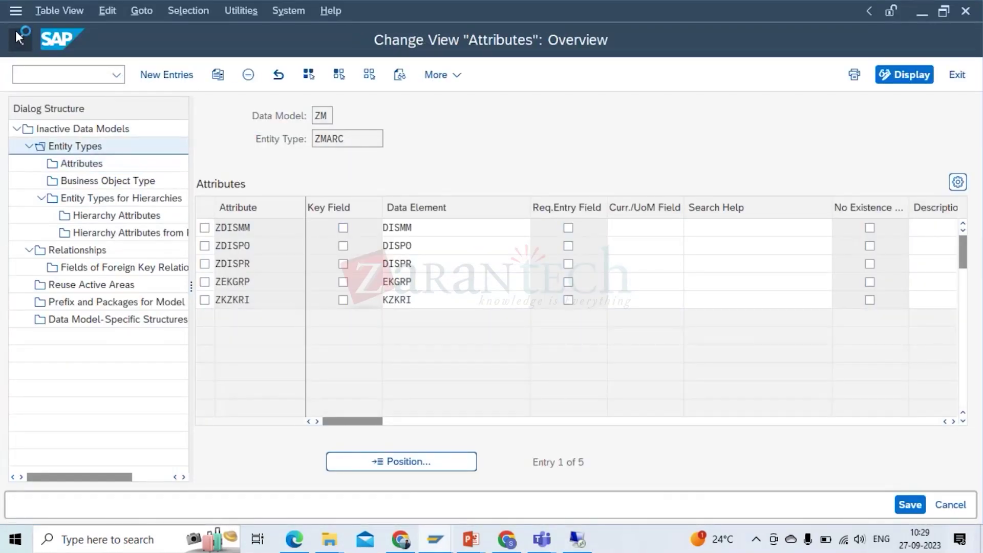
left_click(19, 36)
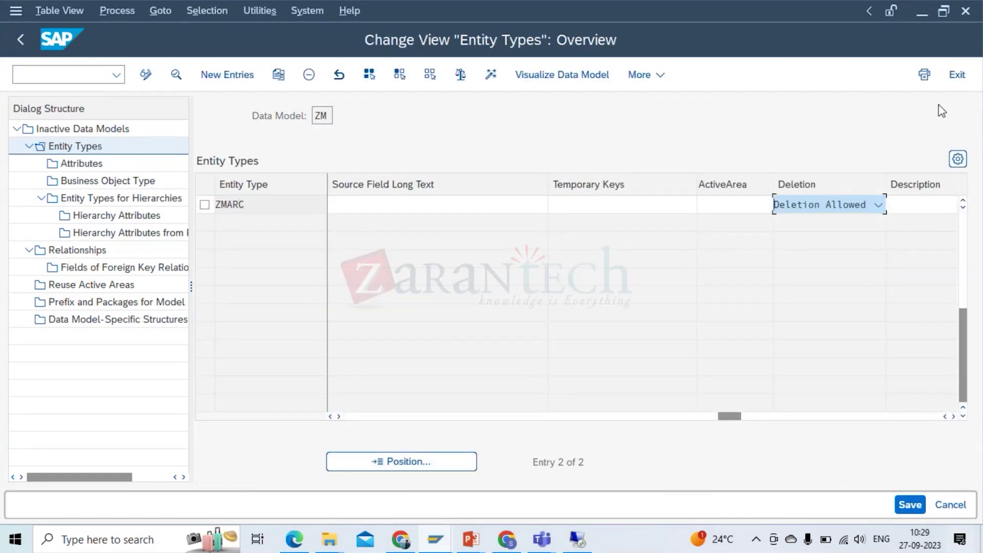
left_click(963, 203)
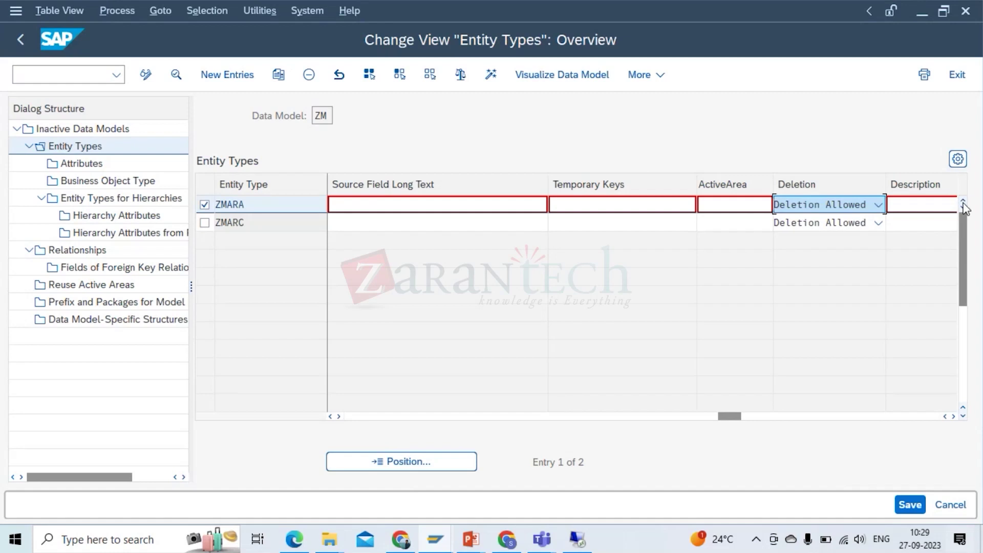
left_click(279, 229)
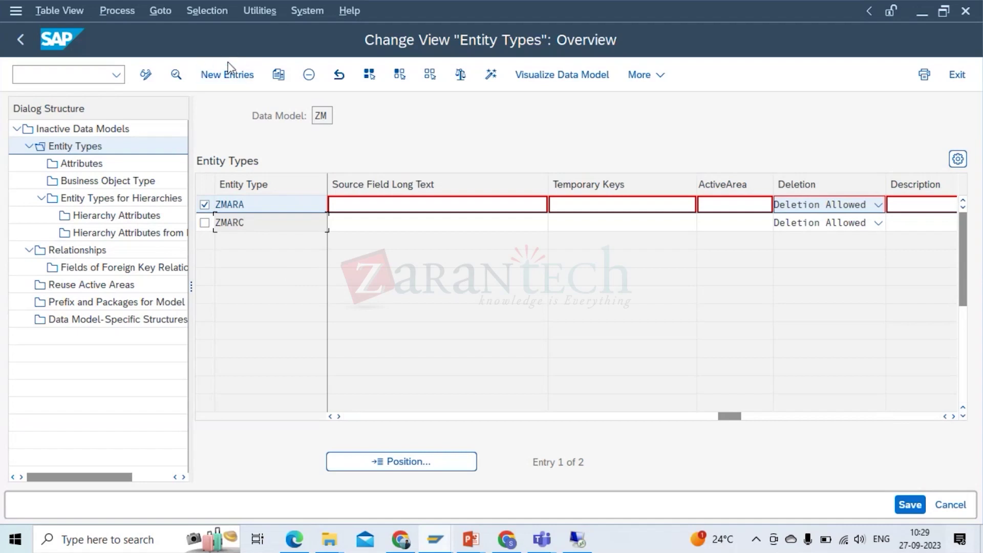
Create entity type ZWERKS with storage type "Changeable via Other Entity Type; Generated Database Tables" and save the changes
left_click(227, 70)
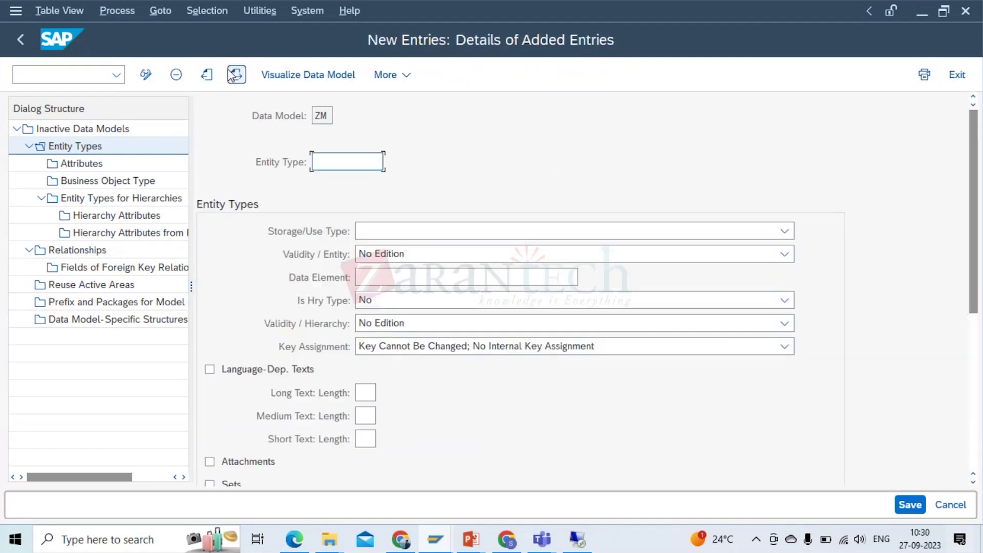
type("ZWERKS")
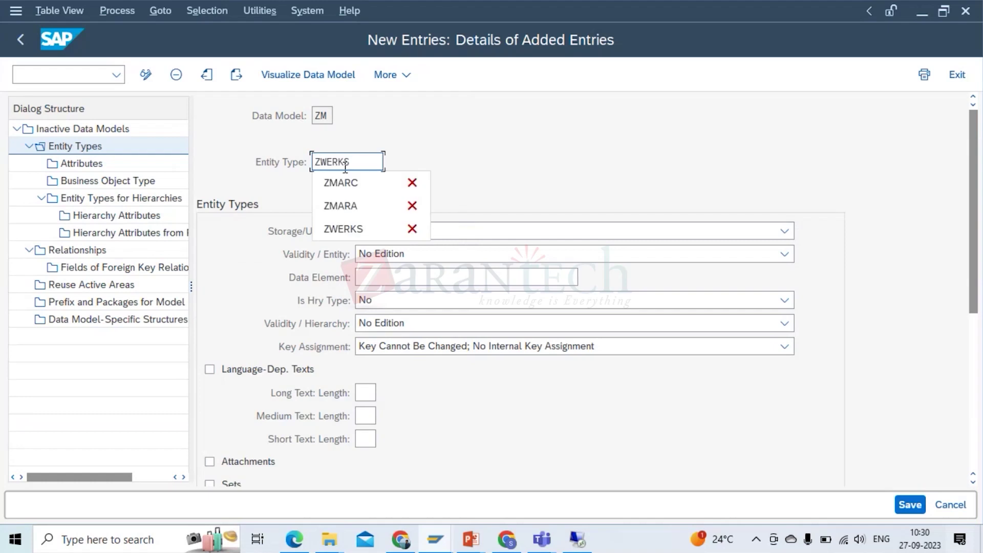
left_click(559, 177)
left_click(532, 229)
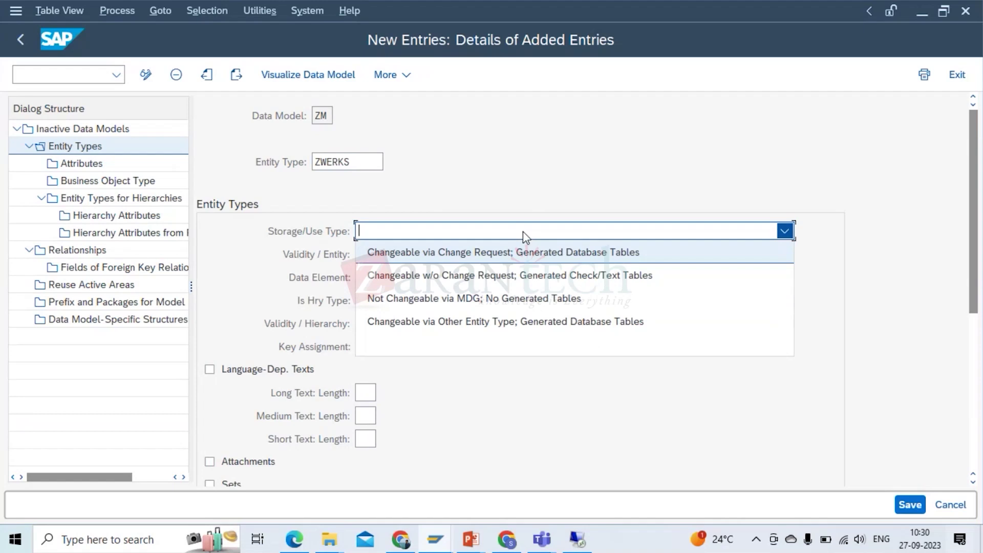
left_click(511, 327)
left_click(470, 273)
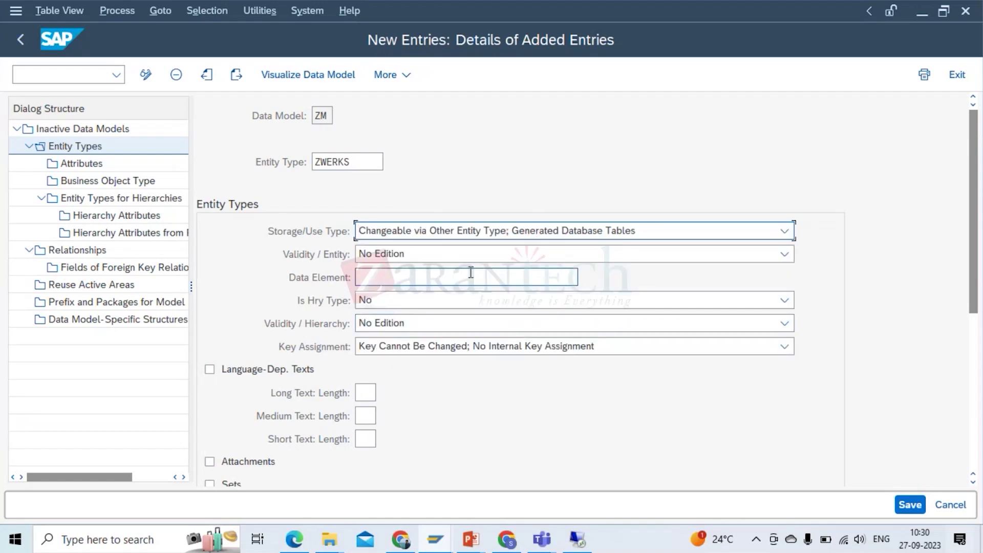
left_click(387, 283)
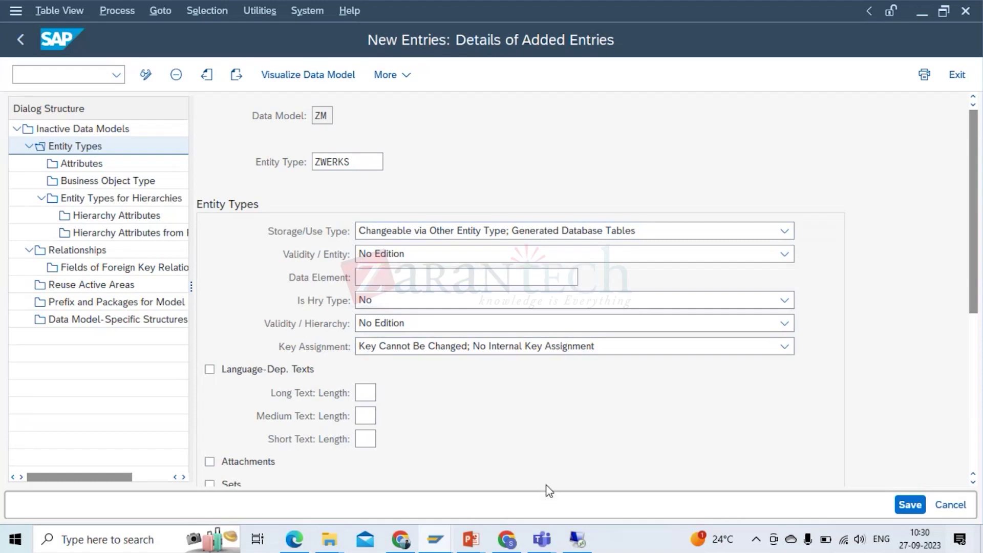
key("F3")
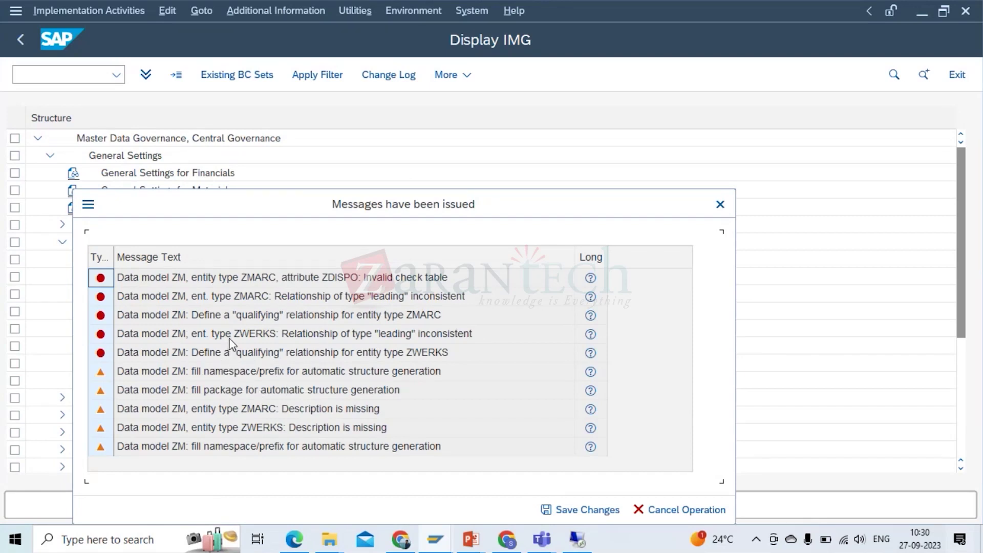
left_click(585, 512)
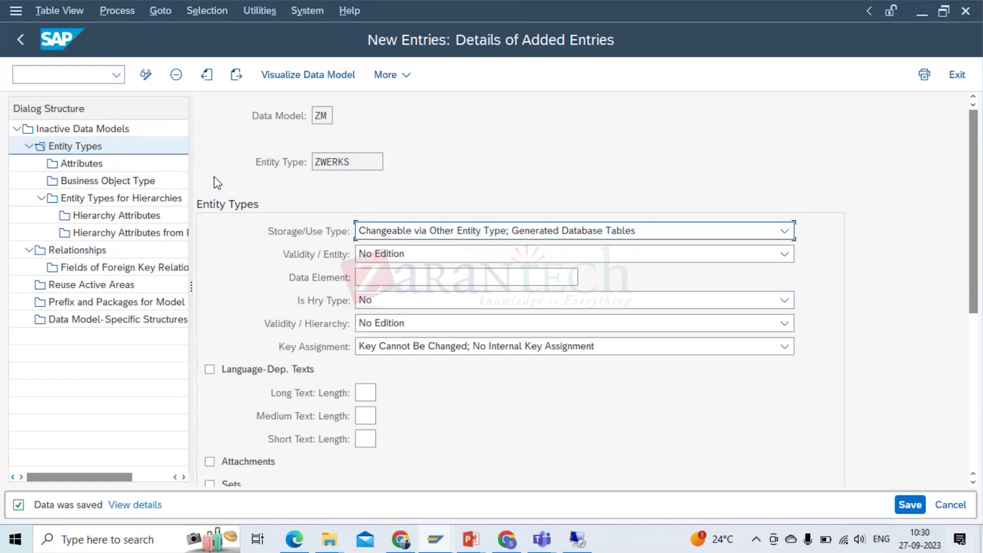
Open the attributes of ZWERKS, then copy the MARC fields KZKRI through DISPO from the worksheet
double_click(72, 169)
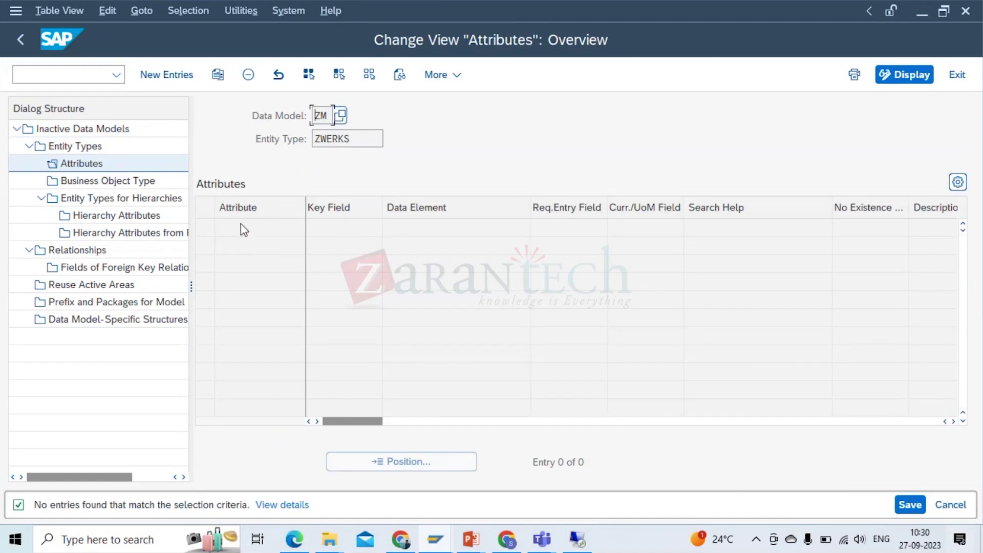
key("alt+Tab")
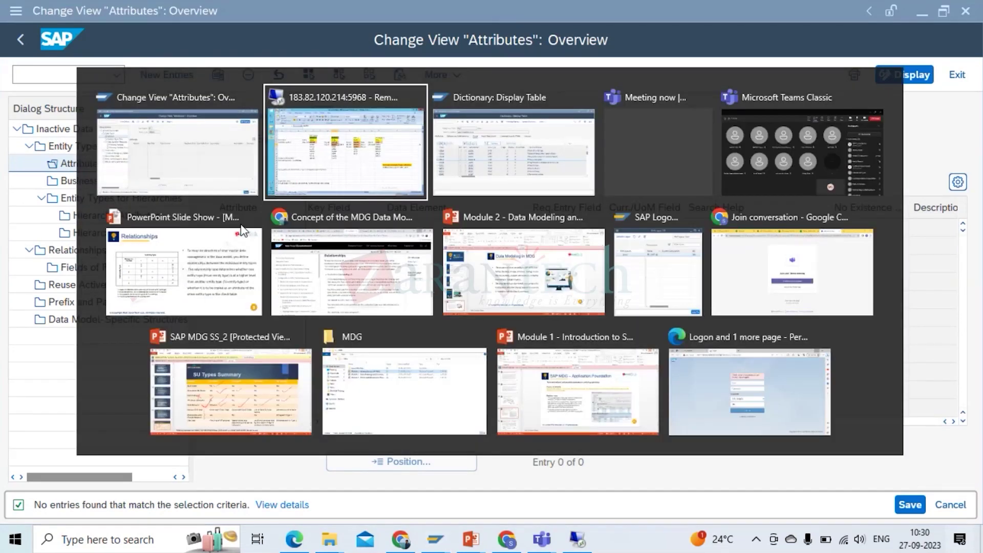
key("Down")
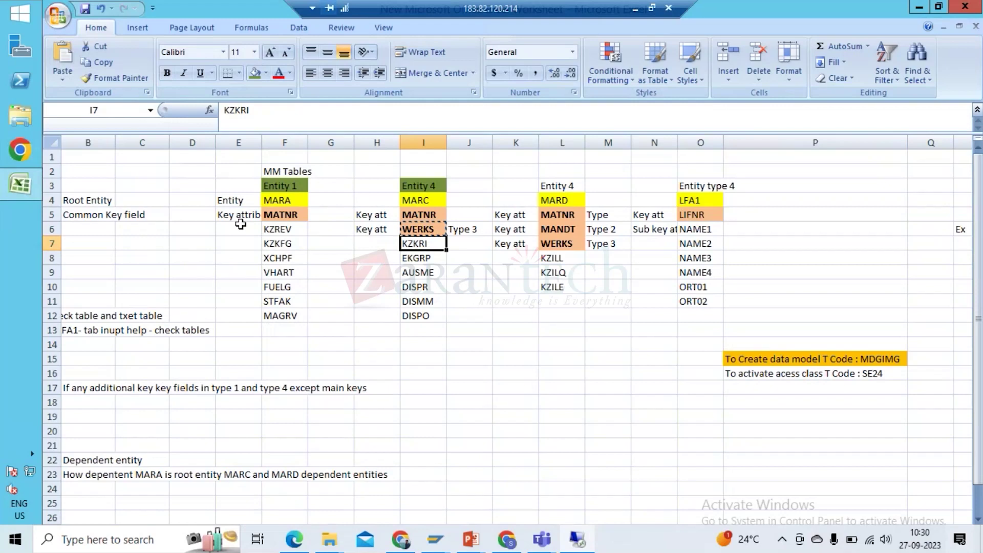
key("ctrl+shift+Down")
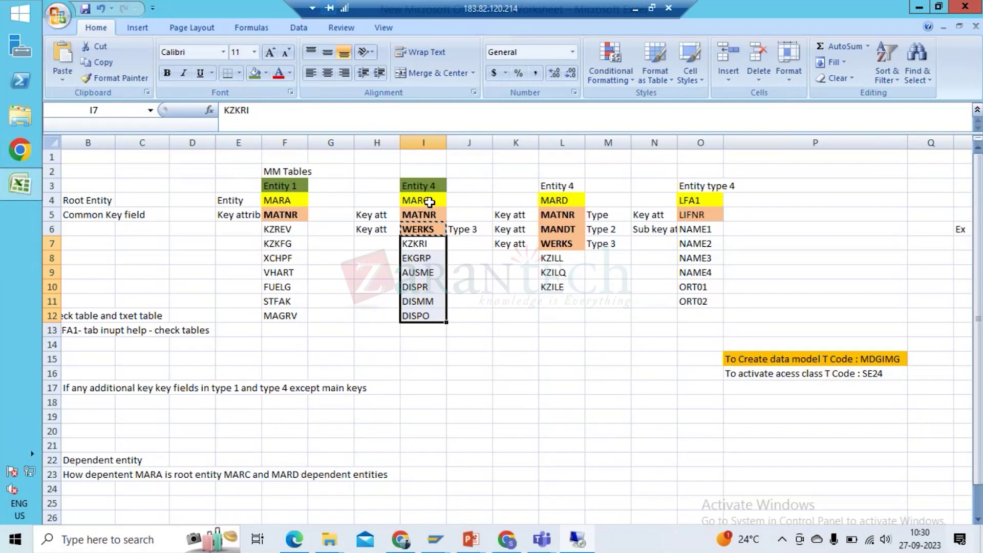
key("ctrl+c")
key("alt+Tab")
key("alt+Tab")
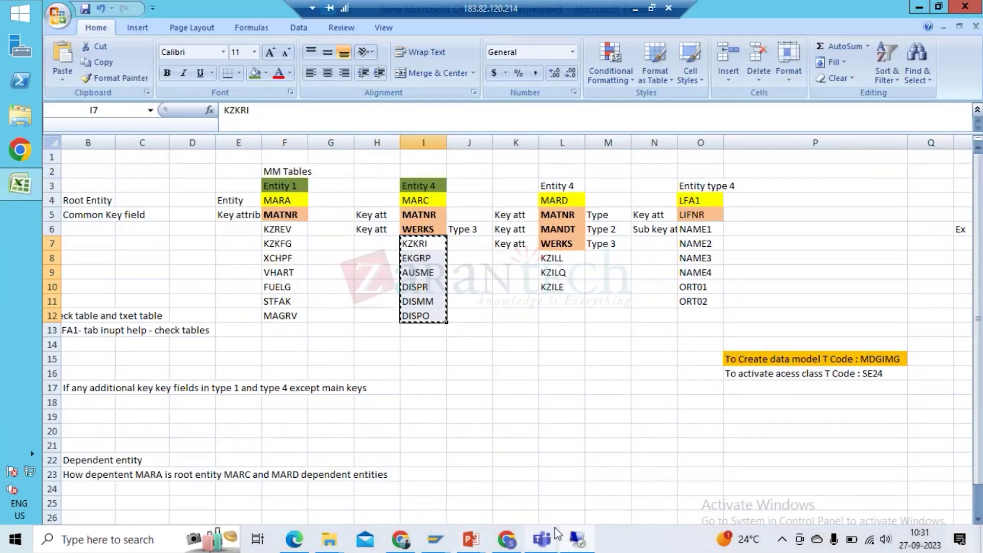
Leave the MARA table display in the SAP ABAP Dictionary and go back to the worksheet
mouse_move(434, 539)
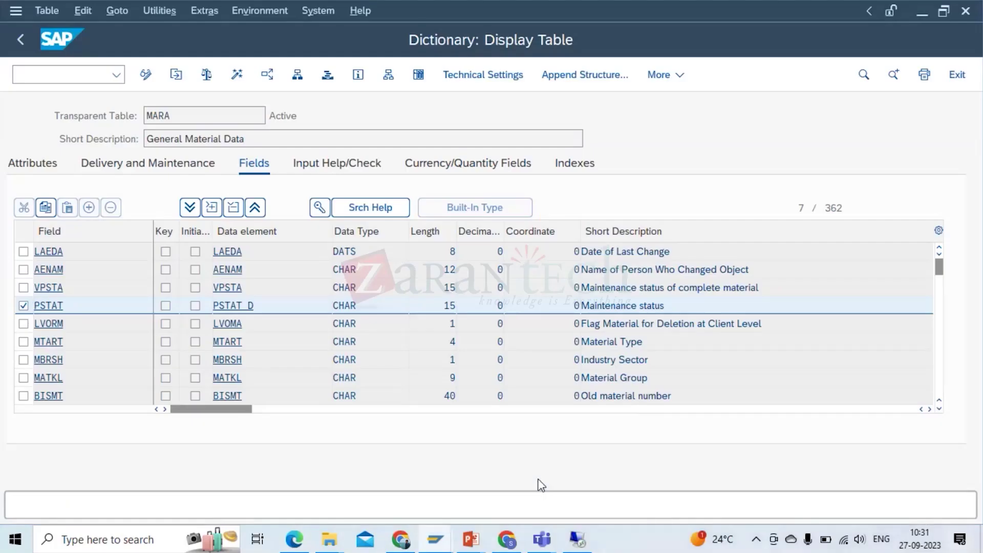
left_click(542, 484)
left_click(15, 42)
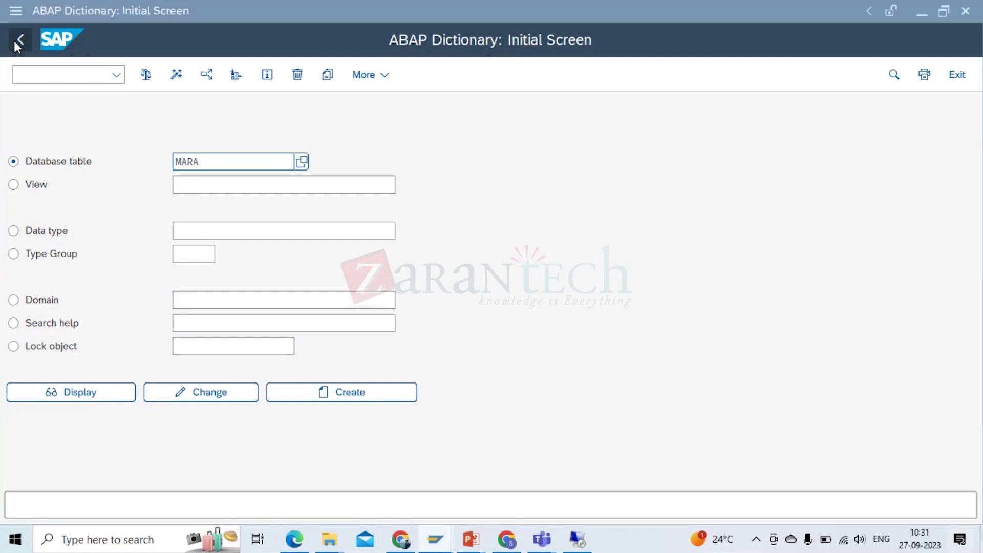
key("alt+Tab")
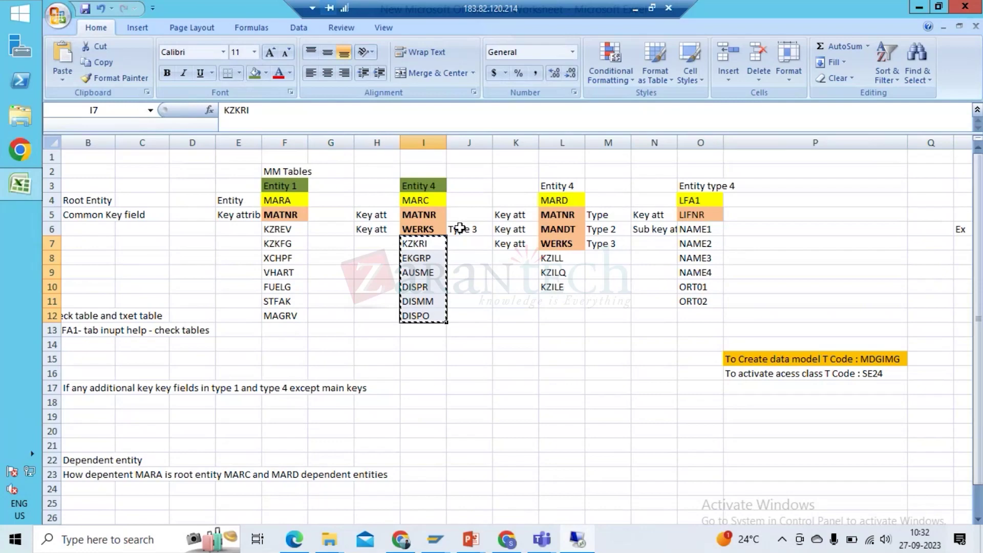
Switch to the SAP window with the ZWERKS attributes and return to the full entity types overview of model ZM
mouse_move(436, 539)
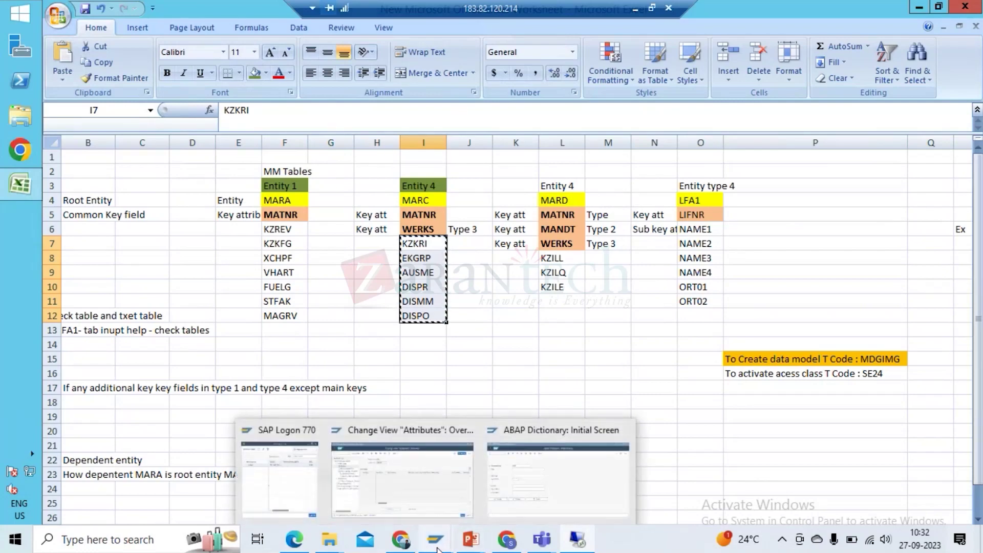
left_click(466, 512)
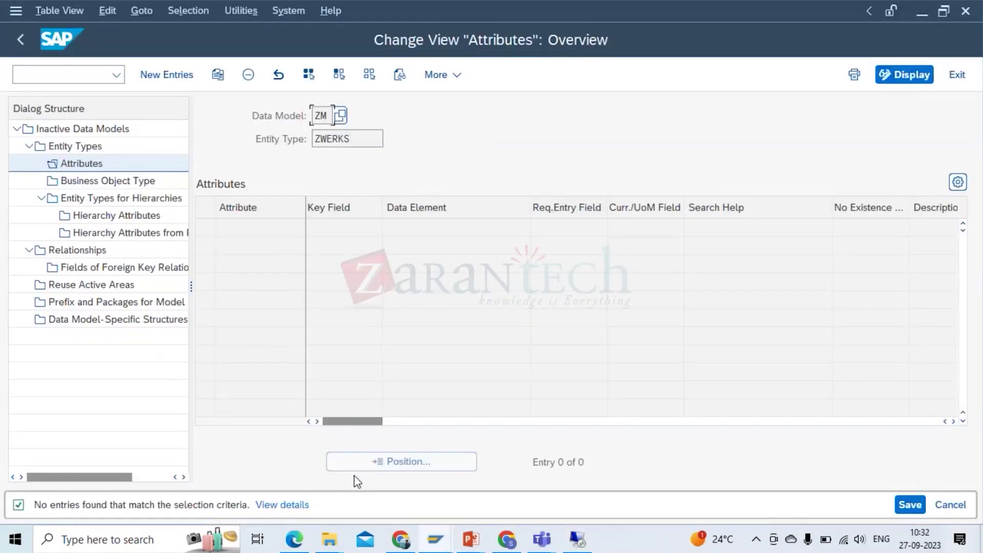
left_click(21, 39)
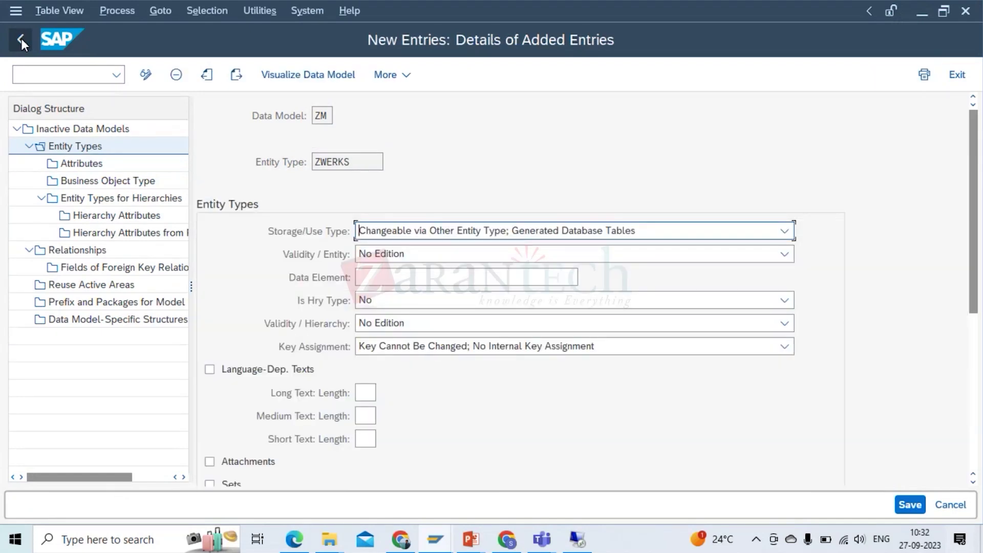
left_click(21, 38)
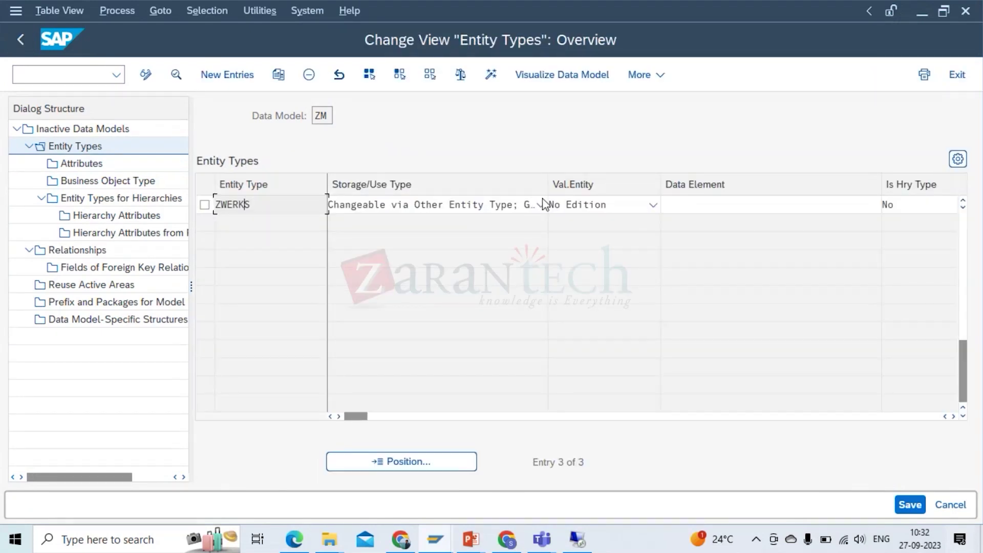
left_click(963, 202)
left_click(963, 201)
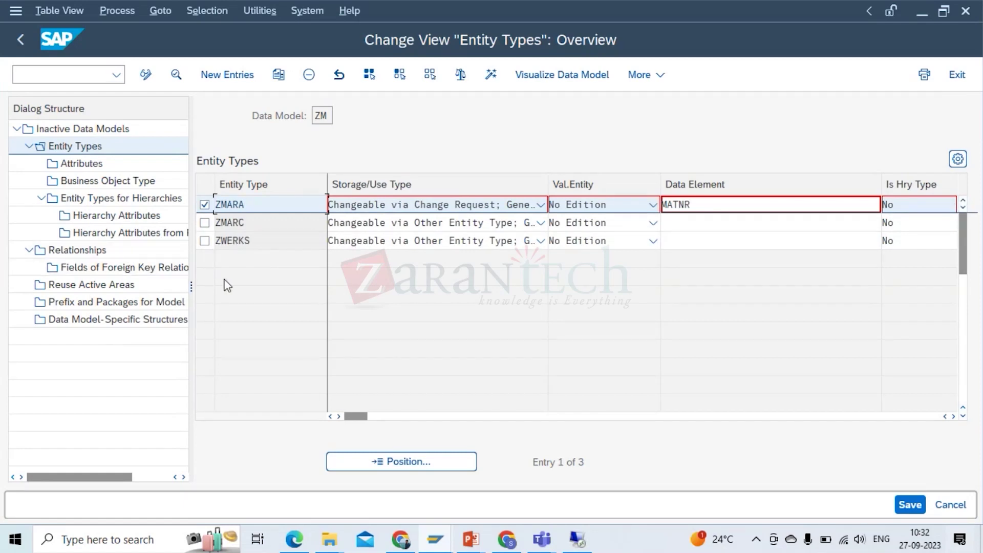
Select only entity type ZMARC and open its attributes
left_click(205, 222)
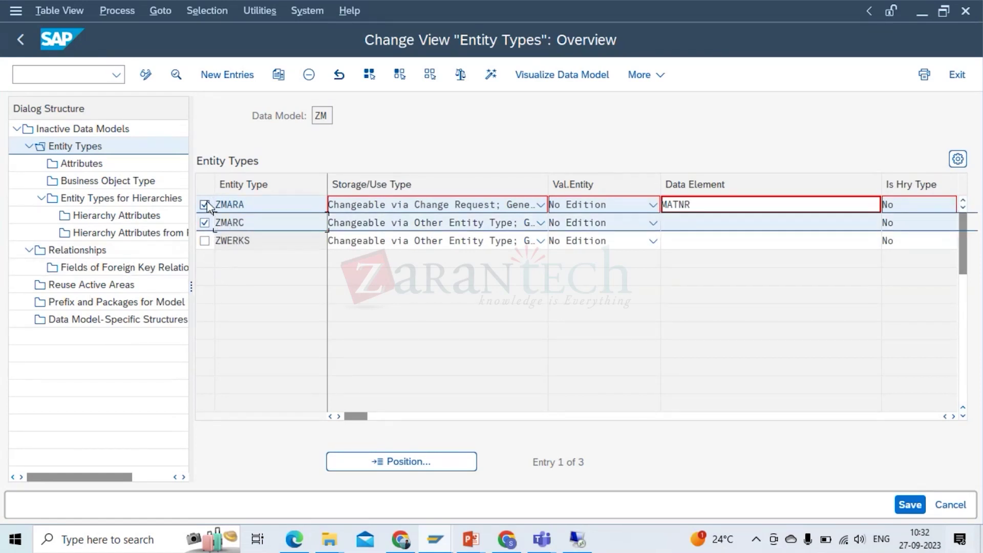
left_click(205, 204)
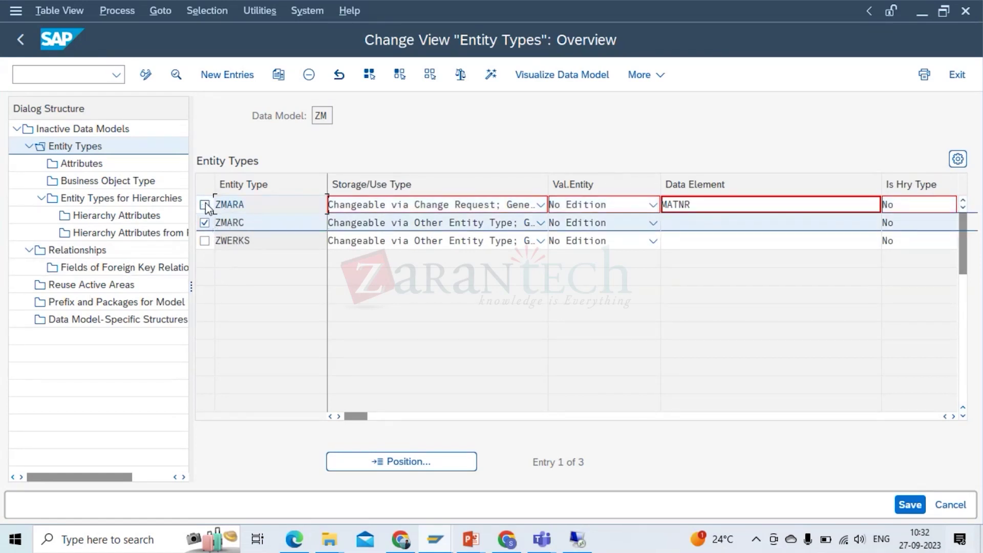
left_click(79, 164)
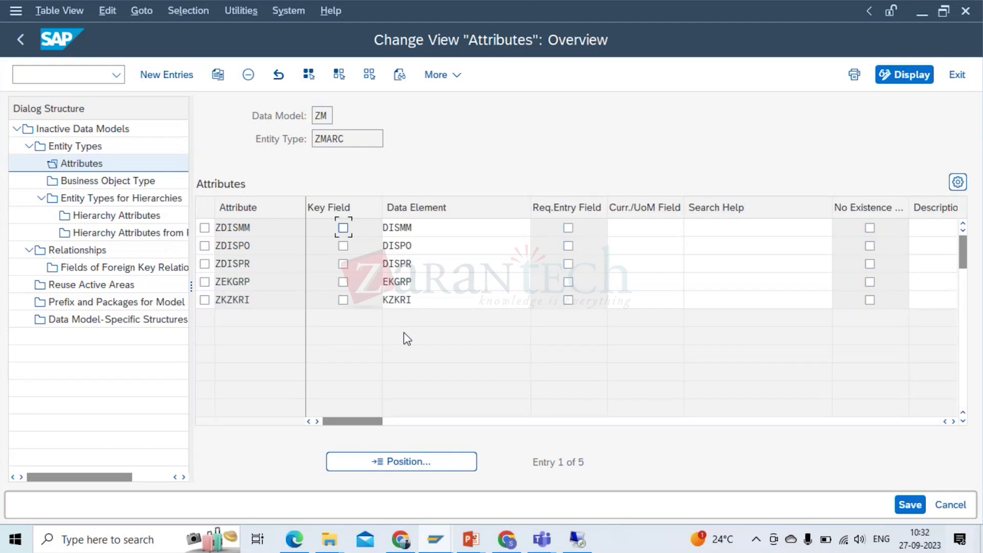
Switch to the worksheet and mark the MARD key field MATNR as "Type 2" in cell M5
key("alt+Tab")
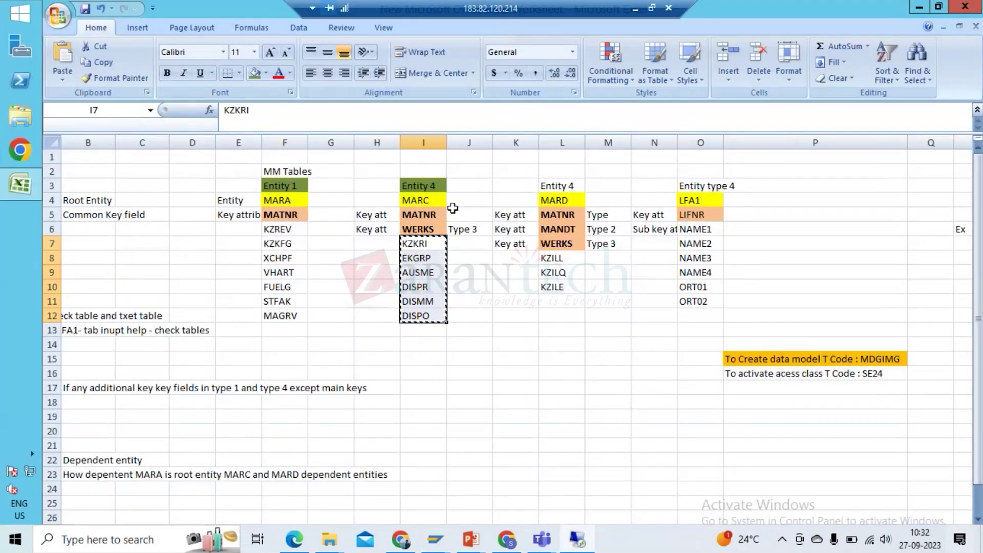
mouse_move(422, 215)
left_mouse_down()
mouse_move(424, 226)
mouse_move(424, 218)
left_mouse_up()
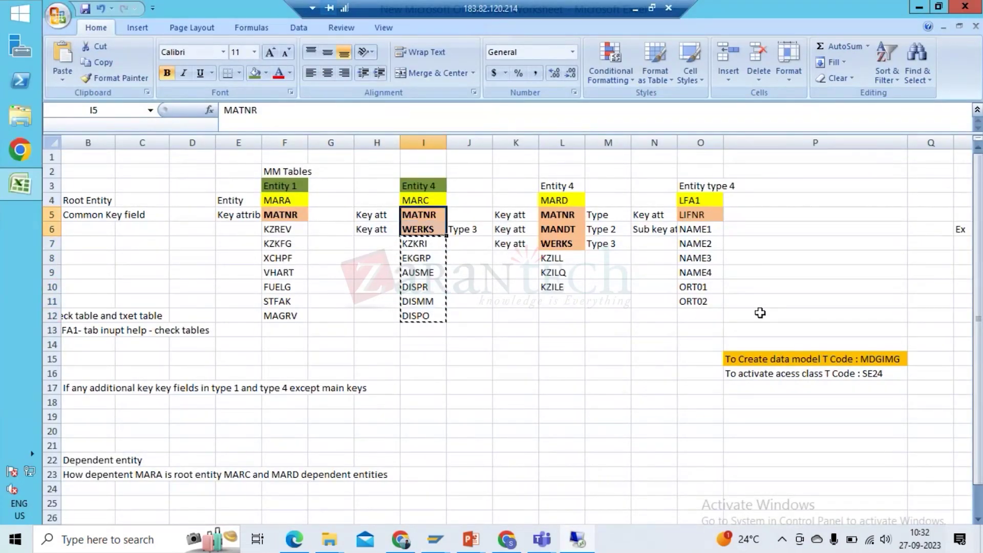
left_click(571, 247)
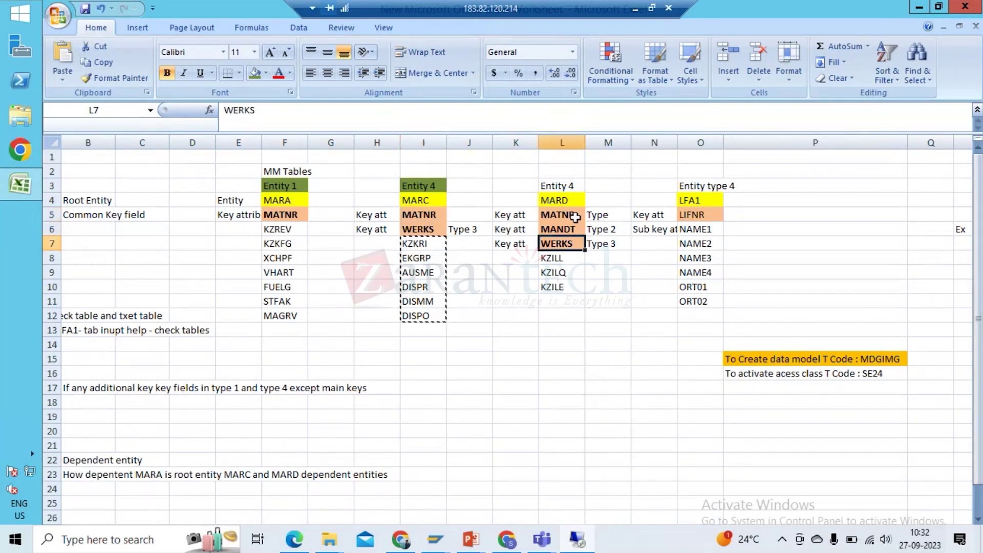
left_click(412, 217)
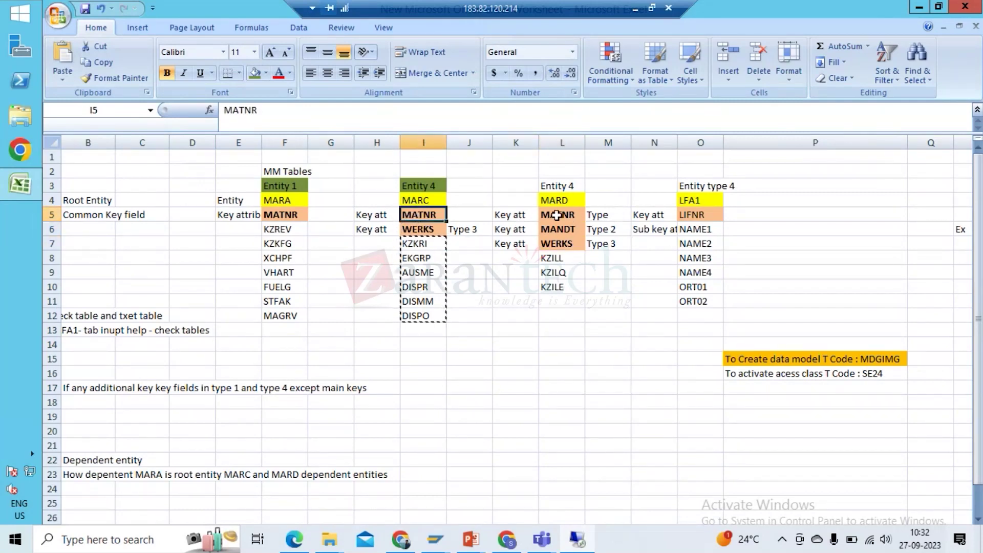
left_click(560, 215)
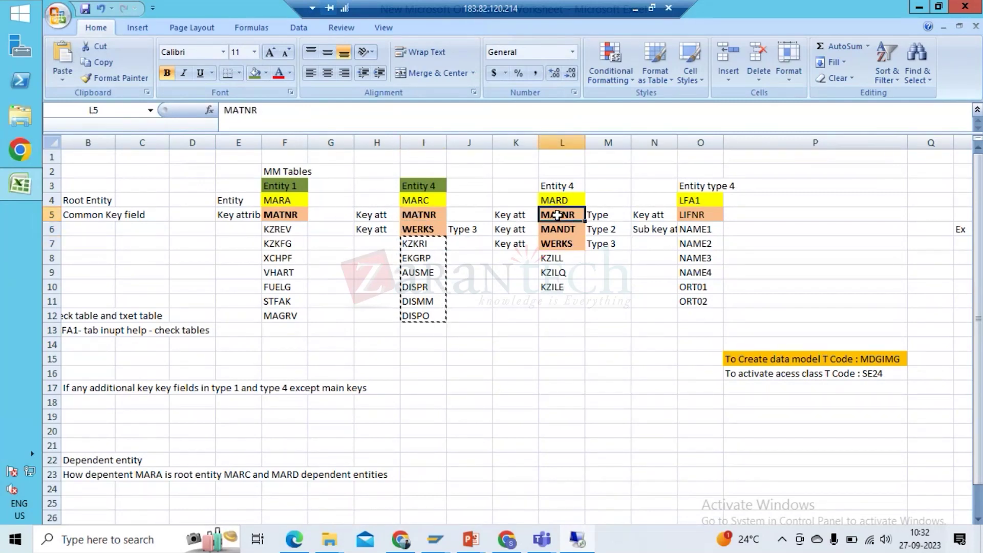
left_click(615, 213)
left_click(333, 114)
type("2")
key("Return")
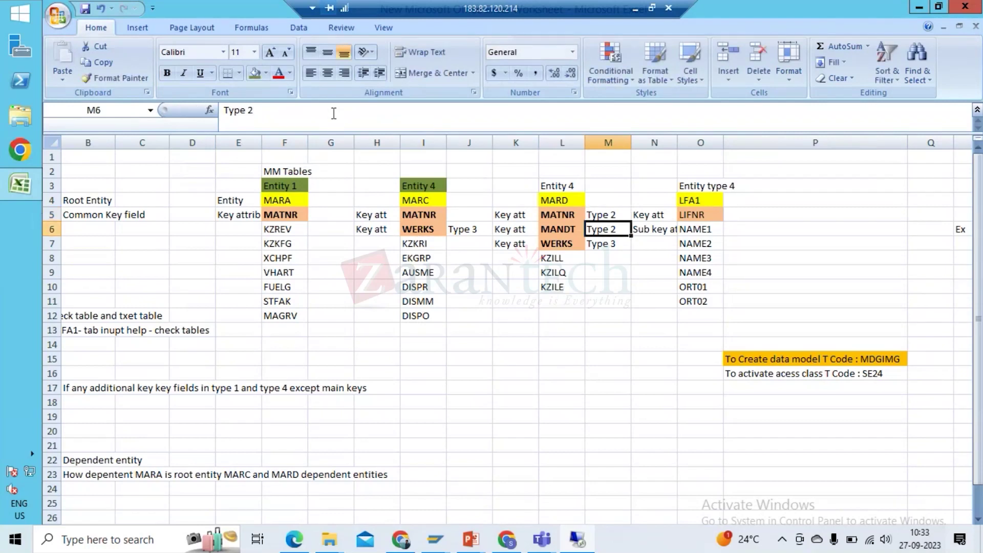
Enter the notes "Meterila" in cell P7 and "Paln" in cell P8, beside the LFA1 fields
key("Return")
key("Left")
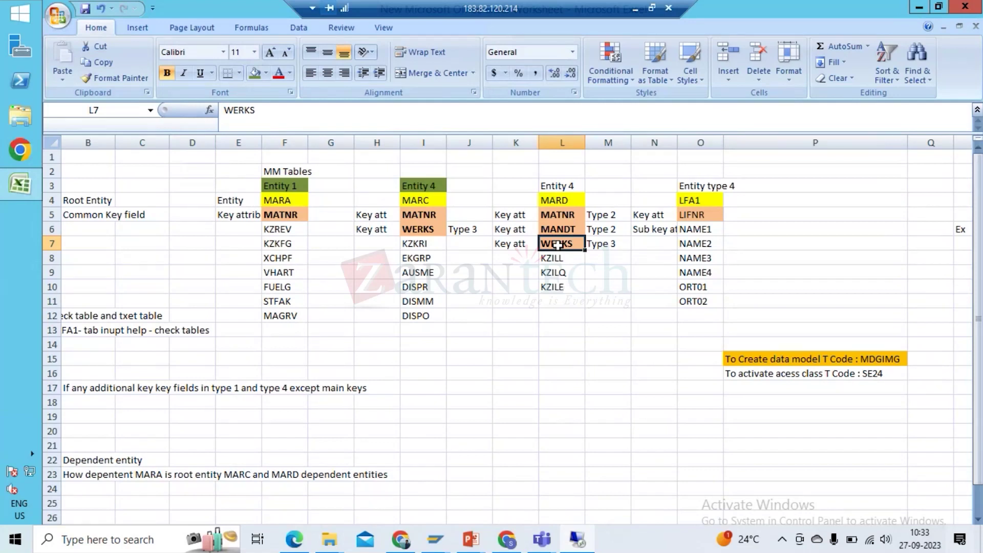
key("Right")
key("Right")
key("Right")
key("Right")
key("Right")
key("Right")
key("Right")
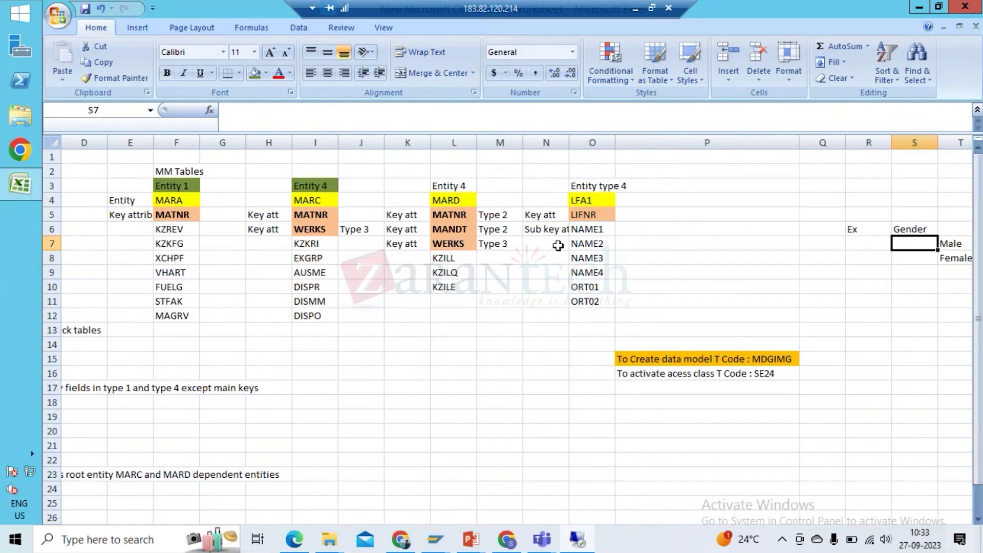
key("Left")
key("Left")
key("Left")
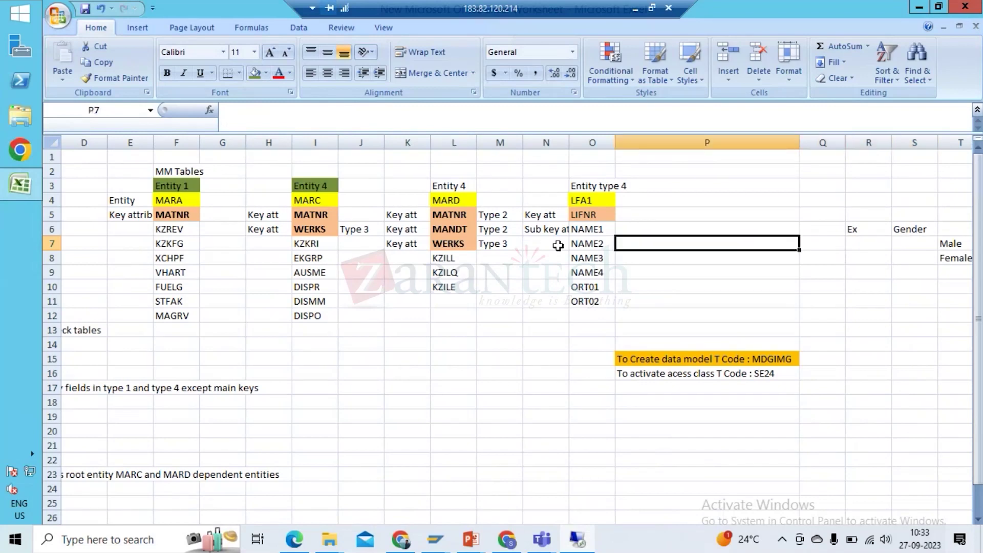
type("Meterila")
key("Return")
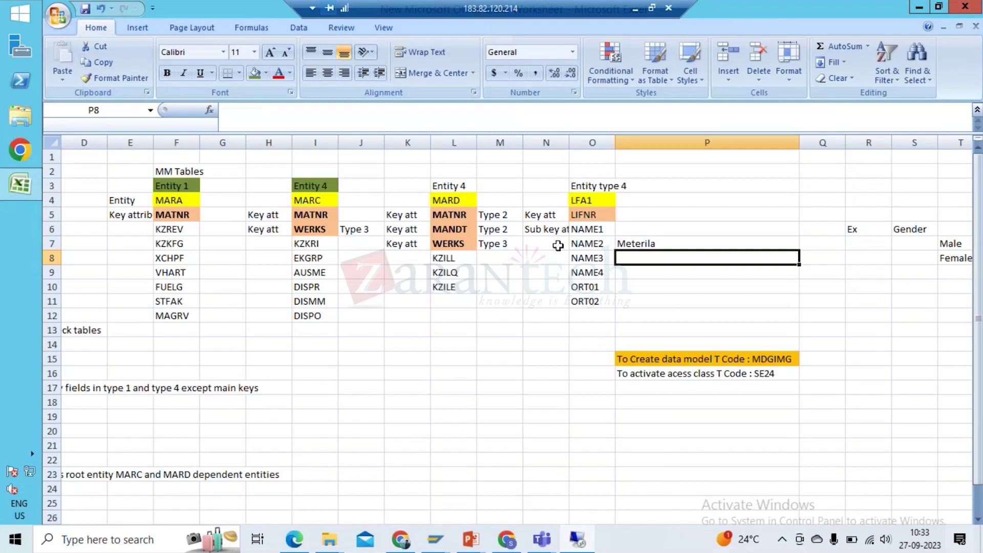
type("Paln")
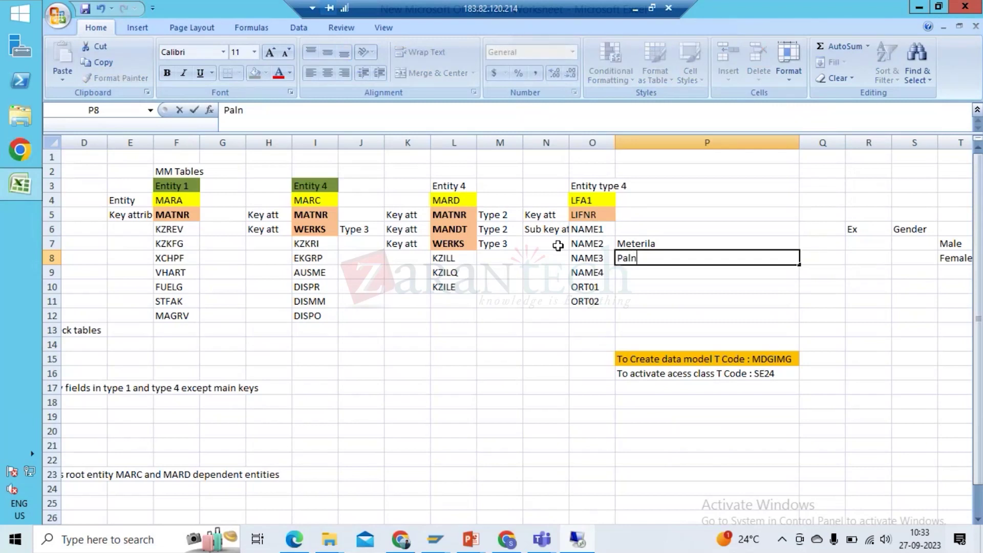
key("Return")
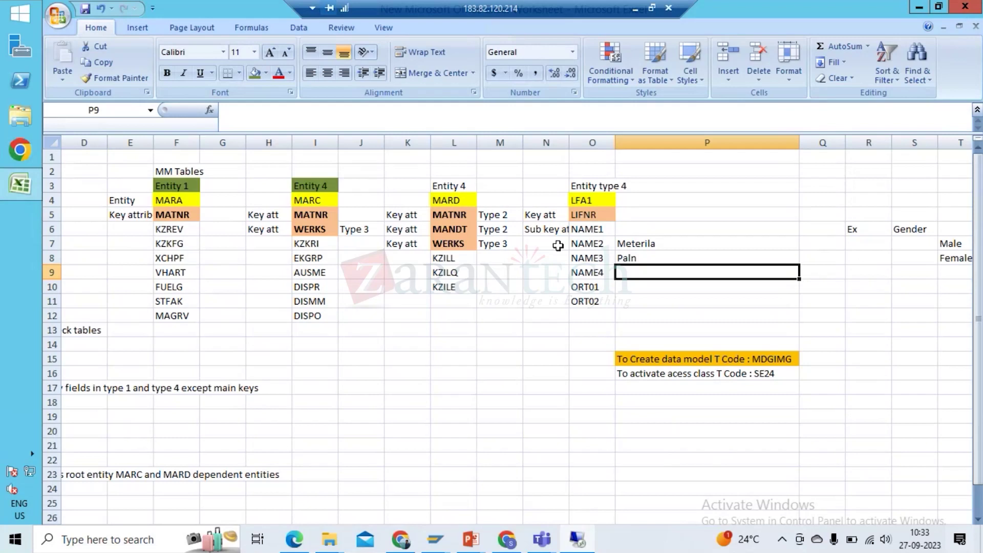
Enter the note "Adress,locations, area, etc" in cell P9
type("Adress")
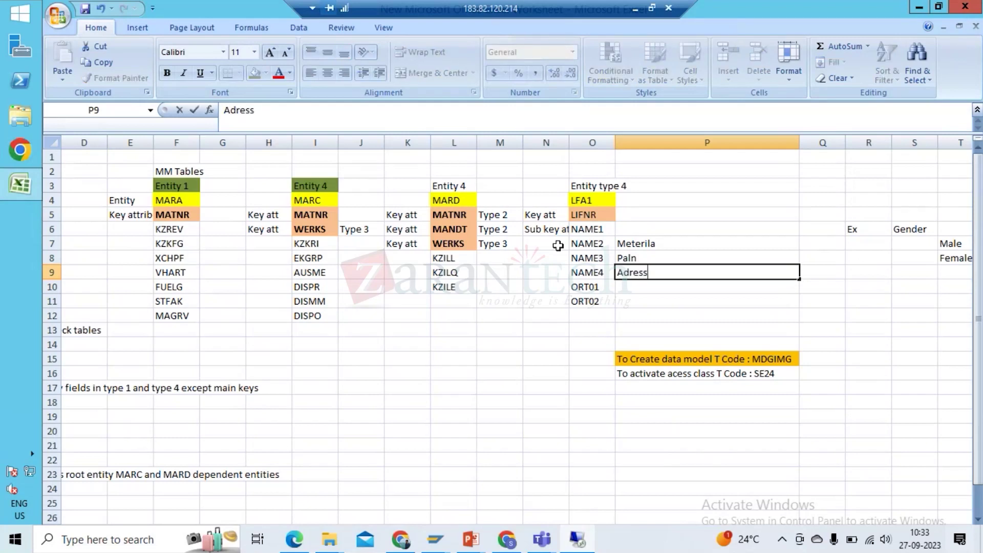
type(",loa")
key("BackSpace")
type("cations, area")
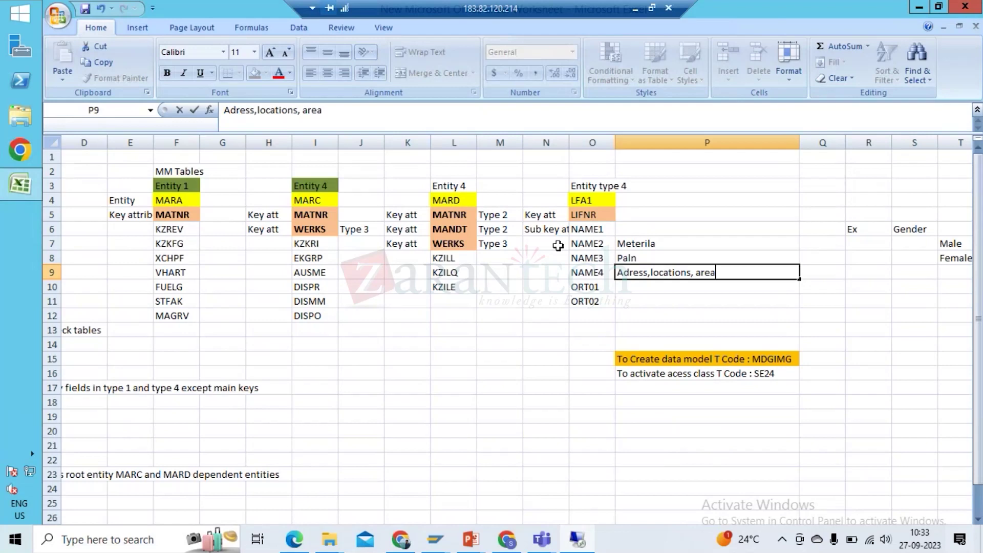
type(", etc")
key("Return")
Extend the note in cell P7 to read "Meterila - meterail number, vendor info etc"
key("Up")
key("Up")
key("Up")
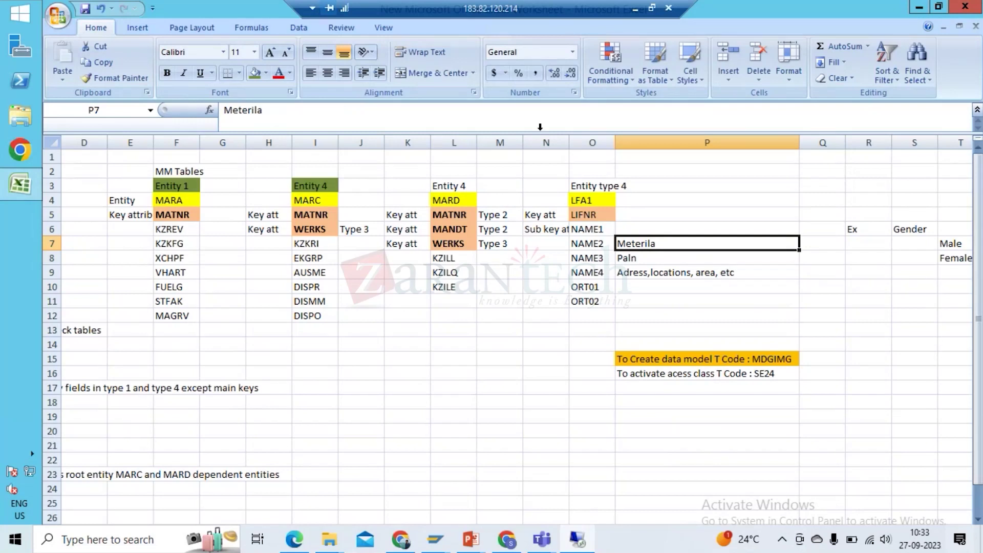
left_click(447, 108)
type("- met")
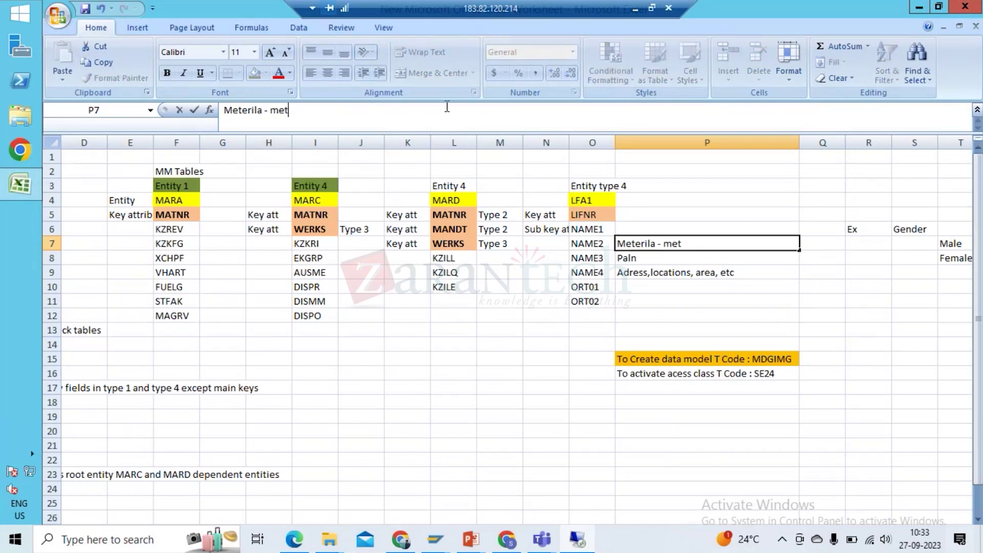
type("erail num")
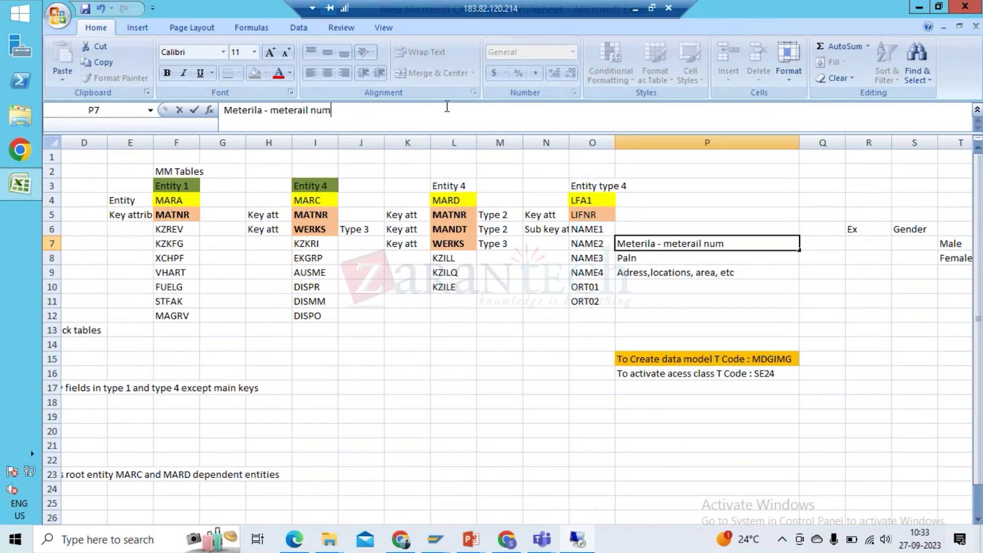
type("ber, vendor")
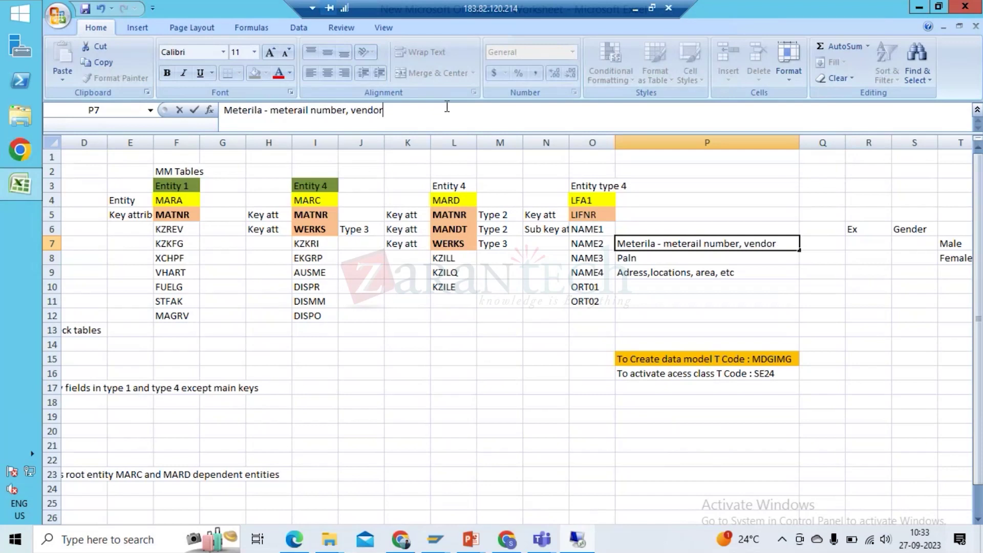
type(" info etc")
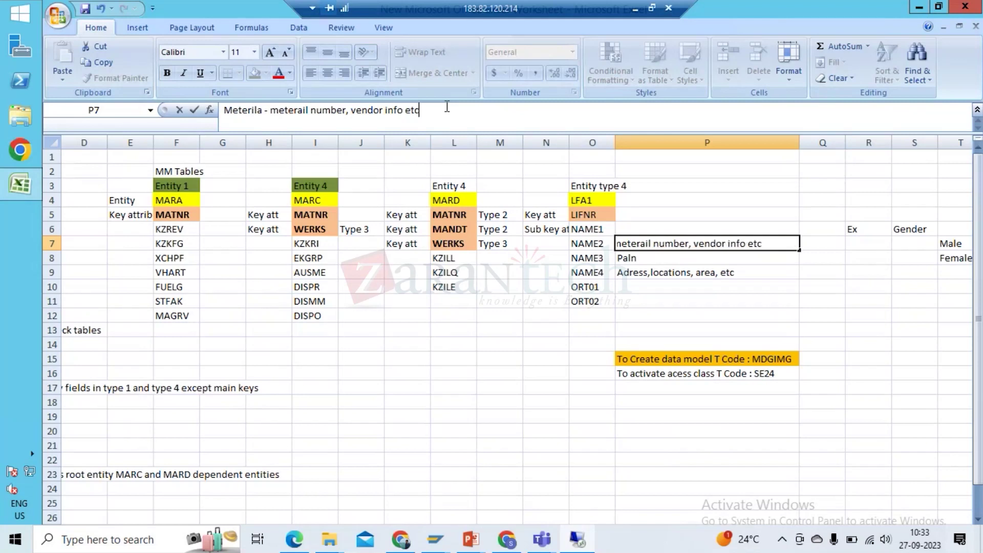
key("Return")
key("Up")
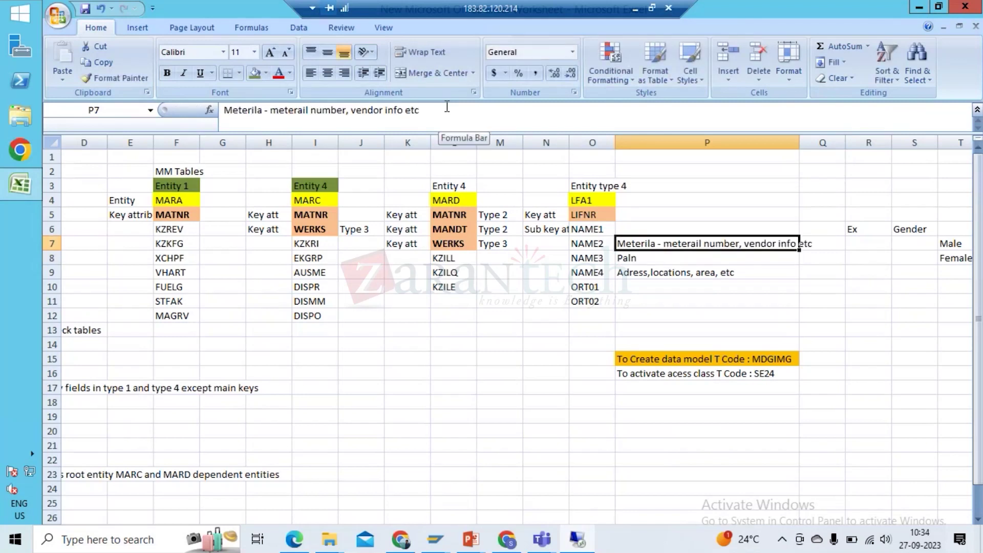
Compare the key fields listed under the MARC and MARD tables in the worksheet
key("Left")
key("Left")
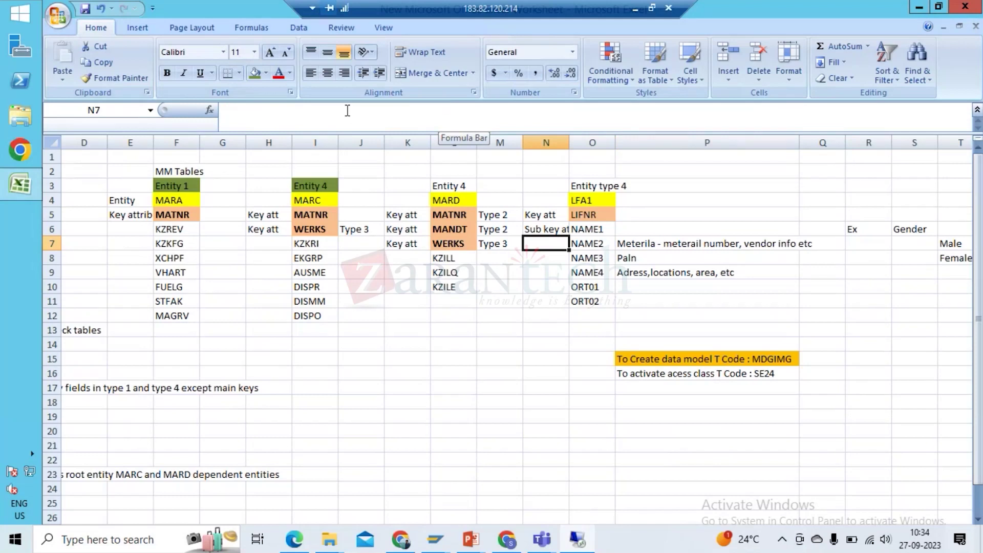
left_click(319, 170)
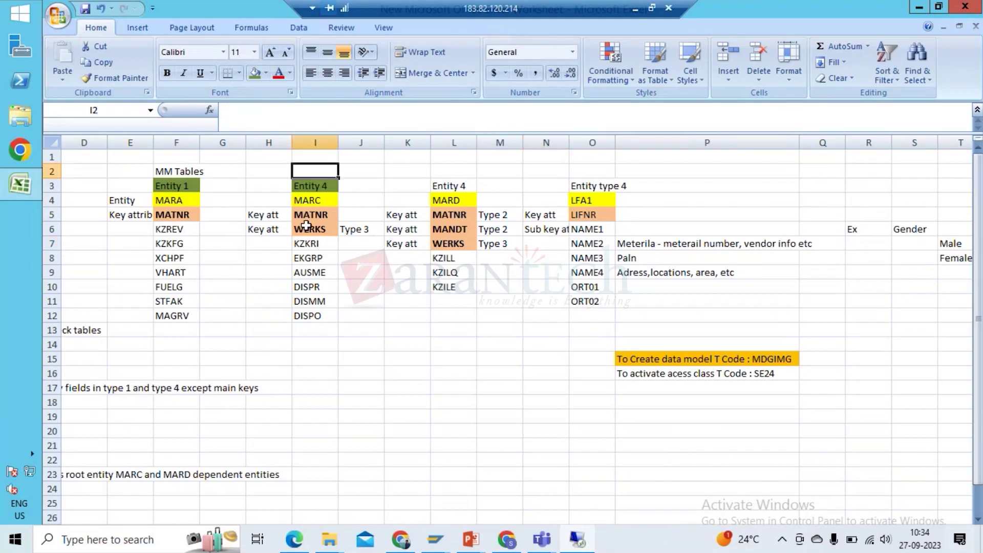
left_click(319, 186)
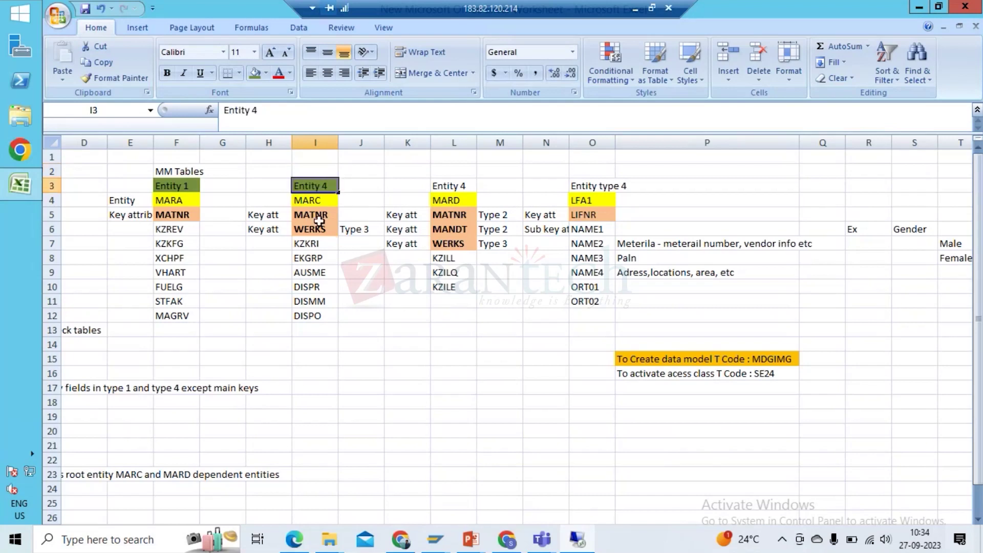
left_click_drag(319, 220, 319, 222)
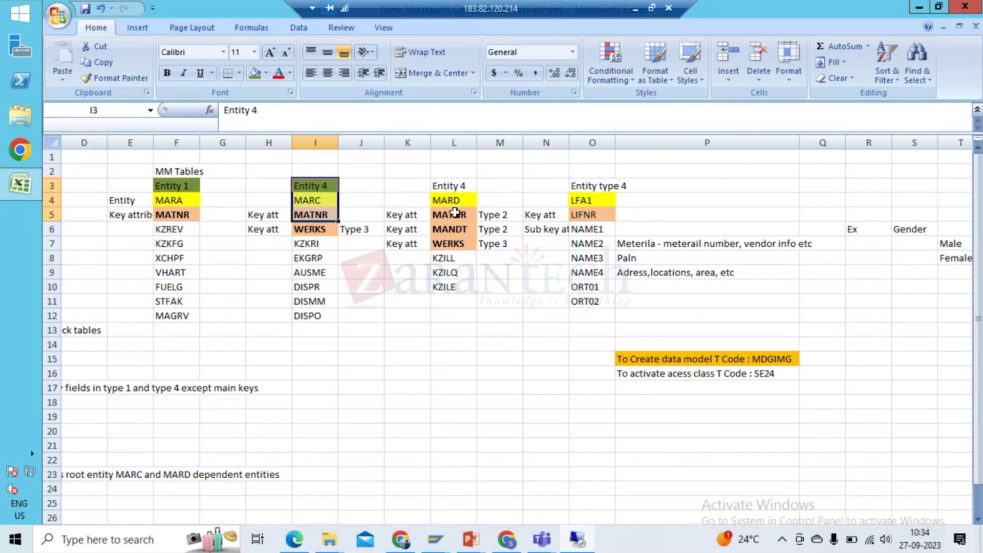
left_click(318, 216)
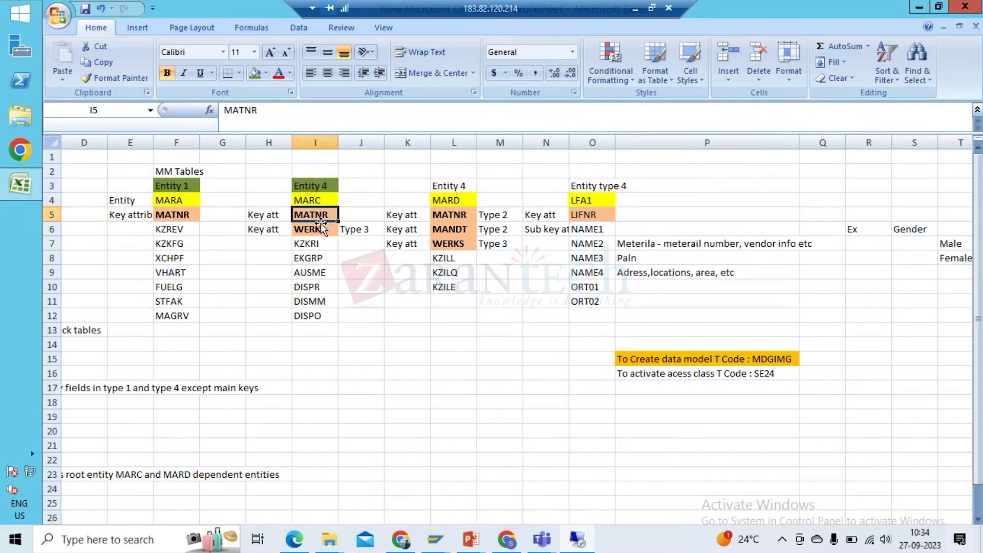
left_click(451, 214)
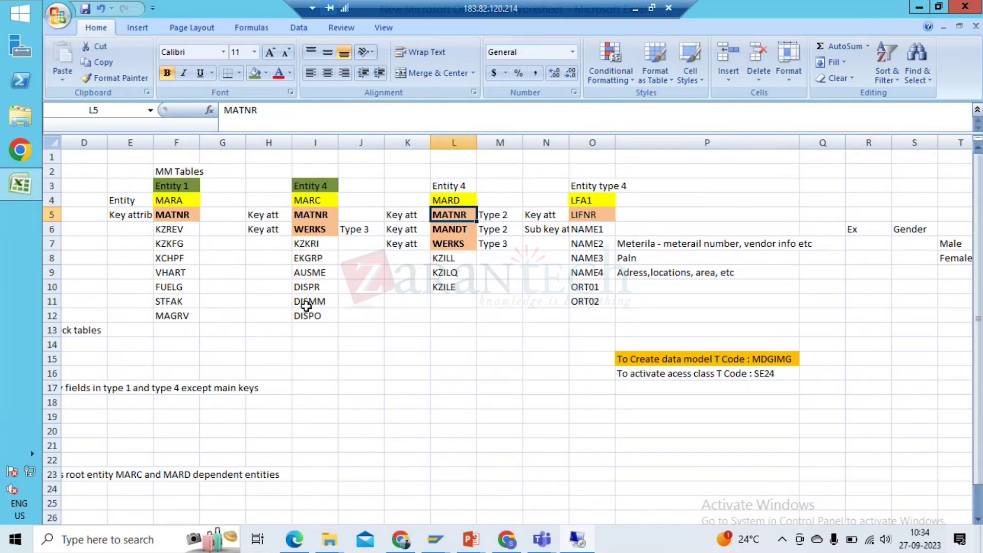
left_click(449, 243)
key("shift+Up")
key("shift+Up")
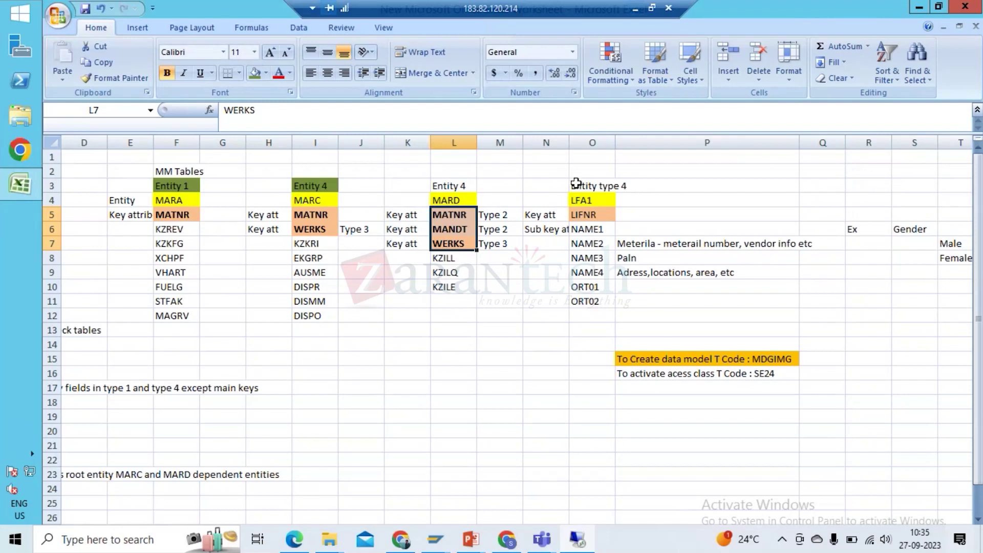
key("Down")
key("Up")
key("Down")
key("Down")
key("Up")
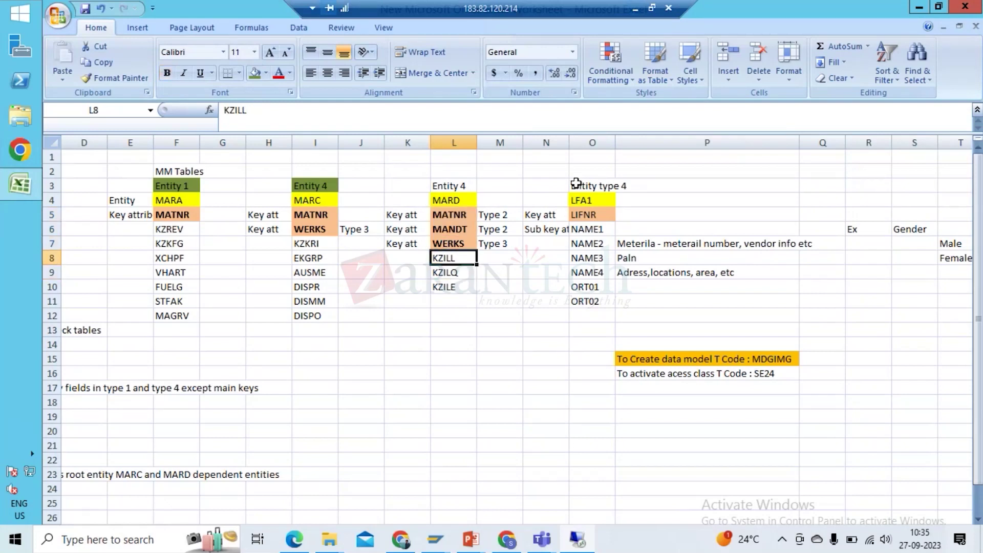
Copy the MARC fields KZKRI through DISPO in cells I7 to I12
key("Left")
key("Left")
key("Up")
key("Left")
key("shift+Down")
key("shift+Down")
key("shift+Down")
key("shift+Down")
key("shift+Down")
key("shift+Down")
key("shift+Up")
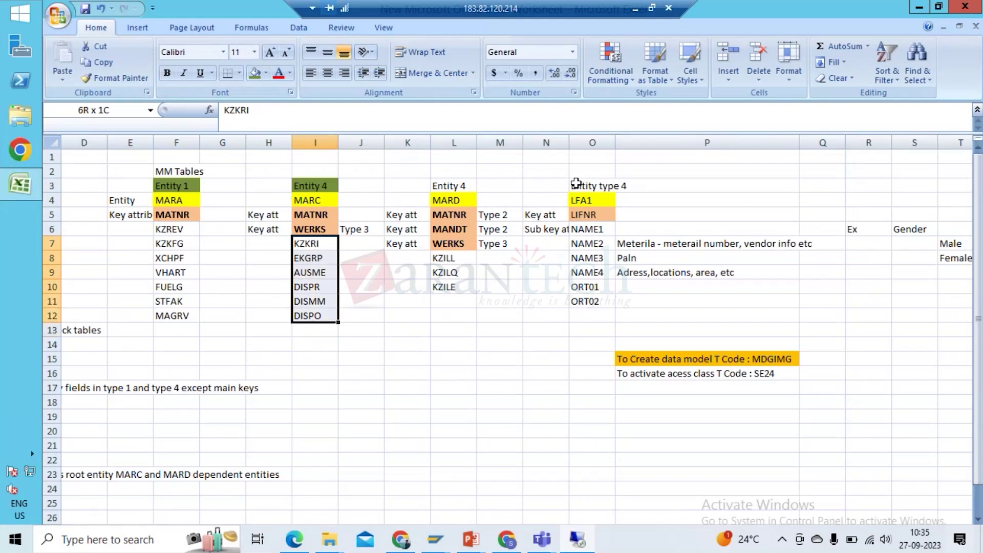
key("ctrl+c")
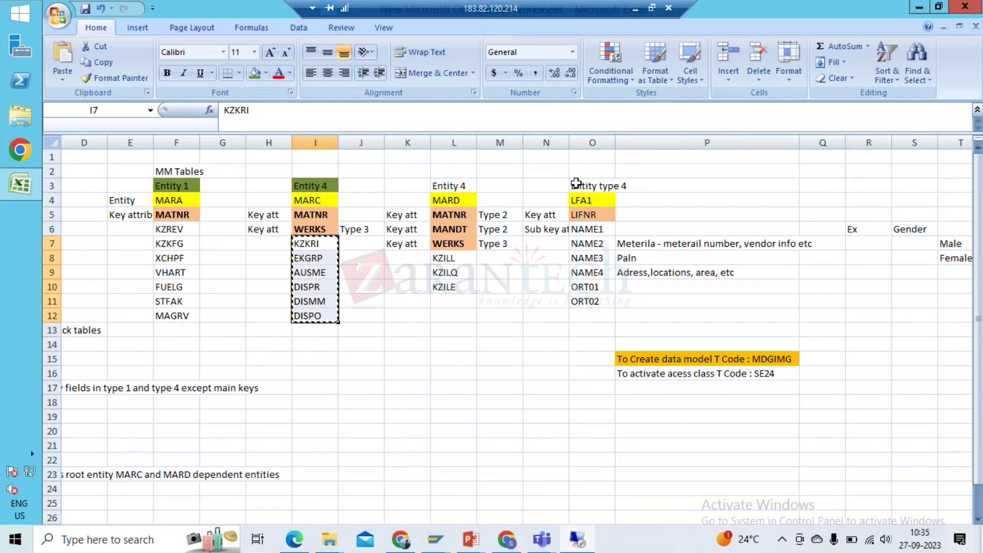
Go to the "Entity 4" heading above the MARD table in cell L3
key("Up")
key("Up")
key("Up")
key("Up")
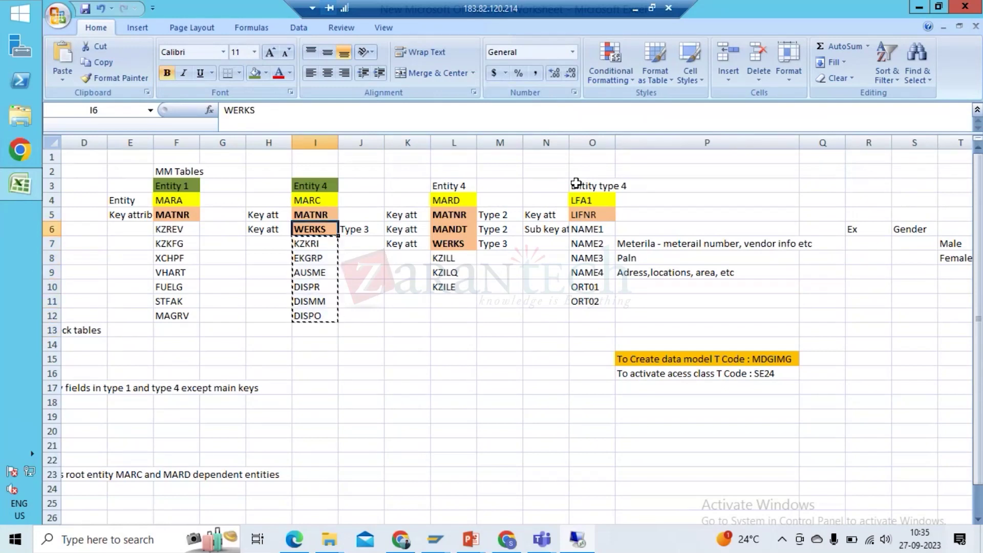
key("Right")
key("Right")
key("Right")
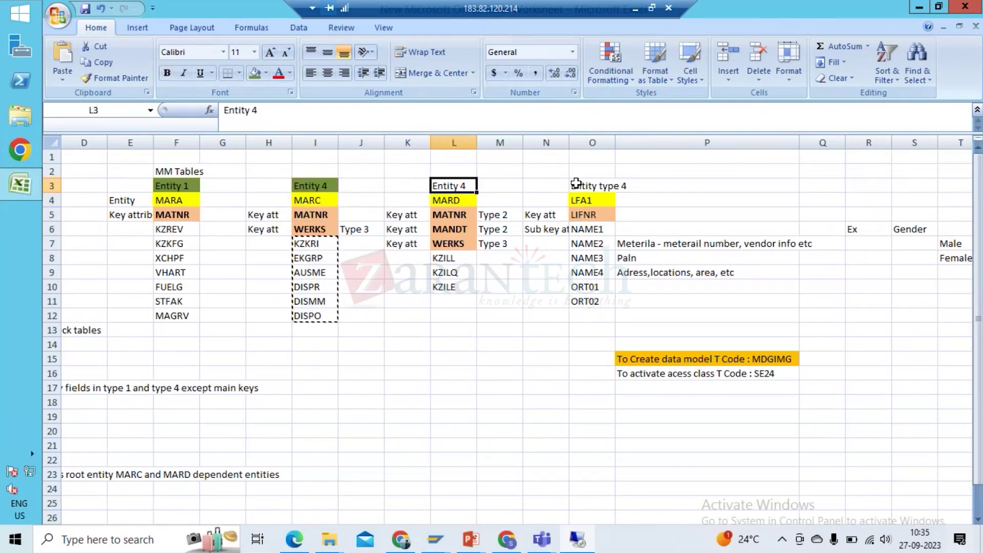
Clear the pending copy selection and select the MARA and MARC tables together, from the Entity 1 heading in F3 to DISPO in I12
key("Escape")
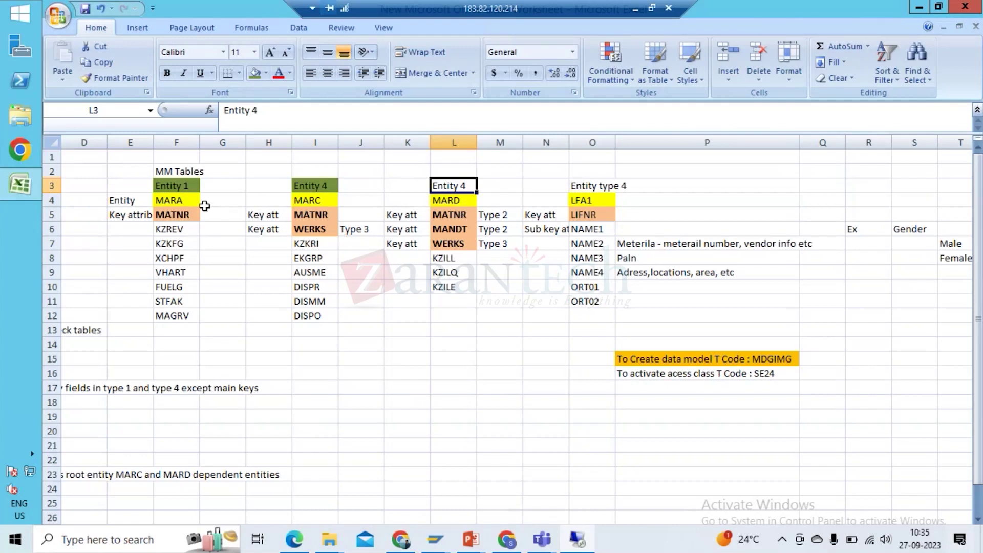
left_click(184, 195)
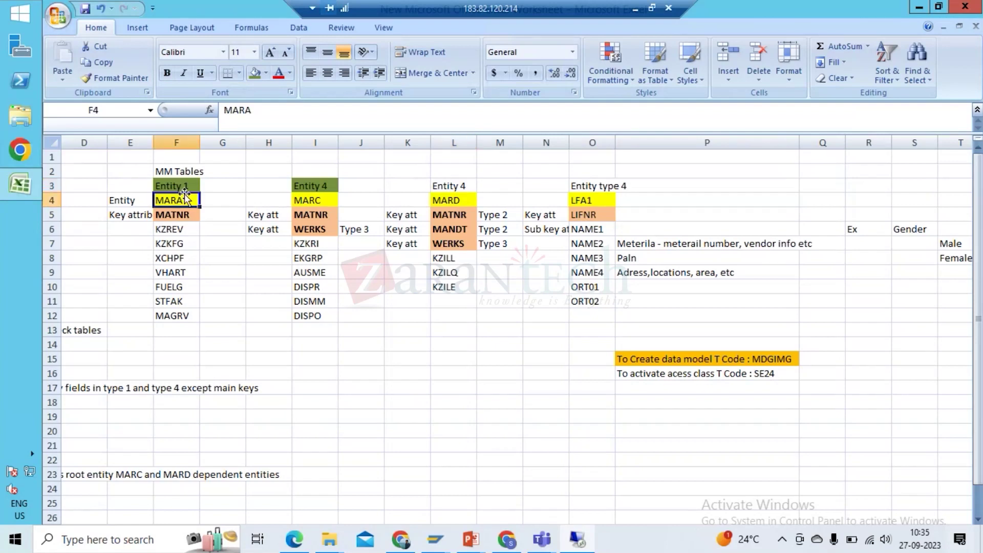
left_click(184, 191)
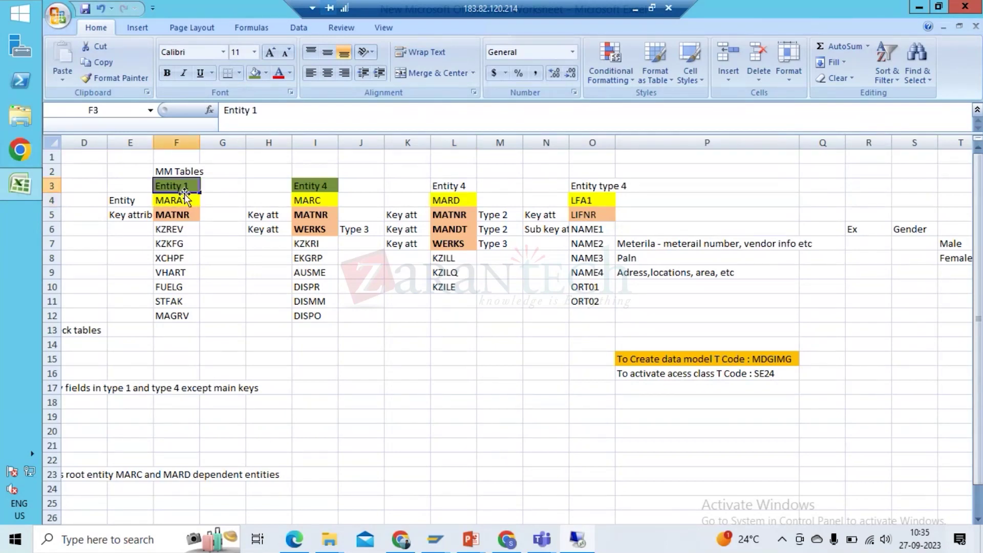
key("shift+Right")
key("shift+Right")
key("shift+Right")
key("shift+Right")
key("shift+Left")
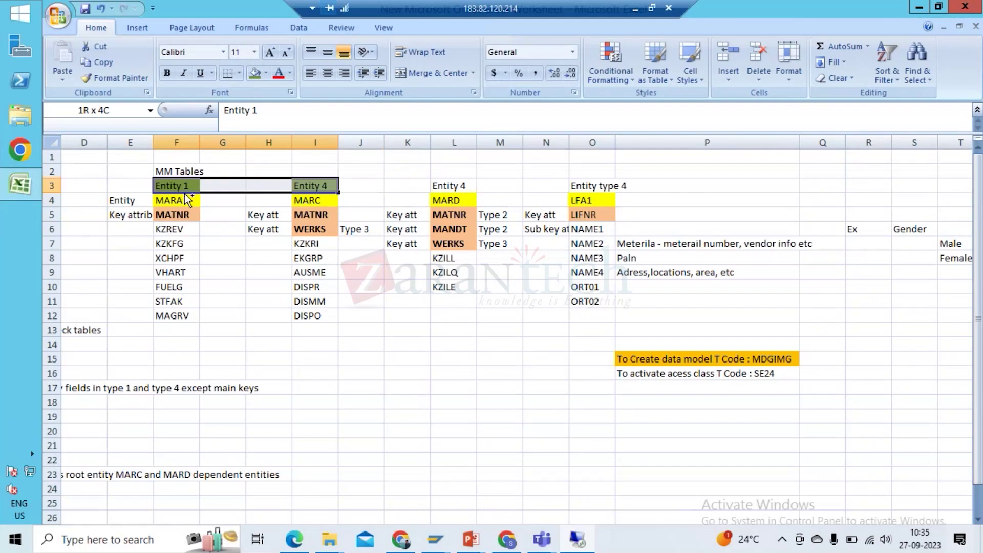
key("ctrl+shift+Down")
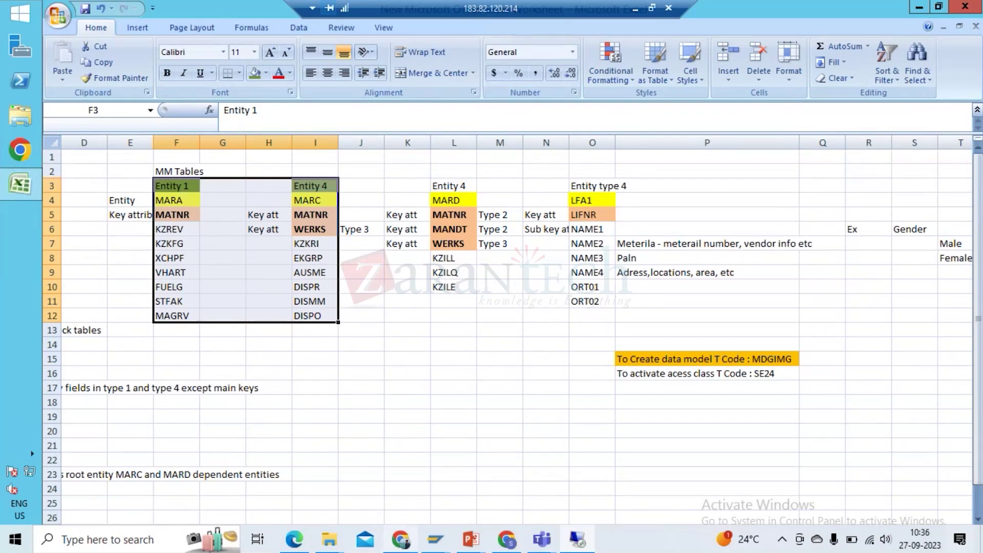
mouse_move(401, 539)
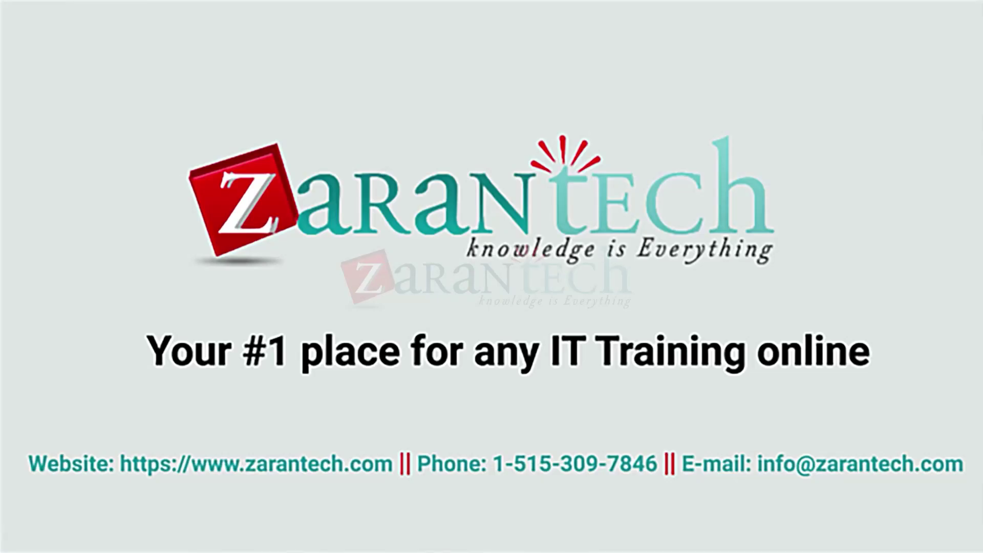